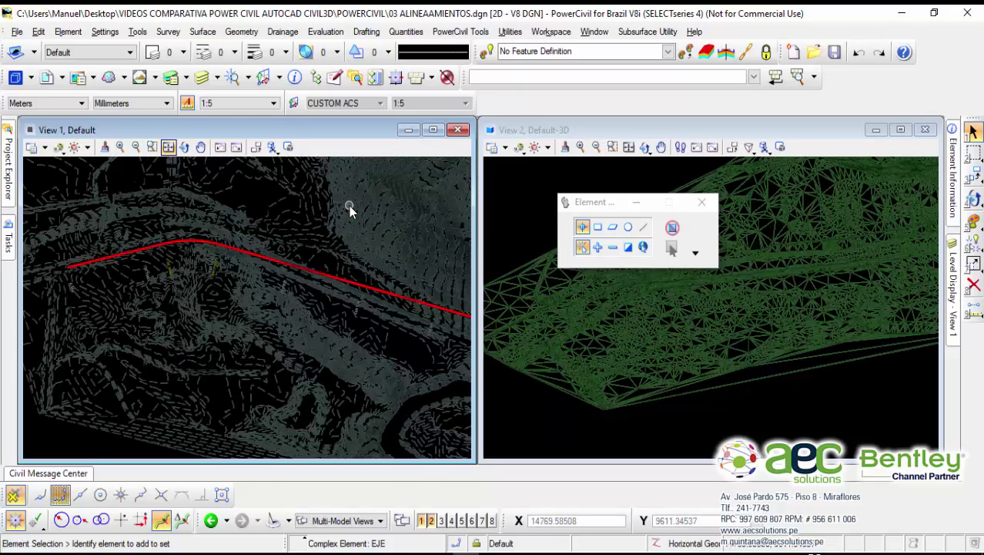
Step: Review the red EJE alignment in the plan view and check the list of attached reference files
middle_click_drag(349, 203, 345, 224)
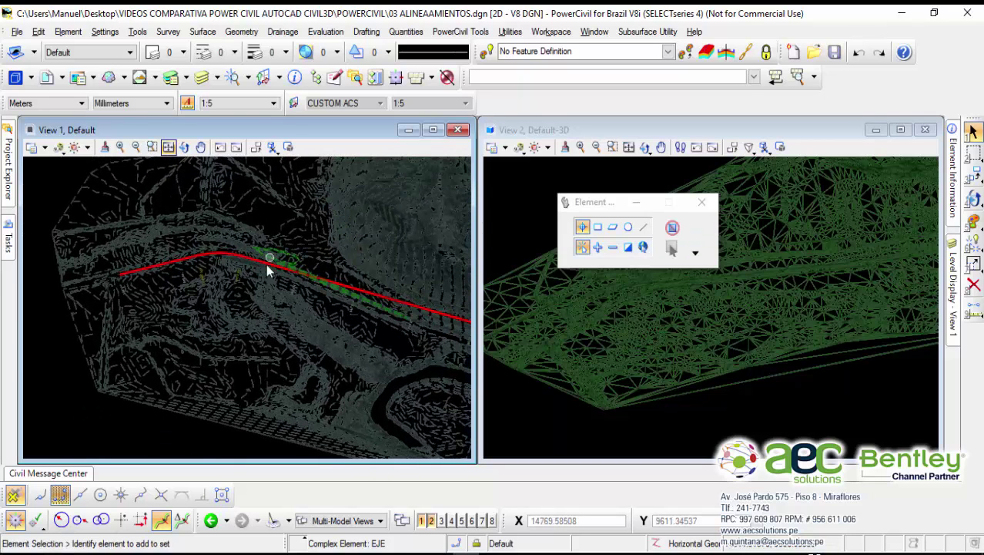
scroll(232, 270, "up", 1)
scroll(241, 240, "up", 1)
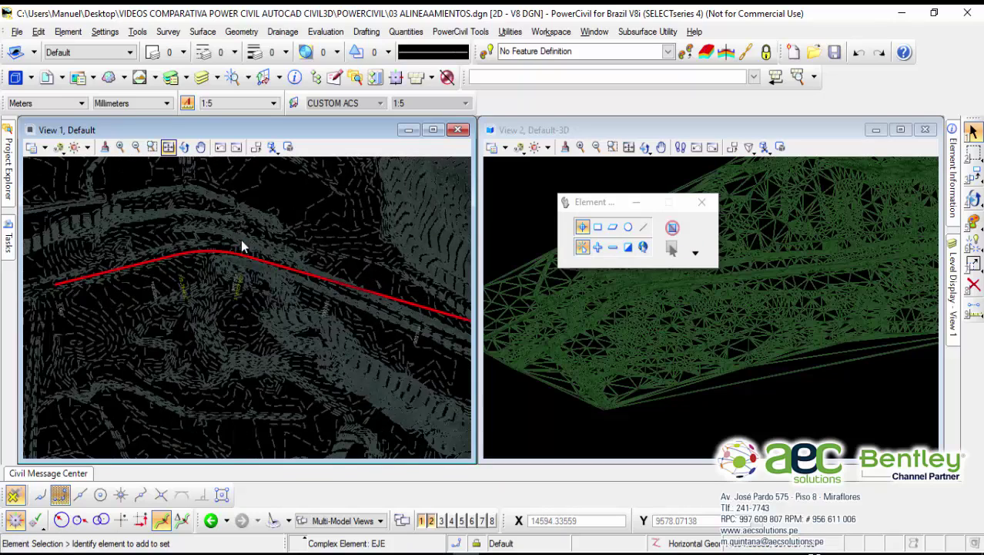
scroll(241, 239, "down", 2)
mouse_move(226, 278)
middle_mouse_down()
mouse_move(241, 279)
mouse_move(243, 295)
middle_mouse_up()
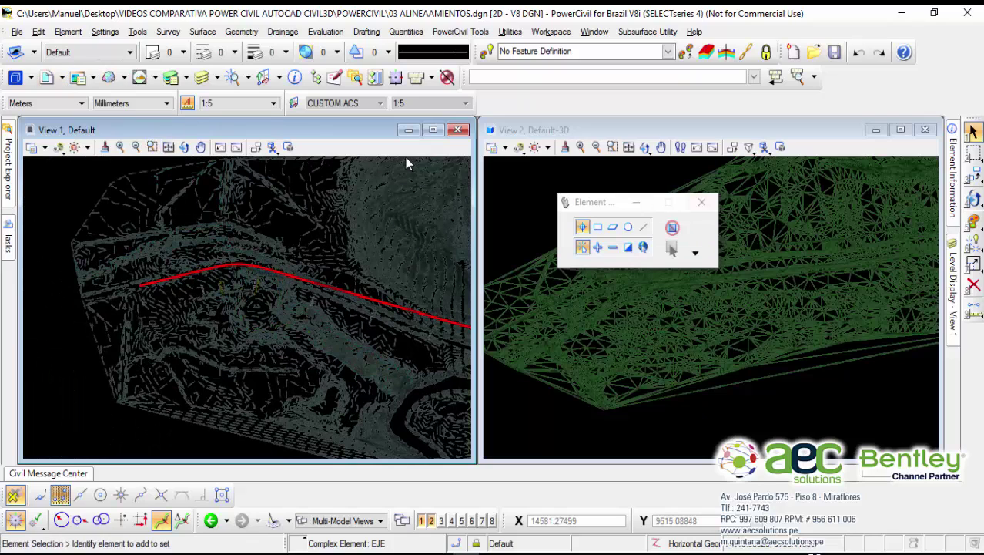
left_click(48, 78)
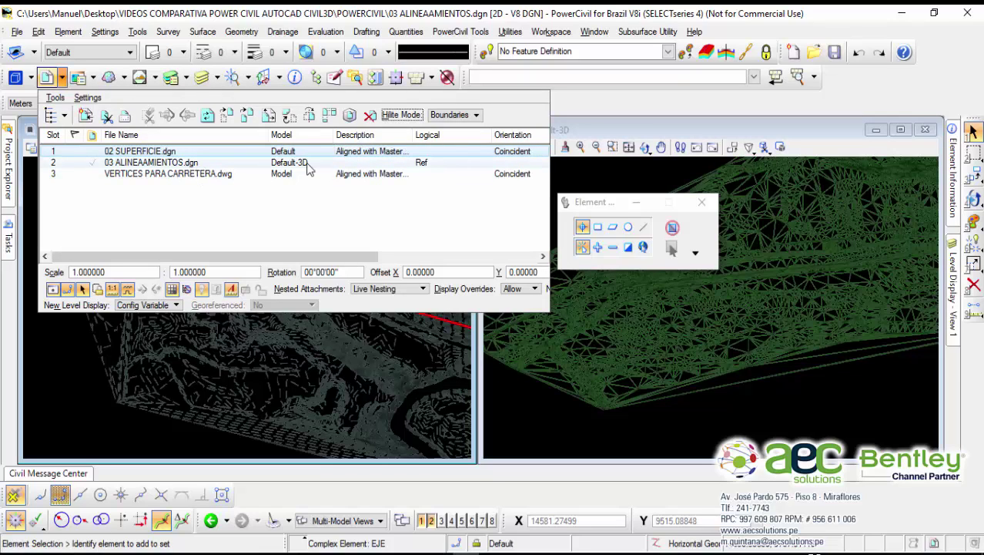
left_click(622, 105)
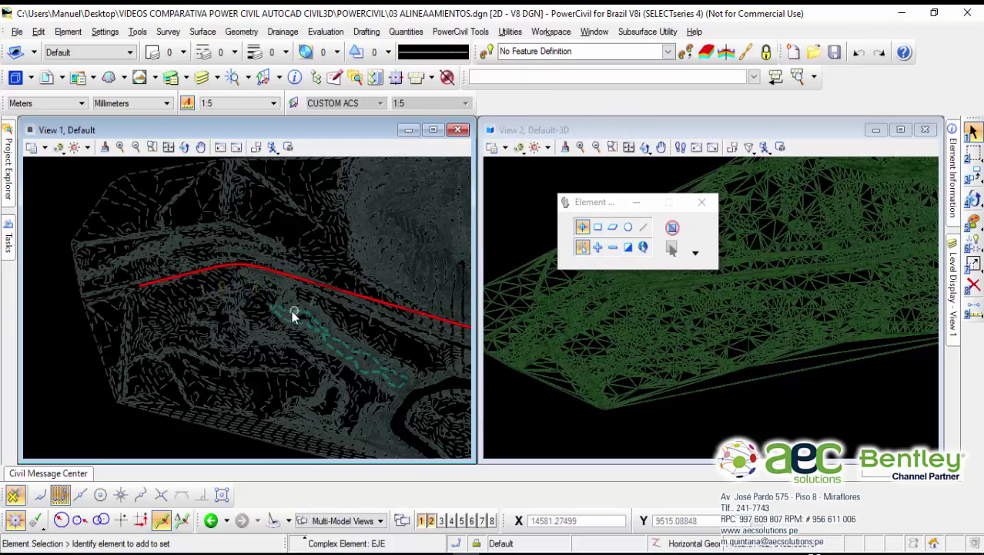
Step: Examine the terrain contours south of the red alignment in the plan view
scroll(267, 317, "down", 1)
scroll(268, 317, "up", 2)
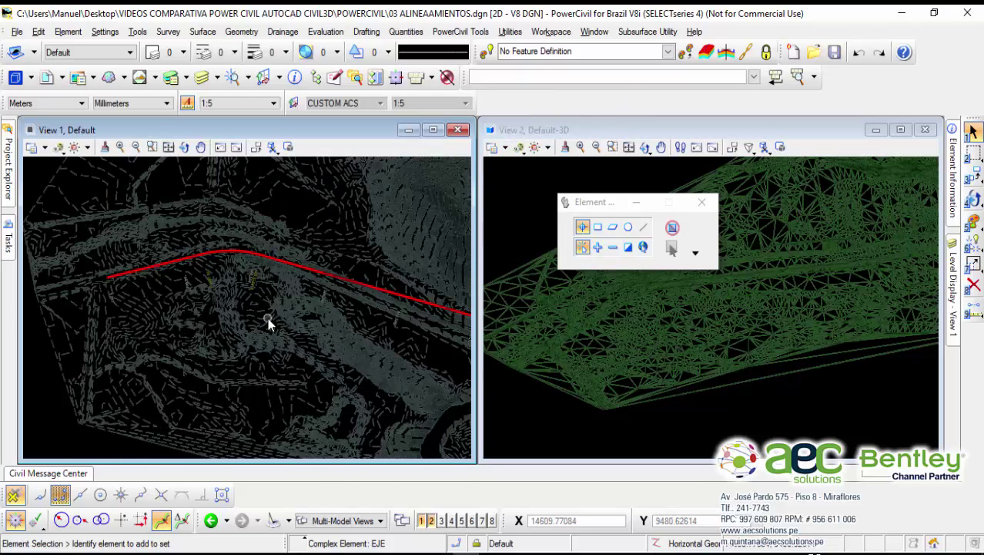
scroll(316, 351, "down", 1)
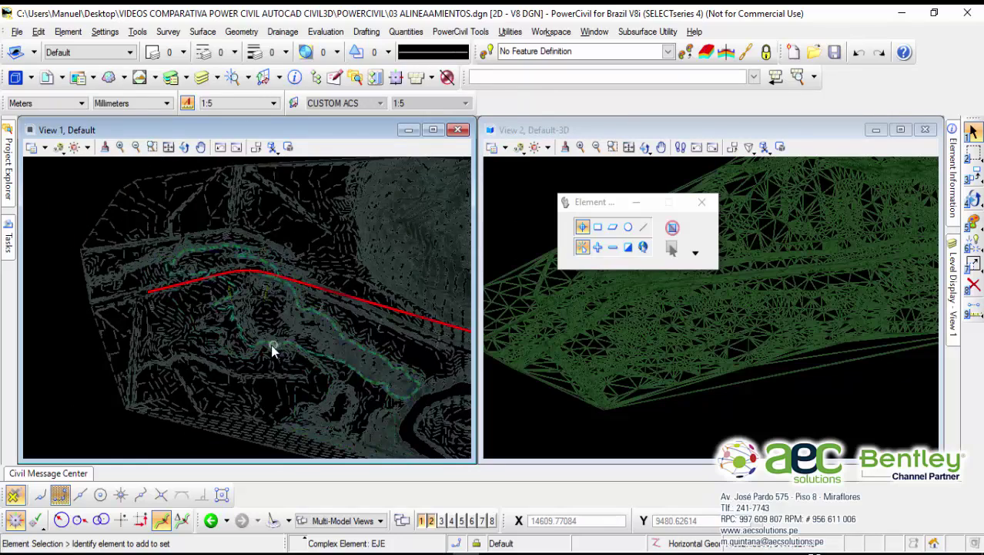
scroll(285, 346, "up", 3)
middle_click_drag(275, 342, 335, 307)
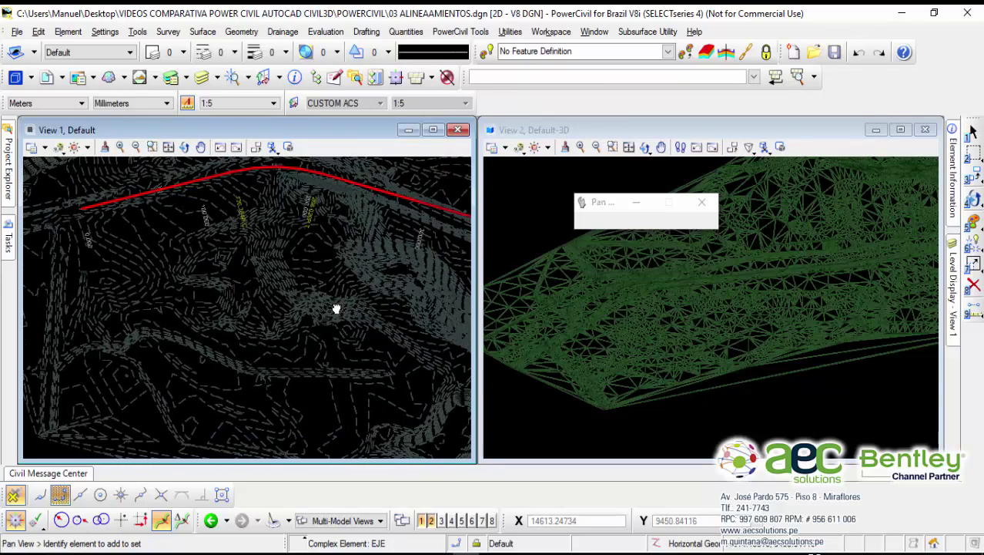
scroll(291, 322, "down", 1)
scroll(293, 322, "down", 1)
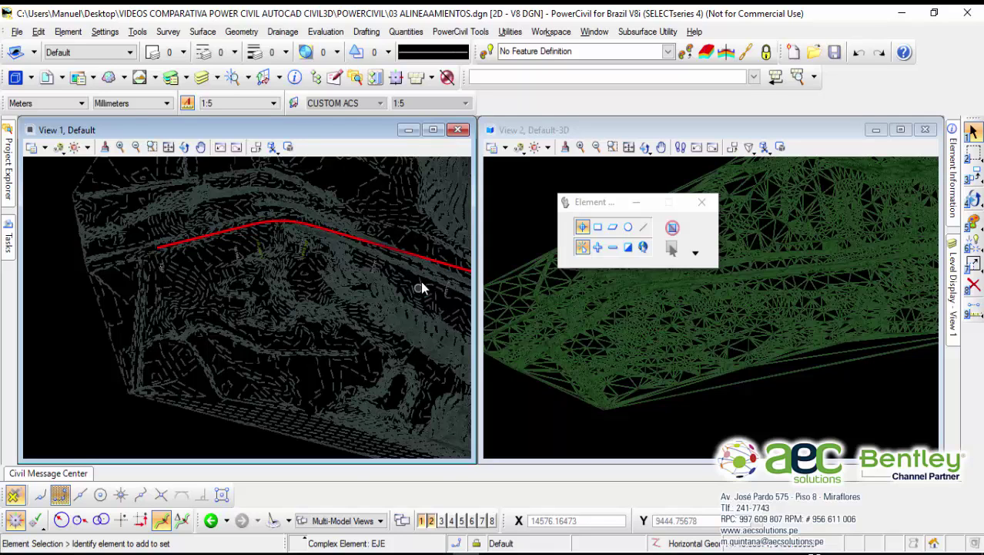
scroll(289, 286, "up", 1)
scroll(289, 287, "down", 1)
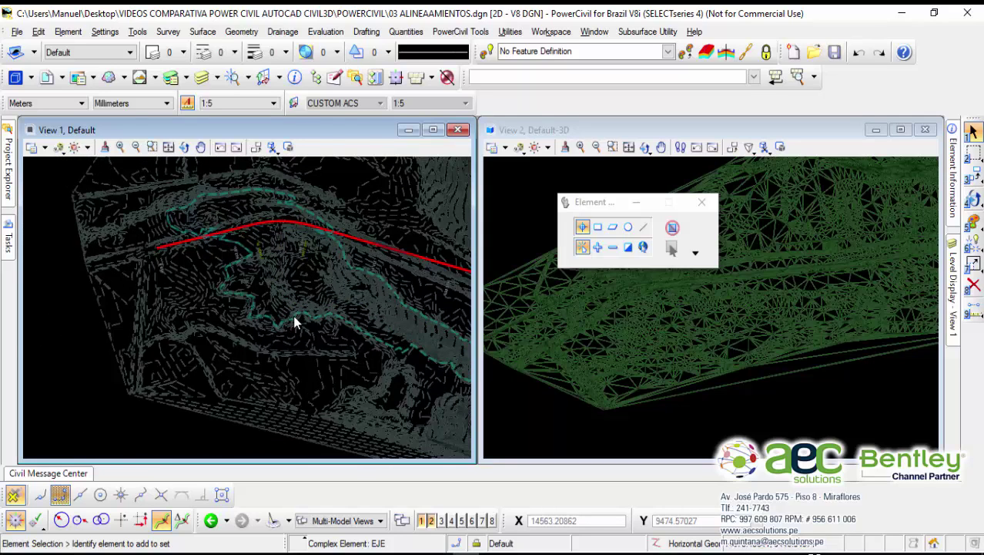
middle_click_drag(293, 315, 289, 299)
scroll(289, 298, "up", 2)
scroll(293, 297, "down", 1)
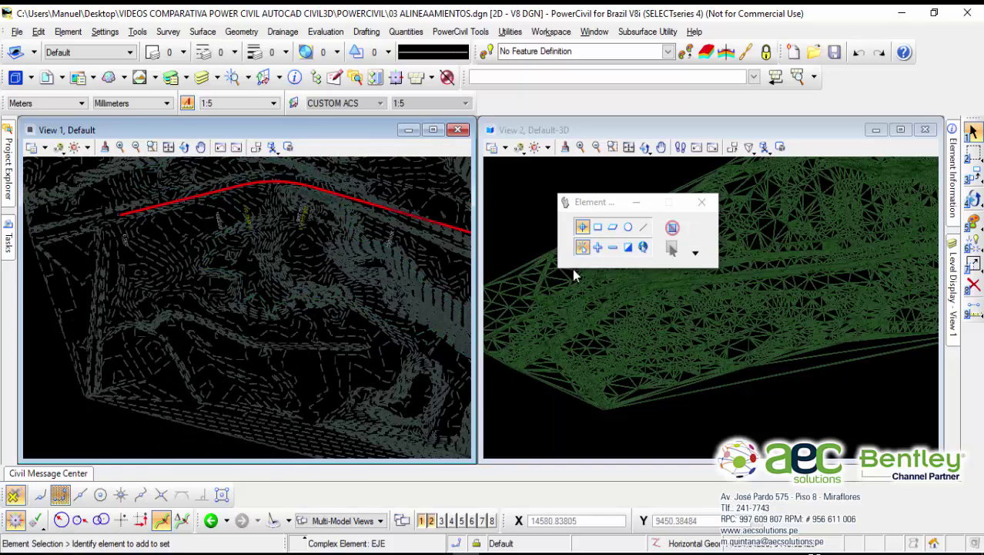
left_click_drag(587, 204, 609, 42)
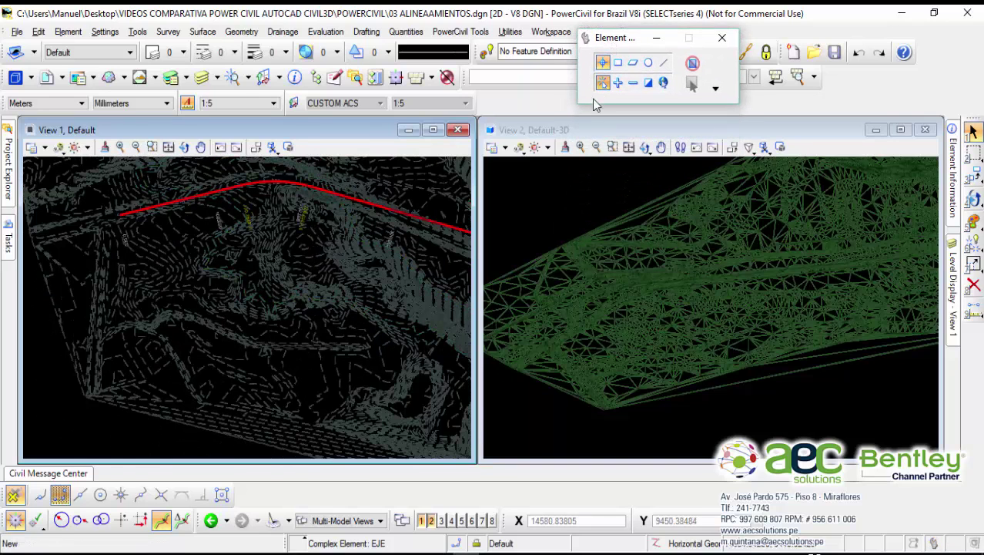
left_click(566, 129)
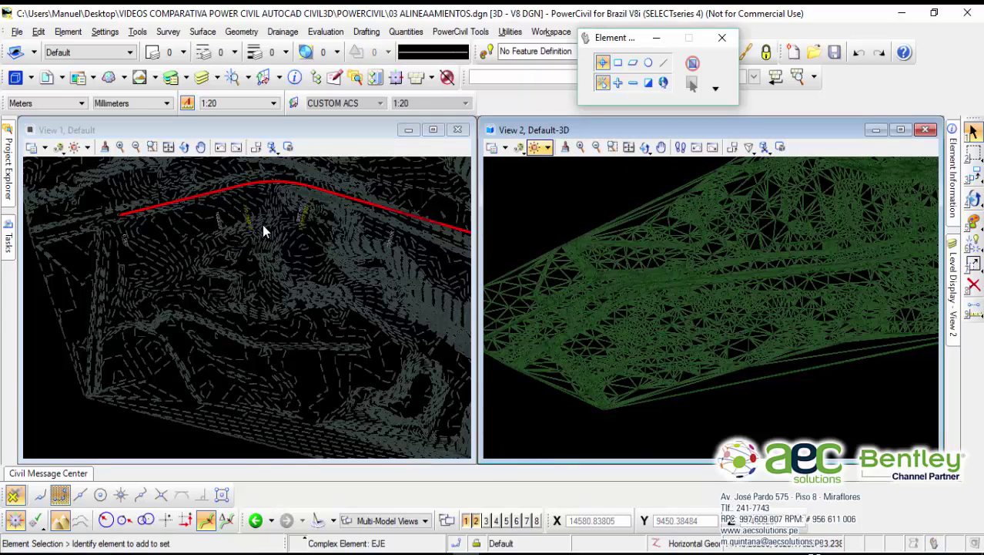
middle_click_drag(263, 223, 265, 284)
scroll(270, 245, "up", 3)
scroll(270, 245, "down", 3)
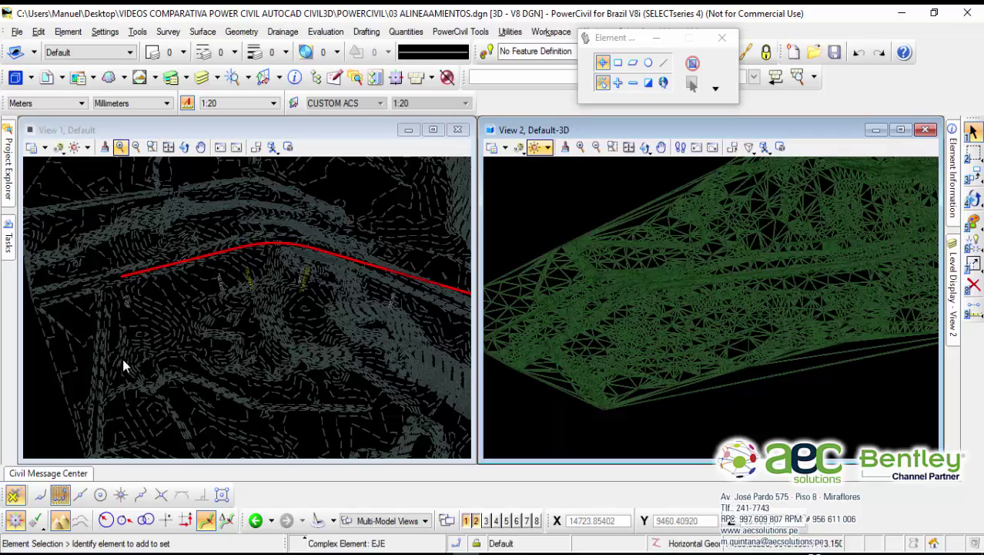
scroll(141, 346, "down", 1)
middle_click_drag(234, 357, 232, 312)
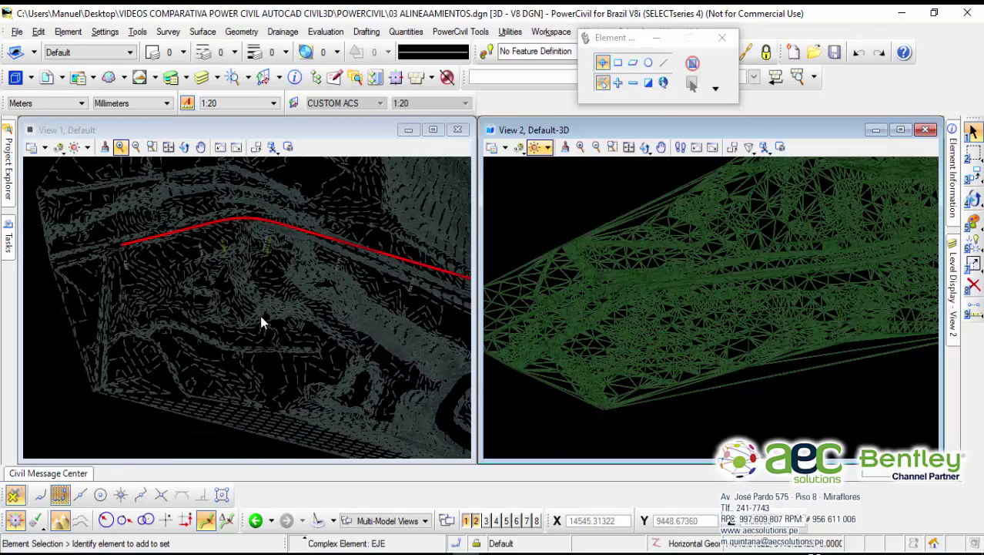
scroll(262, 316, "up", 1)
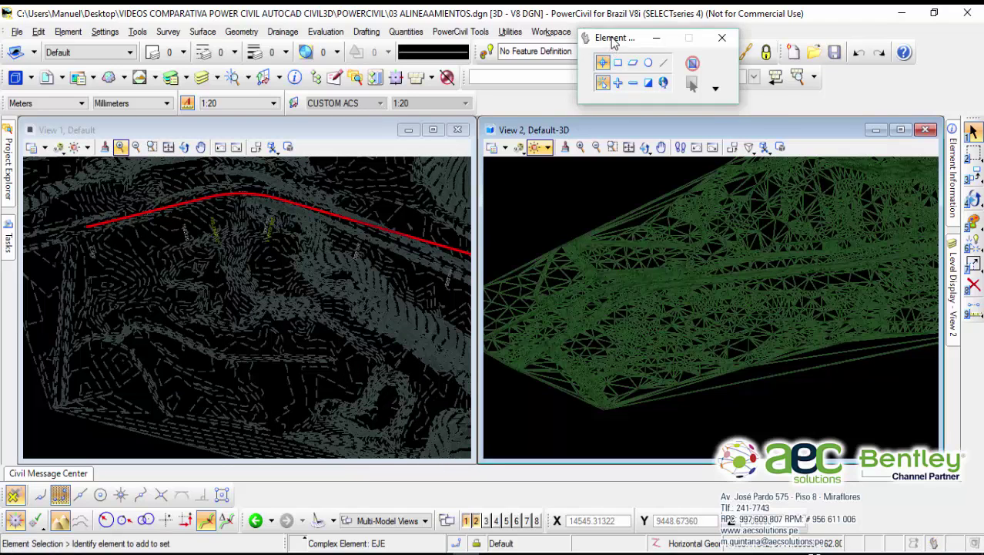
left_click_drag(613, 37, 650, 182)
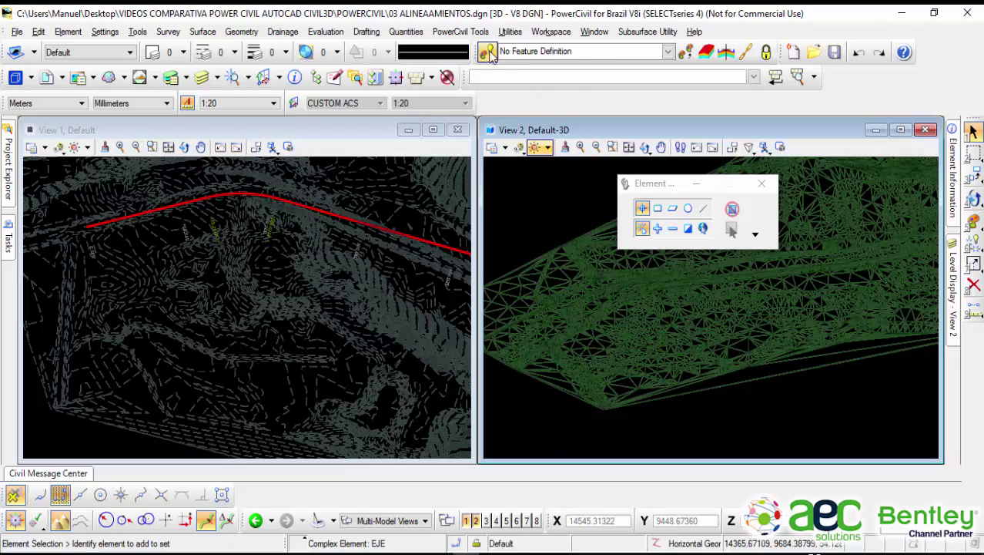
Step: Make the linear Roadway feature definition Road_EdgeOfPavement_Outside active and enable use of the active feature definition
left_click(669, 52)
left_click(505, 81)
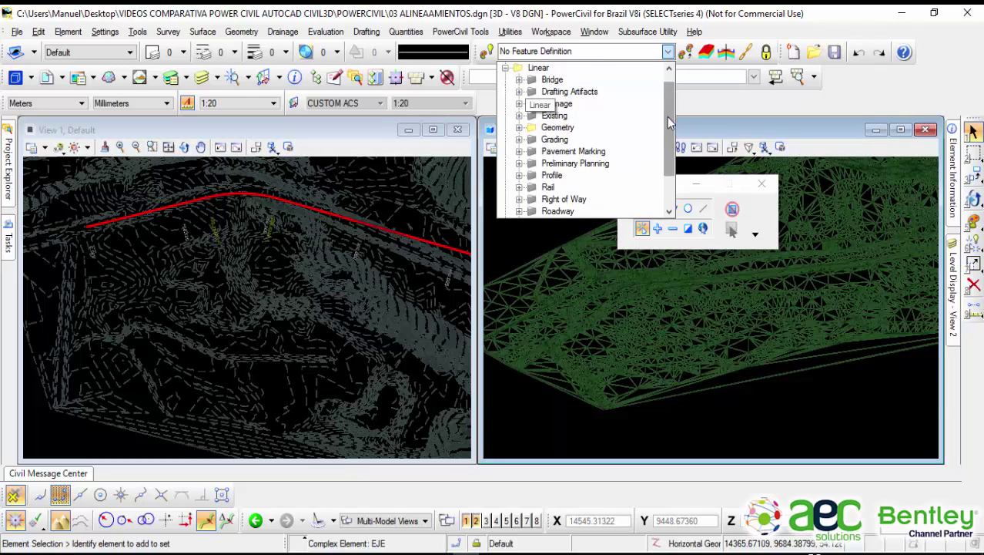
scroll(668, 128, "down", 1)
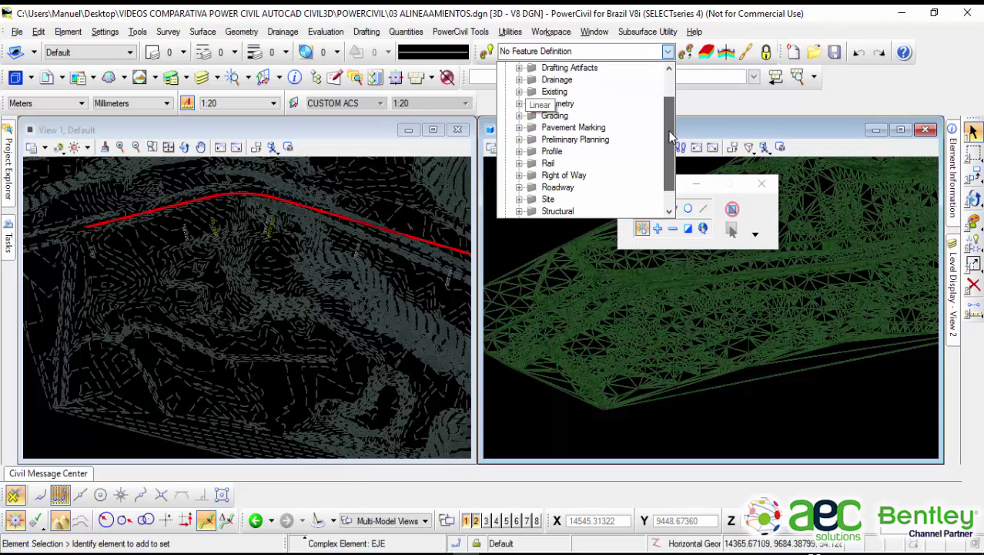
left_click(549, 189)
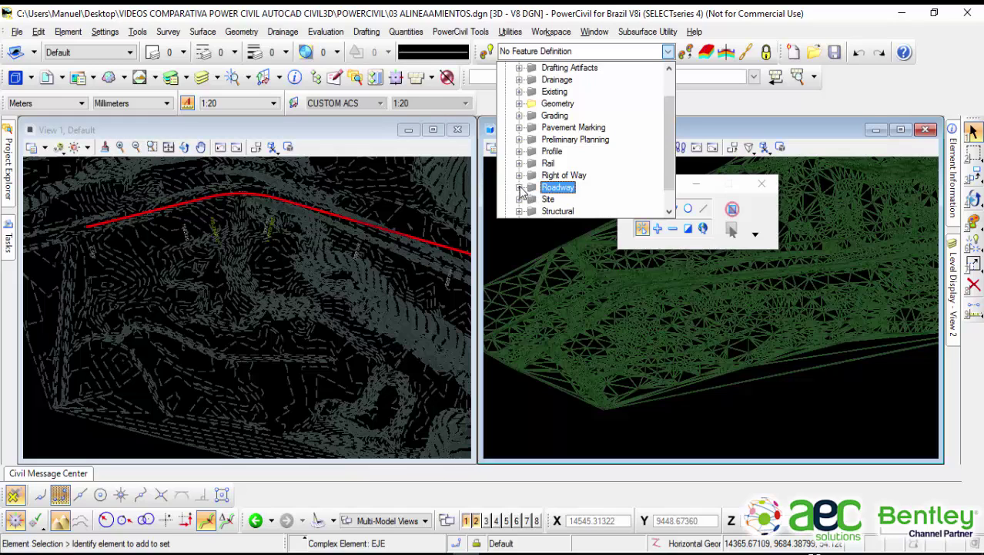
left_click(520, 187)
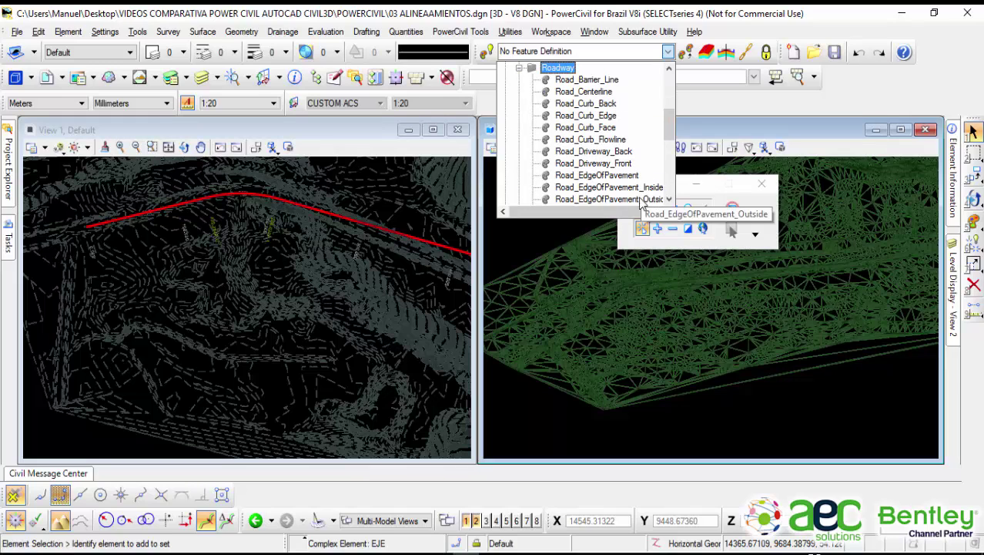
scroll(670, 132, "down", 3)
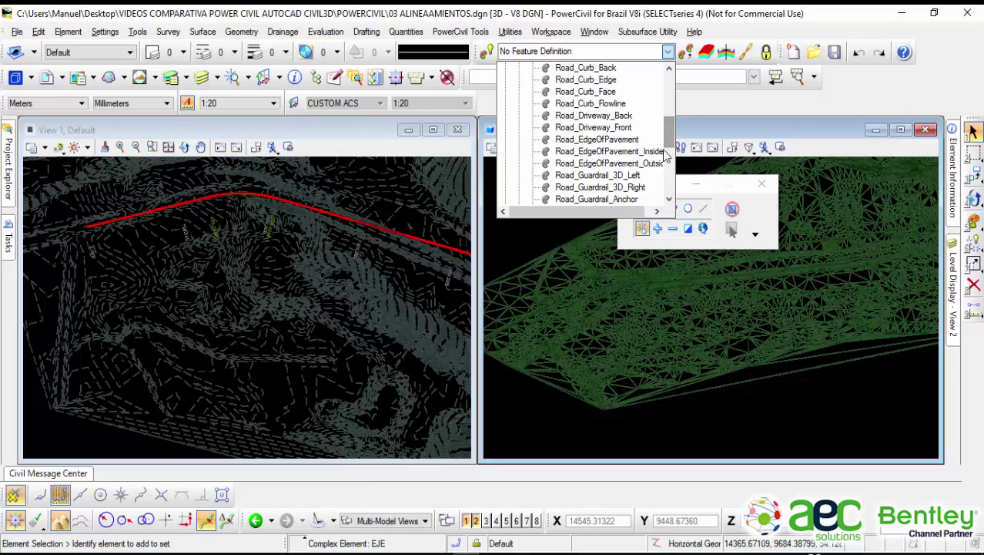
left_click(627, 164)
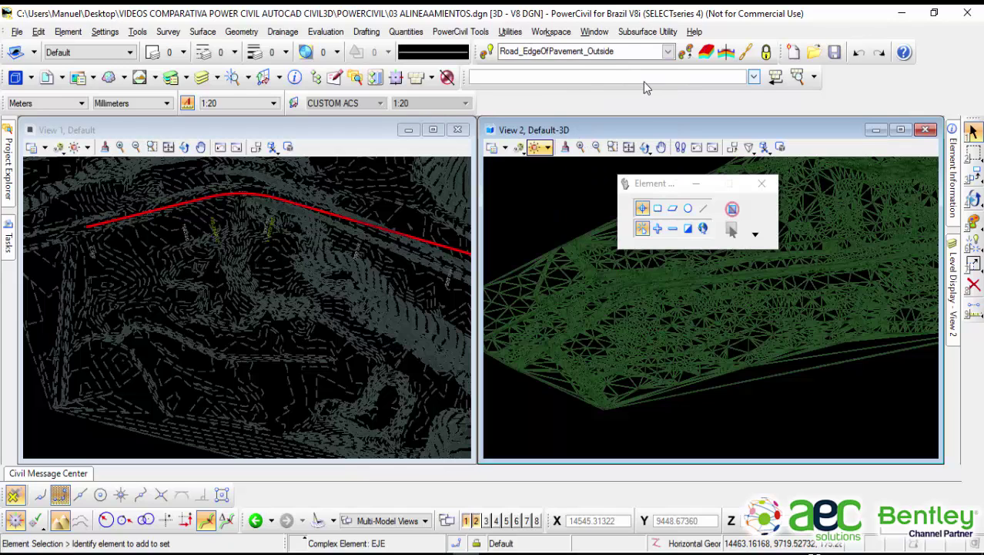
left_click(488, 54)
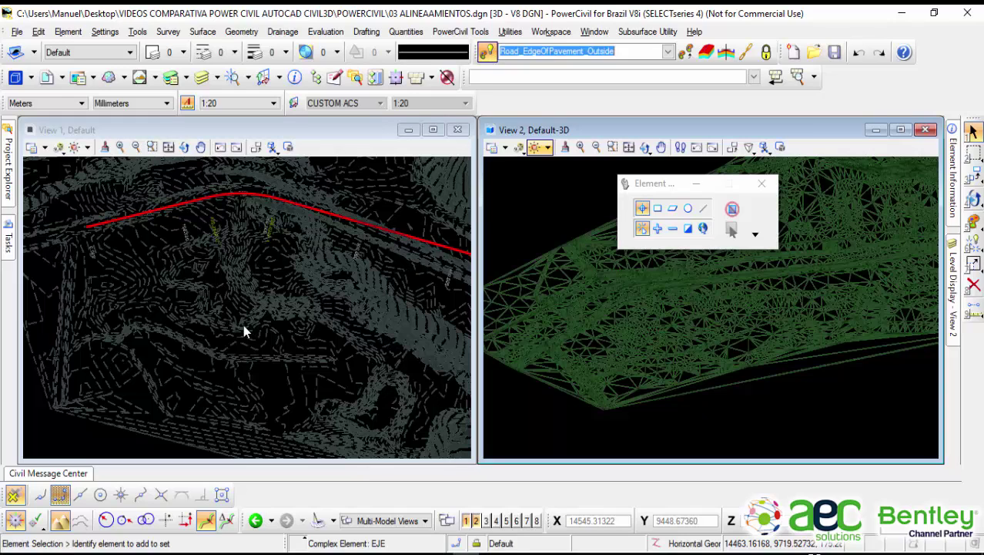
Step: Keep the Civil Tools tasks pinned open with Horizontal Geometry available, and frame the terrain south of the alignment in the plan view
left_click(8, 238)
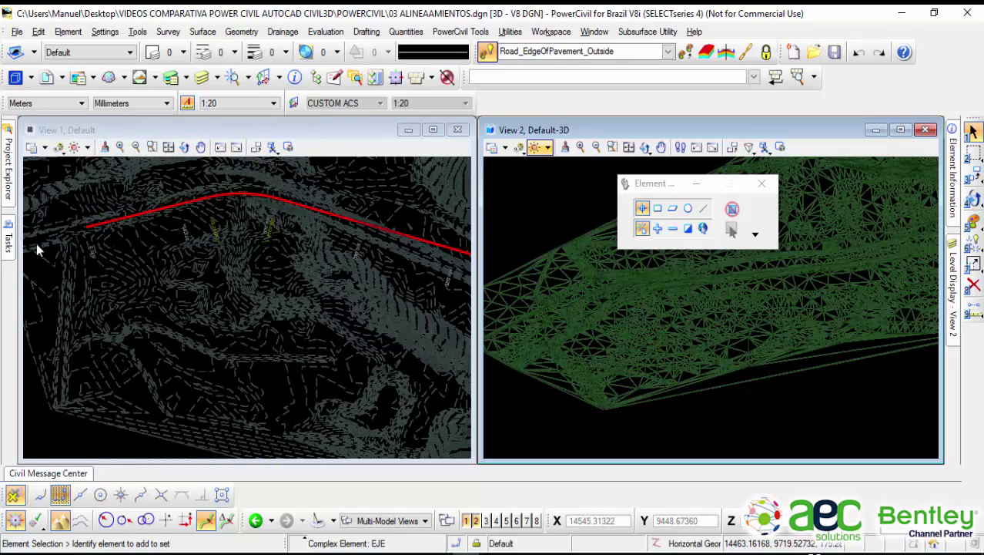
left_click(9, 238)
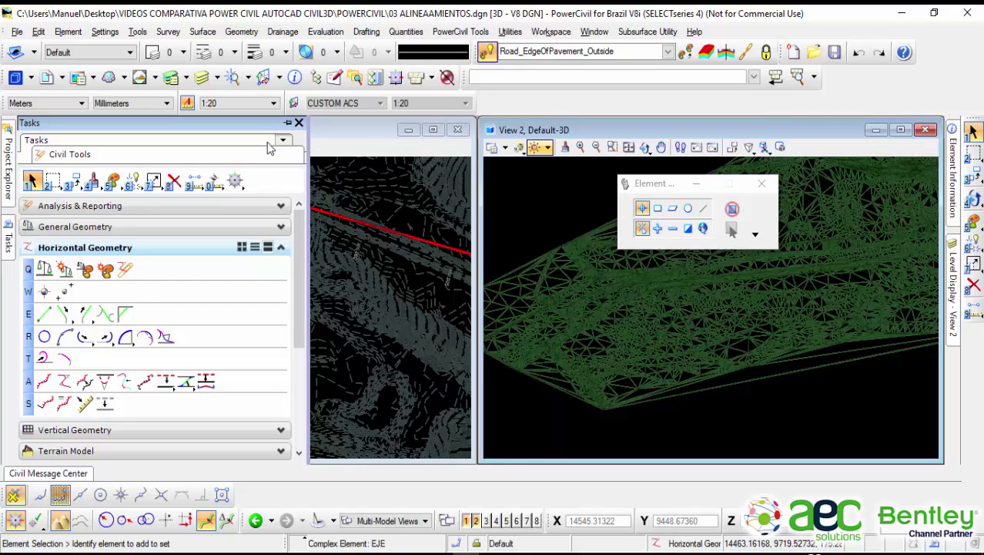
left_click(288, 123)
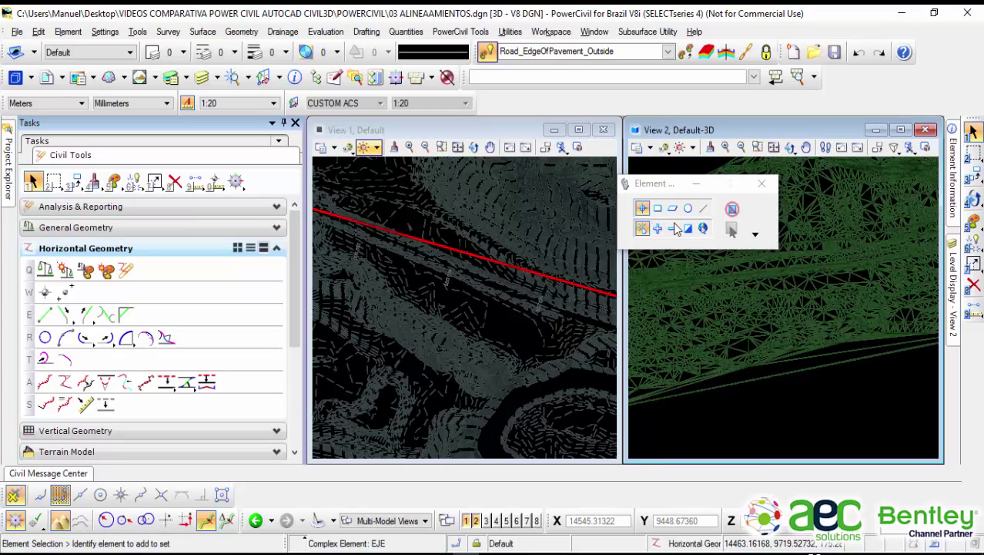
left_click_drag(663, 189, 731, 38)
scroll(509, 302, "down", 3)
scroll(392, 299, "down", 2)
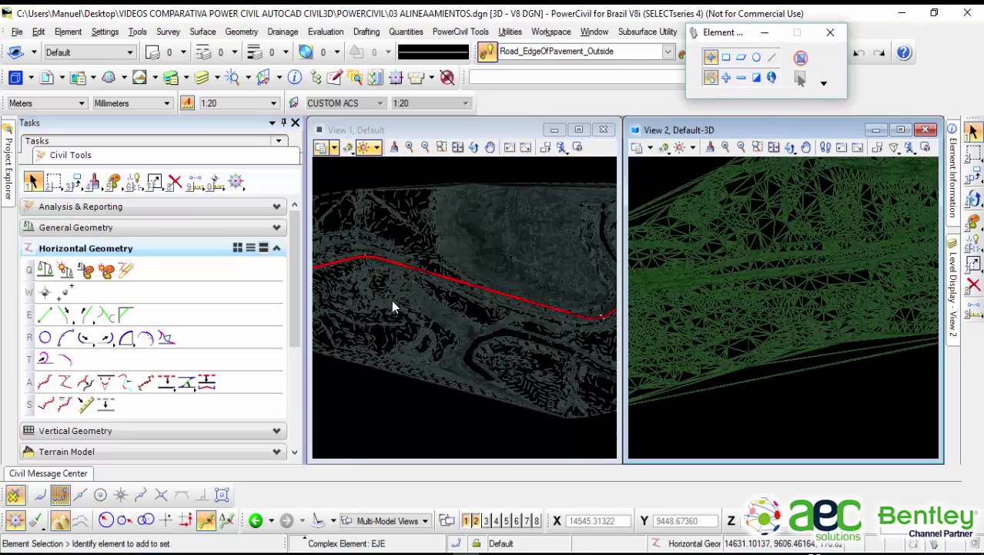
middle_click_drag(391, 300, 484, 304)
scroll(445, 306, "up", 2)
scroll(469, 300, "up", 3)
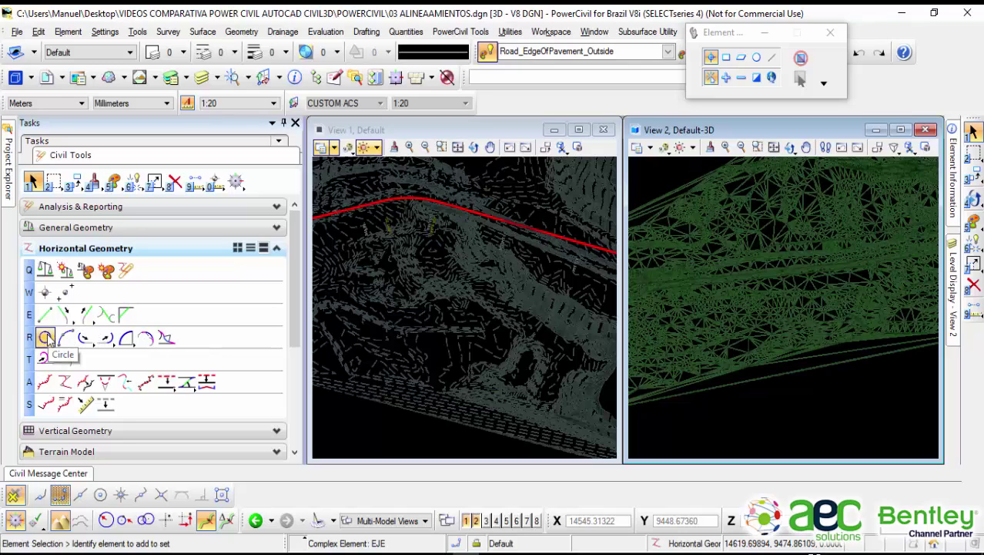
Step: Start a new circle by centre and radius with the feature name BORDE EXT
left_click(46, 338)
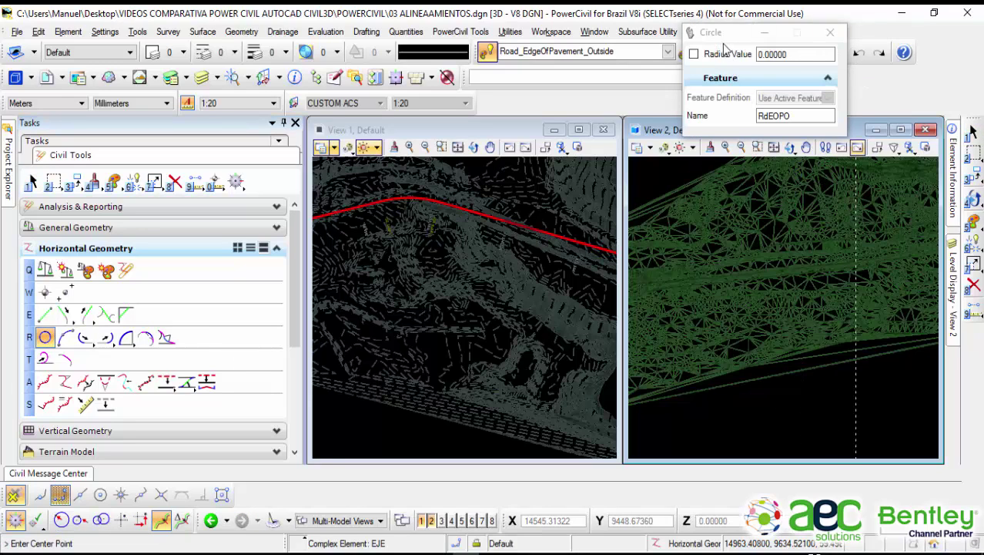
left_click_drag(721, 34, 710, 175)
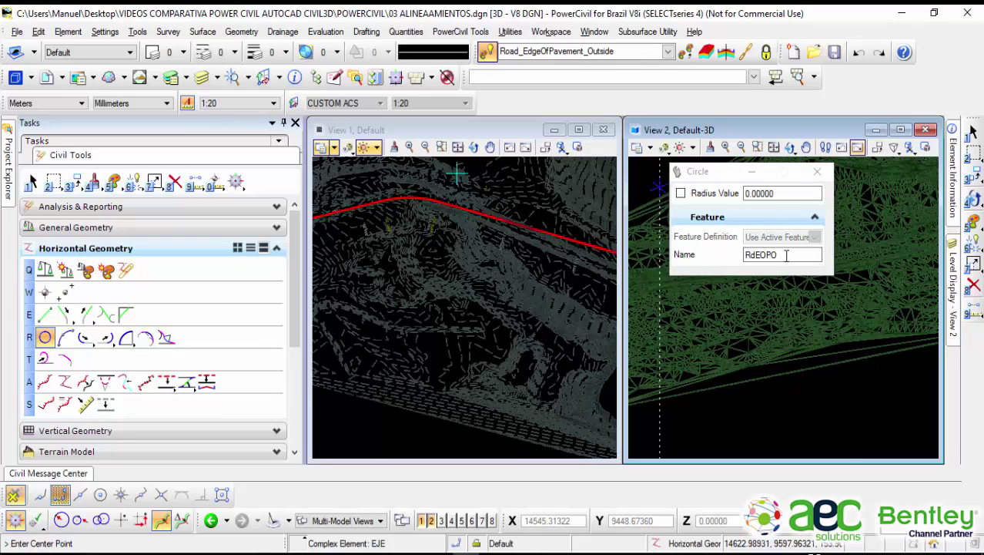
left_click_drag(786, 256, 746, 260)
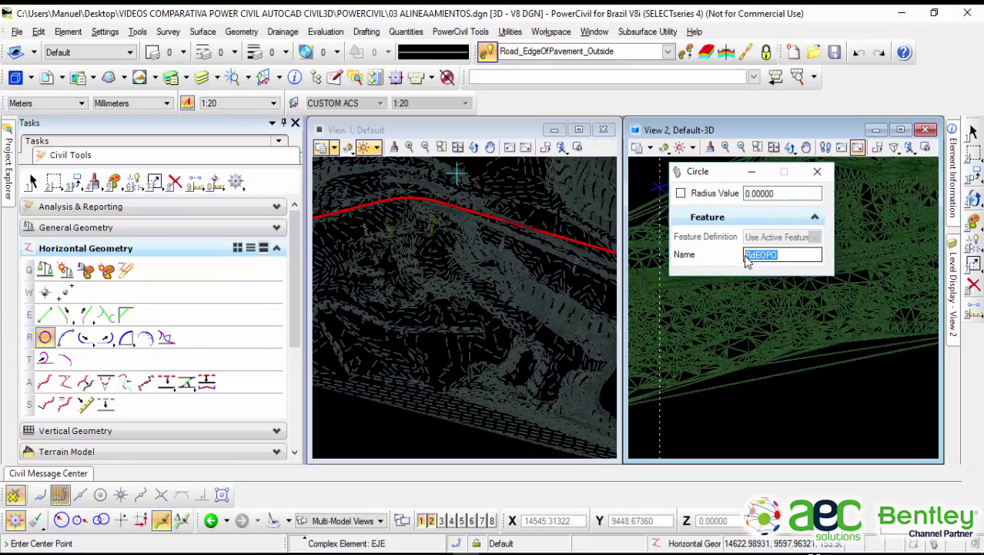
key("BackSpace")
type("RO")
type("RDE EXT")
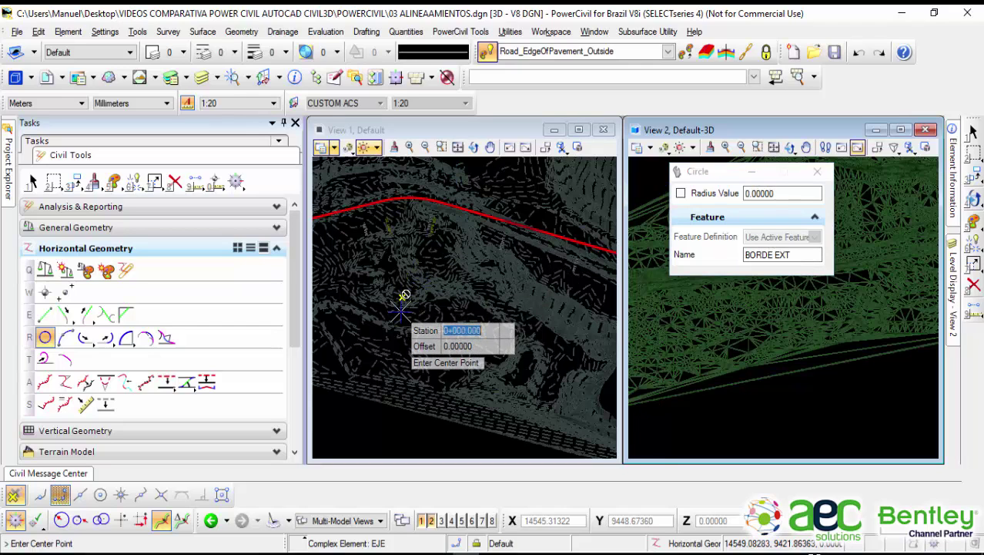
Step: Try to draw the BORDE EXT circle with a 20 m radius, centred on the terrain south of the red alignment
middle_click_drag(402, 290, 414, 311)
scroll(463, 291, "up", 3)
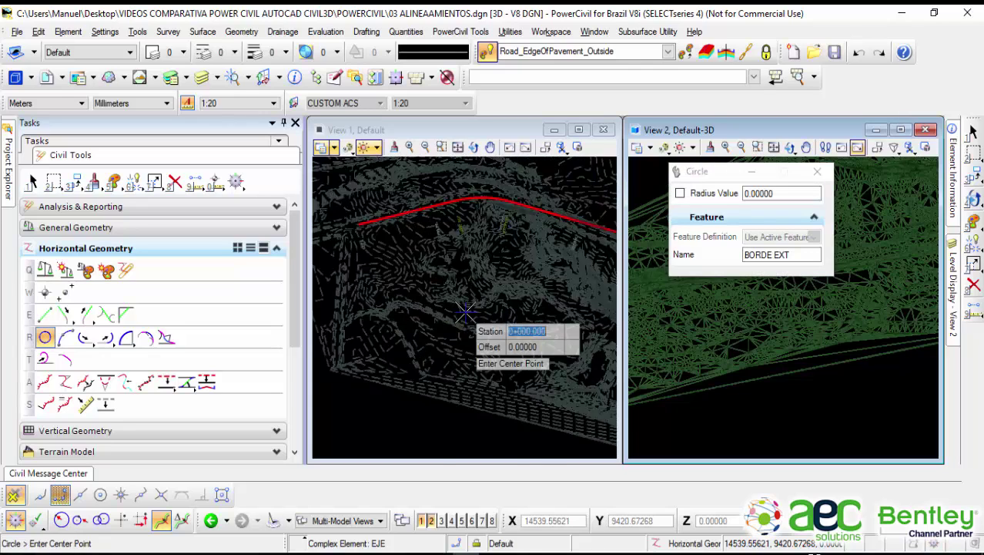
scroll(459, 308, "up", 3)
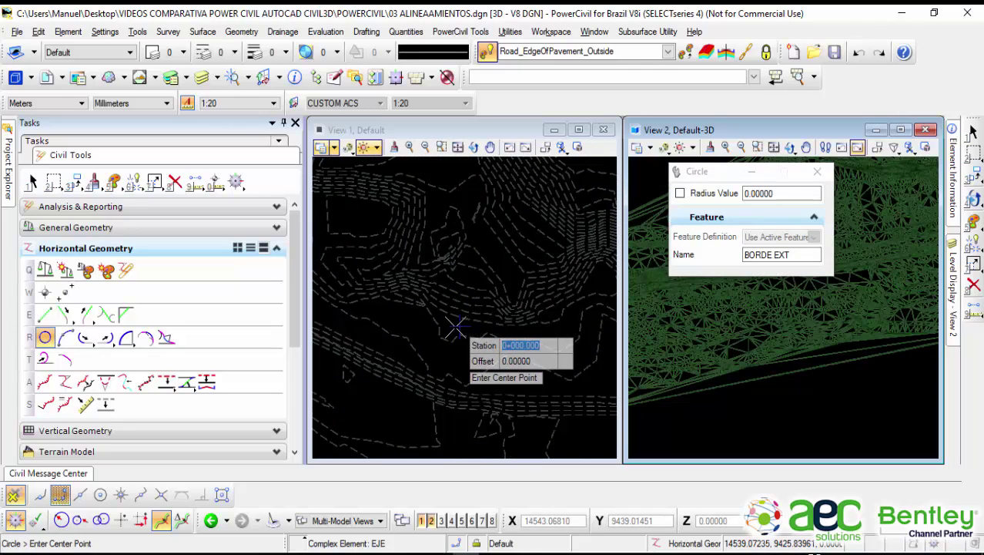
left_click(454, 325)
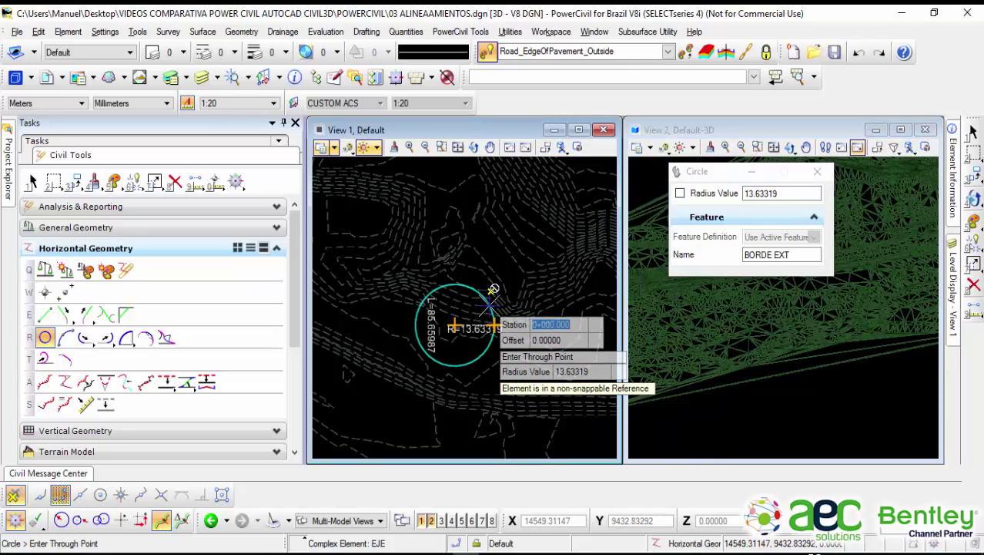
type("2")
key("Tab")
key("Tab")
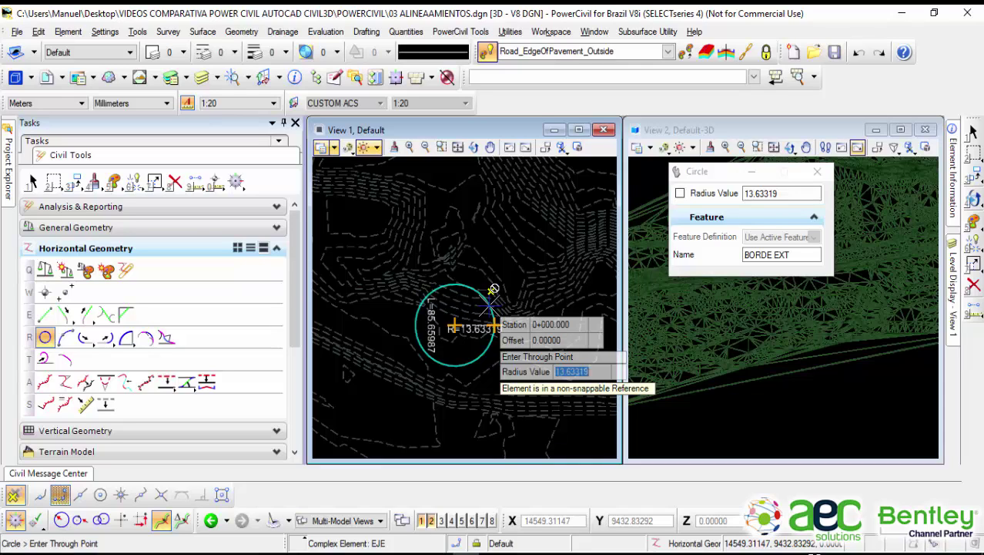
type("20")
key("Return")
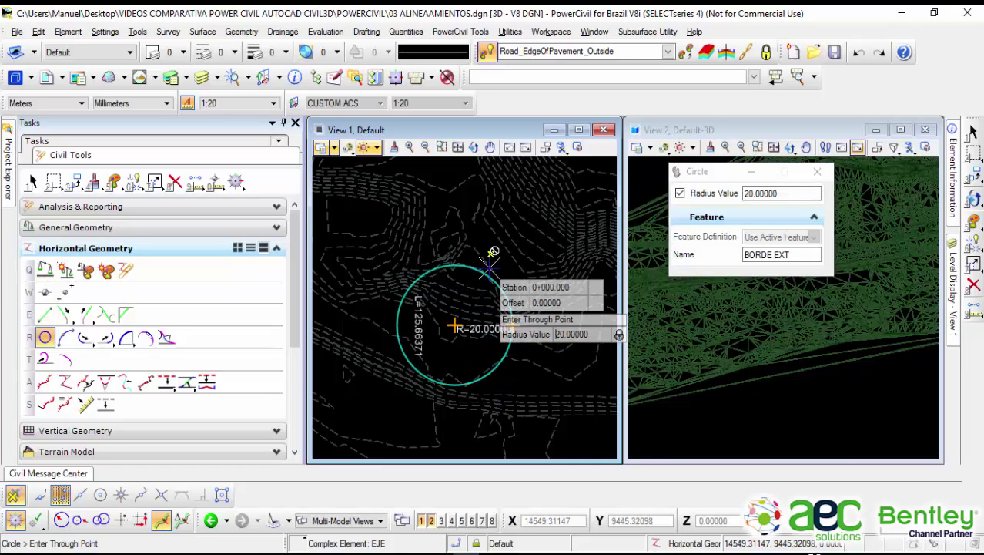
scroll(502, 285, "up", 1)
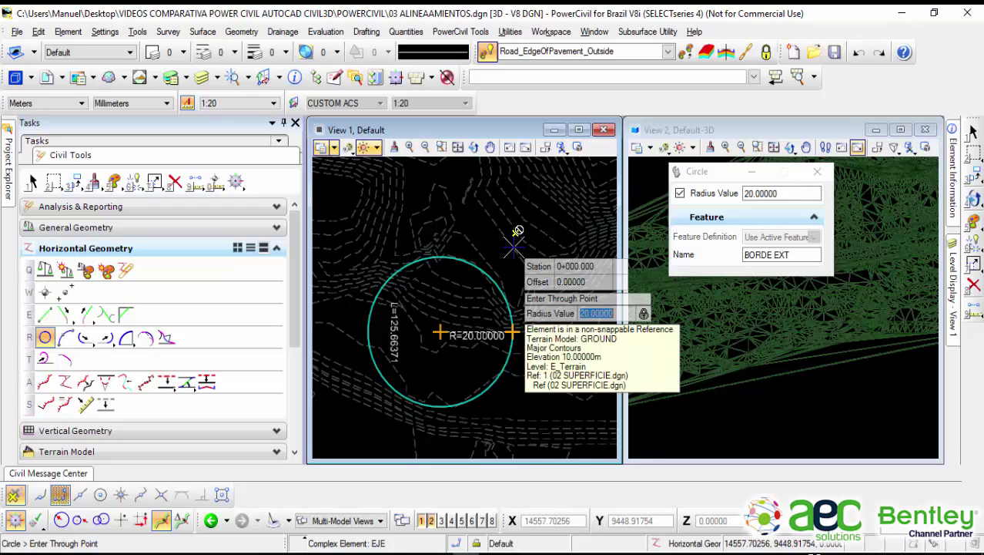
left_click(508, 231)
left_click(973, 132)
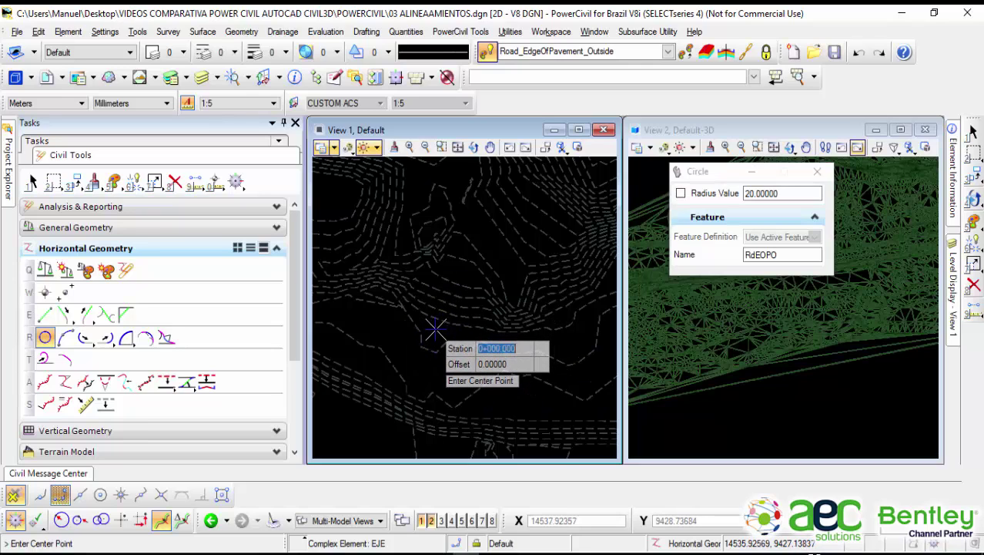
Step: Draw a circle with a 20 m radius on the contours south of the alignment, keeping the default feature name RdEOPO
left_click(435, 329)
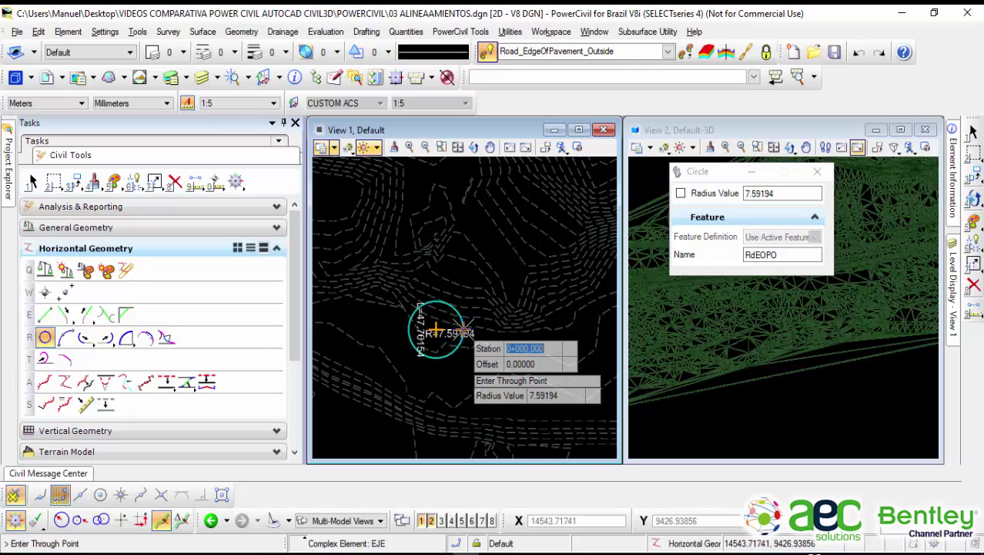
key("Tab")
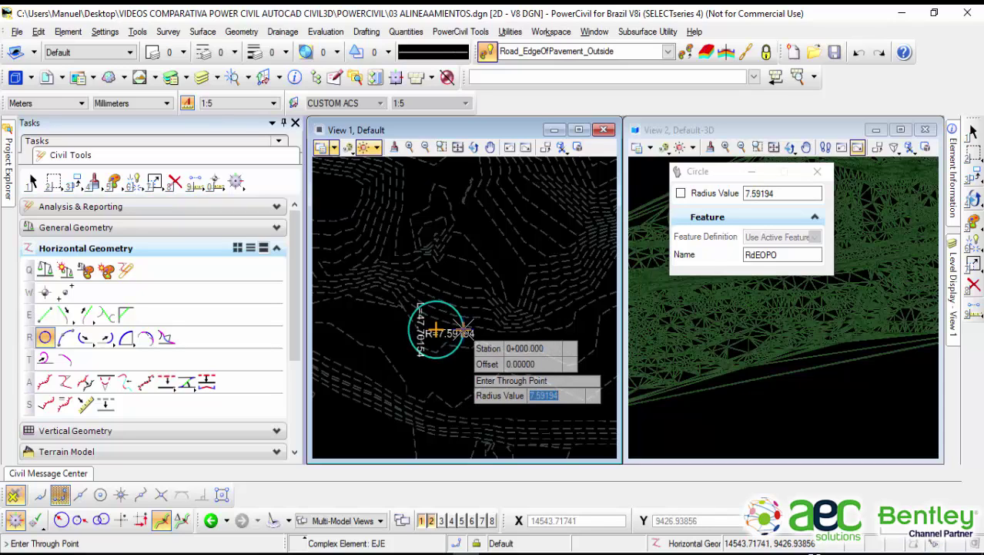
type("20")
key("Return")
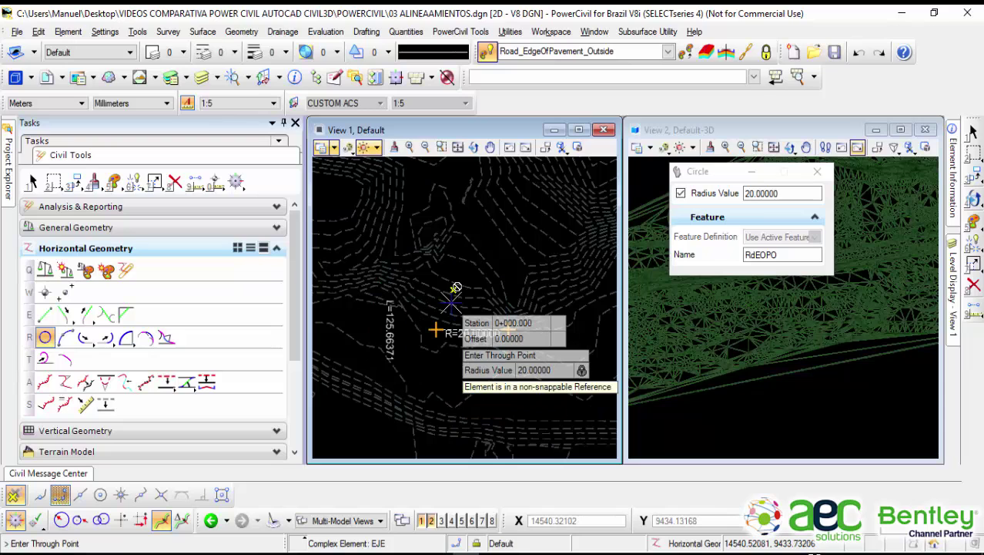
left_click(452, 301)
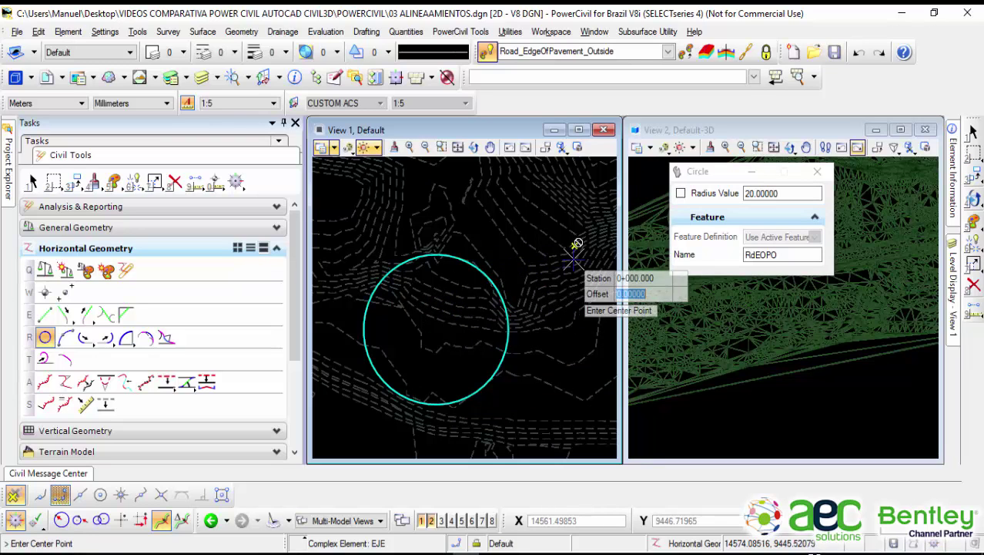
scroll(550, 290, "down", 3)
scroll(509, 324, "up", 2)
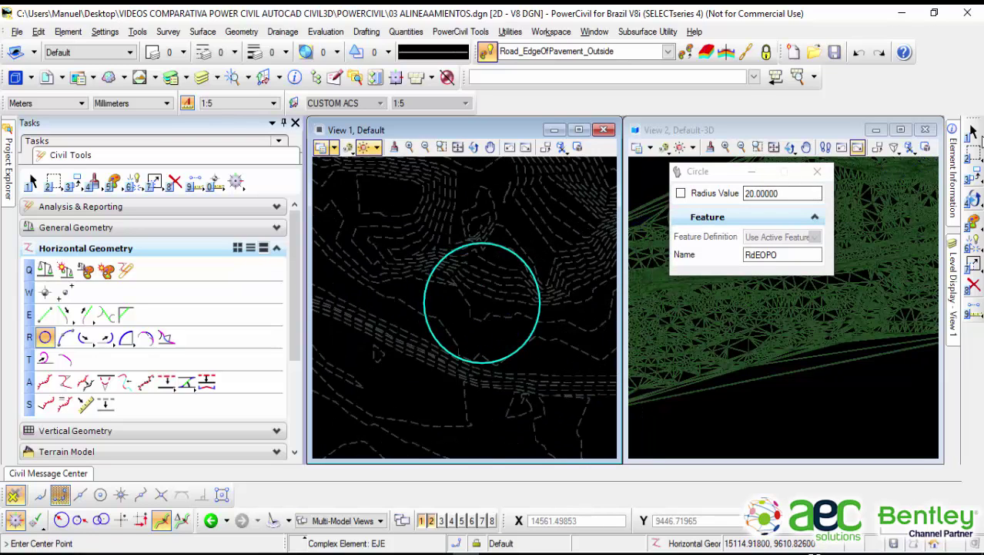
left_click(972, 132)
Step: Select the drawn circle and keep its Element Information pinned open with the General properties expanded
scroll(540, 278, "up", 3)
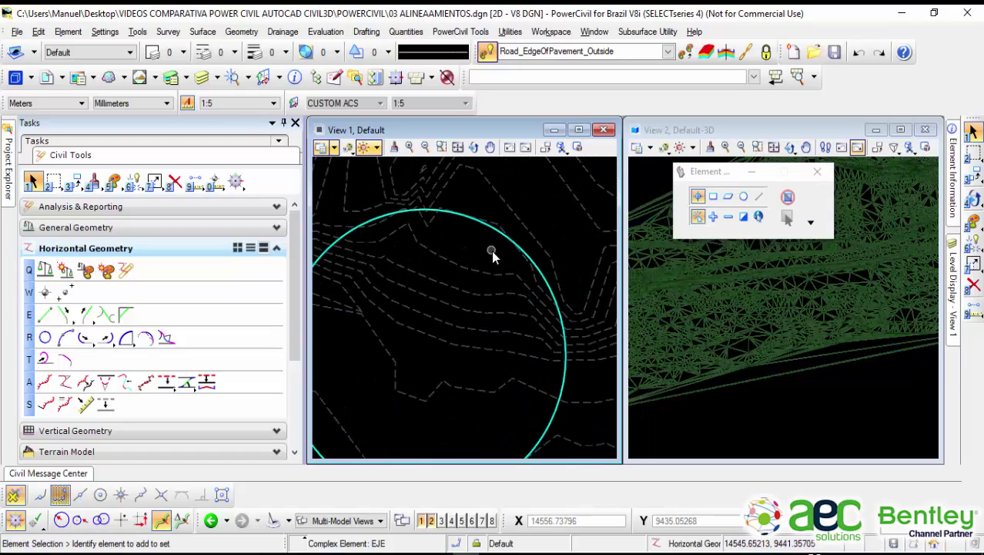
scroll(481, 244, "up", 2)
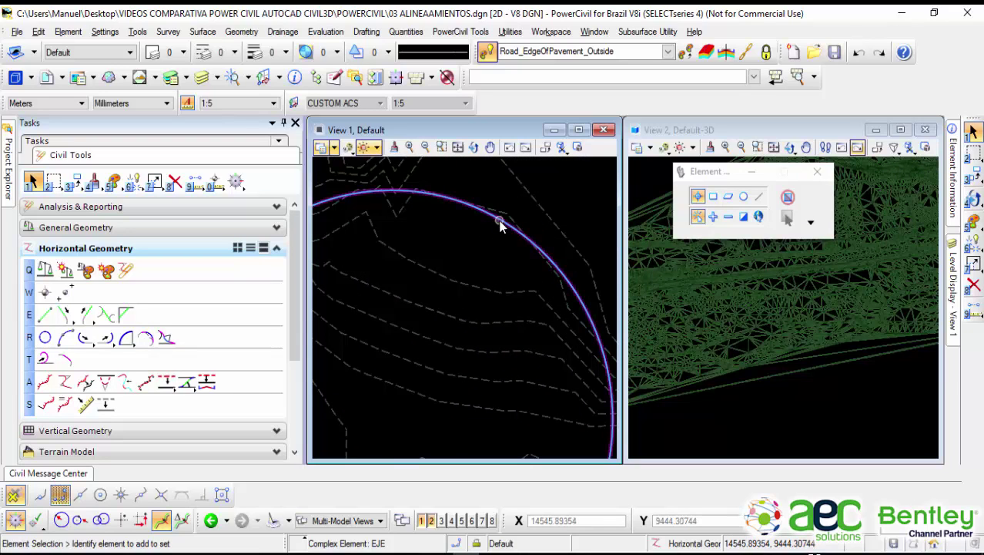
left_click(501, 224)
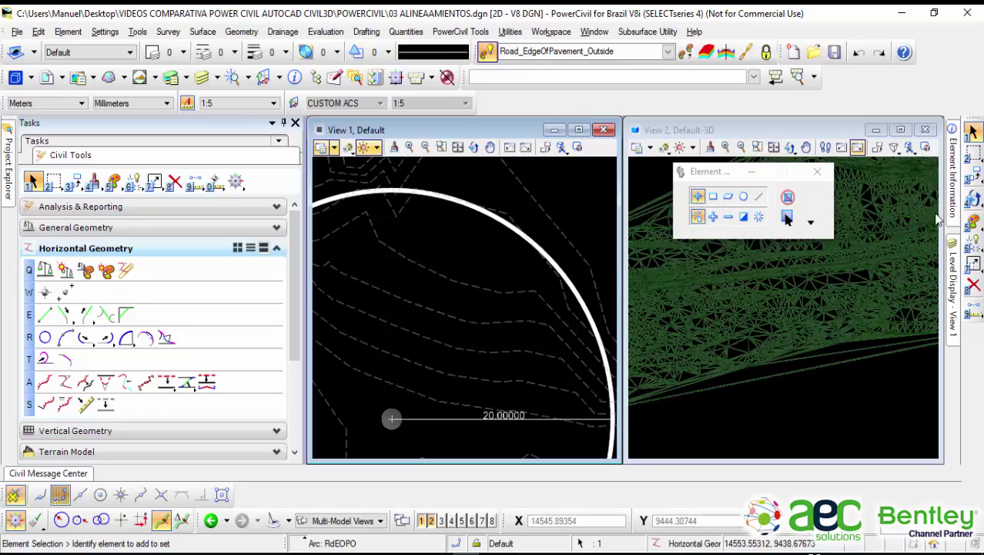
mouse_move(955, 193)
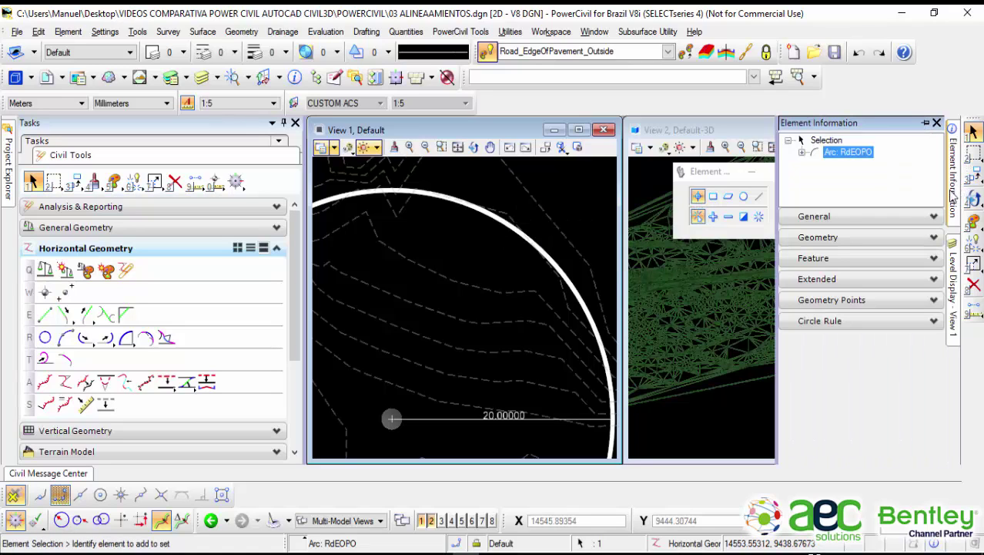
left_click(926, 123)
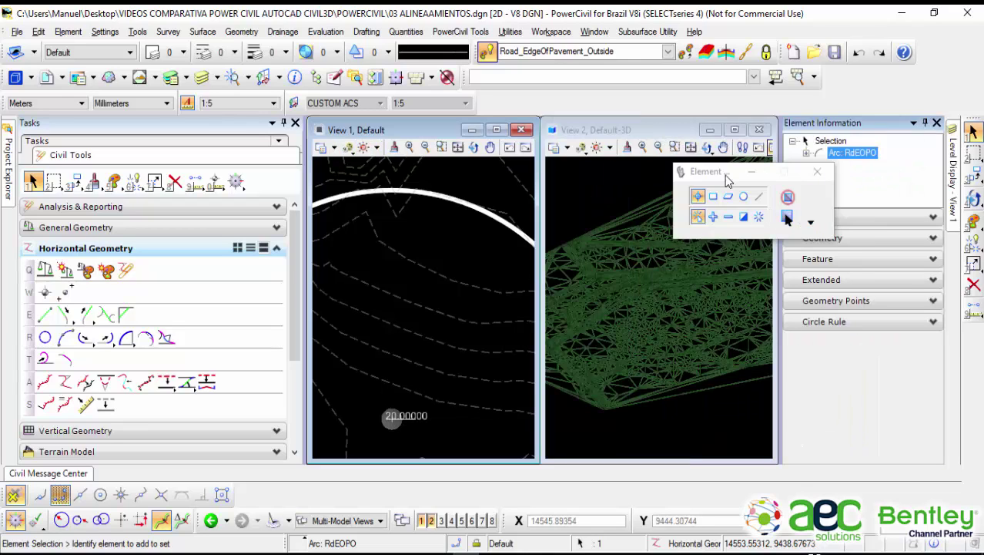
left_click_drag(725, 175, 595, 67)
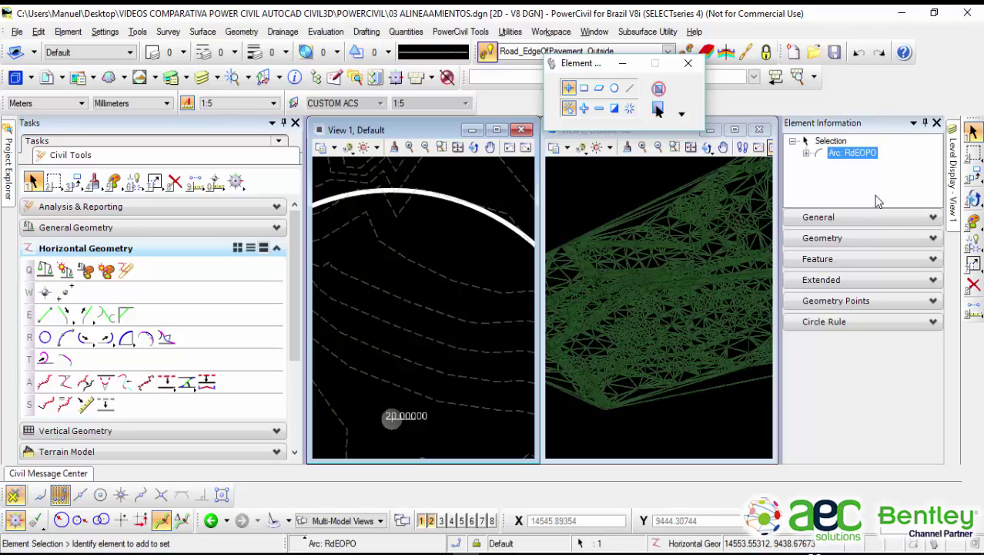
left_click(890, 218)
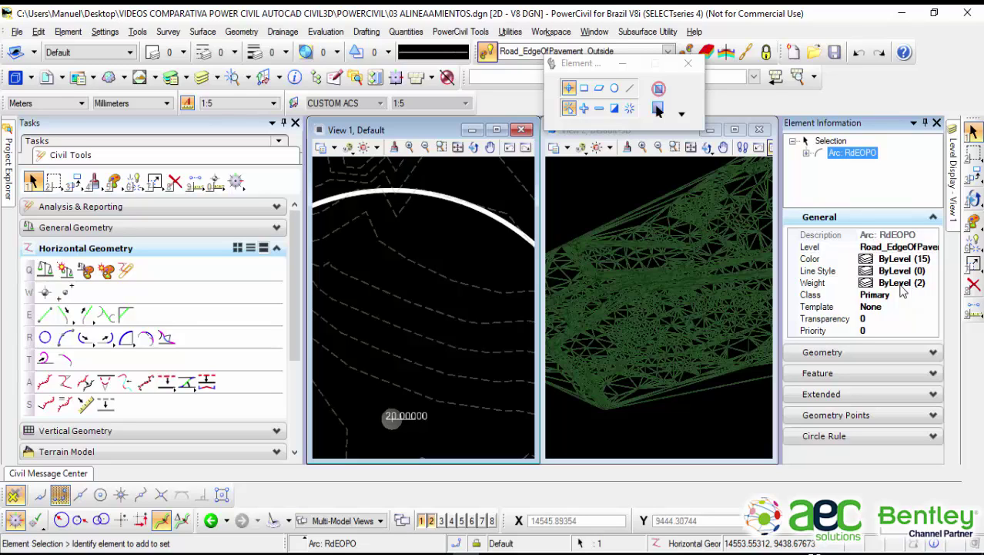
Step: Try transparency values of 90 and 50 on the selected circle, and return it to 0
left_click(882, 319)
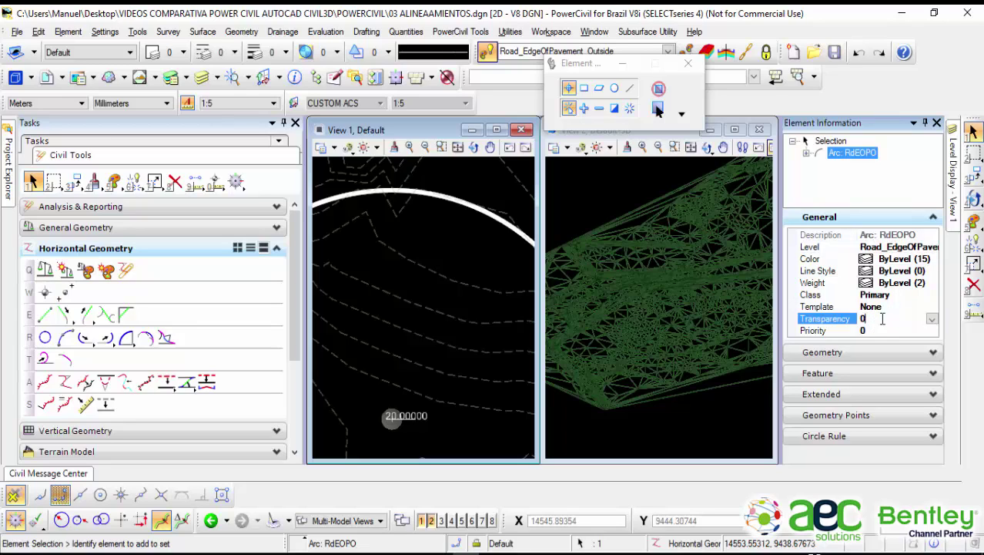
left_click(931, 319)
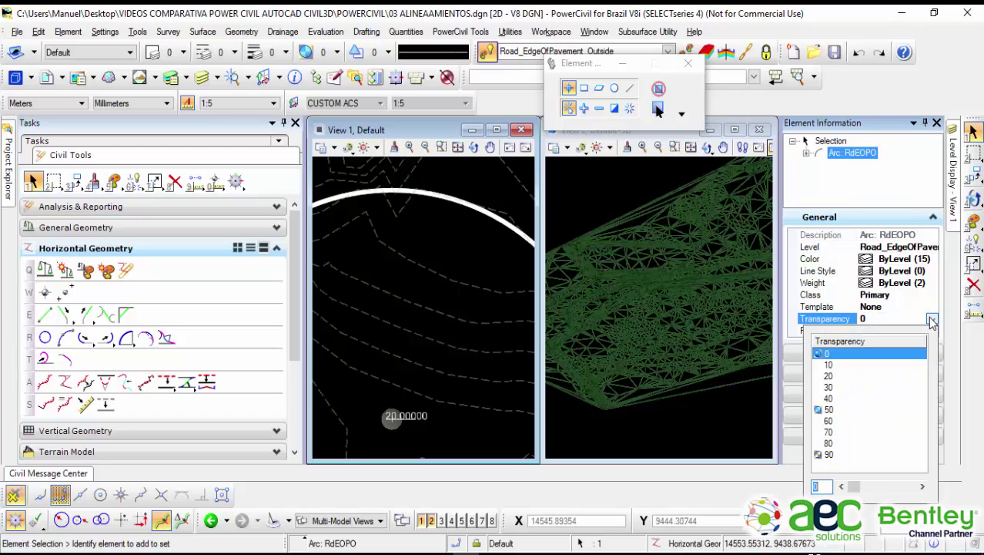
left_click(843, 453)
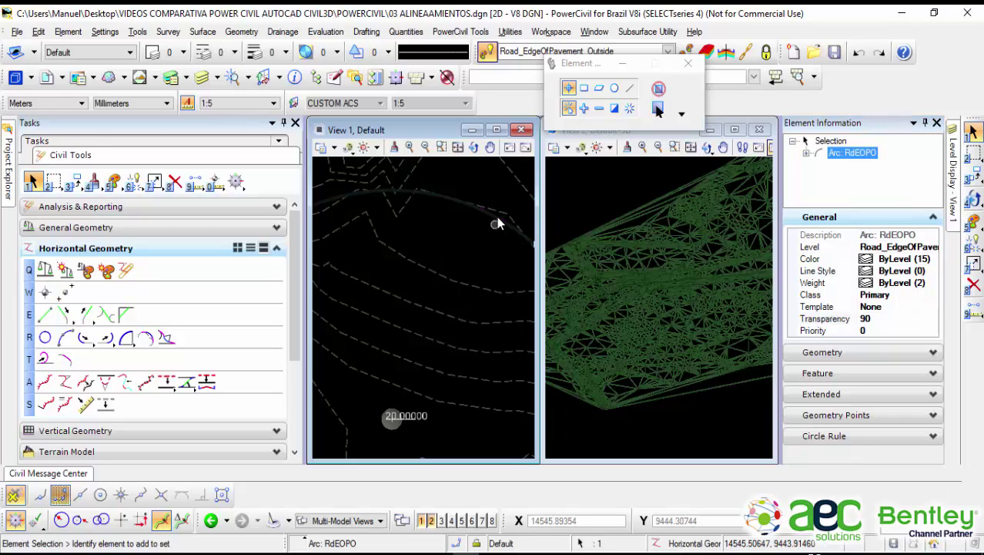
mouse_move(524, 235)
left_click(900, 321)
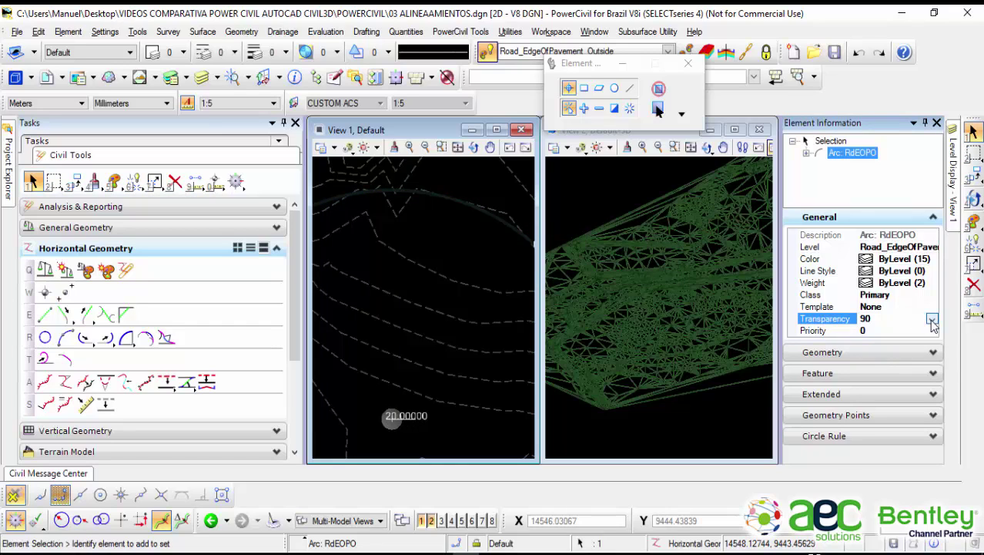
left_click(931, 318)
left_click(845, 411)
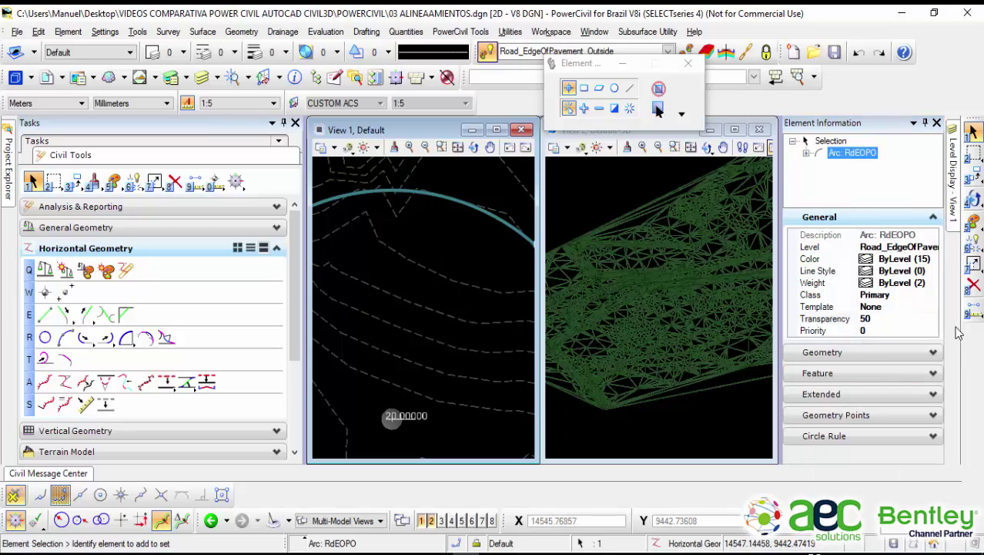
left_click(918, 322)
left_click(931, 318)
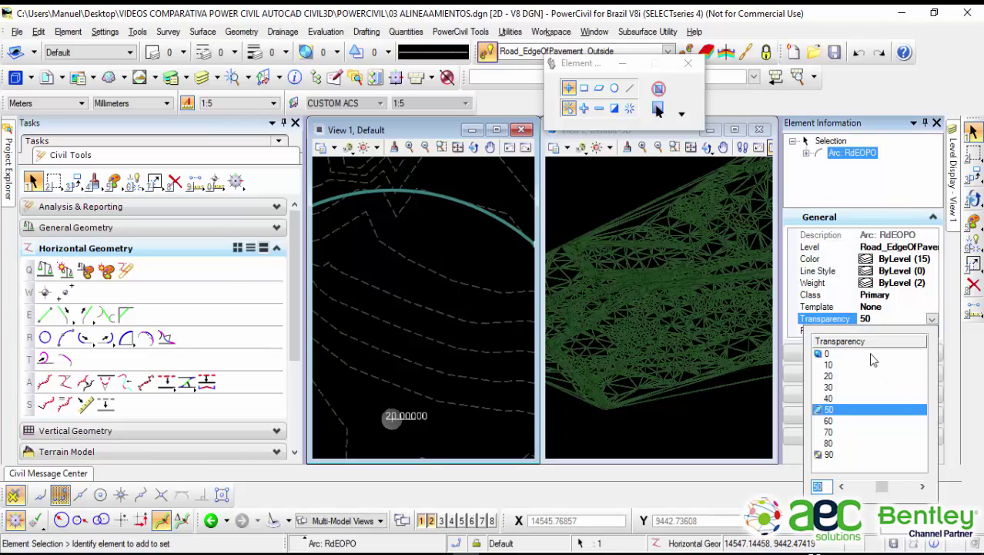
left_click(852, 356)
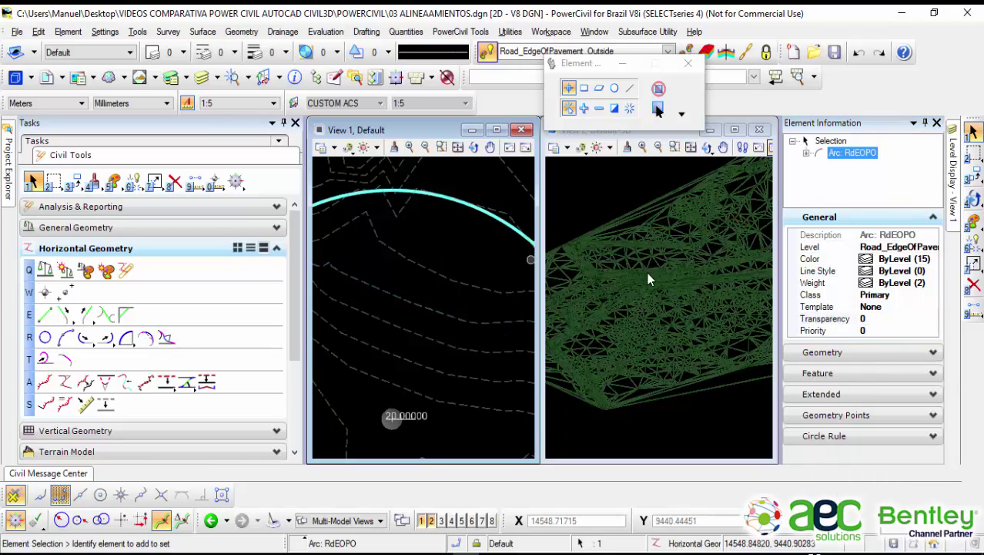
Step: Review the circle's geometry properties, including radius and length, and its feature name and definition
left_click(888, 352)
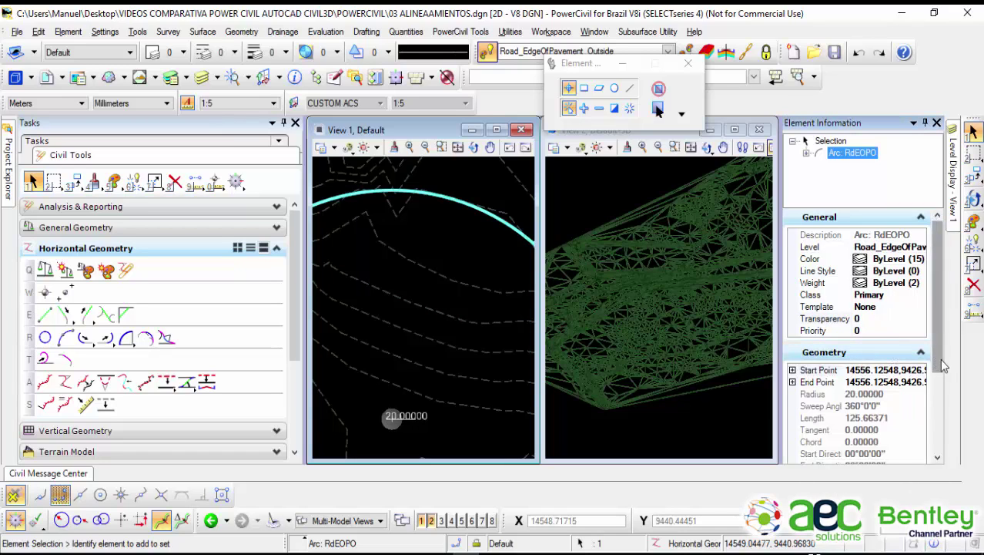
scroll(938, 387, "down", 3)
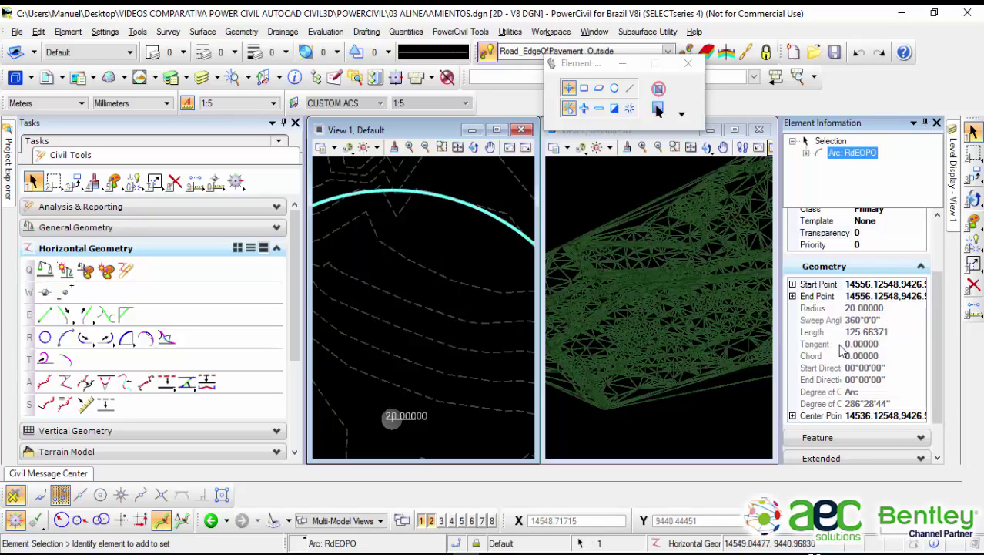
left_click(920, 266)
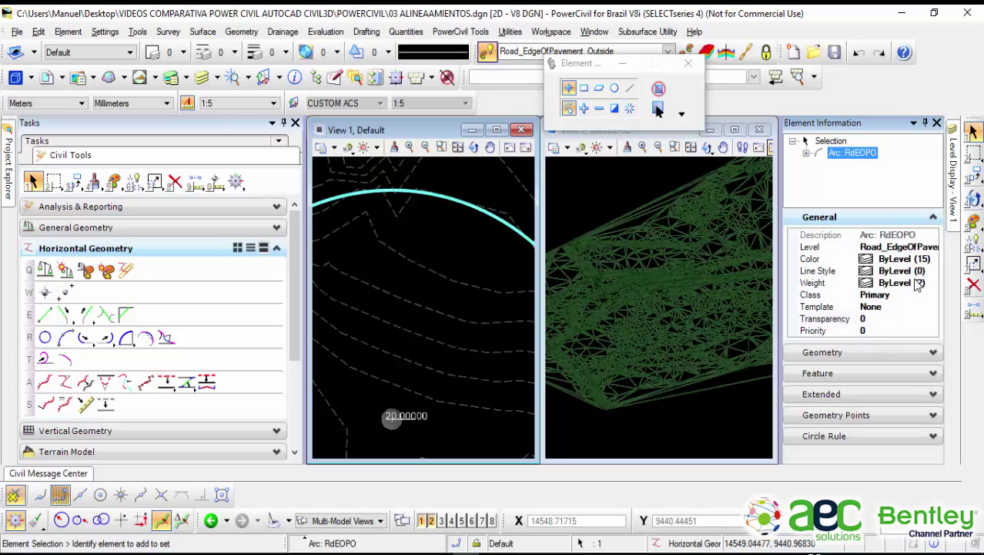
left_click(860, 373)
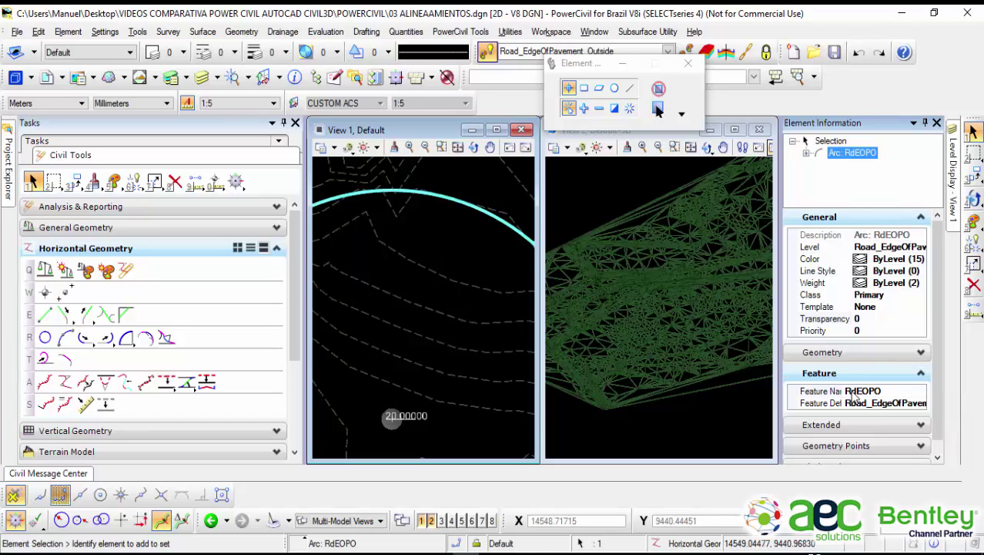
left_click(850, 373)
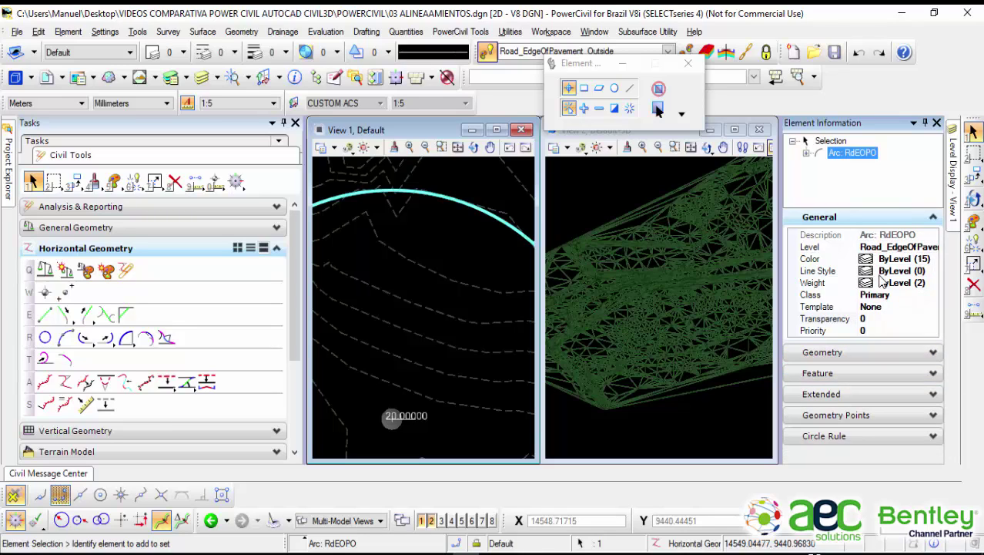
Step: Review the circle's rule method and radius, its geometry points and its feature properties, and clear the selection
left_click(858, 398)
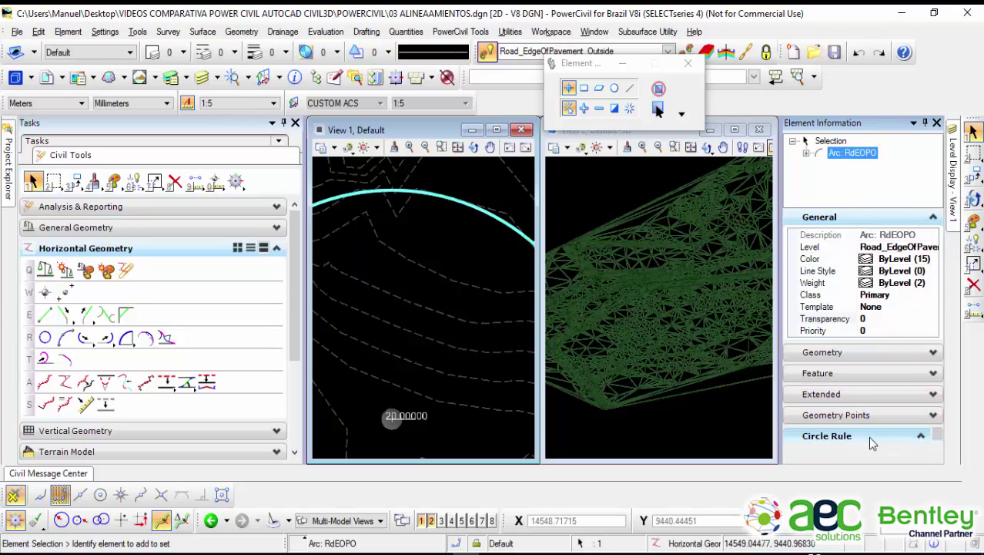
left_click(868, 436)
scroll(937, 413, "down", 1)
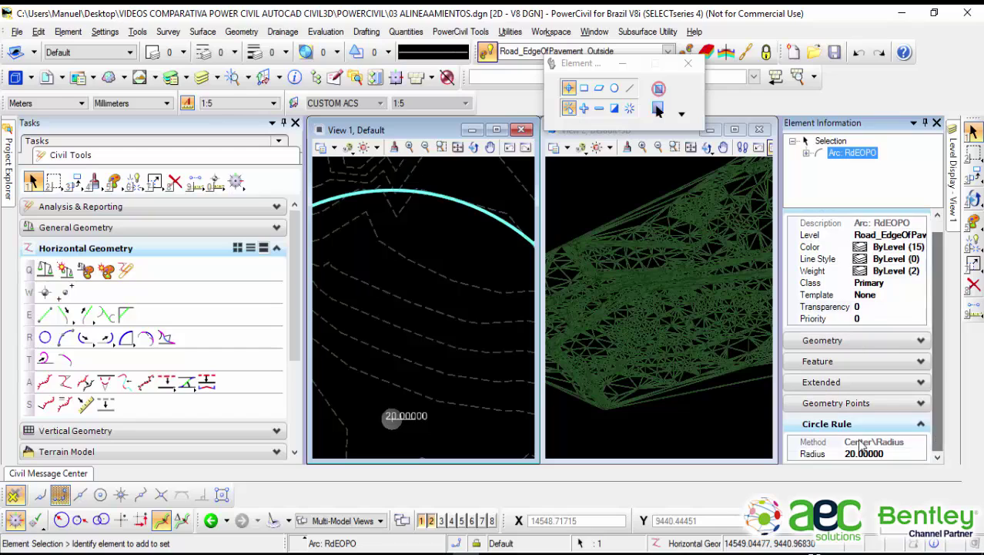
left_click(866, 403)
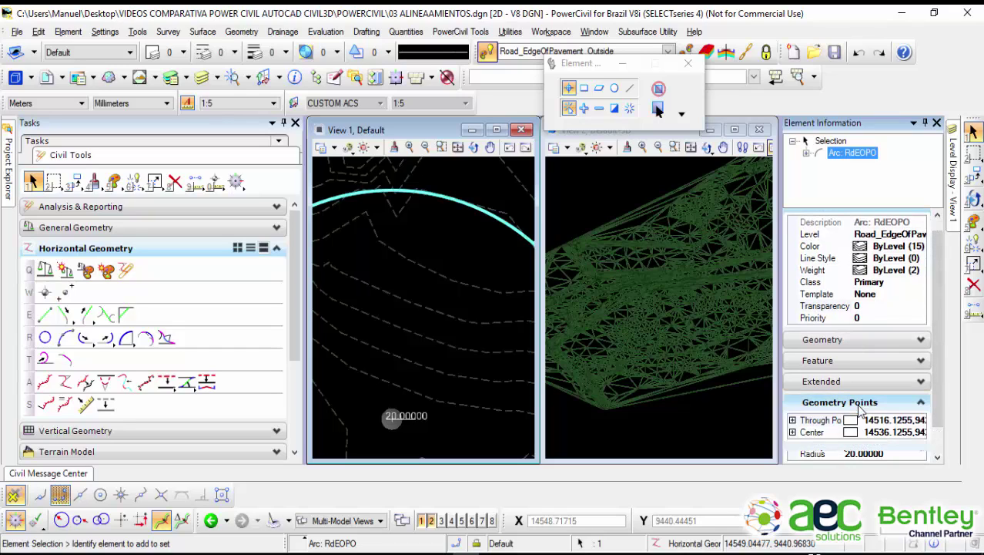
left_click(924, 361)
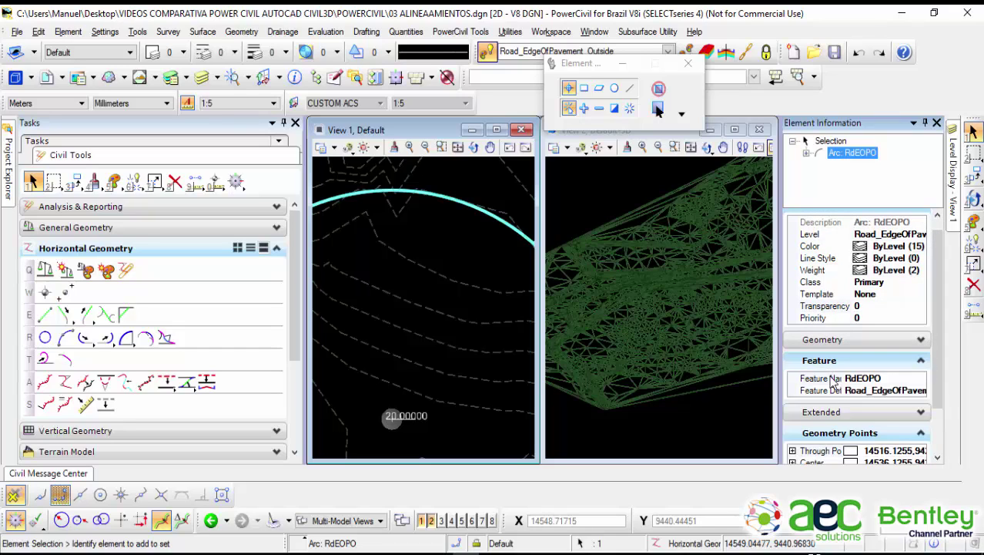
scroll(933, 373, "down", 5)
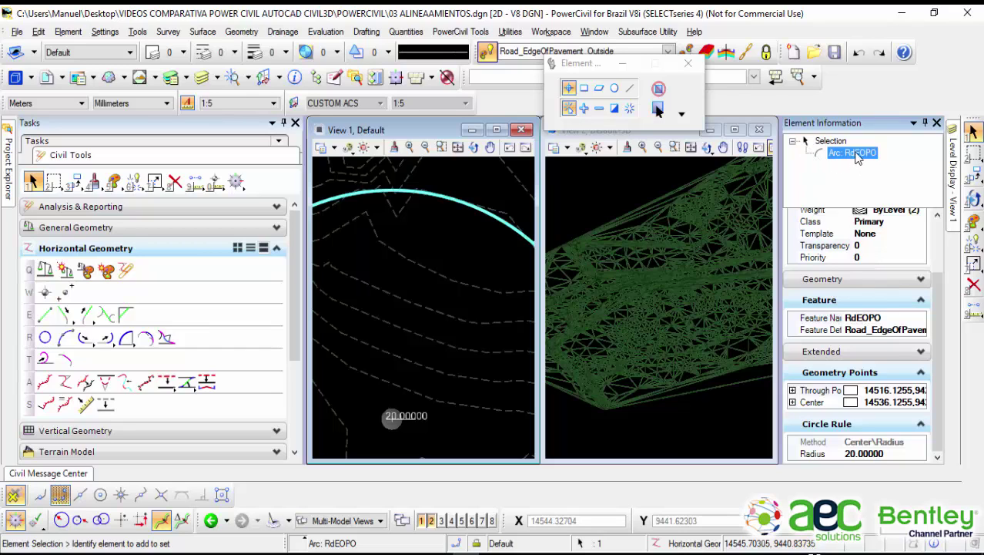
left_click(463, 235)
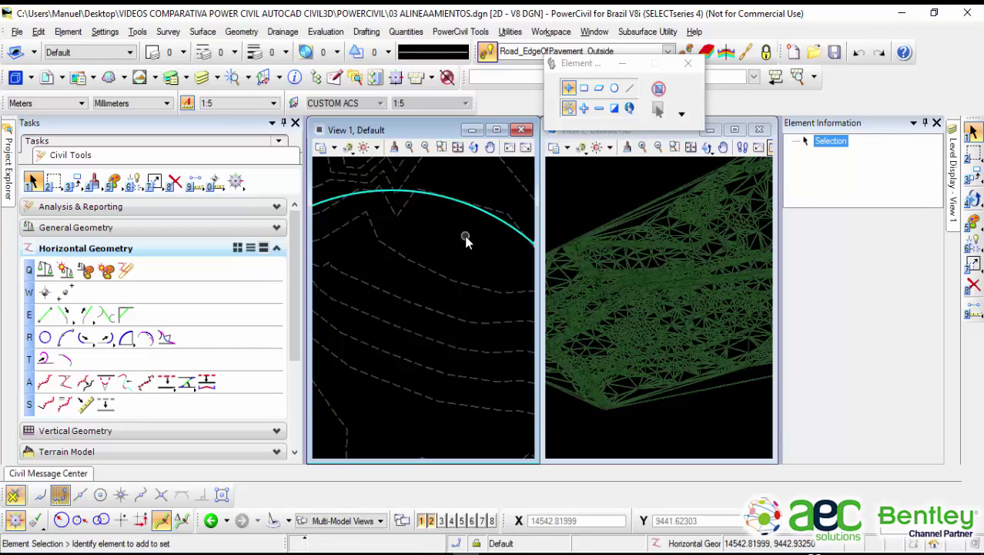
Step: Set the active feature definition to Road_Centerline from the Roadway group
scroll(464, 233, "down", 3)
scroll(466, 243, "down", 2)
middle_click_drag(477, 334, 443, 293)
scroll(470, 291, "up", 1)
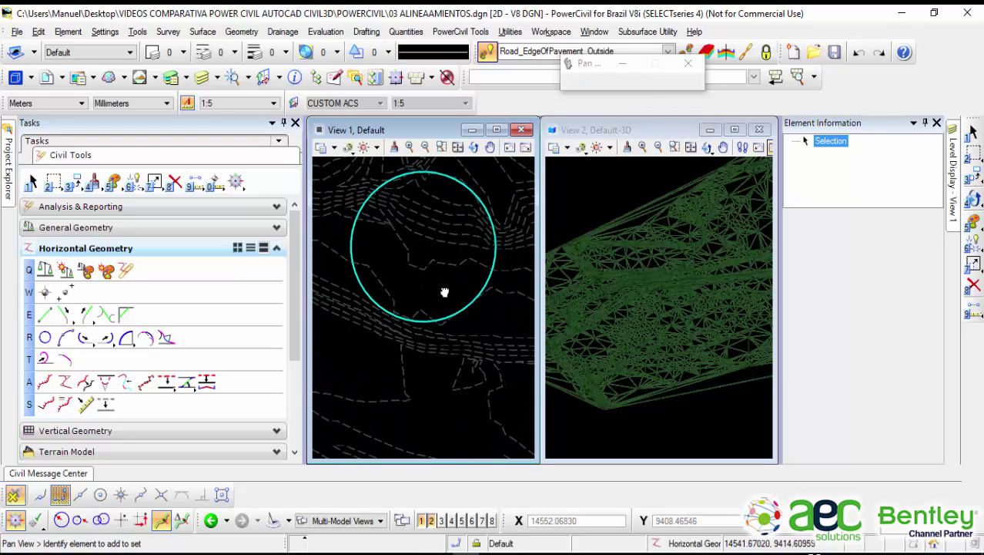
left_click_drag(600, 68, 627, 122)
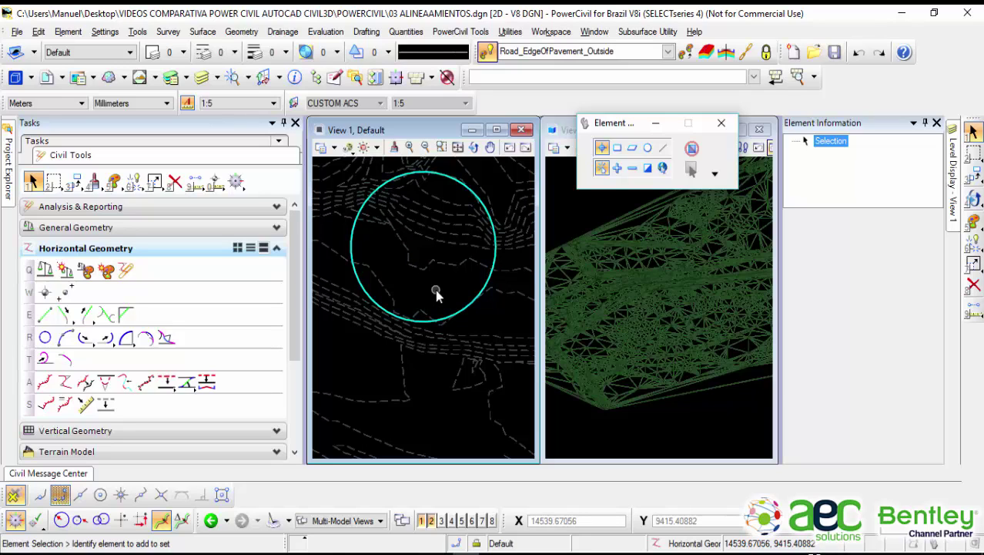
left_click(667, 52)
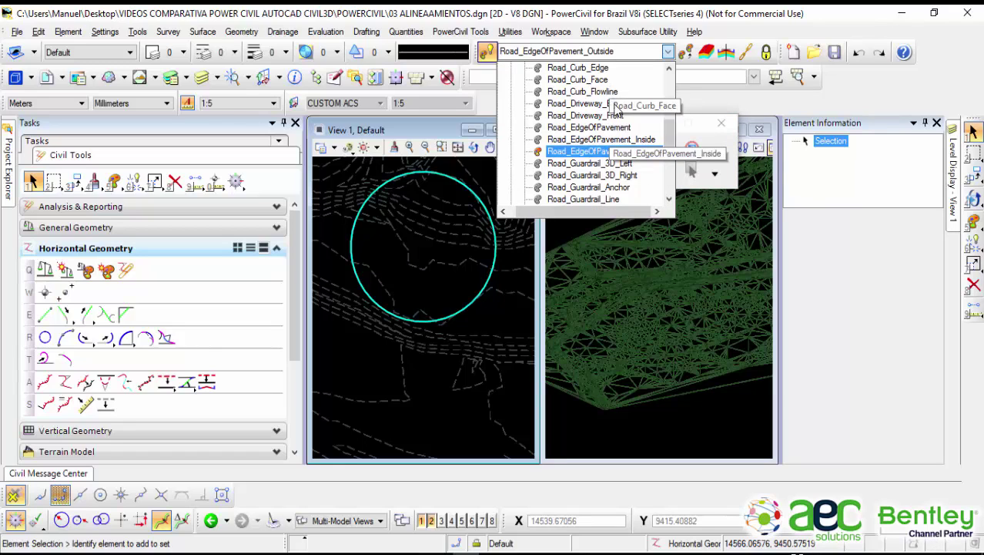
left_click_drag(669, 141, 674, 121)
scroll(674, 120, "down", 1)
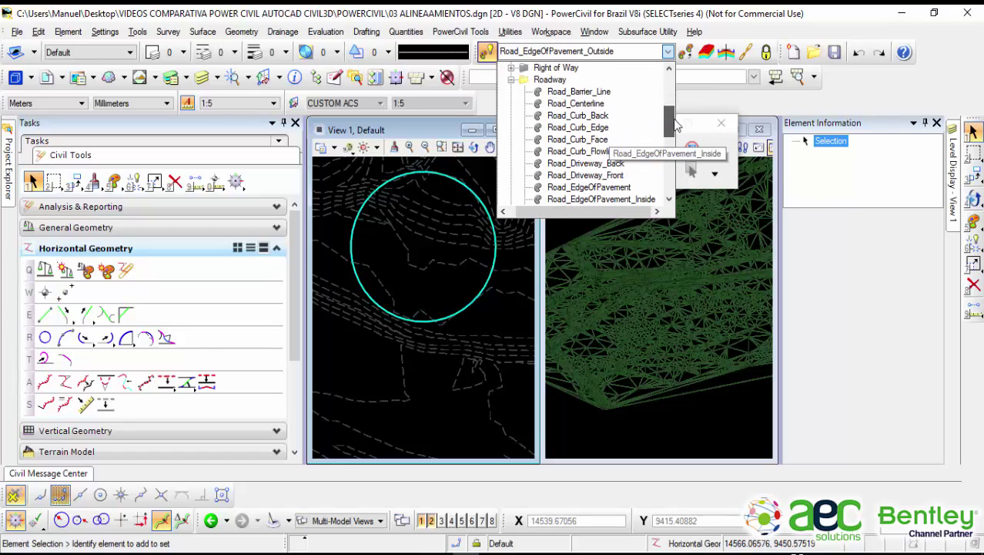
left_click(581, 105)
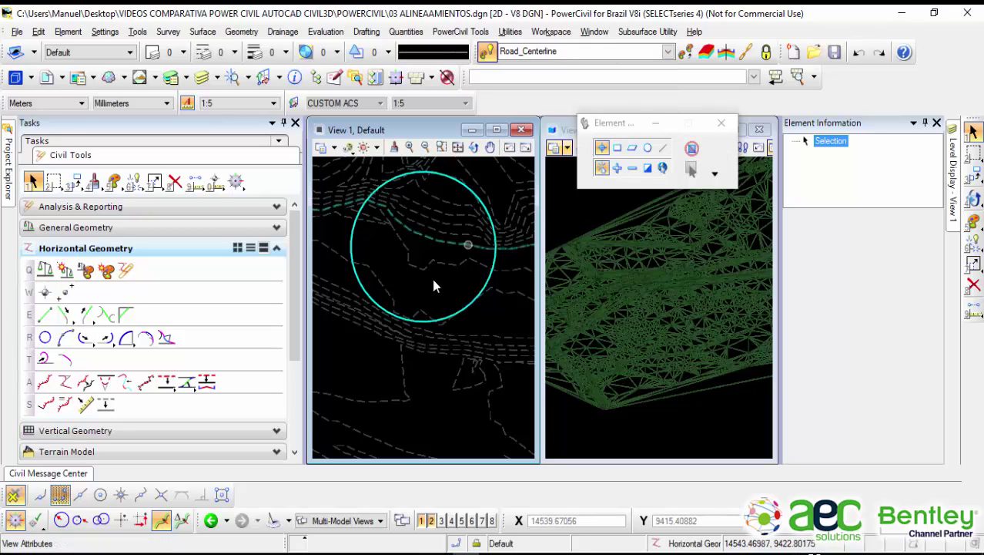
Step: Start a line at the circle's center using the center snap, and name its feature EJE 1
left_click(45, 316)
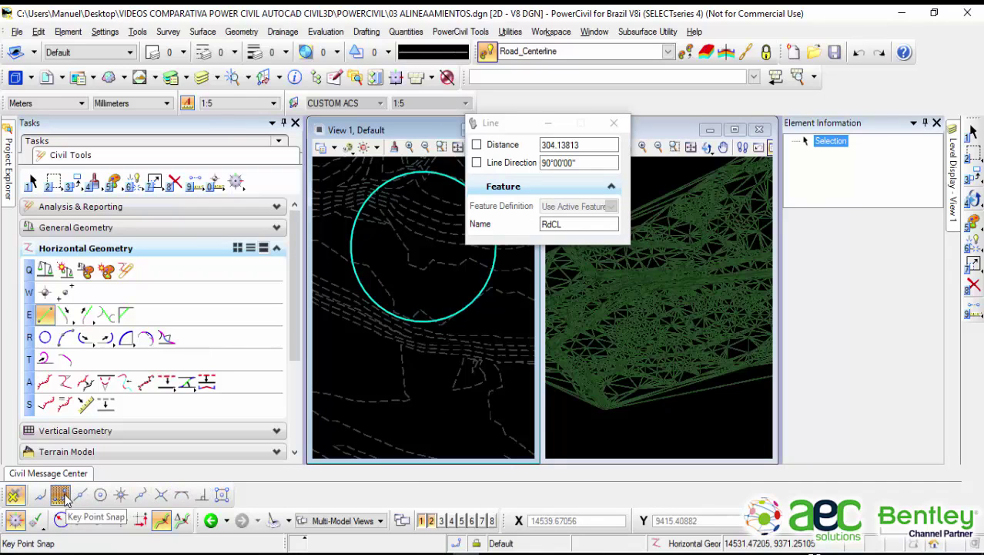
left_click(104, 498)
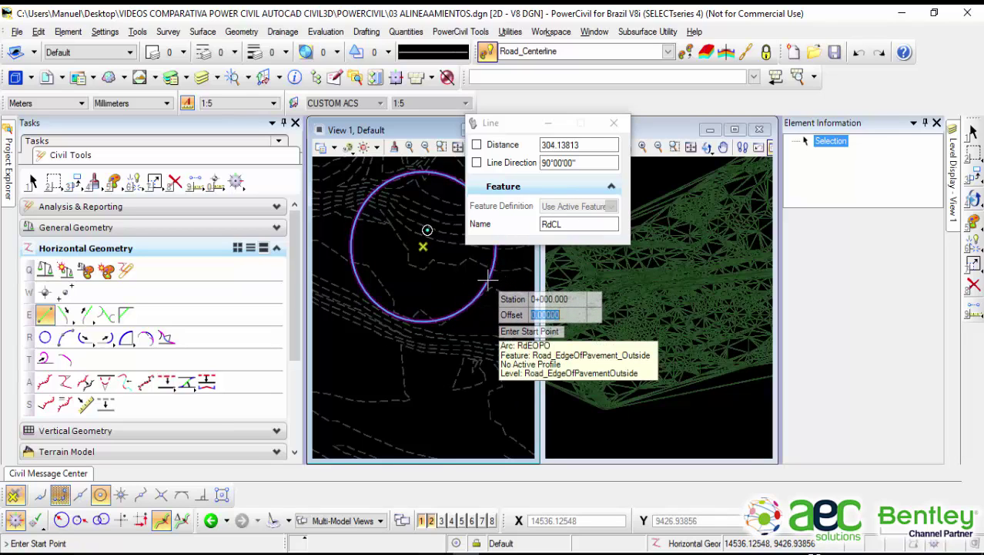
left_click(487, 281)
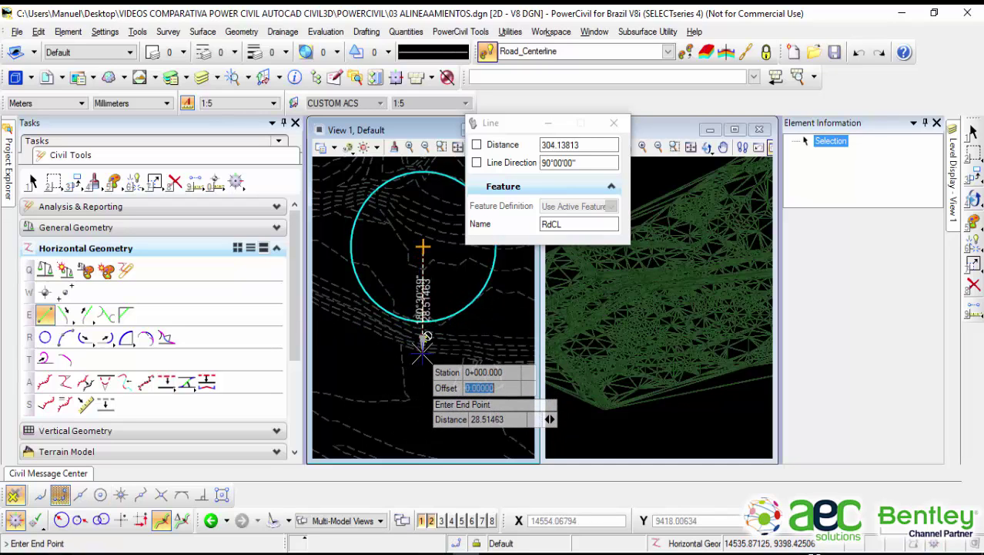
scroll(423, 339, "down", 2)
scroll(423, 361, "down", 1)
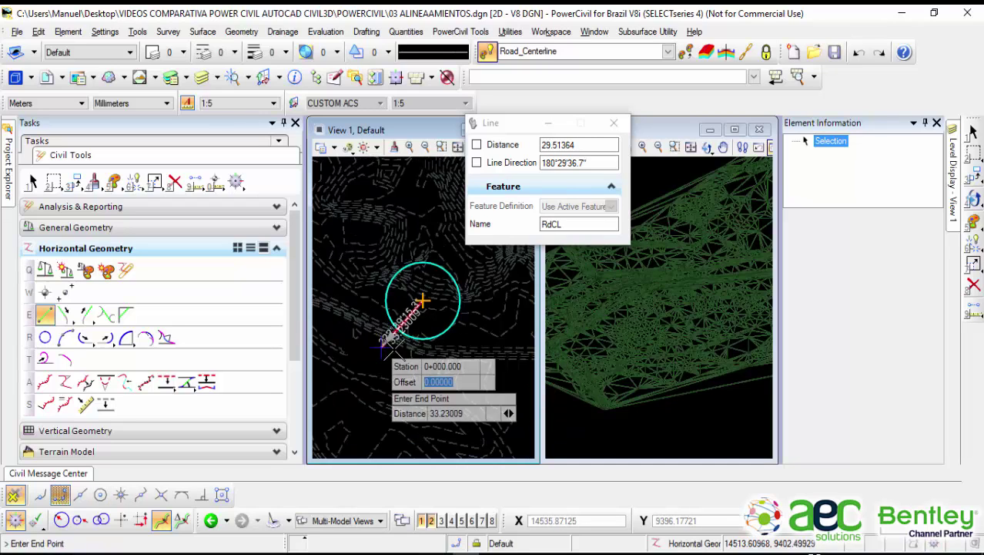
middle_click_drag(429, 320, 480, 256)
scroll(416, 335, "down", 3)
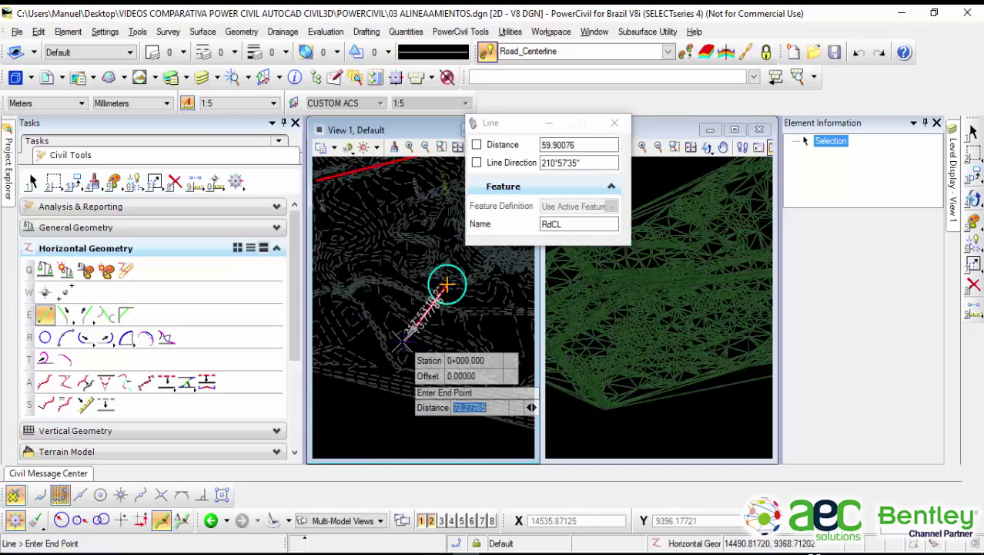
scroll(375, 350, "up", 2)
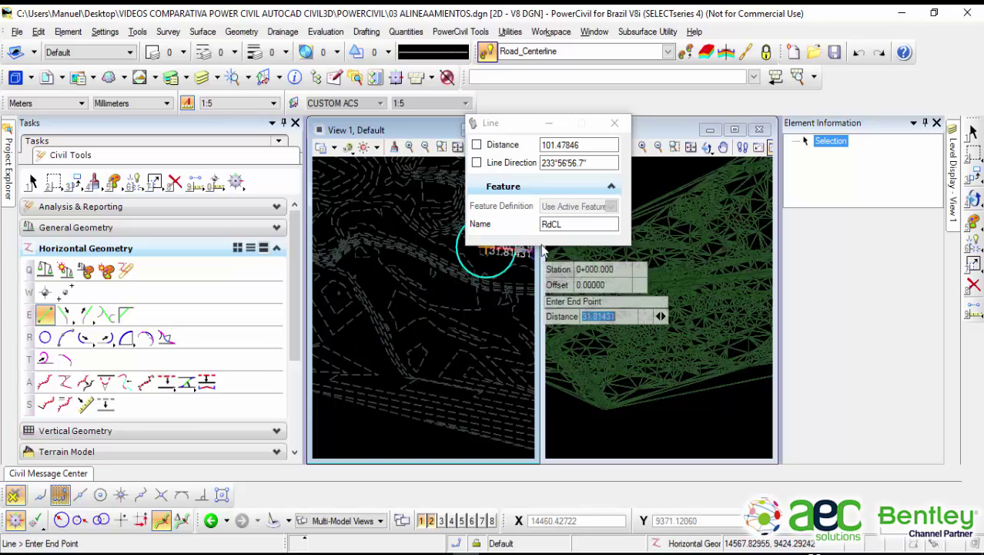
left_click(587, 223)
left_click_drag(587, 224, 547, 228)
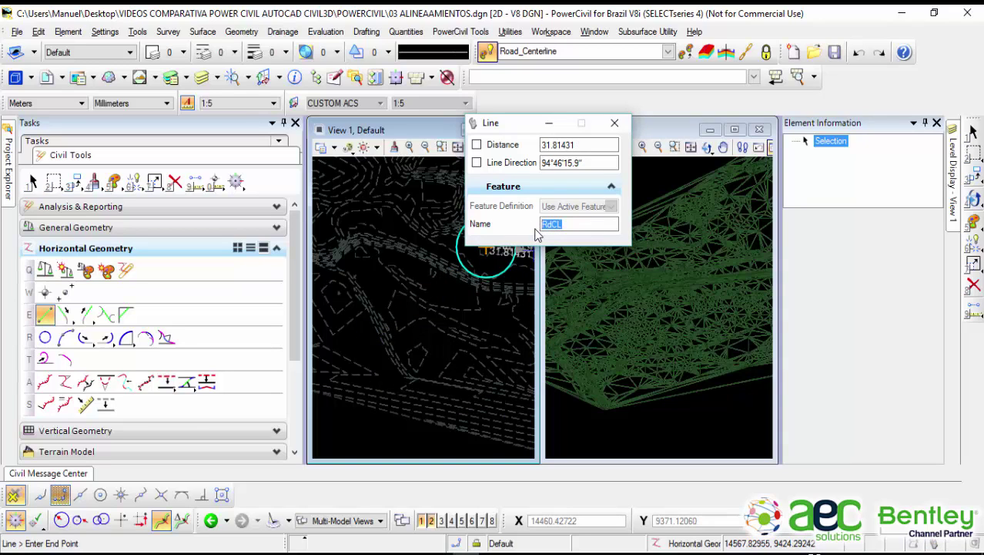
type("EJE 1")
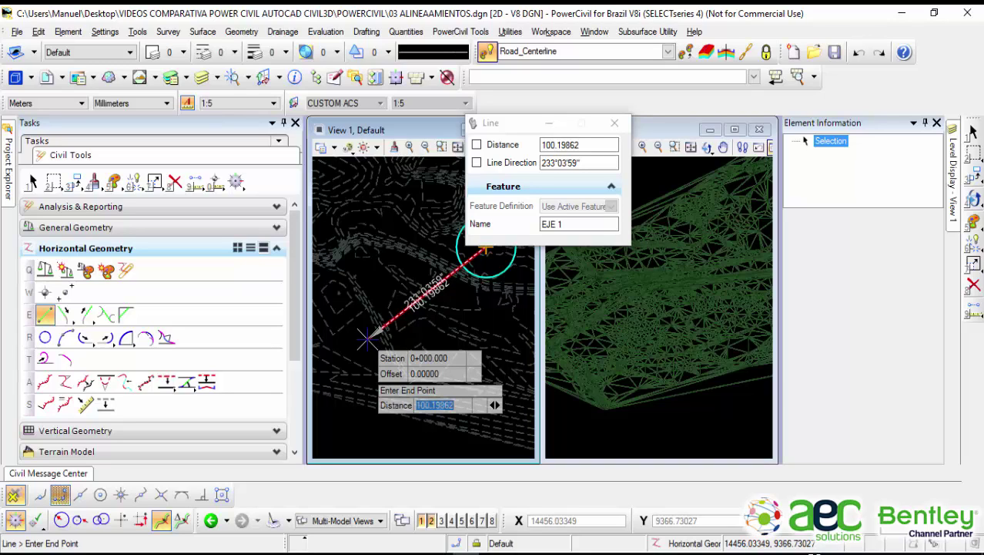
Step: Turn off the station and offset entry, and end the EJE 1 line about 109 m southwest of the circle's center
key("Down")
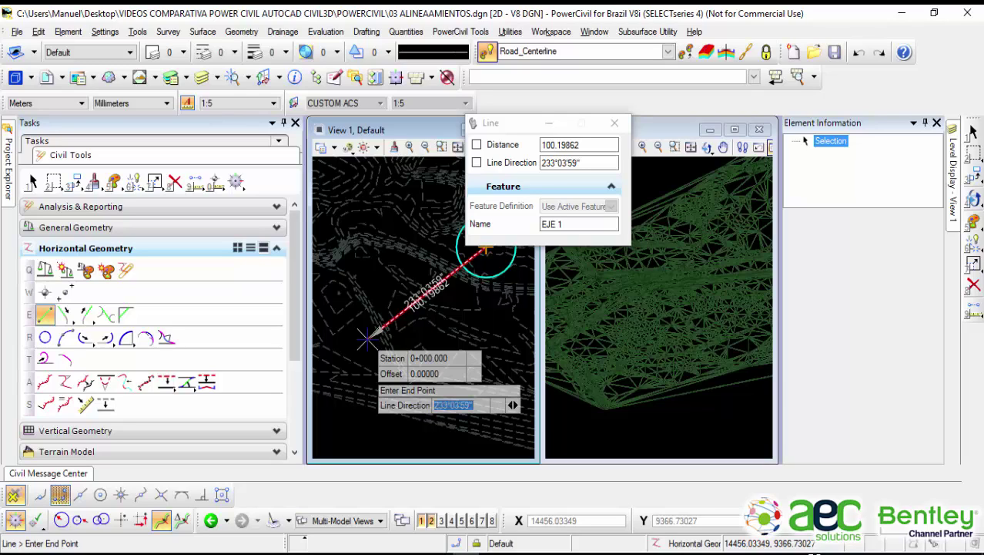
key("Up")
key("Up")
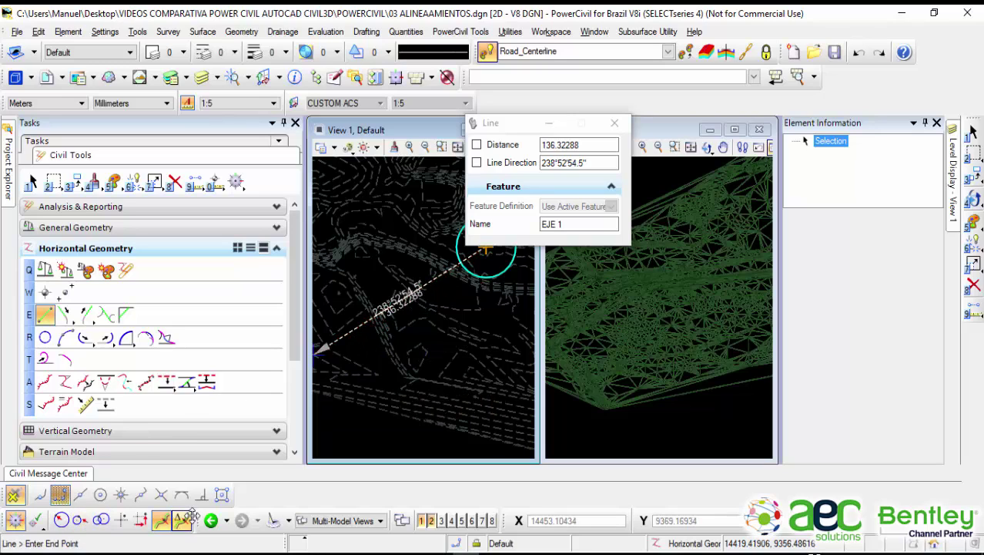
left_click(16, 521)
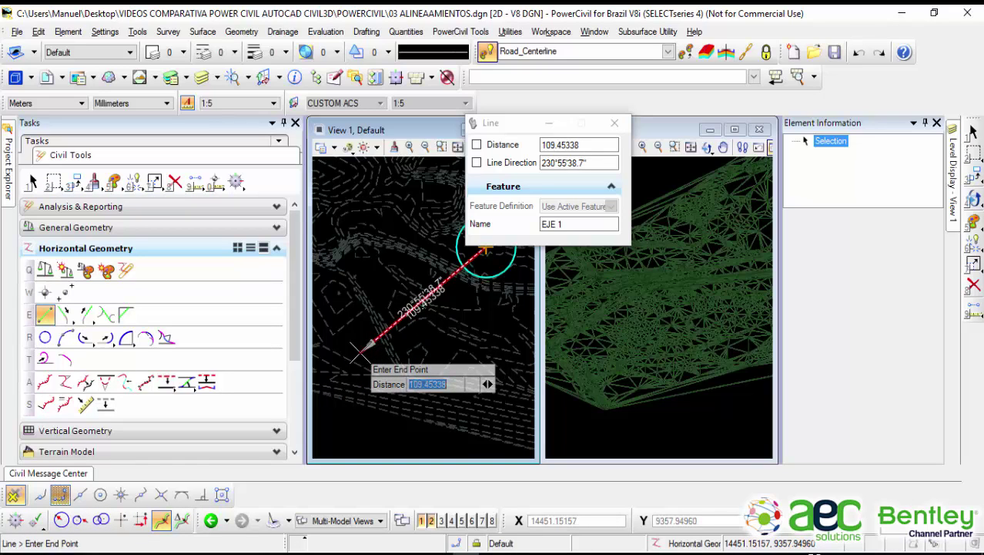
left_click(359, 352)
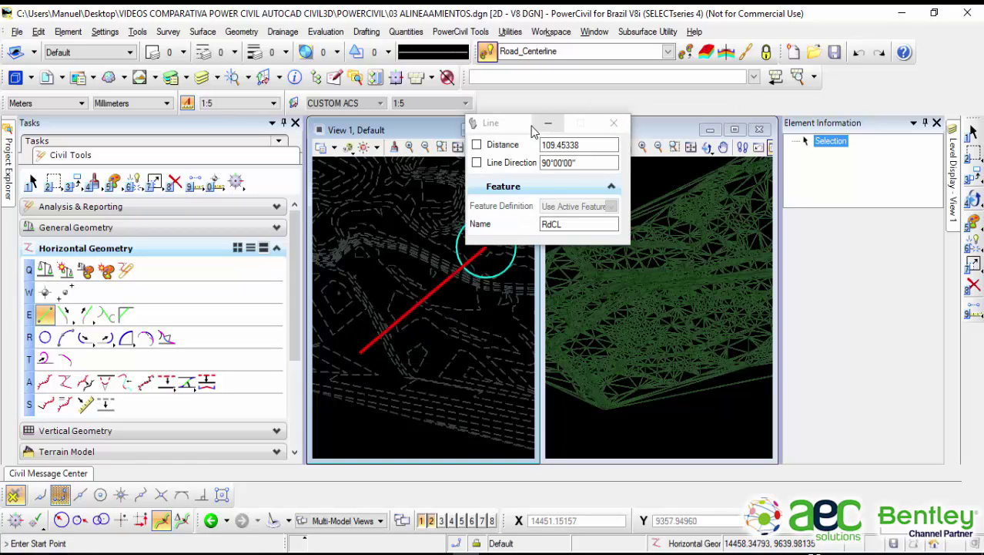
Step: Draw a second centerline from the circle's center about 112 m to the northwest, keeping the default name RdCL
left_click_drag(531, 131, 627, 137)
scroll(408, 277, "up", 2)
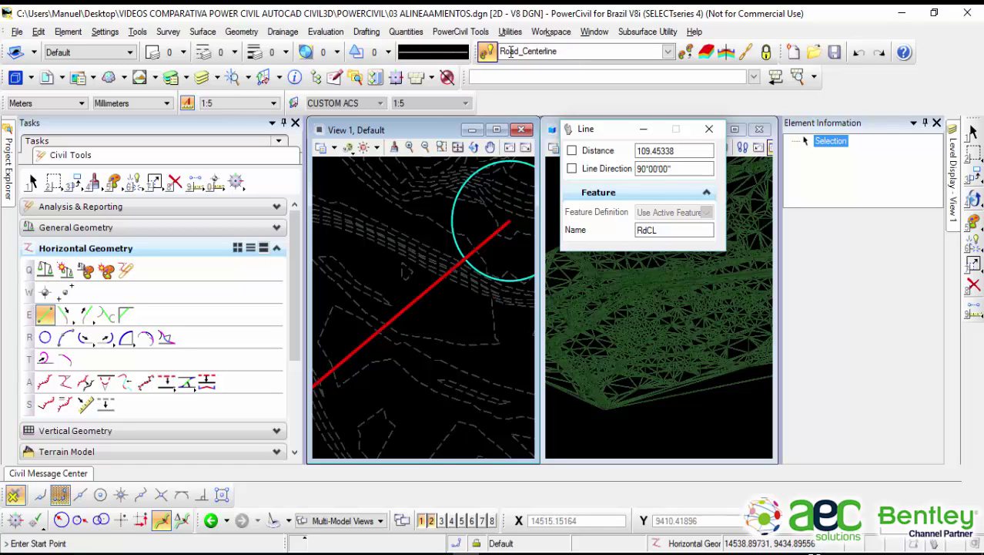
scroll(449, 236, "down", 2)
middle_click_drag(462, 284, 414, 311)
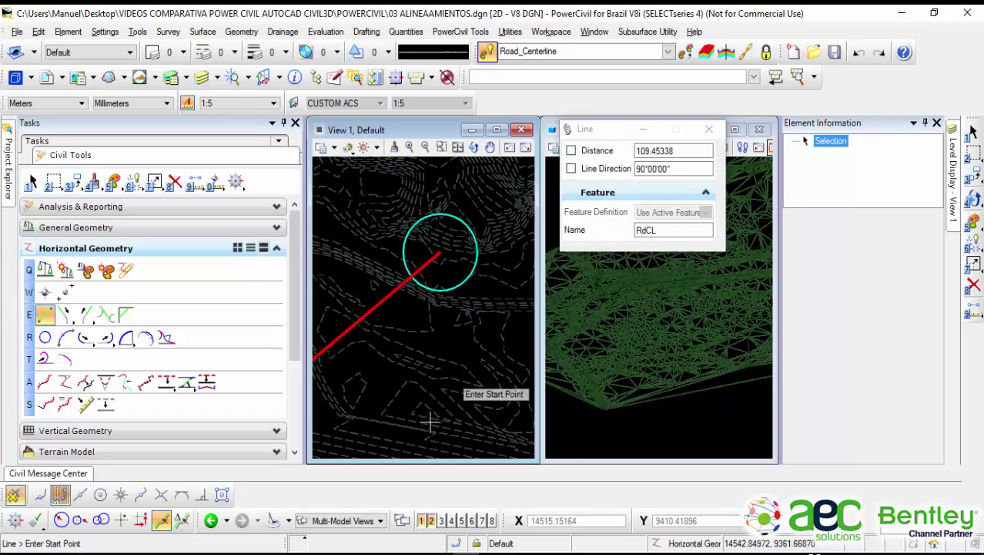
left_click(103, 497)
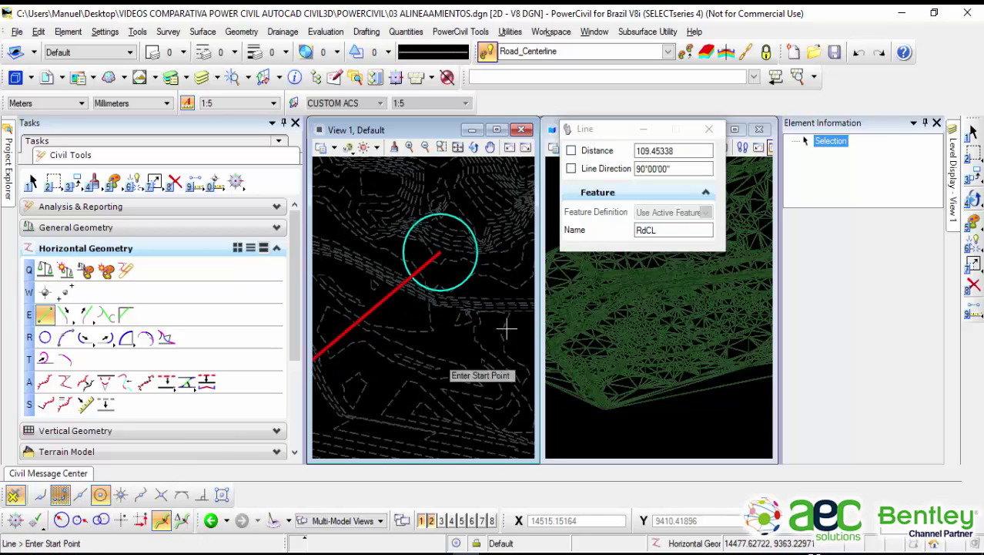
left_click(440, 251)
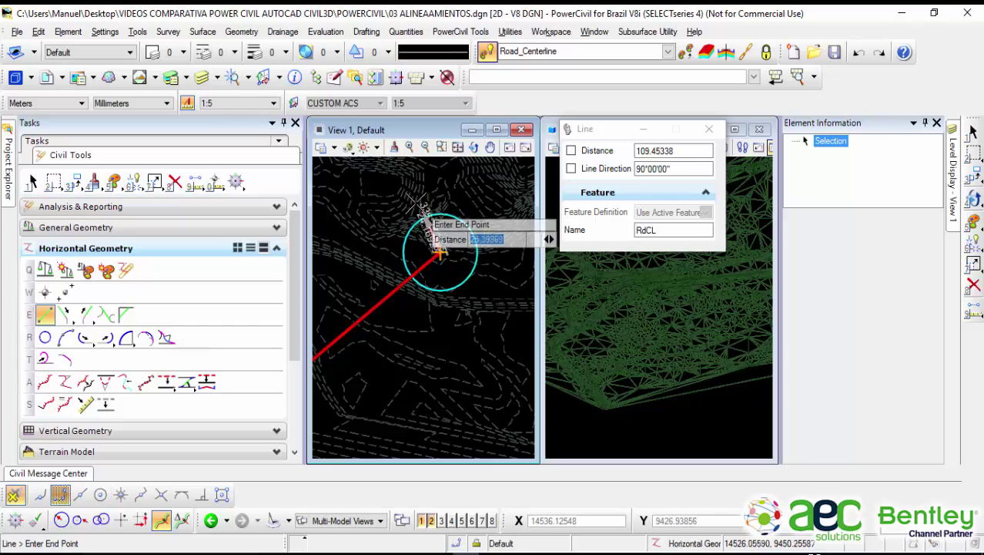
scroll(419, 208, "down", 2)
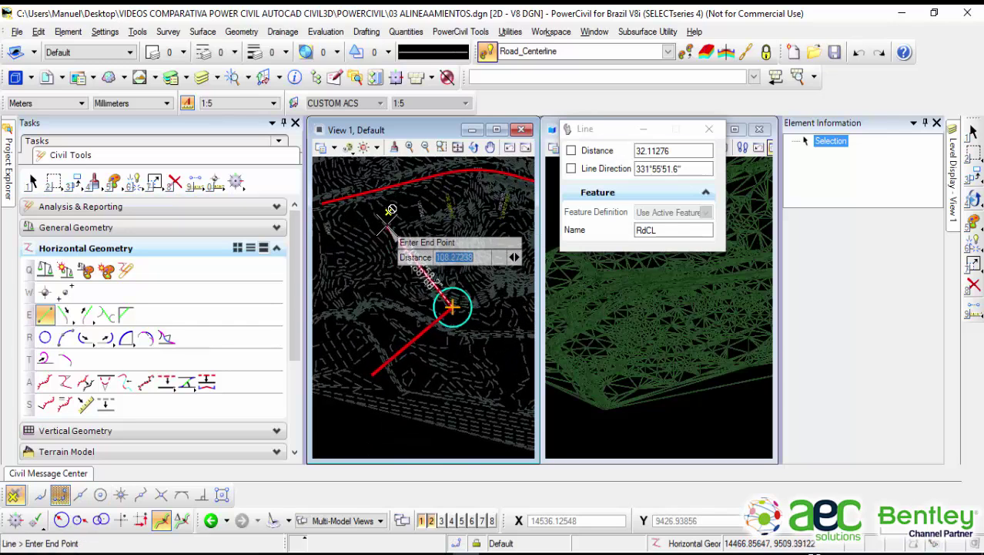
left_click(388, 223)
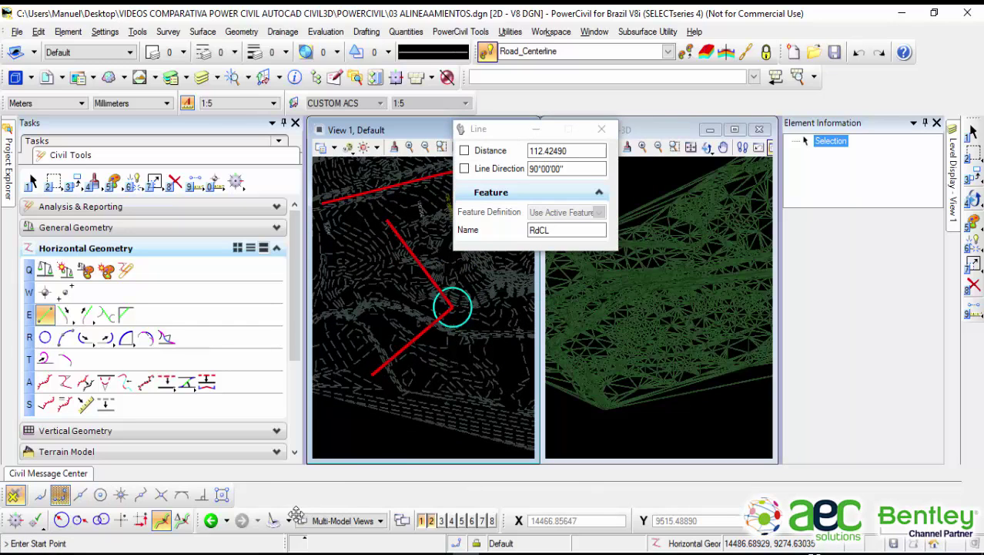
Step: Draw a third centerline from the circle's center about 135 m to the east, and finish the Line command
left_click(100, 493)
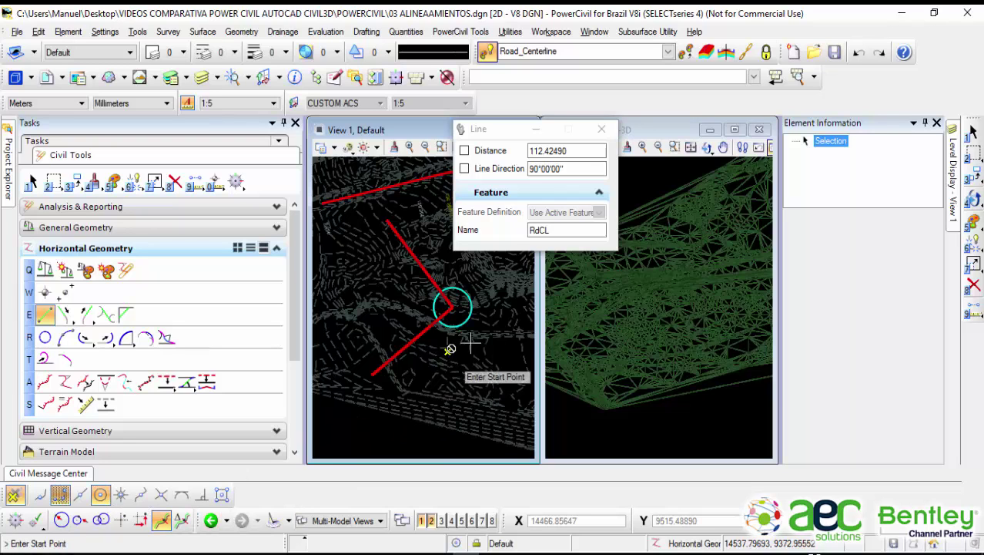
left_click(455, 307)
middle_click_drag(521, 302, 421, 313)
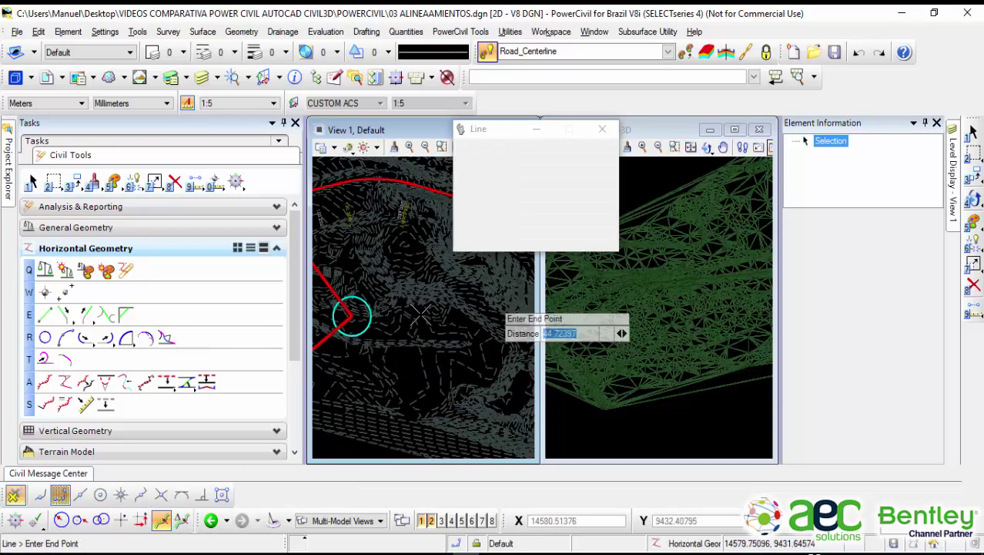
left_click(479, 304)
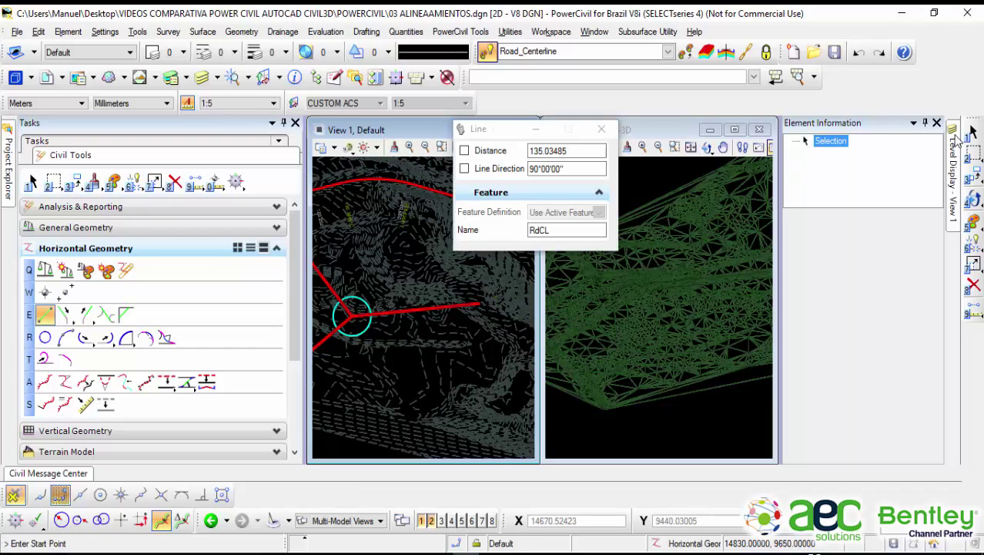
left_click(972, 132)
Step: Select the northwest centerline at the circle to show its element information
scroll(422, 300, "down", 1)
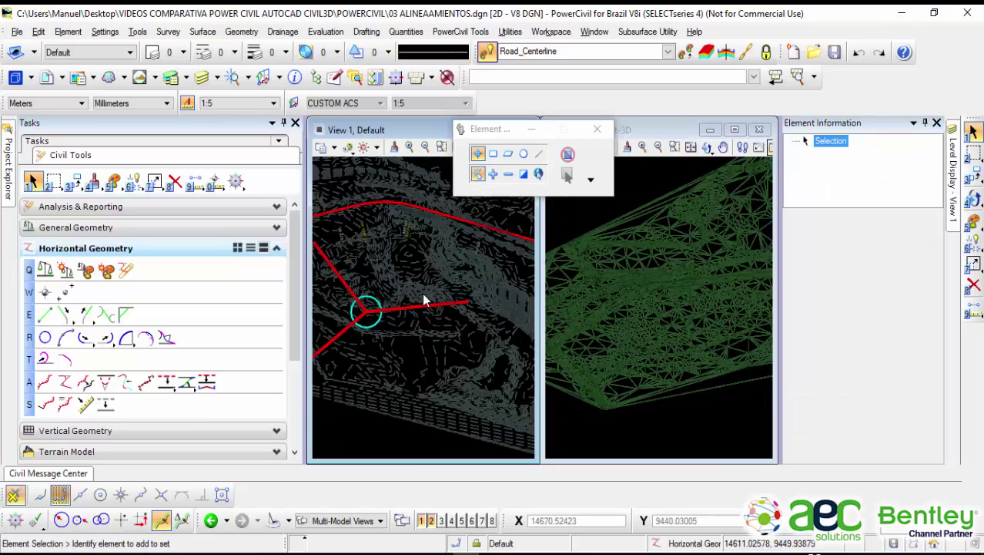
scroll(423, 295, "down", 1)
middle_click_drag(389, 334, 466, 303)
scroll(456, 341, "up", 4)
middle_click_drag(487, 263, 465, 314)
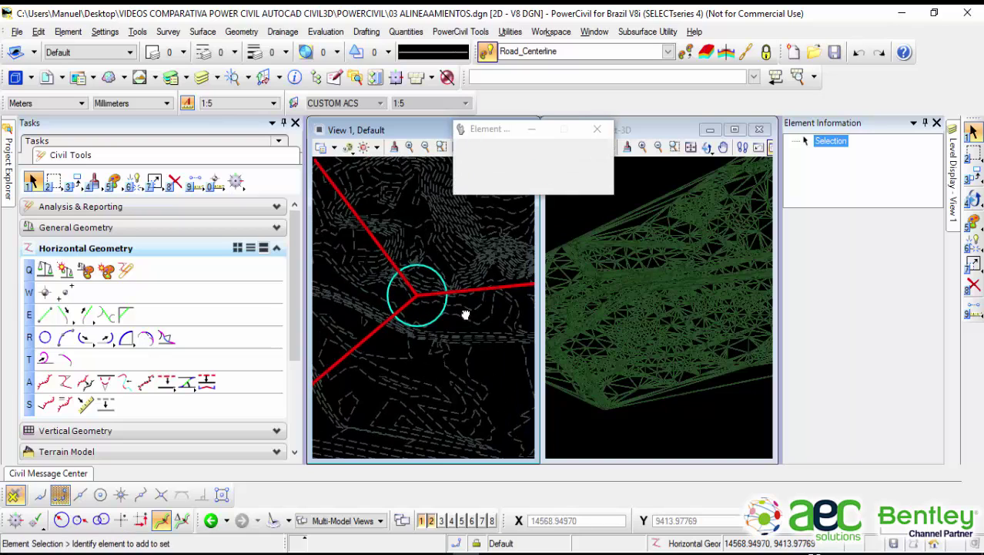
left_click(402, 277)
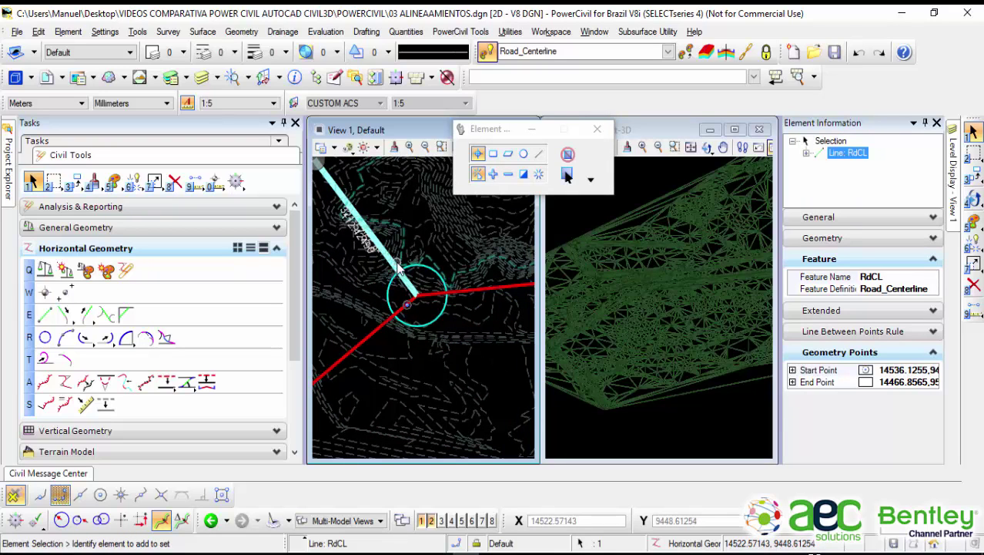
Step: Expand the General and Geometry properties of the selected northwest centerline and review them through its Geometry Points
scroll(395, 235, "down", 4)
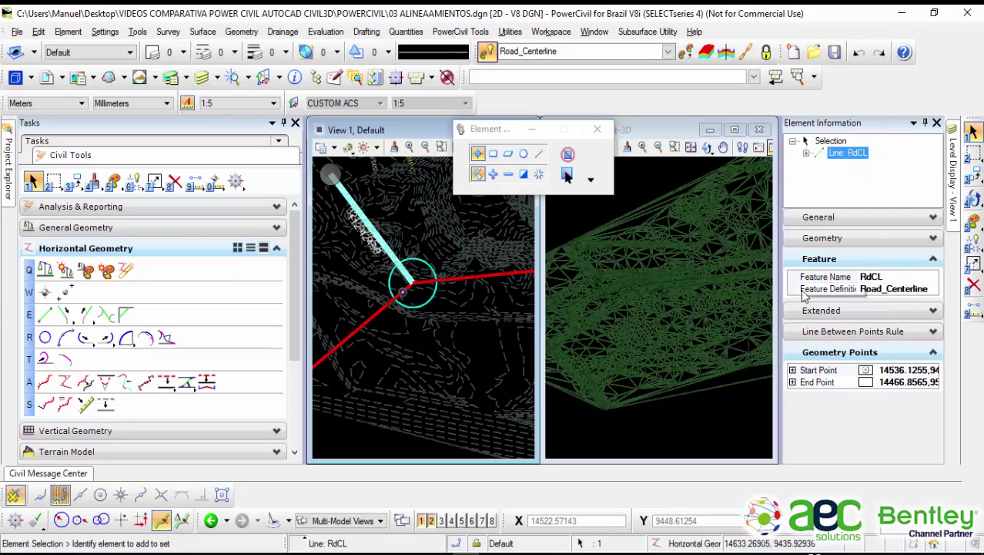
left_click(874, 244)
left_click(869, 221)
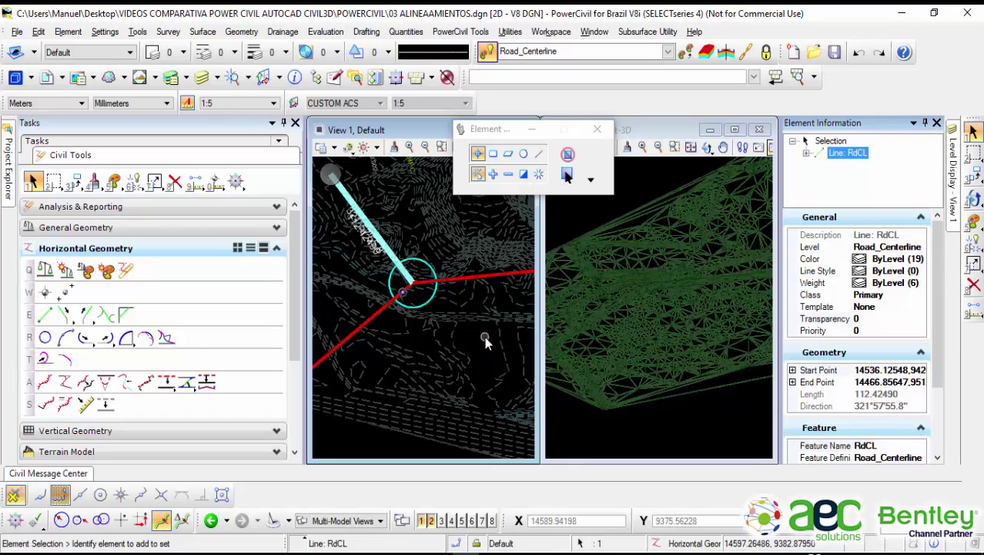
left_click_drag(935, 275, 935, 375)
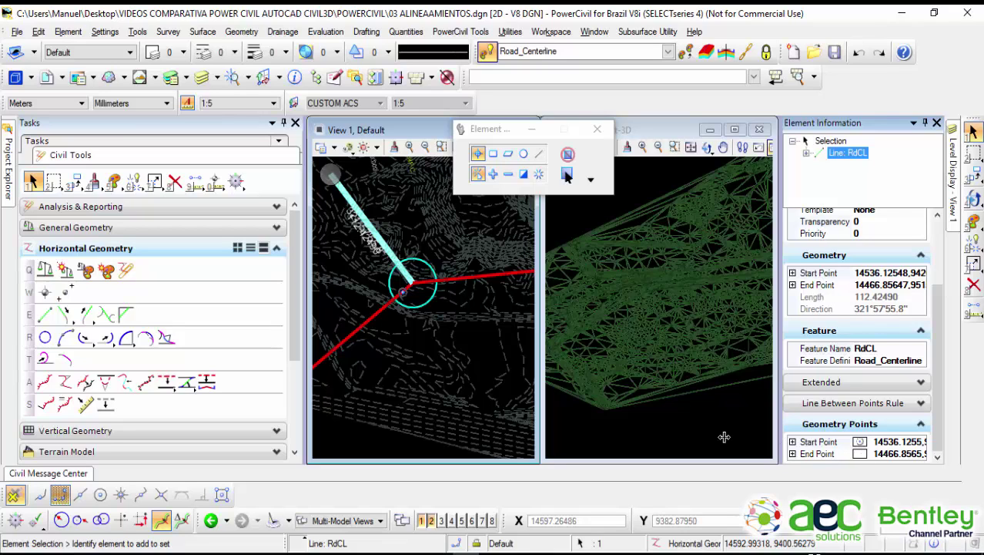
Step: Clear the current selection and inspect the element information of the southwest centerline, EJE 1
middle_click_drag(460, 318, 473, 333)
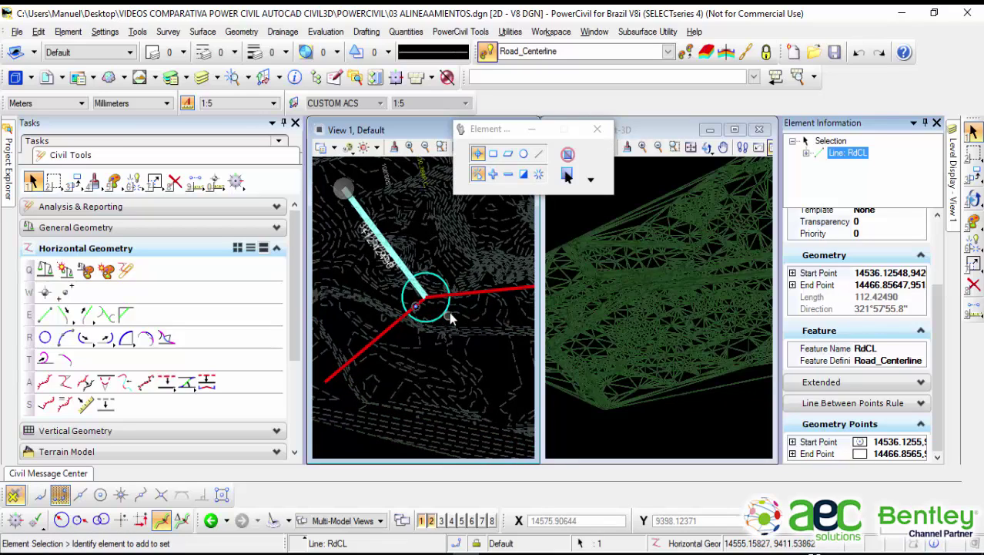
scroll(436, 308, "up", 4)
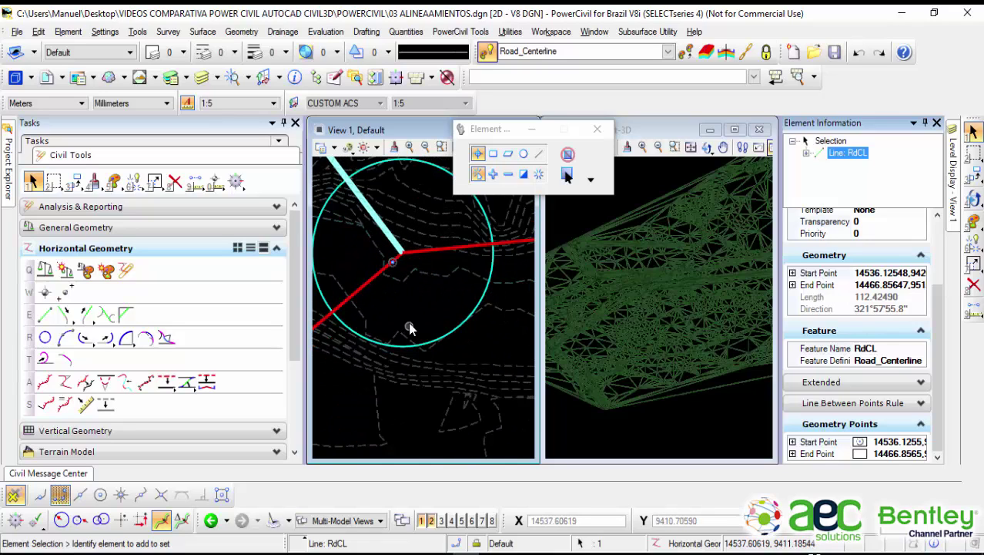
mouse_move(385, 270)
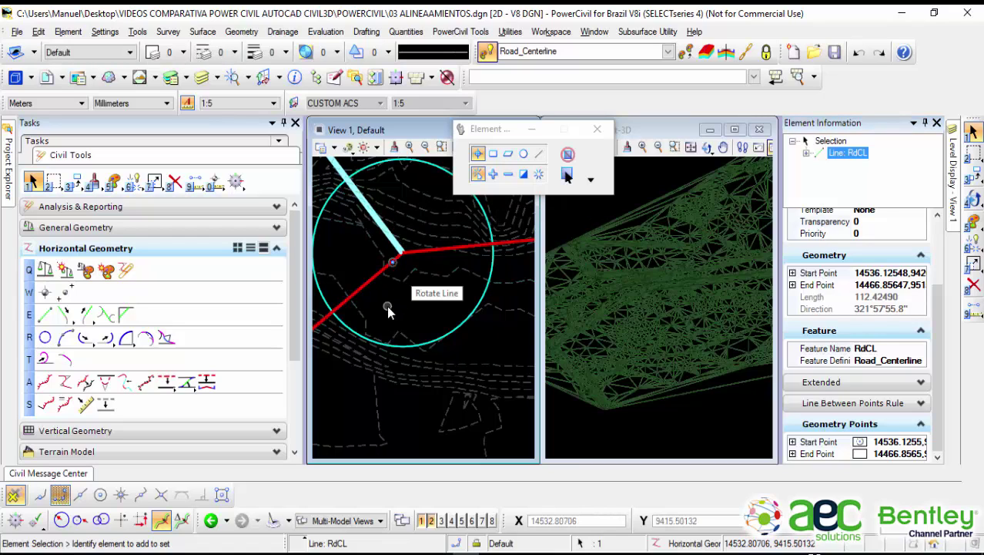
left_click(431, 307)
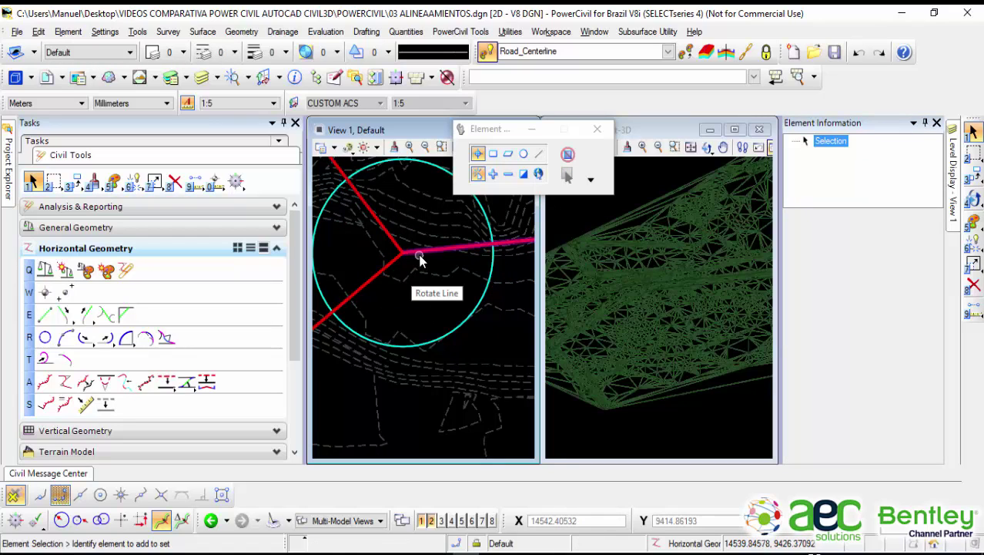
left_click(418, 259)
left_click(410, 298)
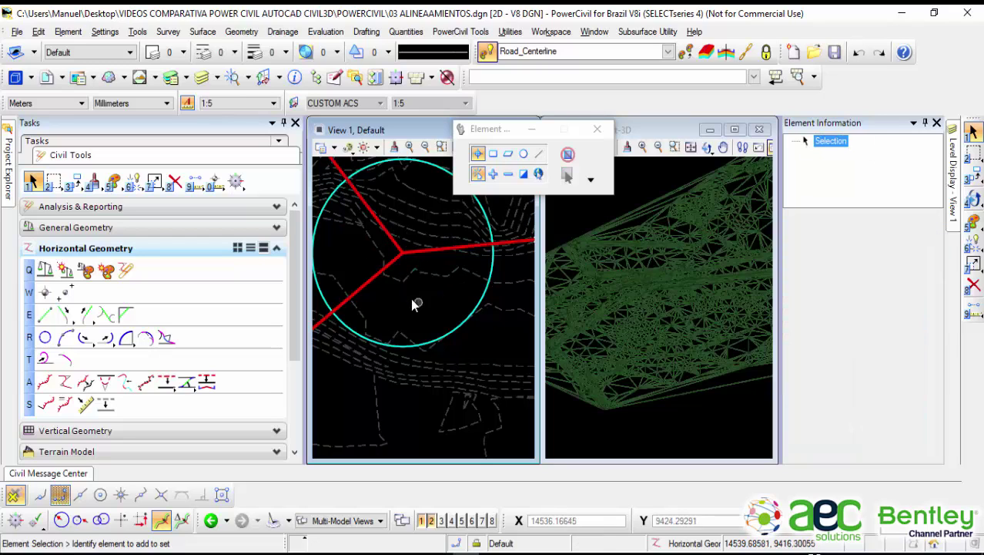
left_click(366, 284)
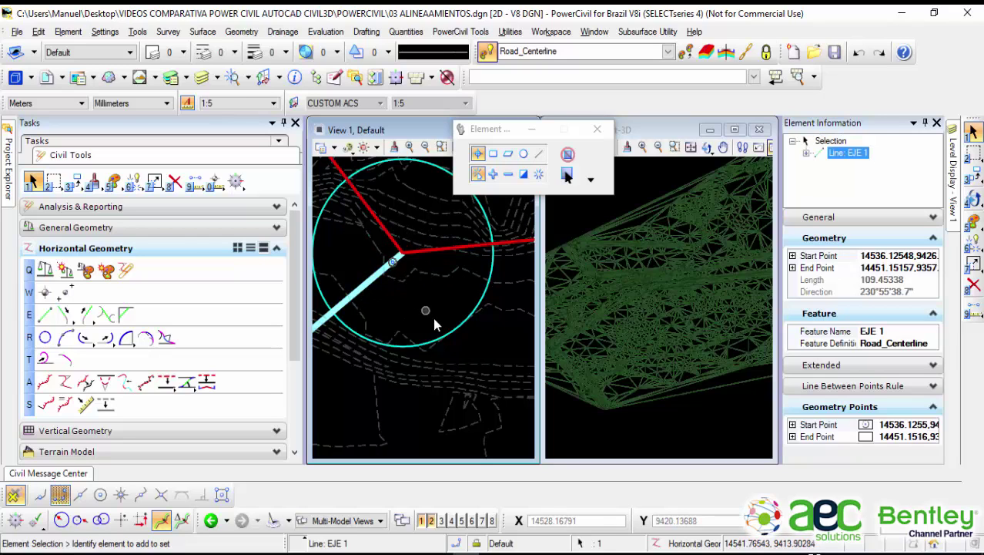
Step: Move the pavement edge circle's center about 22 m east and 16 m north, and deselect the circle
scroll(431, 315, "down", 1)
left_click(434, 309)
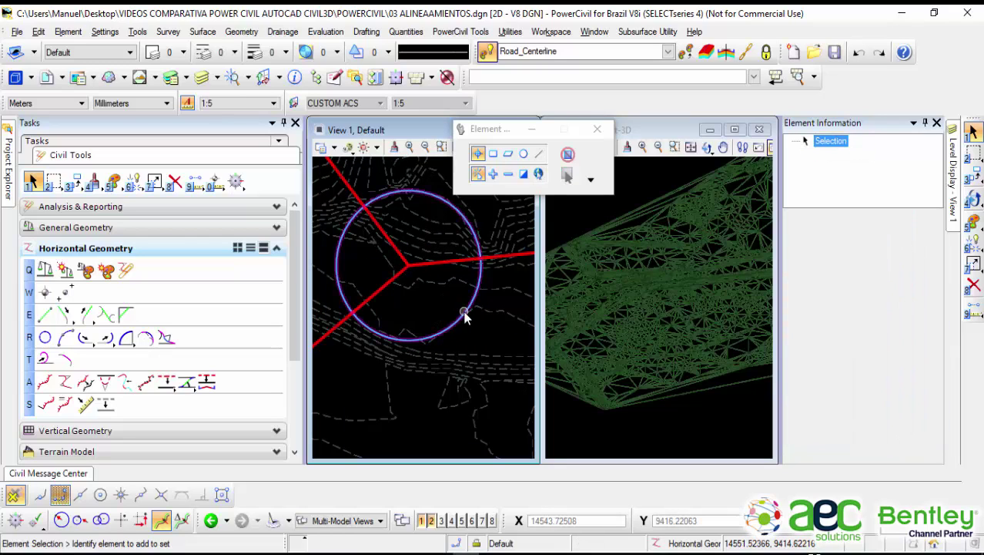
left_click(467, 307)
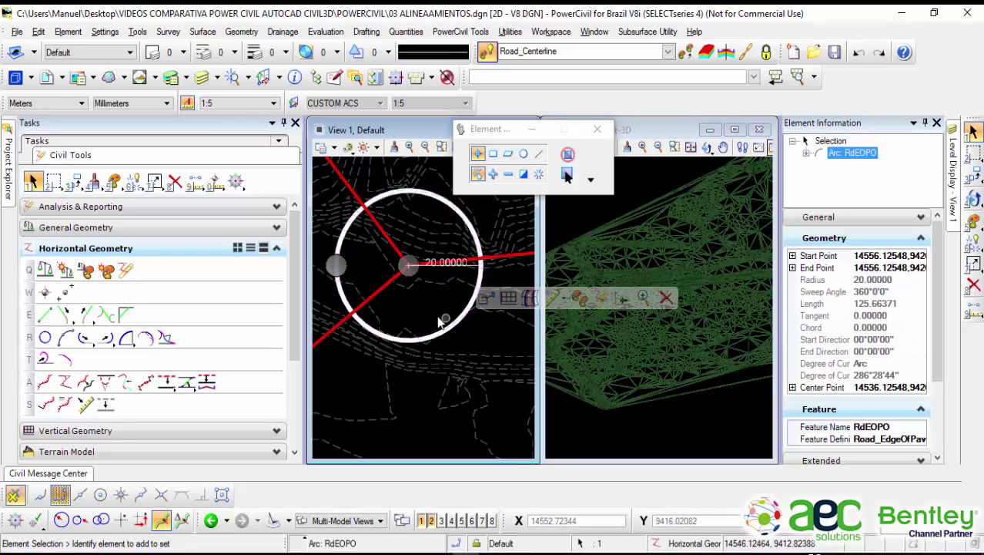
left_click(407, 264)
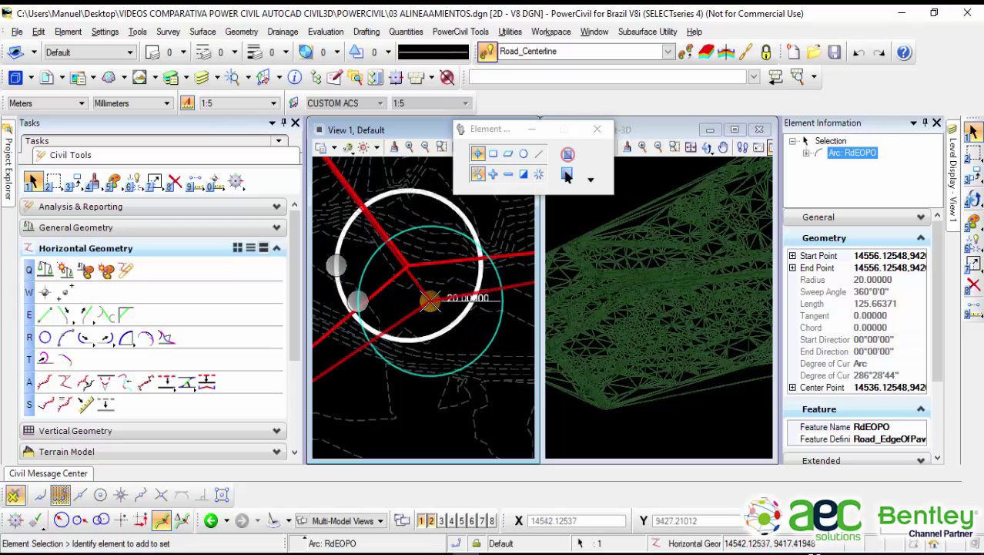
scroll(423, 302, "down", 3)
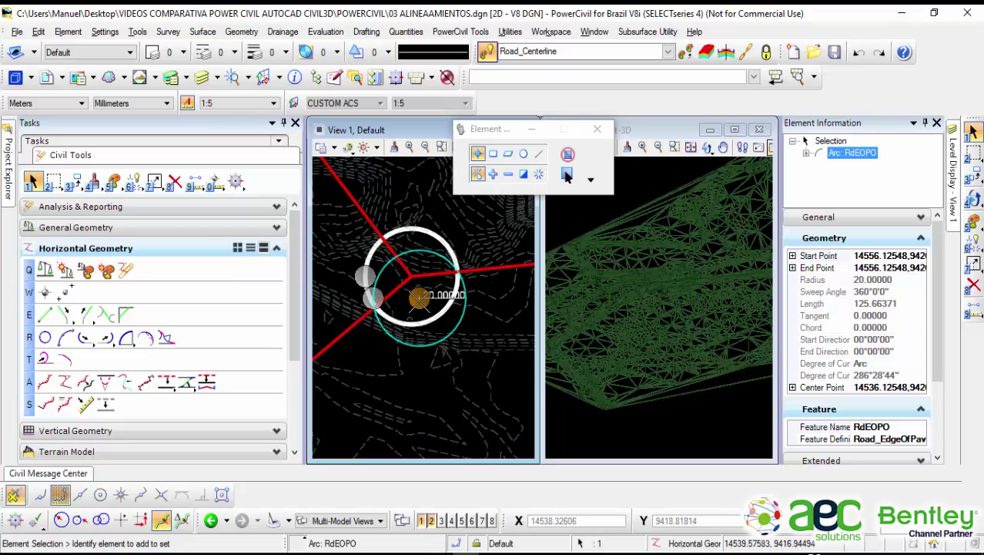
middle_click_drag(456, 248, 406, 289)
left_click(417, 280)
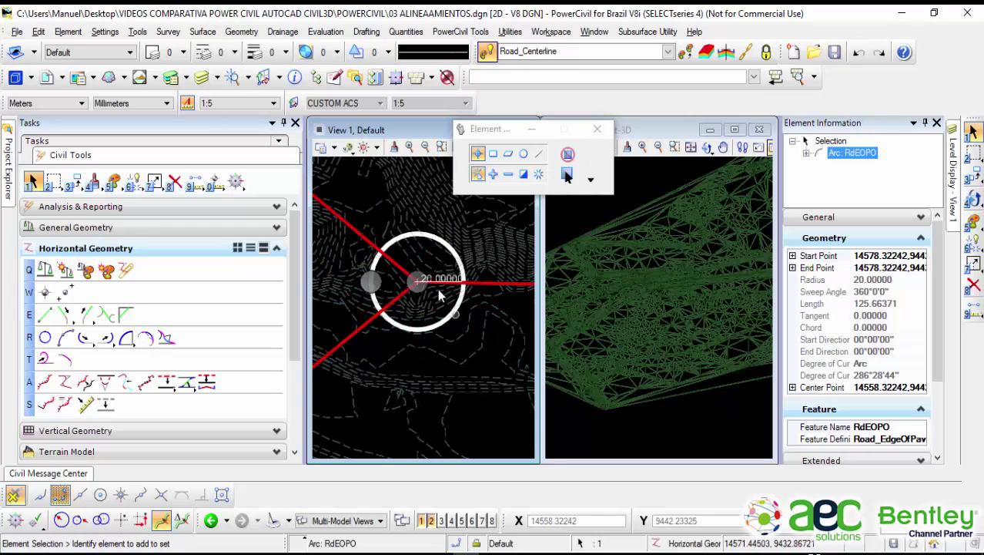
left_click(490, 354)
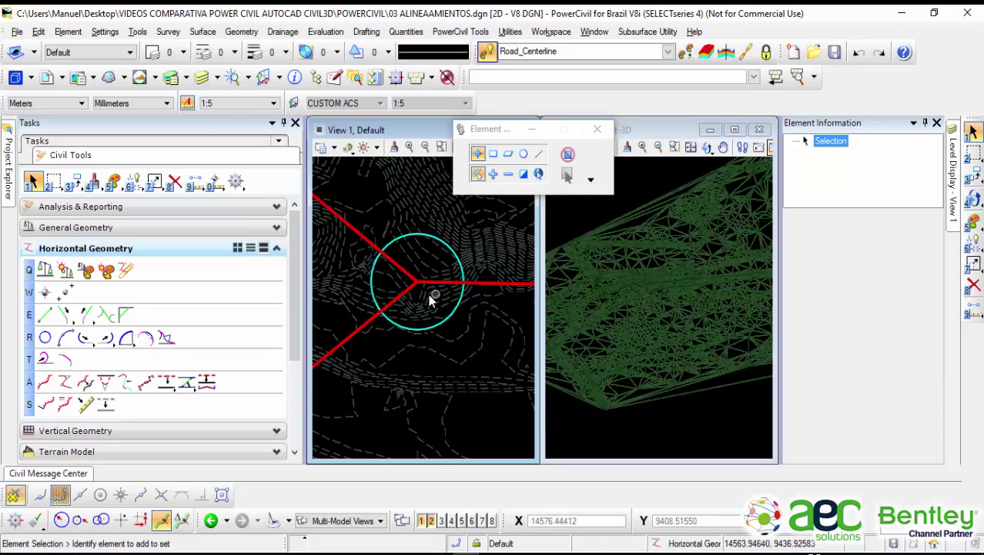
Step: Inspect the east centerline's start at the relocated circle center and its element information, and clear the selection
scroll(429, 293, "up", 1)
scroll(428, 299, "down", 4)
scroll(430, 305, "up", 3)
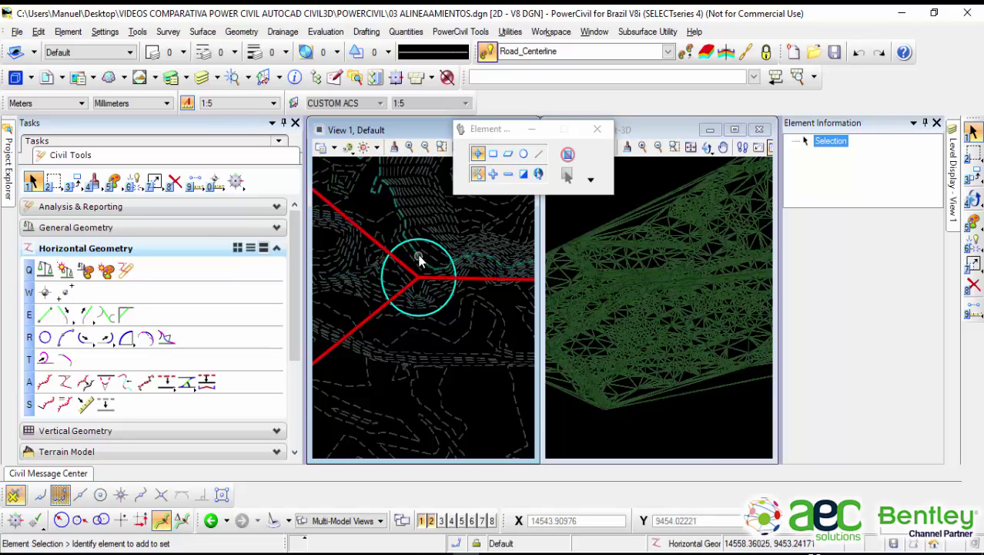
scroll(428, 283, "up", 2)
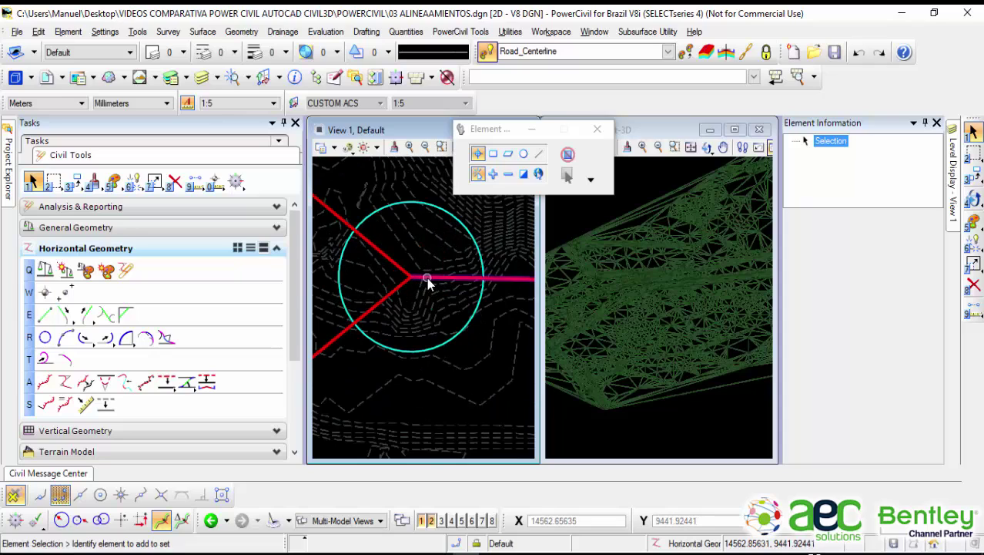
scroll(427, 277, "down", 1)
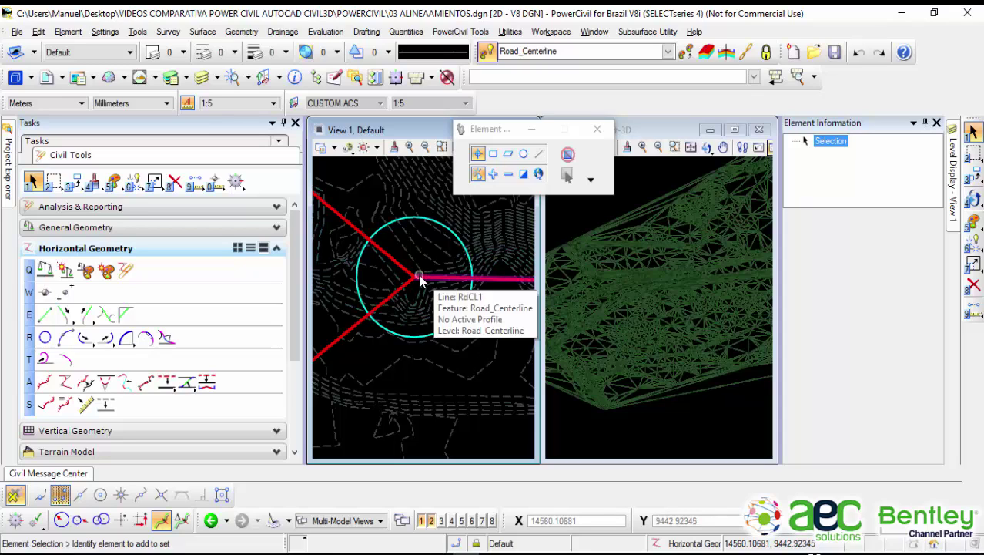
left_click(495, 278)
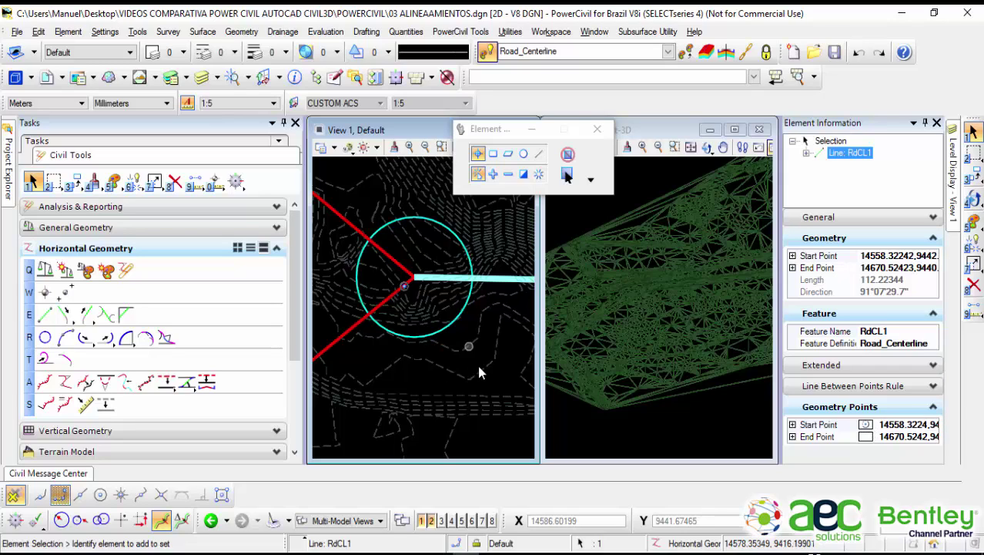
left_click(495, 376)
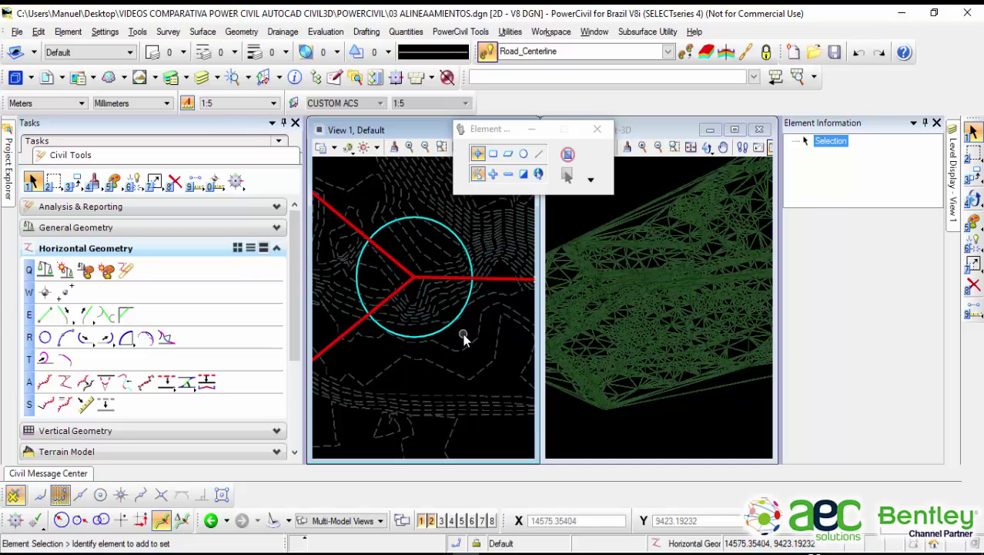
Step: Examine the northwest centerline's far end point and its length and direction properties, and deselect the line
scroll(463, 336, "down", 5)
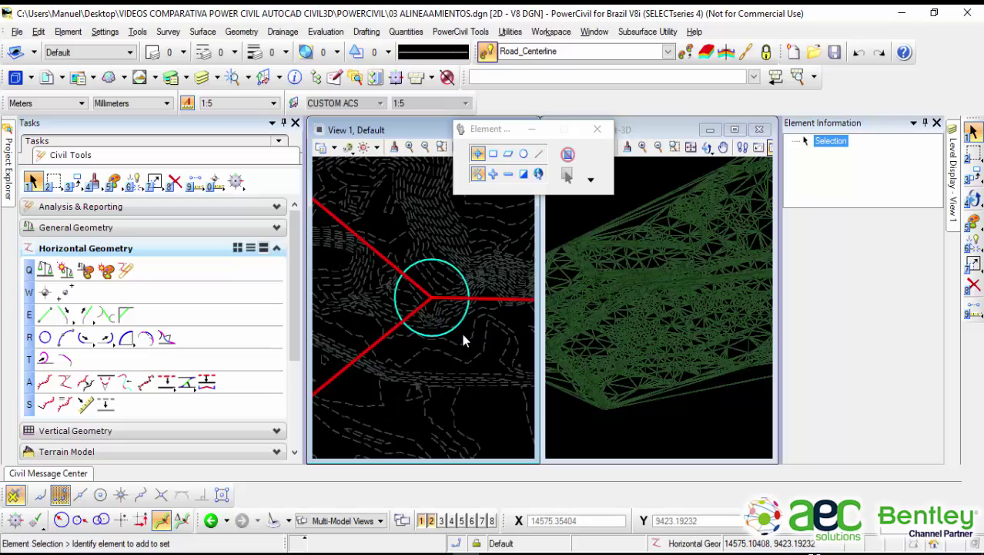
scroll(359, 248, "up", 2)
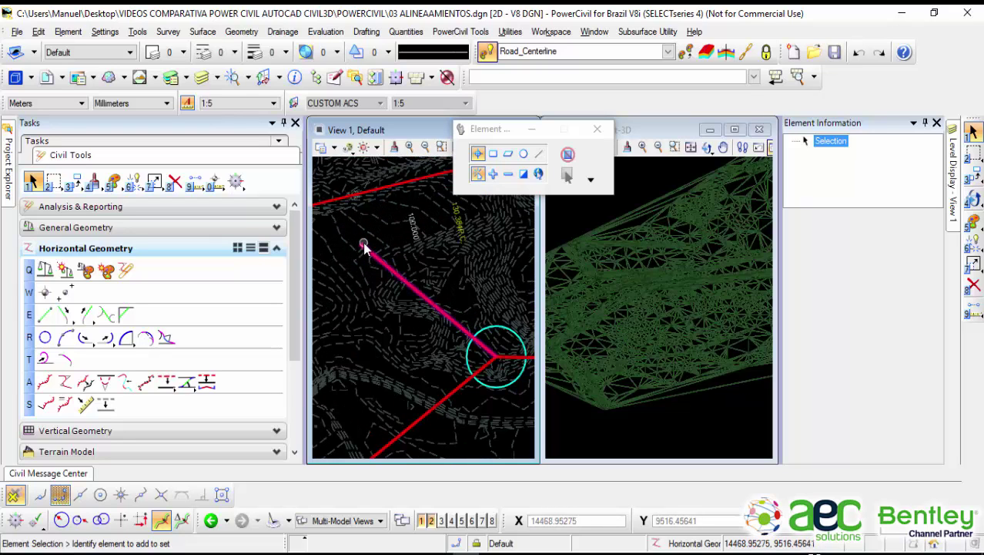
mouse_move(362, 246)
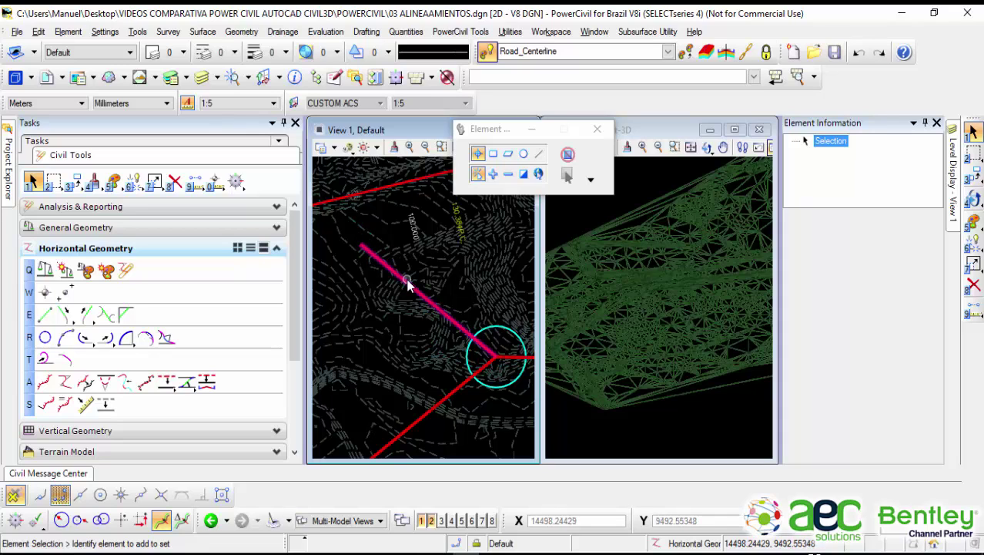
left_click(420, 299)
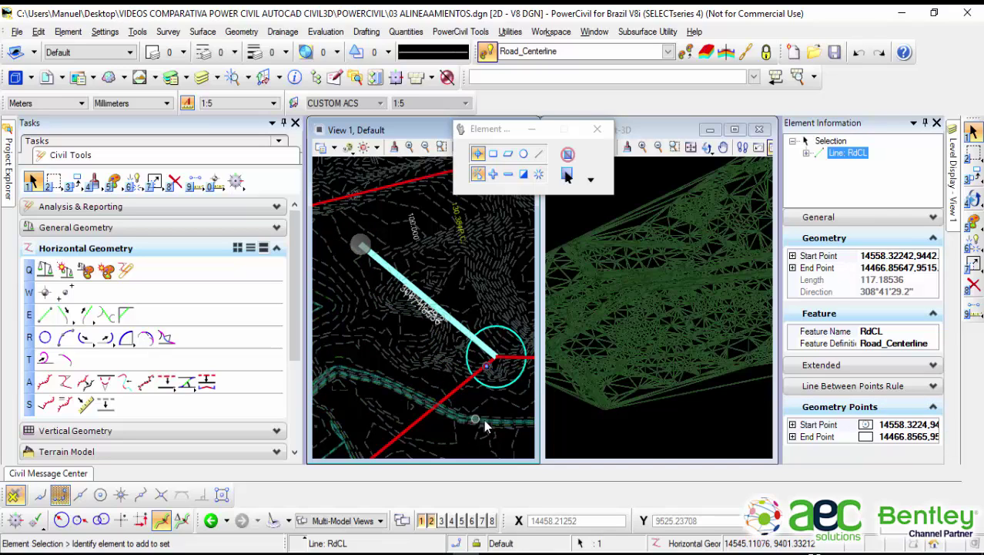
left_click(465, 442)
middle_click_drag(481, 363, 420, 354)
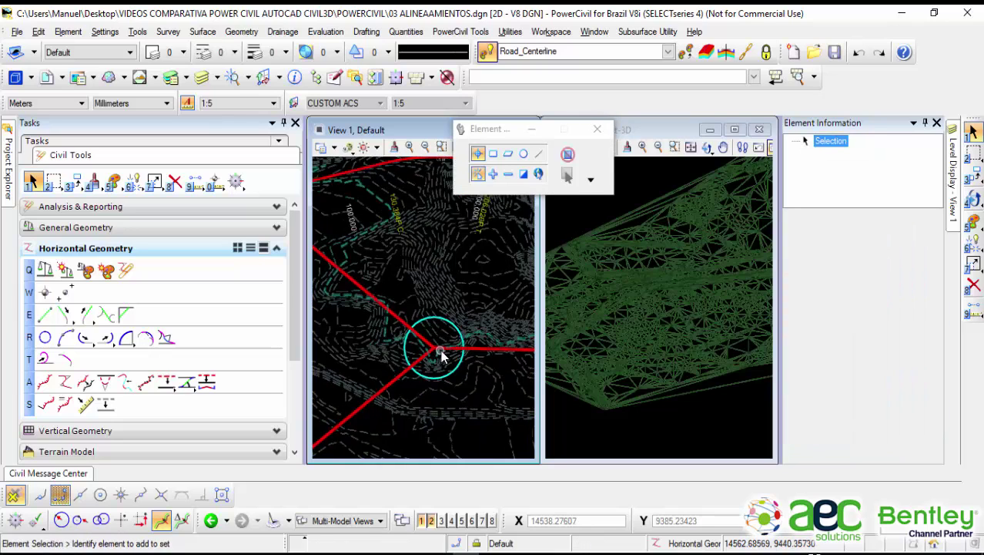
Step: Set the active feature definition to Road_EdgeOfPavement_Inside
scroll(439, 350, "up", 2)
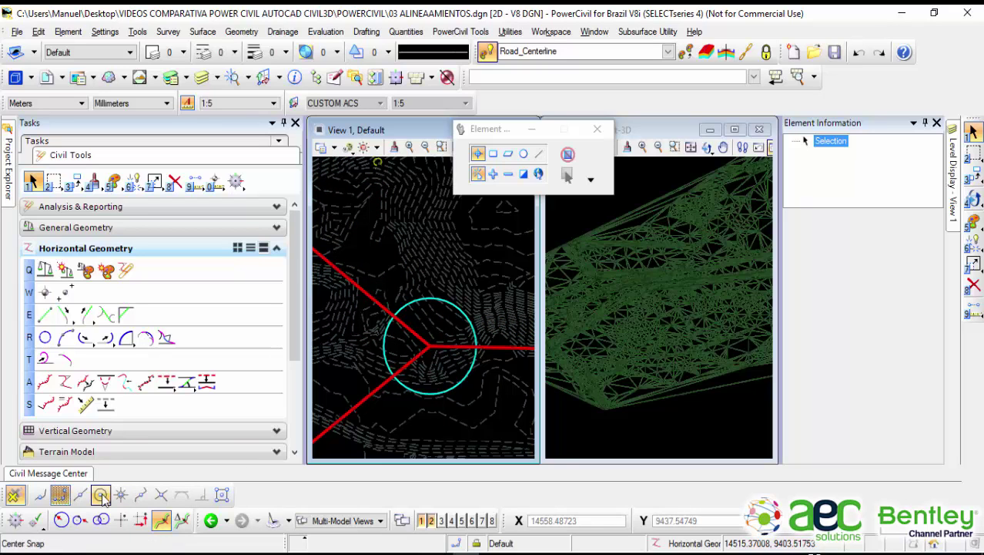
scroll(443, 342, "down", 3)
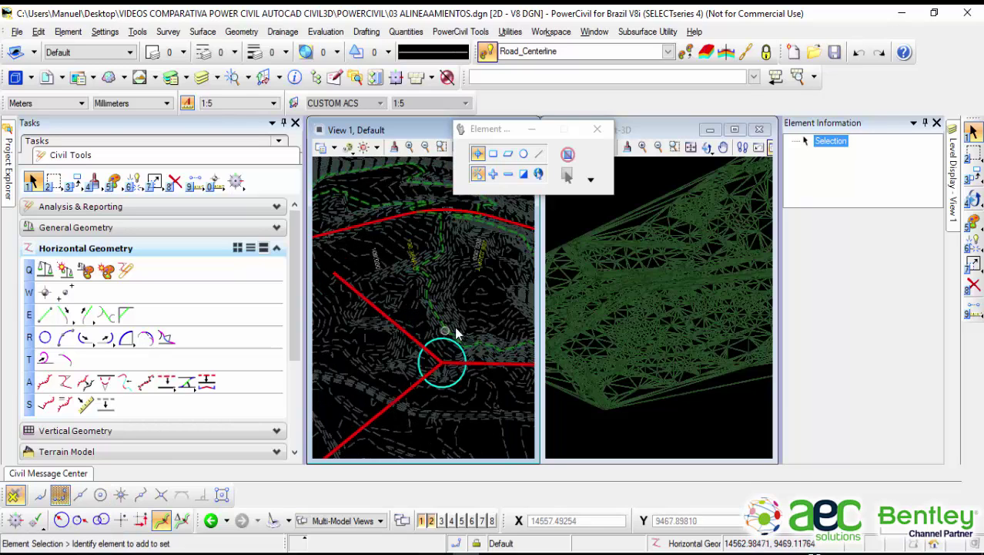
scroll(454, 331, "up", 2)
middle_click_drag(459, 335, 440, 299)
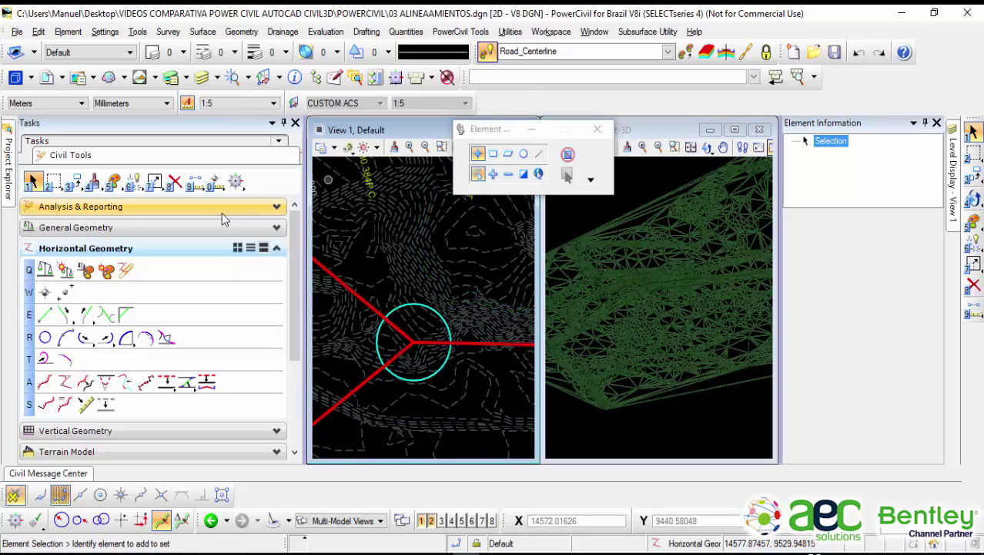
left_click(668, 51)
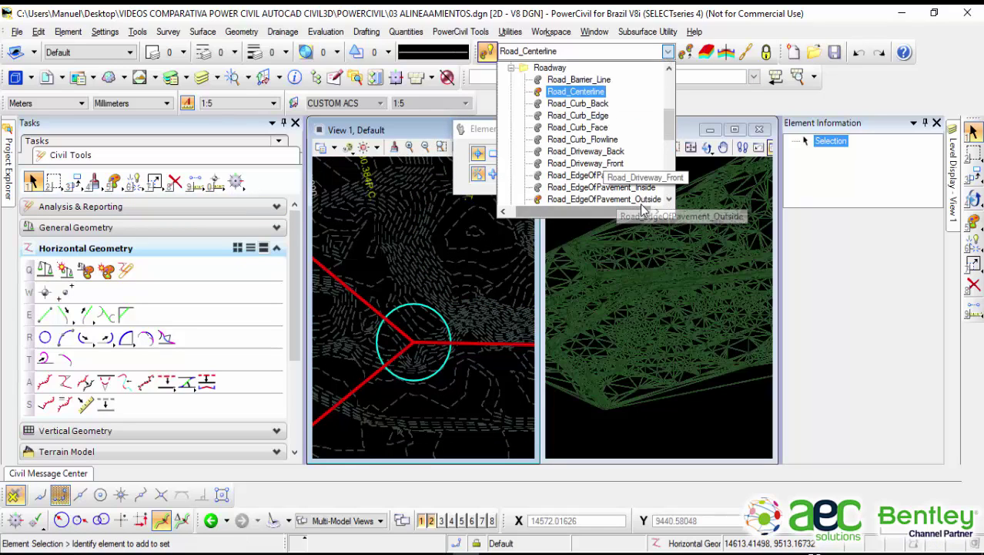
left_click(584, 189)
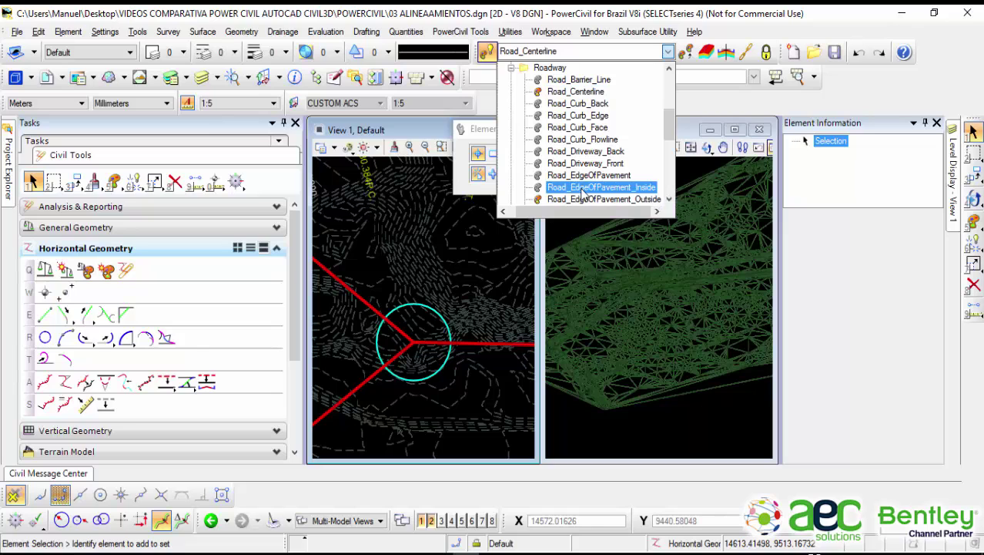
left_click(584, 196)
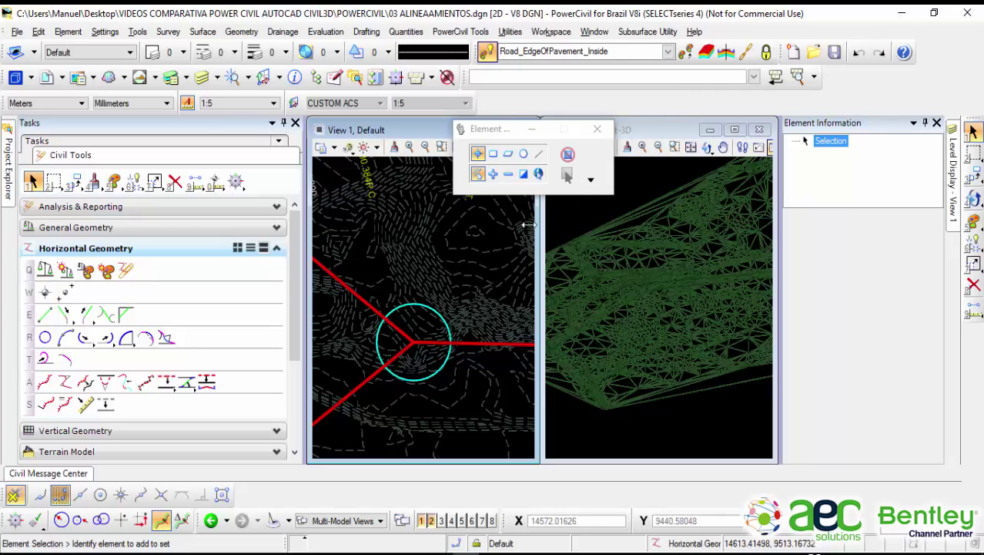
Step: Start a Single Offset Entire Element with the feature name BORDE INTERIOR
scroll(439, 368, "up", 4)
scroll(429, 398, "up", 1)
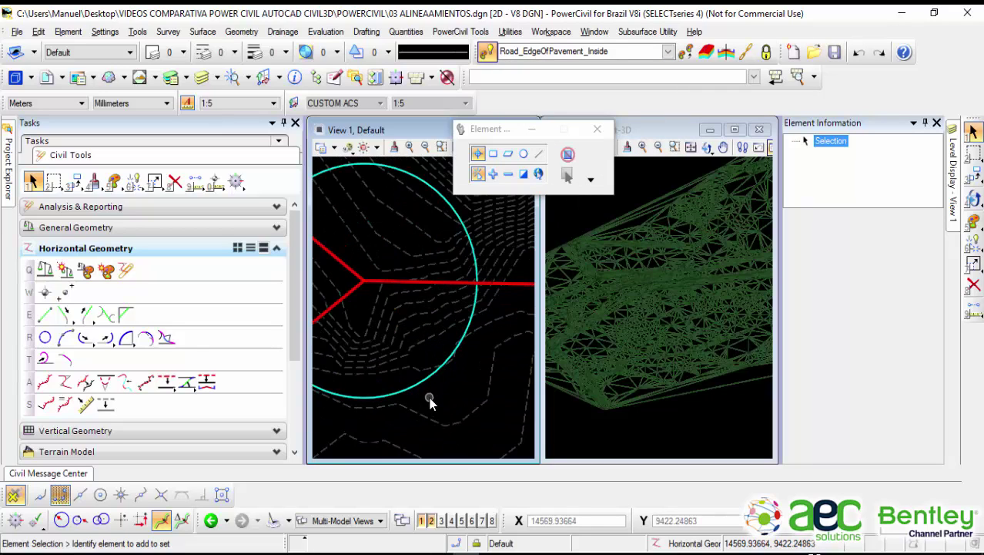
scroll(429, 397, "down", 1)
mouse_move(426, 382)
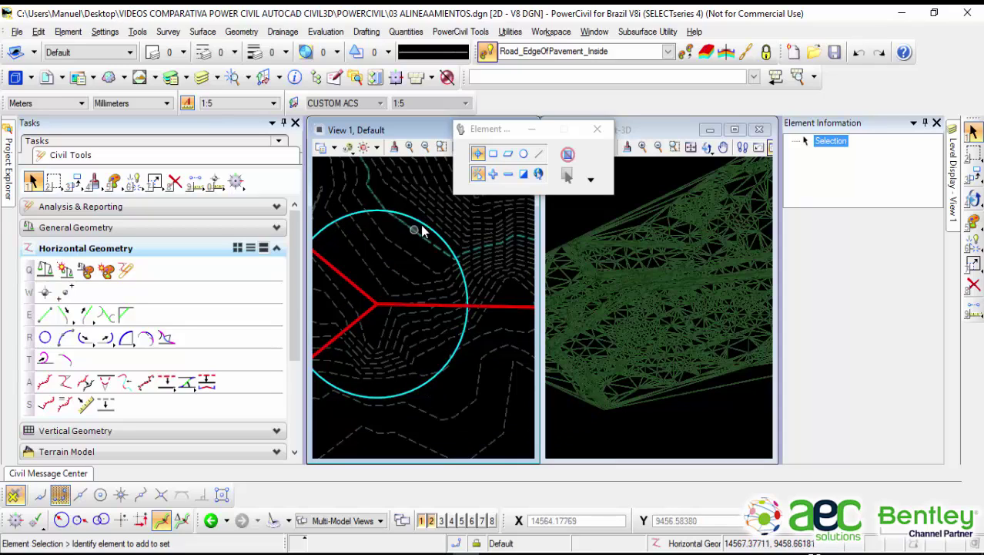
mouse_move(422, 226)
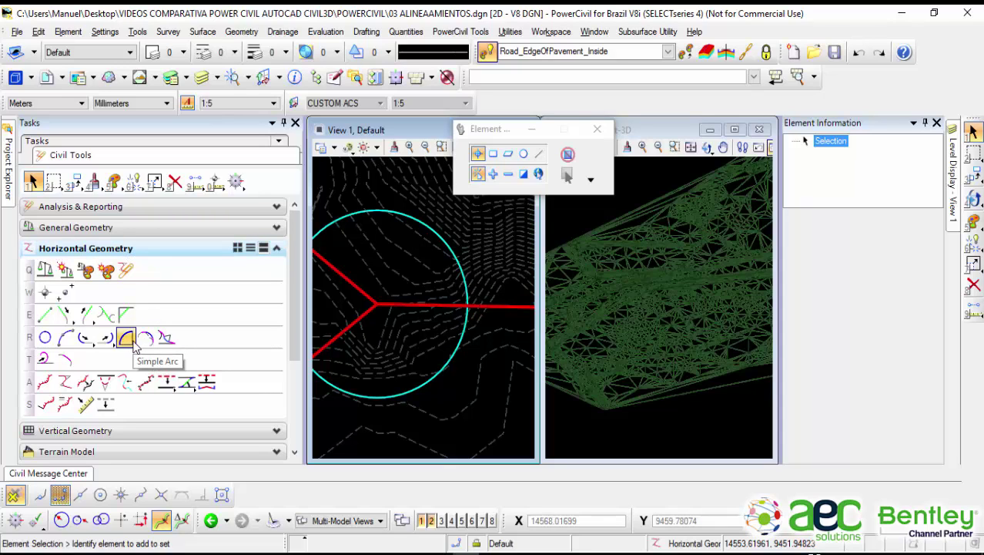
left_click(174, 394)
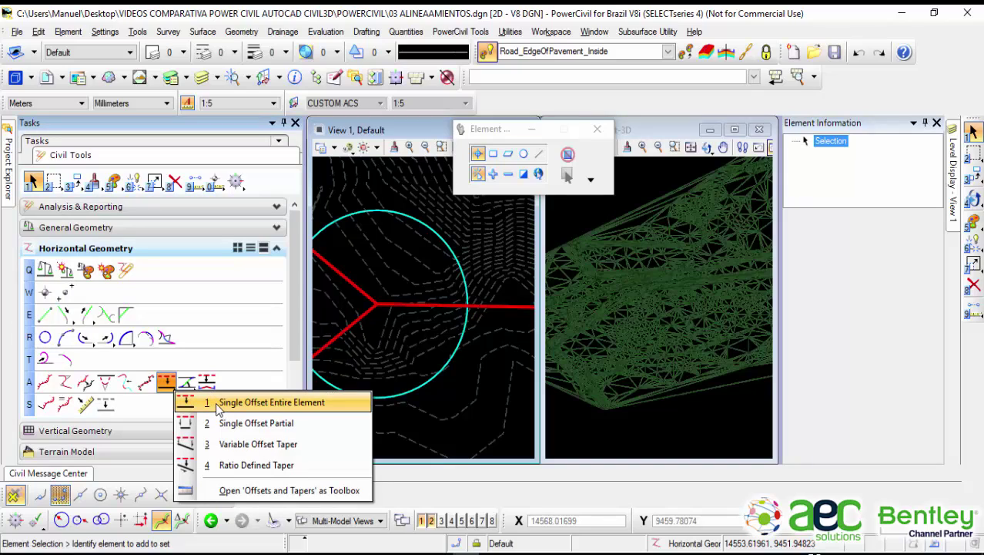
left_click(271, 402)
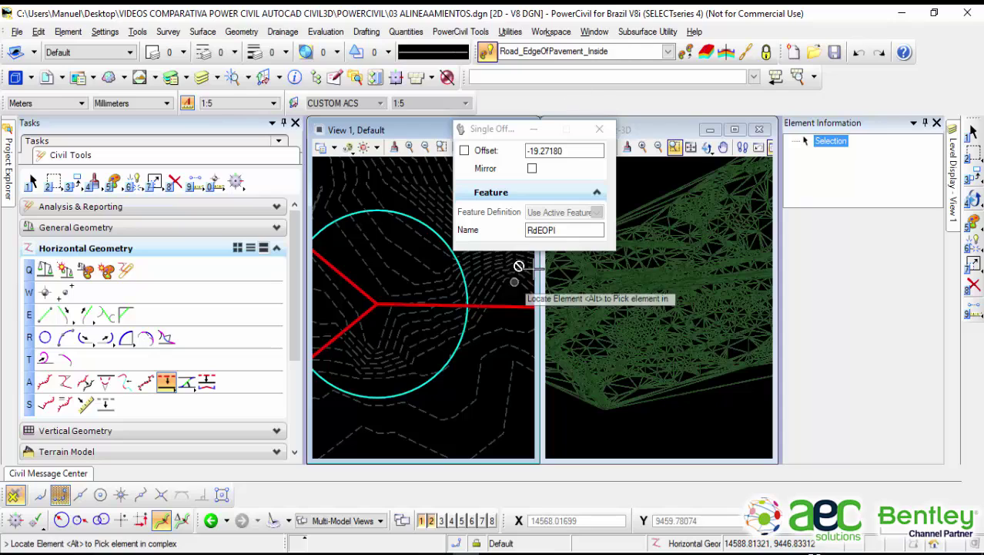
left_click_drag(575, 228, 517, 235)
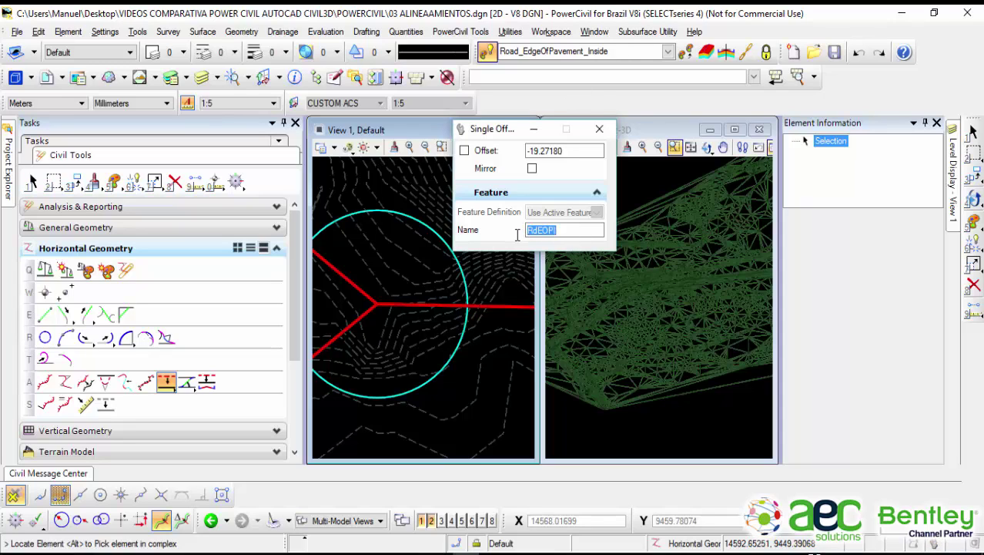
type("BORDE INTERIOR")
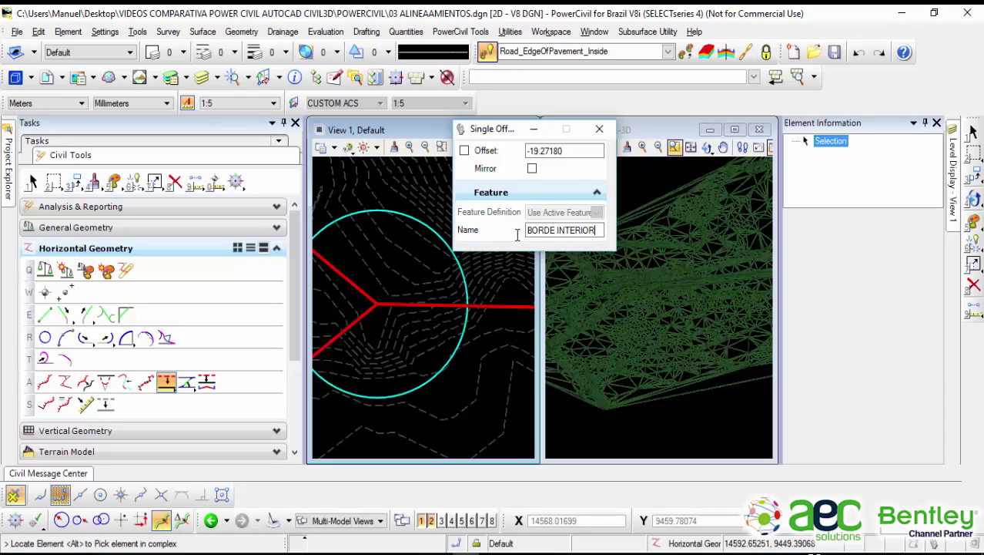
Step: Offset the outer pavement edge circle 7 m inward without mirroring, and end the offset command
left_click(584, 149)
left_click_drag(549, 151, 527, 150)
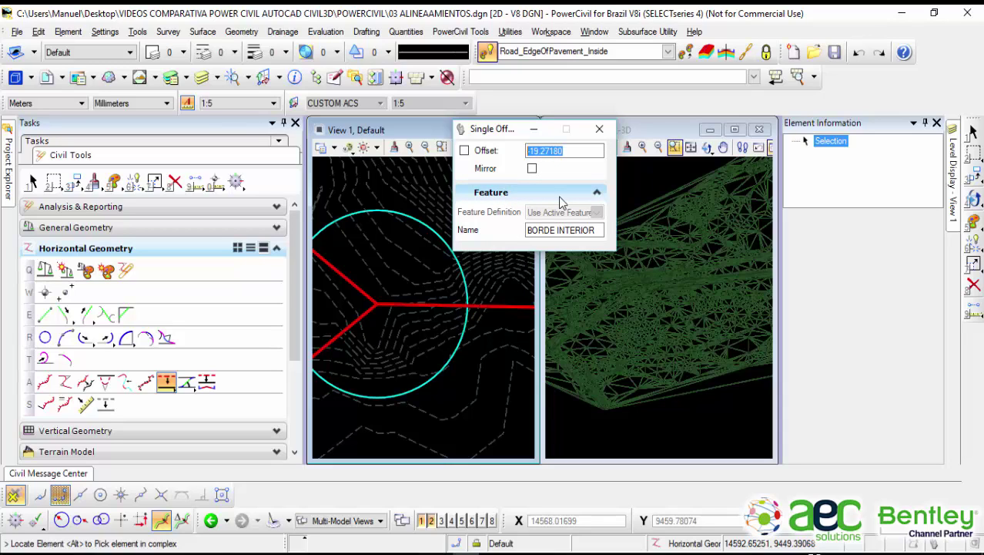
type("7")
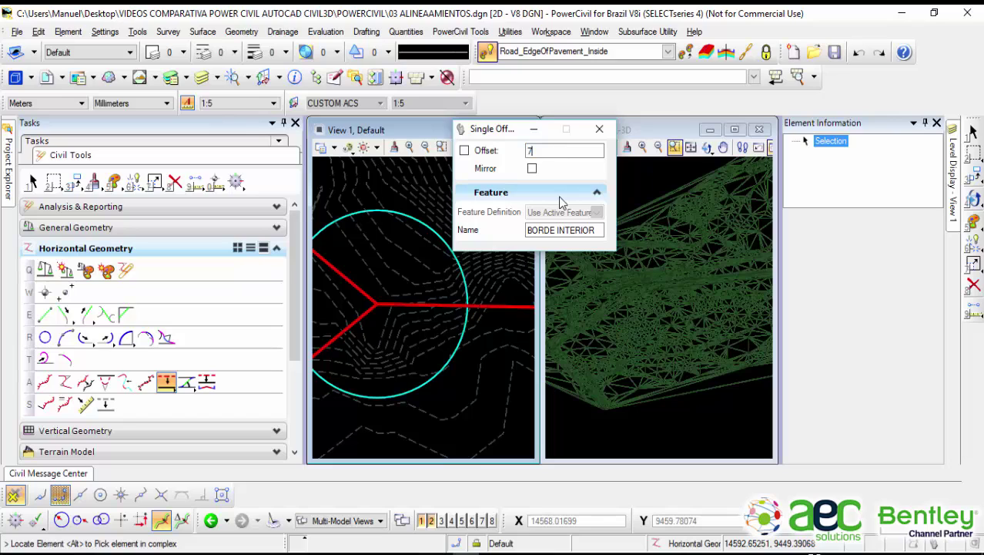
left_click(431, 379)
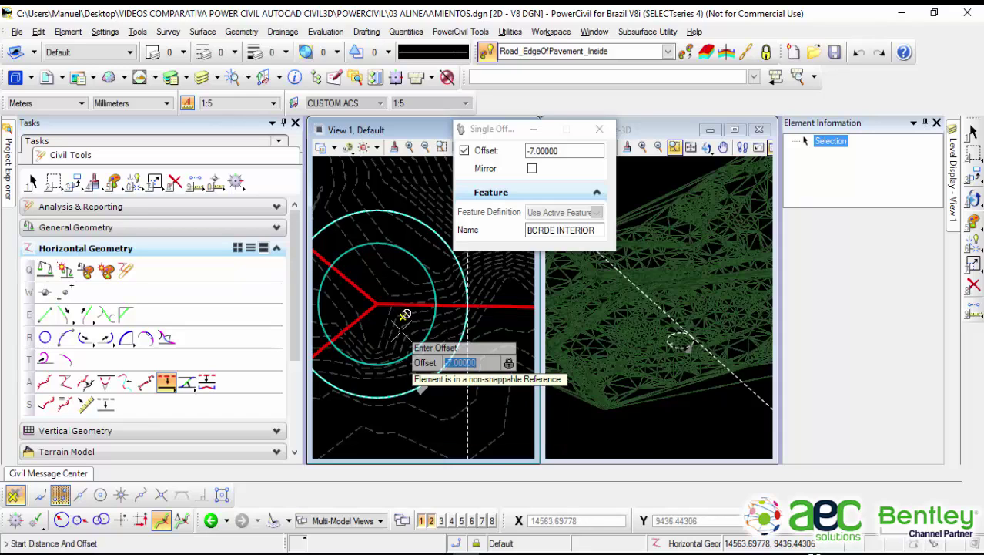
left_click(401, 331)
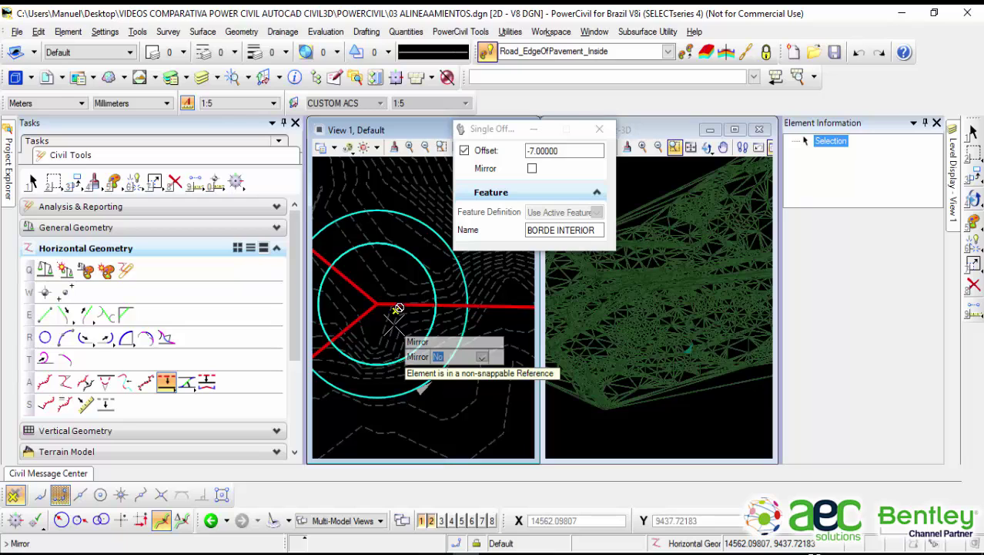
left_click(398, 309)
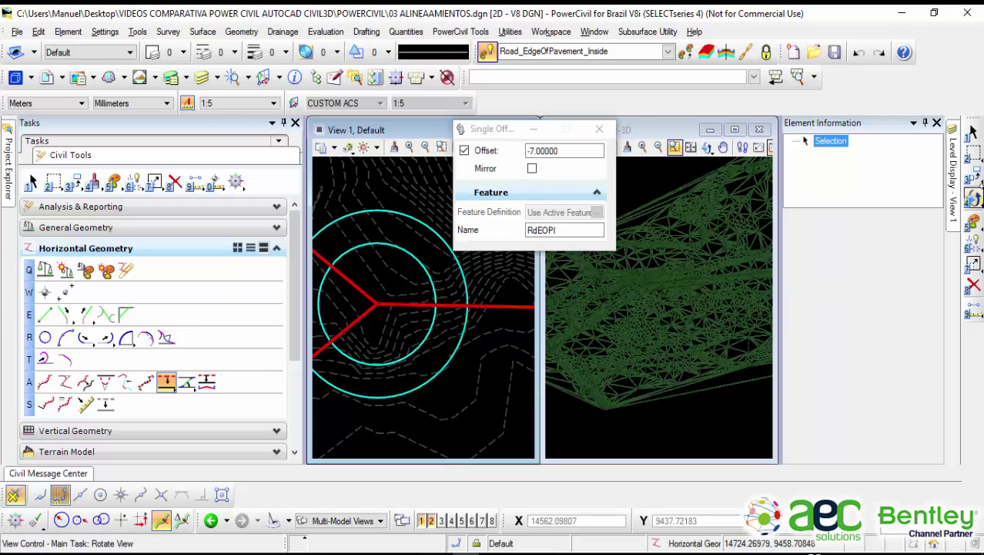
left_click(973, 133)
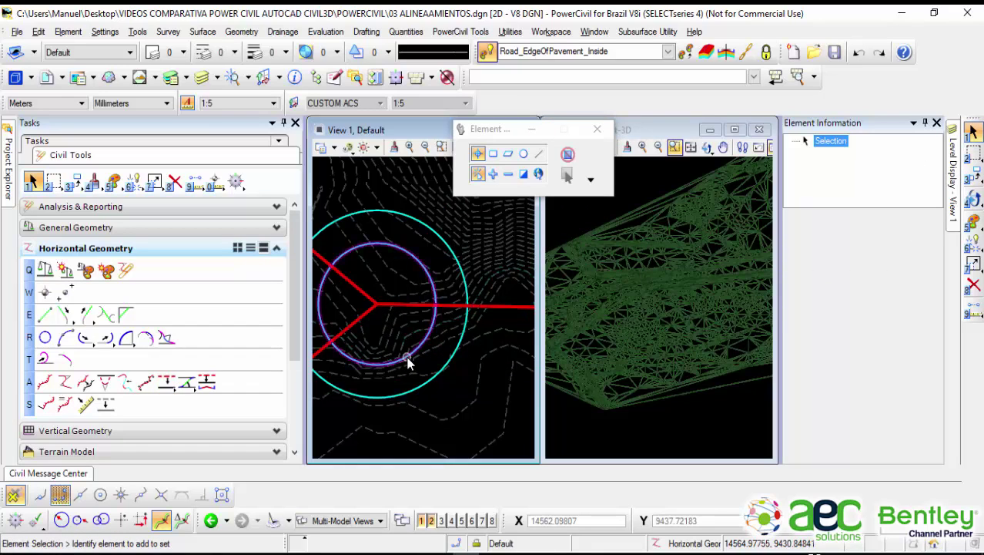
Step: Select the inner pavement edge circle and inspect its offset dimension and handles near the east centerline
scroll(409, 358, "up", 2)
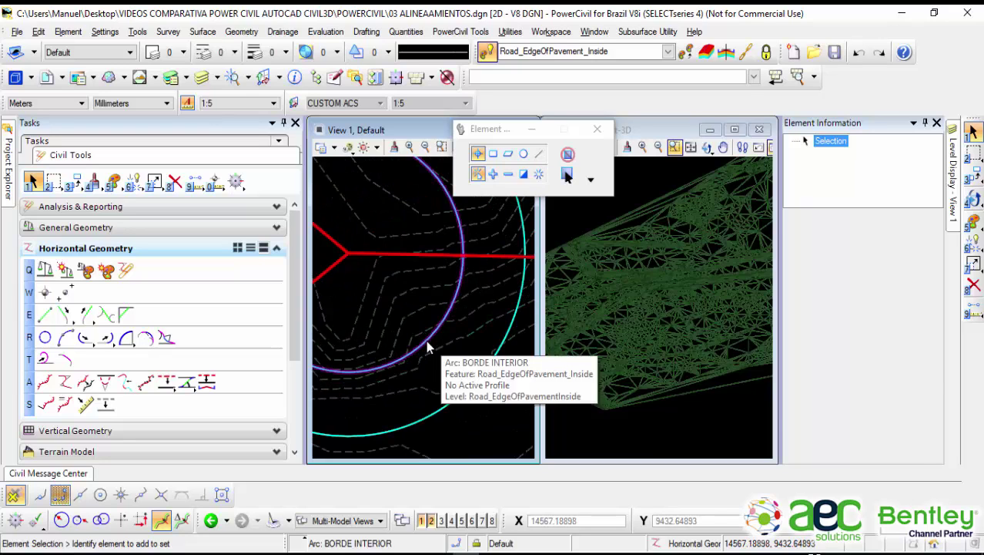
left_click(427, 343)
scroll(494, 281, "up", 4)
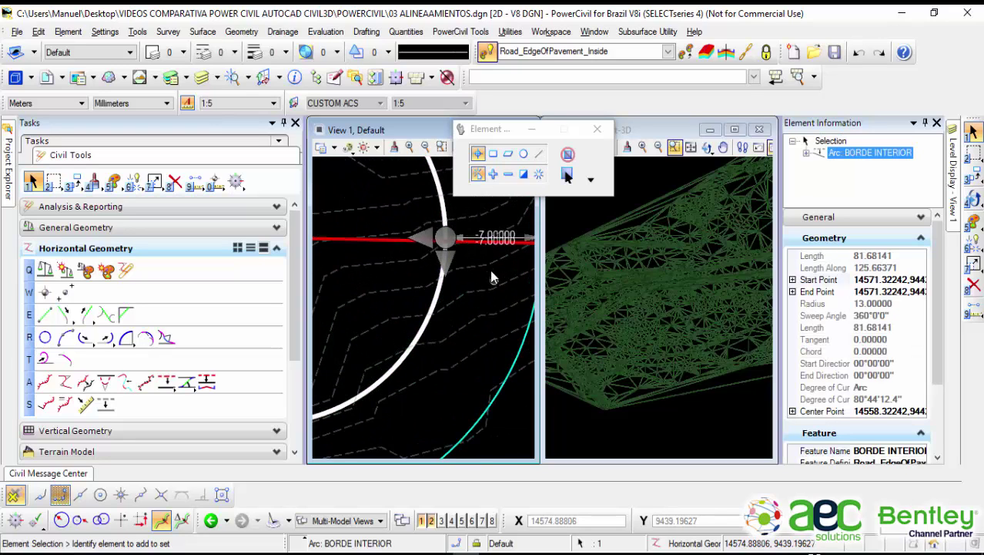
scroll(489, 257, "down", 3)
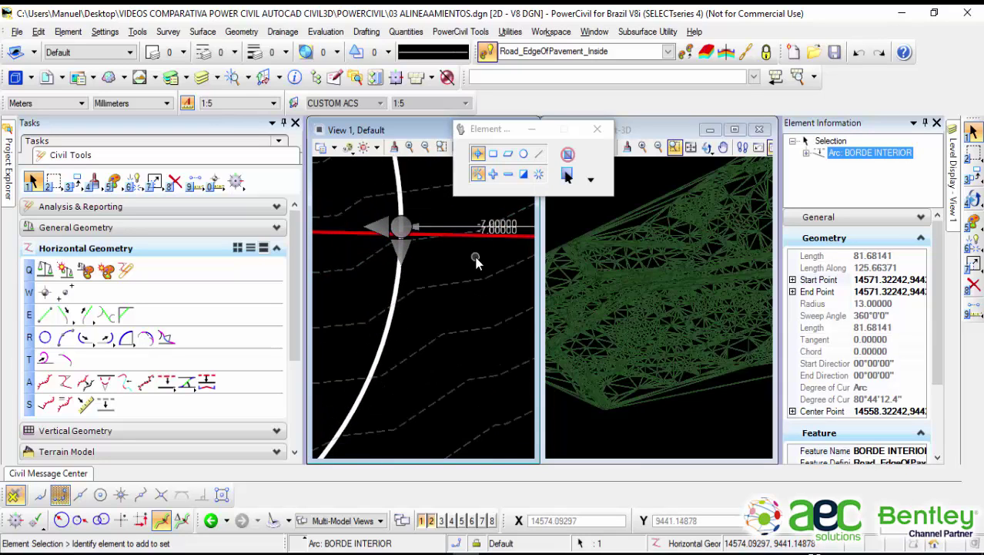
scroll(477, 263, "down", 2)
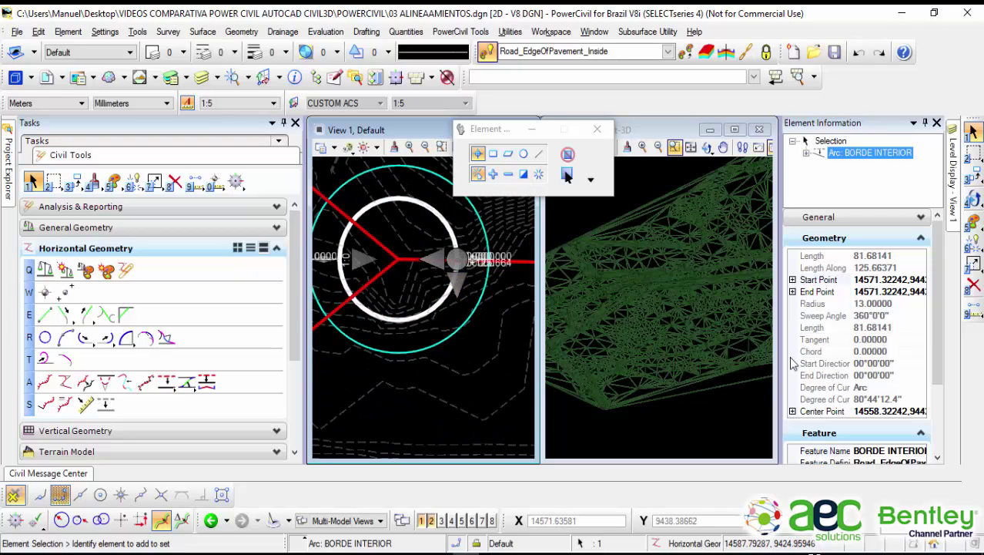
Step: Review the inner circle's transition offset rule, extended and general properties, and clear the selection
left_click_drag(935, 253, 944, 336)
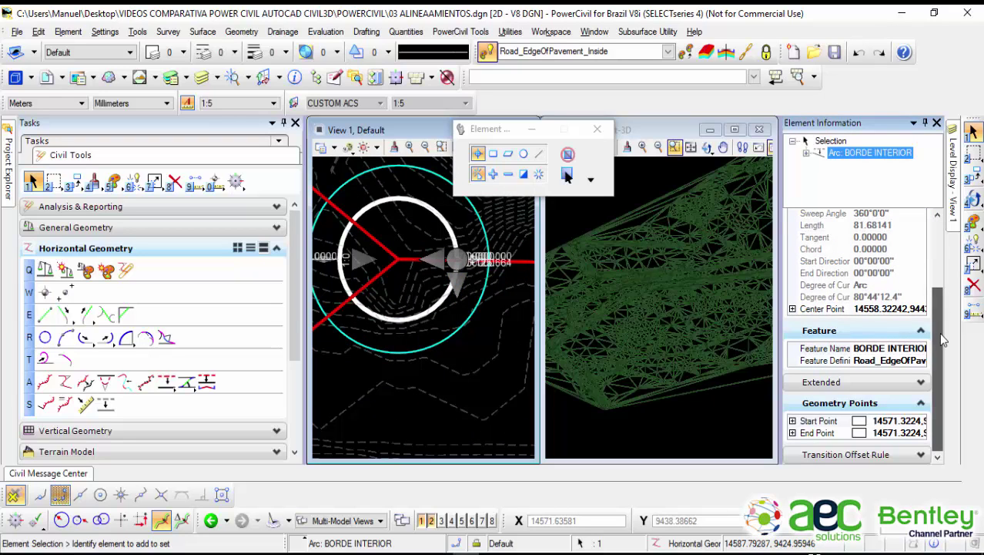
left_click(922, 454)
left_click_drag(939, 403, 938, 433)
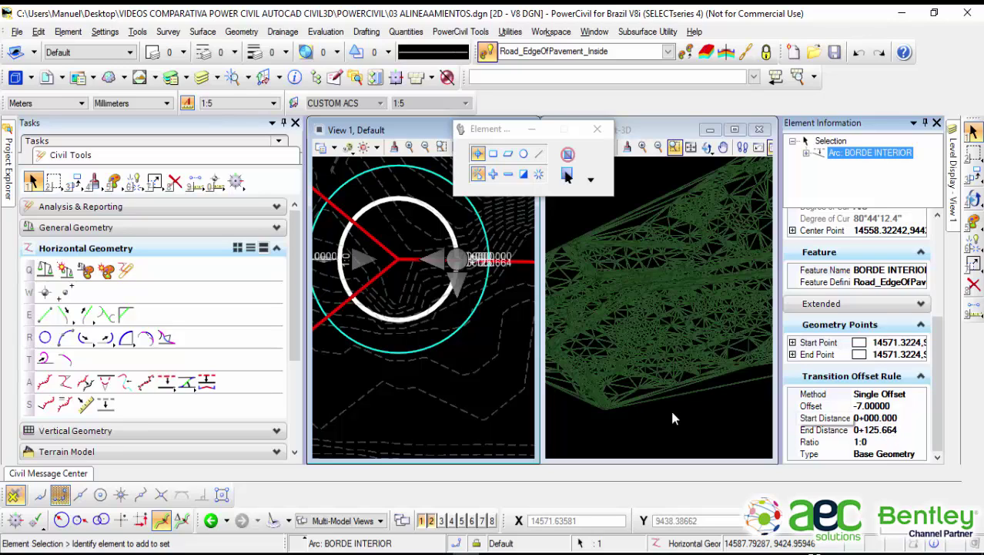
left_click(839, 304)
scroll(848, 355, "up", 5)
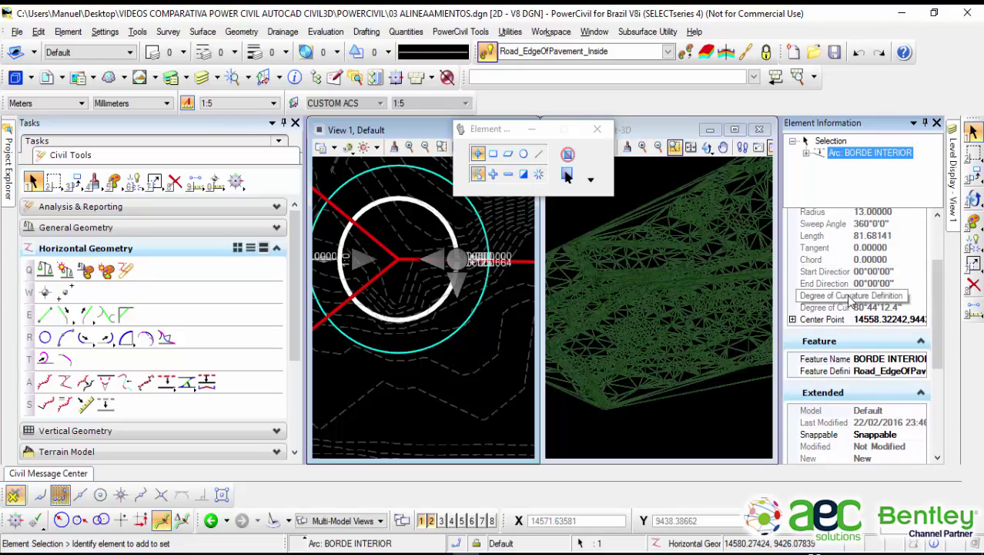
left_click(855, 220)
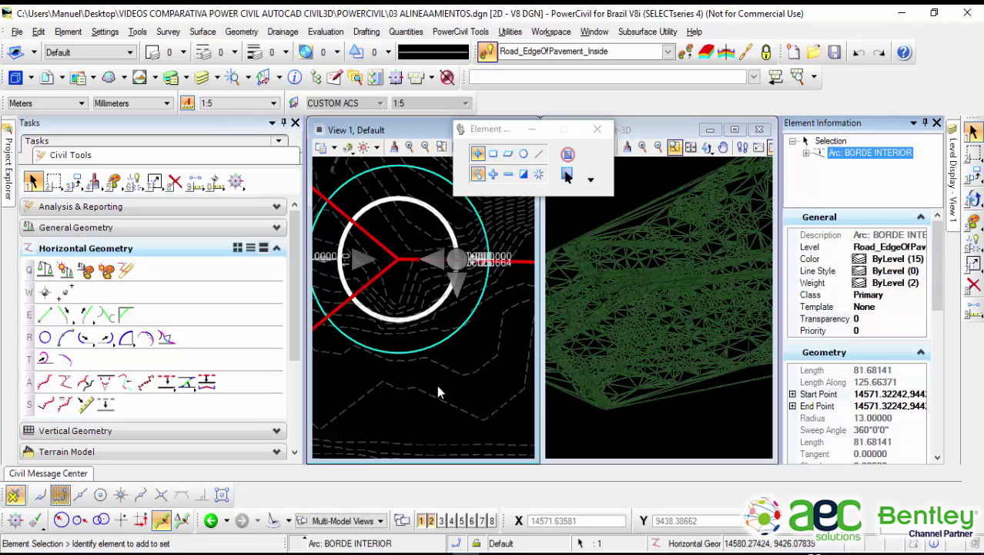
left_click(506, 367)
Step: Start a Single Offset Entire Element using the east road centerline as the reference element
scroll(497, 339, "down", 3)
middle_click_drag(493, 339, 411, 341)
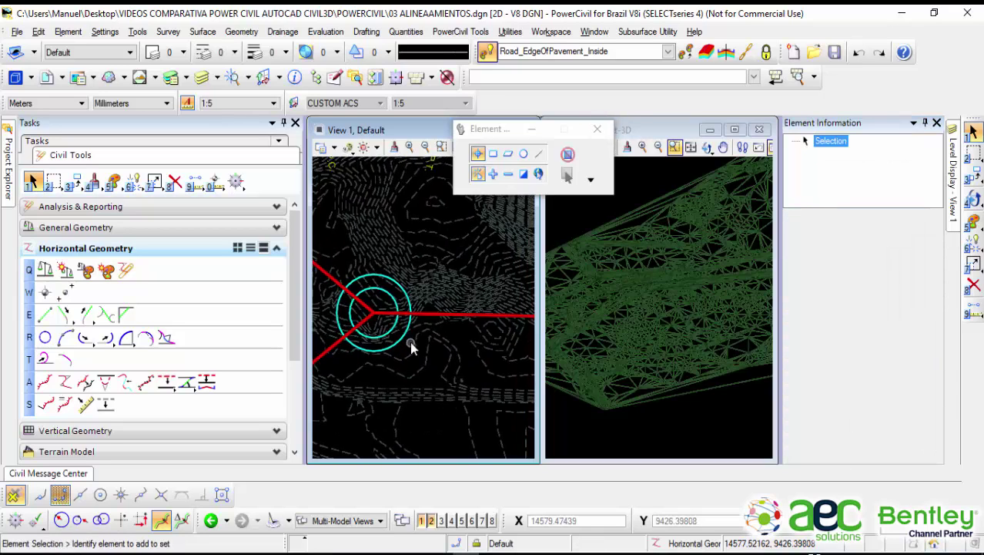
scroll(451, 336, "up", 2)
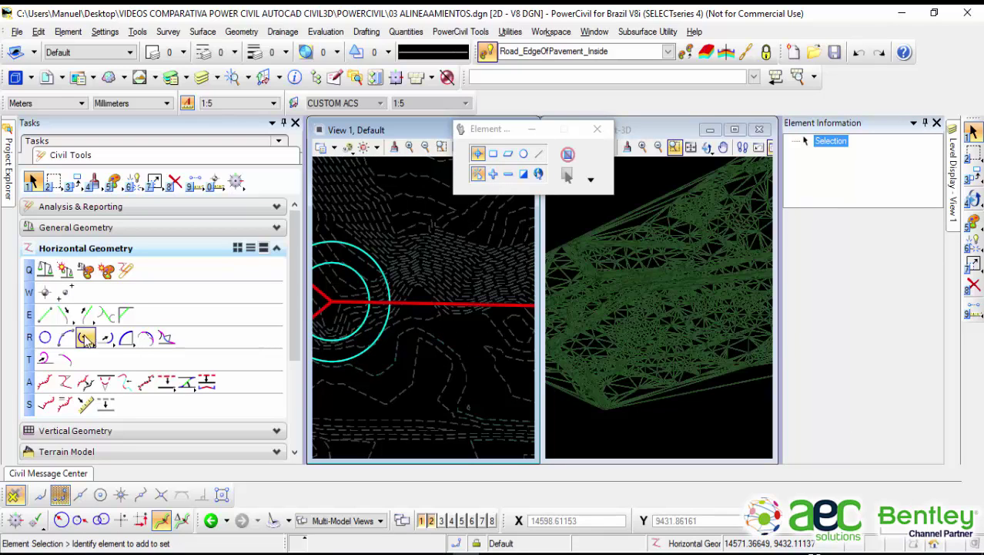
left_click(167, 382)
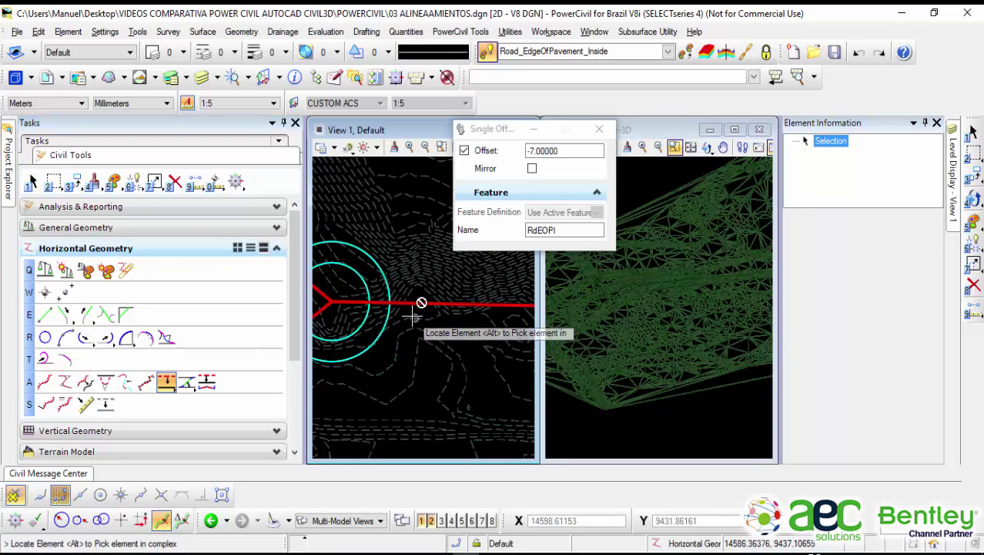
scroll(414, 309, "up", 1)
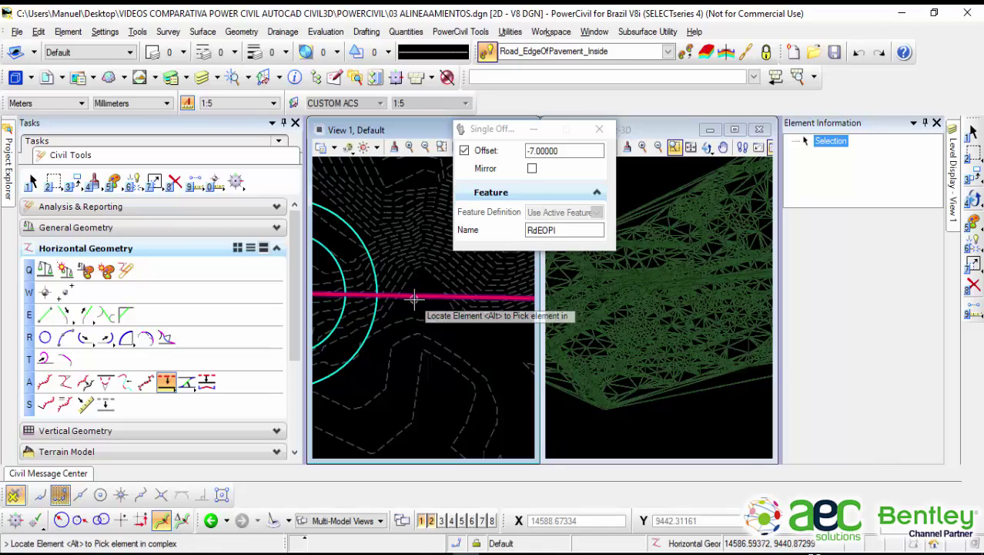
left_click_drag(583, 152, 517, 150)
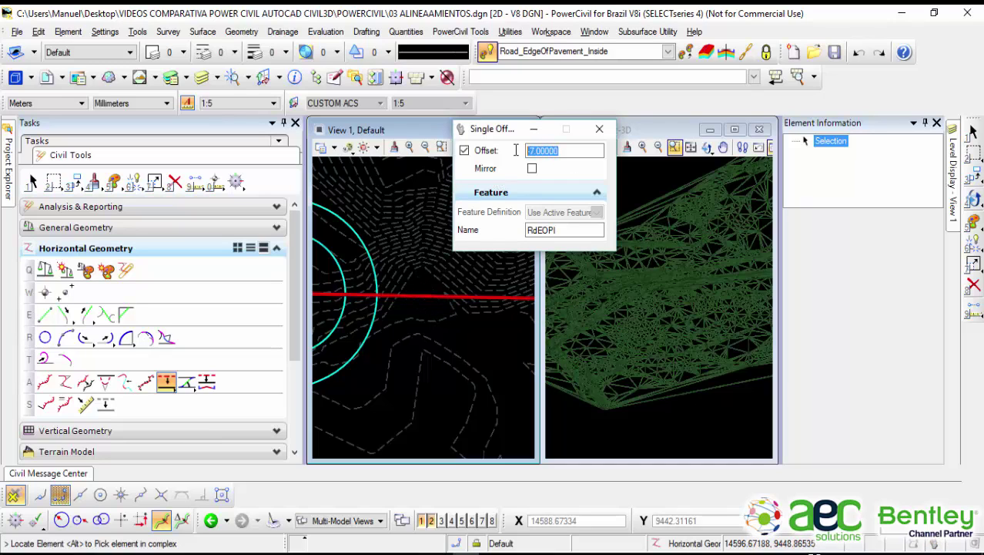
type("3,5")
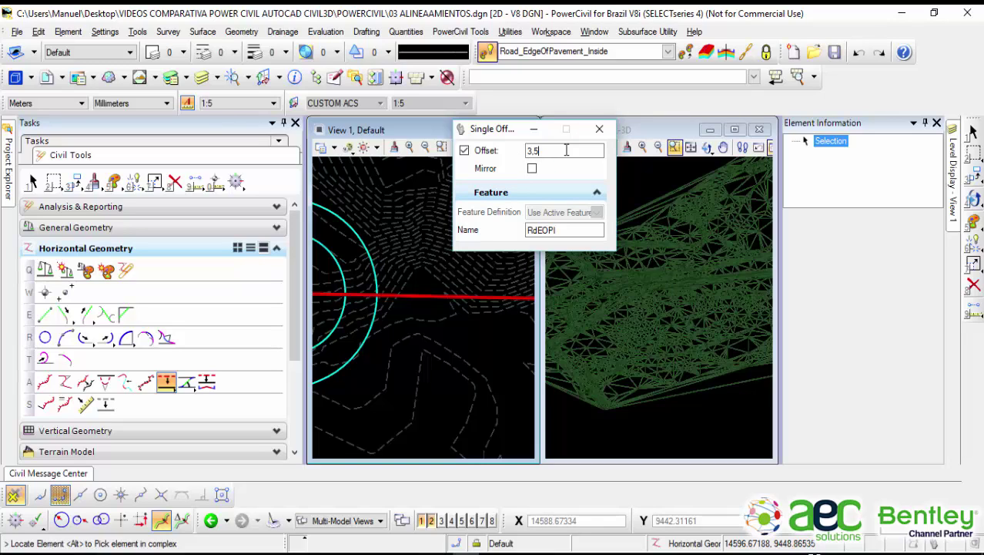
left_click(426, 293)
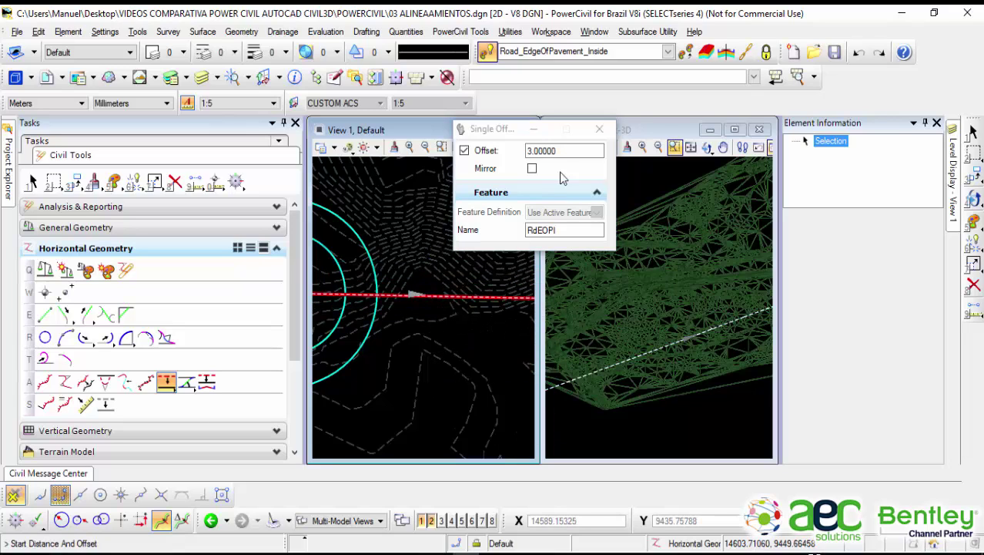
Step: Try to set the east centerline's offset distance to 3.5, and re-enter it as 3
left_click(583, 151)
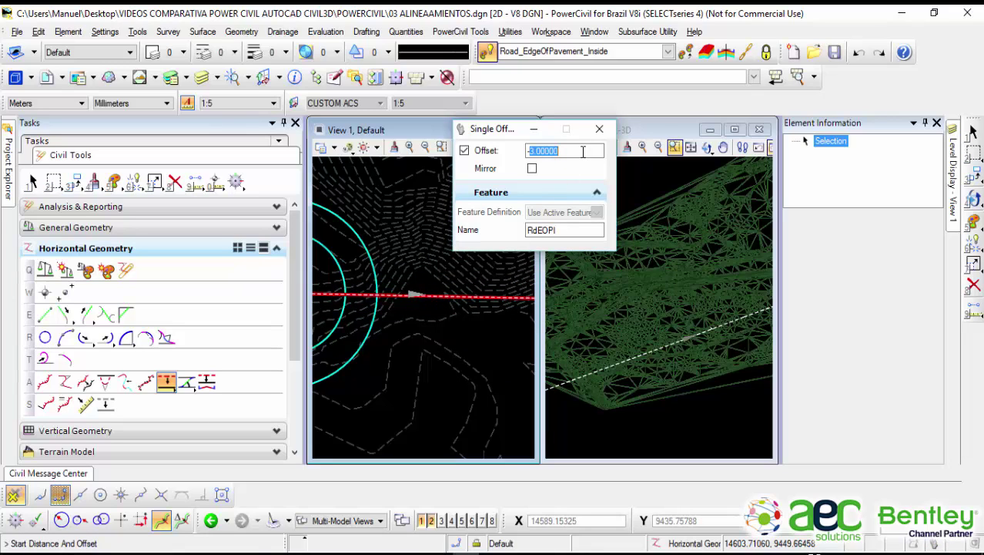
key("BackSpace")
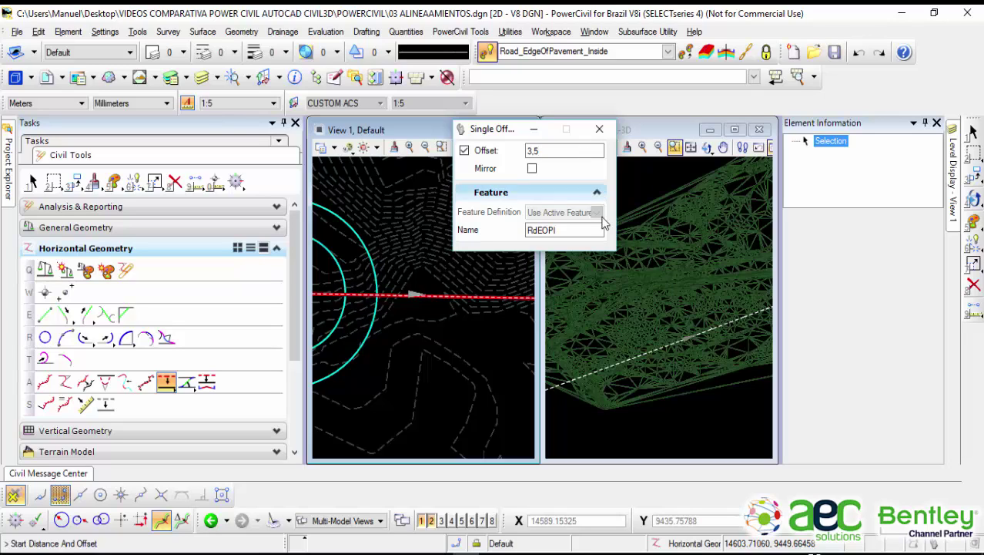
key("Return")
left_click(576, 151)
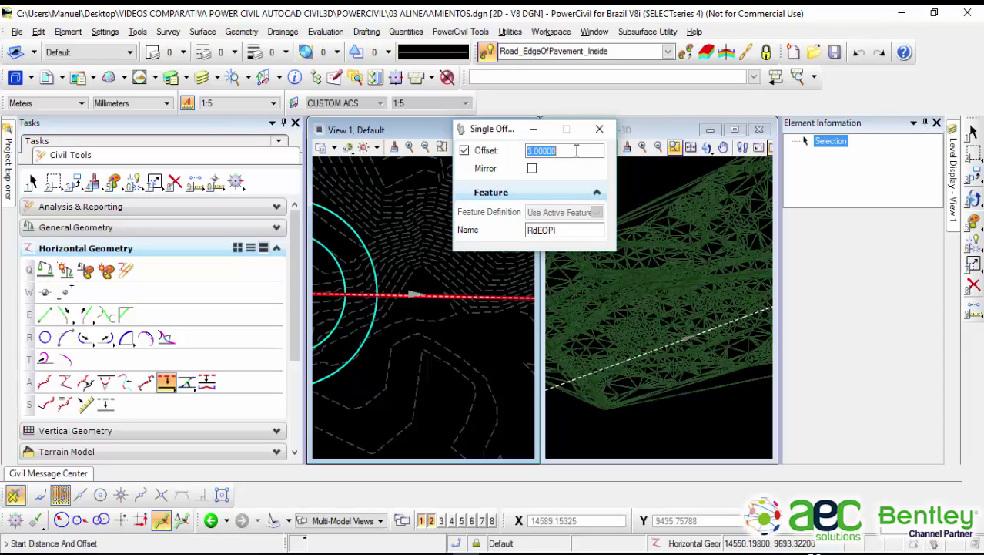
type("3")
key("Return")
double_click(576, 151)
type("3")
key("Return")
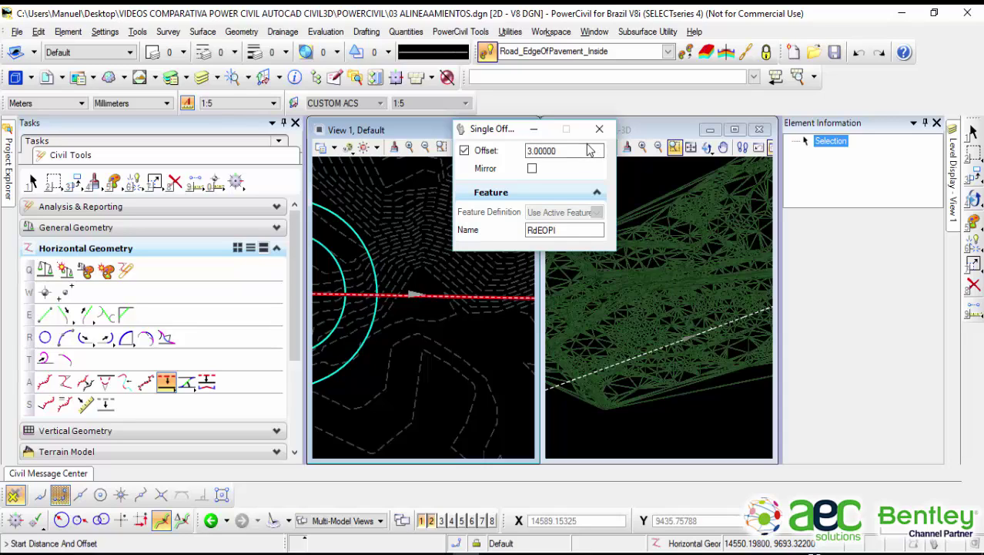
Step: Offset the east road centerline by -3.5 with Mirror enabled to create pavement edges on both sides
double_click(586, 148)
type("3.5")
key("Return")
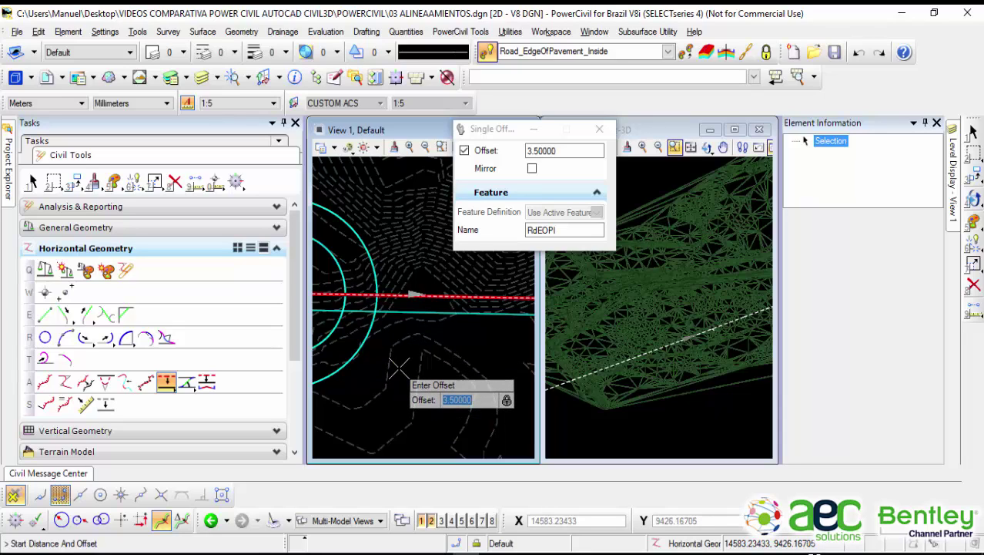
type("-3.5")
key("Return")
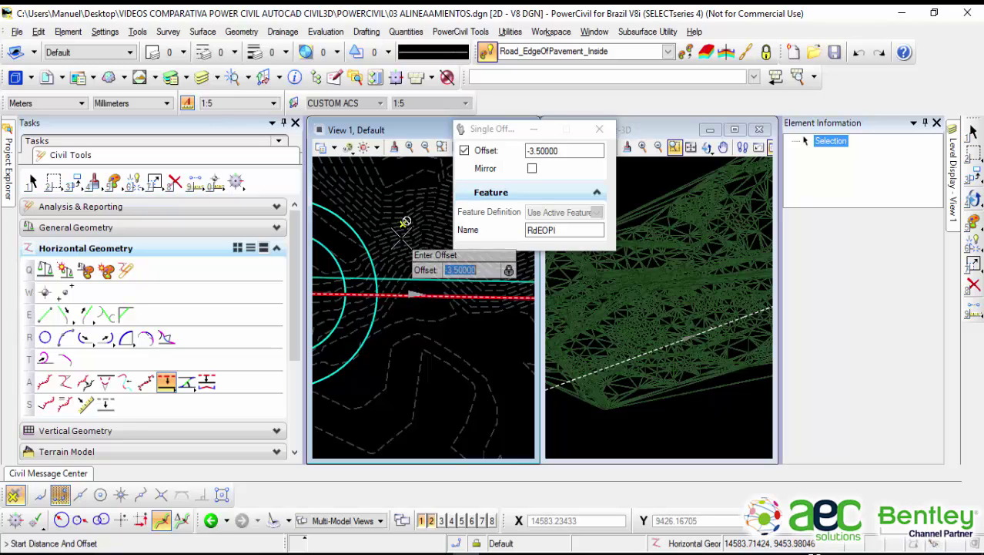
key("Return")
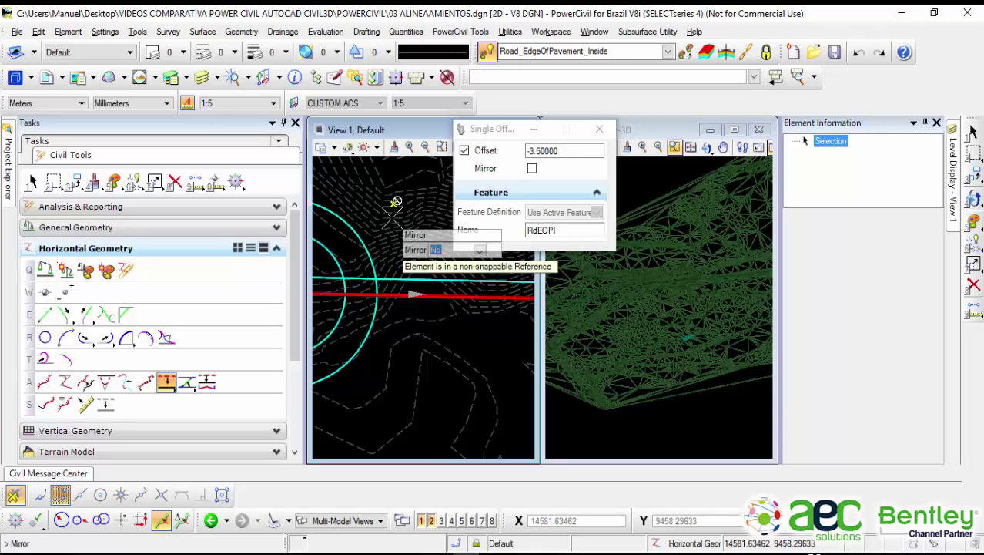
key("Down")
left_click(414, 356)
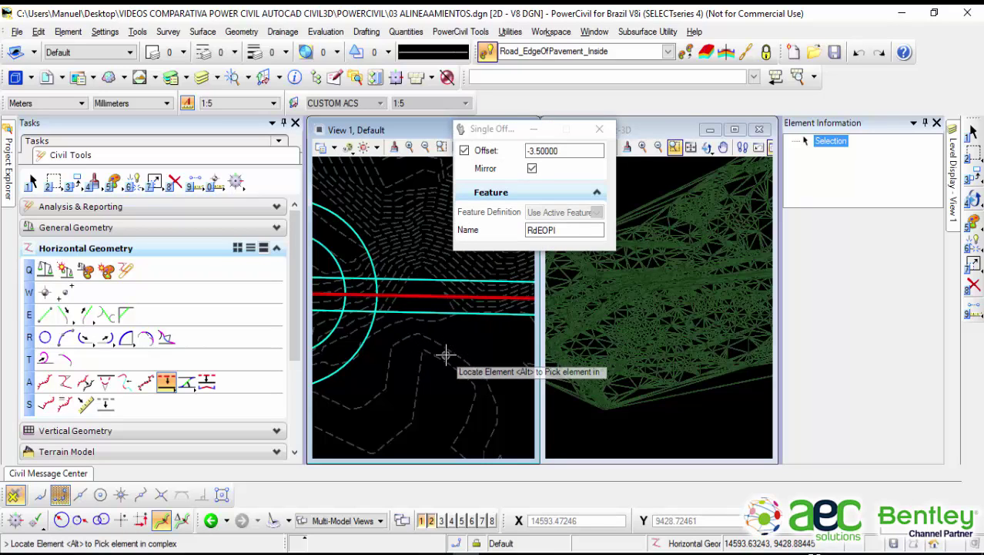
Step: Offset the southwest and northwest road centerlines by -3.5 with mirrored copies
scroll(446, 353, "down", 3)
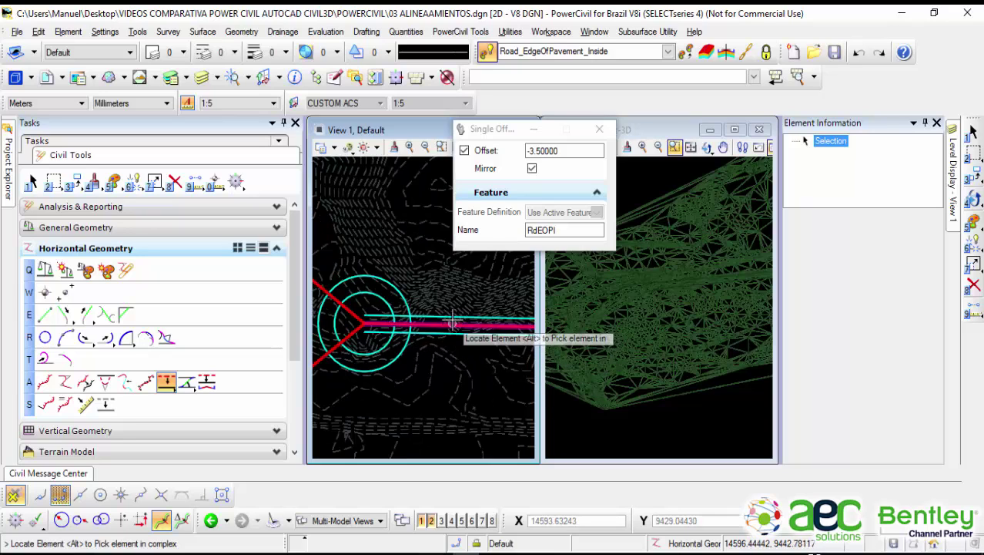
middle_click_drag(430, 367, 483, 354)
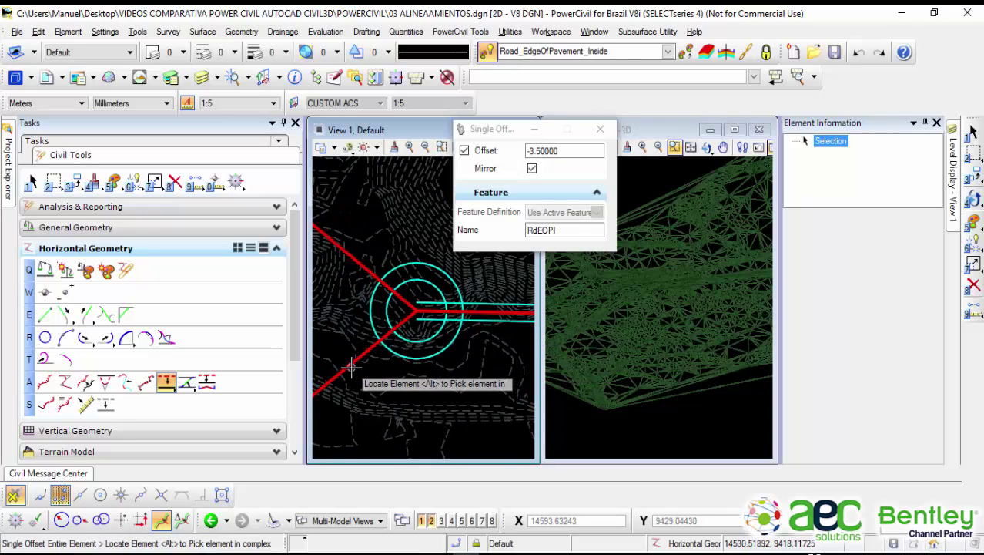
left_click(377, 383)
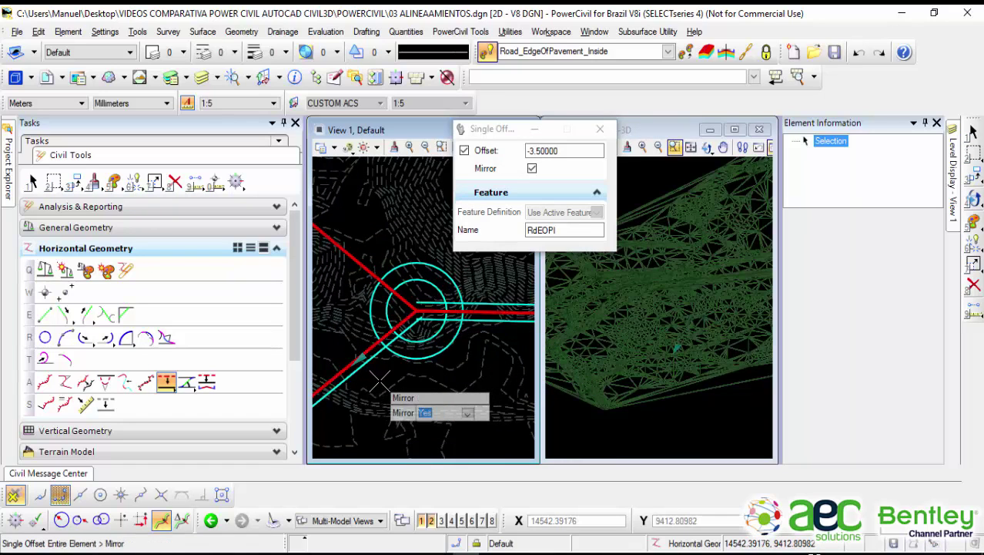
left_click(377, 383)
left_click(363, 267)
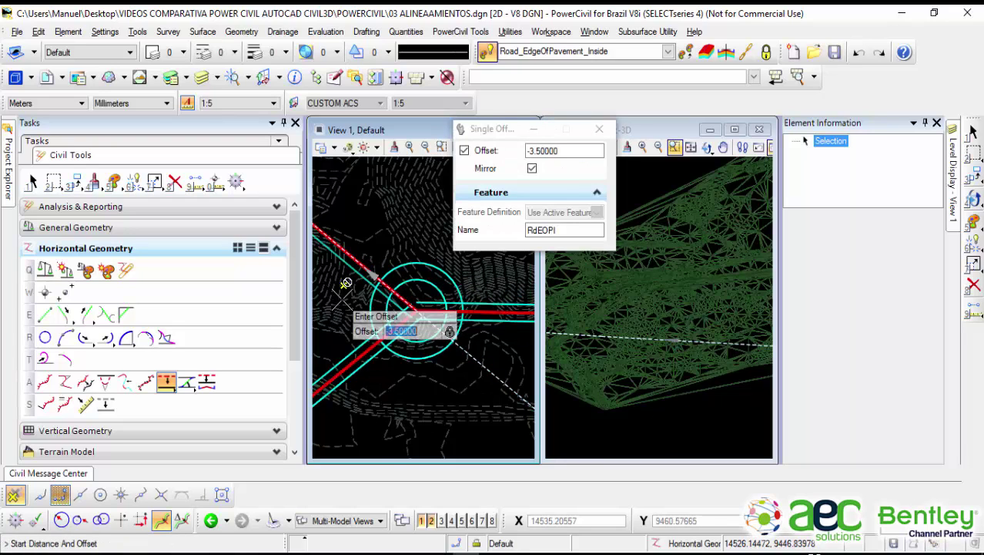
left_click(384, 215)
left_click(384, 213)
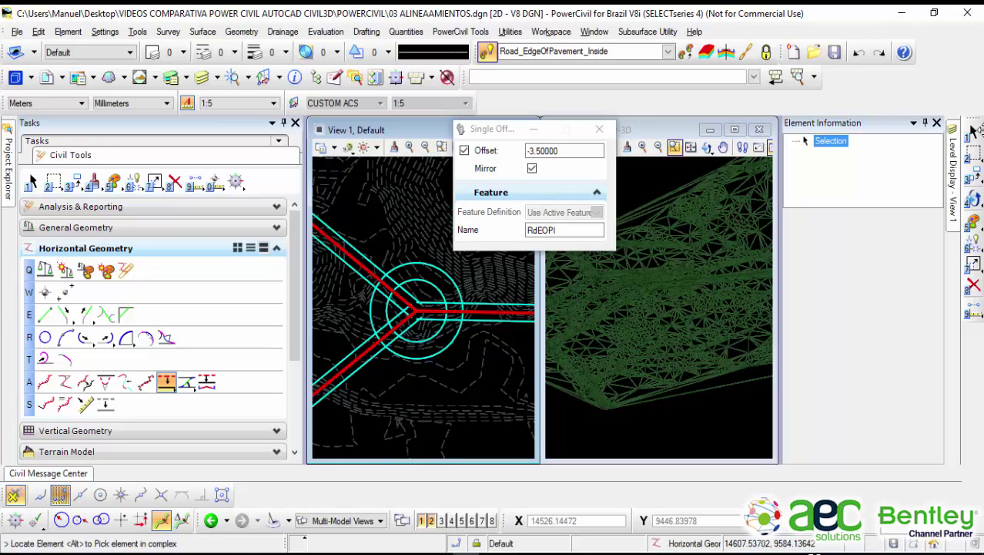
Step: Select the southeastern pavement edge of the southwest road and set its start offset to -5
left_click(975, 133)
scroll(455, 371, "up", 3)
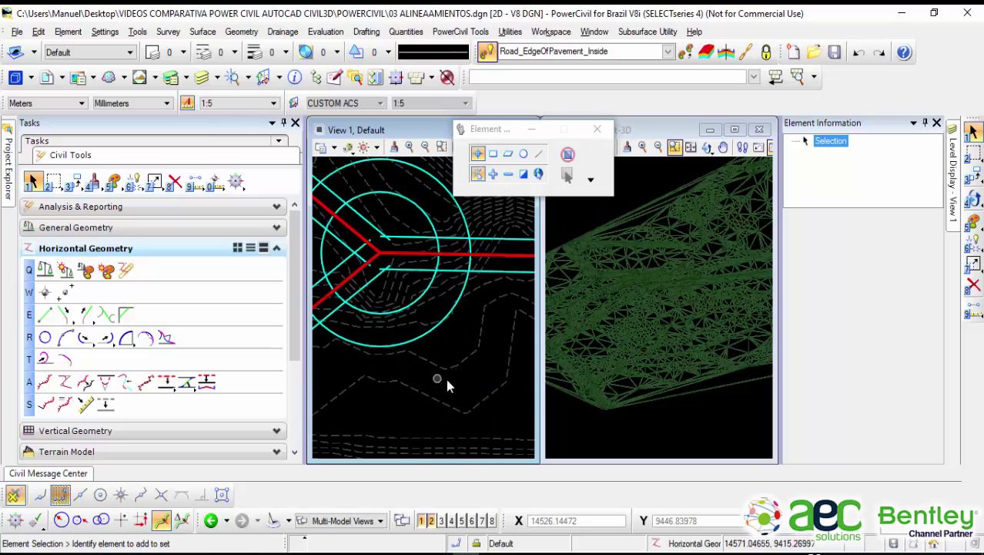
middle_click_drag(446, 378, 504, 385)
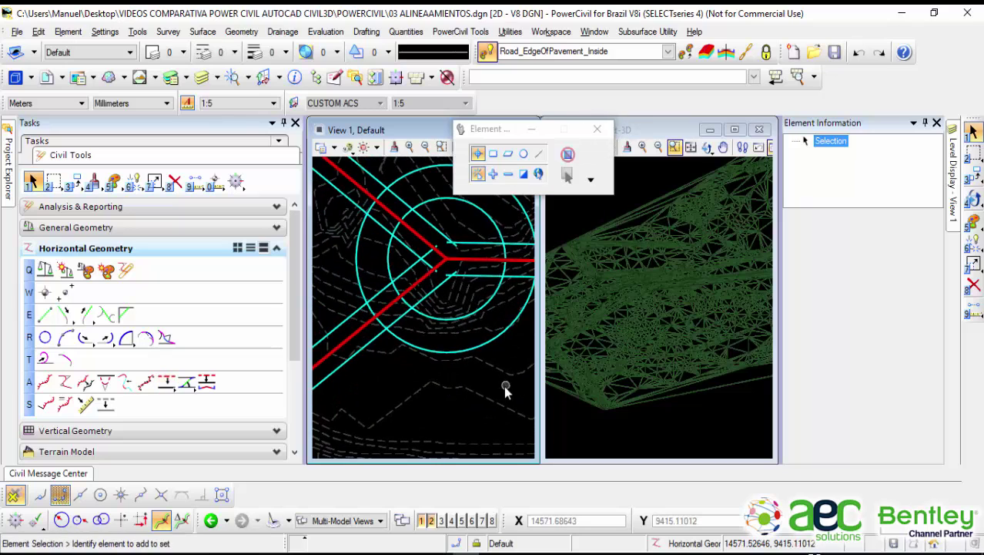
left_click(343, 372)
scroll(444, 268, "up", 1)
scroll(454, 264, "up", 2)
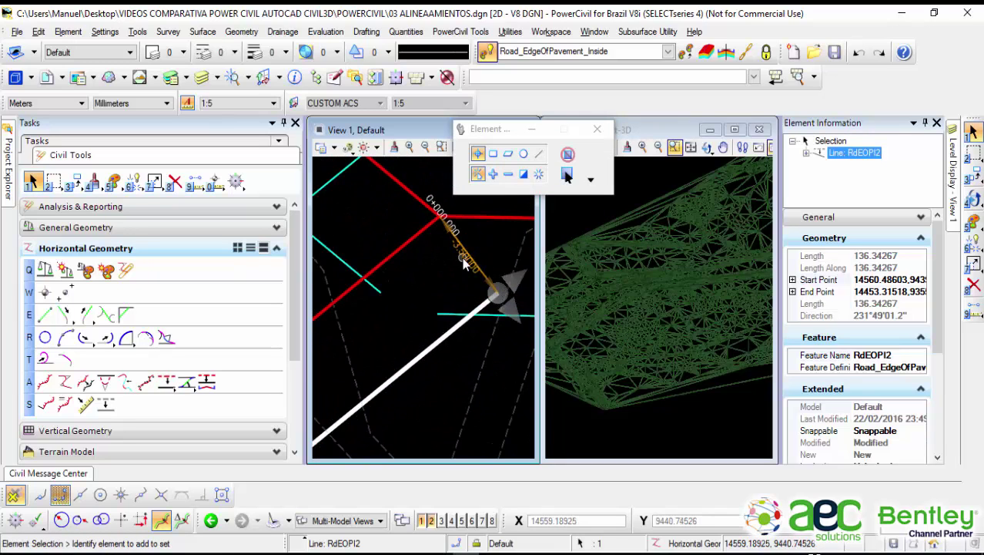
left_click(467, 255)
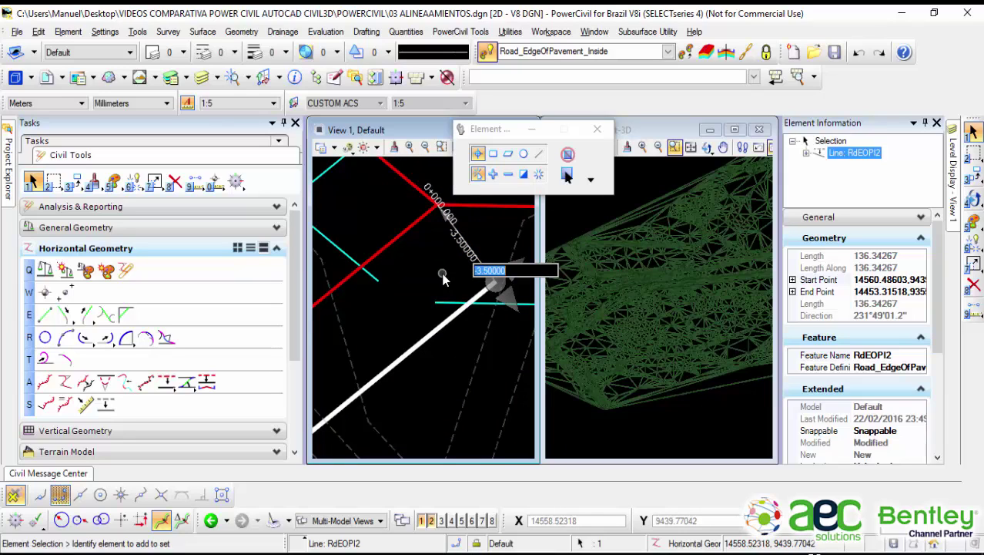
key("Return")
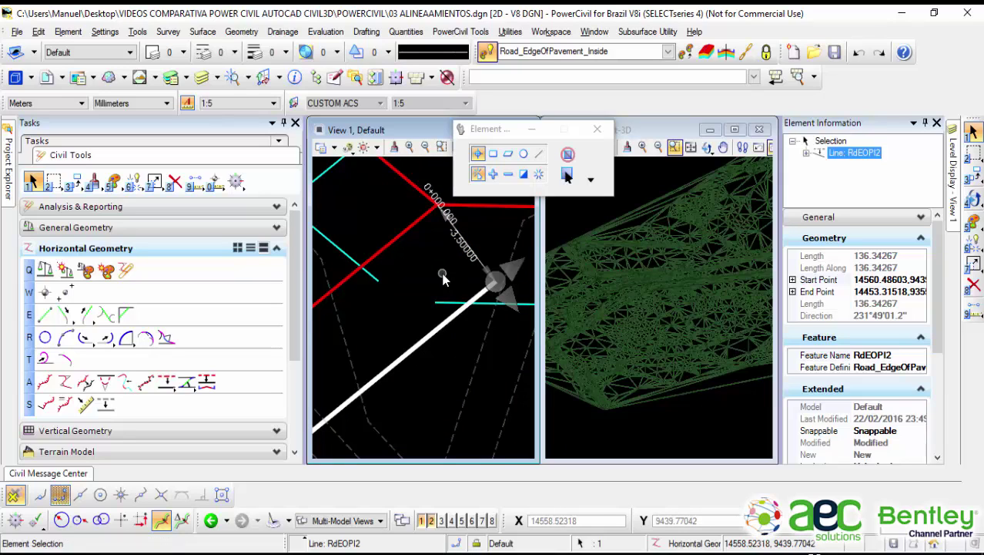
scroll(442, 276, "down", 4)
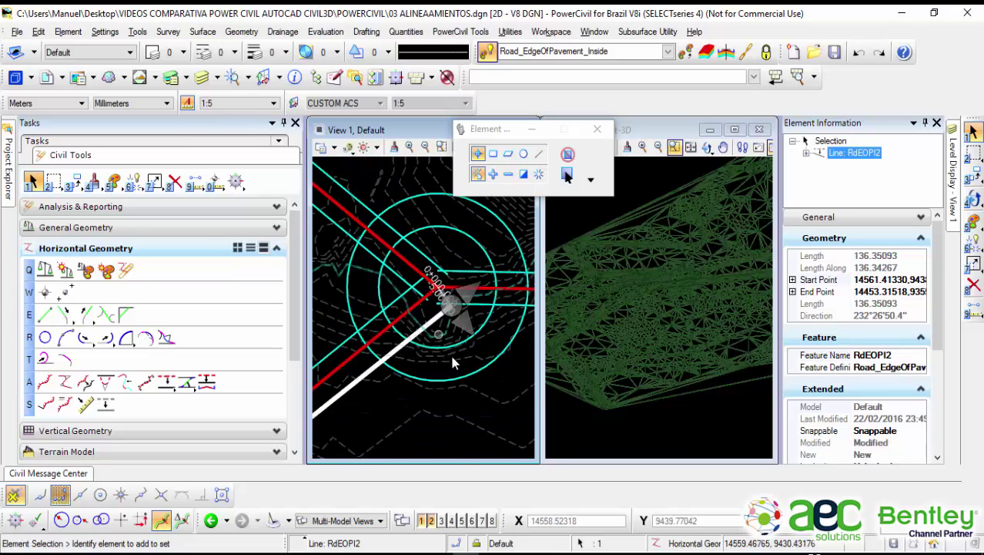
Step: Set the start offset of the southwest road's southeastern pavement edge to -3.5 and clear the selection
scroll(433, 345, "up", 2)
middle_click_drag(433, 279, 398, 345)
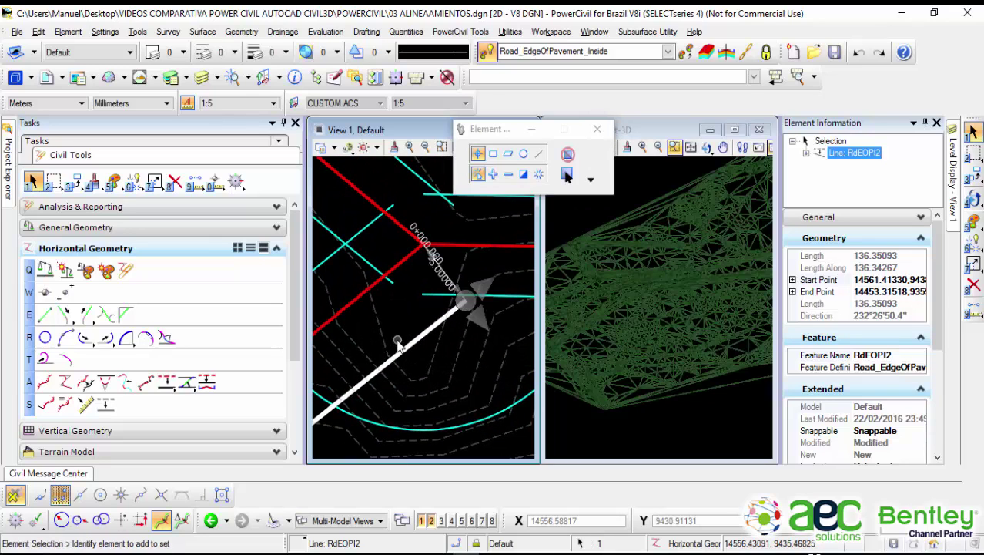
left_click(436, 277)
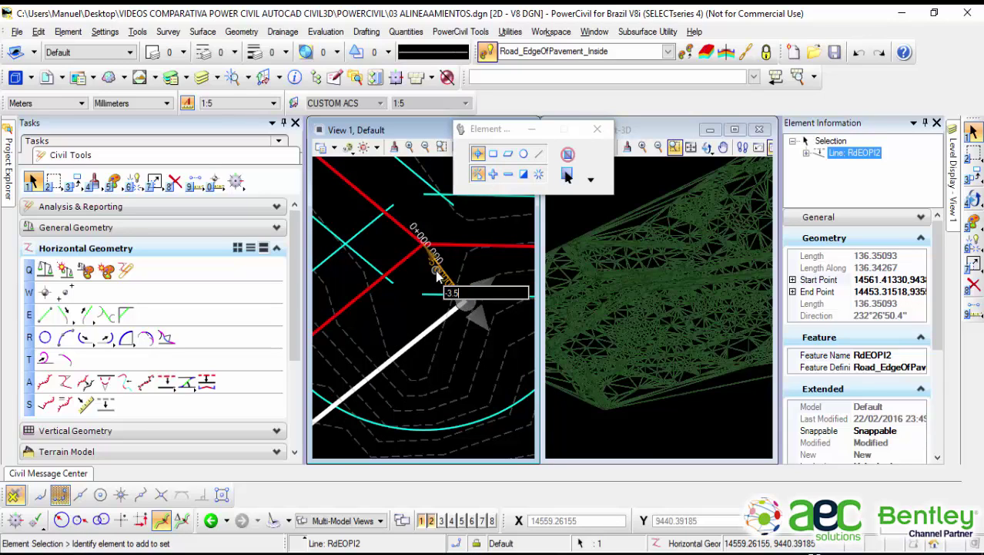
type("-3.5")
key("Return")
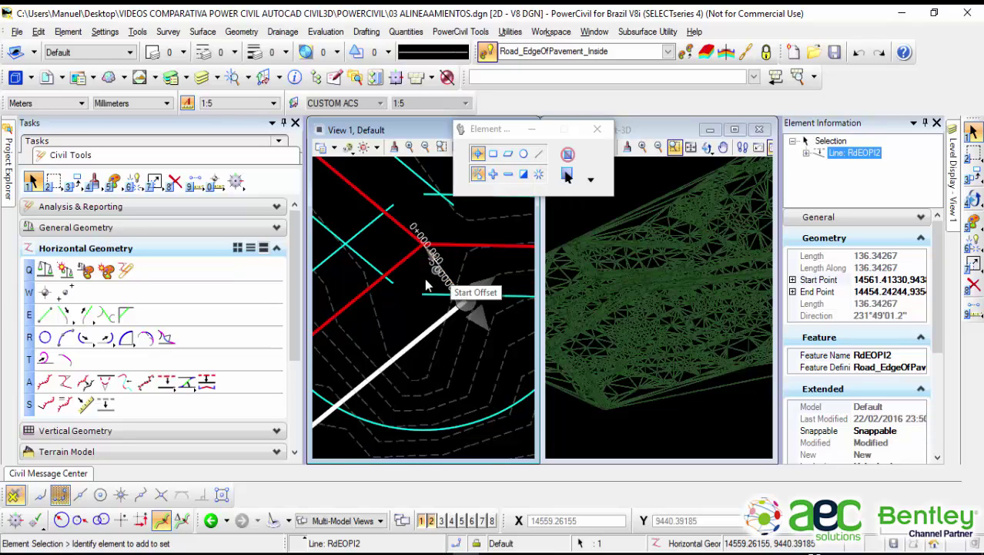
scroll(435, 285, "up", 3)
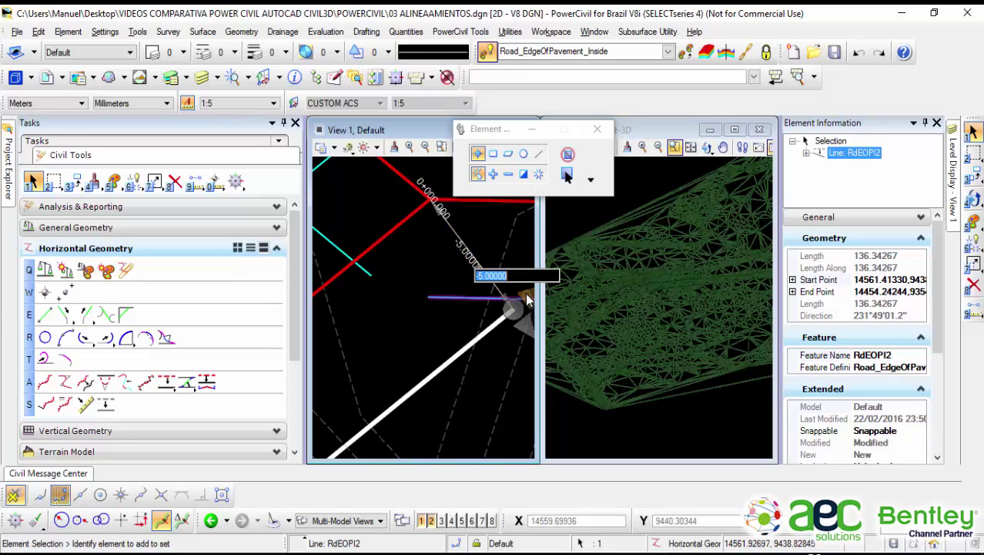
type("-3")
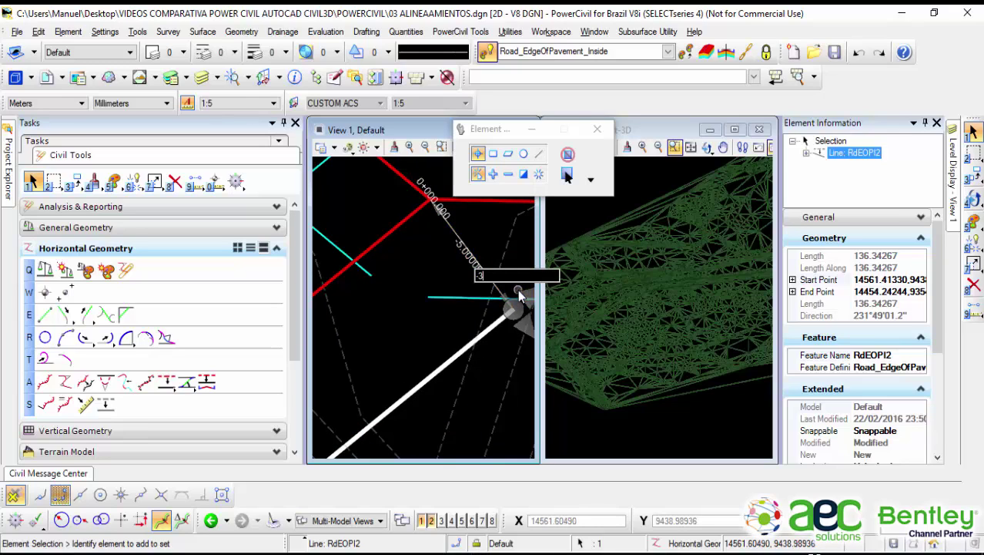
type(".5")
key("Return")
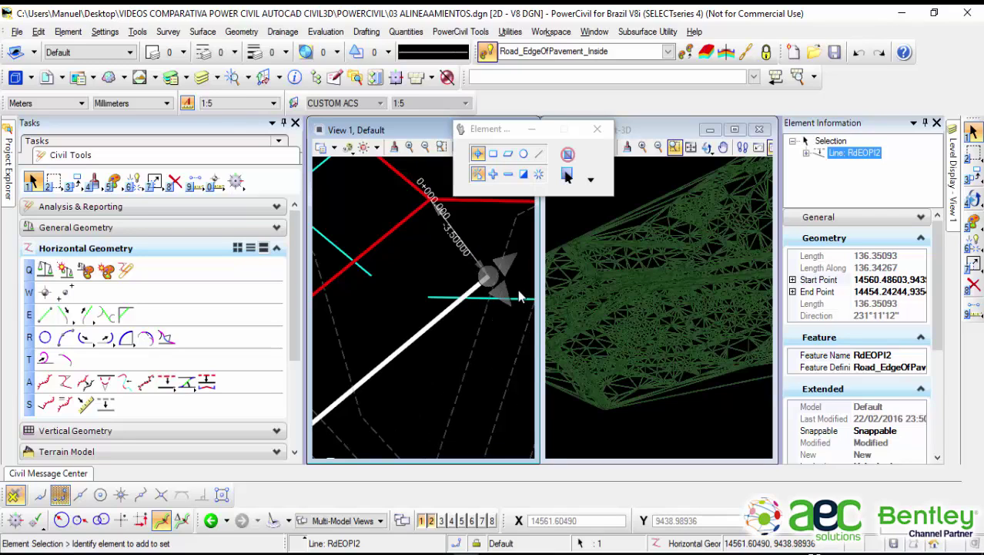
left_click(404, 278)
scroll(404, 278, "down", 4)
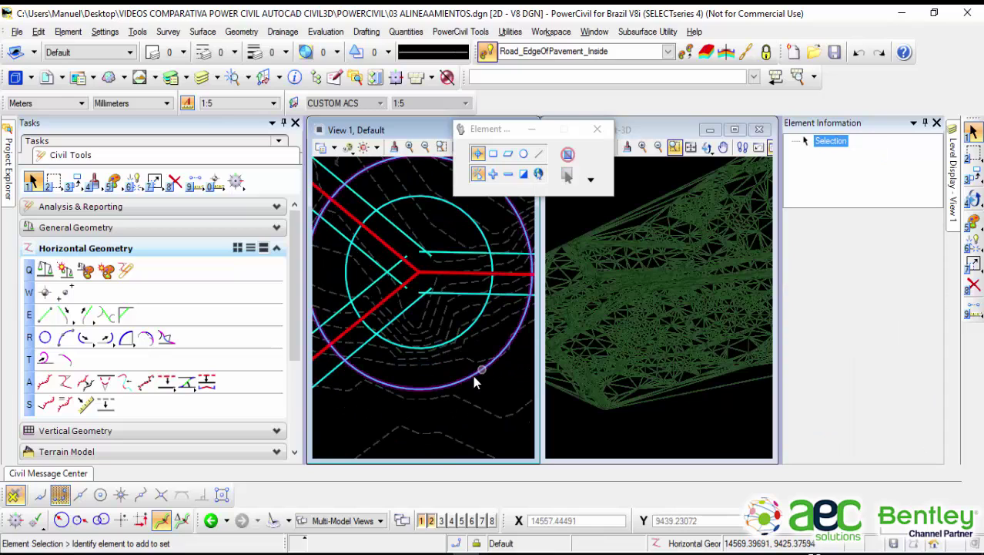
Step: Move the outer roundabout circle by its center about 34 m west and clear the selection
left_click(462, 381)
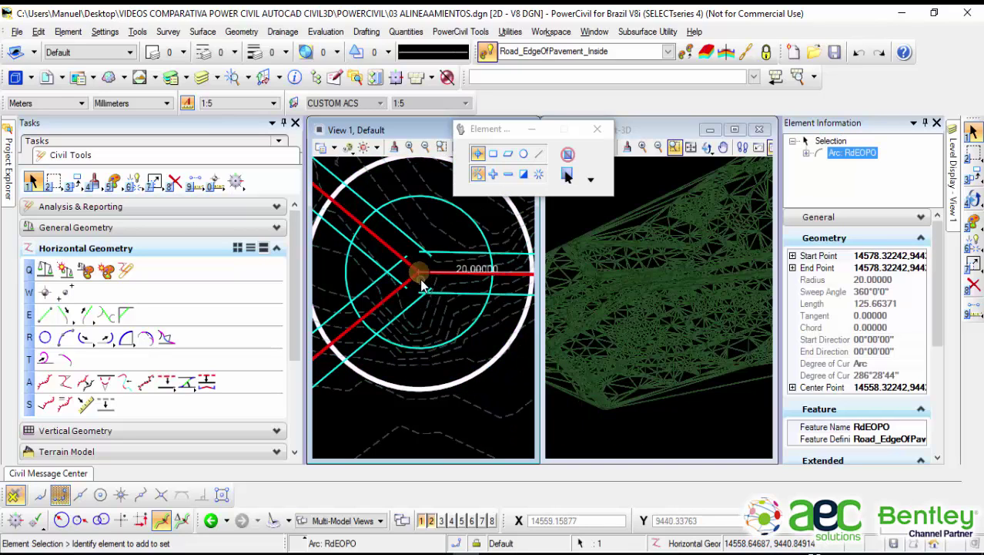
scroll(420, 282, "down", 2)
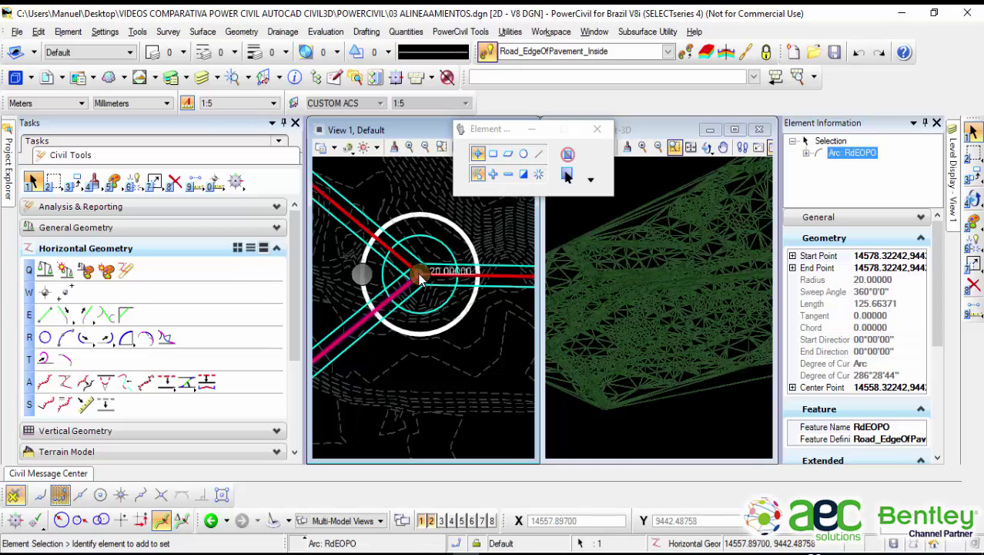
left_click_drag(420, 273, 406, 283)
middle_click_drag(391, 281, 505, 281)
left_click_drag(505, 282, 436, 270)
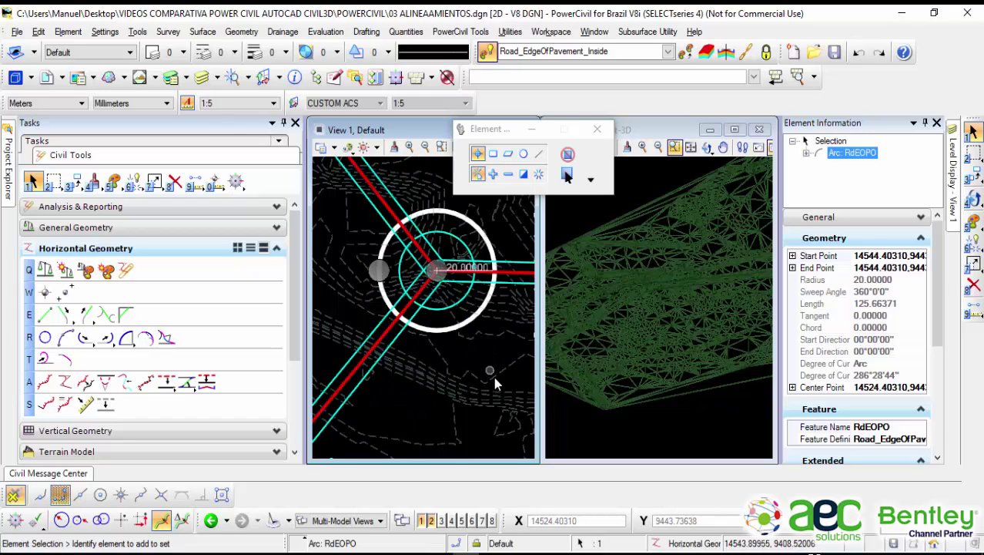
left_click(481, 354)
Step: Examine how the circles, road centerlines and pavement edges follow the relocated roundabout center
scroll(456, 268, "up", 1)
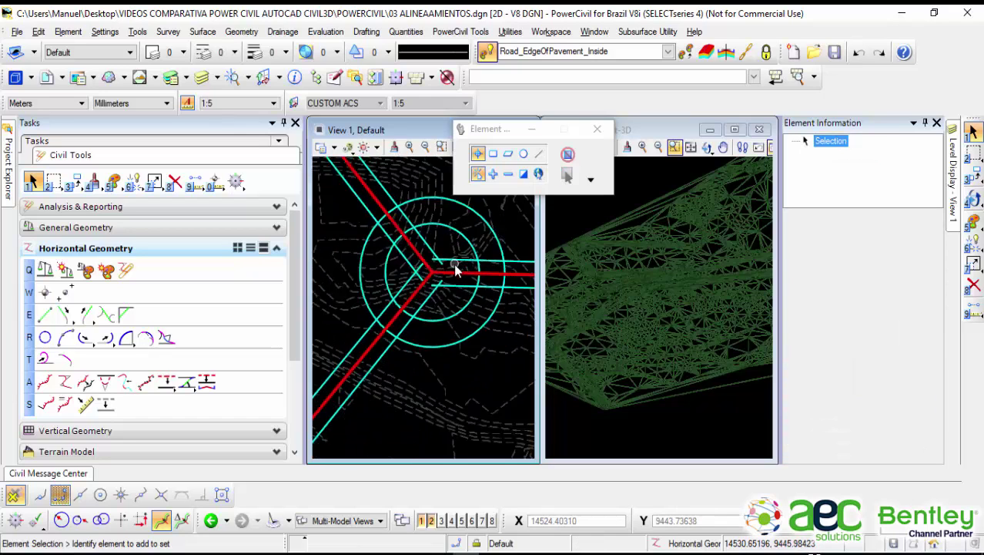
scroll(456, 268, "down", 2)
scroll(447, 353, "up", 1)
scroll(453, 313, "up", 3)
scroll(453, 313, "down", 2)
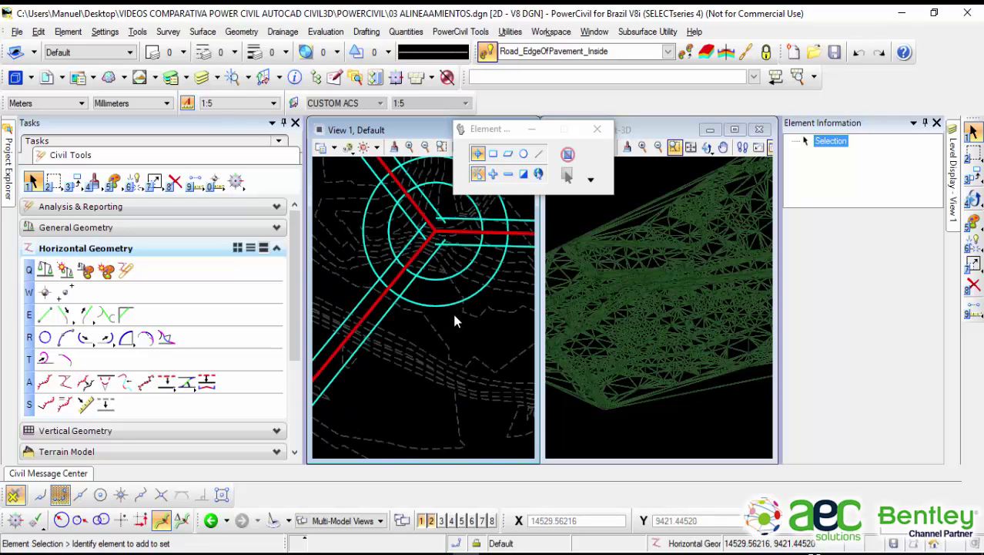
scroll(453, 313, "up", 1)
middle_click_drag(426, 210, 436, 256)
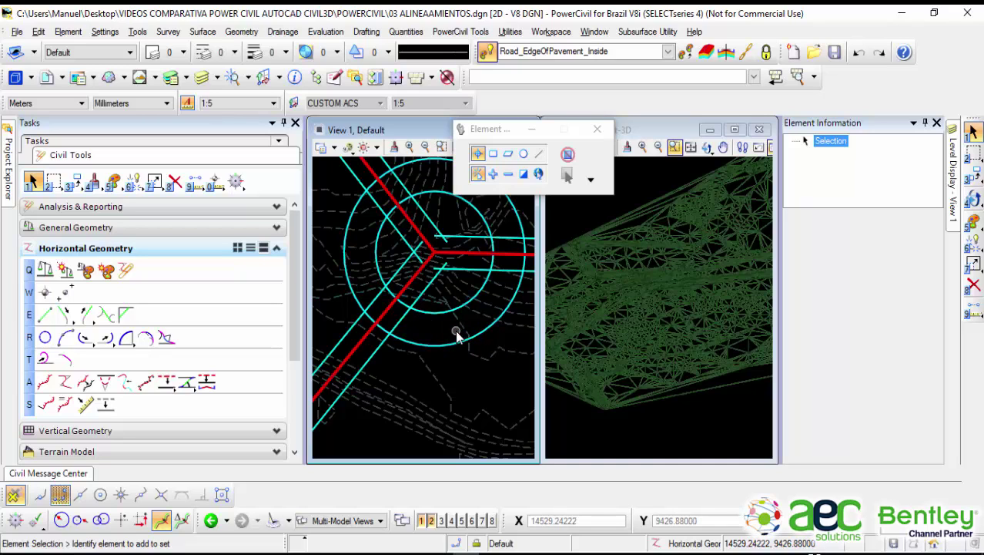
scroll(456, 334, "down", 1)
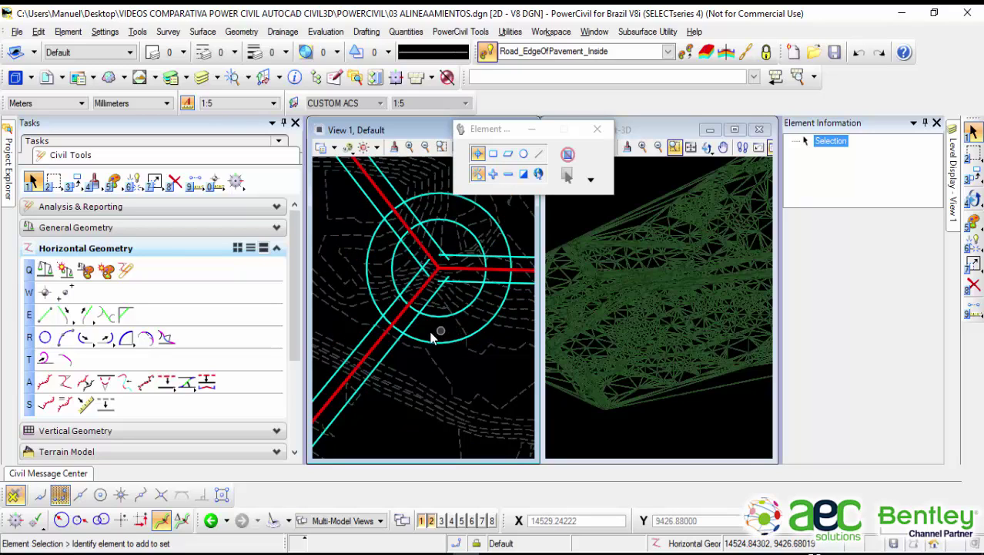
scroll(389, 339, "up", 1)
scroll(379, 323, "up", 1)
scroll(435, 275, "down", 1)
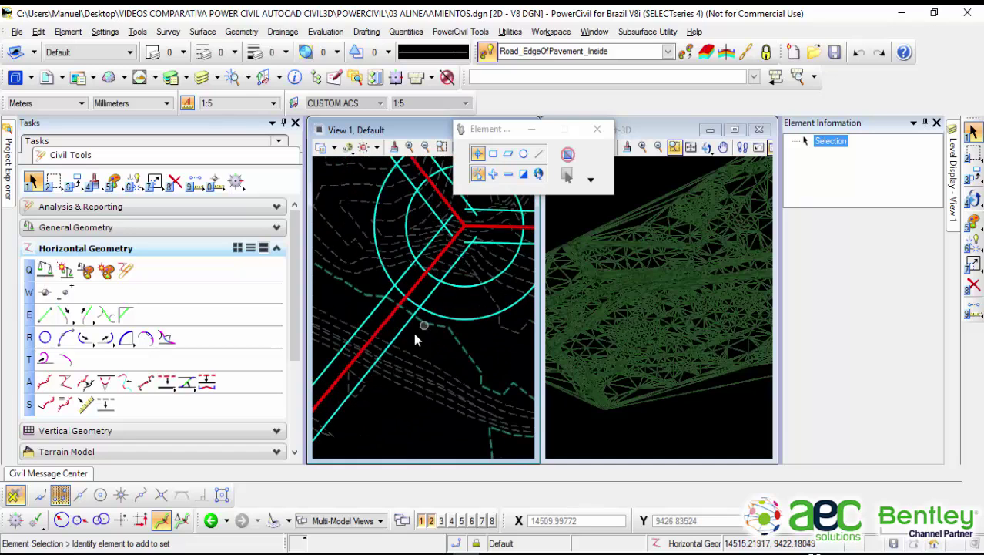
scroll(408, 345, "down", 4)
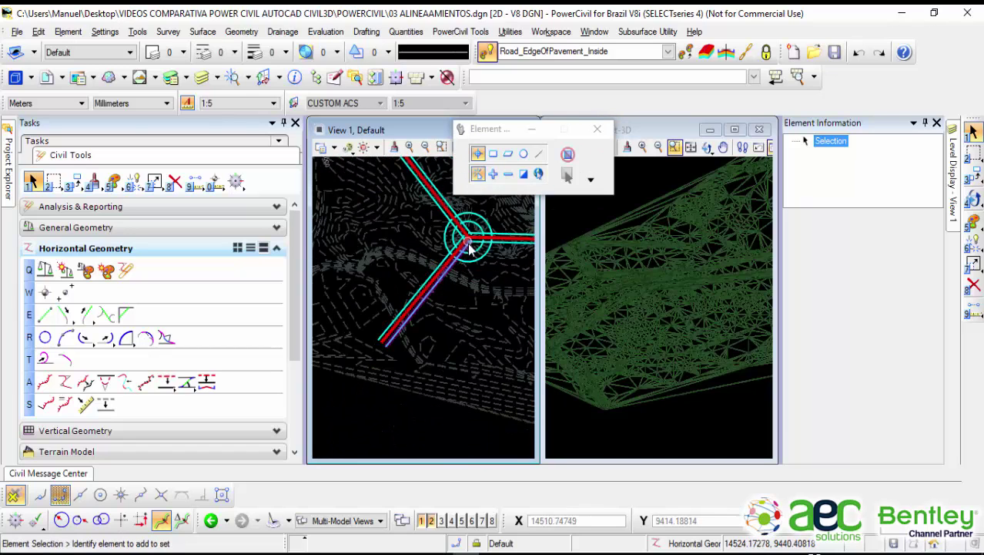
Step: Move the outer end point of the southwest centerline EJE 1 north, making the axis about 81 m long
scroll(377, 356, "up", 3)
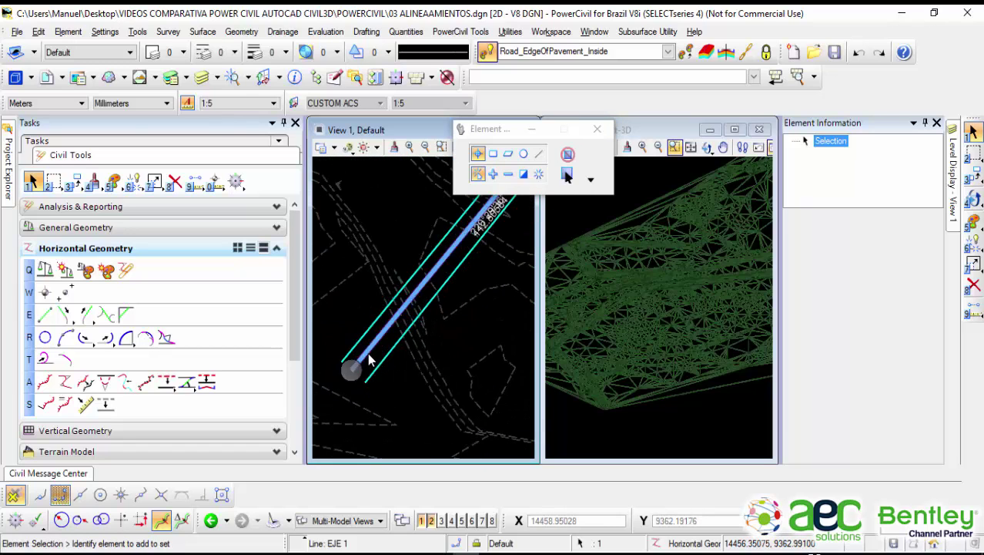
left_click(362, 366)
left_click(352, 377)
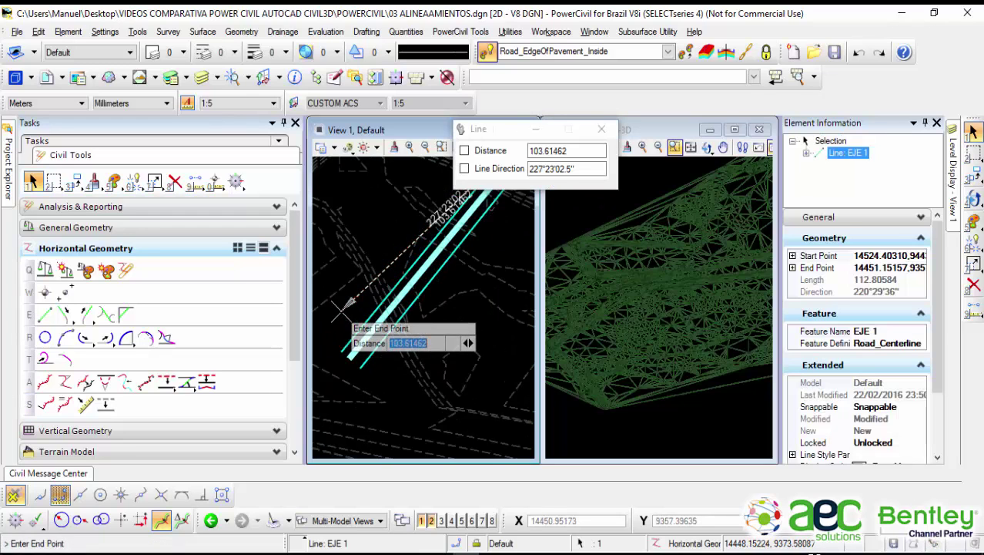
scroll(362, 362, "down", 3)
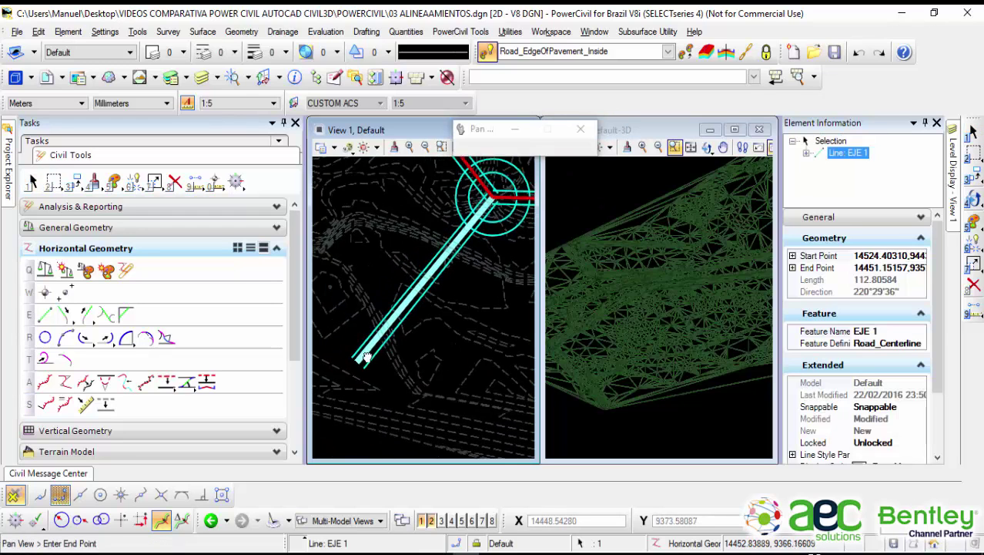
left_click(373, 303)
scroll(479, 285, "up", 2)
middle_click_drag(479, 288, 428, 376)
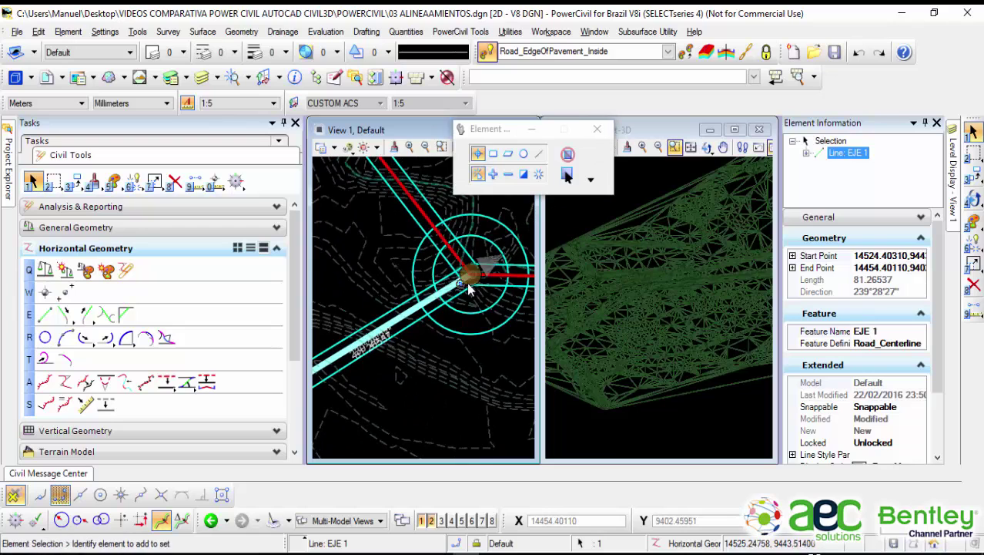
Step: Inspect the edited southwest road and the start of its southeastern pavement edge, and clear the selection
scroll(467, 285, "up", 3)
scroll(480, 302, "down", 4)
scroll(450, 342, "down", 2)
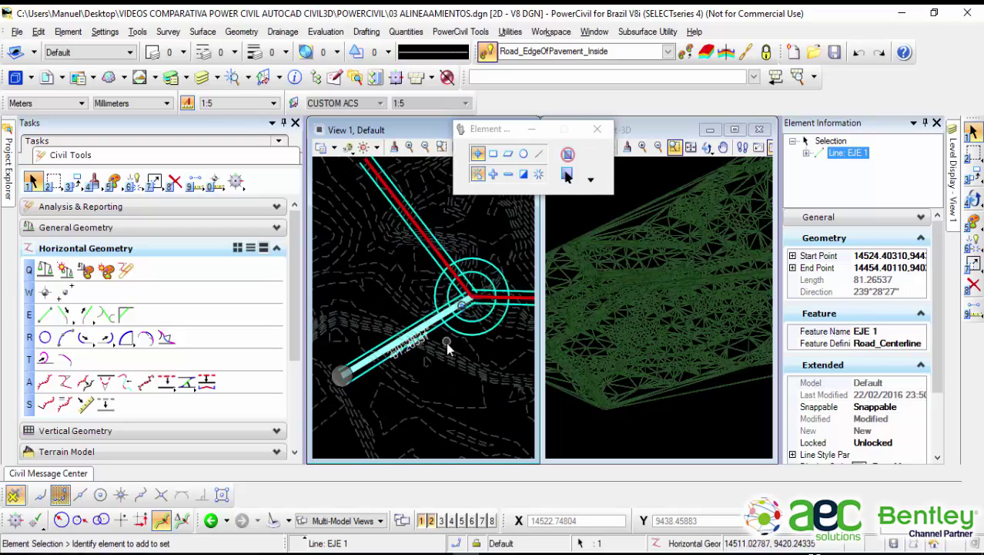
scroll(399, 362, "up", 4)
left_click(469, 329)
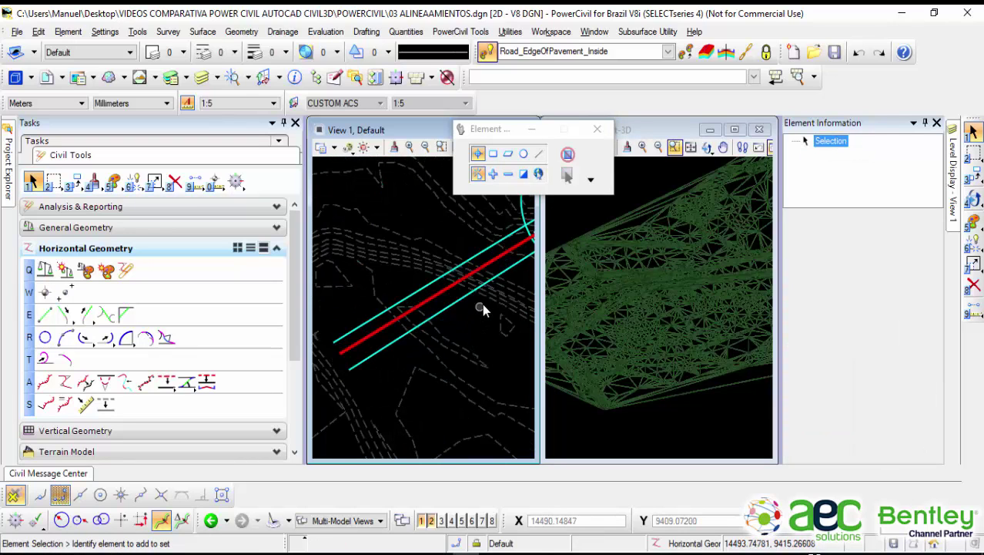
middle_click_drag(486, 301, 435, 352)
left_click(455, 317)
scroll(474, 343, "down", 2)
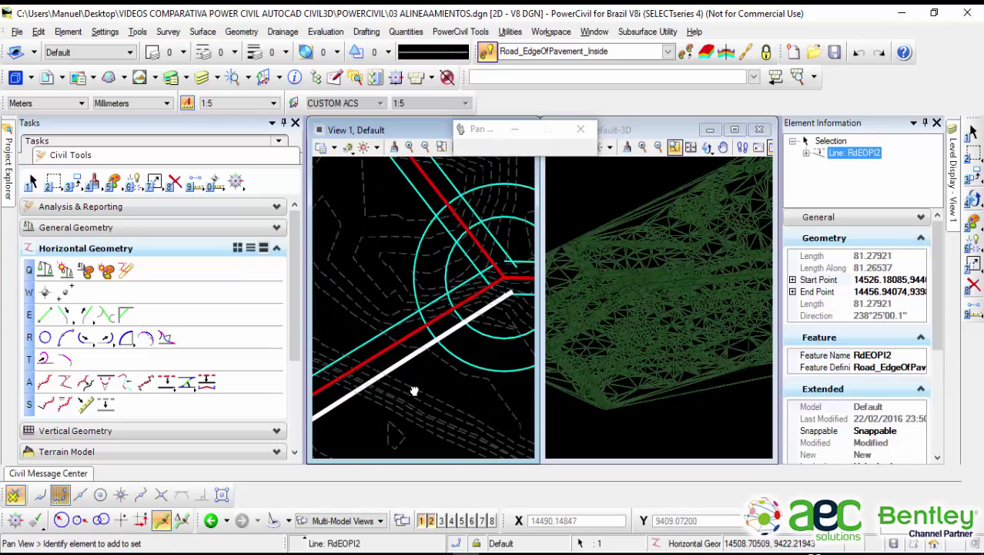
scroll(484, 316, "up", 3)
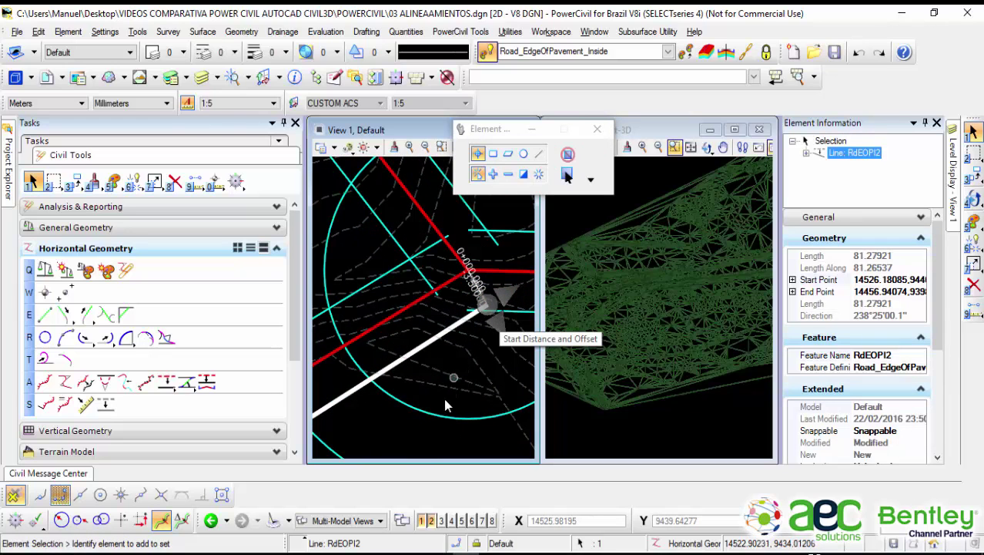
left_click(412, 434)
Step: Examine the whole roundabout layout and where the east road's southern pavement edge meets the outer circle
scroll(414, 400, "down", 4)
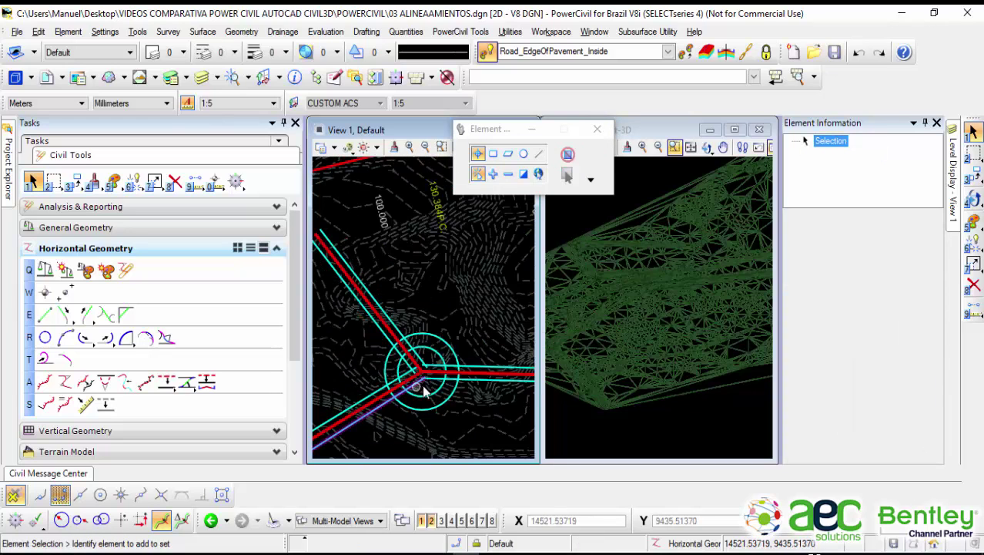
scroll(445, 375, "down", 2)
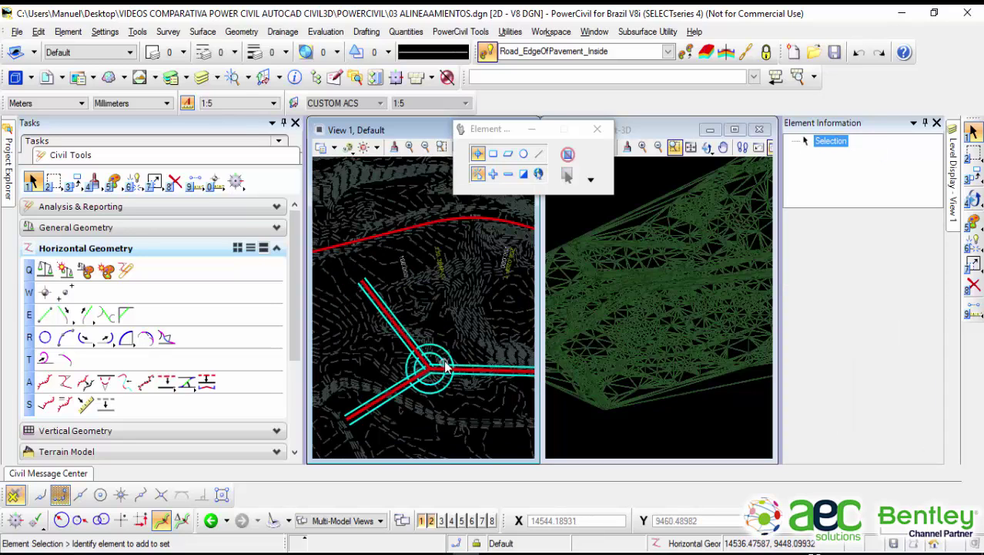
middle_click_drag(433, 301, 433, 253)
scroll(470, 337, "down", 2)
mouse_move(468, 336)
middle_mouse_down()
mouse_move(408, 331)
mouse_move(486, 343)
middle_mouse_up()
scroll(440, 351, "up", 4)
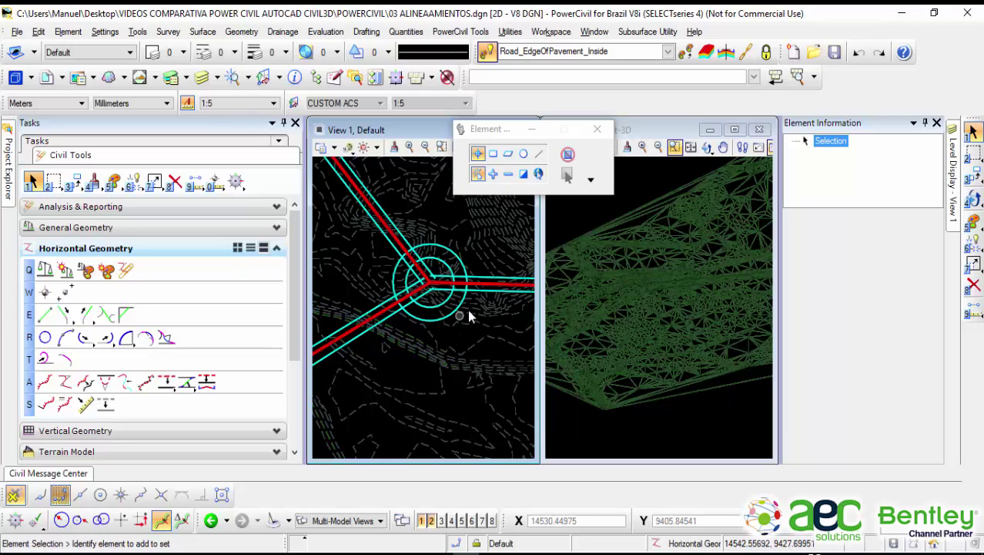
middle_click_drag(478, 313, 460, 315)
scroll(460, 315, "up", 3)
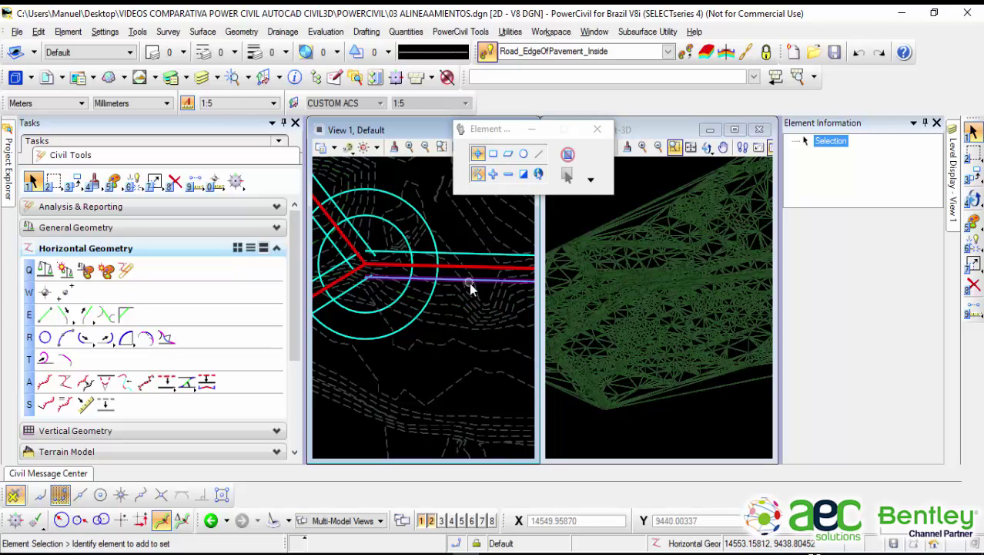
mouse_move(471, 289)
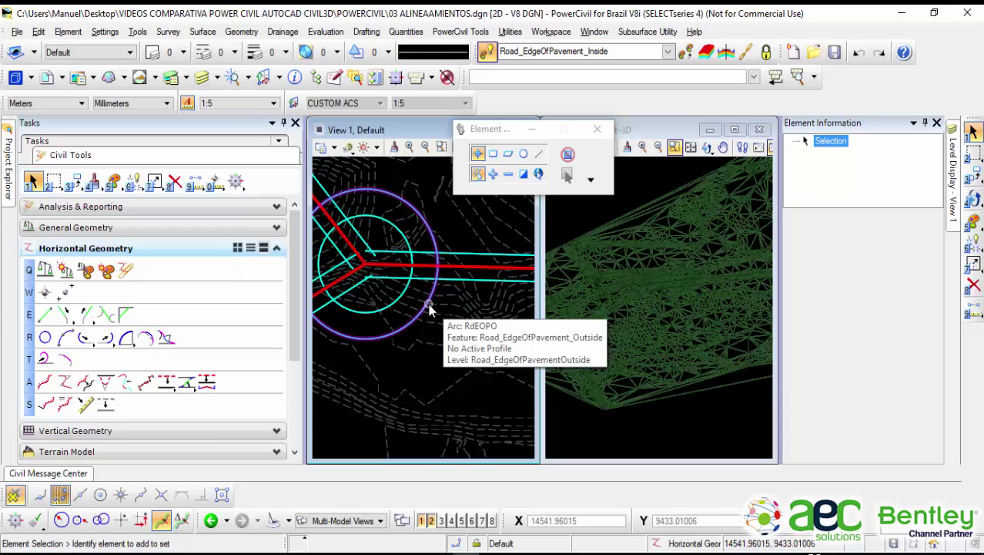
Step: Start a Simple Arc between the east road's southern pavement edge and the outer roundabout circle
left_click(127, 339)
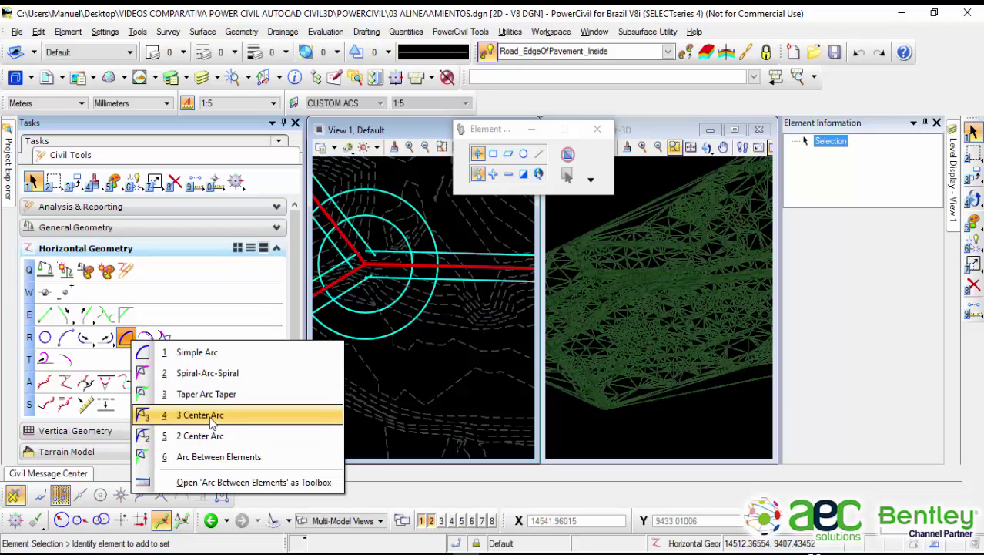
left_click(197, 354)
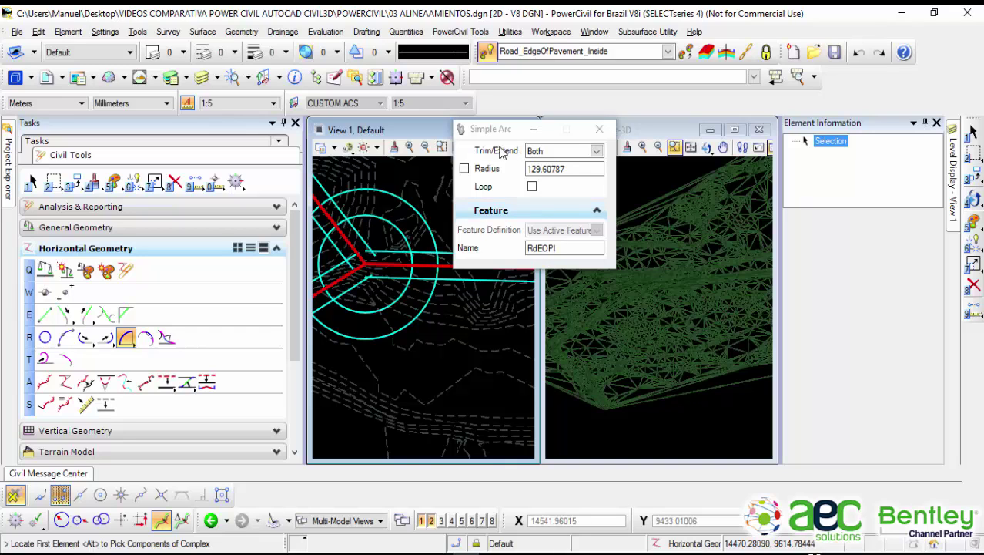
left_click_drag(509, 137, 626, 177)
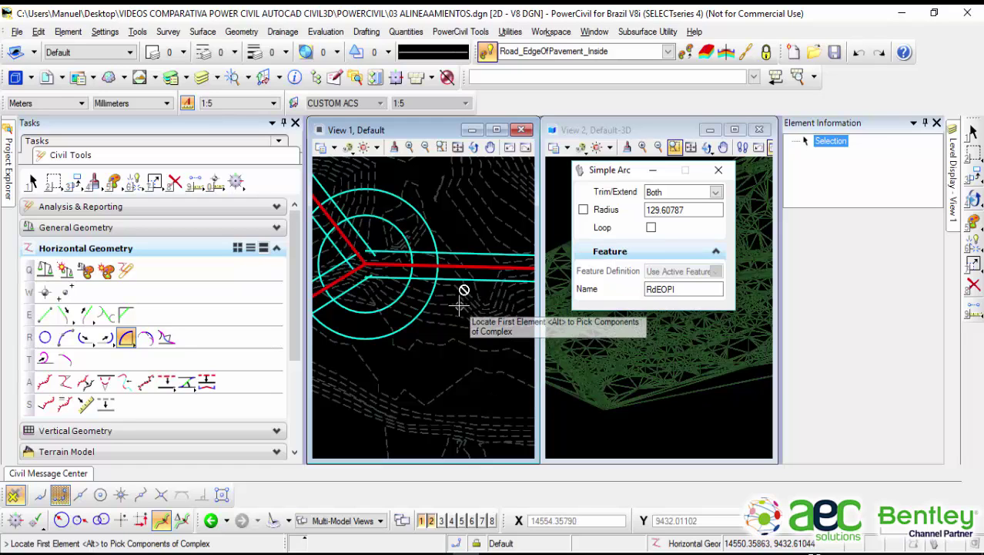
scroll(460, 291, "up", 2)
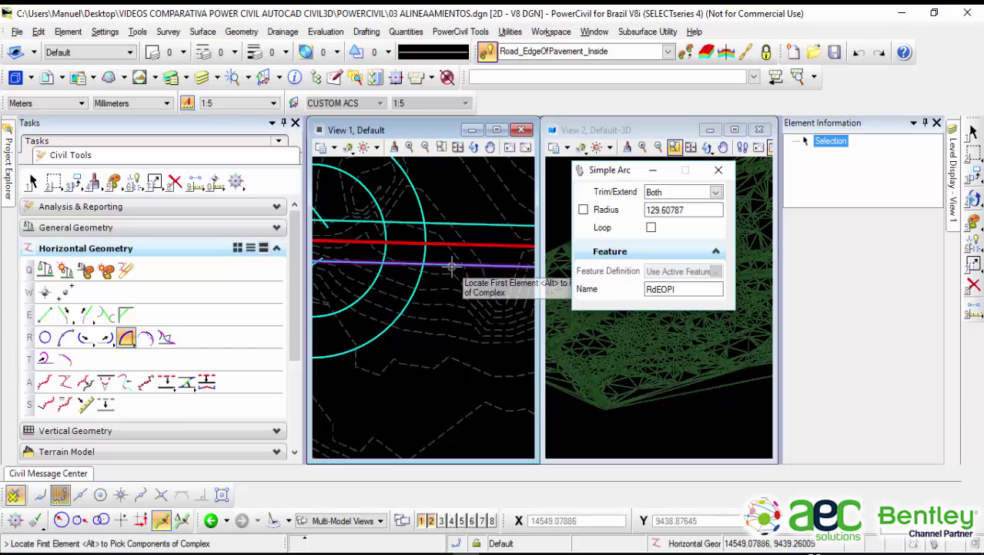
left_click(450, 265)
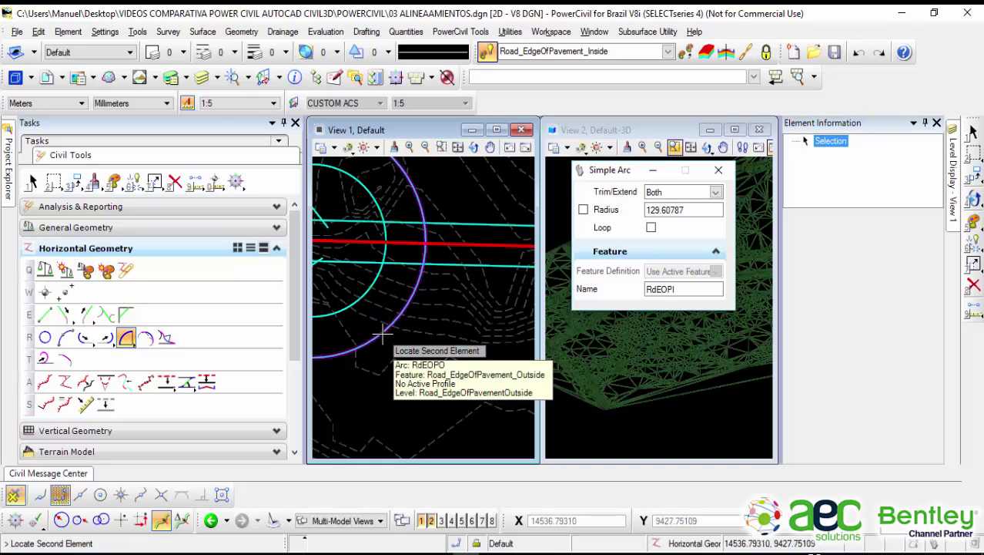
left_click(382, 333)
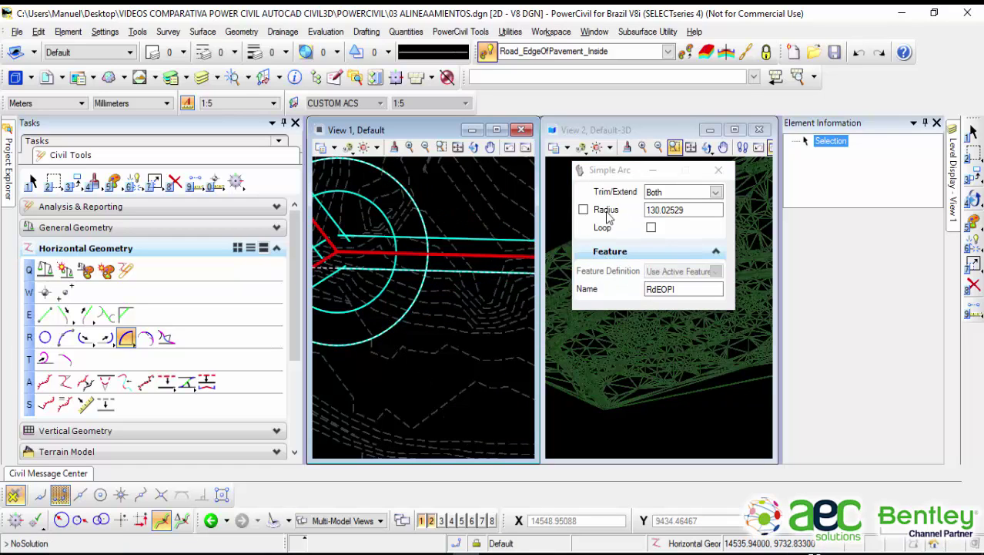
Step: Lock the arc's radius at 20 m, place it in the outer corner southeast of the roundabout, and set Trim/Extend to Back
left_click(703, 210)
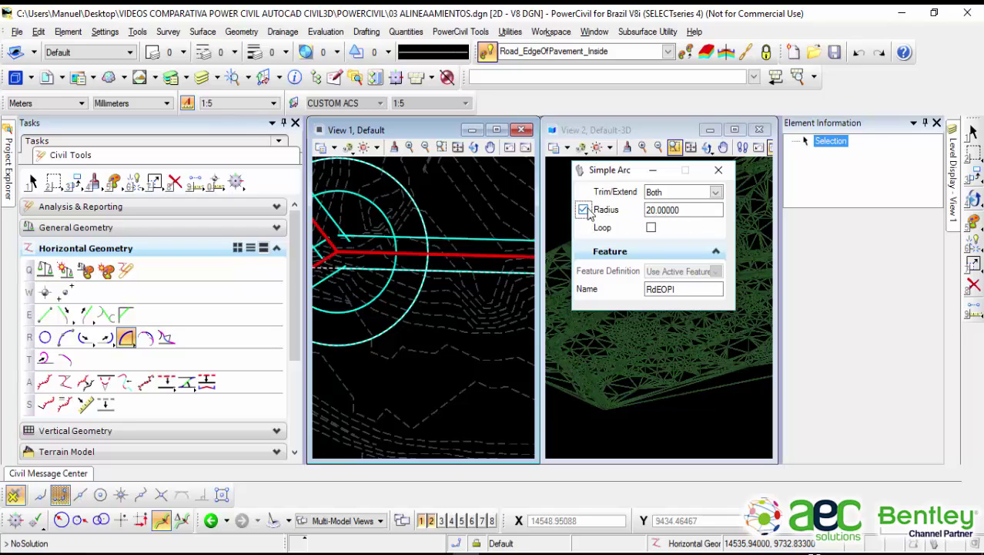
scroll(463, 312, "down", 2)
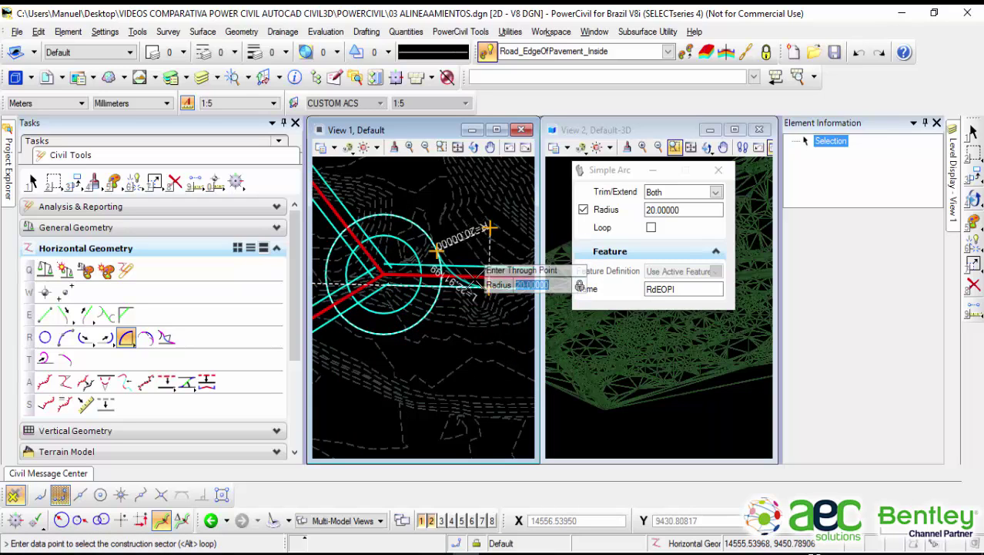
scroll(472, 289, "up", 1)
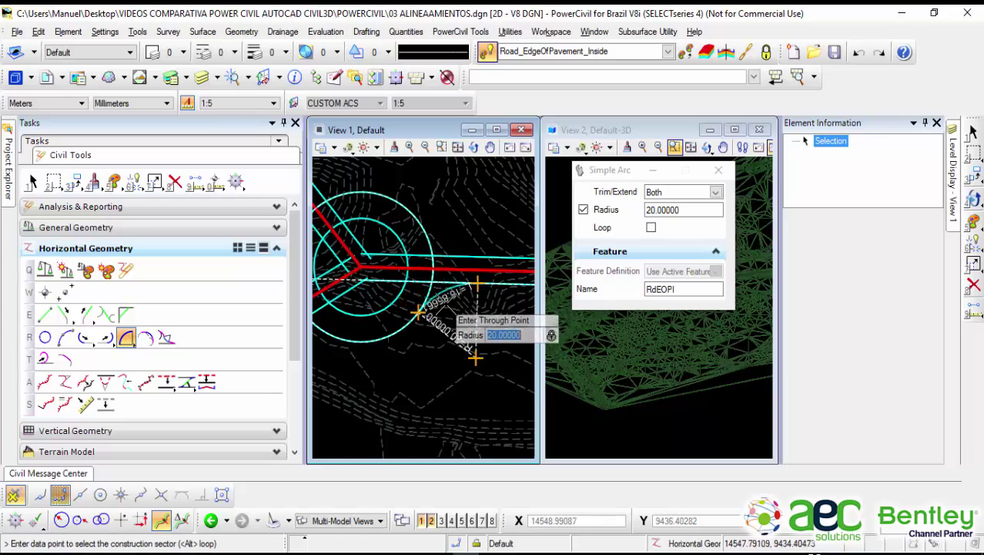
scroll(445, 306, "up", 1)
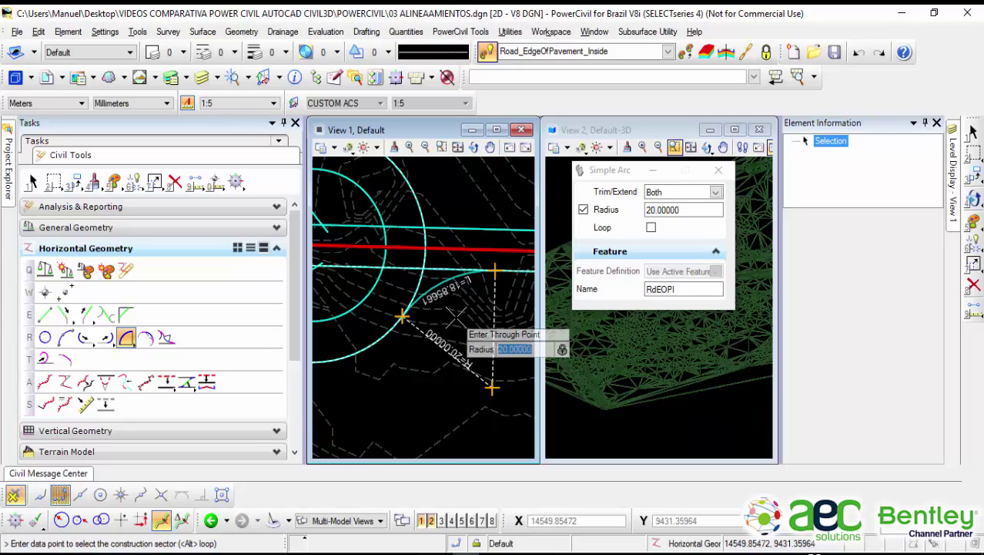
left_click(456, 315)
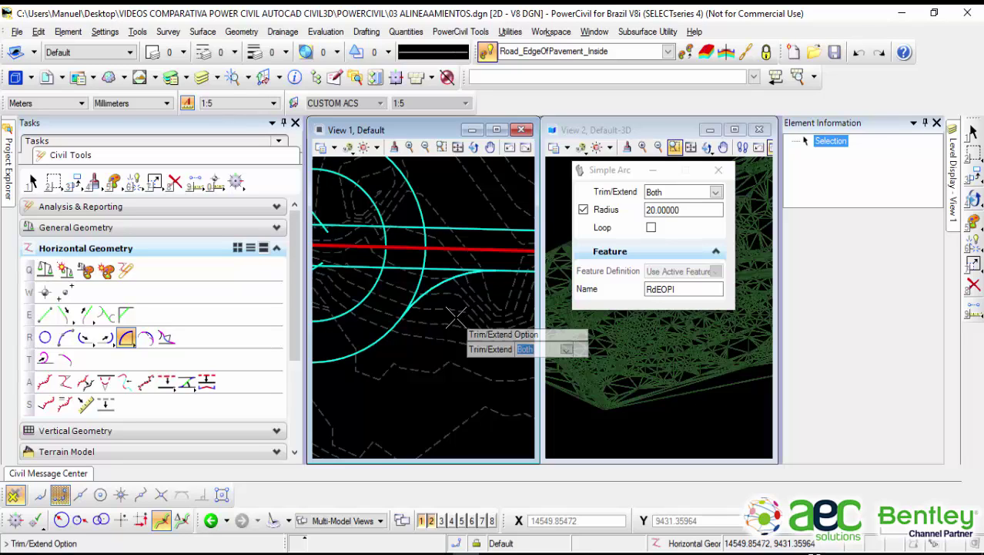
scroll(455, 317, "down", 1)
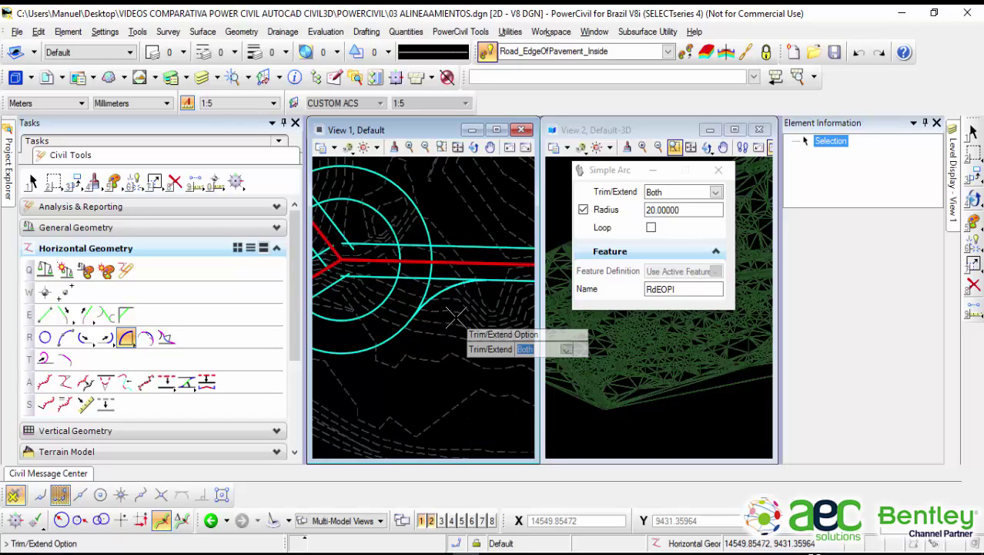
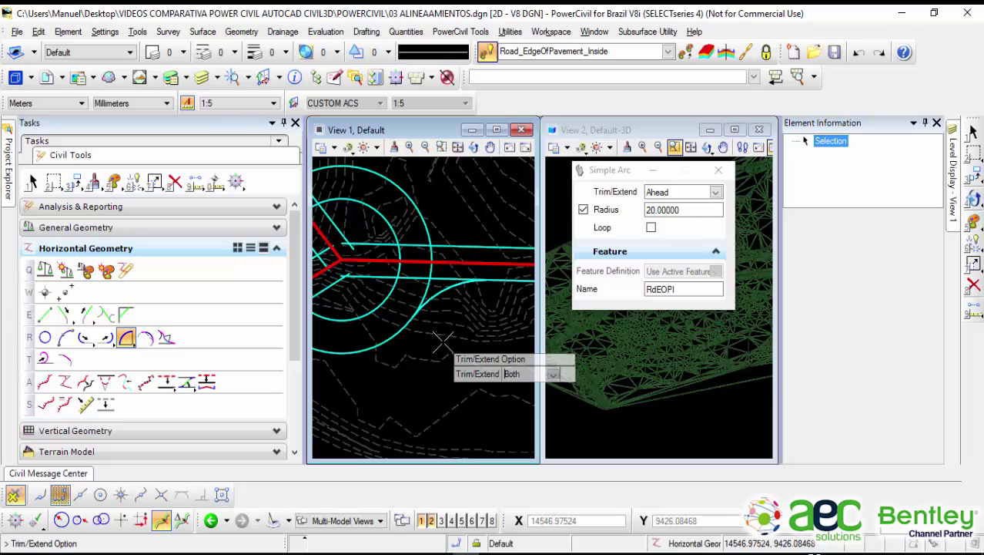
key("Down")
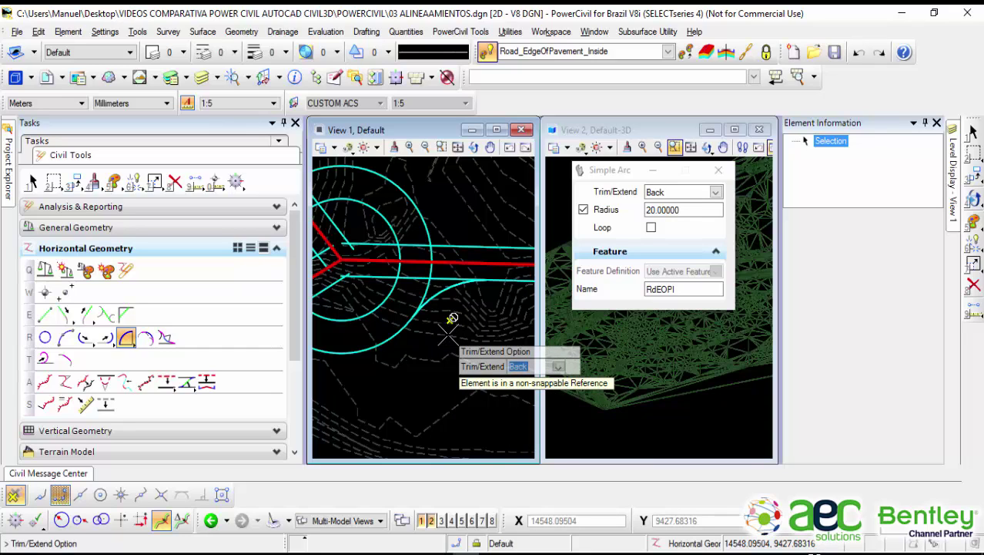
left_click_drag(582, 170, 473, 169)
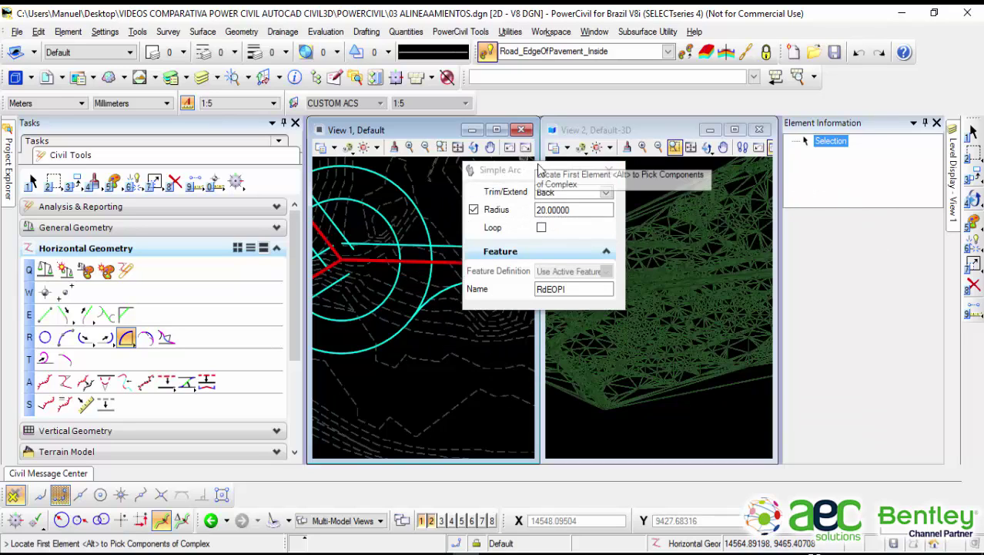
left_click(973, 133)
left_click(972, 133)
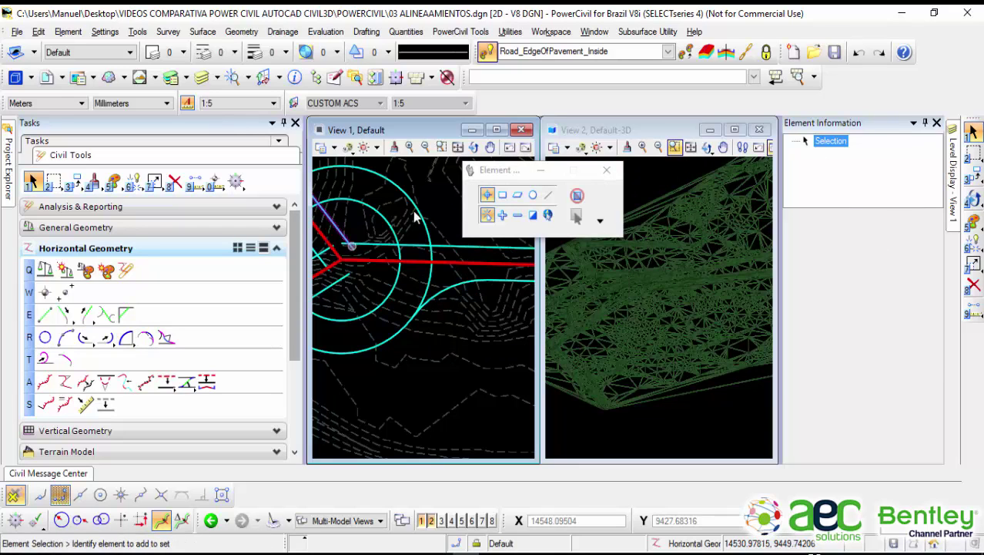
Step: Select the new fillet arc between the outer circle and the east road's southern edge to view its properties
left_click_drag(585, 171, 668, 102)
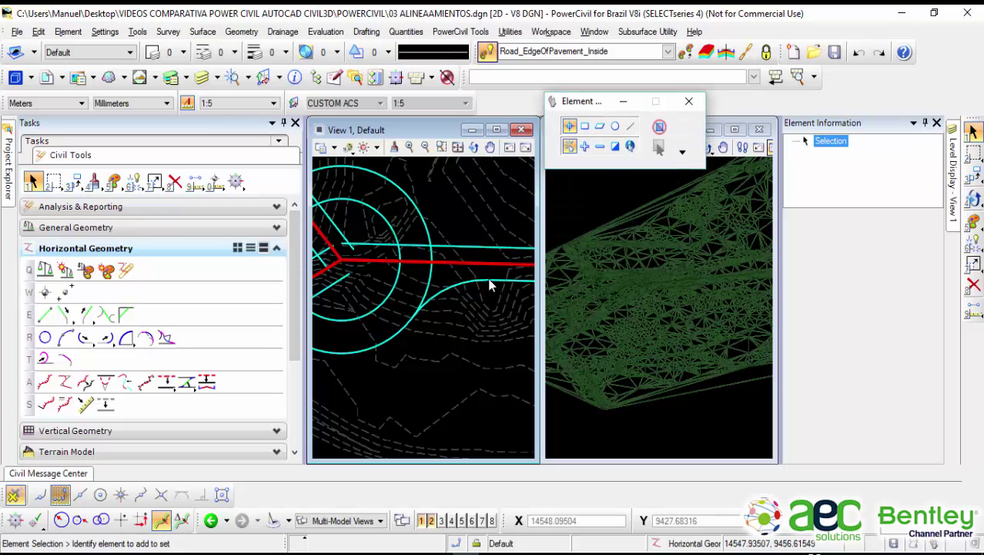
scroll(450, 305, "up", 2)
scroll(431, 256, "up", 2)
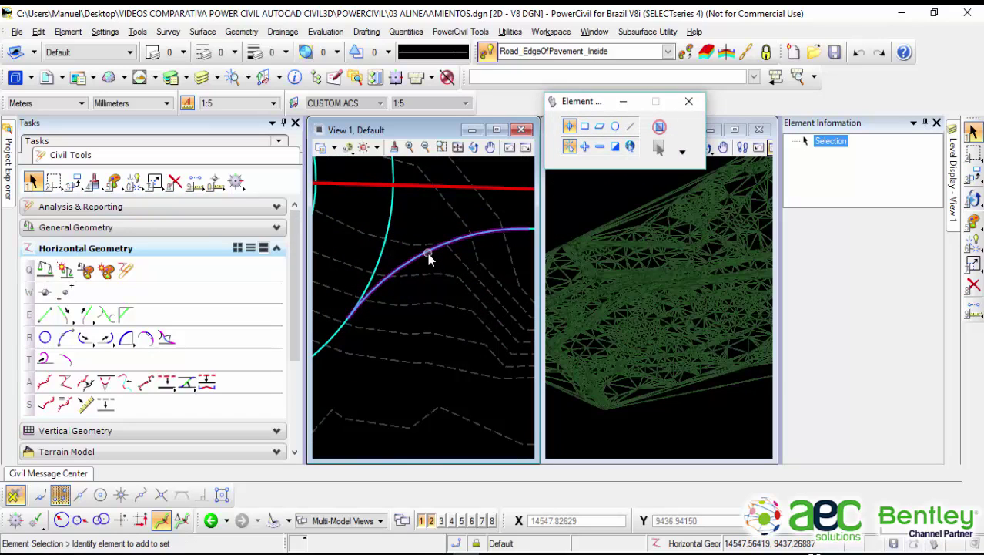
left_click(429, 260)
scroll(443, 330, "down", 2)
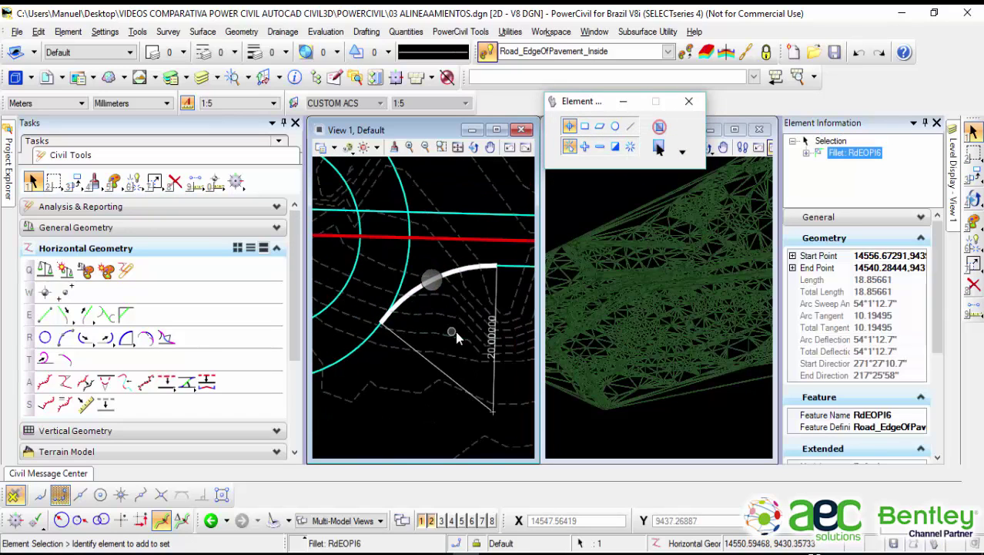
scroll(459, 332, "up", 1)
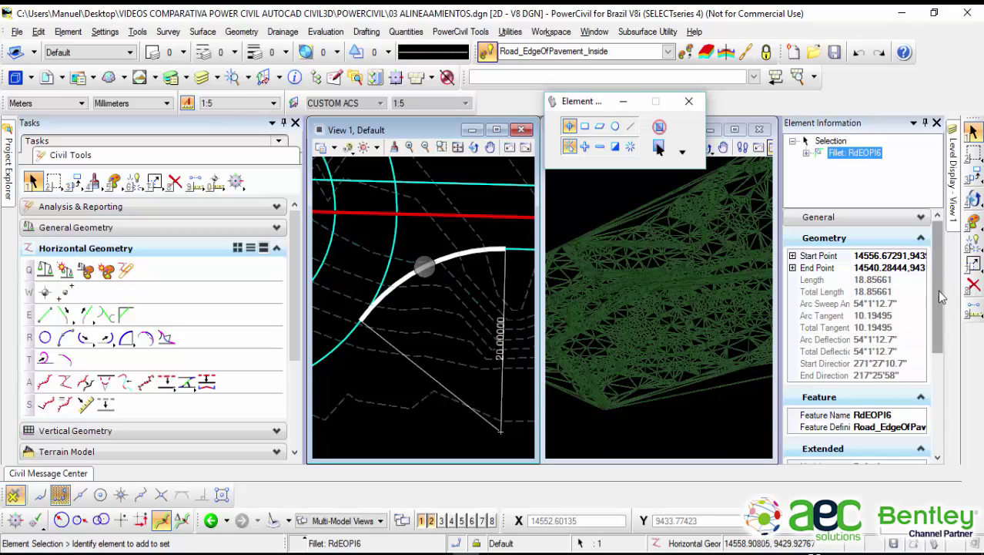
Step: Collapse the fillet's Geometry, Feature and Extended properties and inspect its Back Transition and Ahead Transition settings
left_click(921, 238)
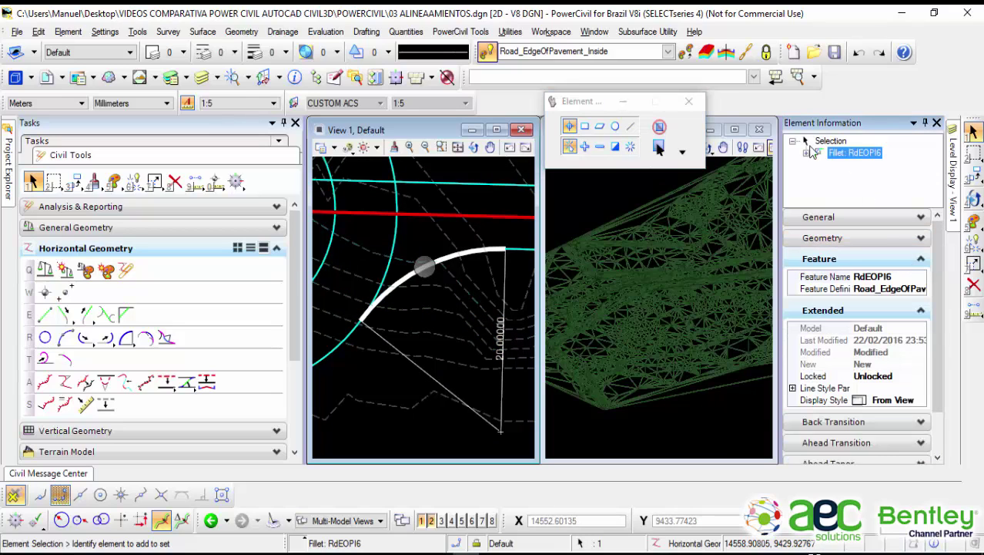
left_click(922, 259)
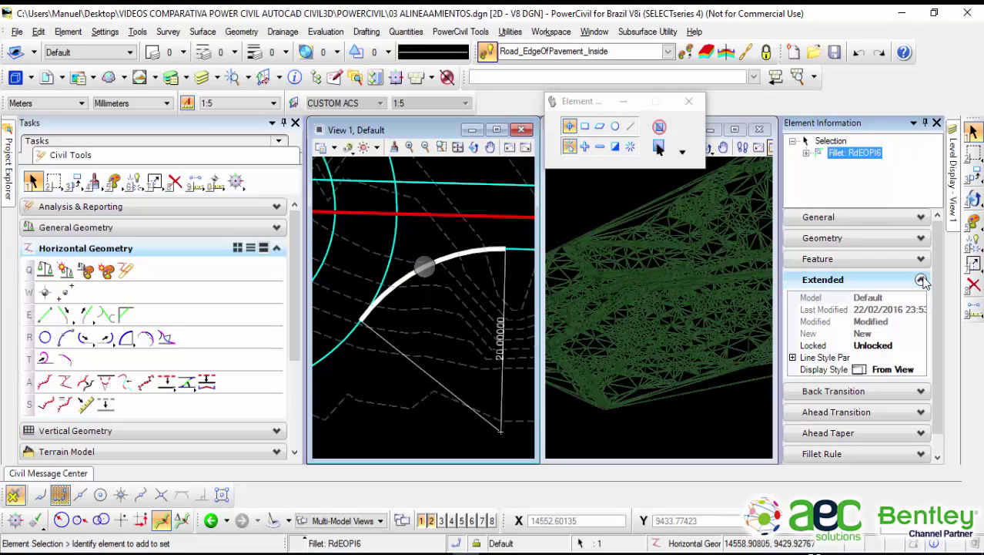
left_click(921, 279)
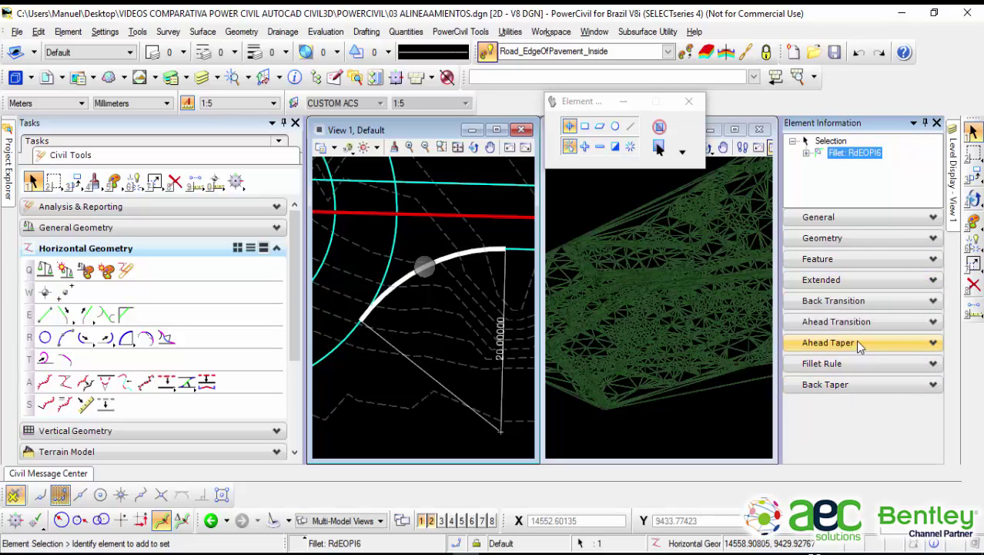
left_click(860, 302)
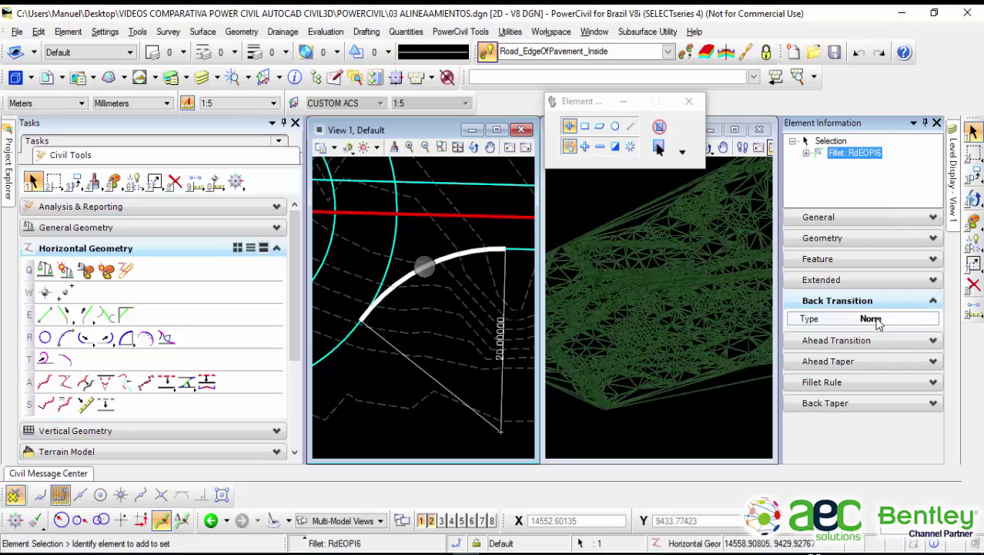
left_click(872, 300)
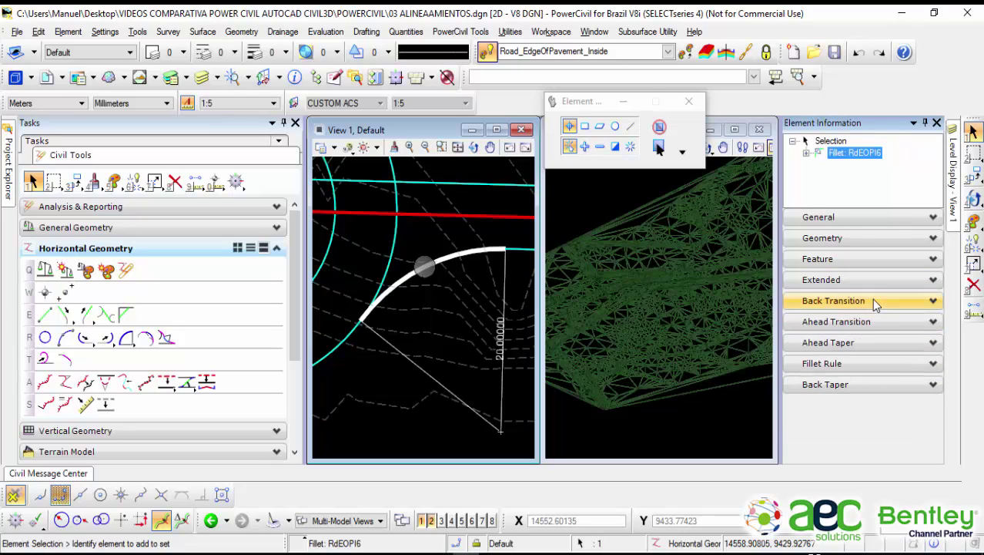
left_click(872, 322)
left_click(869, 322)
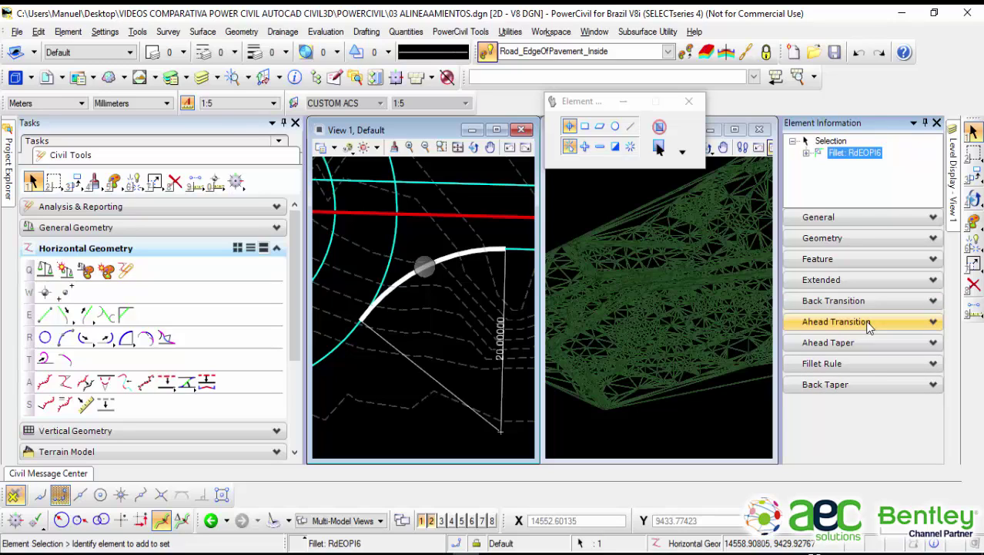
Step: Inspect the fillet's Fillet Rule properties, collapse them, and deselect the arc
left_click(854, 363)
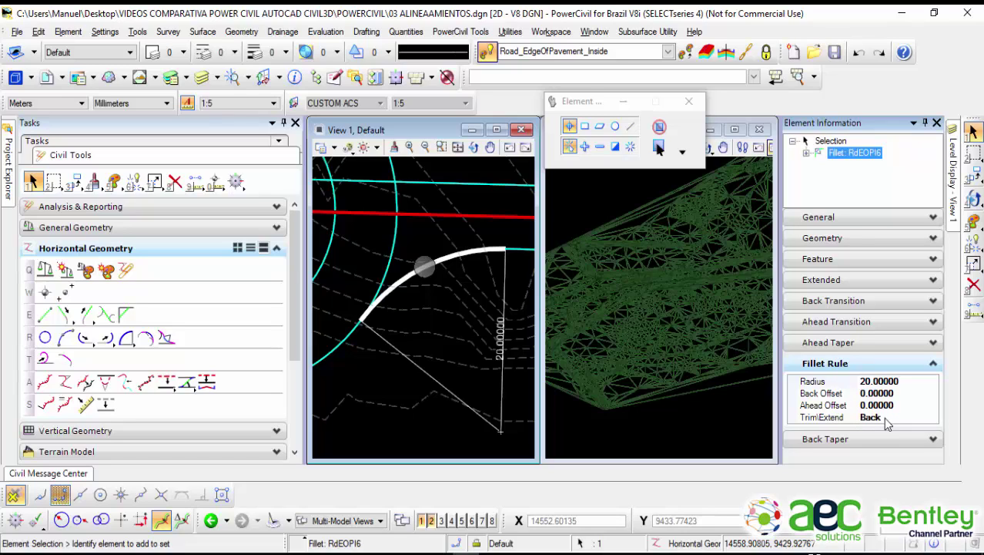
left_click(932, 363)
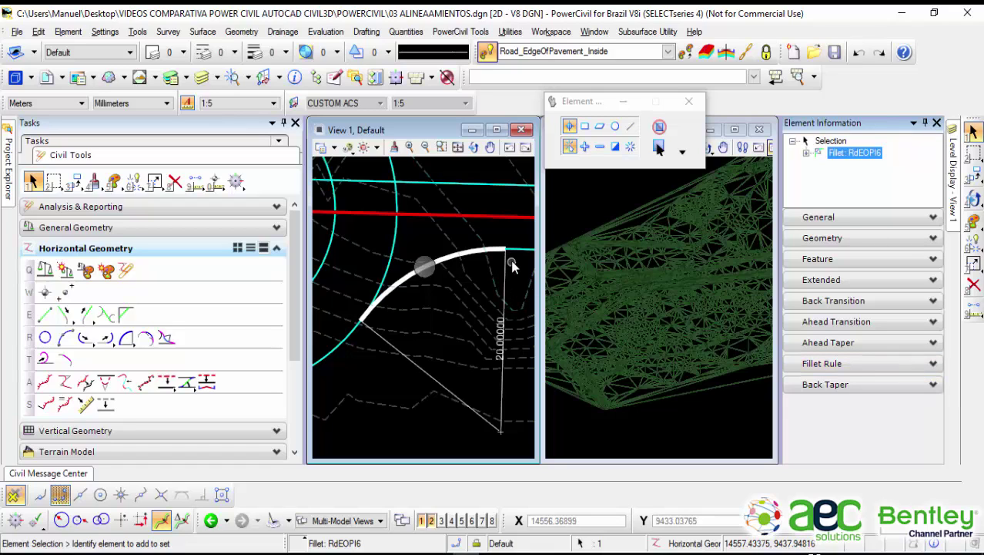
scroll(497, 266, "down", 1)
left_click(426, 409)
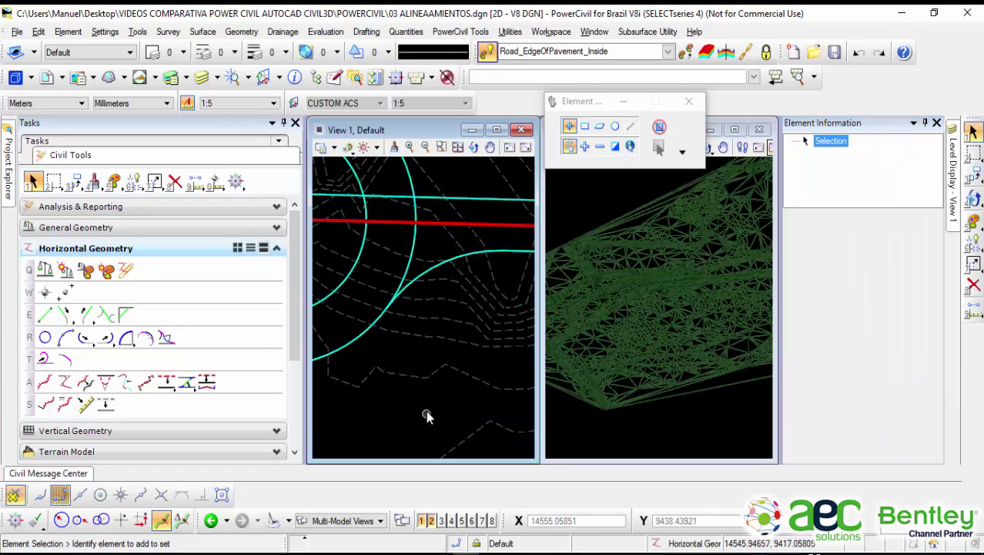
Step: Set the radius of the fillet between the outer circle and the east road's southern edge to 30 m, and deselect it
middle_click_drag(482, 292, 453, 341)
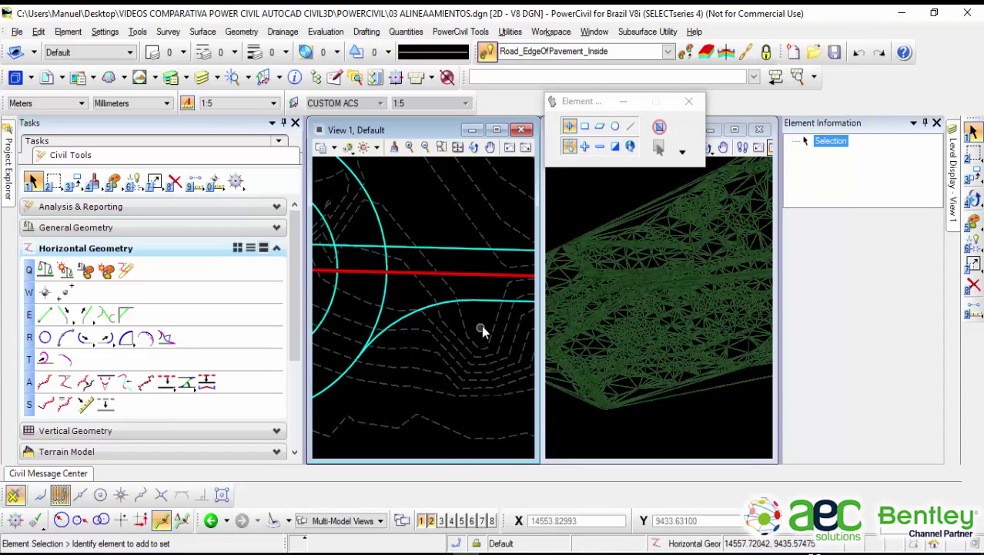
scroll(491, 303, "down", 1)
scroll(493, 308, "down", 1)
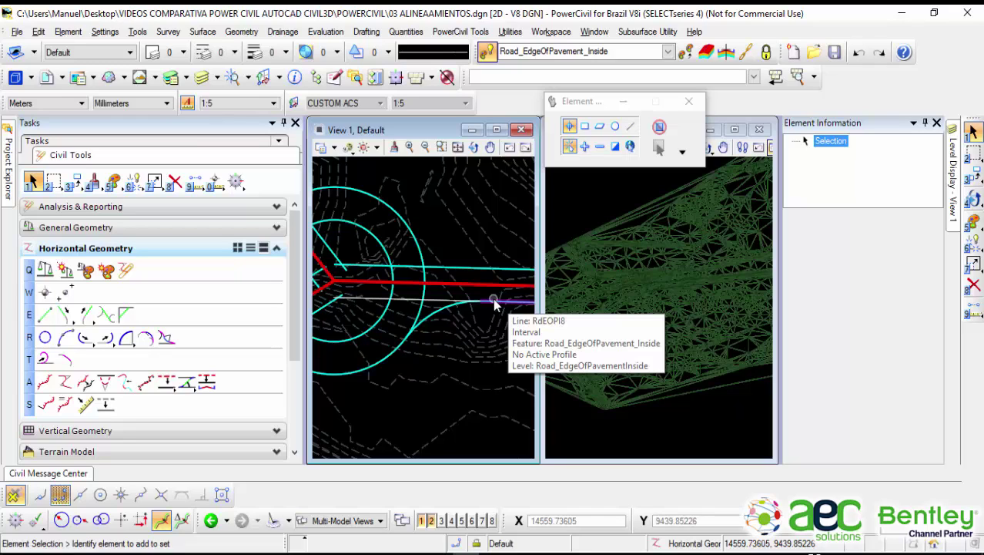
scroll(493, 304, "up", 1)
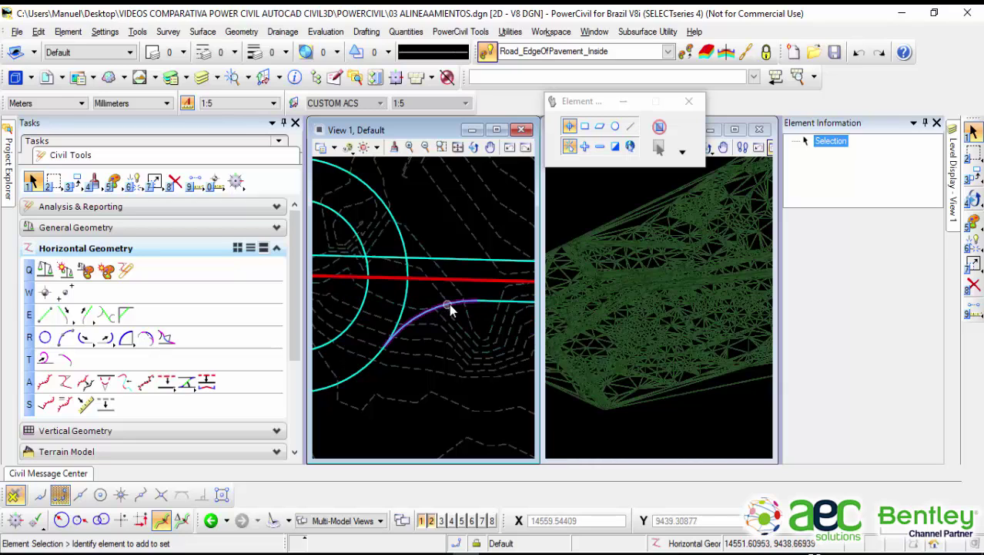
scroll(435, 308, "up", 2)
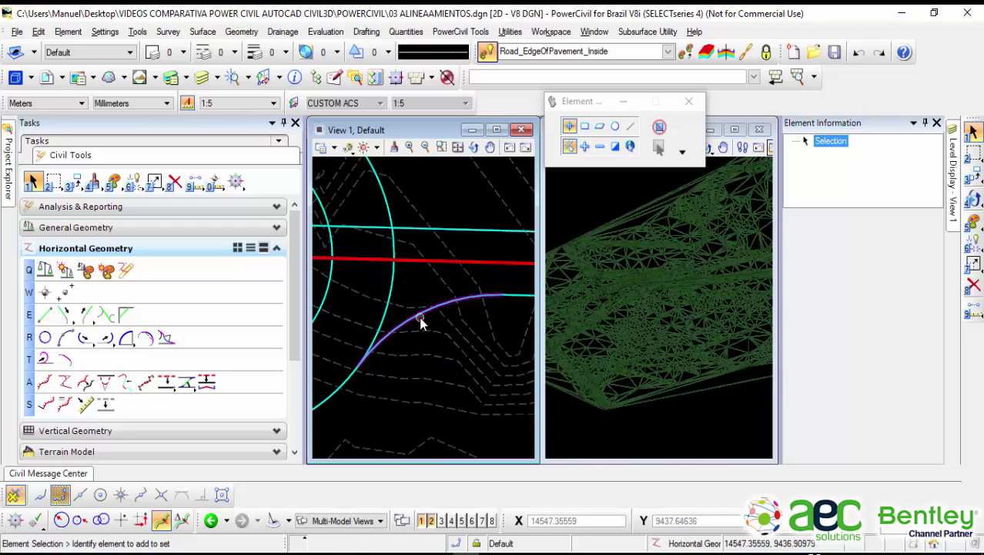
left_click(421, 322)
left_click(497, 312)
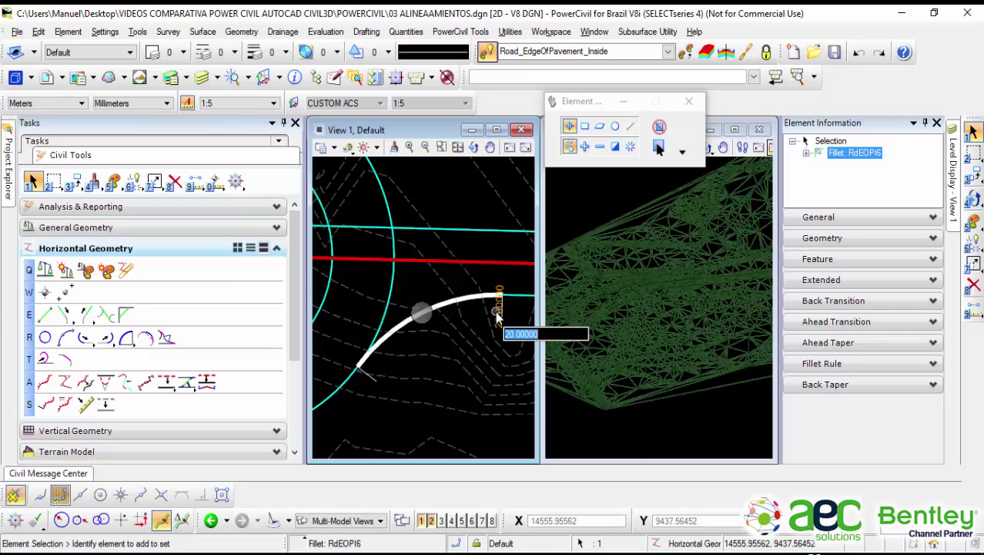
type("30")
key("Return")
scroll(394, 310, "down", 4)
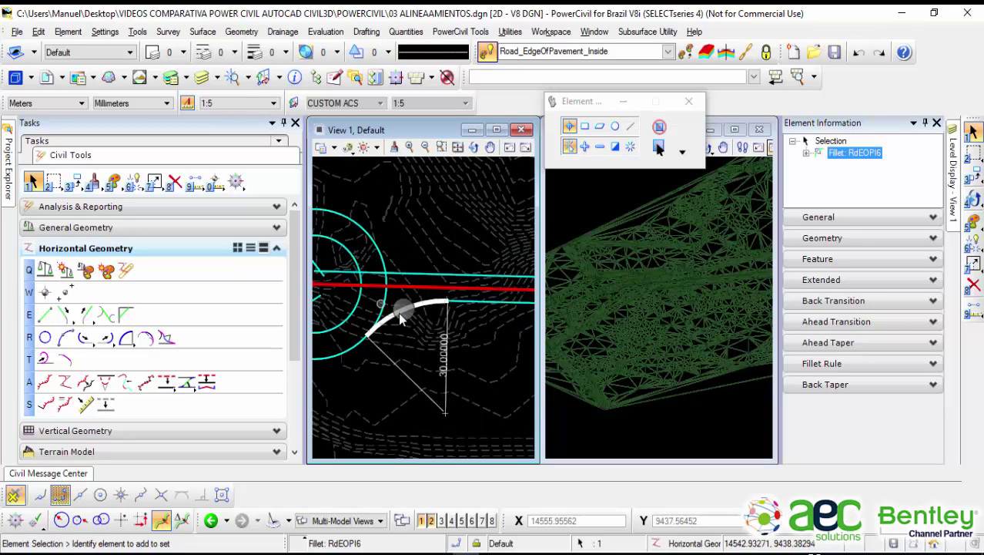
scroll(477, 319, "up", 2)
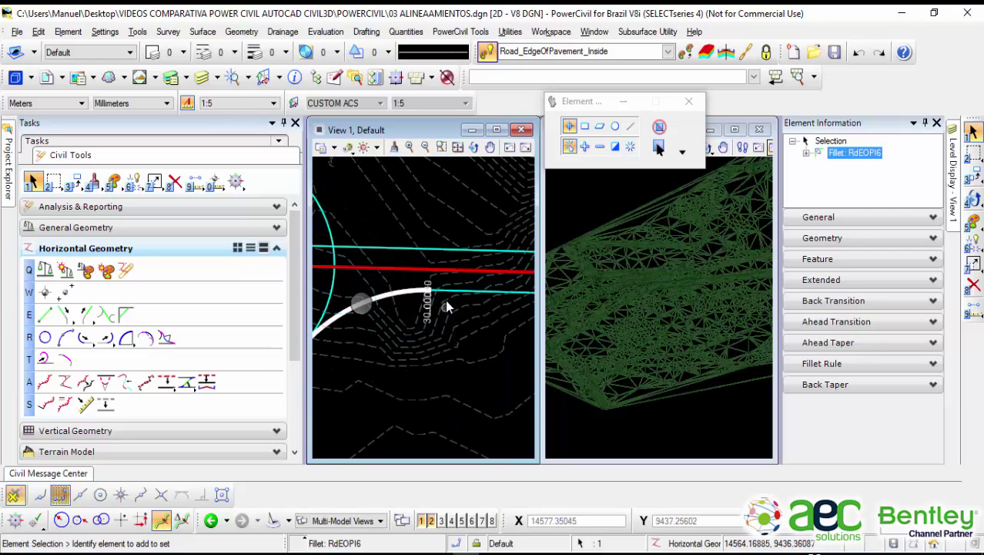
scroll(445, 300, "up", 3)
left_click(373, 319)
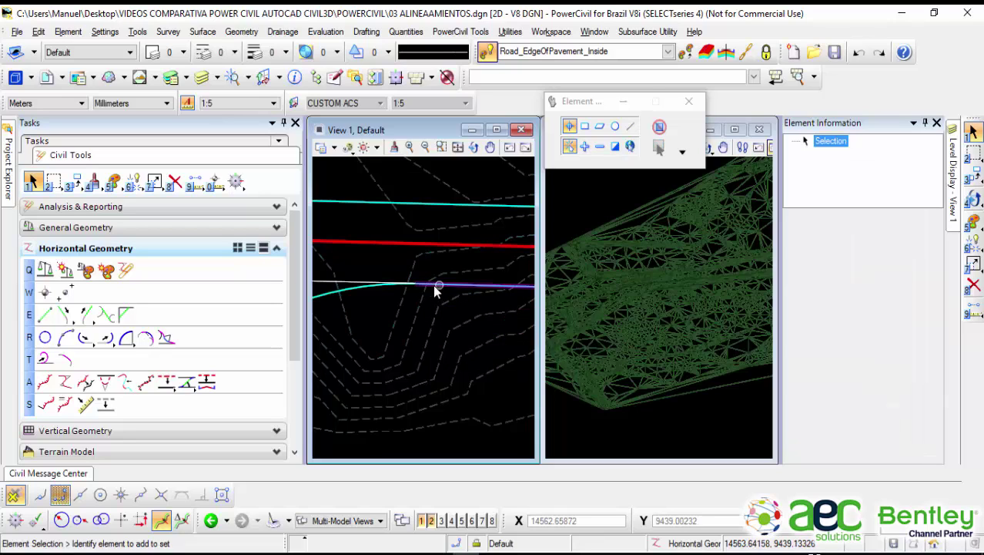
Step: Select the east road's axis and shorten its free end along the line to about X 14664.87
mouse_move(433, 286)
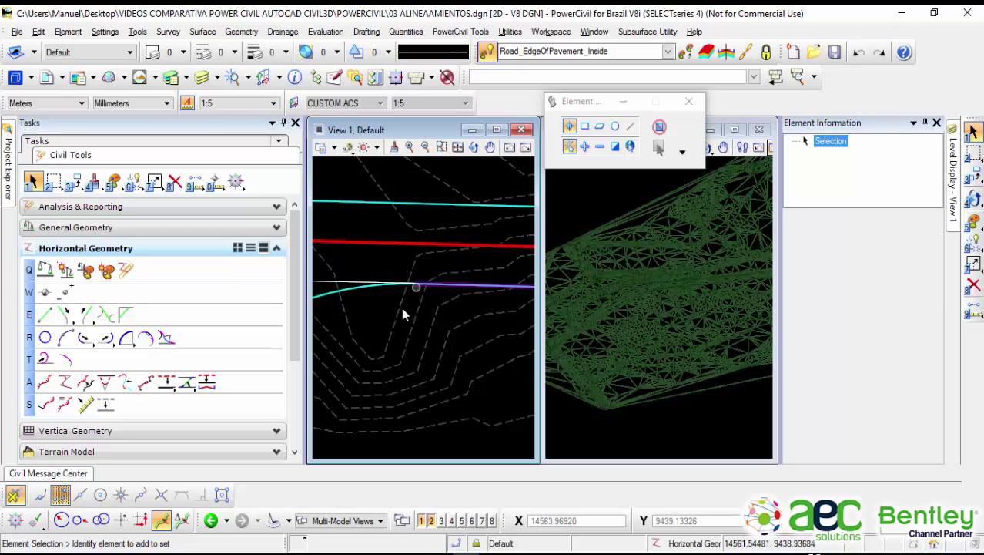
scroll(424, 373, "down", 4)
scroll(409, 328, "down", 4)
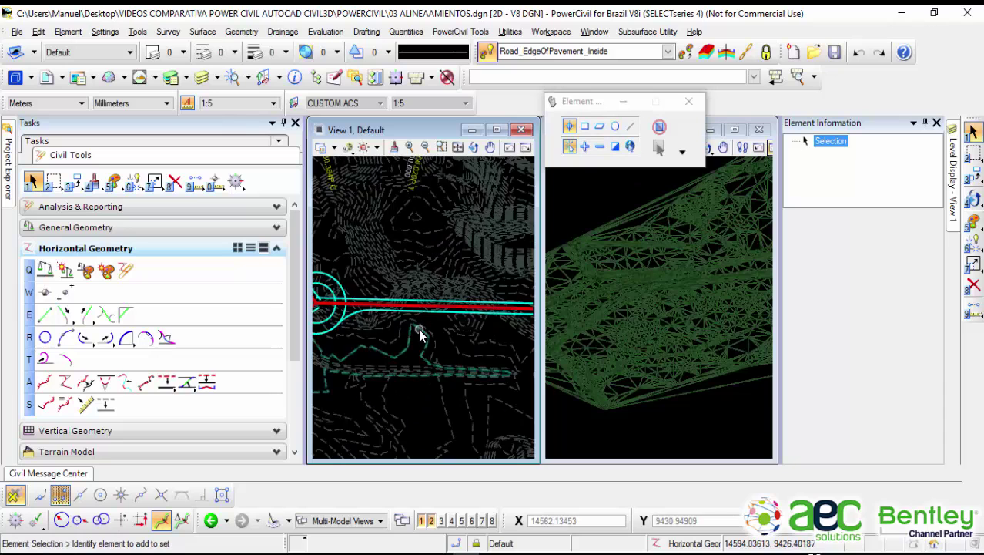
scroll(455, 329, "up", 3)
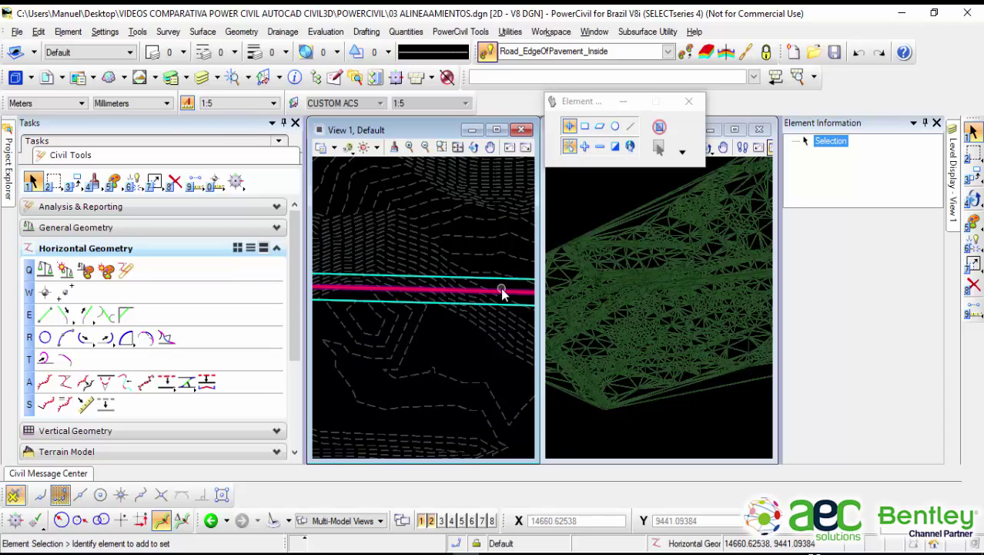
left_click(501, 289)
scroll(468, 324, "down", 2)
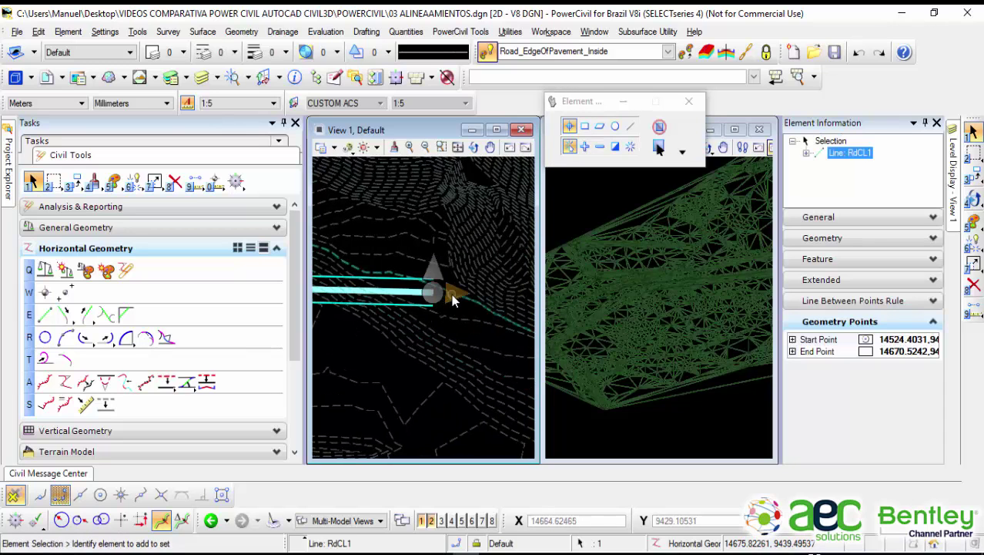
left_click(450, 293)
scroll(429, 260, "down", 2)
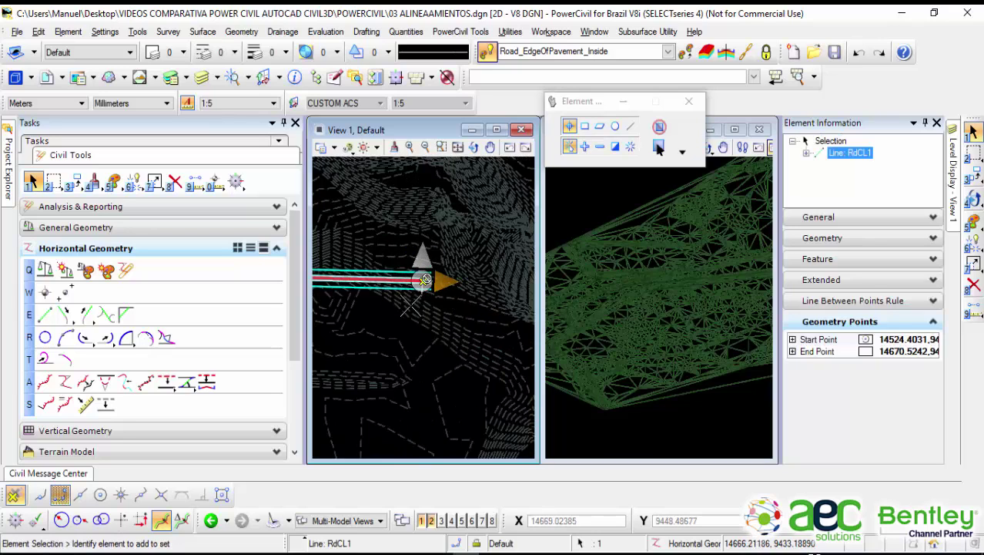
scroll(400, 307, "down", 1)
left_click(433, 303)
scroll(459, 288, "up", 2)
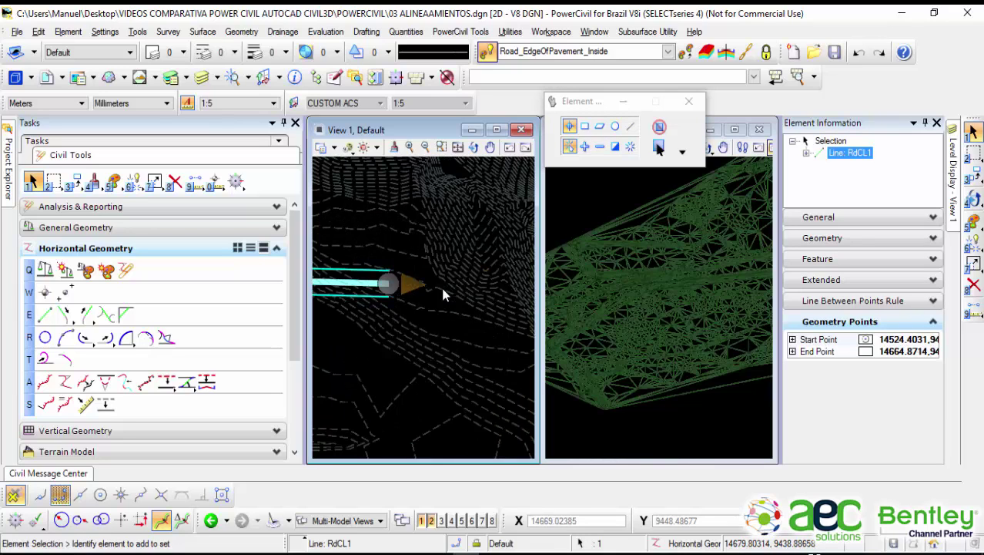
Step: Lengthen the east road's axis eastward along the line, ending at about X 14686.09
left_click(409, 284)
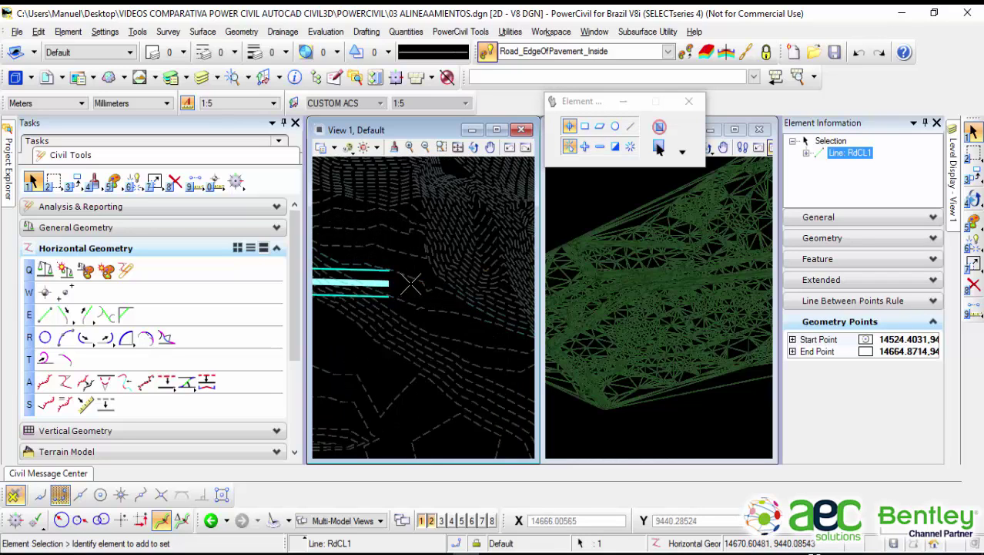
left_click(466, 300)
left_click(466, 303)
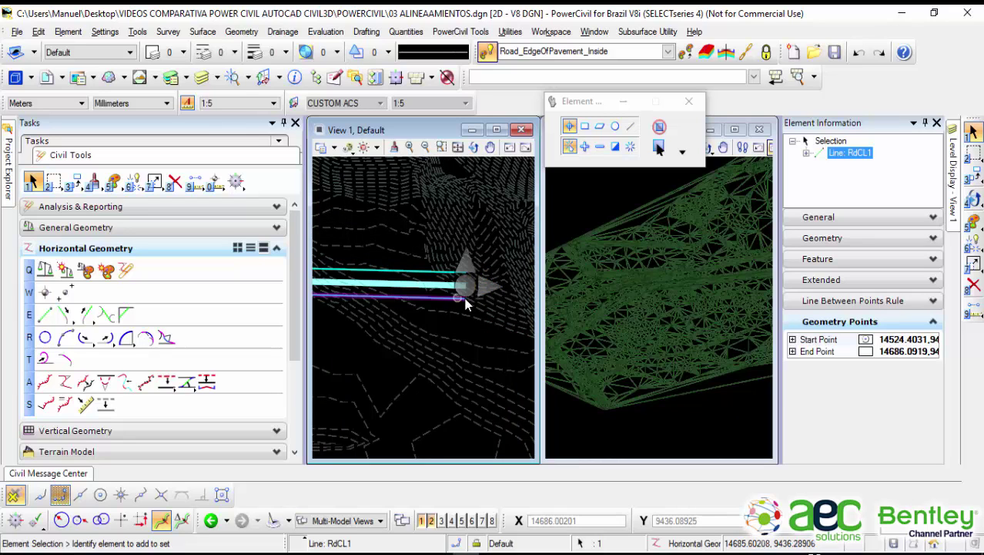
Step: Swing the east road toward the southeast by moving its axis end point to about X 14606.21, Y 9414.98
left_click(465, 290)
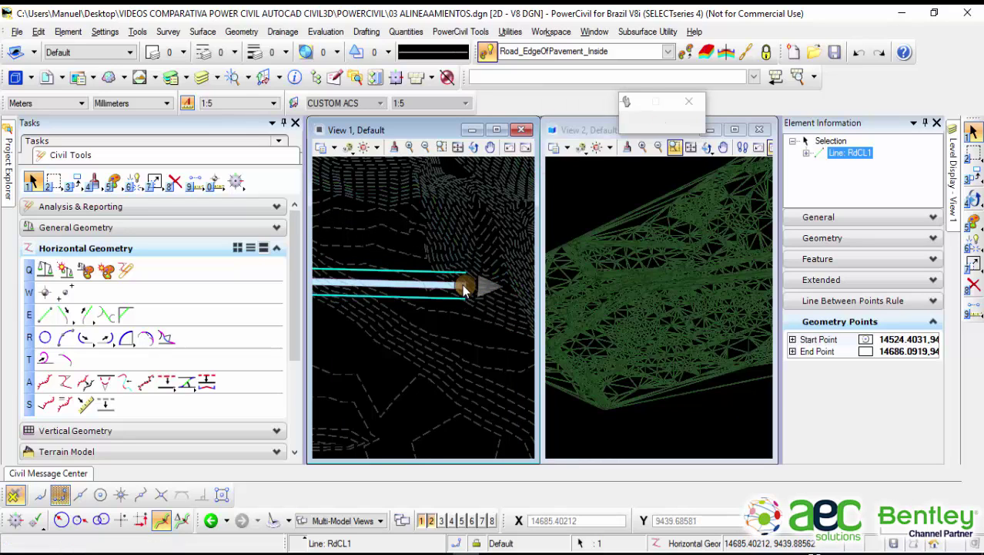
scroll(439, 262, "down", 2)
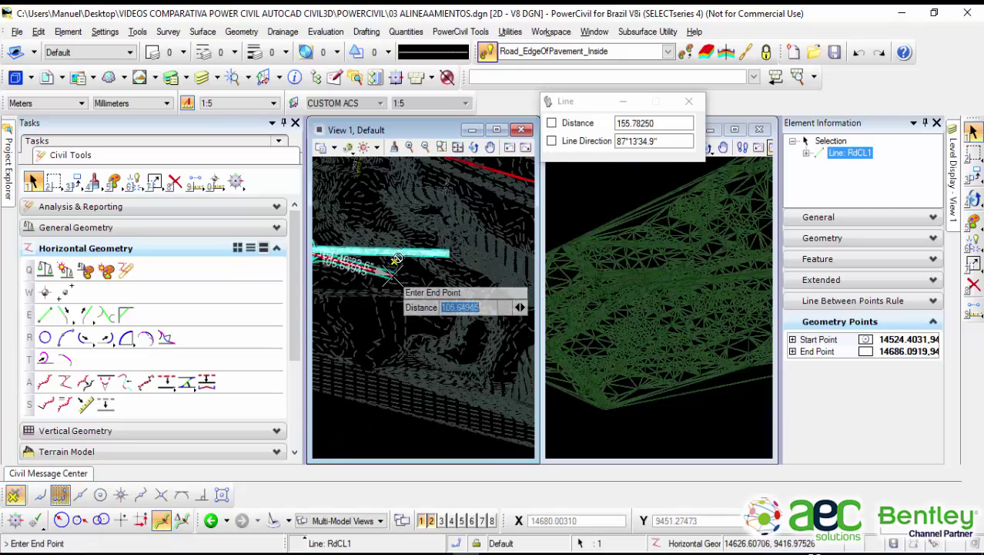
scroll(414, 262, "up", 3)
middle_click_drag(506, 302, 487, 309)
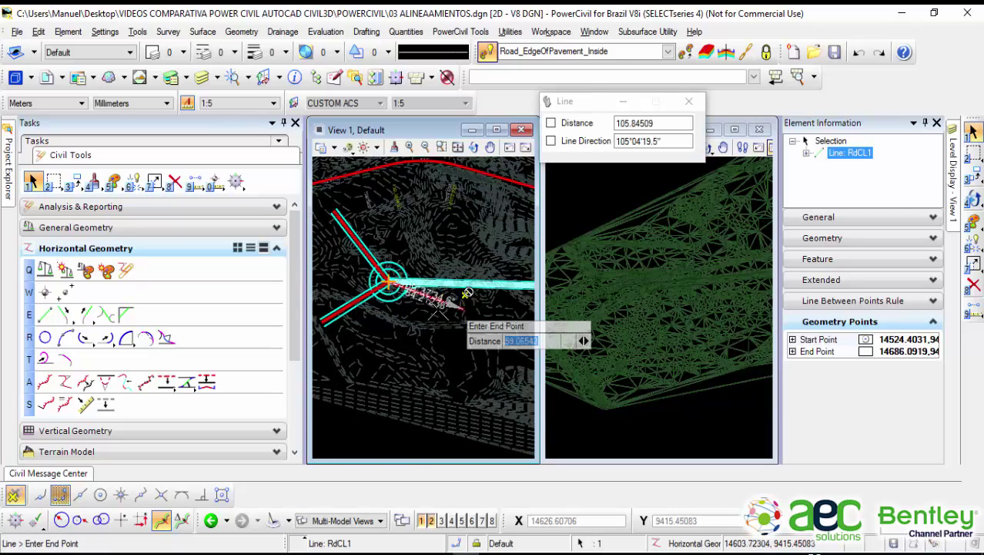
scroll(466, 293, "up", 5)
scroll(474, 287, "down", 2)
middle_click_drag(474, 287, 420, 286)
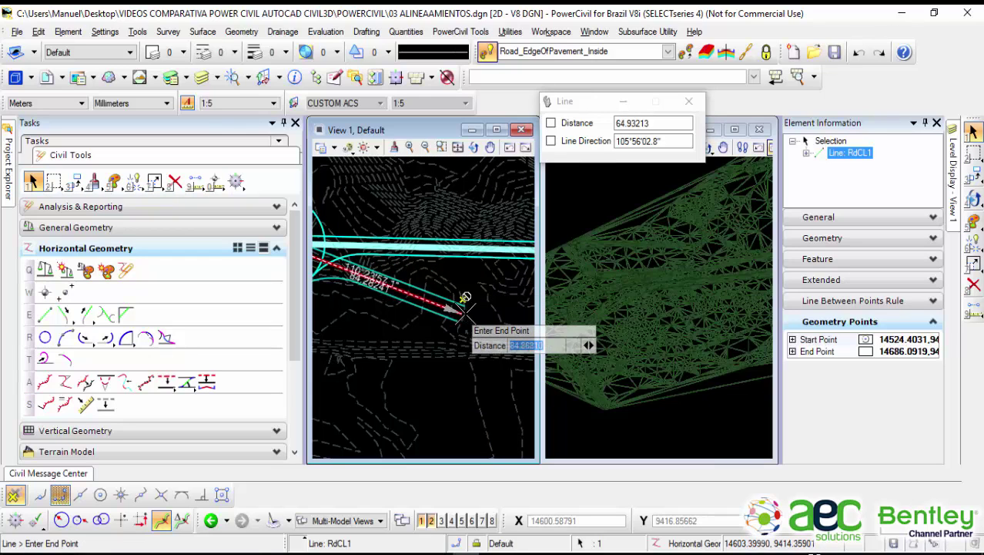
left_click(465, 309)
middle_click_drag(376, 304, 446, 303)
left_click(445, 317)
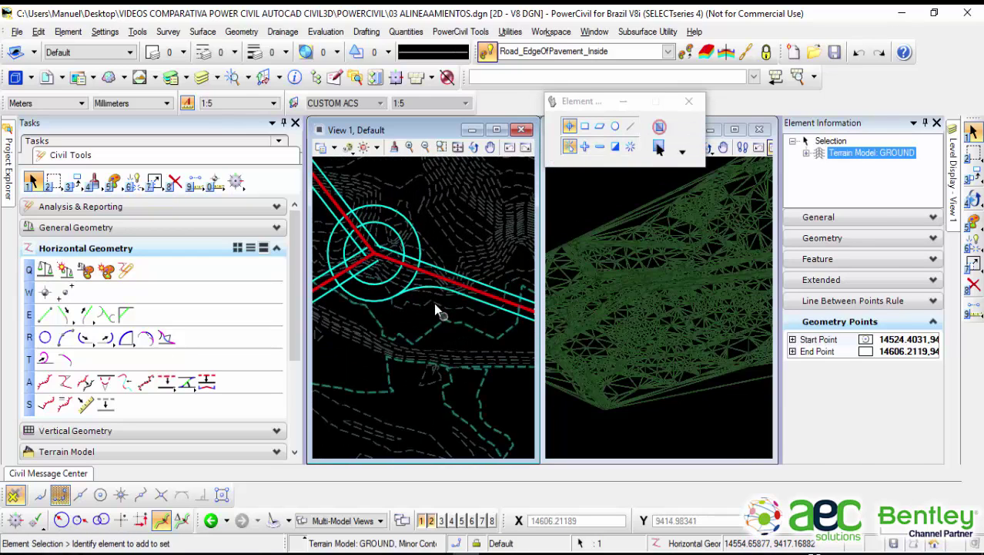
Step: Join the southeast road's northern pavement edge to the outer circle with a 20 m Simple Arc, keeping Trim/Extend at Back
scroll(433, 293, "up", 2)
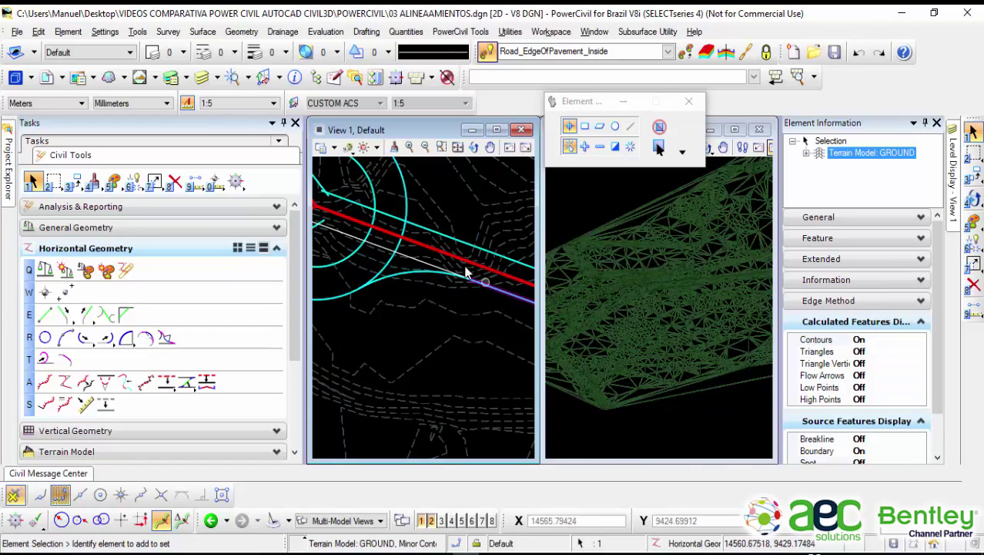
scroll(466, 232, "down", 2)
middle_click_drag(480, 241, 461, 272)
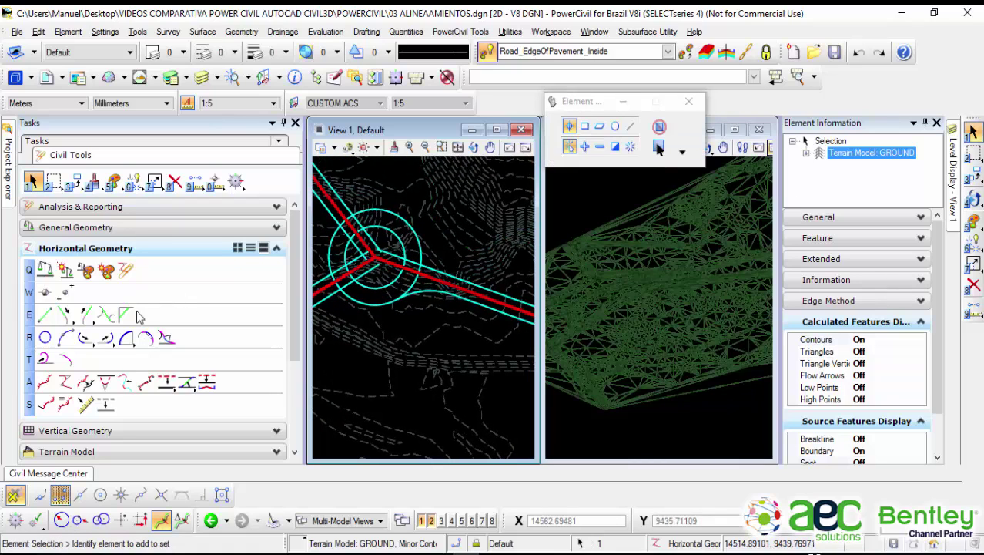
left_click(127, 339)
scroll(420, 281, "up", 2)
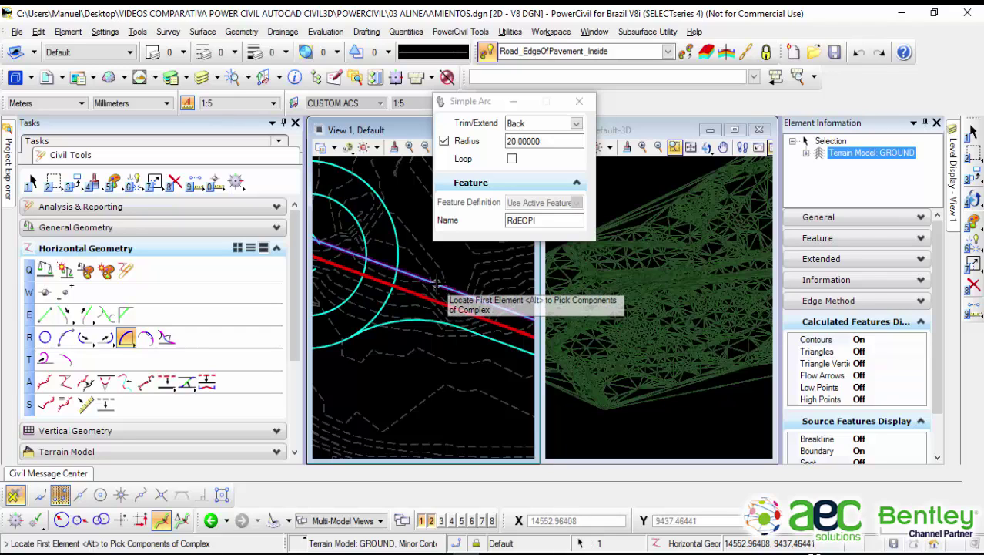
left_click(435, 283)
left_click(398, 251)
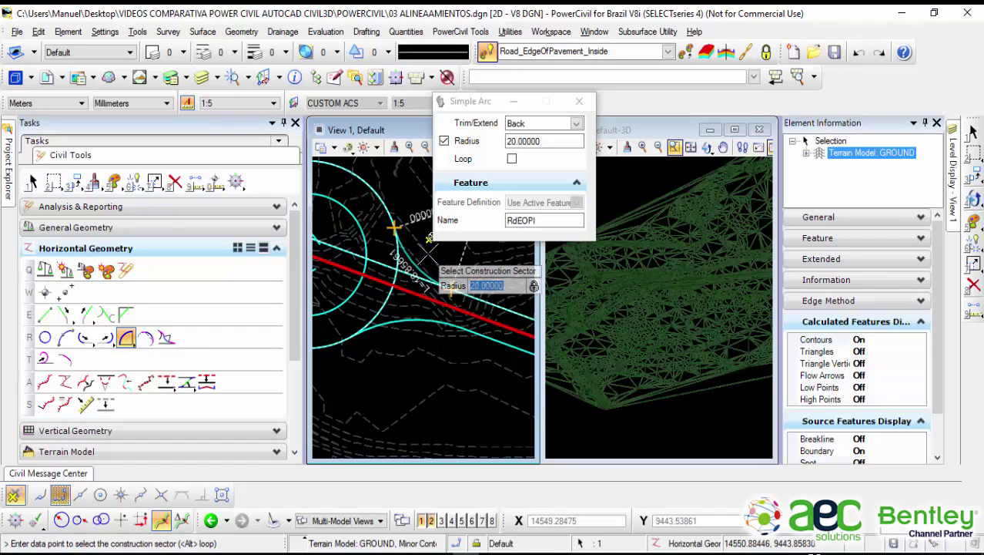
left_click(426, 255)
left_click(428, 255)
scroll(428, 300, "down", 3)
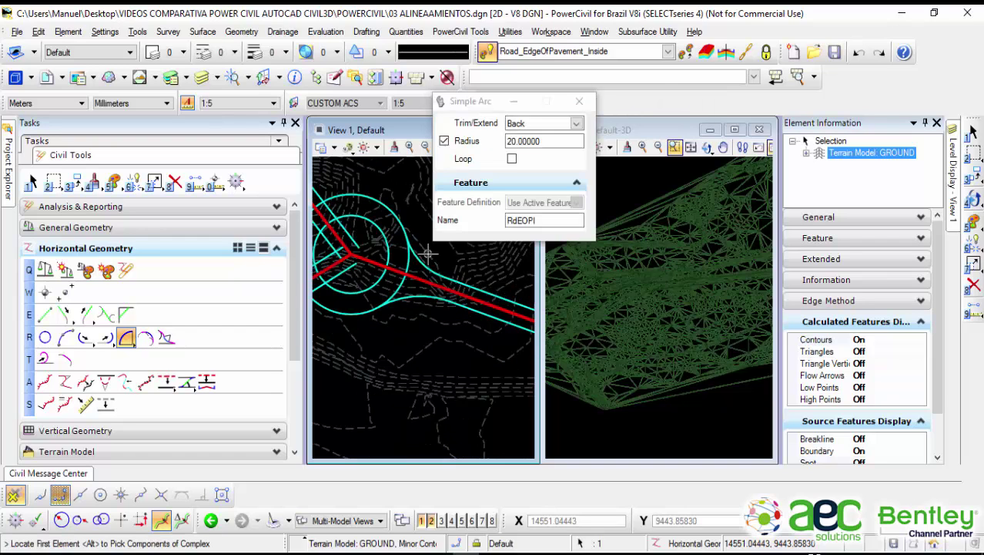
Step: Fillet the northwest road's northeastern pavement edge to the outer circle with a 20 m Simple Arc and Back trimming
scroll(352, 268, "up", 3)
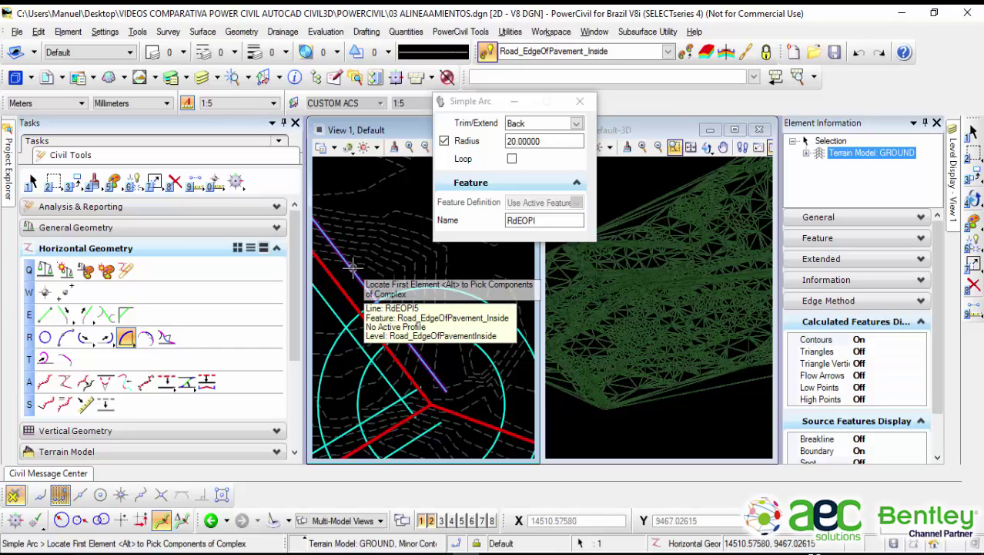
left_click(352, 267)
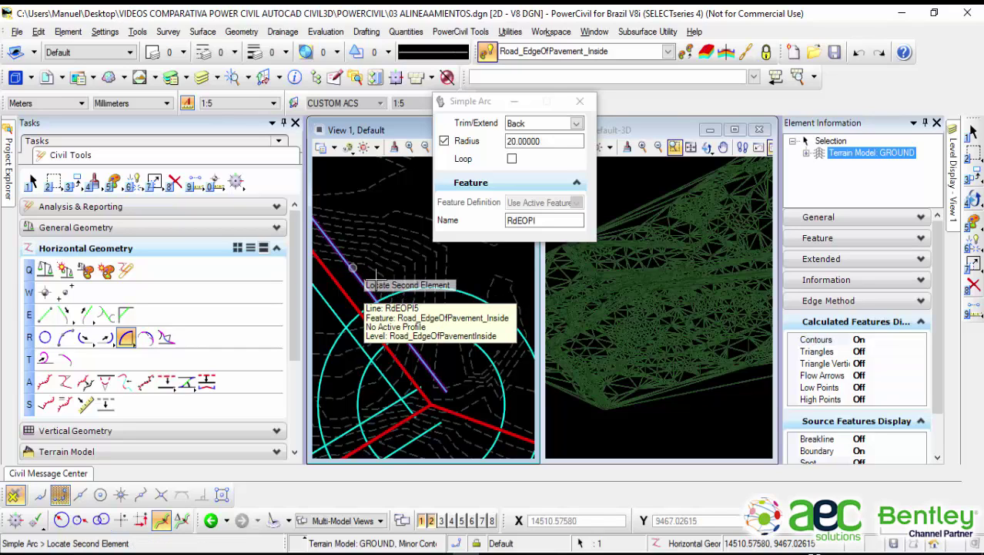
left_click(452, 292)
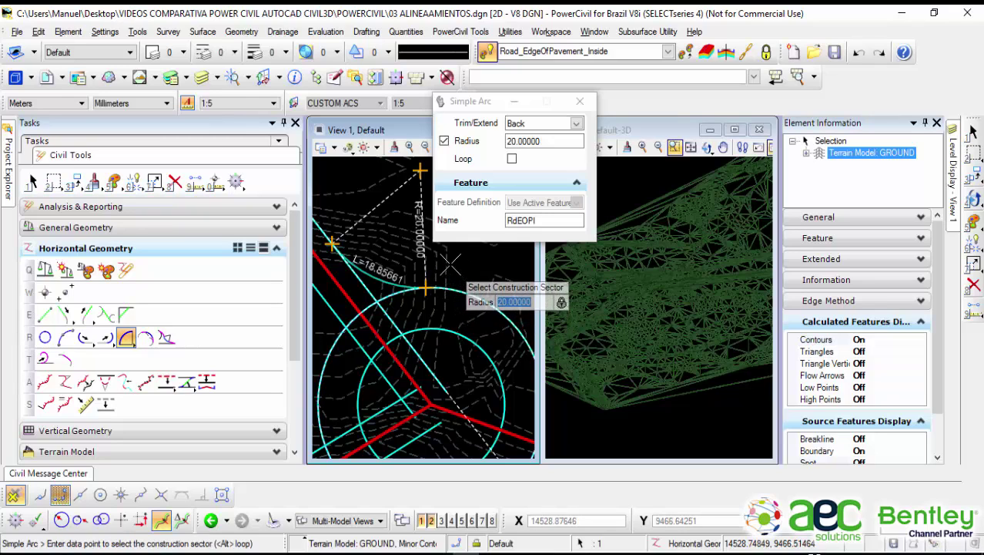
left_click(450, 264)
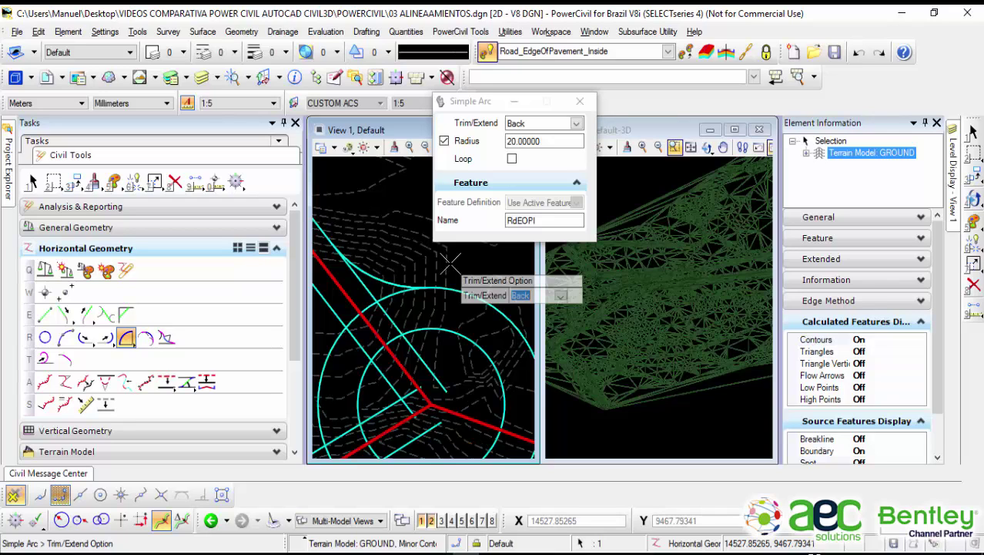
left_click(449, 263)
Step: Join the northwest road's southwestern pavement edge to the outer circle with a 20 m Simple Arc and Back trimming
scroll(377, 293, "down", 2)
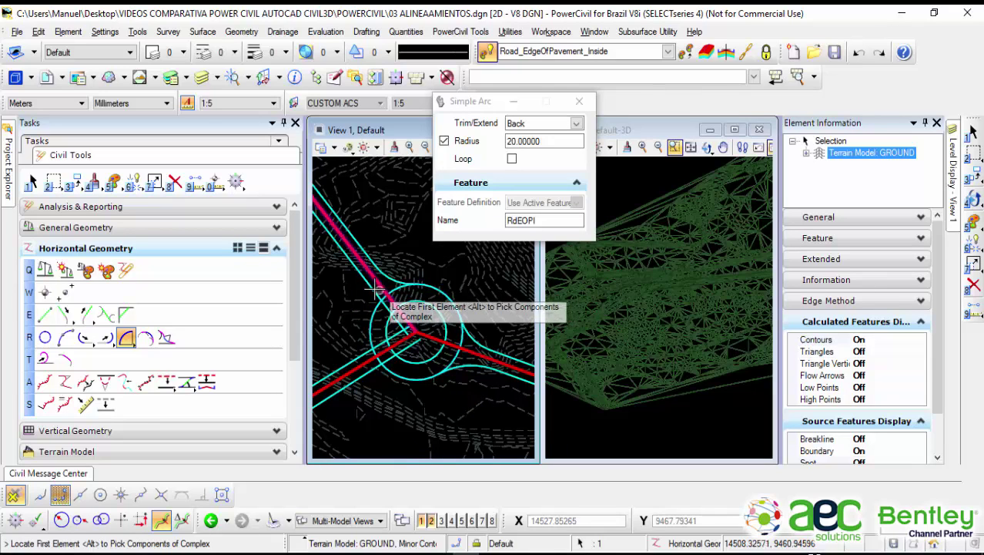
left_click(371, 286)
left_click(372, 313)
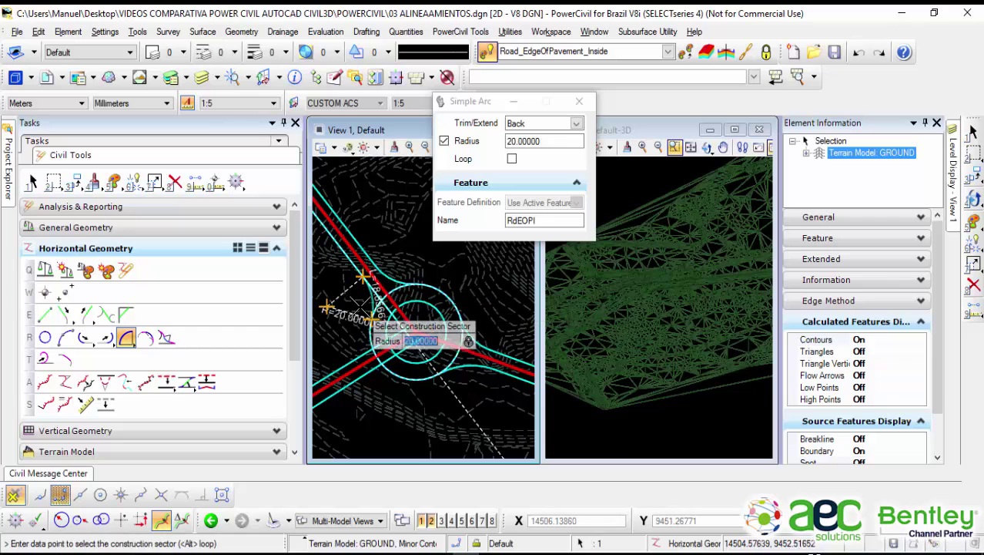
left_click(355, 300)
left_click(354, 299)
Step: Fillet the southwest road's northern pavement edge to the outer circle with a 20 m Simple Arc, keeping Trim/Extend at Back
scroll(406, 278, "up", 2)
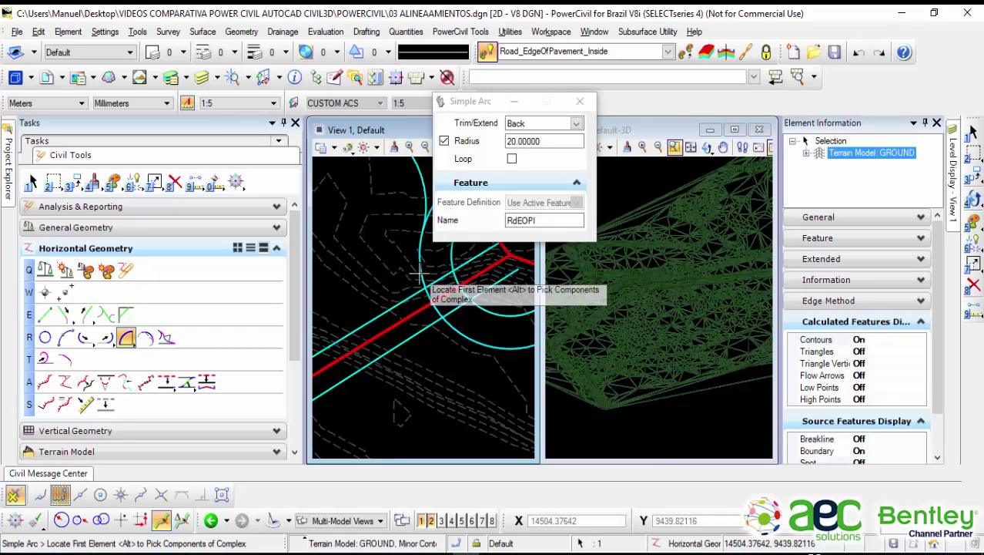
left_click(422, 268)
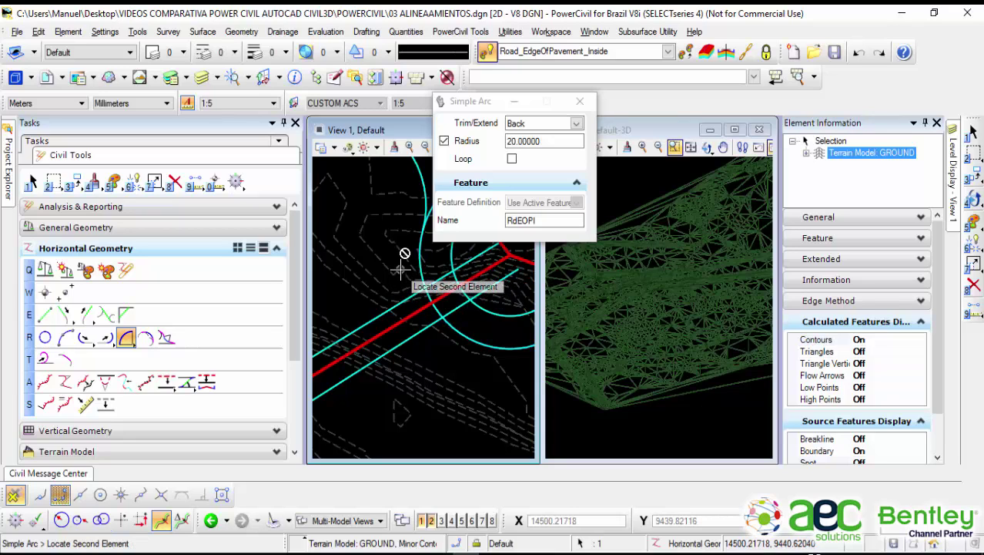
right_click(401, 269)
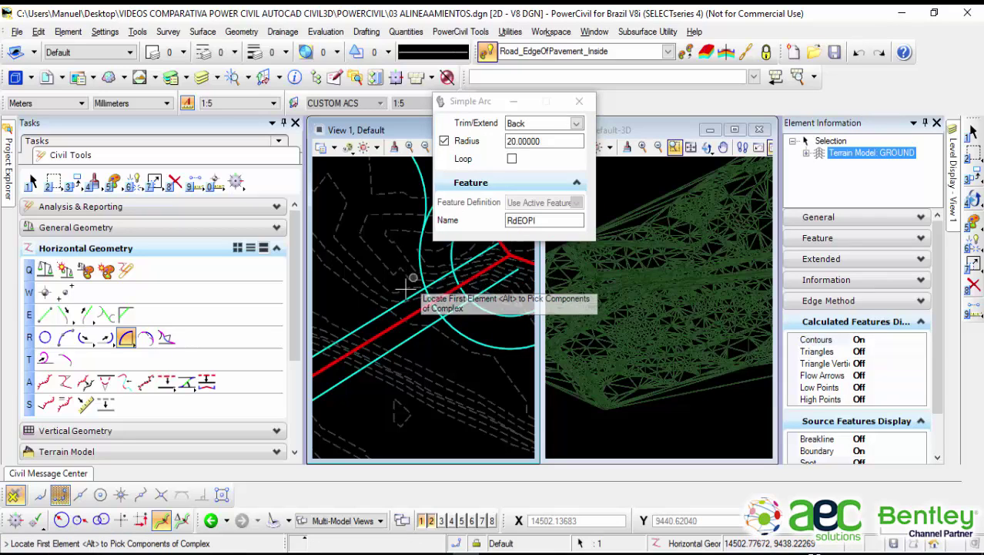
left_click(400, 300)
left_click(417, 269)
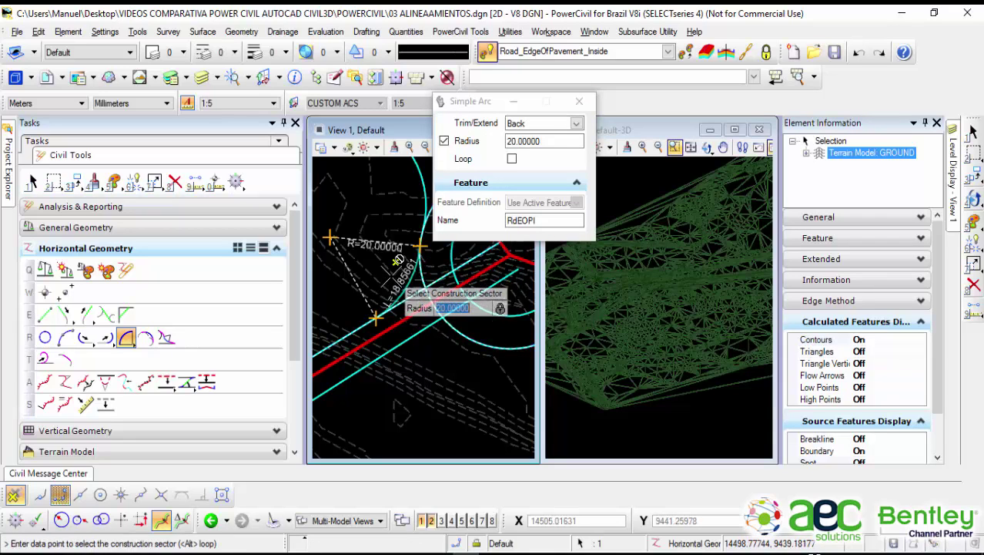
left_click(390, 277)
left_click(395, 260)
Step: Connect the southwest road's southern pavement edge to the outer circle with a 20 m Simple Arc and Back trimming, and end the command
middle_click_drag(424, 349, 382, 350)
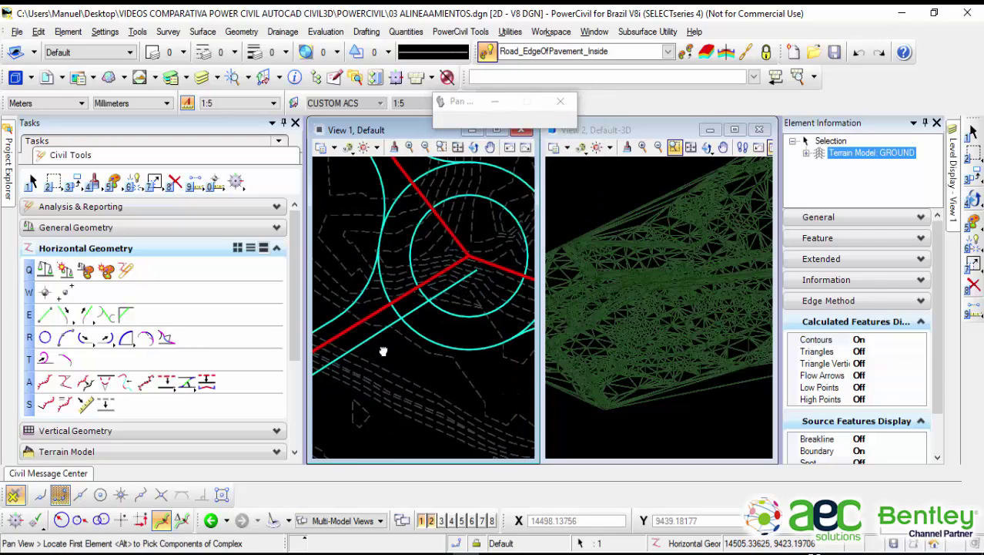
left_click(383, 327)
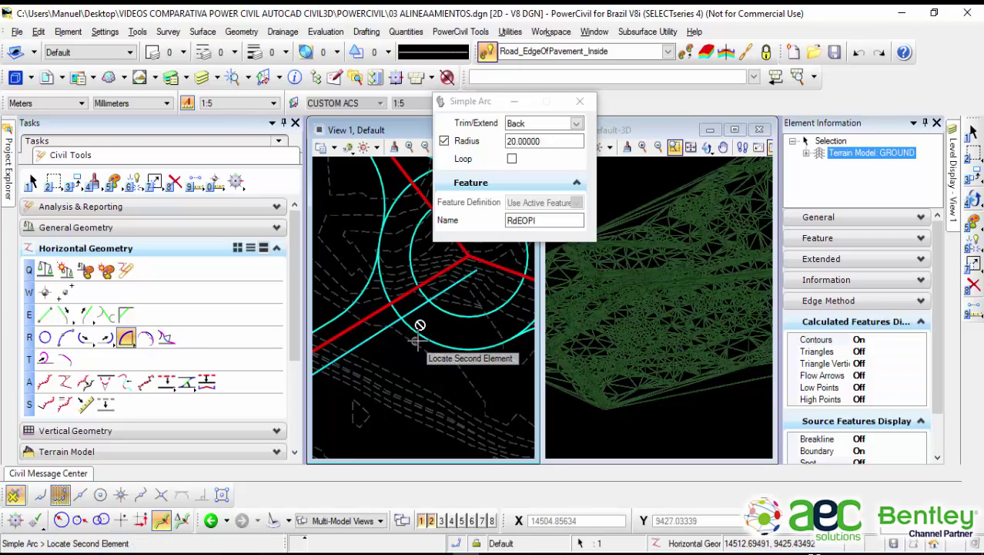
left_click(424, 336)
left_click(395, 366)
scroll(396, 365, "down", 3)
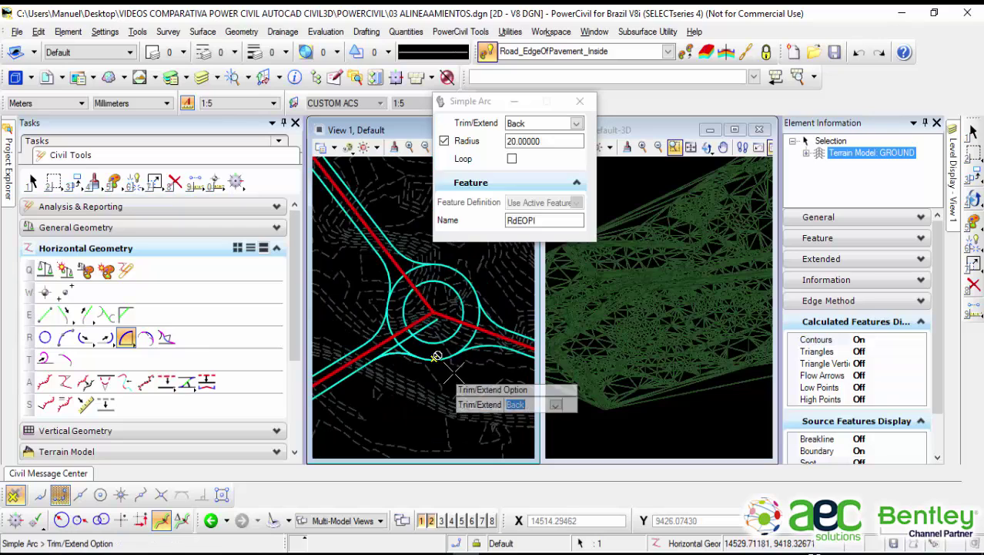
middle_click_drag(450, 369, 438, 354)
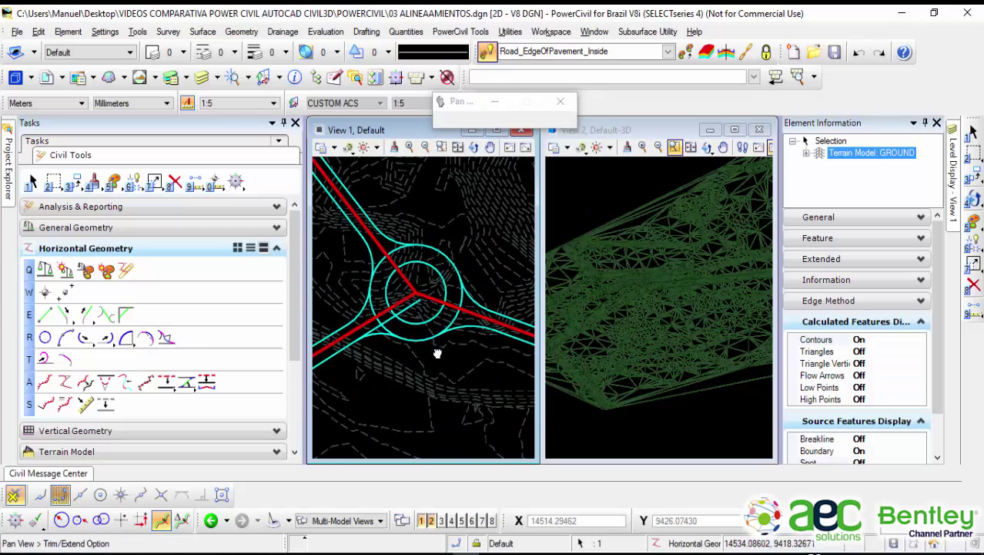
left_click(397, 356)
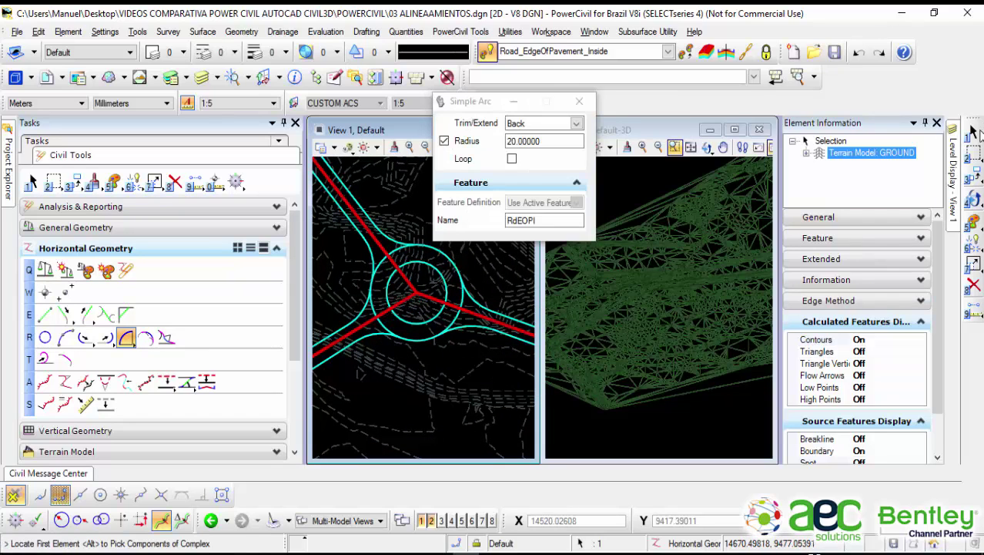
left_click(974, 132)
Step: Examine the fillet junctions around the outer circle and along the three road approaches
scroll(402, 317, "up", 3)
scroll(413, 367, "down", 2)
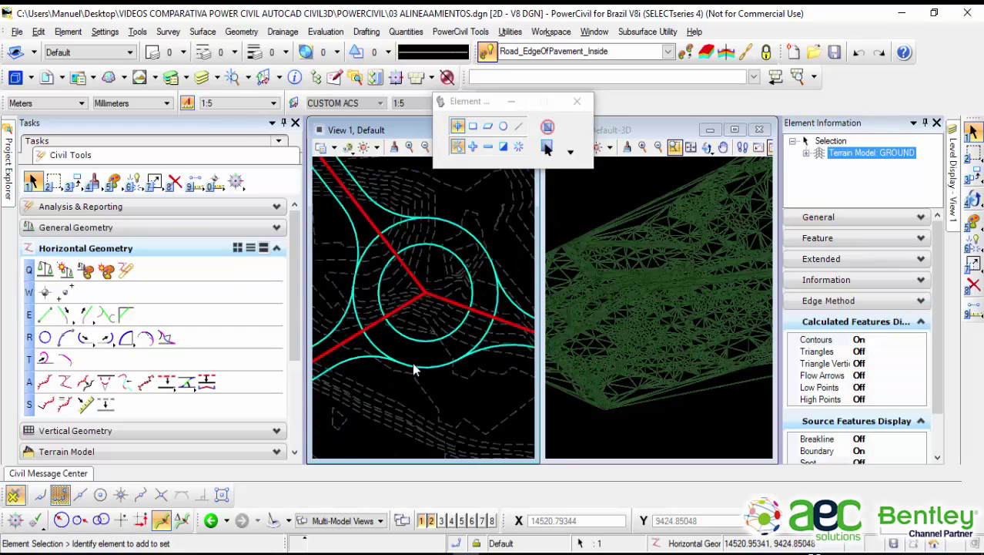
scroll(415, 369, "up", 1)
scroll(415, 368, "up", 3)
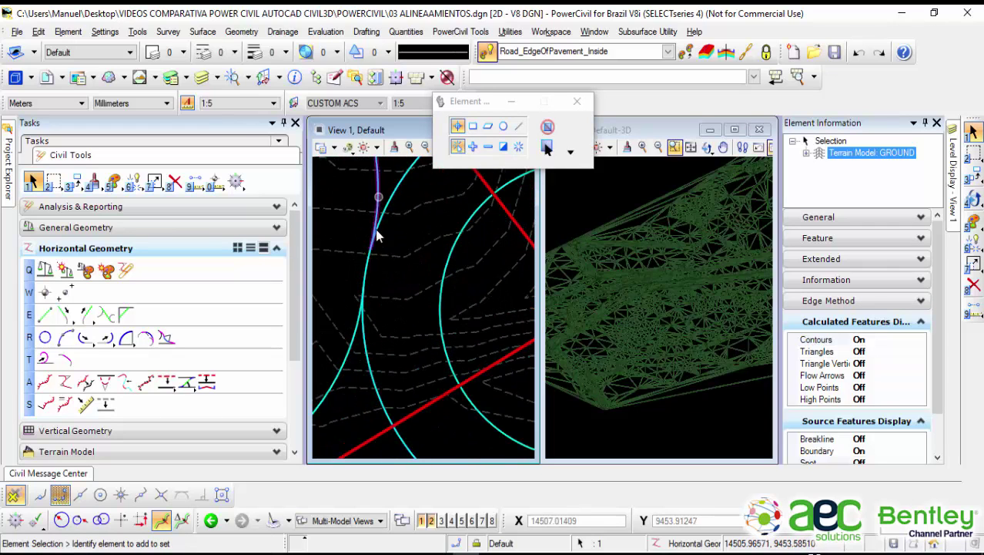
scroll(375, 229, "down", 3)
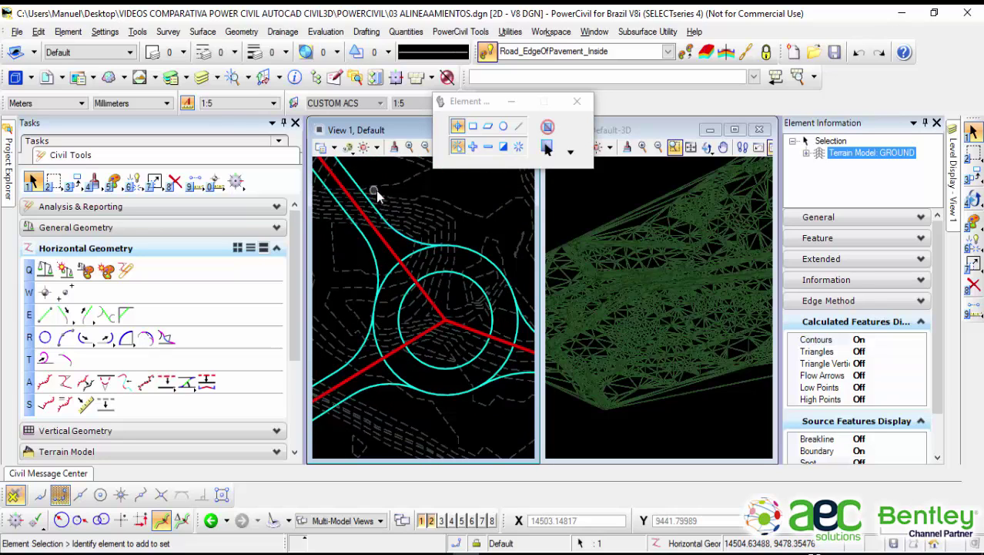
scroll(432, 308, "down", 2)
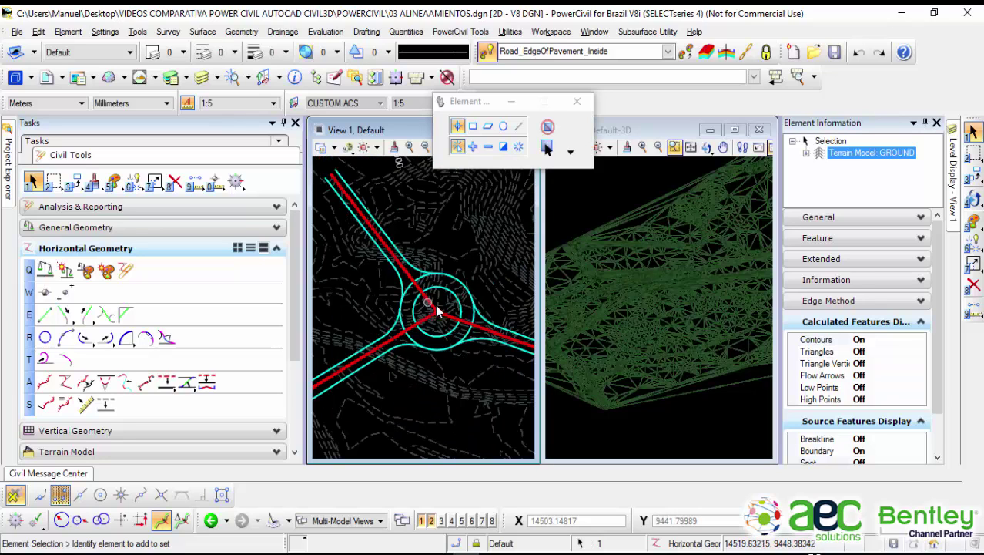
scroll(441, 330, "up", 1)
scroll(432, 361, "up", 1)
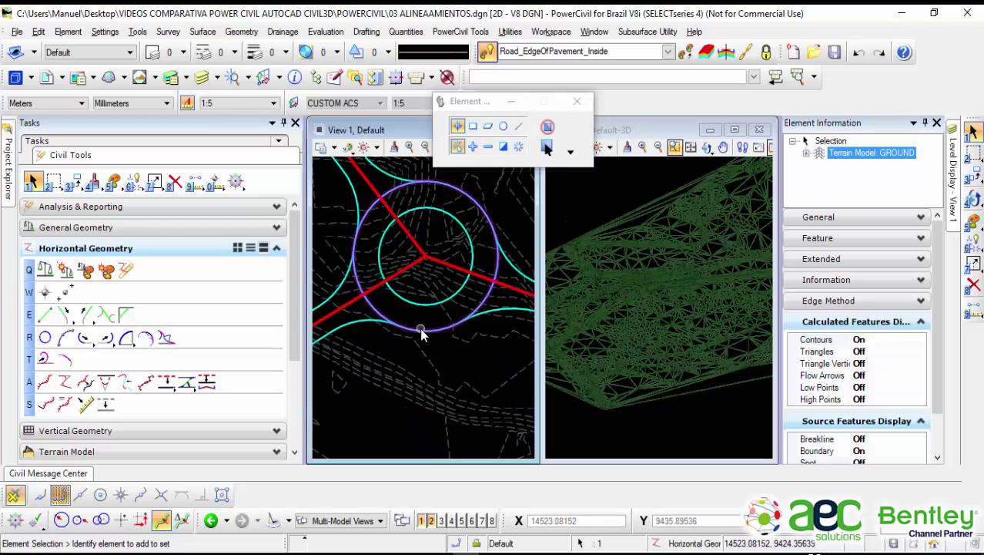
Step: Set the outer circle's radius to 15 m
scroll(406, 355, "up", 1)
left_click(363, 305)
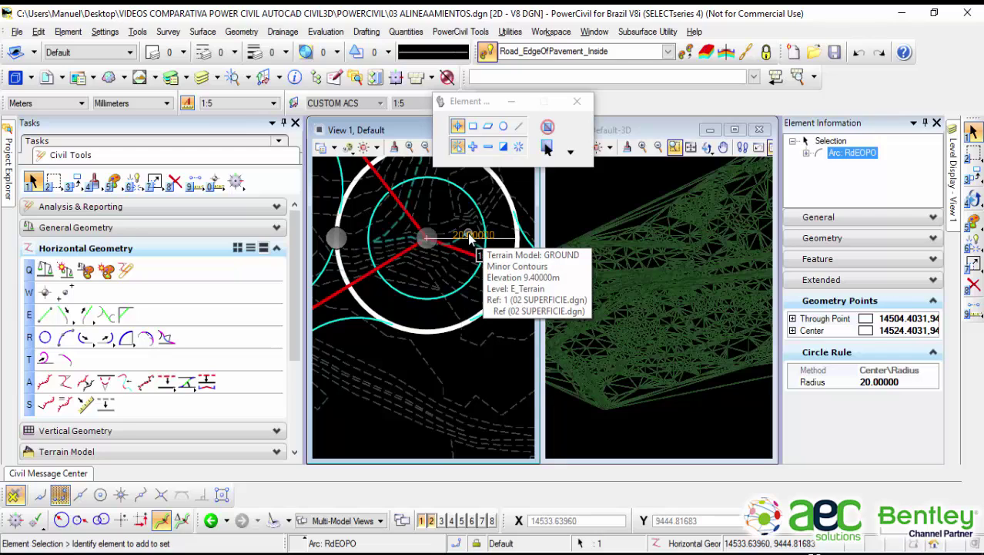
left_click(470, 236)
type("15")
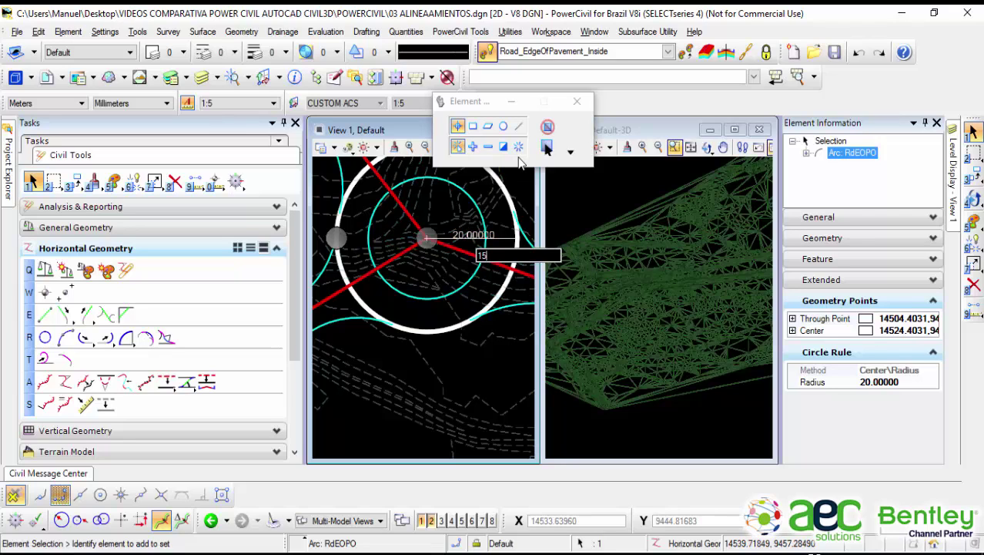
key("Return")
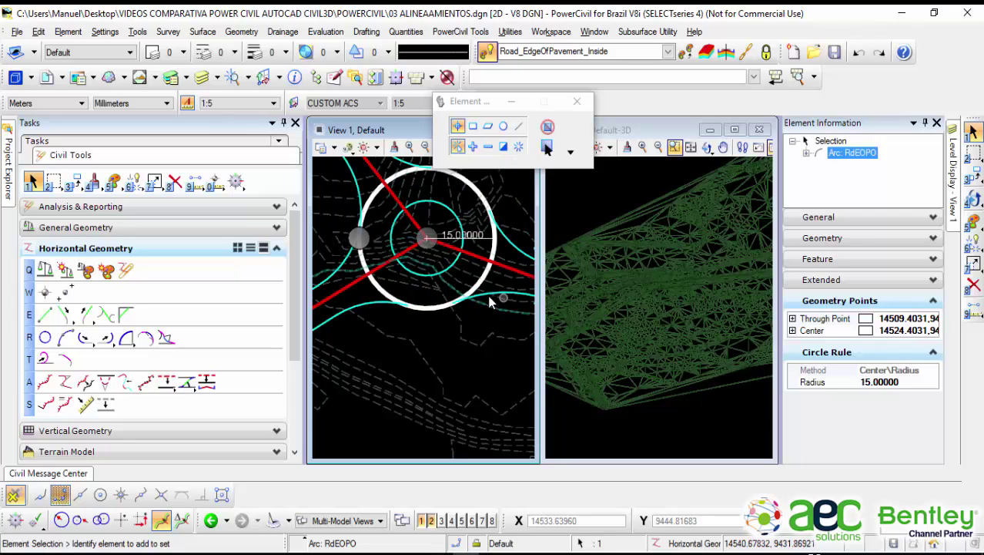
left_click(474, 365)
Step: Inspect how the two western fillets meet the resized outer circle, selecting each fillet in turn
scroll(465, 250, "up", 3)
scroll(472, 253, "down", 5)
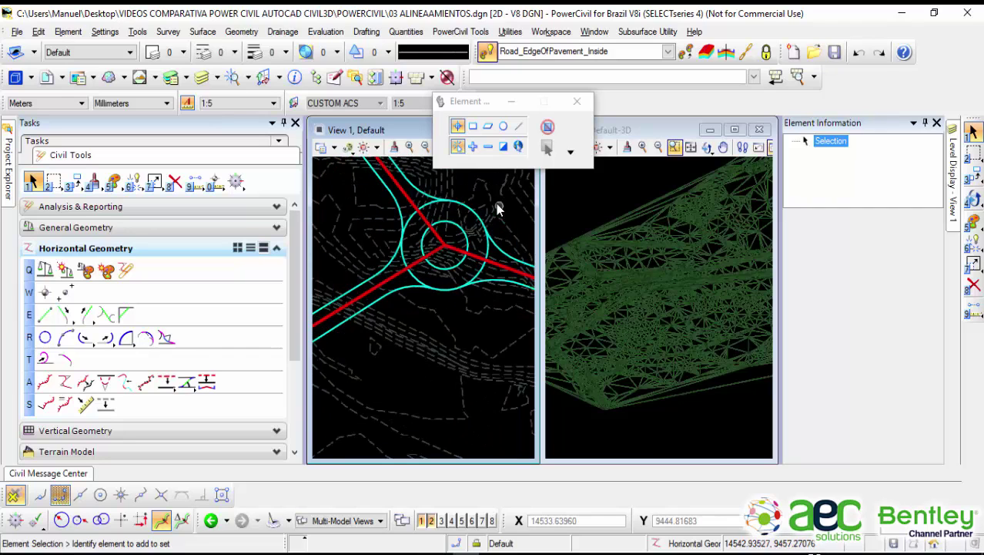
scroll(494, 232, "up", 3)
scroll(439, 318, "down", 2)
scroll(371, 277, "up", 2)
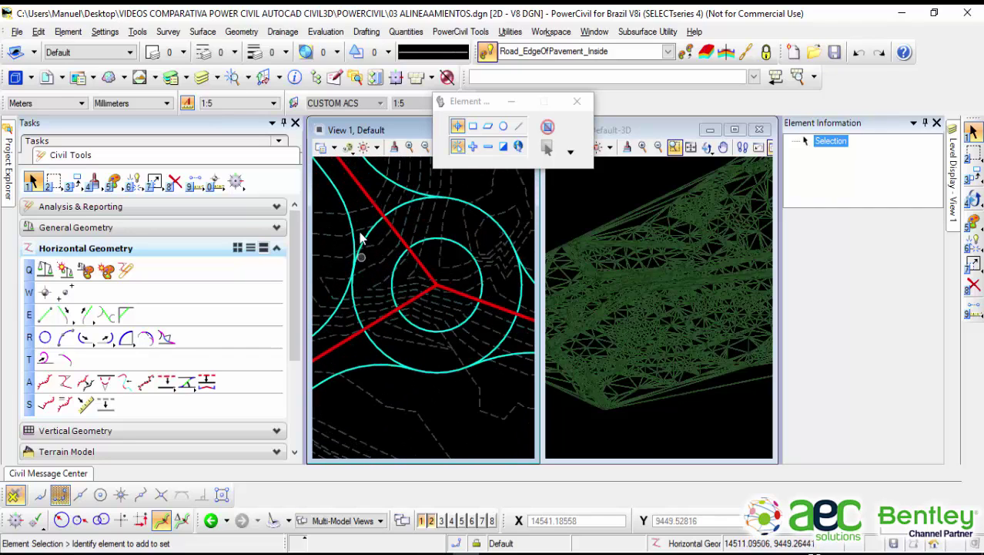
left_click(352, 243)
scroll(347, 266, "up", 2)
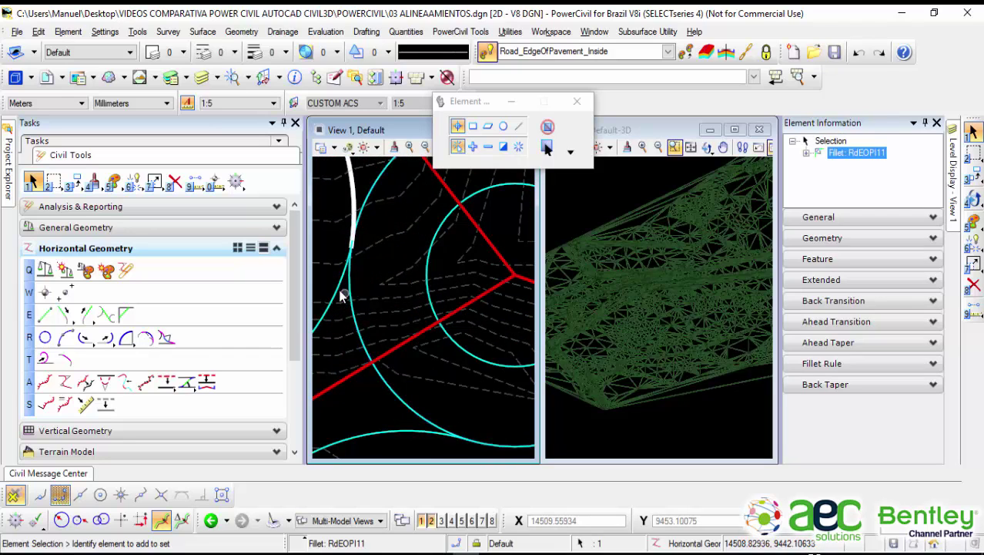
left_click(340, 295)
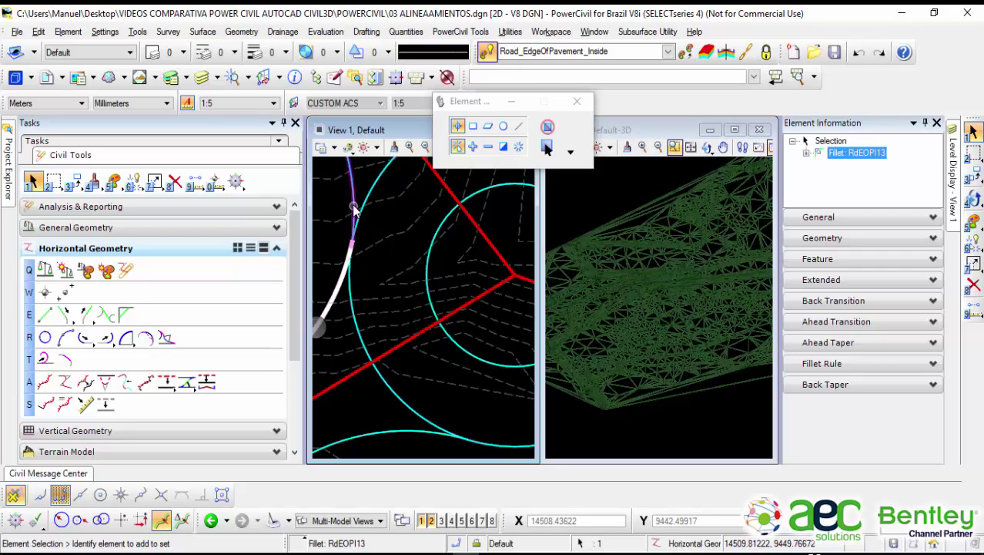
left_click(352, 204)
left_click(378, 224)
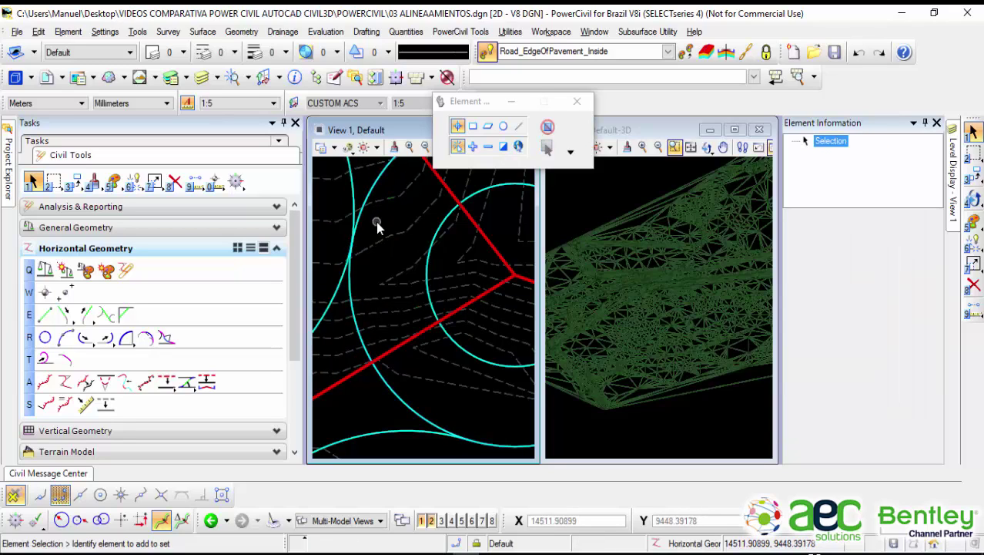
scroll(374, 218, "down", 5)
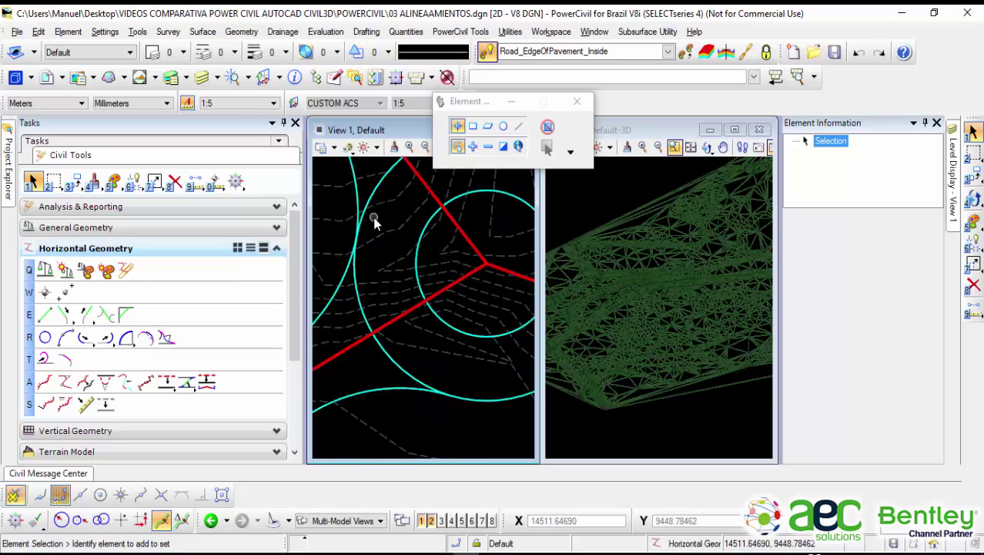
scroll(414, 268, "up", 1)
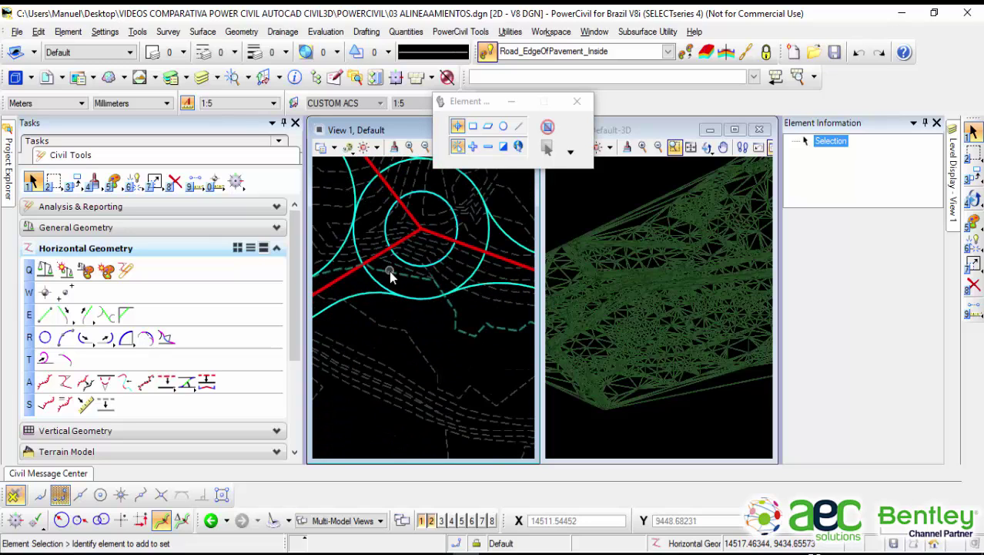
scroll(389, 271, "down", 3)
scroll(410, 258, "up", 3)
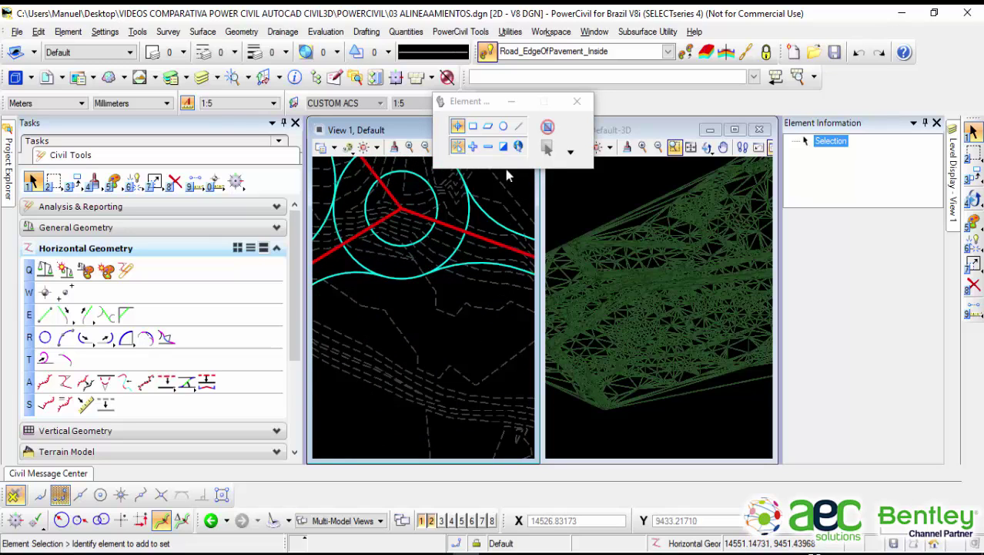
Step: Set the outer circle's radius to 25 m
middle_click_drag(507, 176, 507, 243)
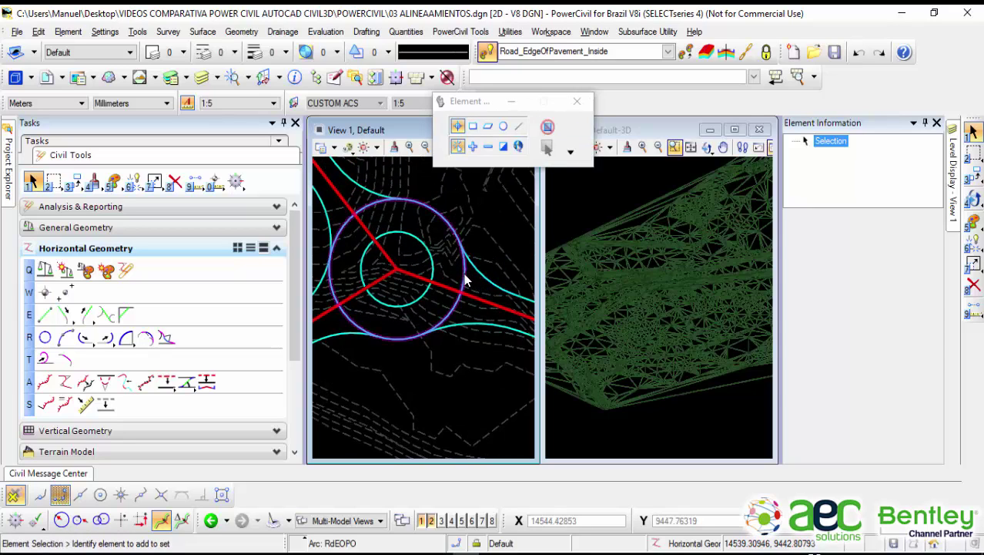
left_click(465, 281)
left_click(457, 288)
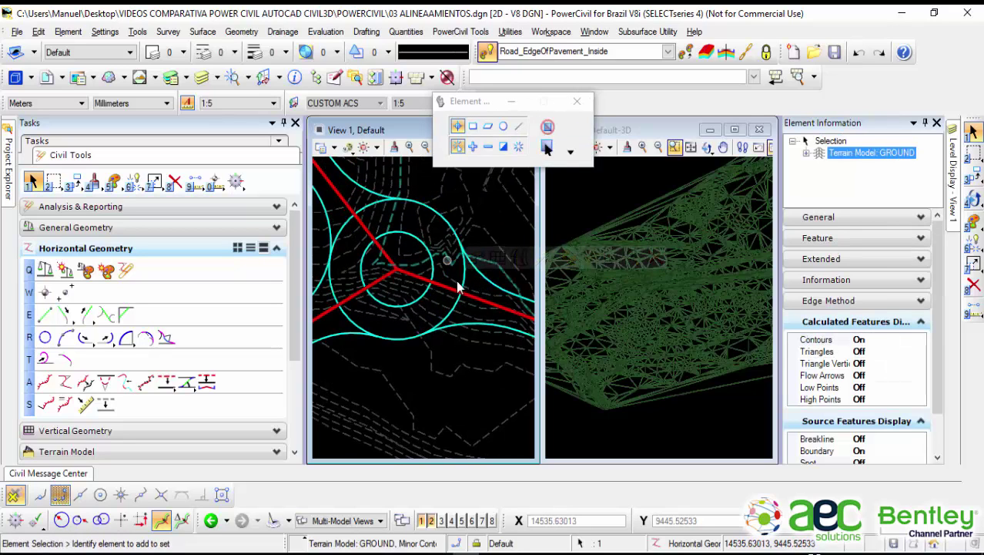
left_click(463, 279)
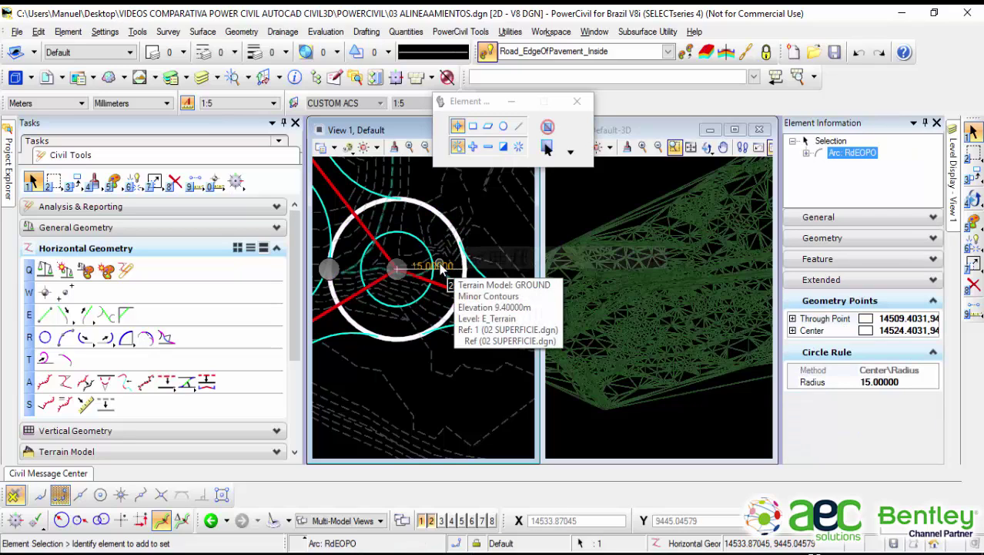
left_click(439, 264)
type("25")
key("Return")
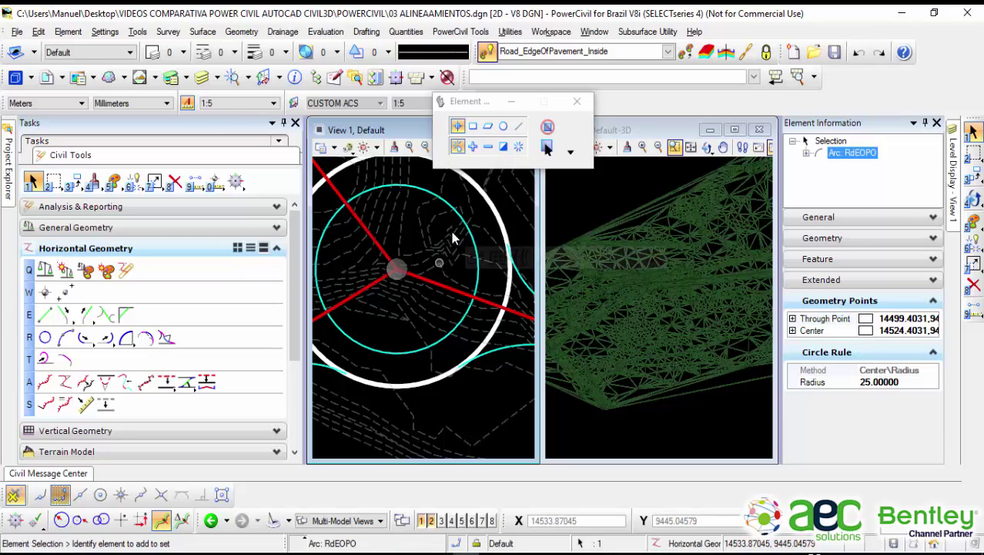
scroll(456, 405, "down", 2)
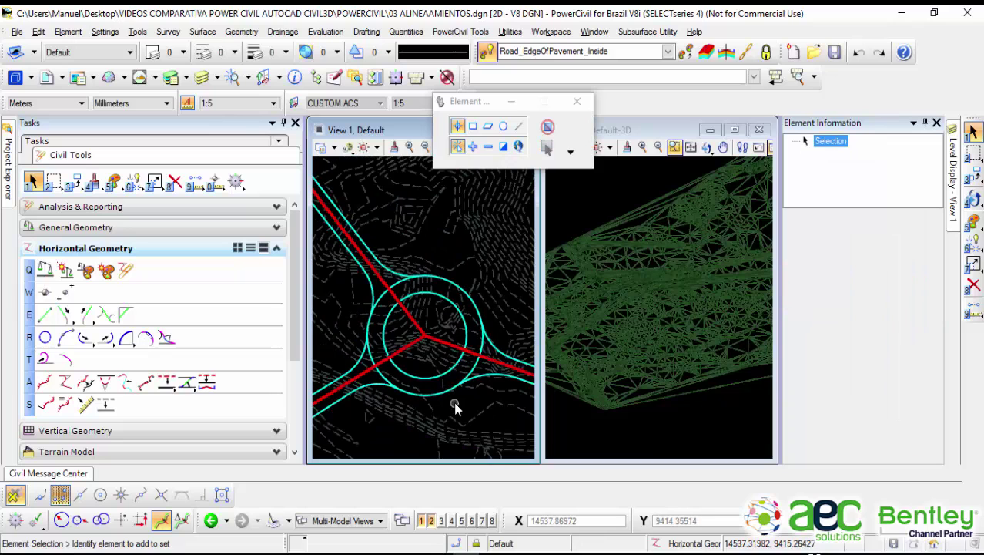
middle_click_drag(428, 317, 453, 335)
scroll(452, 295, "down", 2)
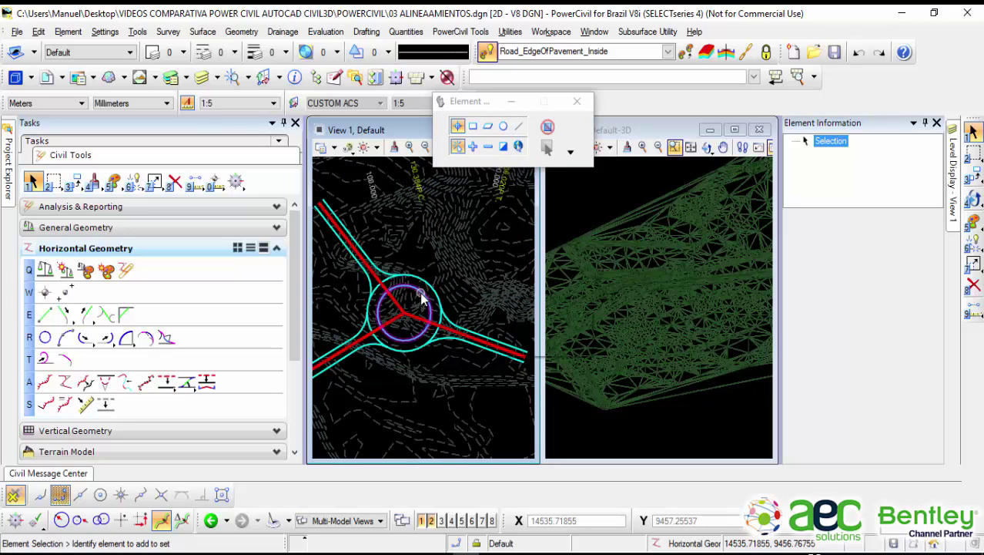
scroll(435, 304, "up", 2)
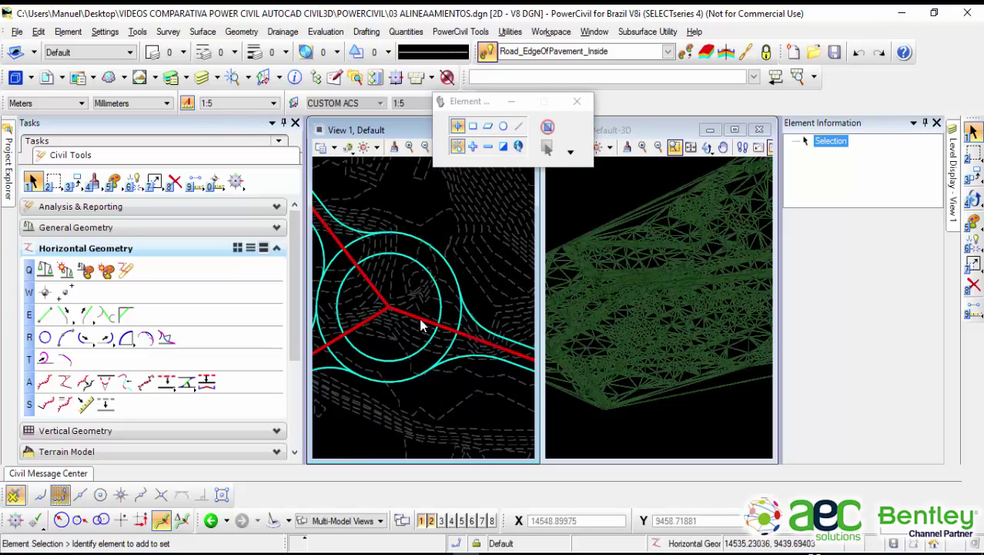
middle_click_drag(417, 314, 432, 300)
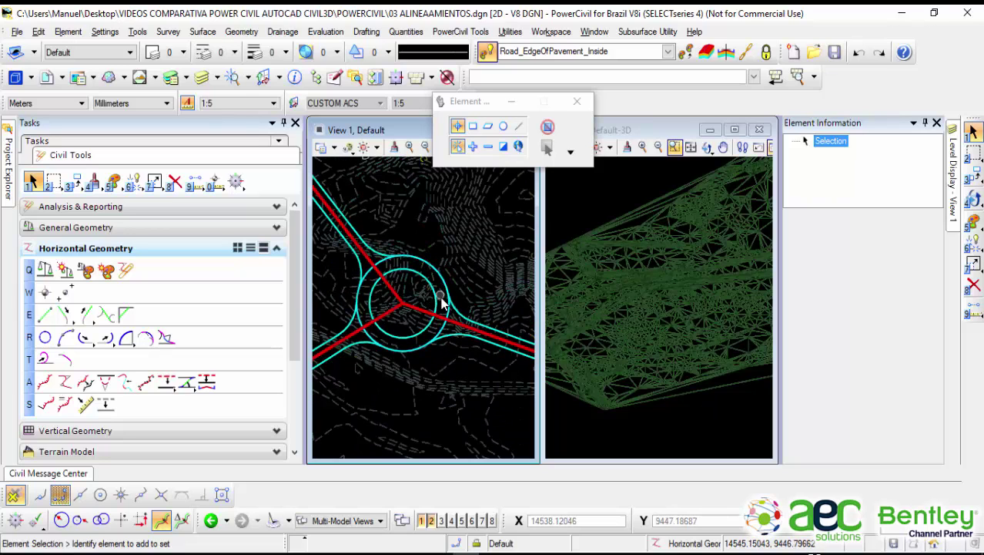
Step: Examine how the fillets and pavement edges meet the resized outer circle, particularly at the eastern approach
scroll(407, 282, "up", 2)
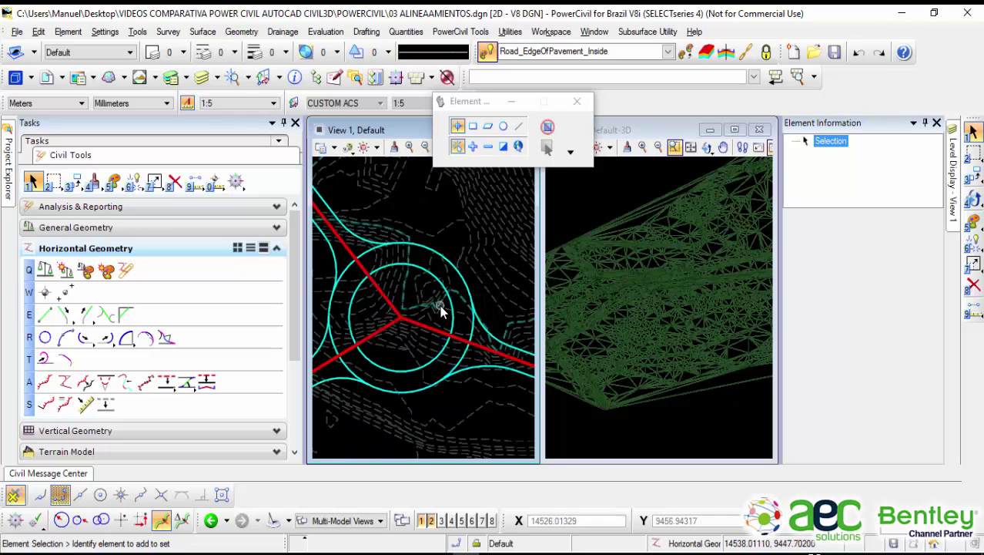
middle_click_drag(461, 376, 424, 365)
scroll(454, 351, "up", 2)
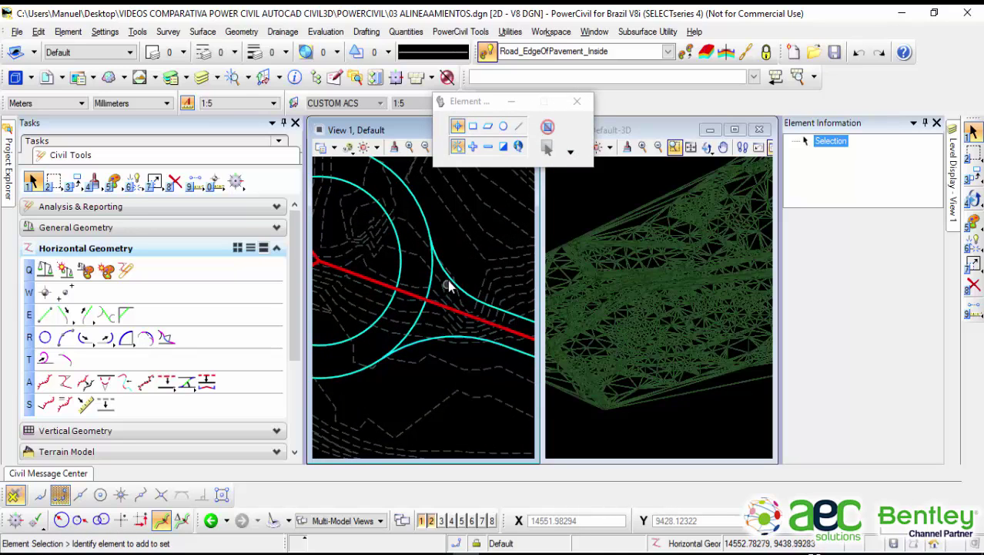
scroll(459, 264, "down", 2)
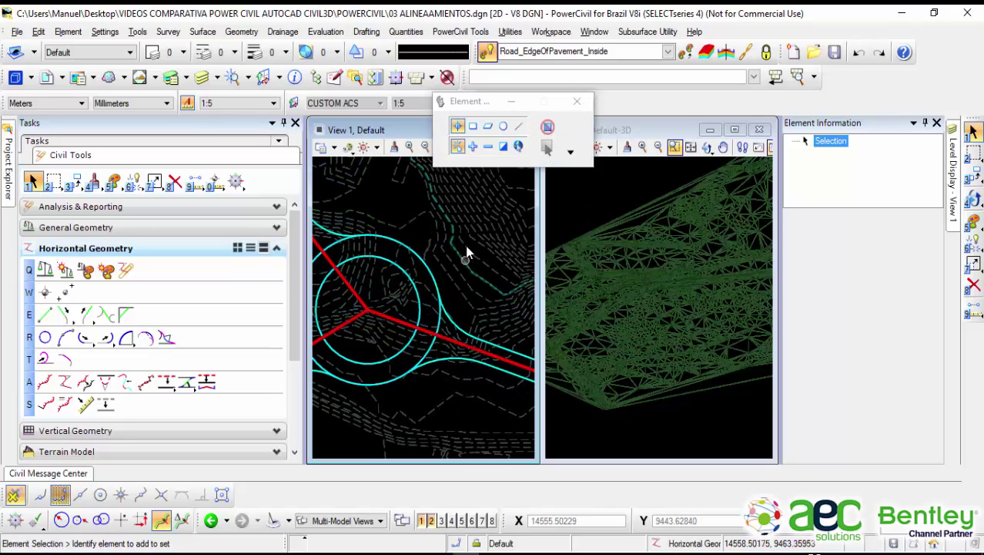
scroll(448, 256, "down", 2)
middle_click_drag(399, 271, 419, 292)
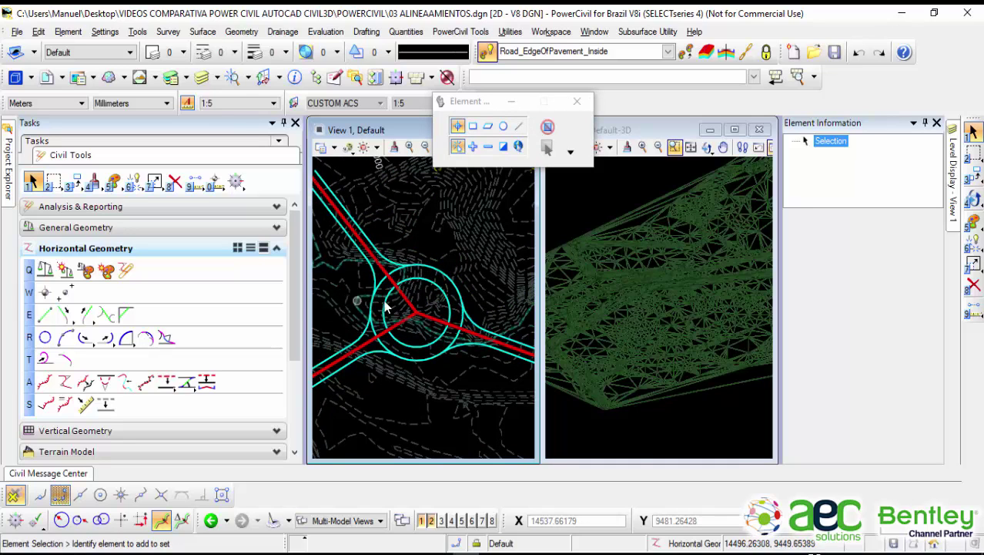
scroll(399, 283, "down", 1)
scroll(401, 284, "up", 3)
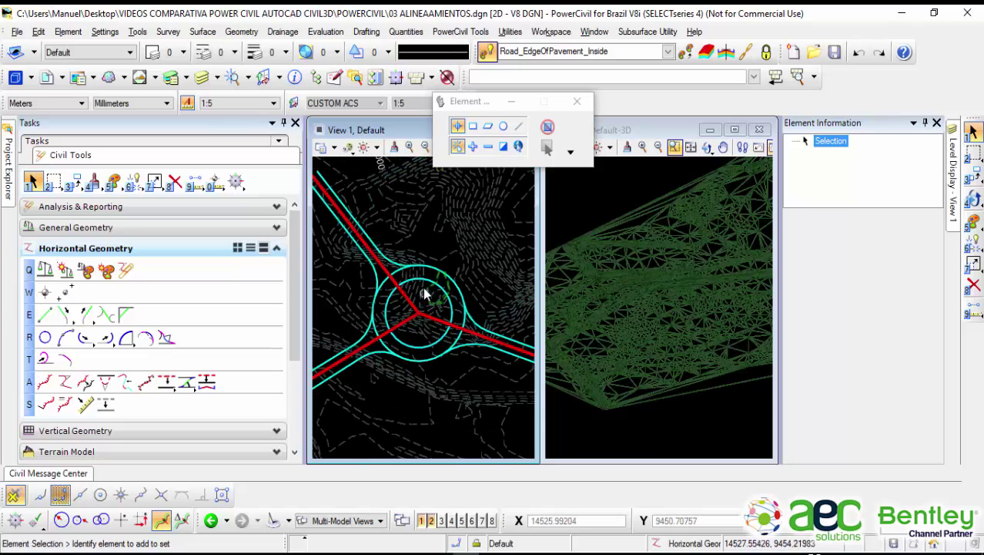
mouse_move(436, 246)
middle_mouse_down()
mouse_move(420, 248)
mouse_move(426, 241)
middle_mouse_up()
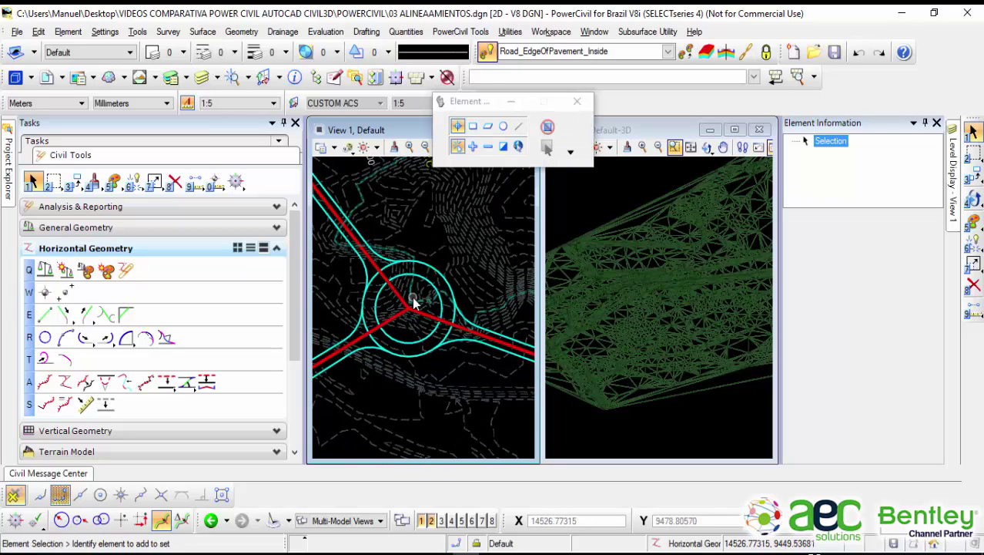
Step: Save the alignment drawing
left_click(17, 31)
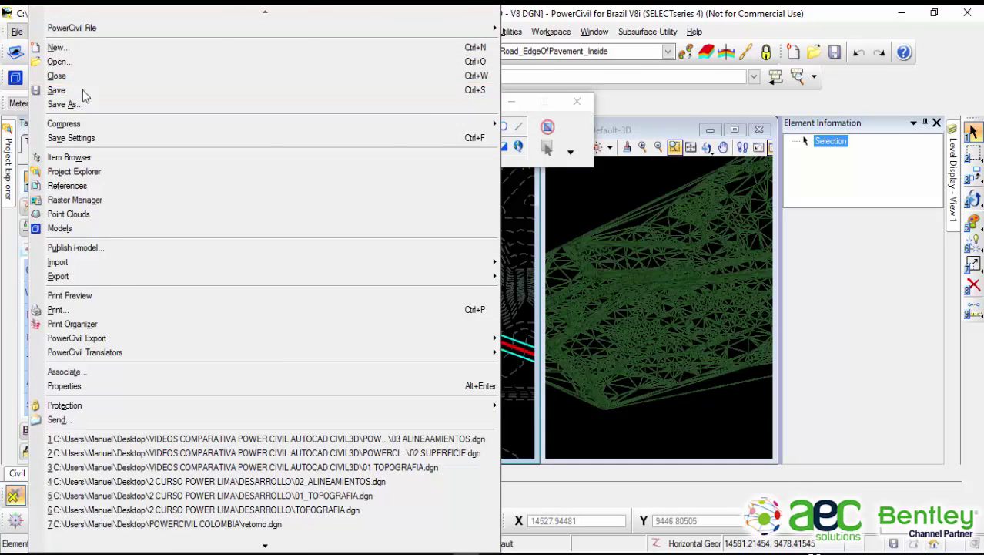
left_click(83, 89)
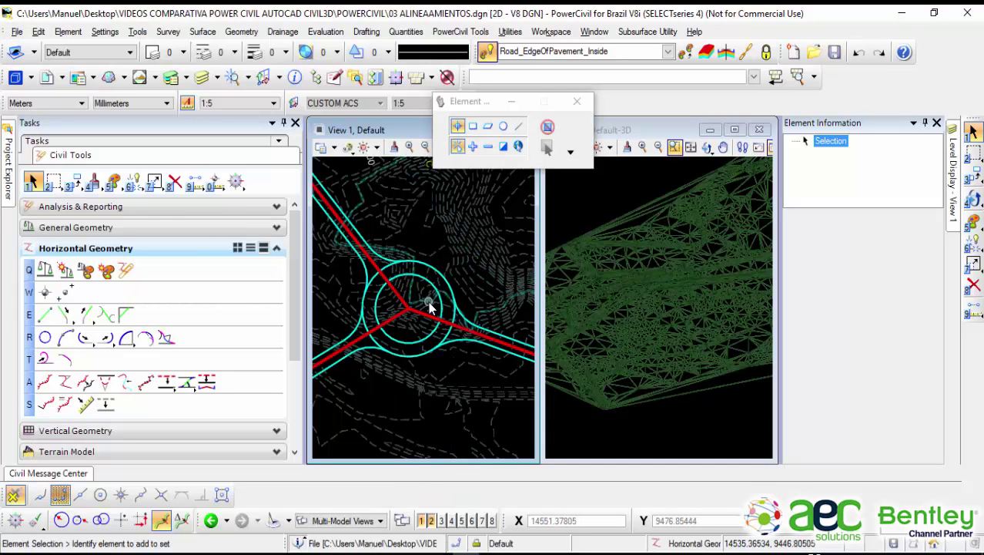
Step: Select the northern pavement edge of the eastern road and inspect its offset dimension from the road axis
scroll(430, 303, "down", 2)
scroll(430, 306, "up", 3)
scroll(431, 308, "down", 3)
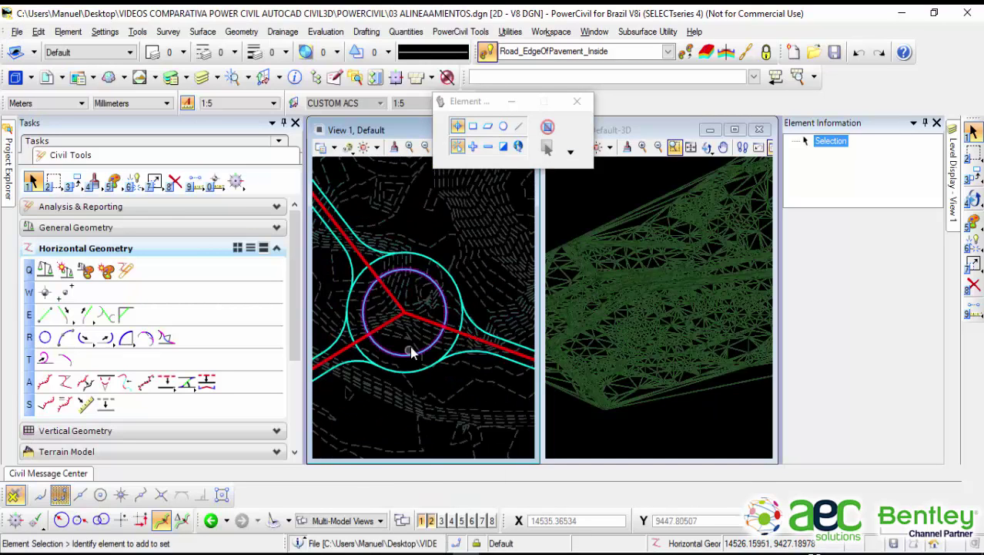
scroll(420, 331, "up", 2)
scroll(422, 328, "down", 1)
scroll(473, 362, "down", 1)
middle_click_drag(472, 362, 377, 322)
scroll(436, 353, "up", 1)
scroll(415, 337, "up", 1)
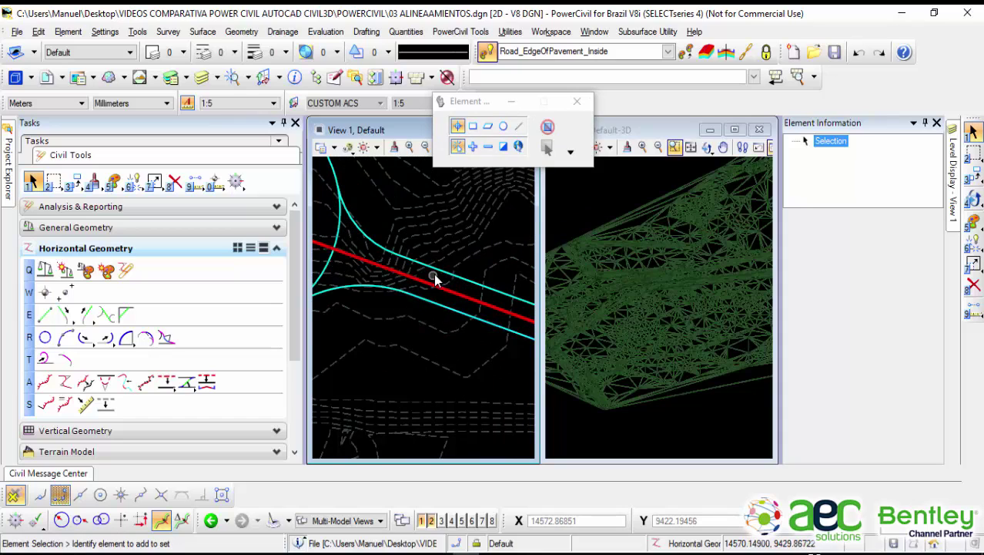
left_click(468, 282)
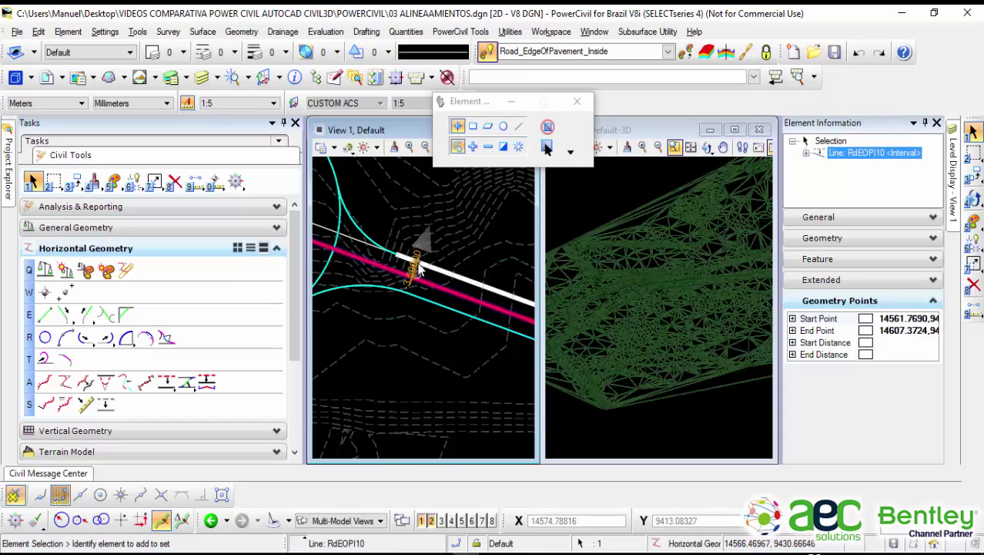
scroll(406, 280, "up", 2)
scroll(433, 274, "up", 2)
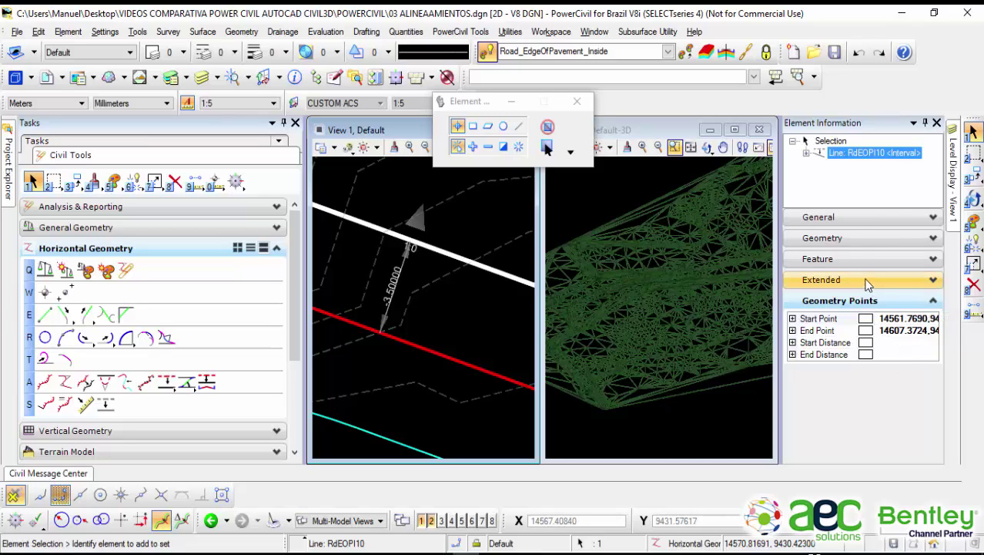
Step: Review the selected edge's general, geometry and feature properties and the parent offset line it depends on, and clear the selection
left_click(857, 238)
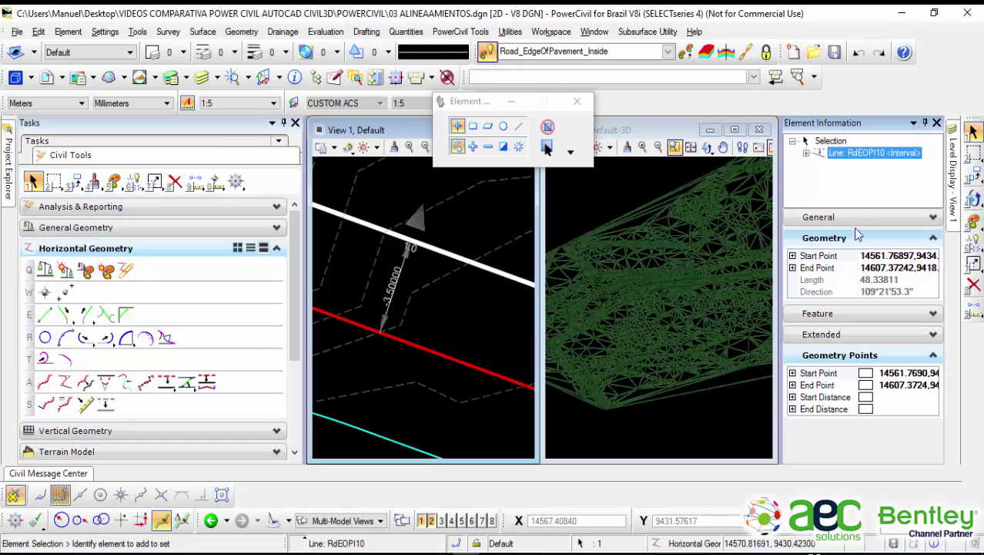
left_click(856, 218)
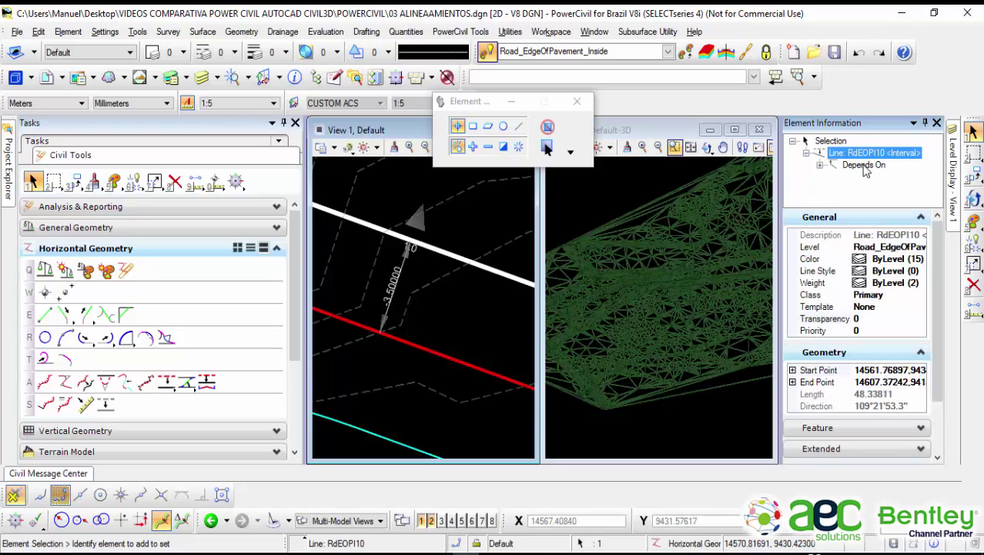
left_click(864, 165)
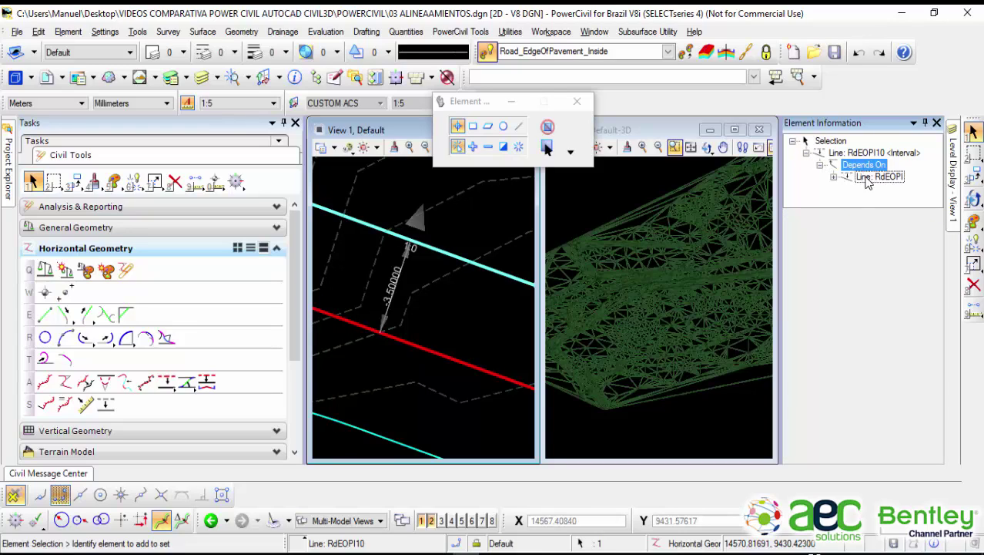
left_click(878, 176)
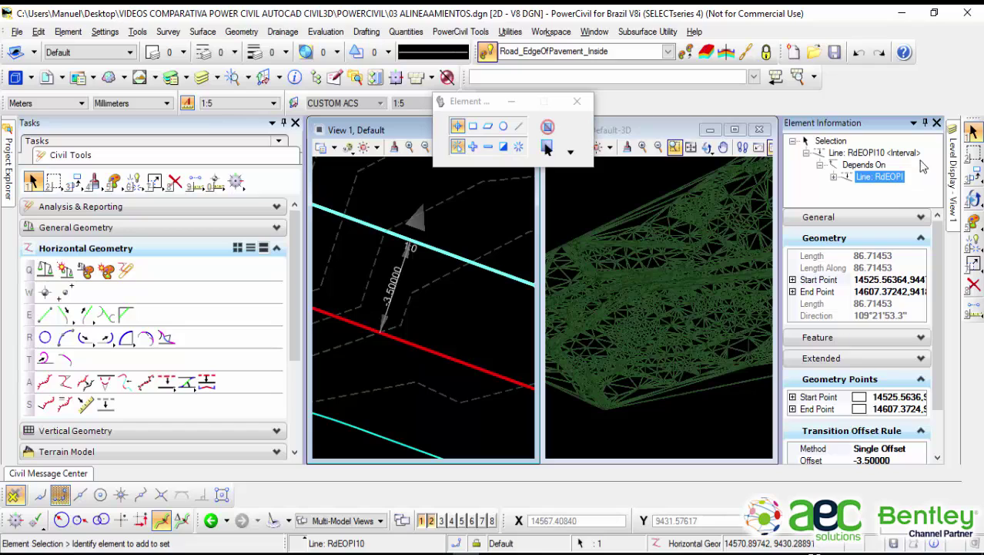
left_click(875, 154)
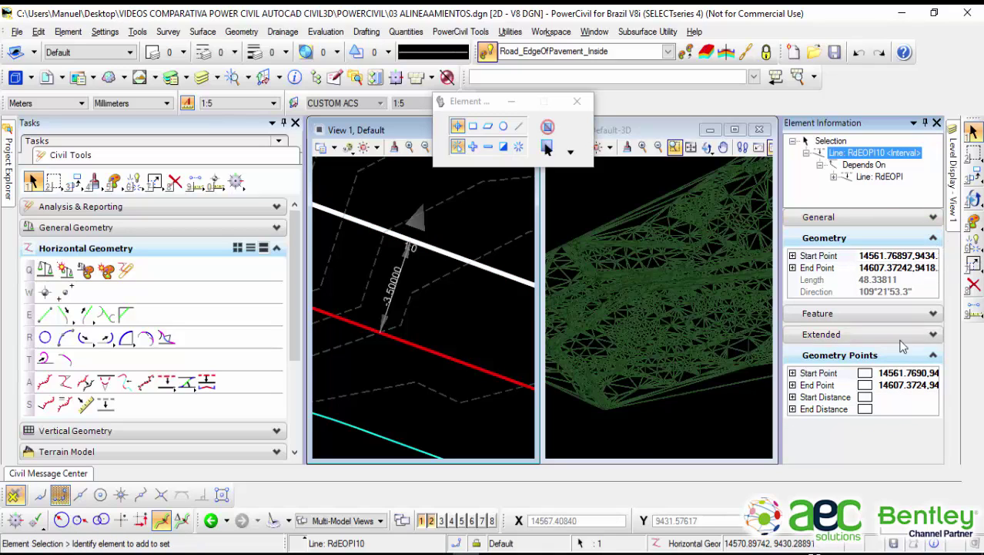
left_click(878, 312)
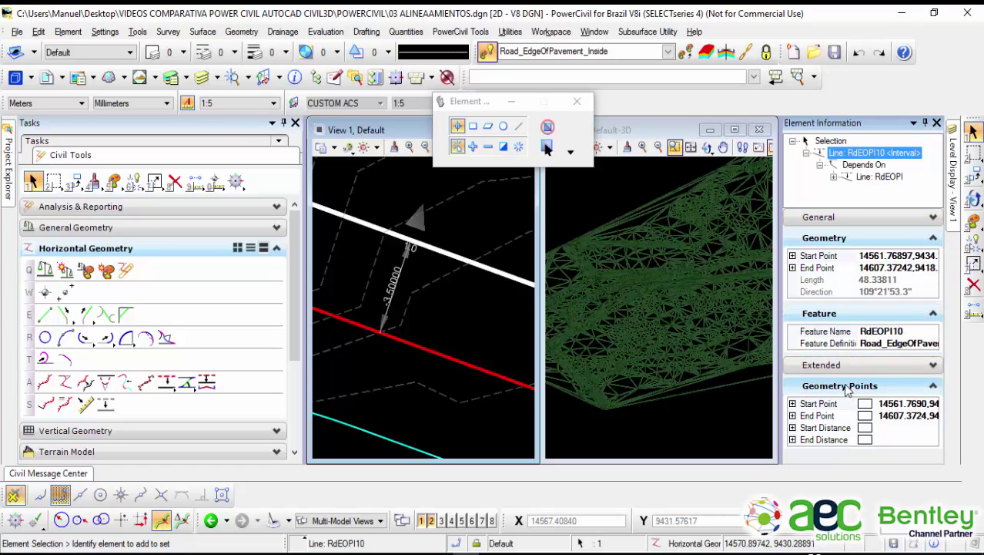
left_click(512, 303)
Step: Frame the whole roundabout in the 2D view and the terrain in the 3D view, moving the Element Selection window clear of both
scroll(470, 304, "down", 5)
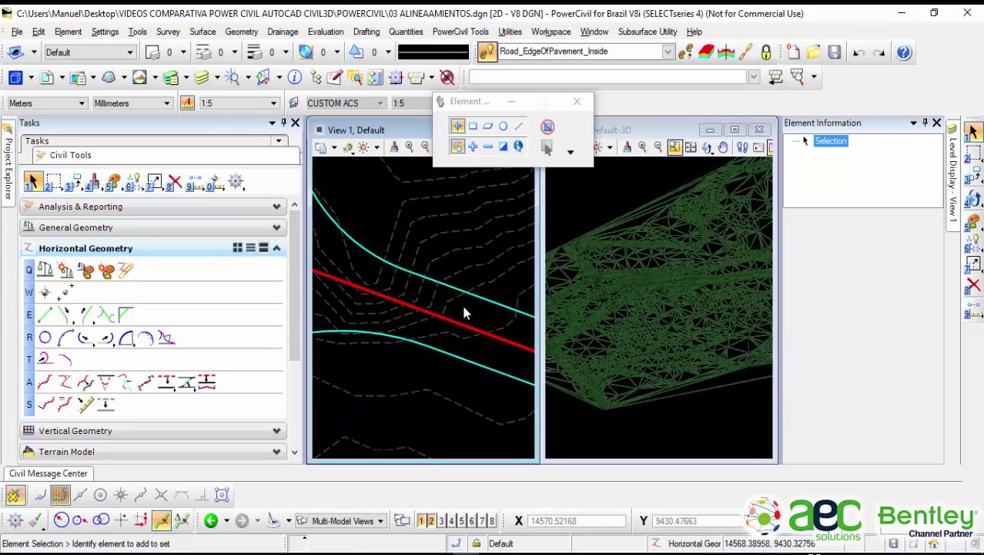
scroll(429, 335, "down", 3)
middle_click_drag(459, 284, 470, 274)
middle_click_drag(580, 262, 680, 279, "shift")
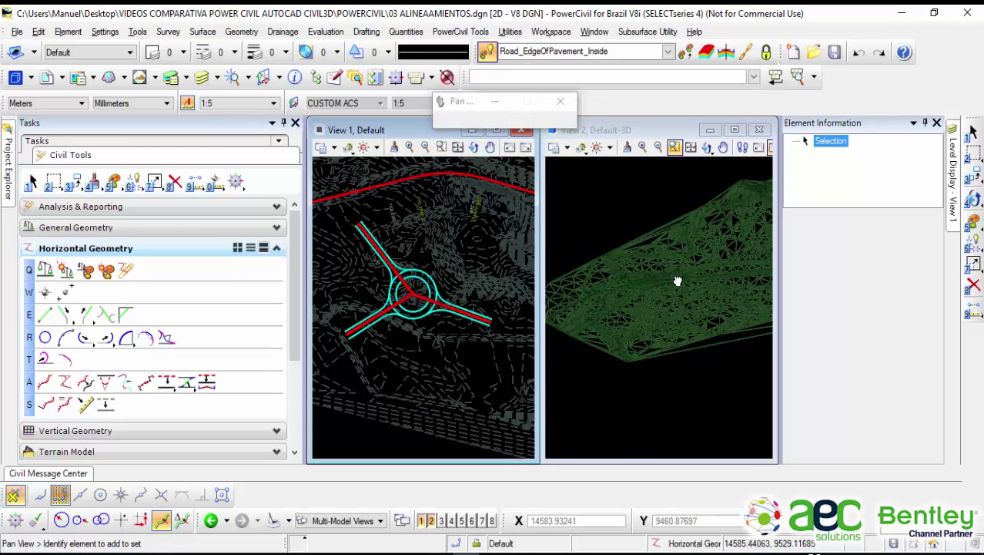
scroll(702, 297, "up", 4)
scroll(695, 291, "up", 1)
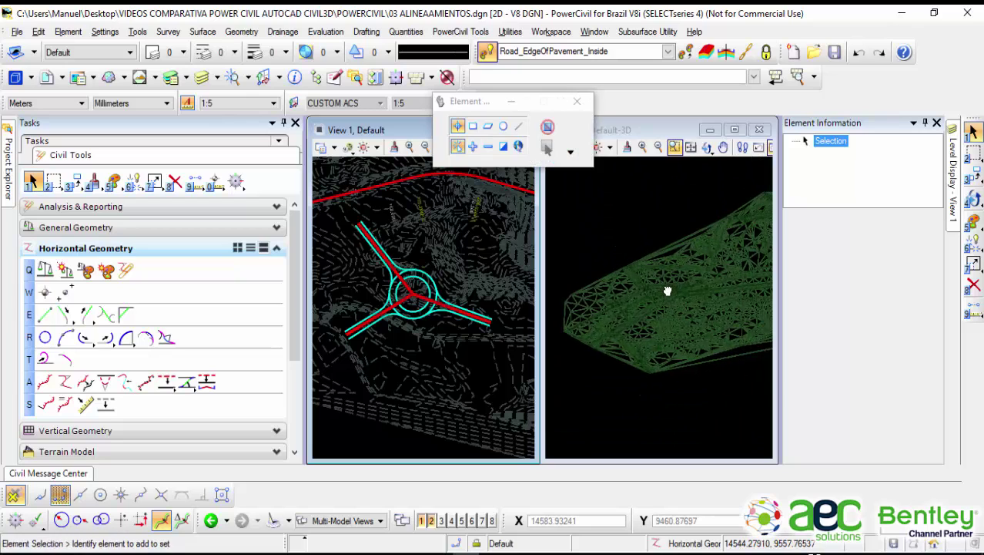
left_click_drag(493, 107, 624, 45)
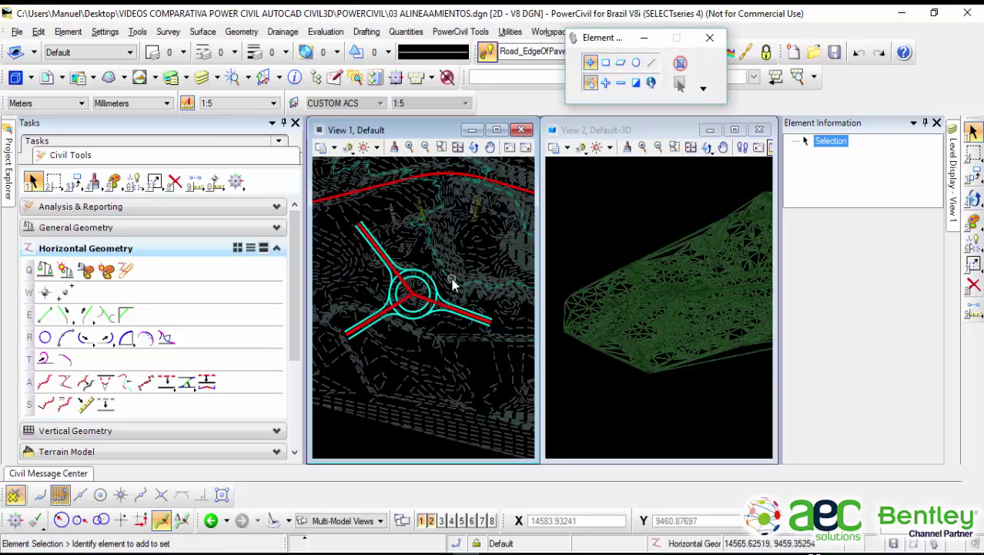
Step: Make the Default-3D view active and check which reference files are attached to its model
left_click(643, 145)
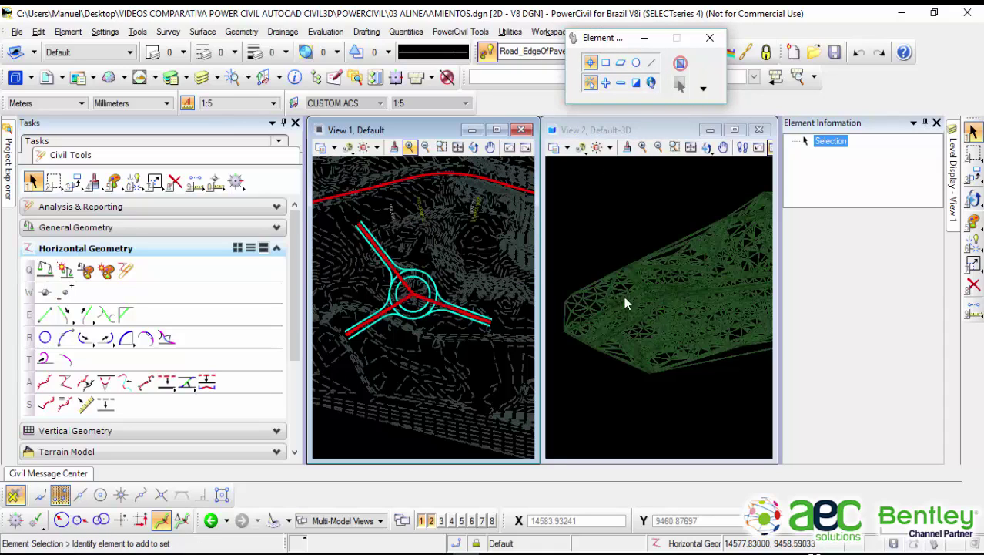
mouse_move(491, 241)
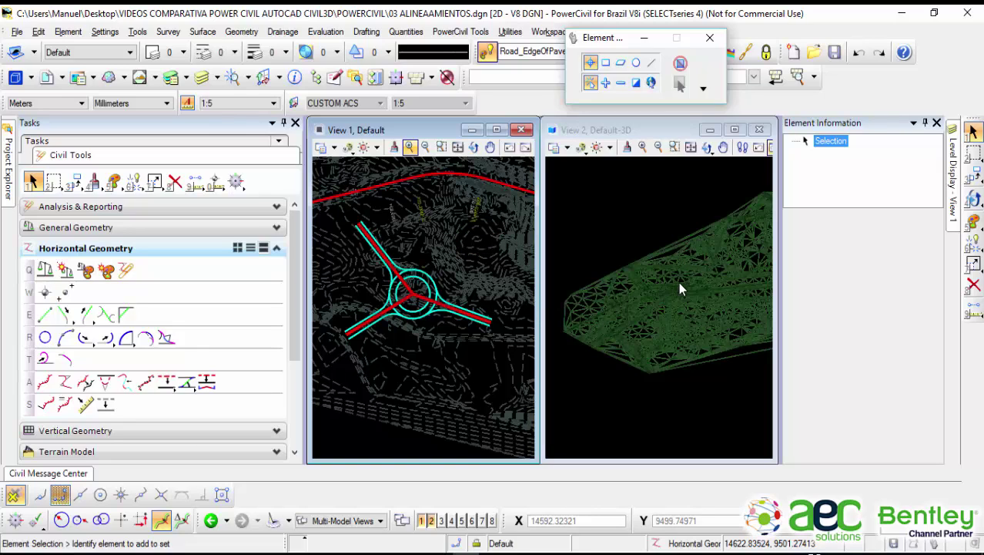
left_click(639, 132)
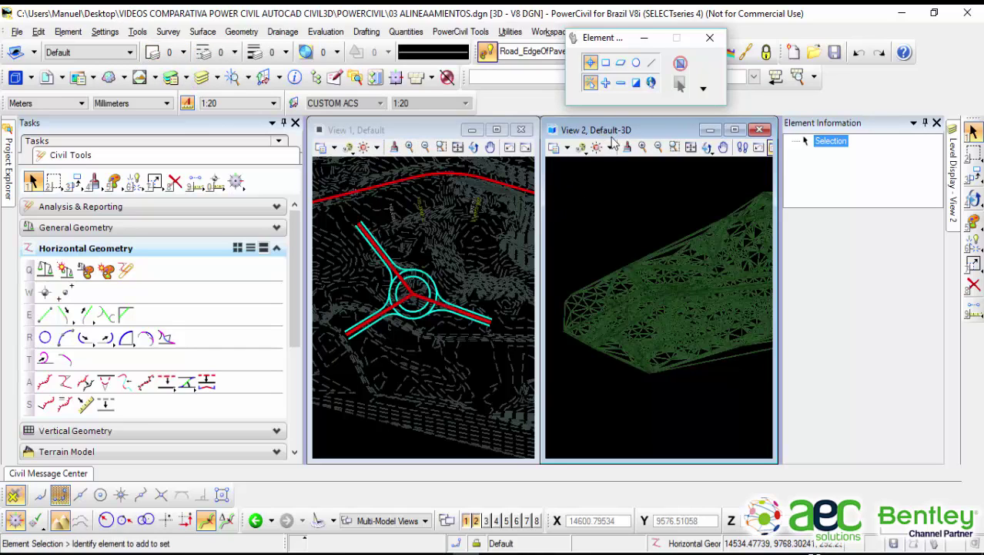
left_click(658, 146)
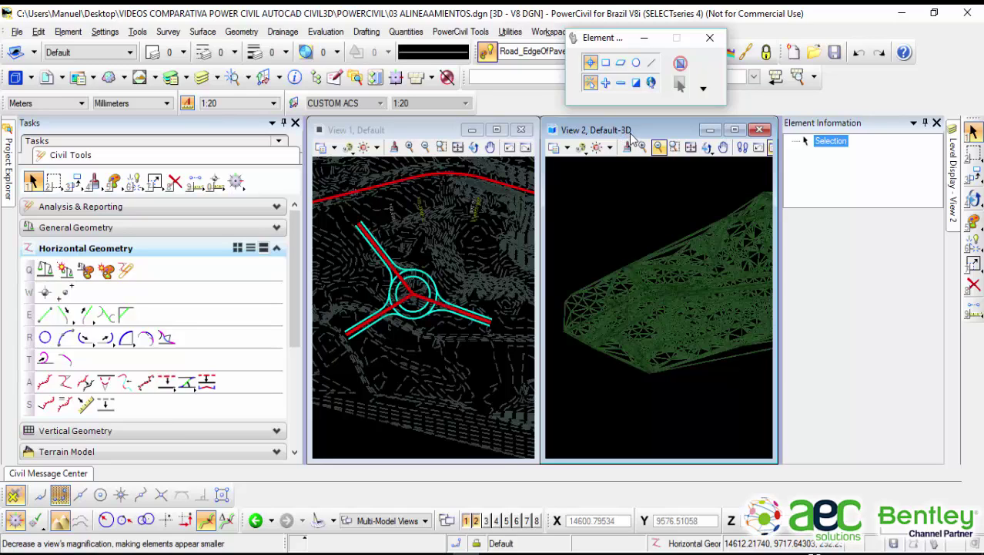
left_click(630, 129)
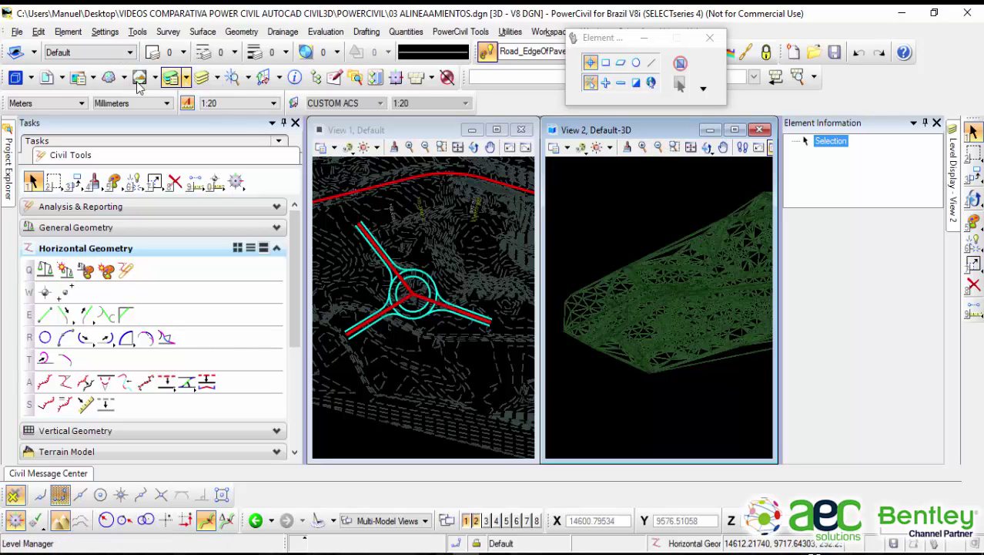
left_click(51, 84)
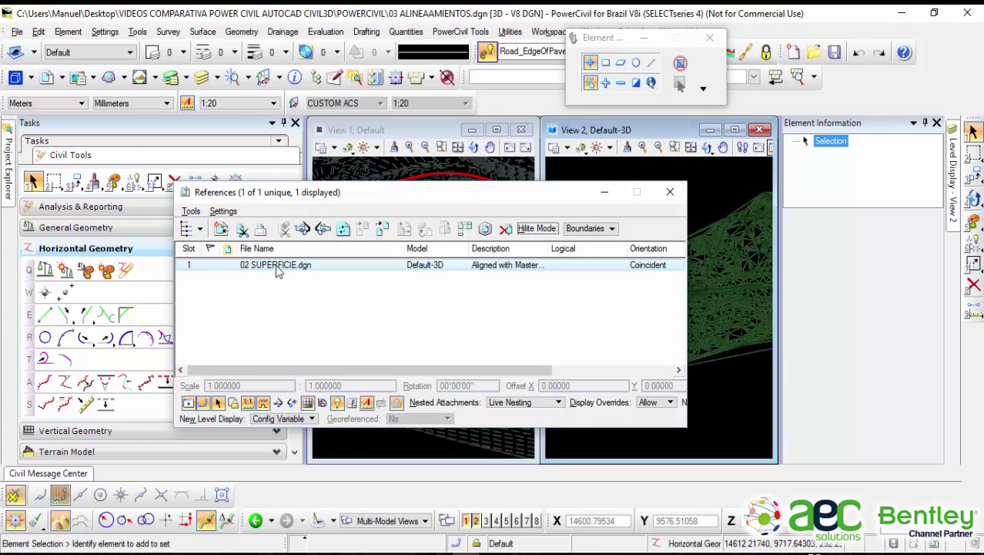
left_click_drag(331, 370, 299, 369)
left_click(669, 193)
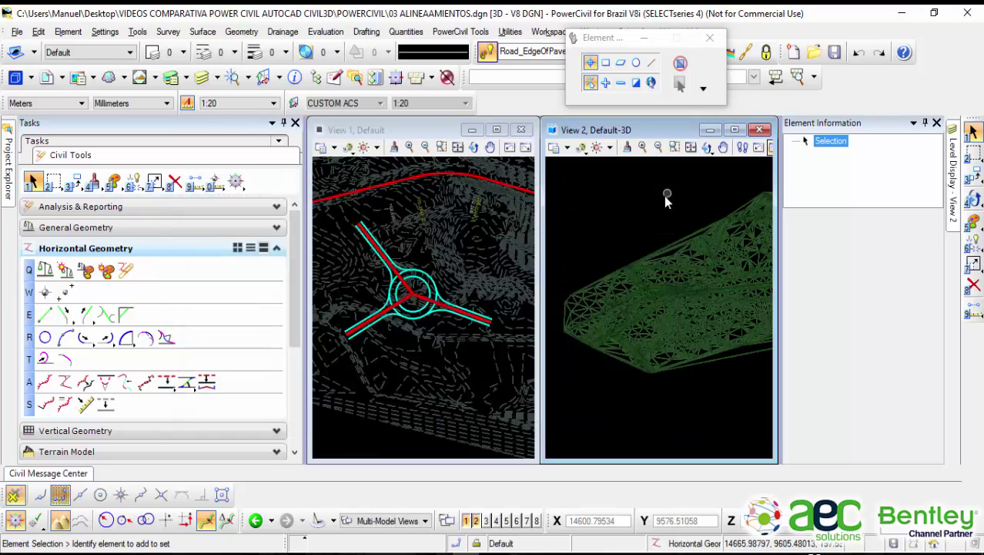
Step: Make the 2D Default view active and check which reference files are attached to its model
left_click(424, 128)
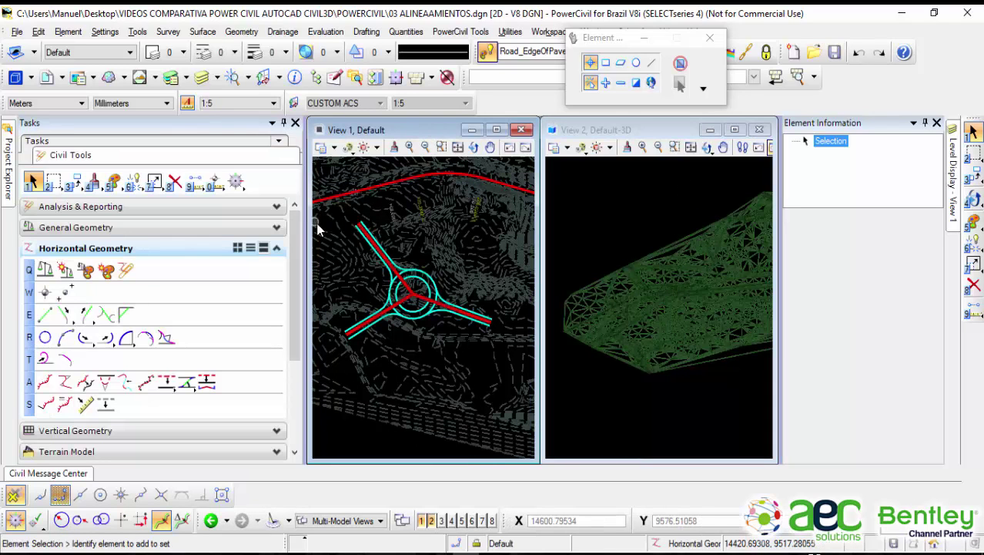
left_click(46, 77)
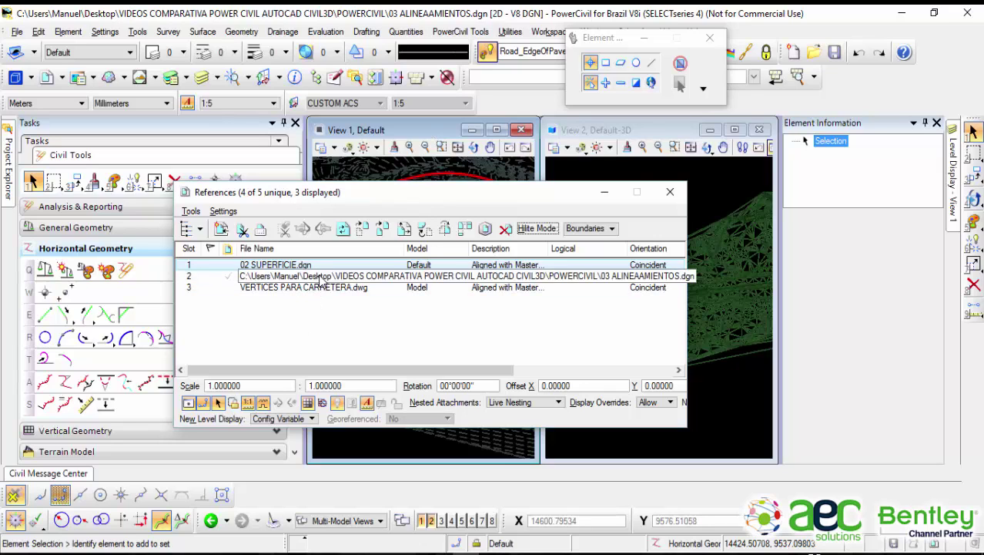
left_click(669, 194)
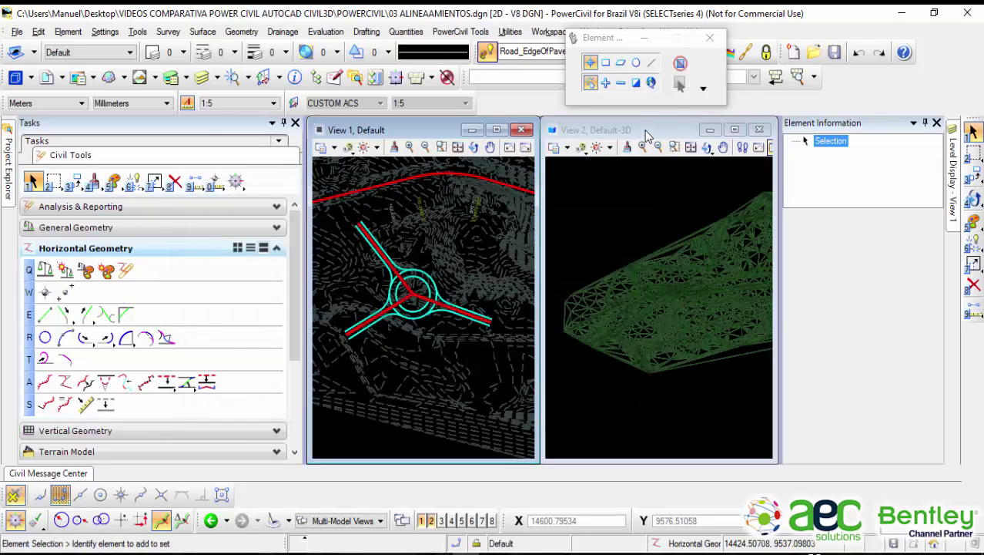
Step: Compare the active model of the 3D and 2D views, and return to the roundabout in the 2D view for a close look
left_click(644, 130)
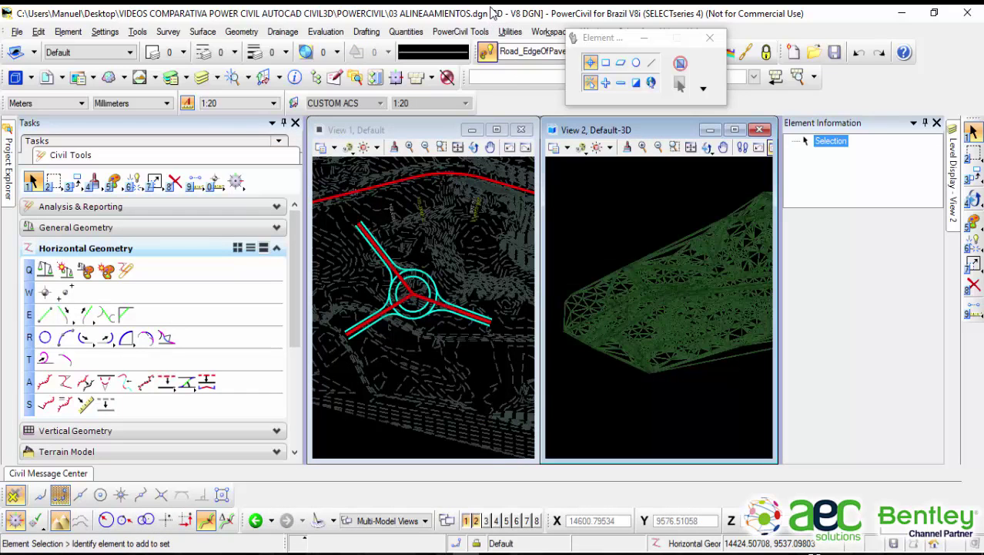
left_click(439, 131)
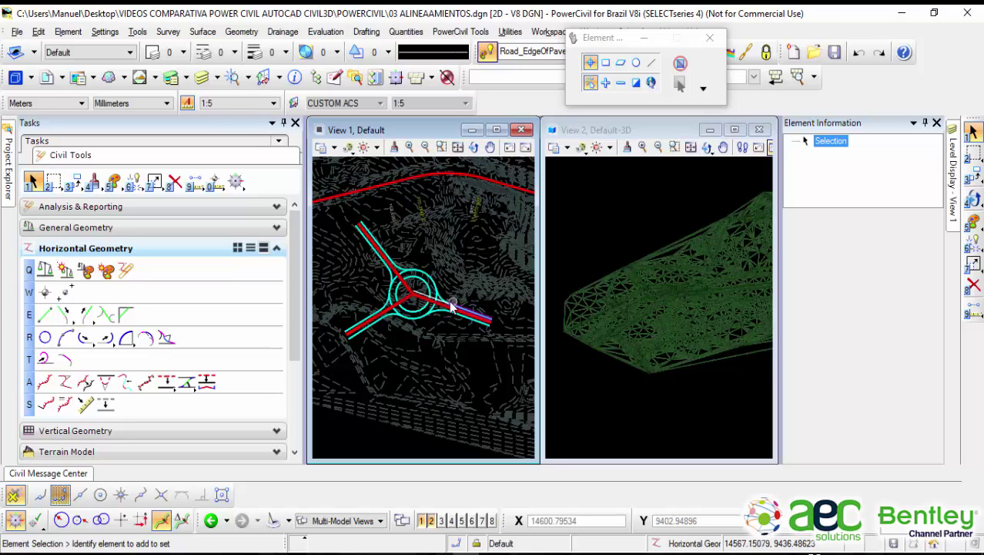
scroll(396, 303, "up", 3)
scroll(397, 303, "up", 1)
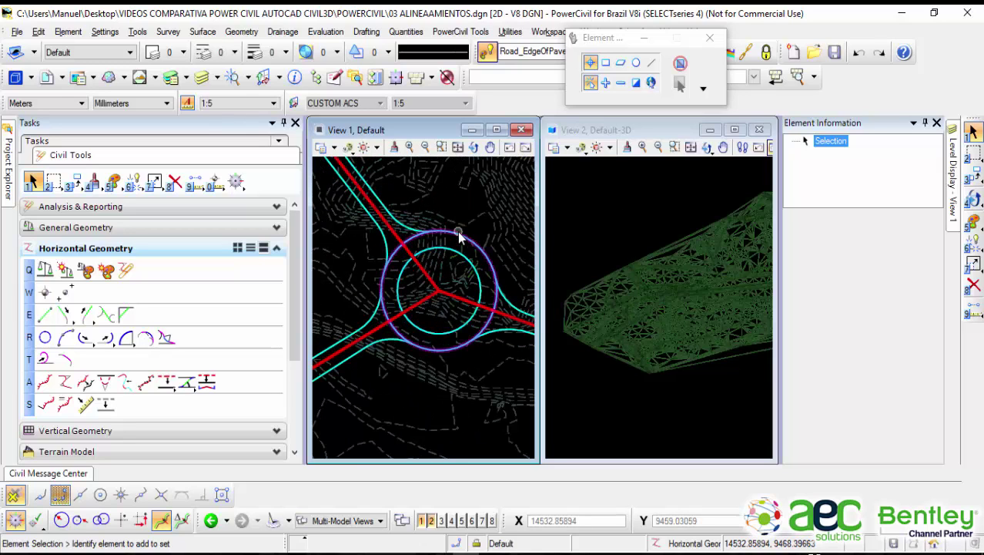
Step: Examine the roundabout and its road arms in the 2D view against the terrain mesh in the 3D view
scroll(459, 237, "down", 2)
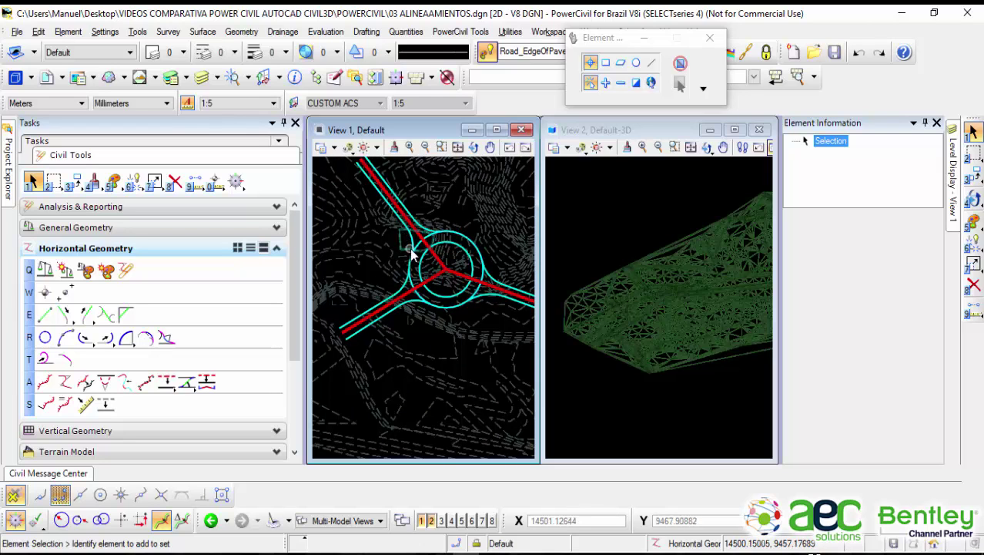
scroll(414, 251, "up", 1)
scroll(501, 235, "down", 3)
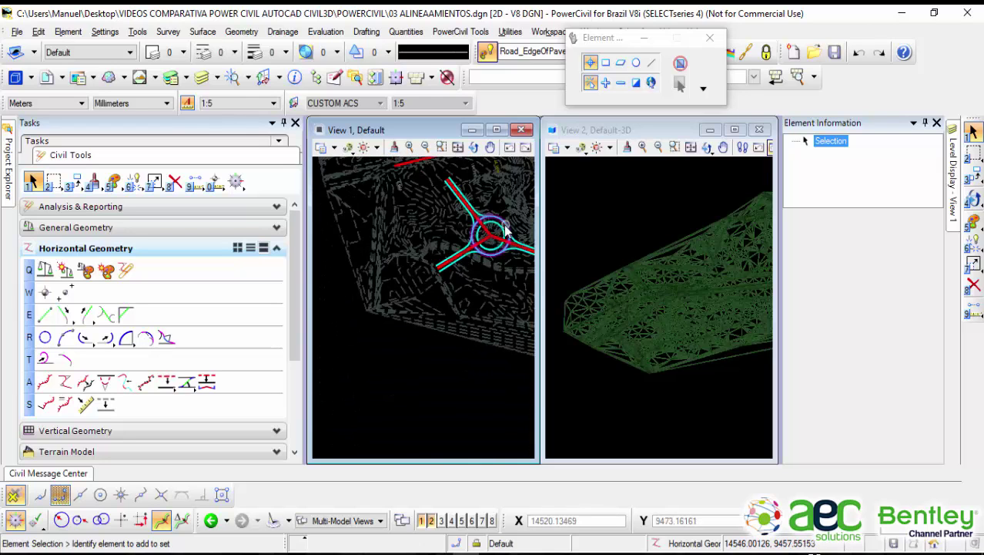
scroll(504, 229, "up", 4)
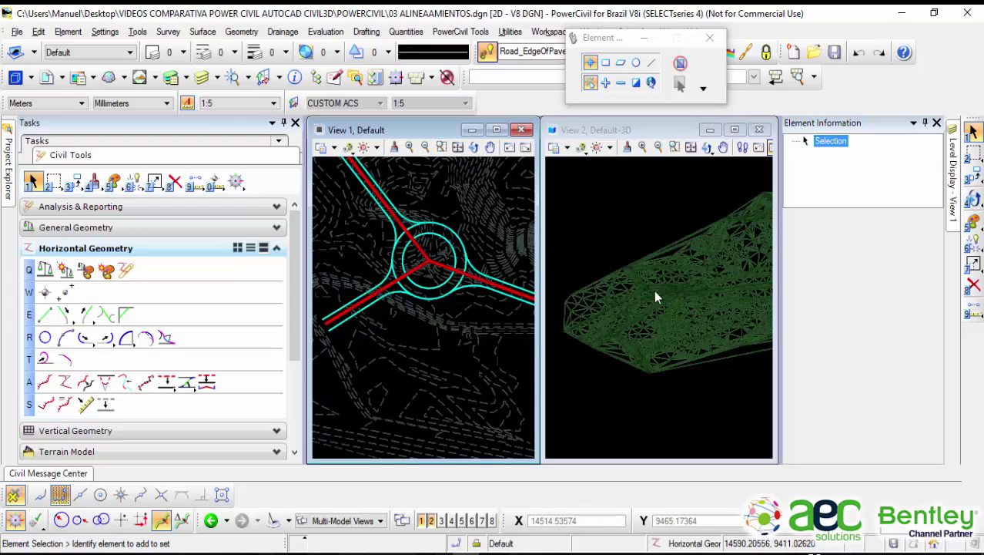
scroll(655, 293, "down", 2)
middle_click_drag(588, 292, 618, 294)
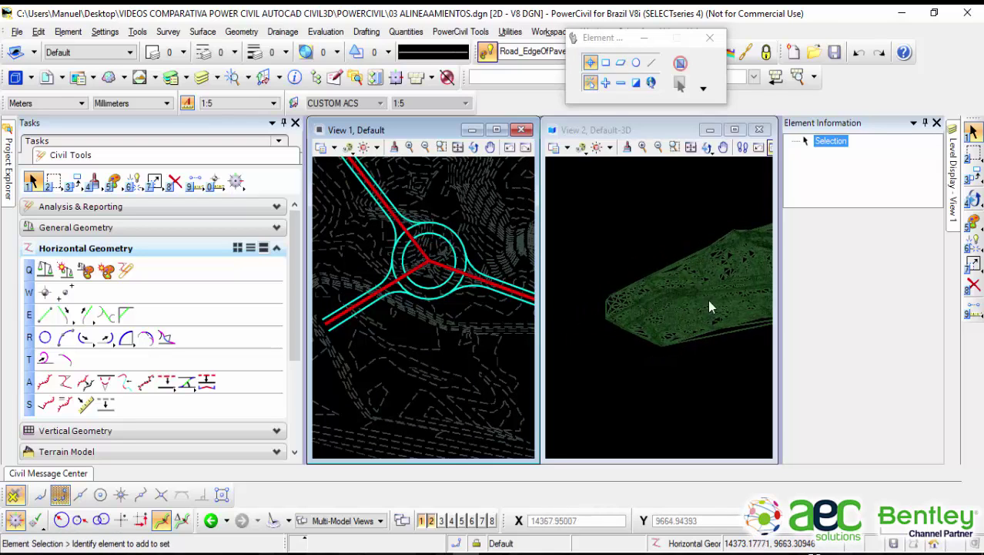
scroll(671, 299, "up", 3)
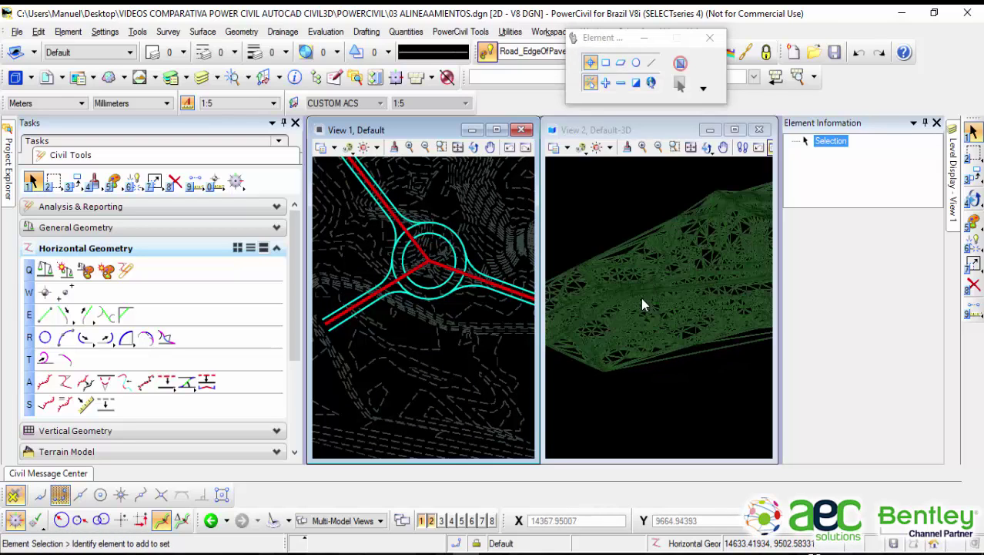
scroll(618, 273, "down", 1)
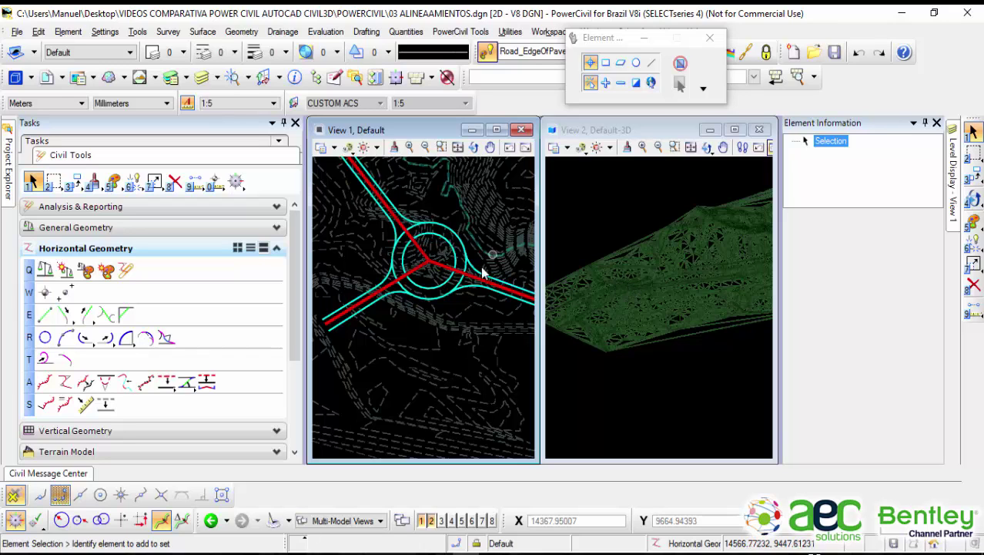
Step: Open the profile model of the roundabout's outer pavement-edge circle in View 8
scroll(458, 312, "up", 2)
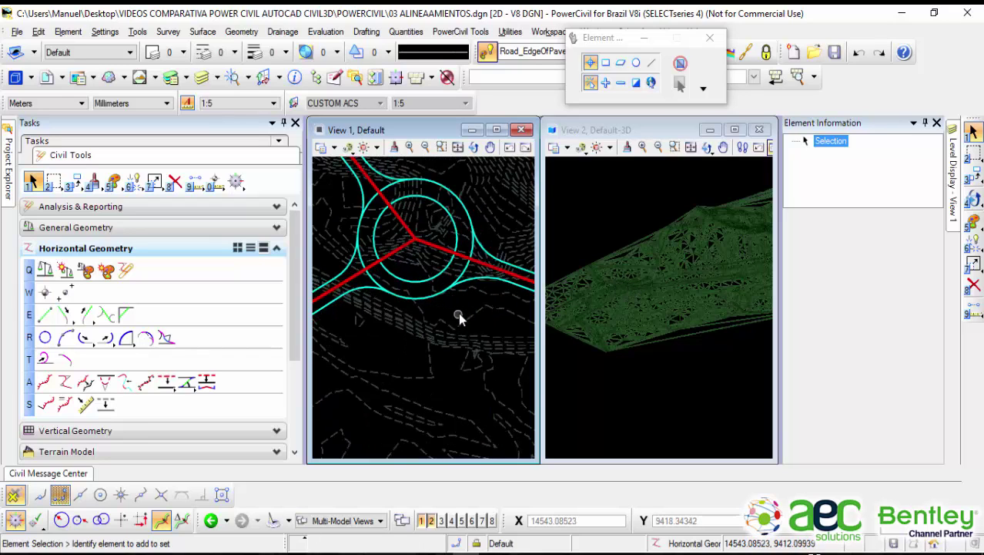
scroll(458, 312, "up", 1)
middle_click_drag(459, 312, 467, 351)
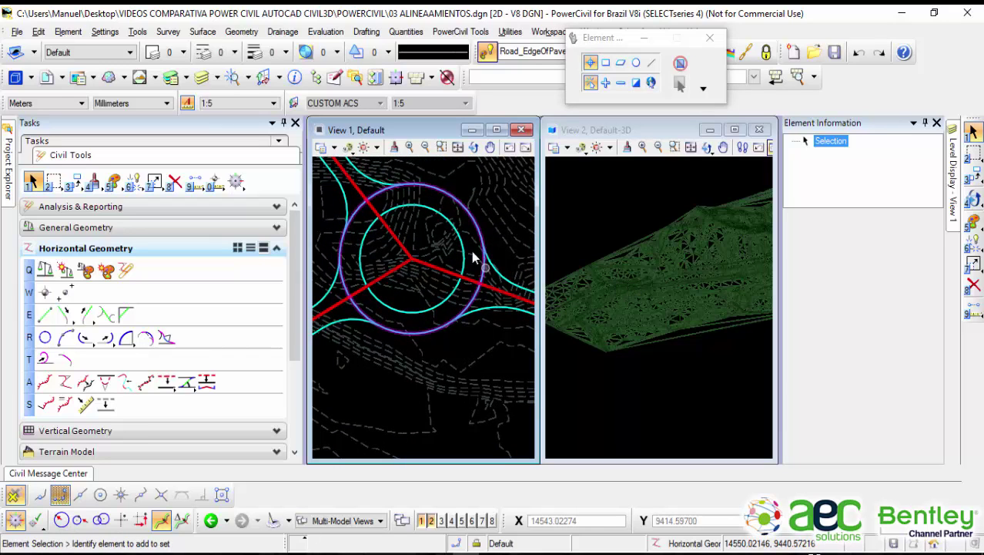
middle_click_drag(385, 213, 403, 225)
scroll(424, 251, "up", 2)
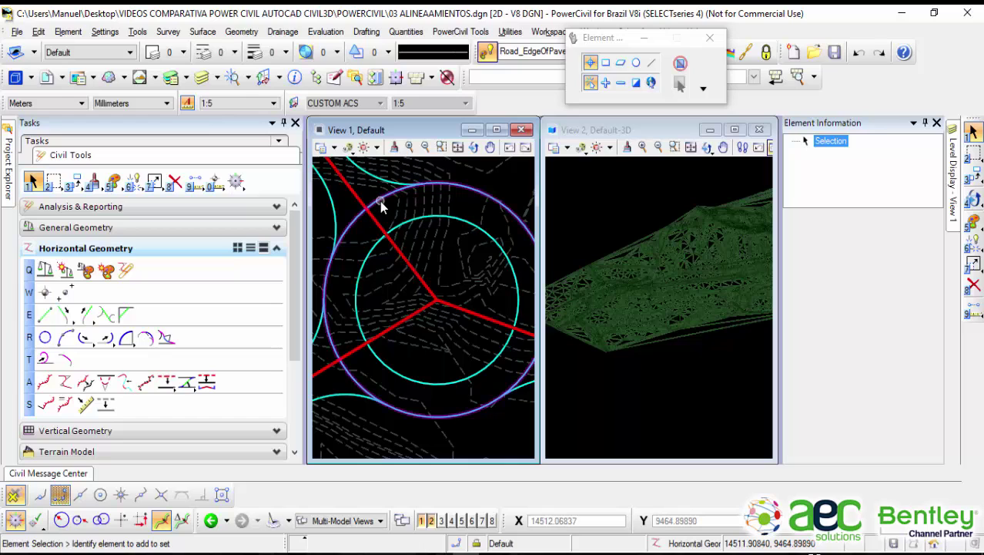
left_click(379, 201)
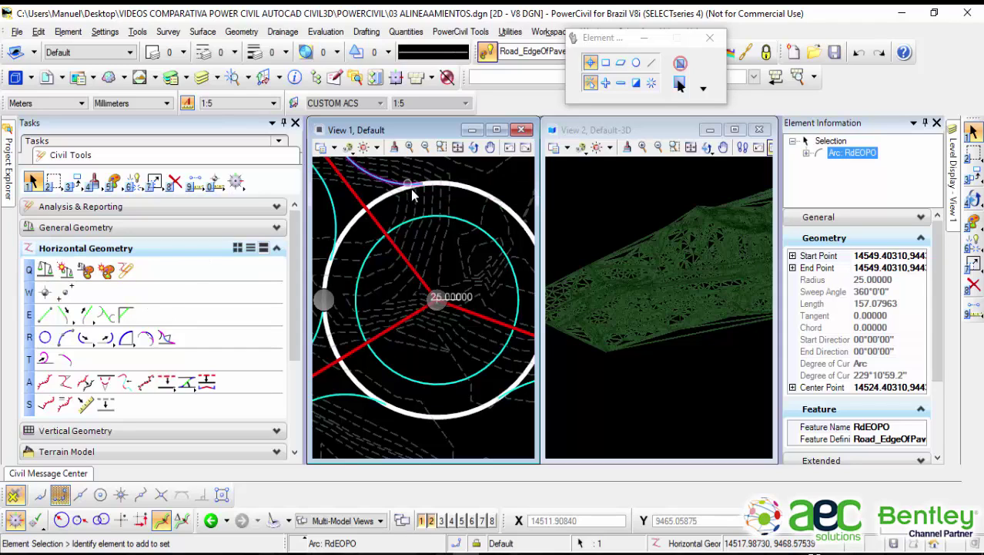
mouse_move(471, 193)
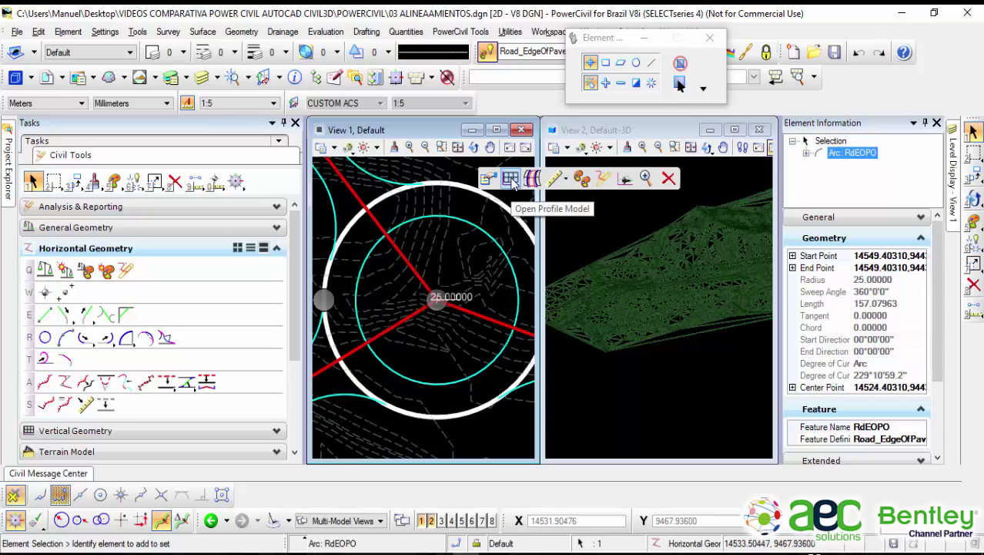
left_click(511, 179)
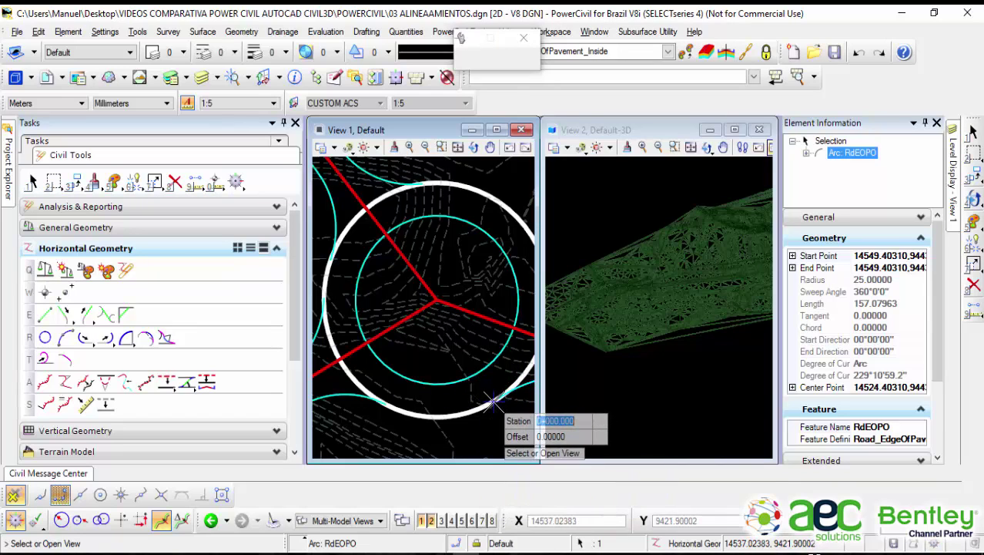
left_click(493, 521)
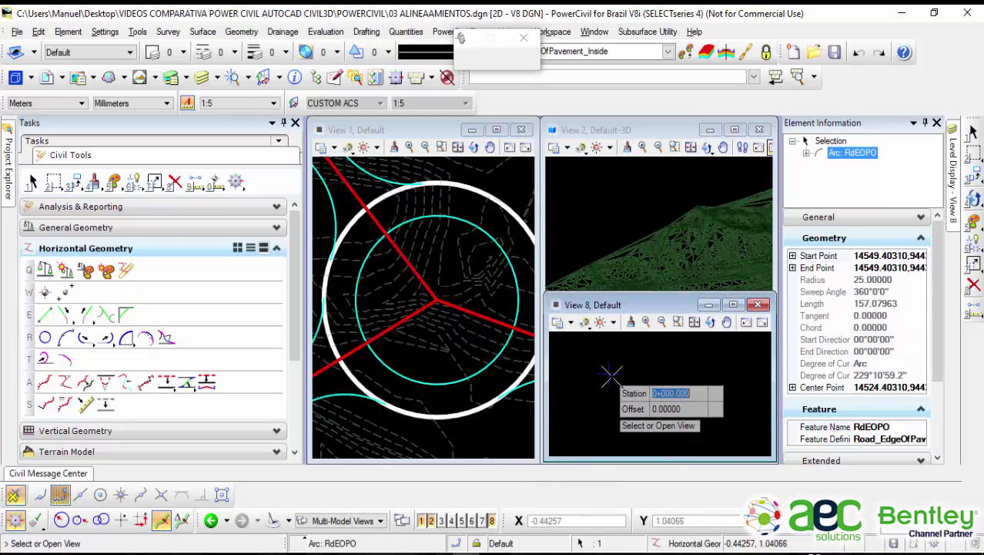
left_click(612, 416)
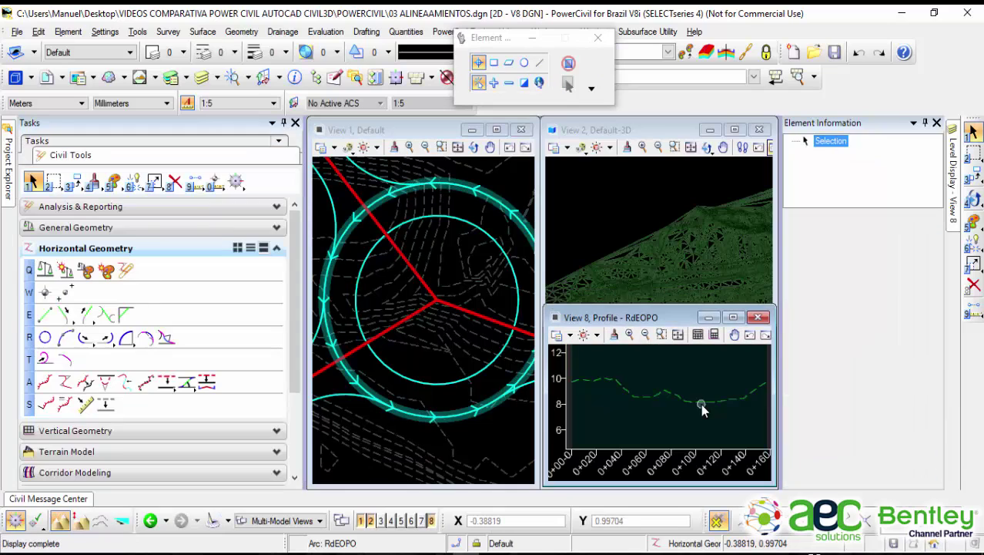
Step: Move the profile window up over the 3D view and inspect the properties of the terrain profile line
scroll(671, 379, "up", 3)
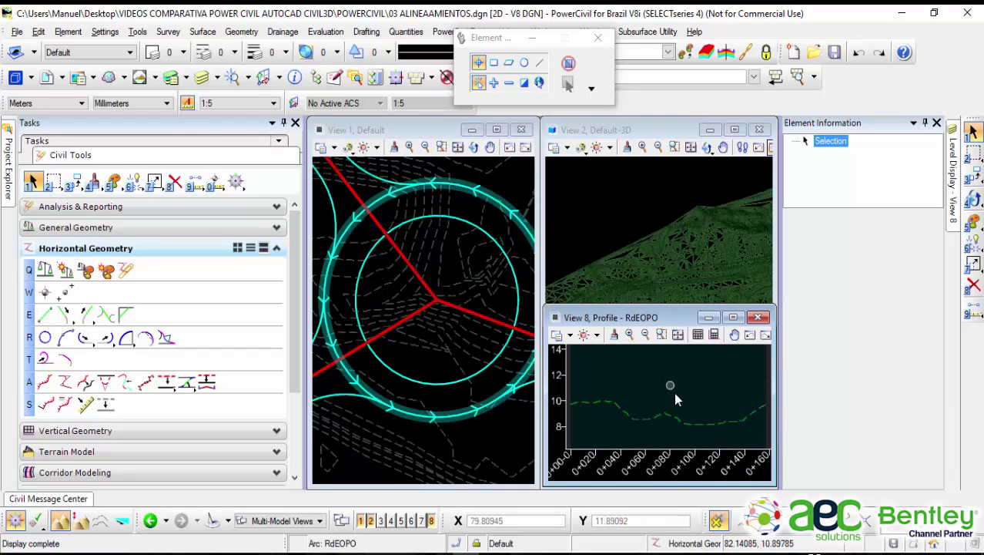
scroll(673, 391, "down", 2)
left_click_drag(660, 323, 652, 260)
scroll(650, 341, "up", 4)
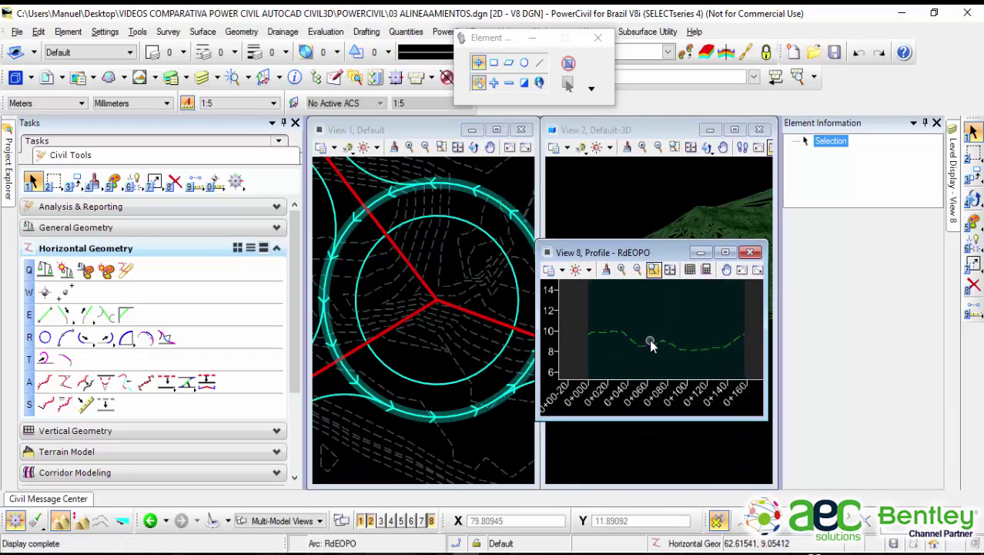
scroll(660, 331, "down", 4)
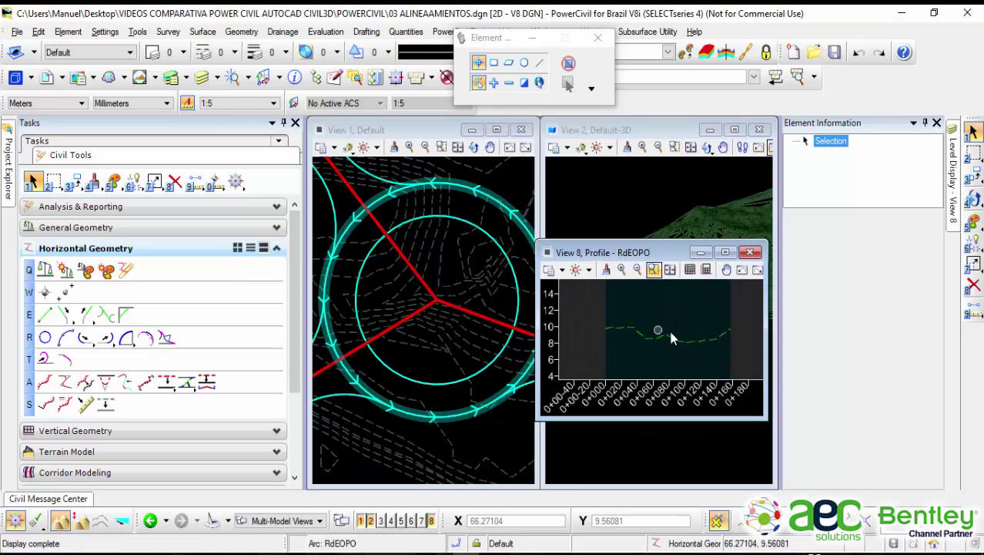
left_click(635, 352)
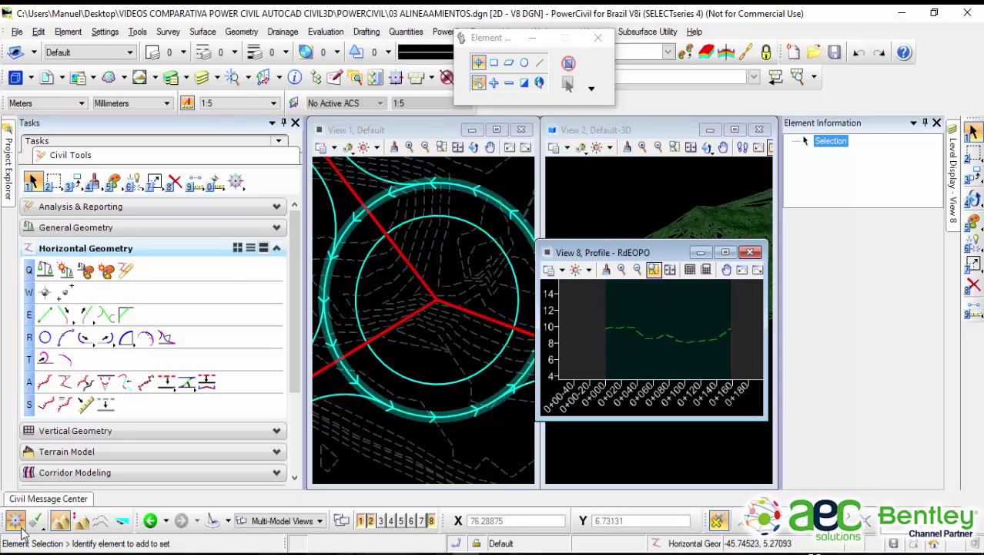
left_click(641, 335)
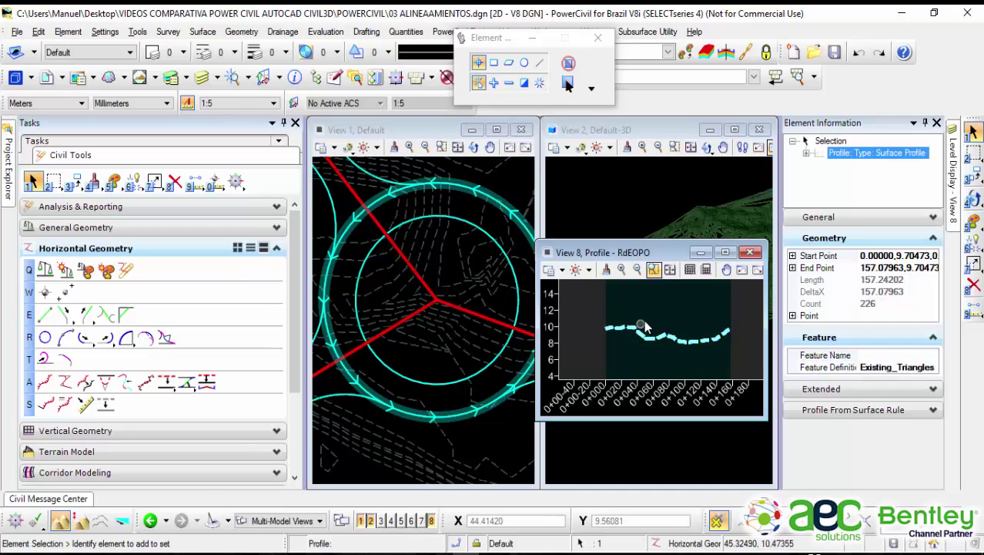
left_click(652, 312)
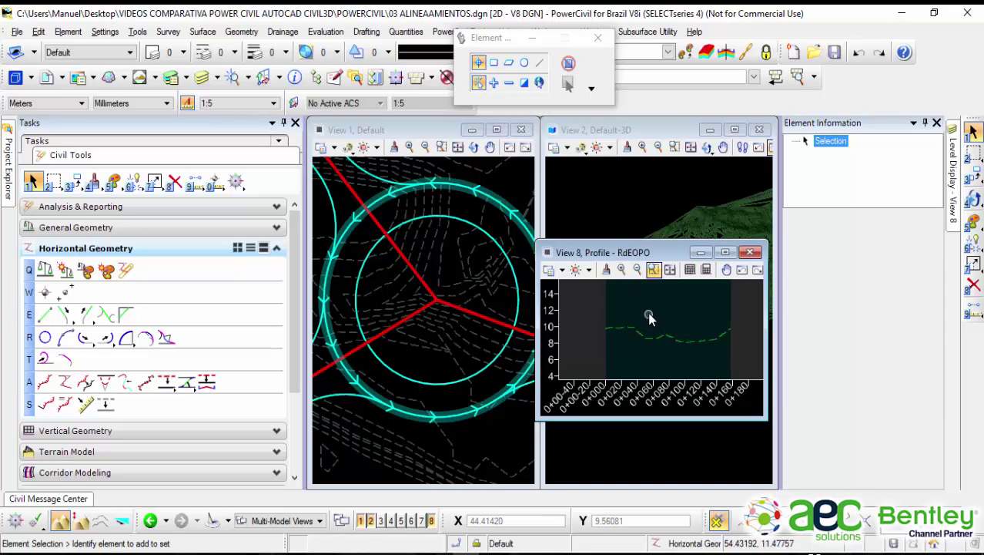
Step: Enlarge the profile window to fill the view area and check which models the file contains
left_click_drag(643, 258, 663, 249)
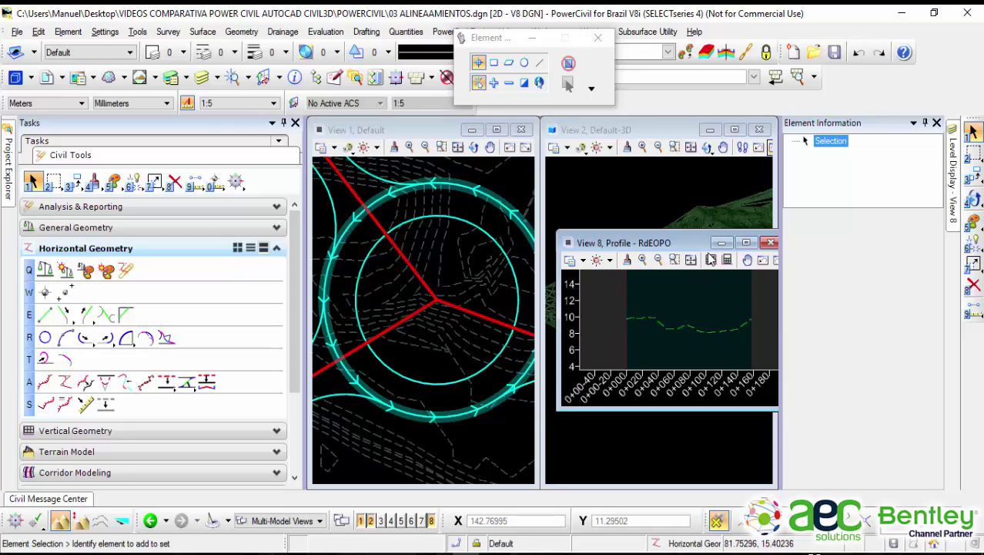
left_click(747, 243)
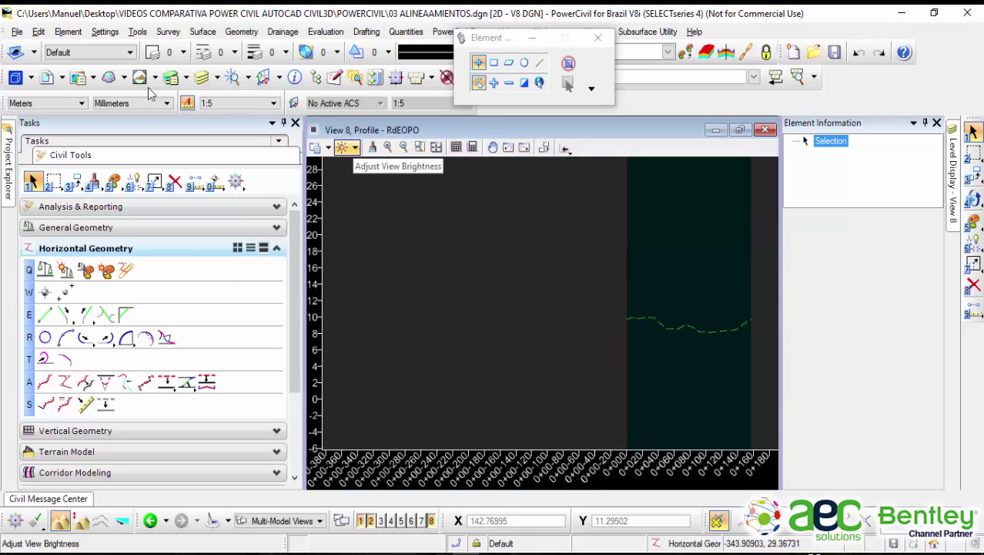
left_click(32, 78)
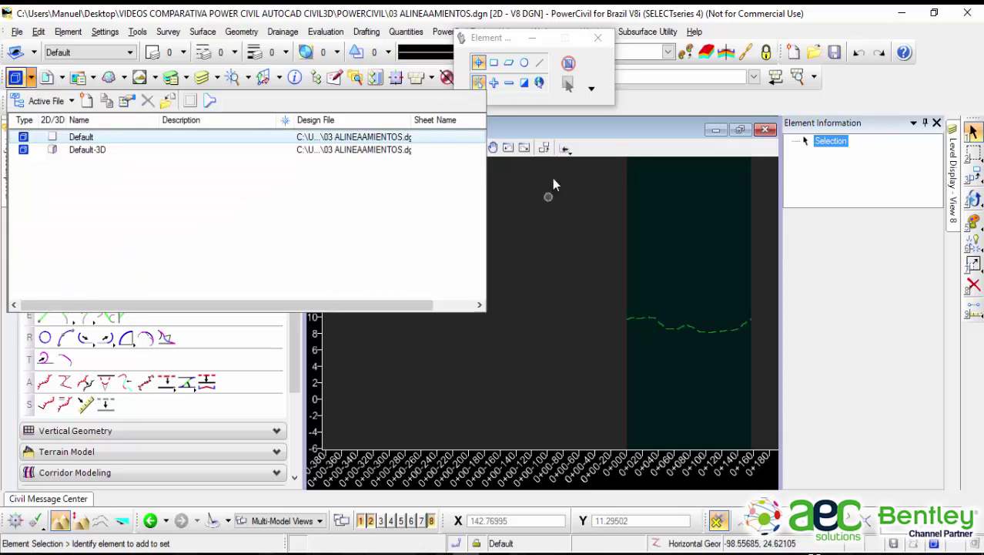
left_click(607, 130)
scroll(645, 239, "down", 1)
scroll(645, 245, "up", 1)
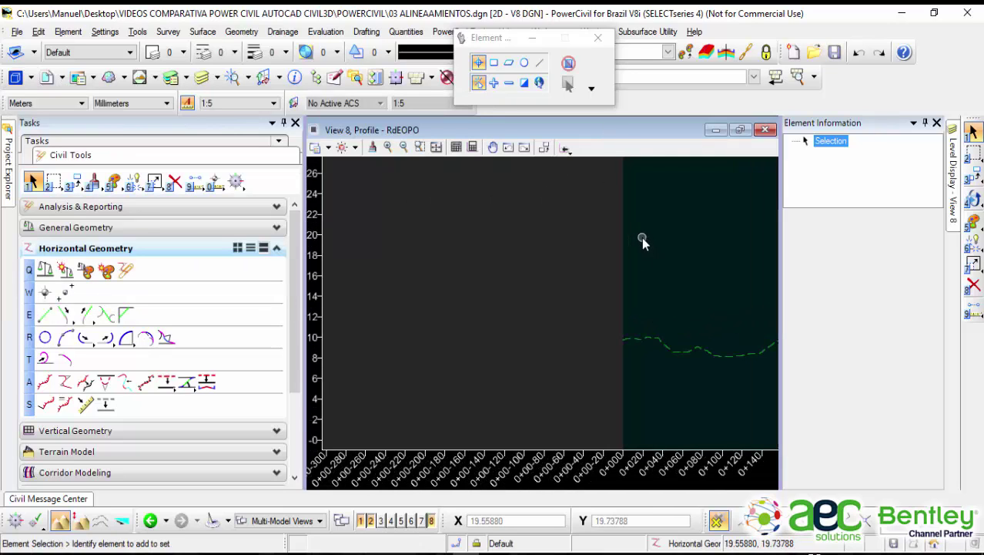
middle_click_drag(645, 245, 525, 246)
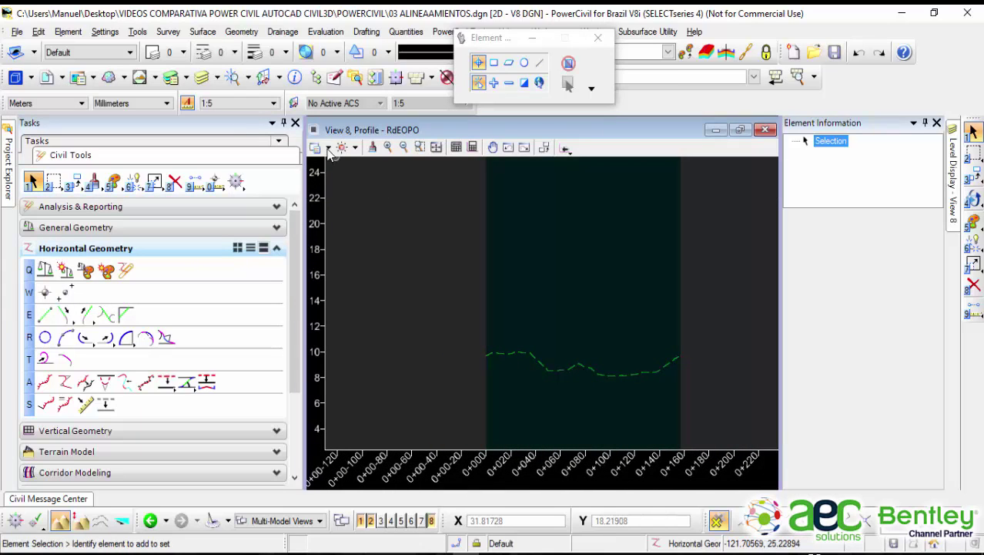
middle_click_drag(590, 305, 545, 253)
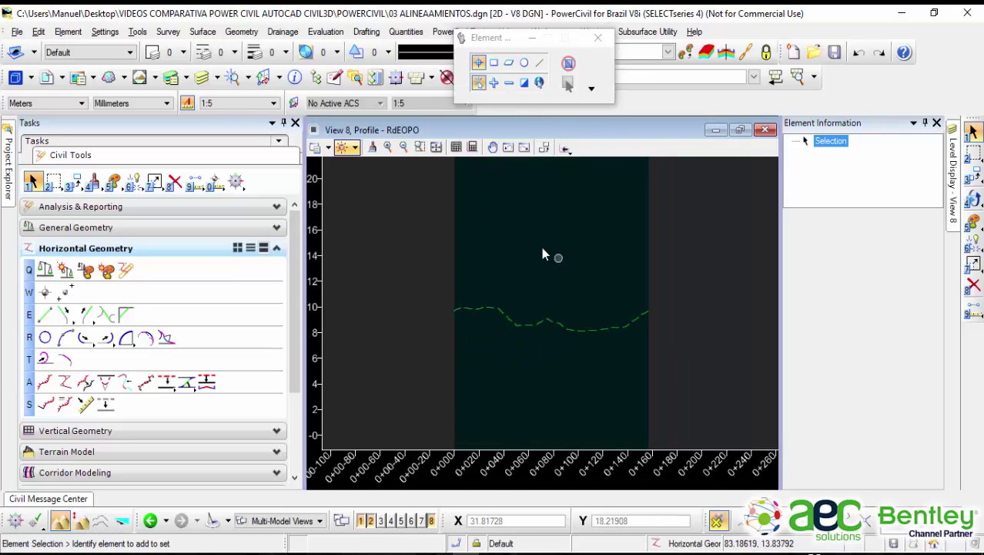
Step: Set the profile view's vertical exaggeration to 1 and frame the full length of the terrain line
left_click(328, 149)
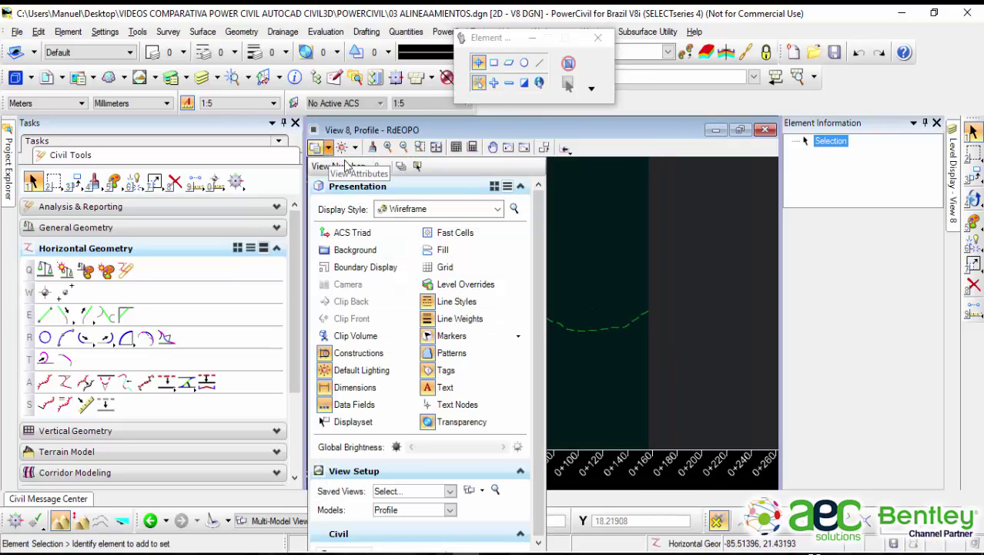
left_click(521, 533)
left_click(535, 471)
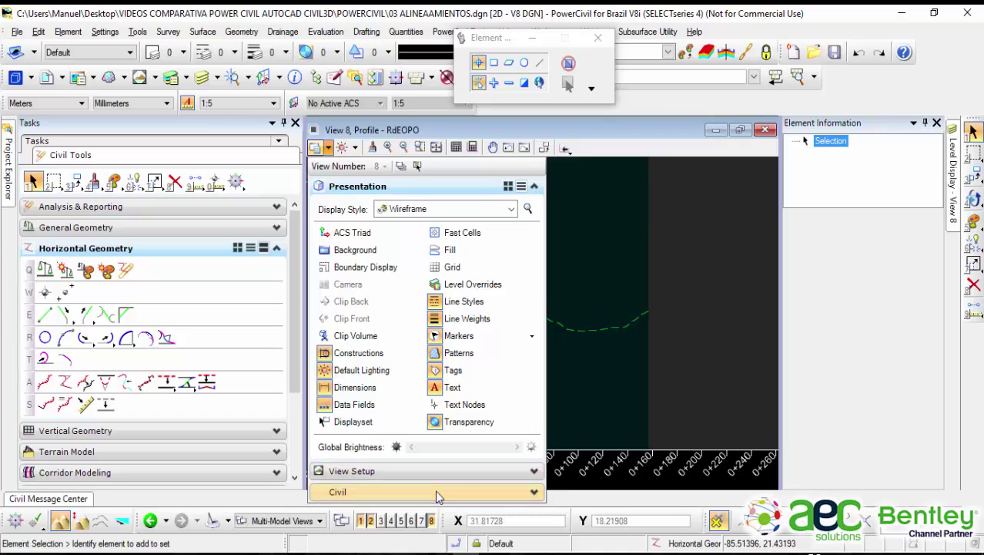
left_click(435, 489)
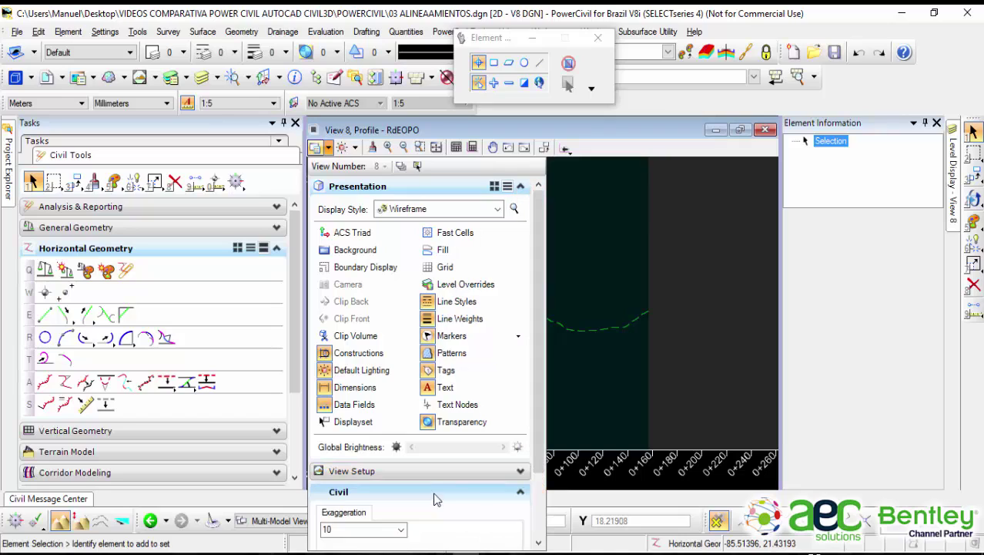
left_click(402, 531)
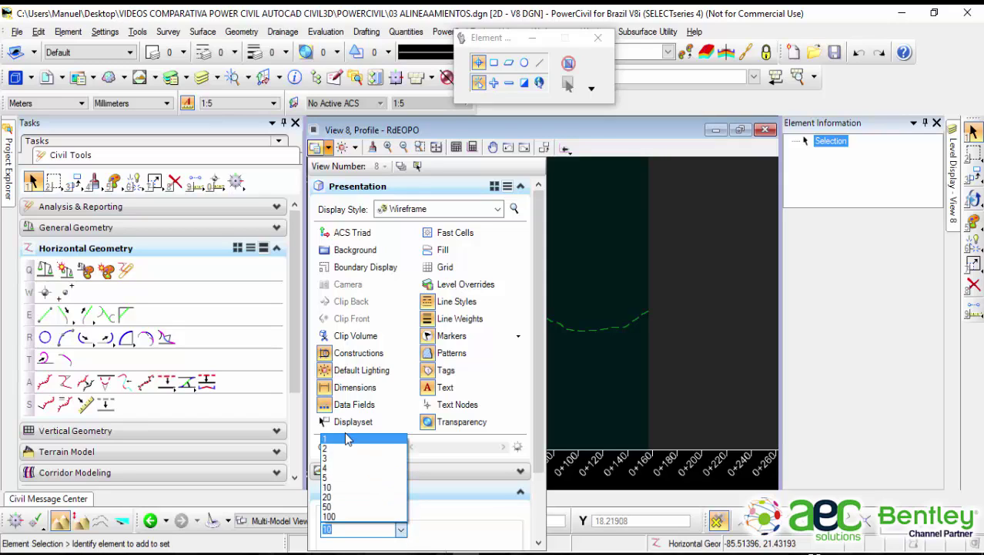
left_click(346, 434)
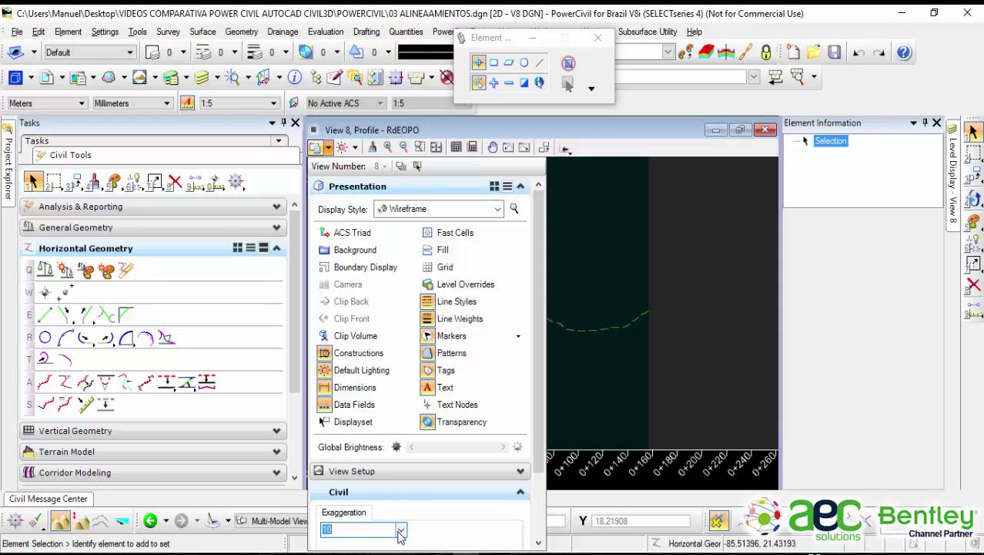
left_click(401, 530)
left_click(339, 441)
scroll(505, 310, "down", 1)
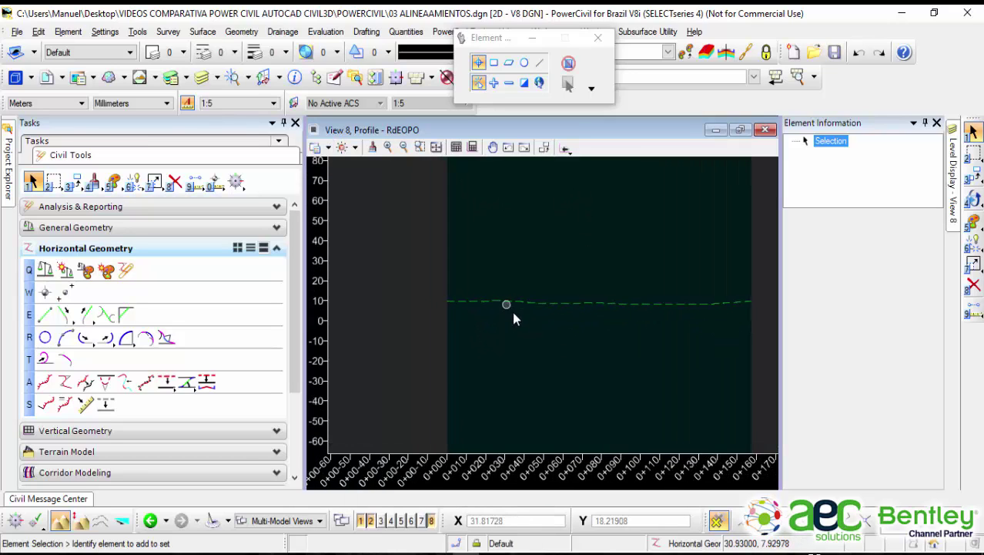
middle_click_drag(571, 343, 534, 355)
scroll(533, 355, "down", 1)
scroll(534, 356, "up", 2)
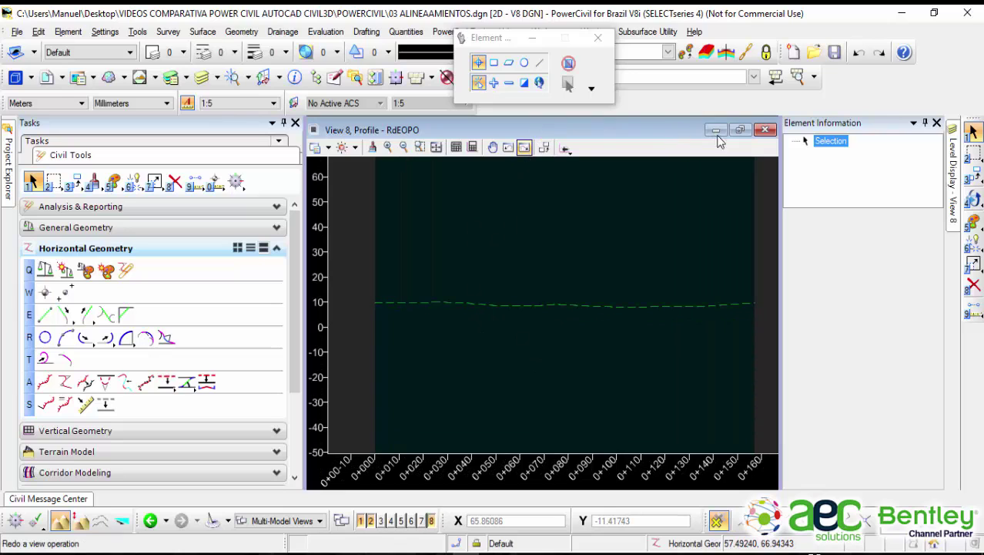
Step: Restore the profile window to its smaller size and fit the whole terrain profile inside it
left_click(739, 129)
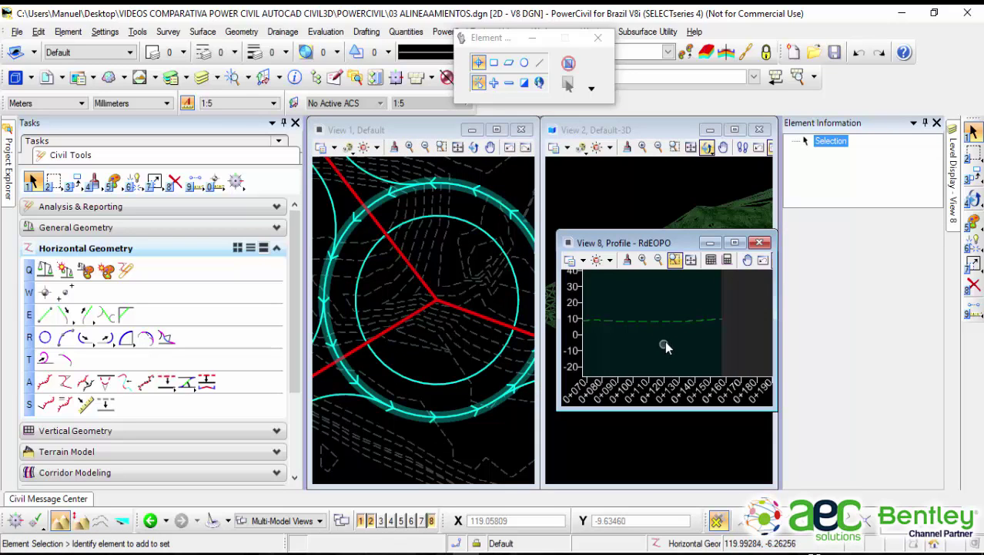
middle_click_drag(665, 341, 640, 334)
scroll(653, 331, "down", 2)
scroll(640, 334, "down", 2)
scroll(714, 322, "down", 1)
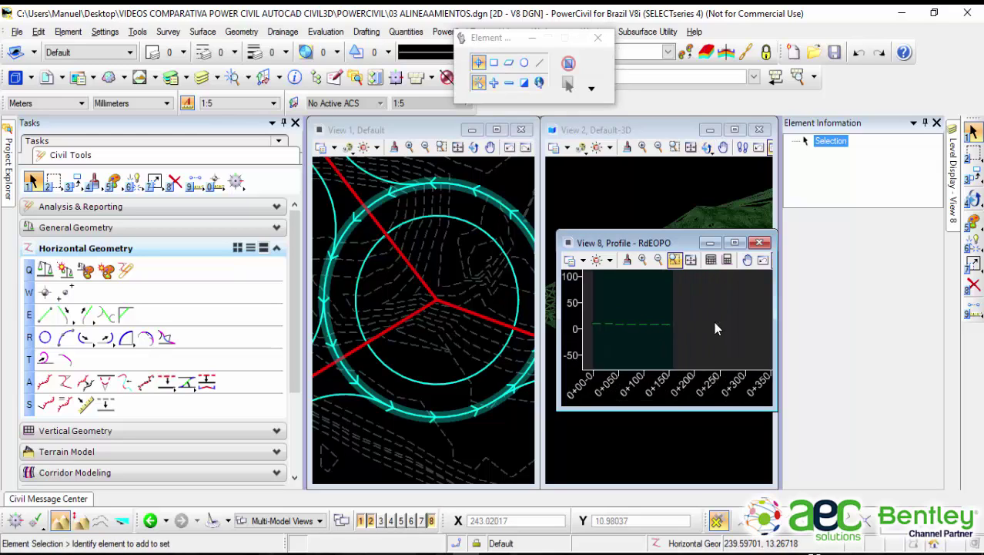
Step: Show the vertical geometry tools and reposition the profile window partly over the plan view, widening it across the 3D view
scroll(714, 322, "down", 1)
scroll(627, 332, "up", 1)
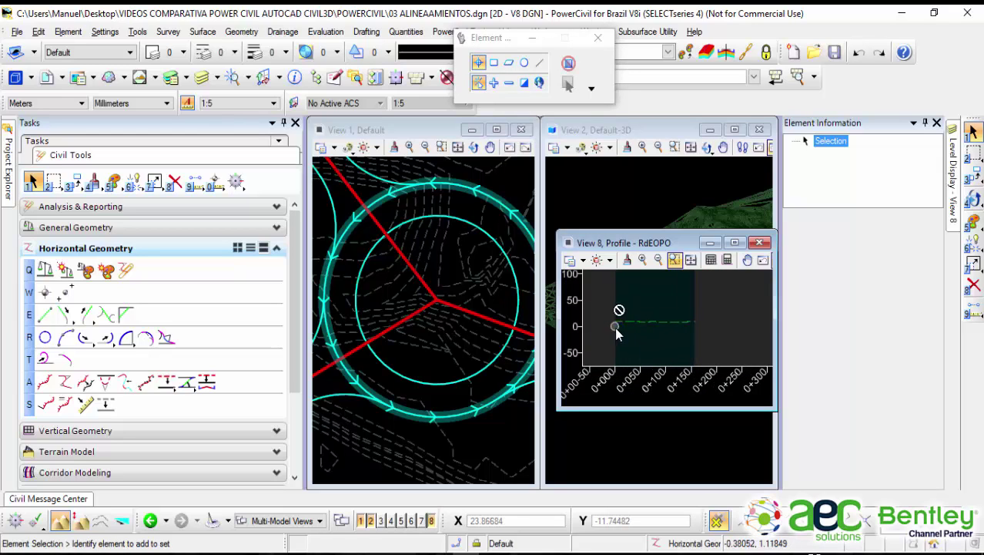
scroll(615, 326, "up", 1)
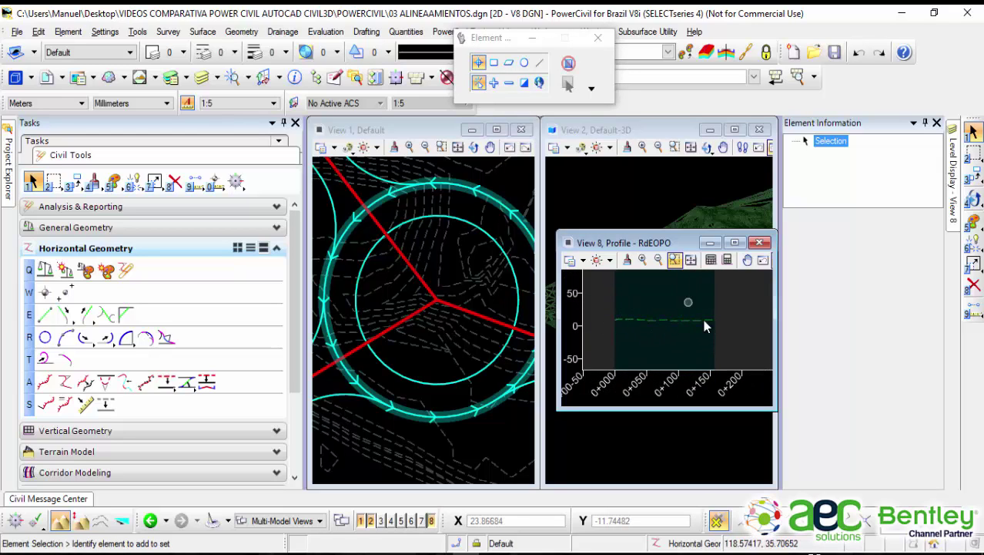
scroll(652, 329, "up", 1)
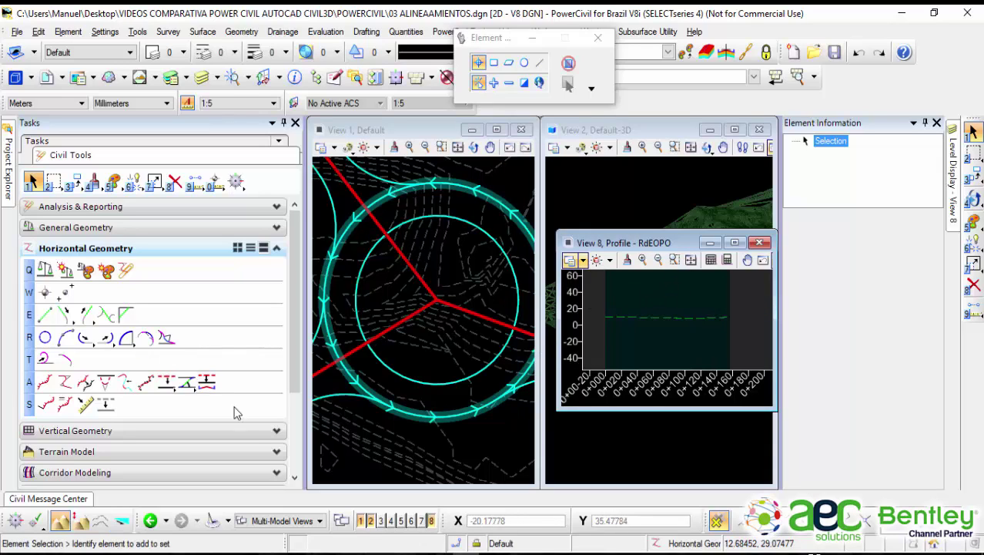
left_click(250, 431)
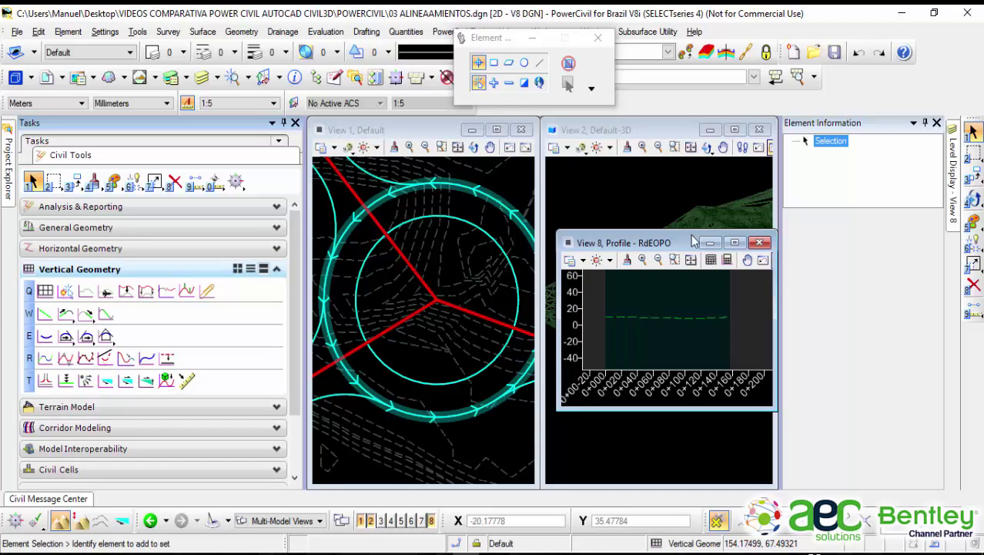
left_click_drag(674, 243, 580, 219)
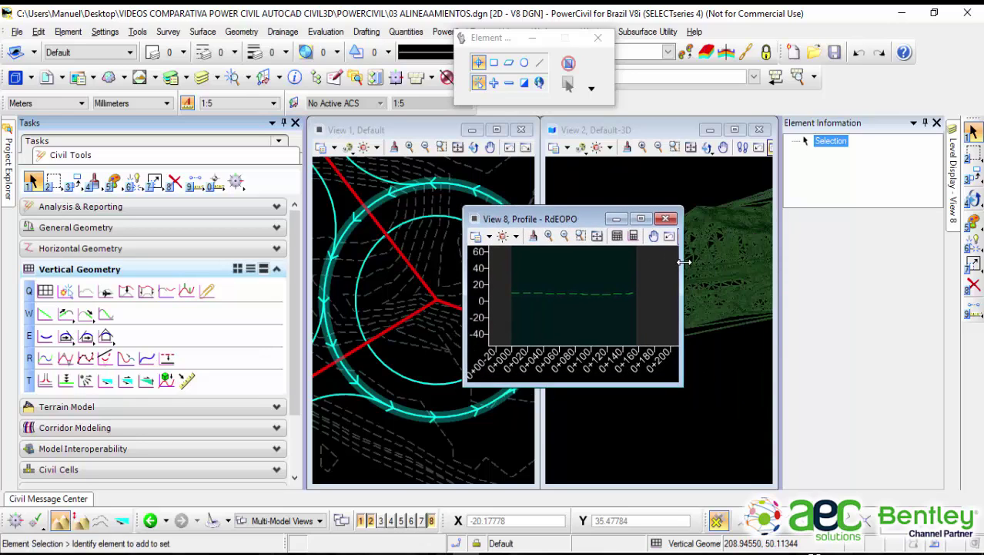
left_click_drag(686, 262, 780, 265)
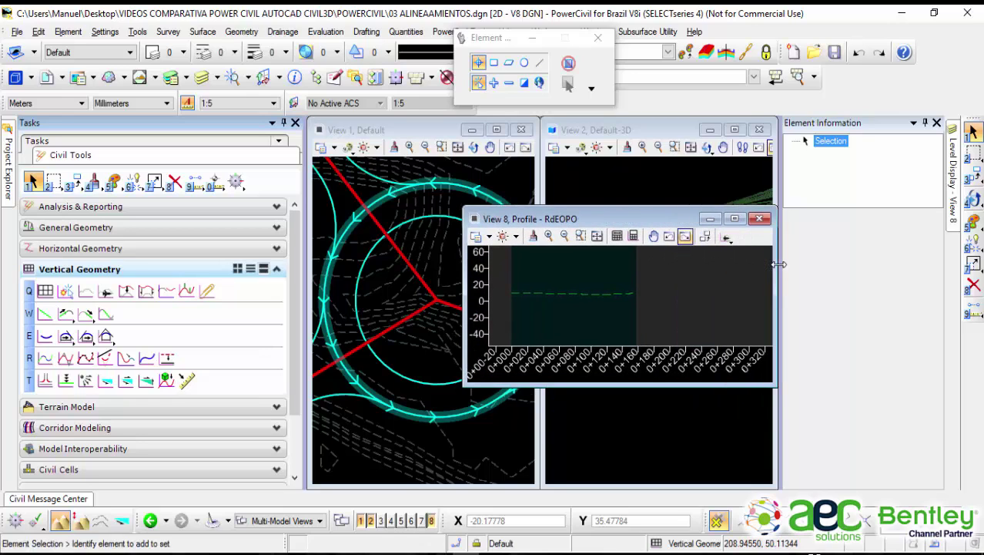
left_click(726, 238)
left_click(726, 238)
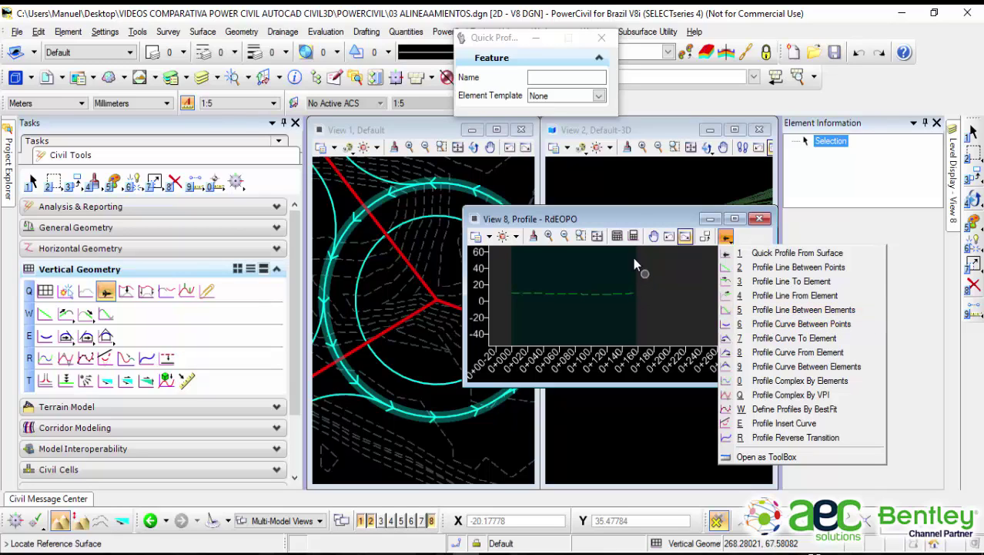
left_click(629, 215)
left_click(602, 38)
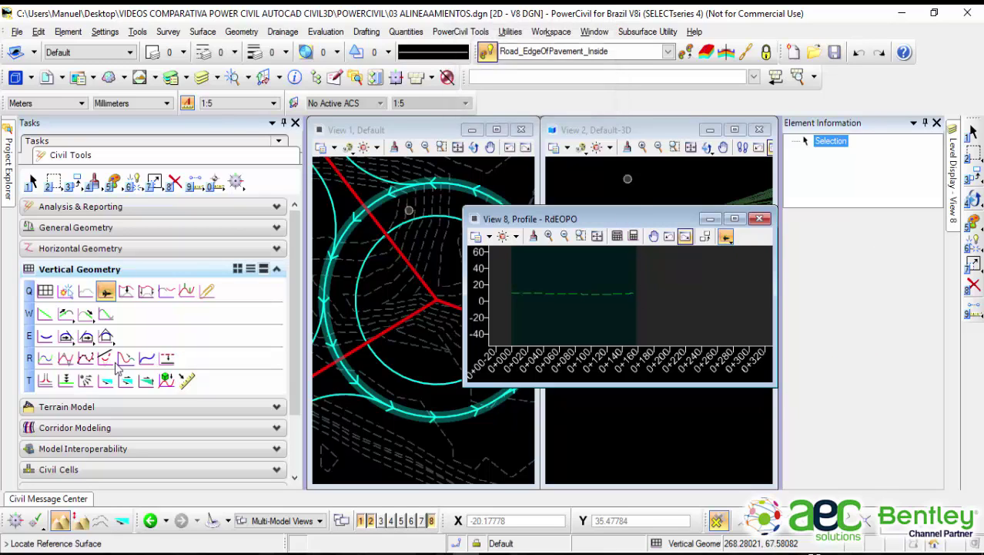
Step: Start a profile line between points for the outer circle and move its settings window clear of the profile view
left_click(45, 315)
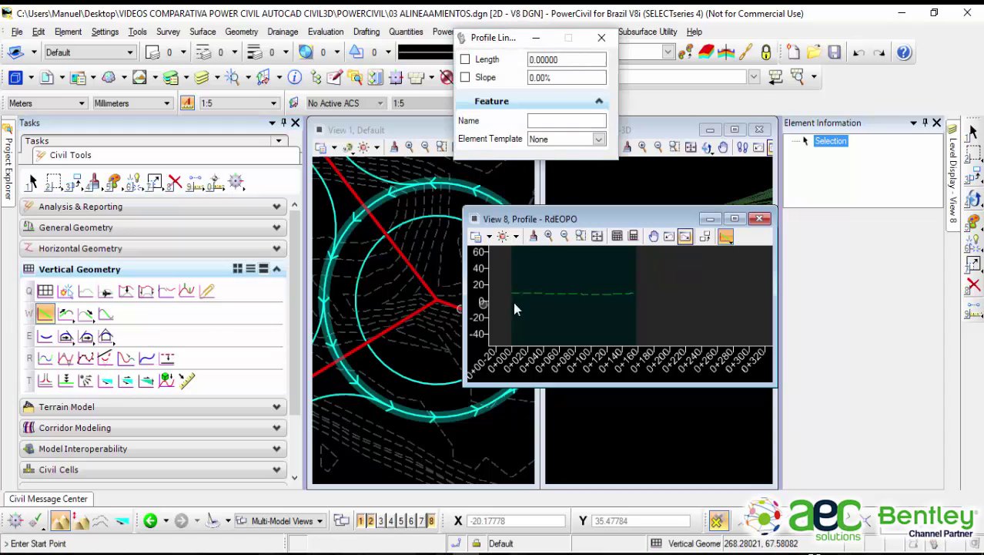
scroll(591, 262, "down", 1)
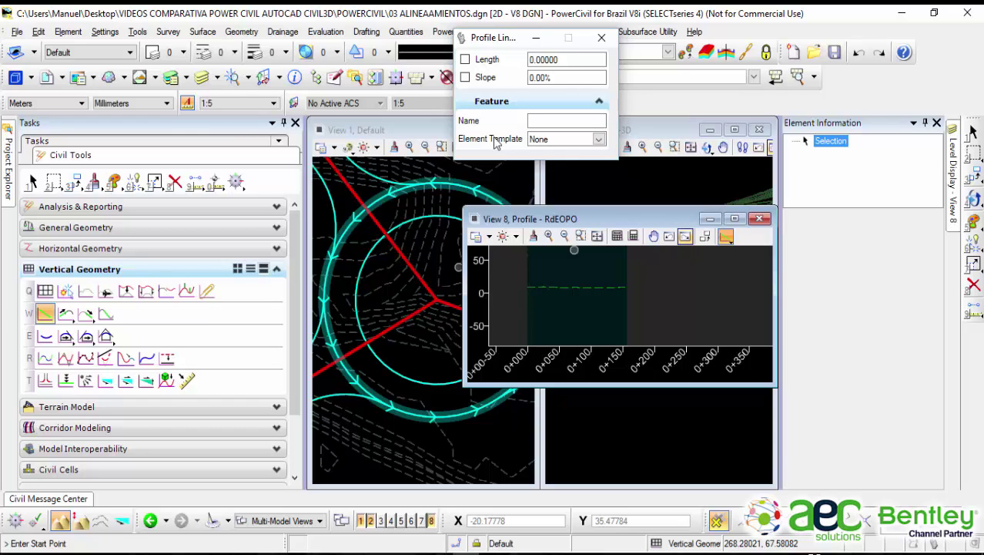
left_click_drag(506, 43, 356, 71)
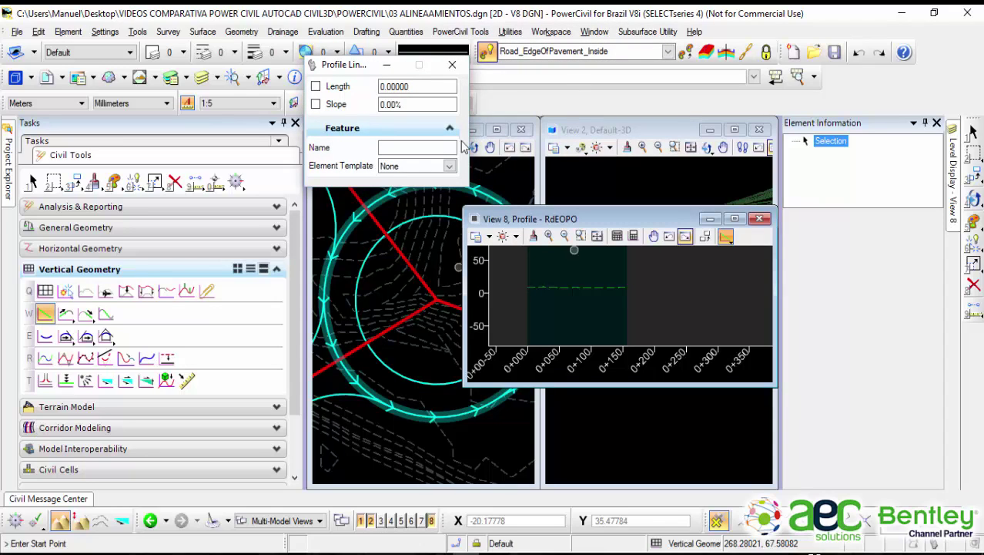
Step: Assign the Linear\Geom_Centerline element template to the new profile line and name it RASANTE BORDE EXTERIOR
left_click(449, 168)
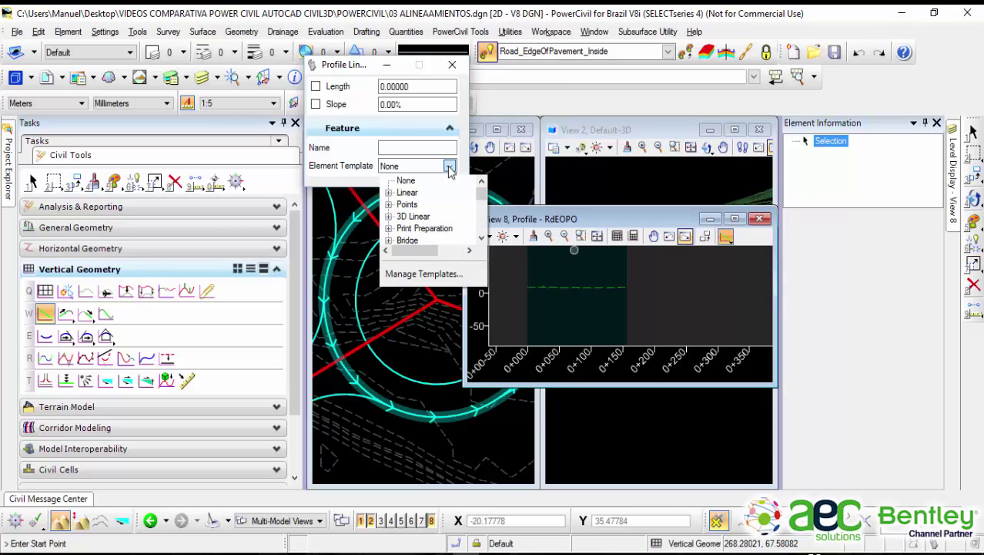
left_click(389, 194)
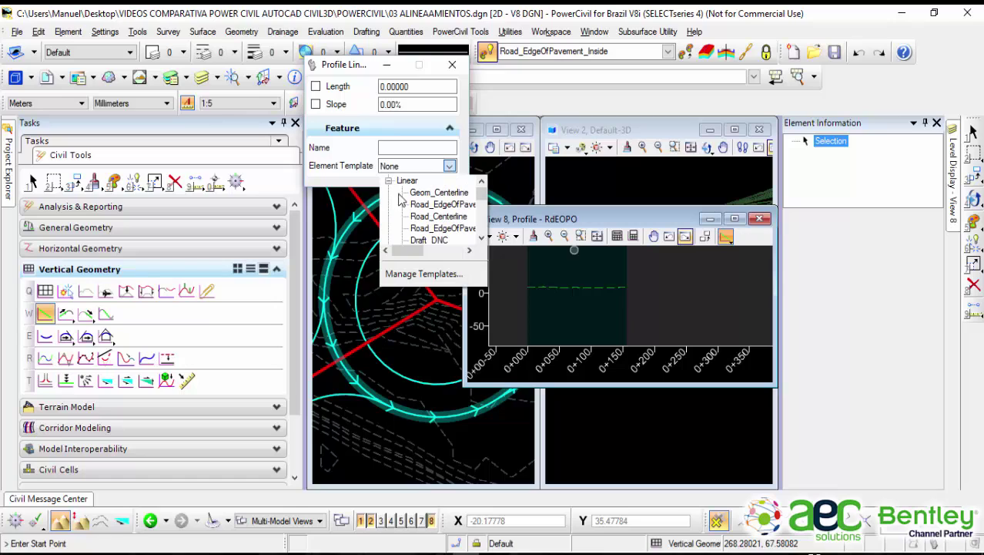
left_click(431, 192)
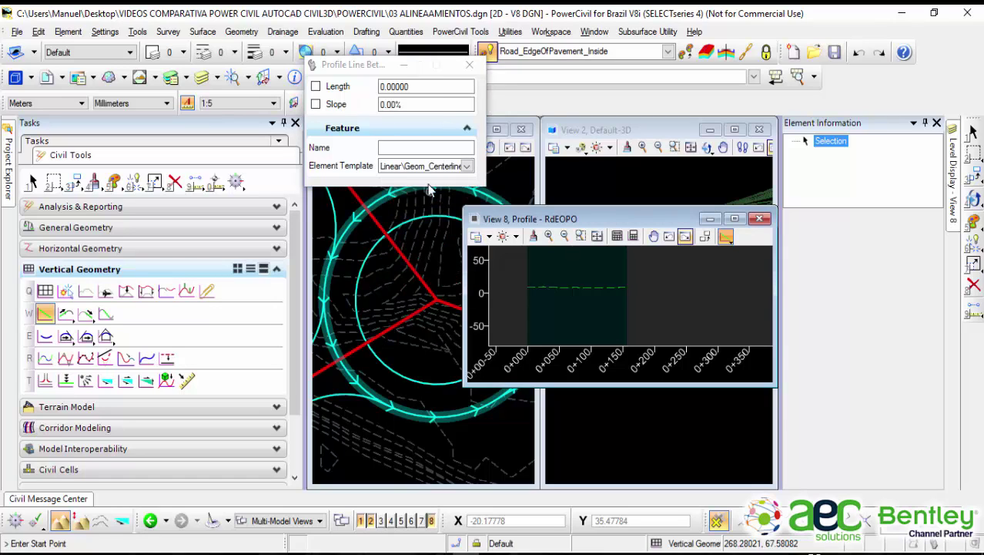
left_click(416, 148)
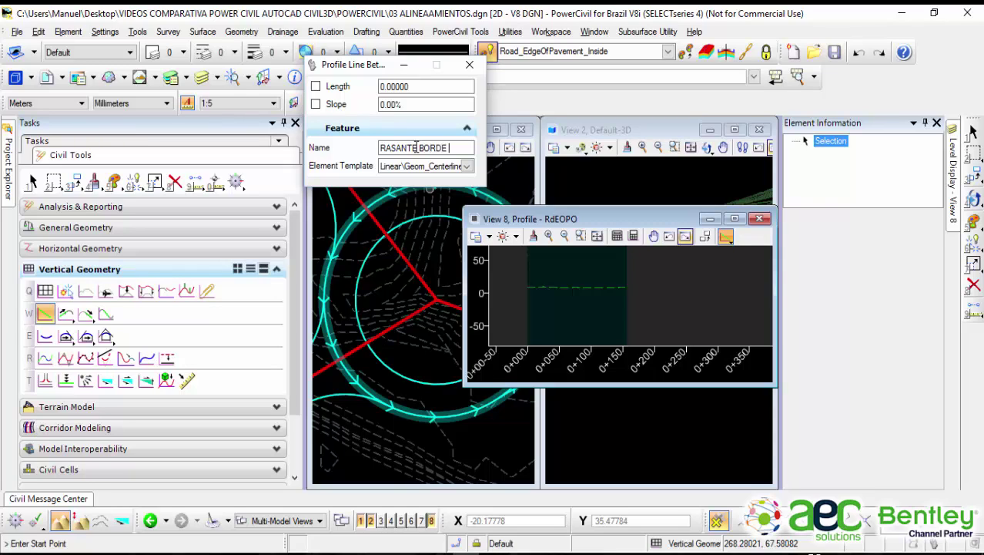
type("RIOR")
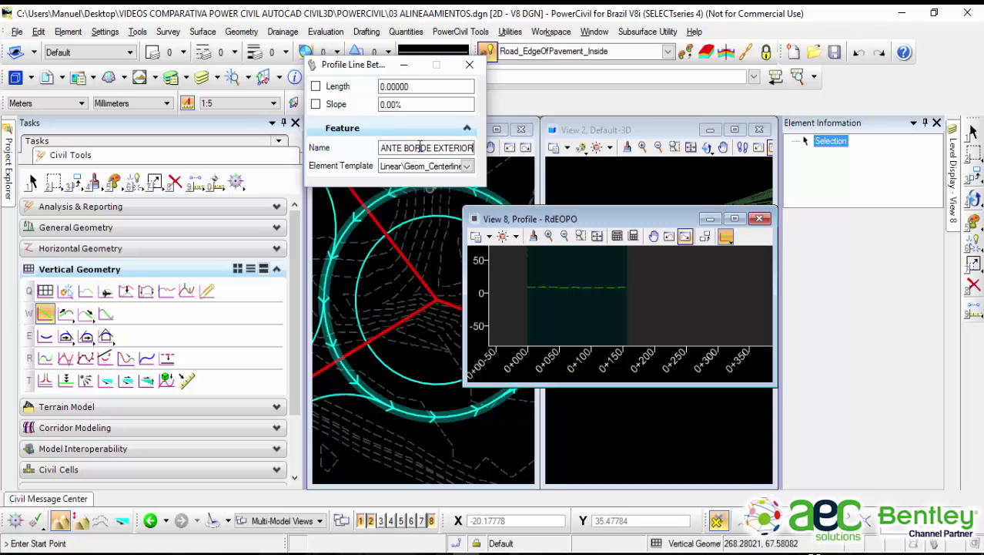
left_click(436, 165)
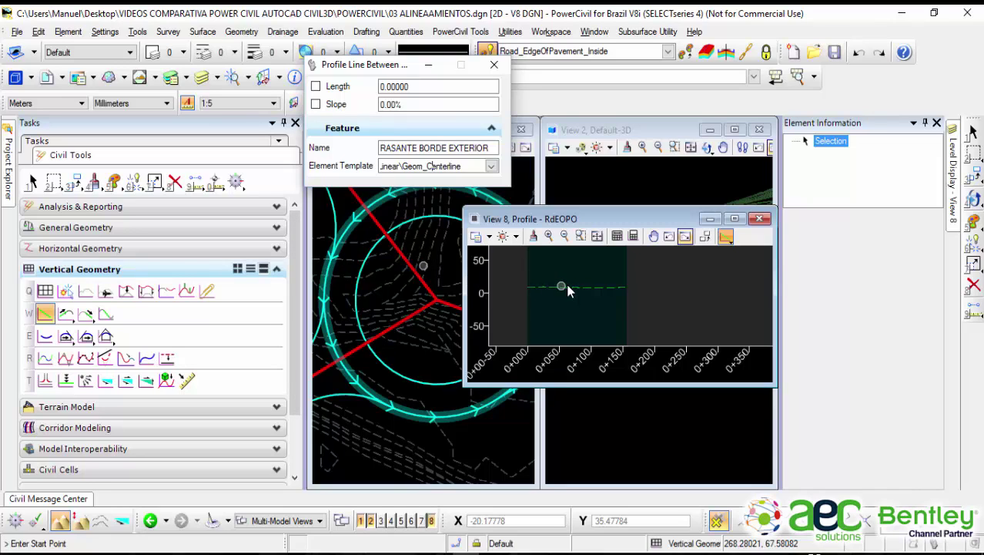
Step: Start the profile line at station 0+000 in the RdEOPO profile, at an elevation of about 15.6 m
scroll(570, 288, "up", 3)
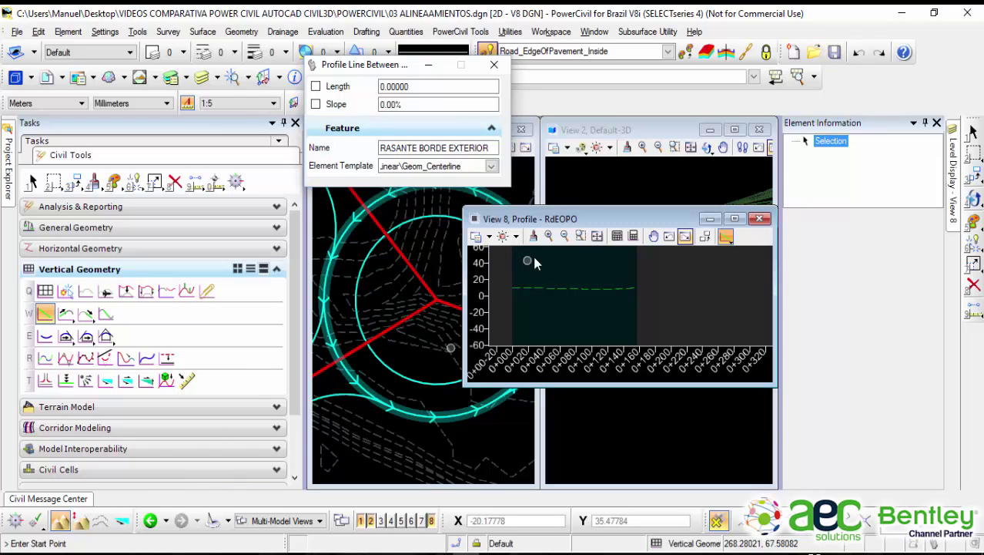
scroll(518, 274, "up", 1)
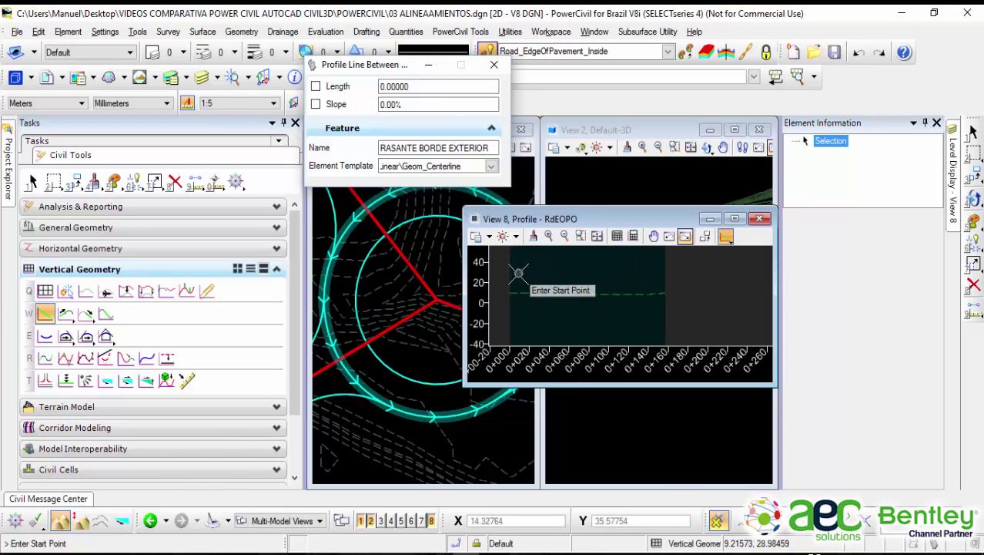
scroll(515, 279, "up", 1)
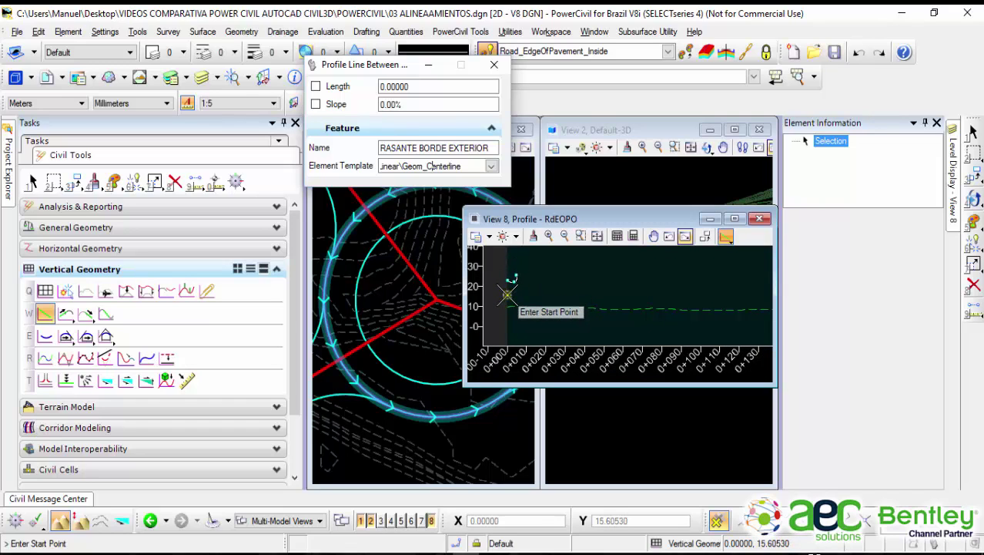
mouse_move(508, 295)
scroll(507, 295, "up", 1)
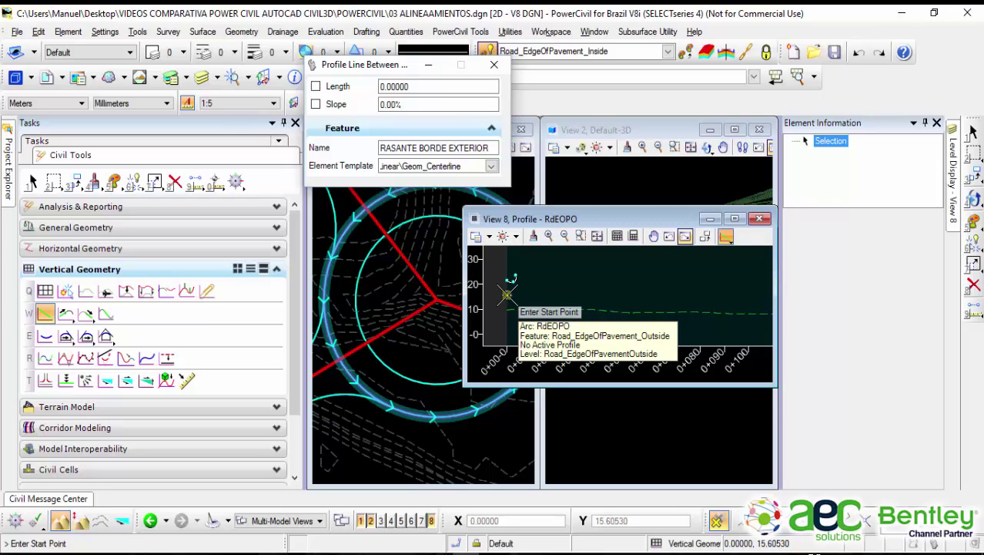
left_click(508, 295)
Step: Lock the profile line's slope at 0% and end it at the final station of the RdEOPO profile
scroll(562, 281, "down", 3)
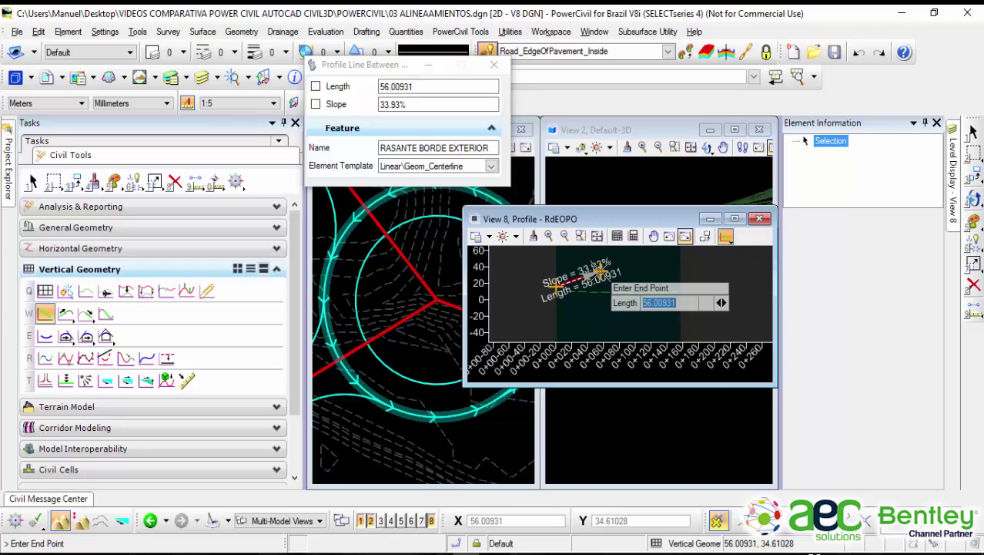
key("Right")
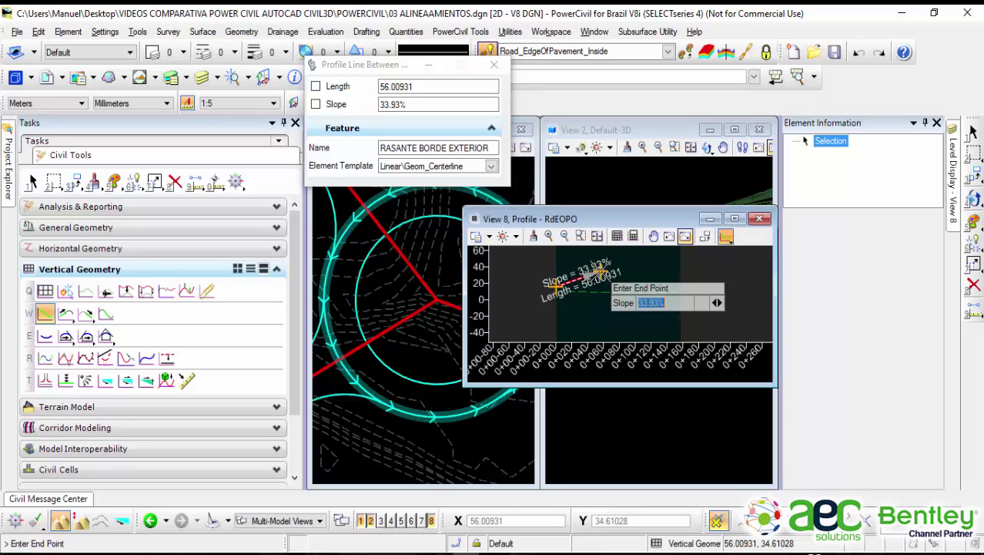
type("0")
key("Return")
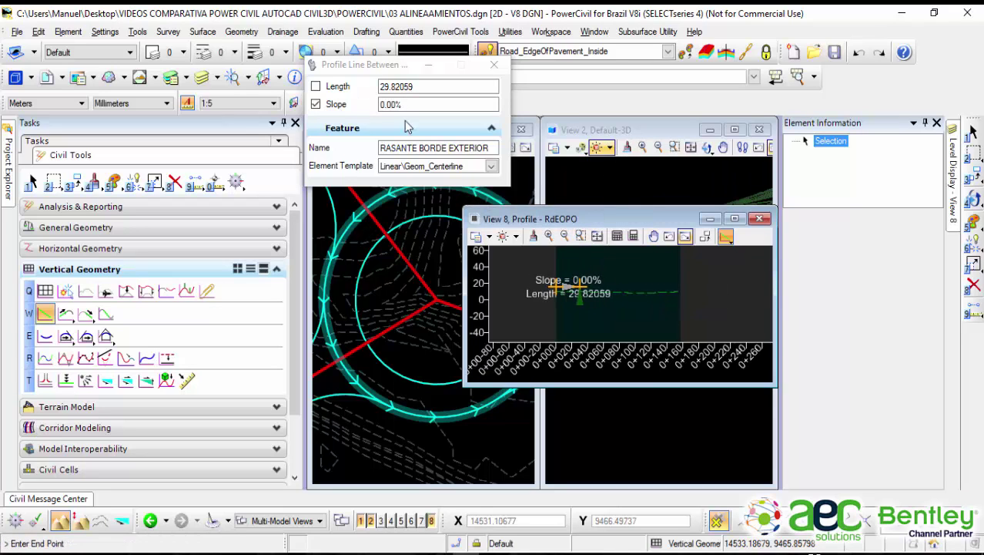
scroll(679, 275, "up", 3)
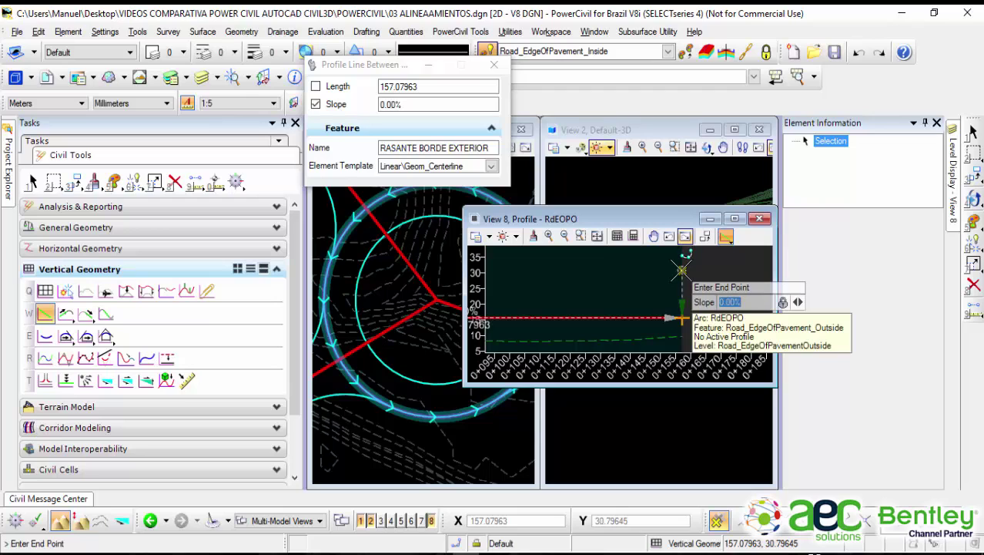
left_click(681, 270)
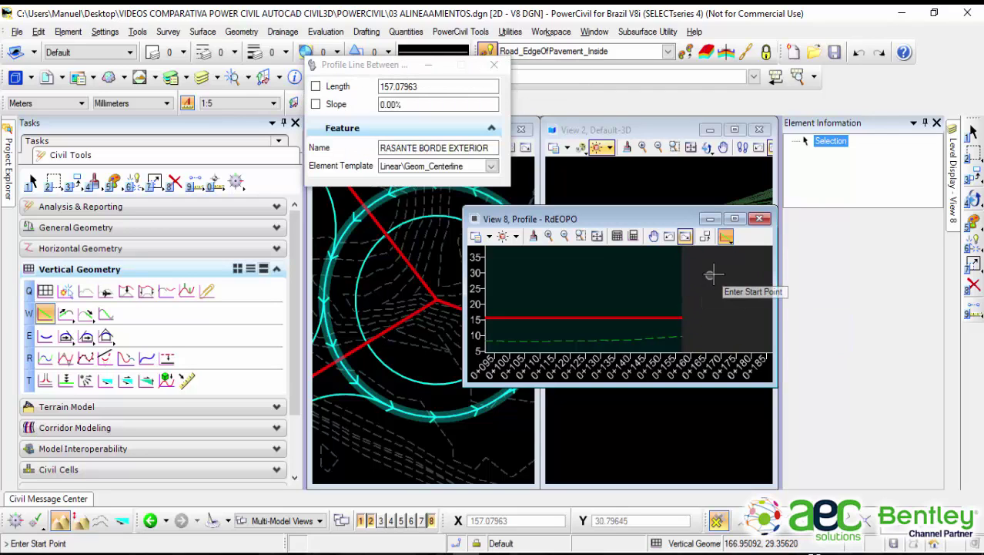
scroll(656, 267, "down", 5)
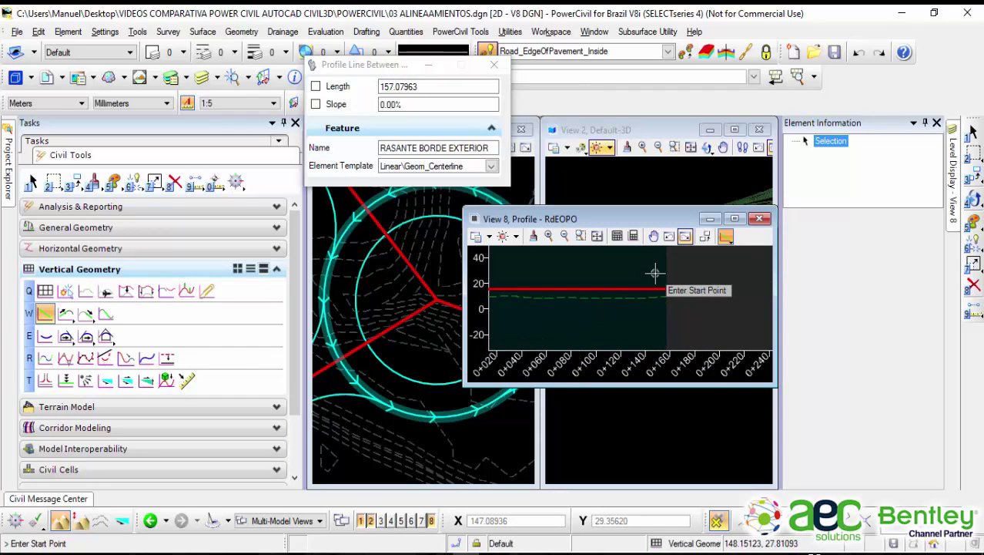
left_click(972, 133)
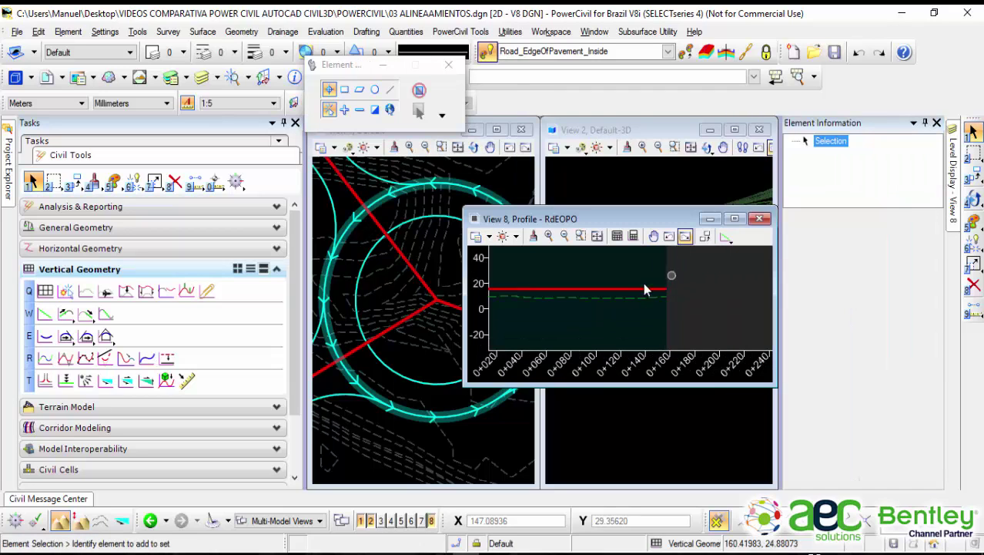
Step: Select the RASANTE BORDE EXTERIOR line in the profile view and review its geometry properties
scroll(623, 291, "up", 2)
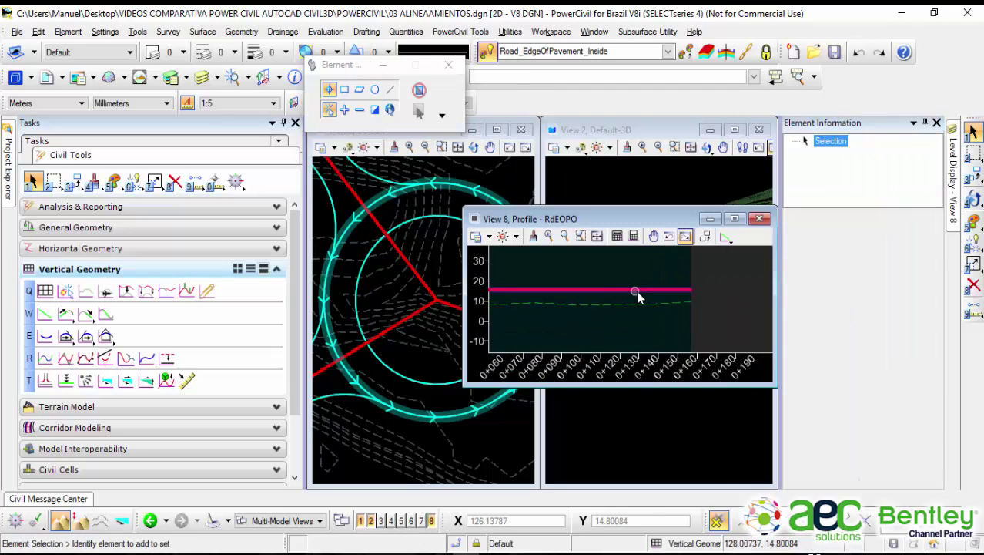
left_click(638, 297)
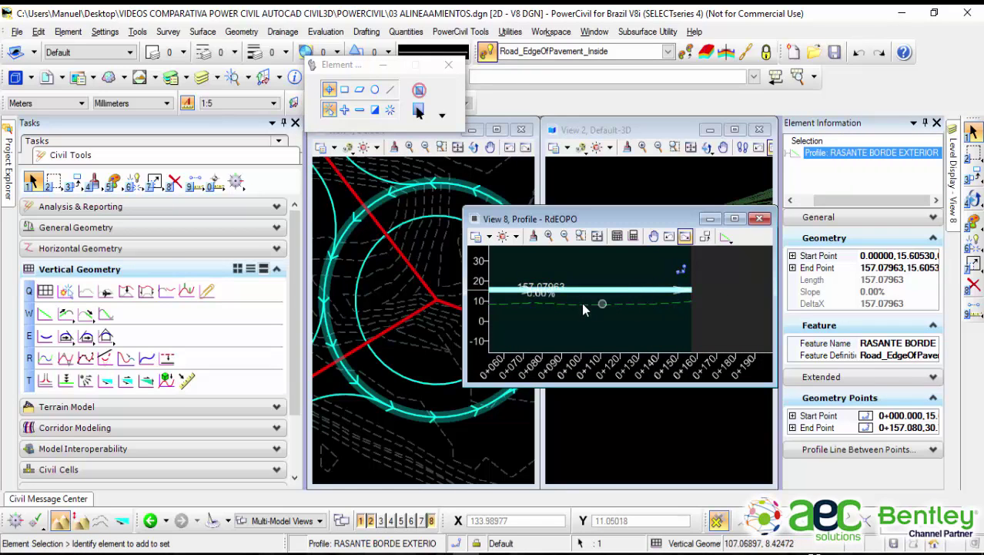
scroll(552, 281, "up", 3)
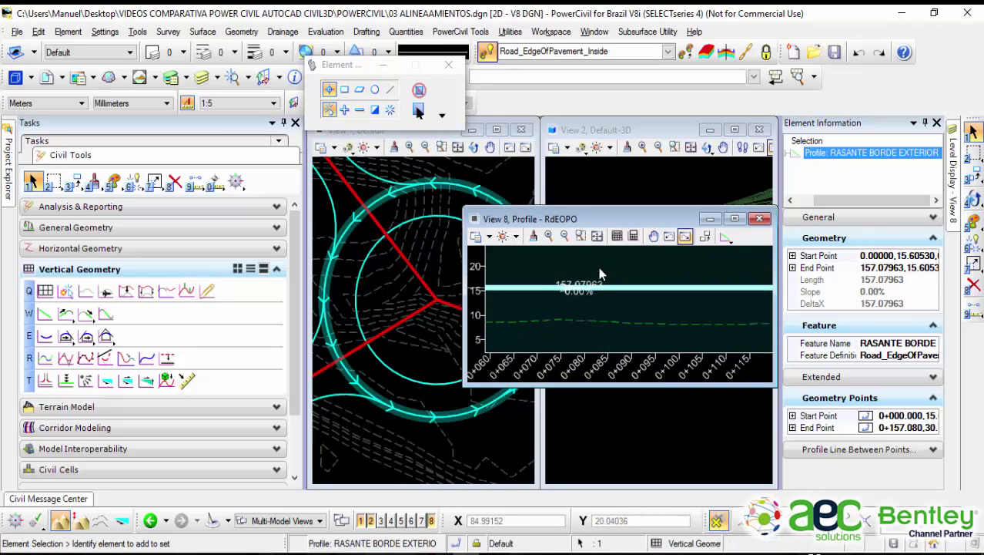
scroll(616, 291, "down", 3)
scroll(637, 300, "down", 2)
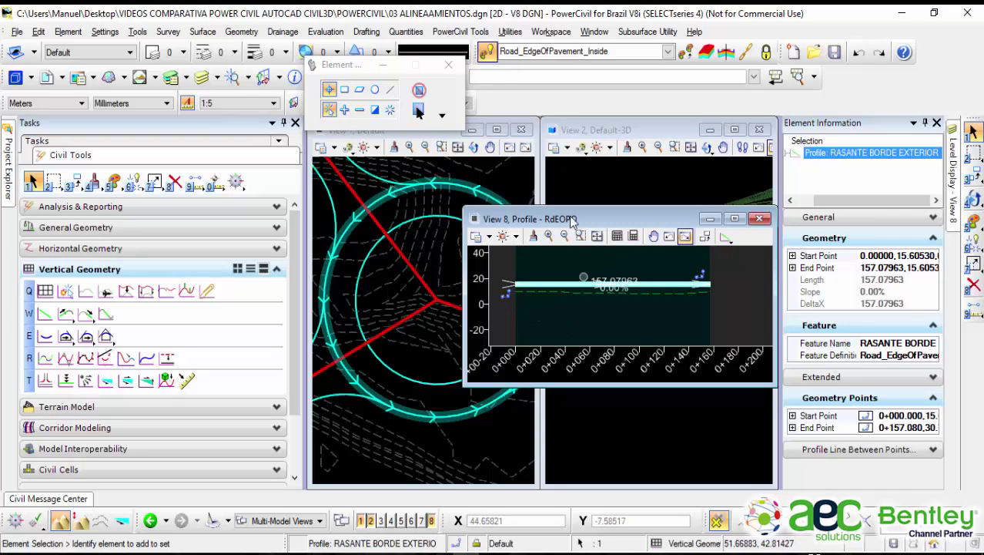
Step: Set the radius of the roundabout's outer edge-of-pavement circle in plan to 30 m
scroll(405, 369, "down", 5)
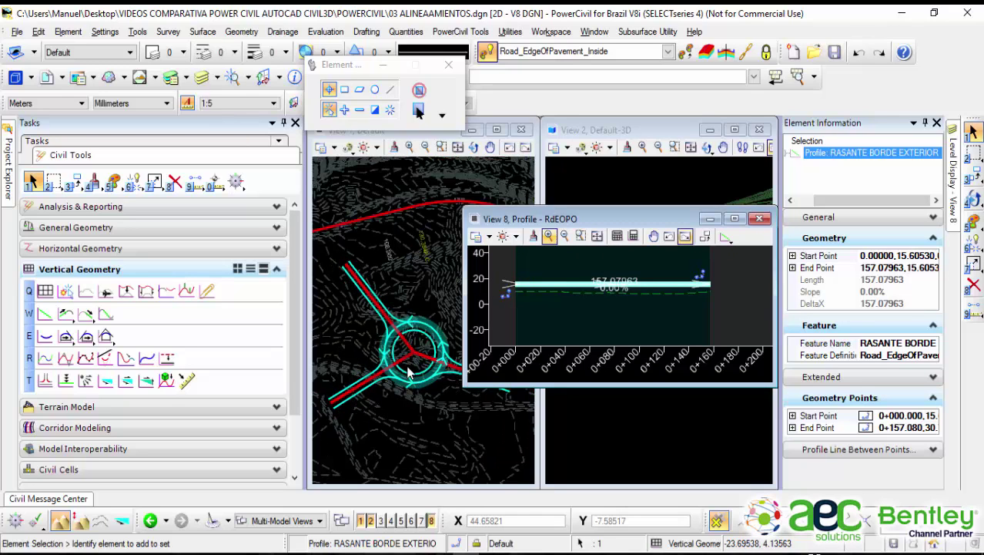
scroll(413, 355, "up", 1)
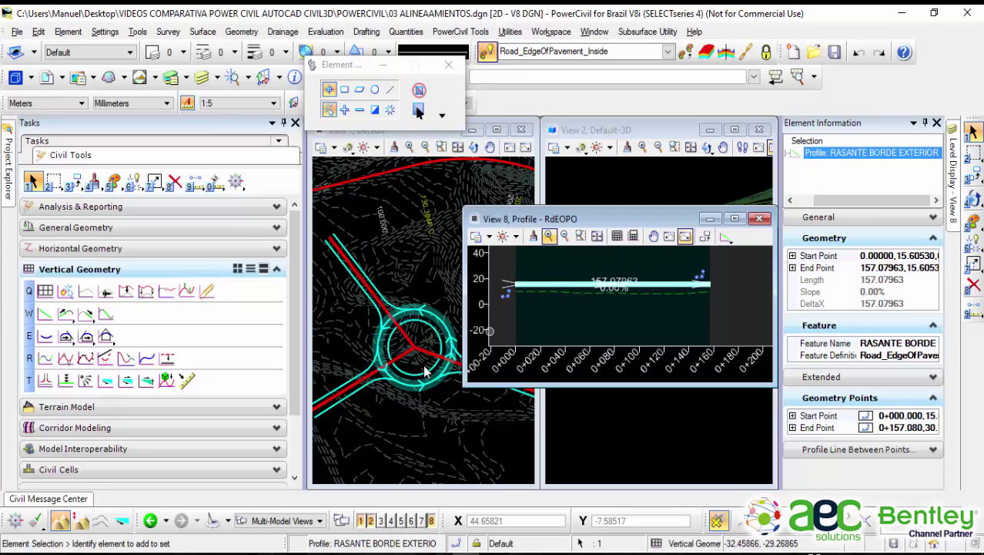
scroll(425, 371, "up", 1)
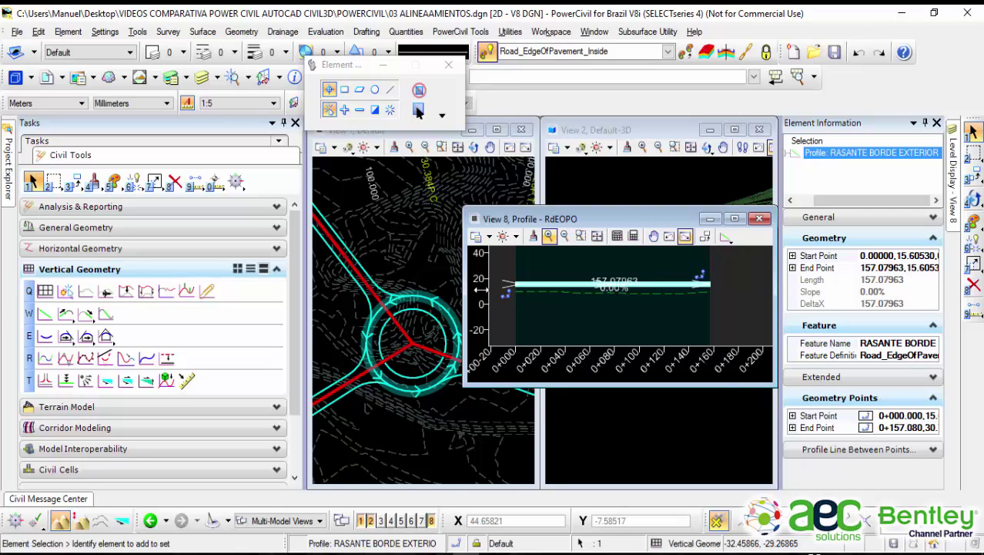
left_click(514, 283)
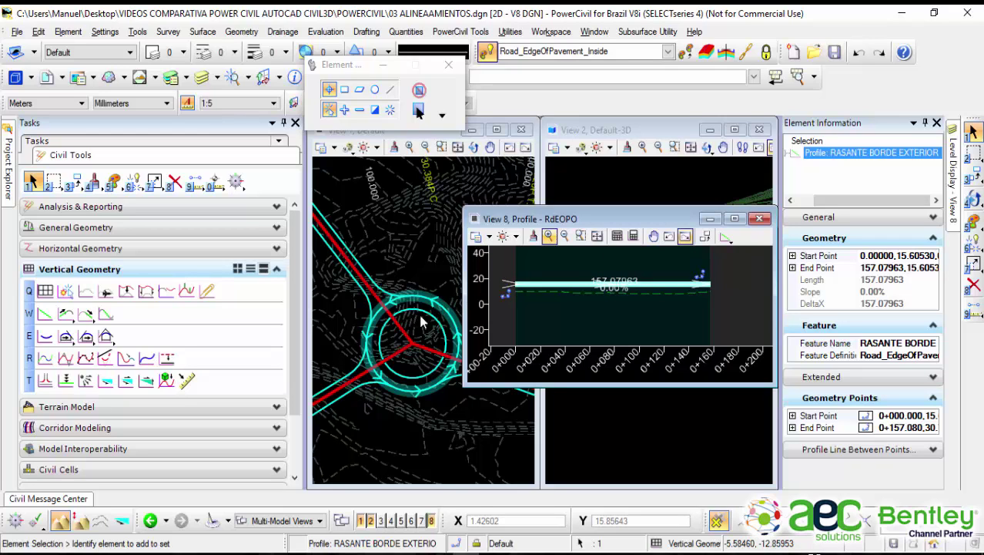
scroll(385, 330, "up", 2)
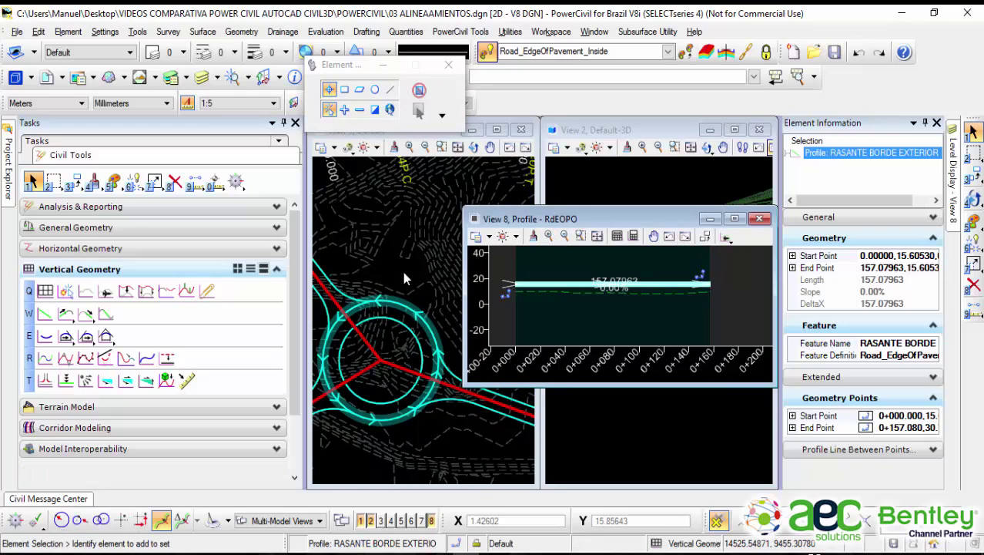
left_click(403, 271)
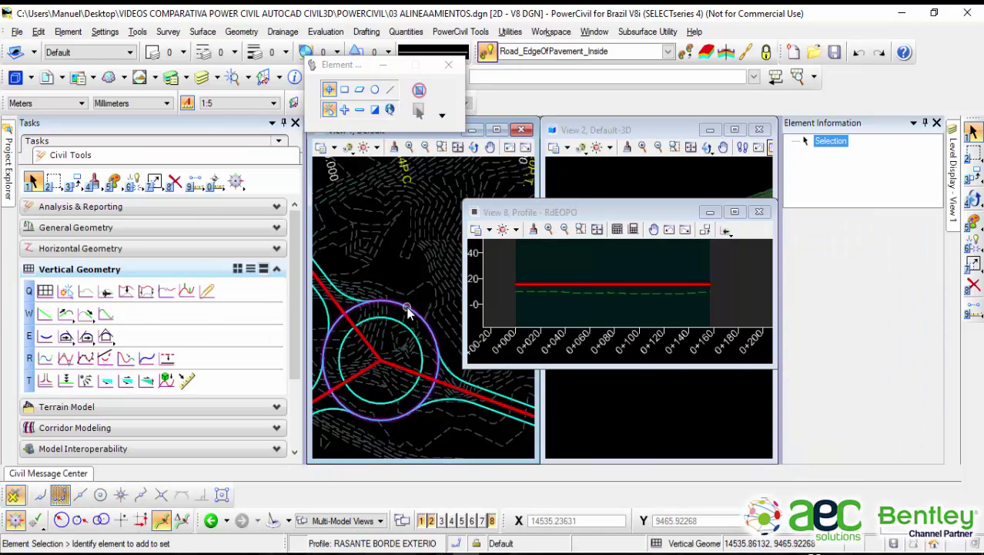
left_click(409, 311)
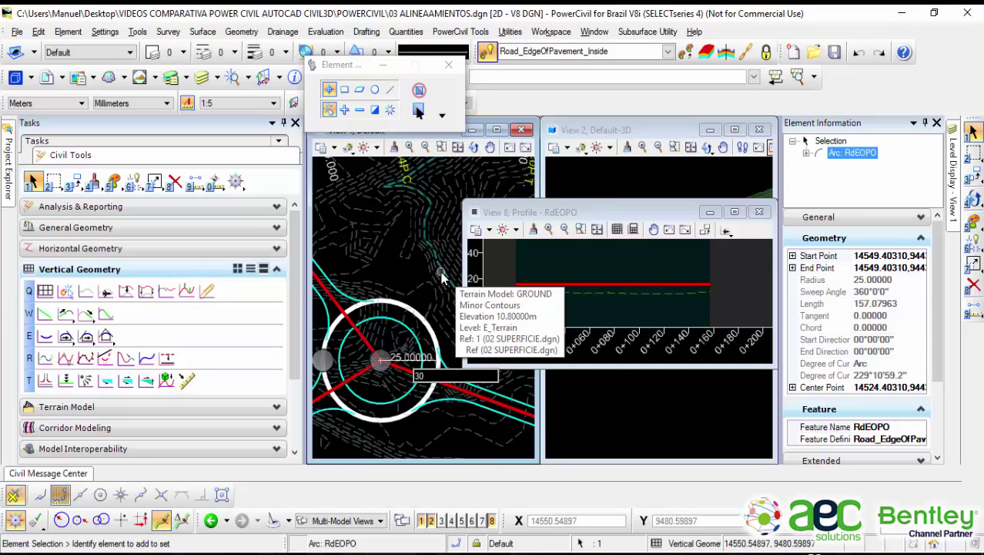
key("Return")
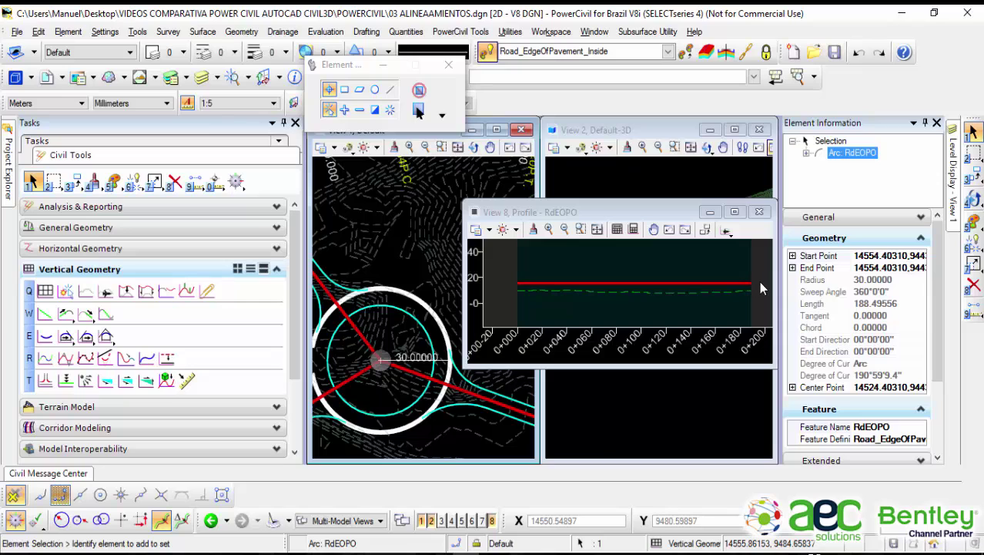
Step: Select the RASANTE BORDE EXTERIOR profile and check its length and geometry points against the resized circle
scroll(759, 284, "up", 3)
scroll(751, 268, "down", 3)
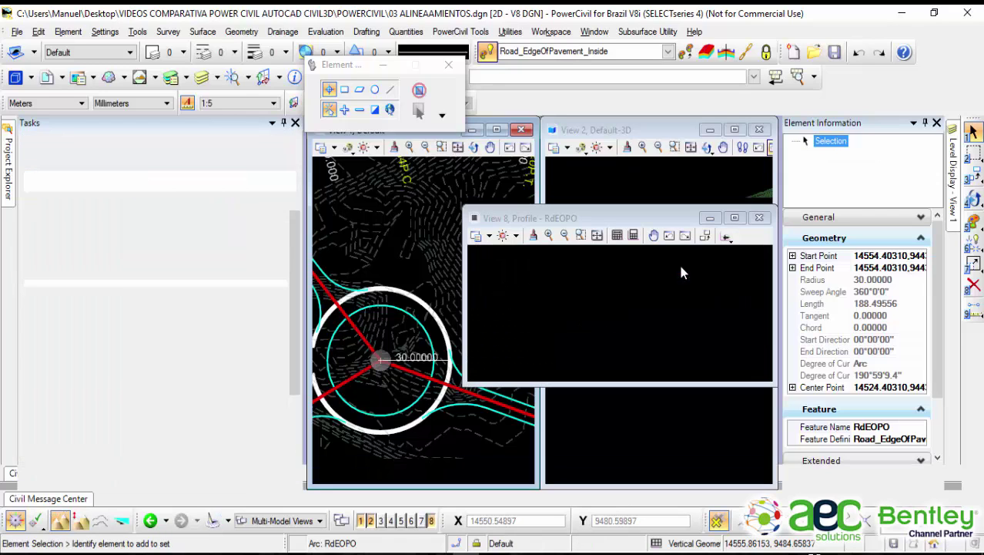
left_click(684, 271)
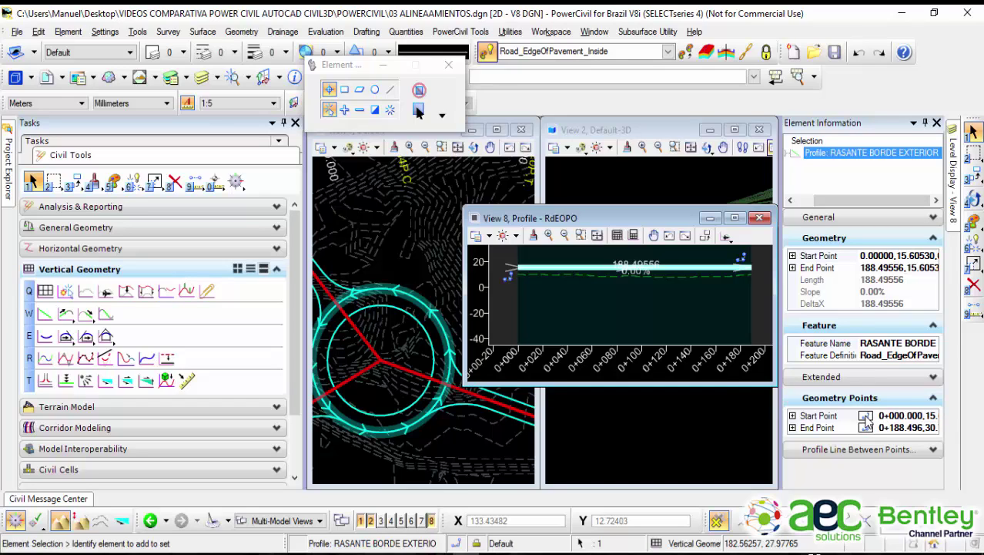
left_click(866, 417)
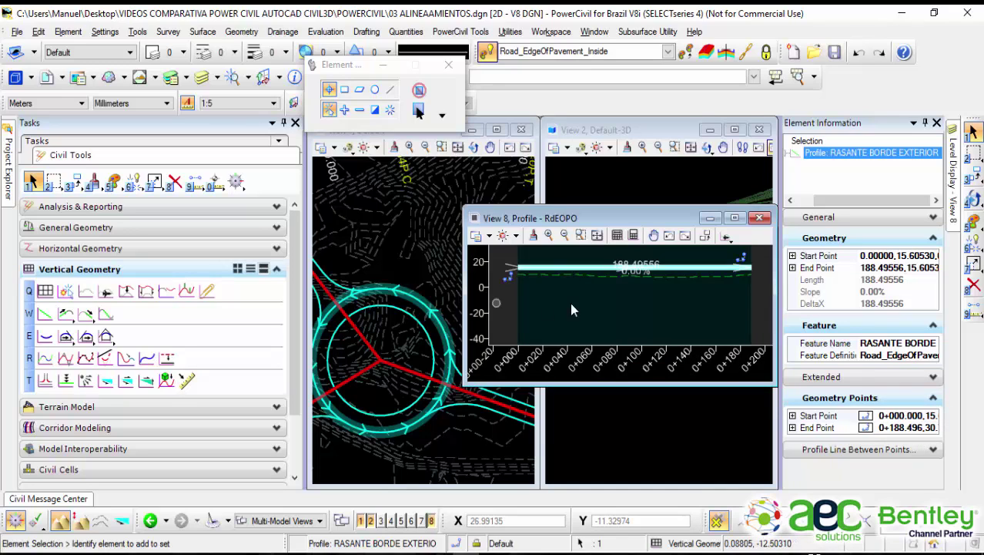
left_click(621, 302)
Step: Move the RdEOPO profile view clear of the 3D terrain and select the RASANTE BORDE EXTERIOR line
left_click_drag(641, 224, 552, 195)
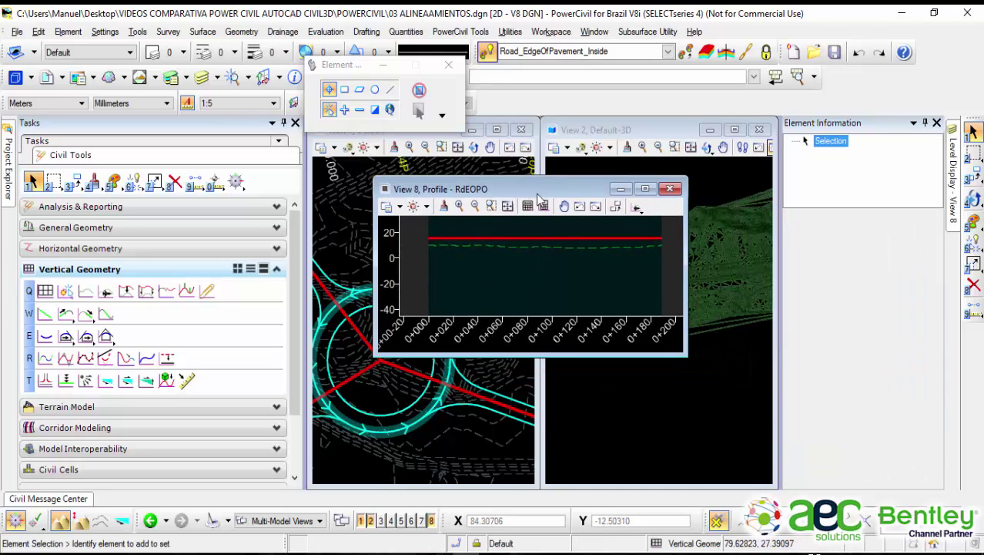
scroll(584, 246, "up", 2)
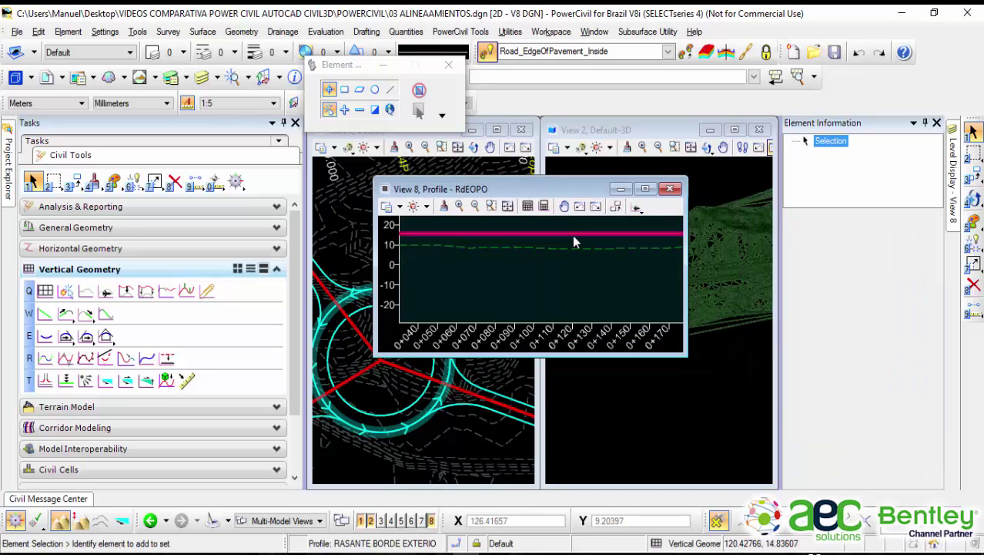
left_click(551, 246)
scroll(541, 246, "up", 1)
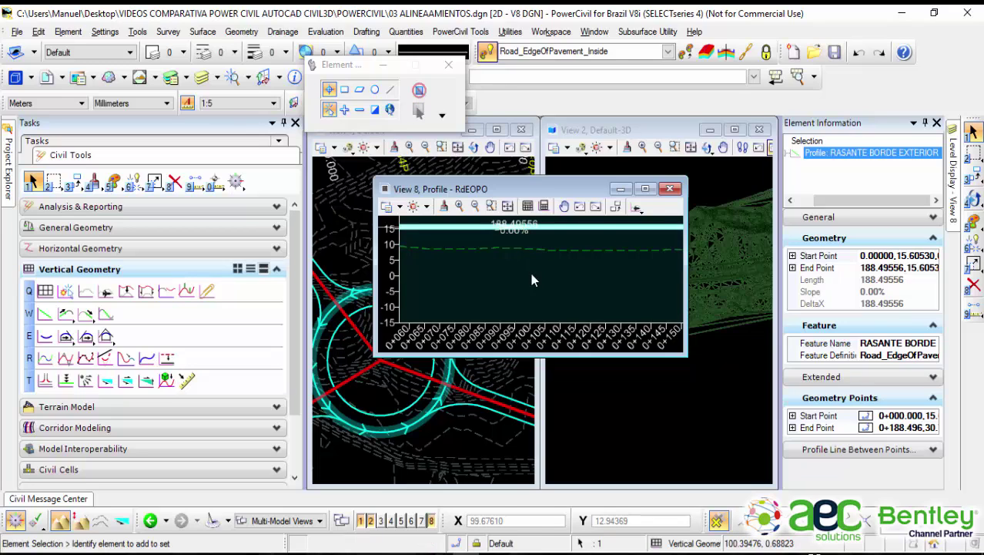
Step: Set the RASANTE BORDE EXTERIOR line as the active profile of the roundabout's outer pavement edge
left_click(531, 273)
scroll(531, 272, "down", 5)
scroll(531, 272, "up", 2)
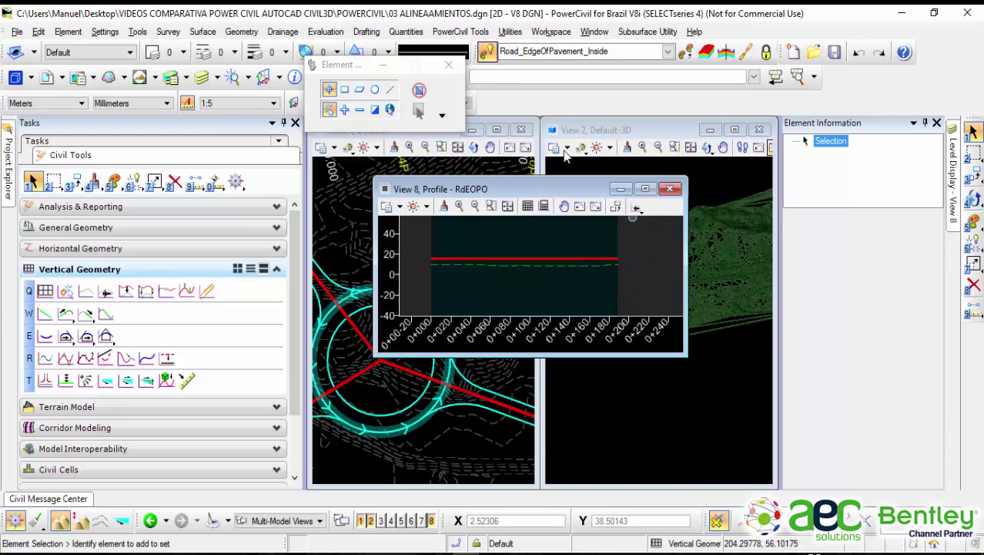
left_click_drag(518, 192, 644, 258)
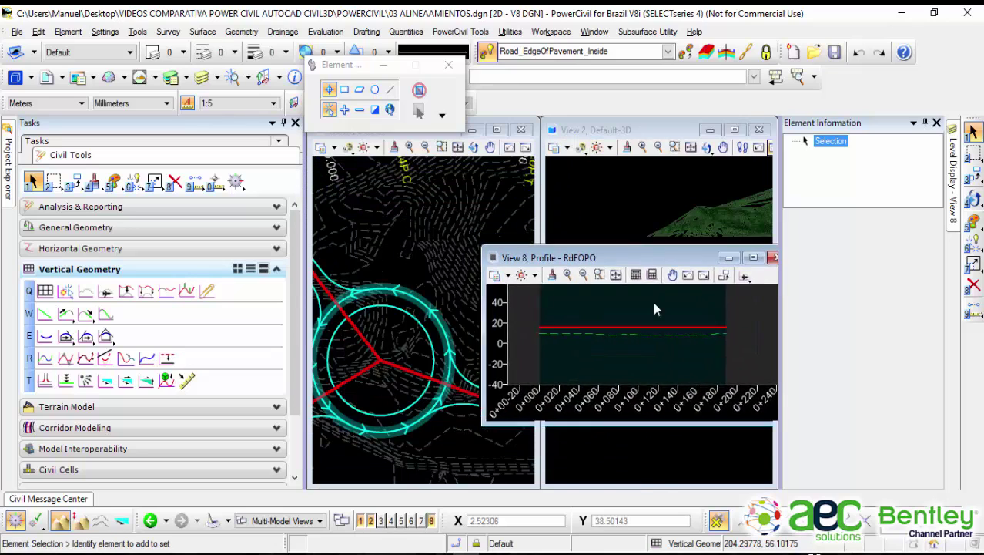
left_click_drag(654, 308, 514, 223)
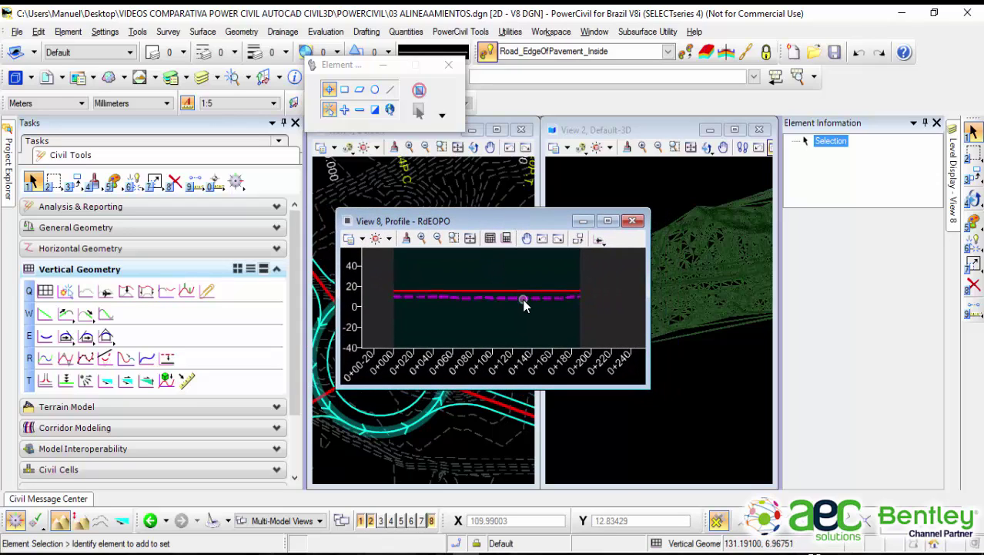
scroll(529, 291, "up", 3)
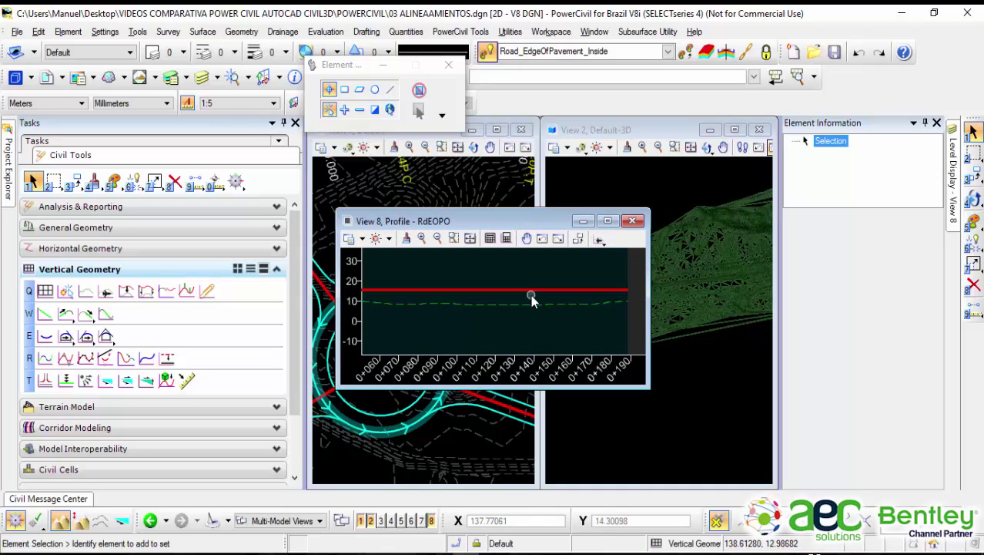
left_click(533, 292)
mouse_move(537, 298)
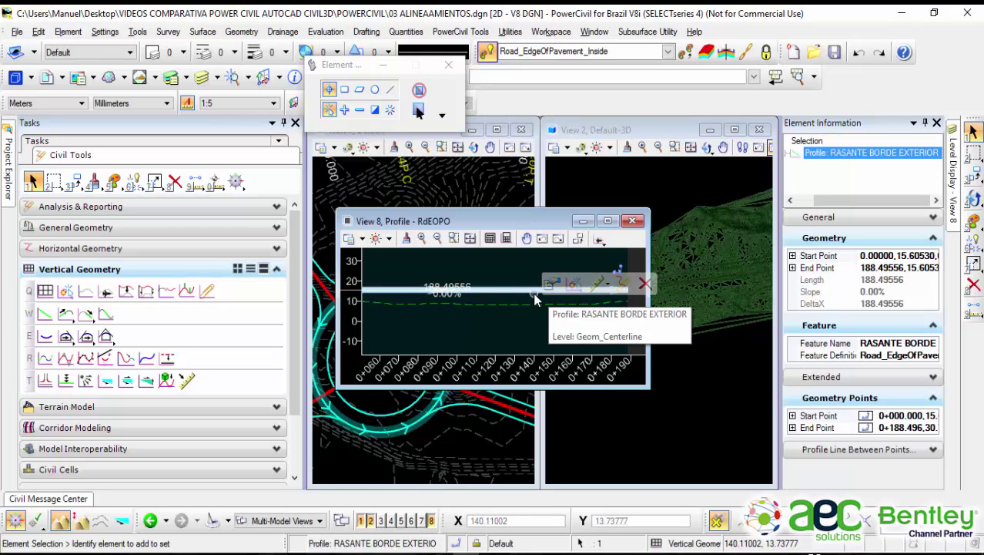
left_click(575, 285)
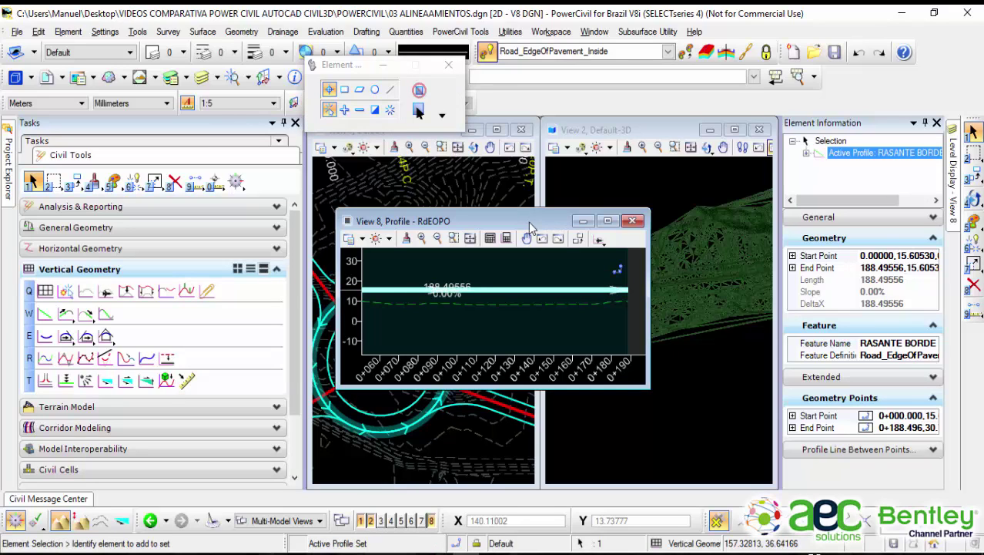
Step: Move the RdEOPO profile view aside and examine the outer edge's 3D circle against the terrain
left_click_drag(528, 222, 416, 223)
left_click(649, 361)
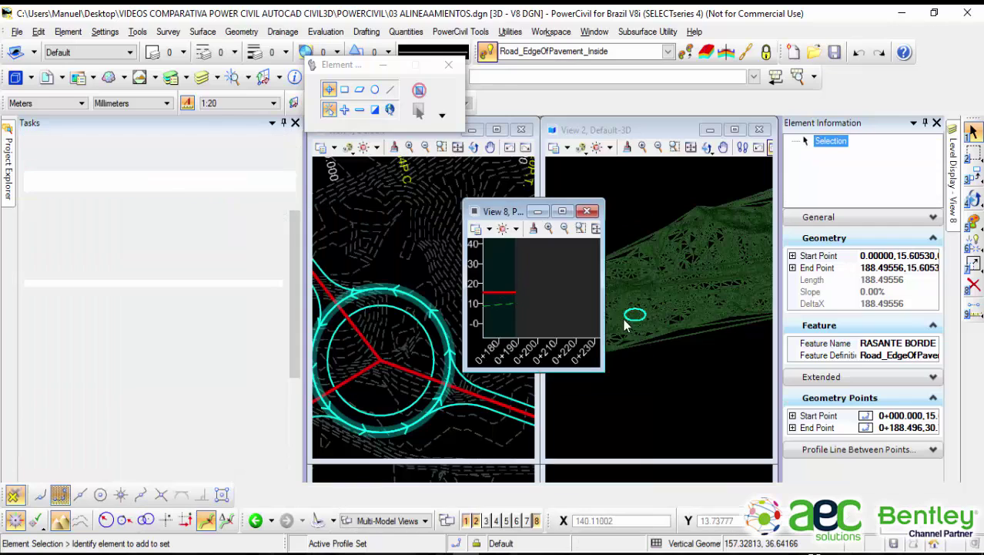
scroll(639, 315, "up", 3)
scroll(654, 304, "up", 4)
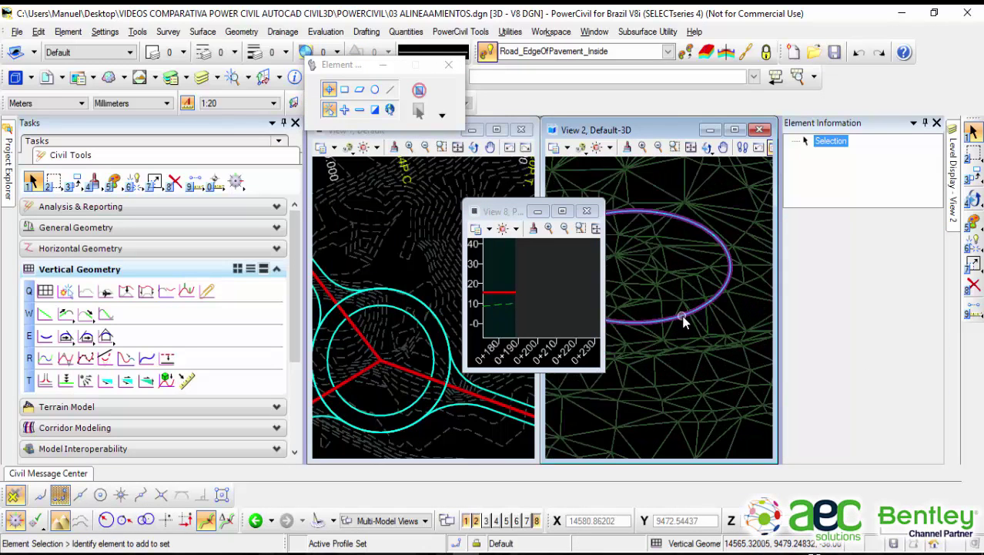
left_click_drag(502, 220, 452, 202)
scroll(667, 282, "down", 2)
scroll(663, 275, "down", 1)
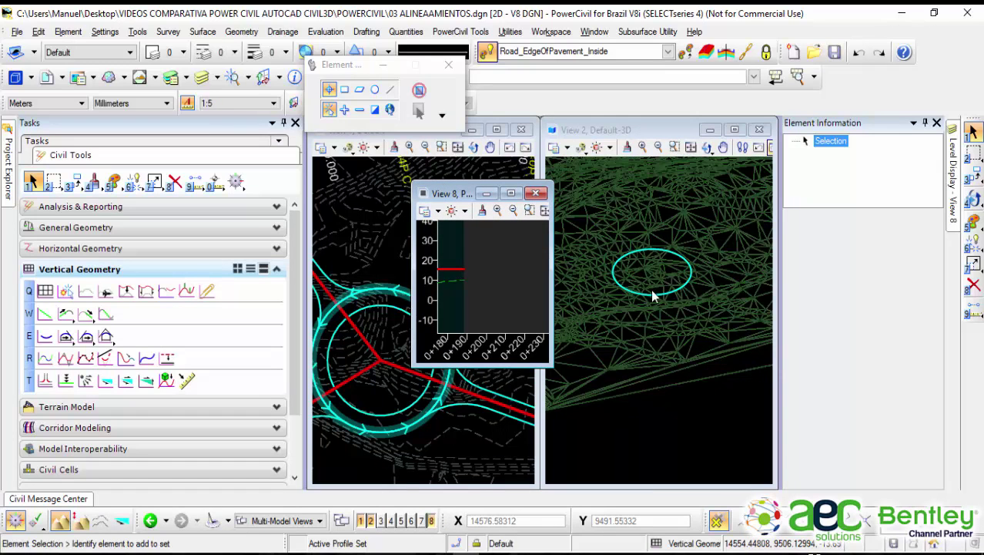
scroll(682, 281, "up", 1)
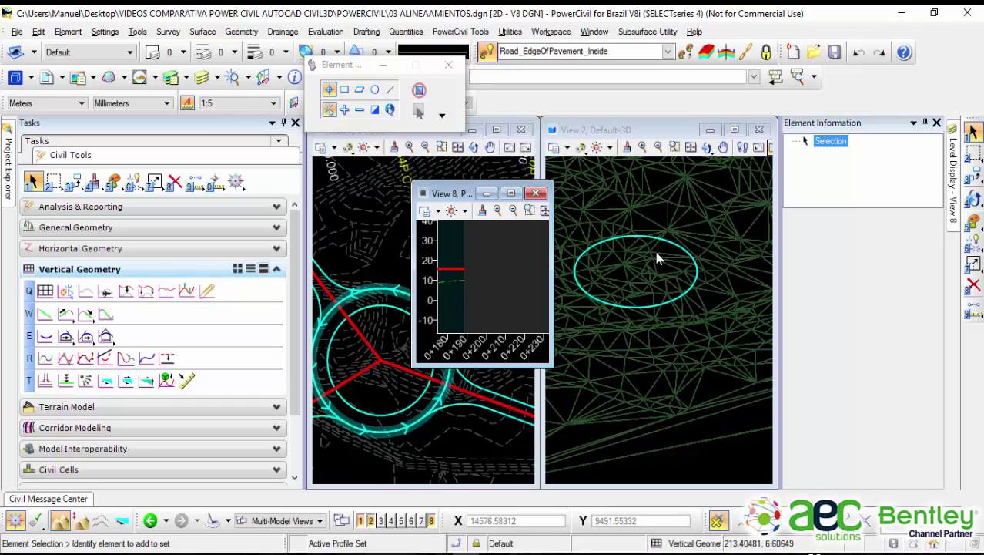
Step: Maximize the RdEOPO profile view and examine the RASANTE BORDE EXTERIOR line's start and end points
left_click(465, 269)
scroll(469, 260, "down", 4)
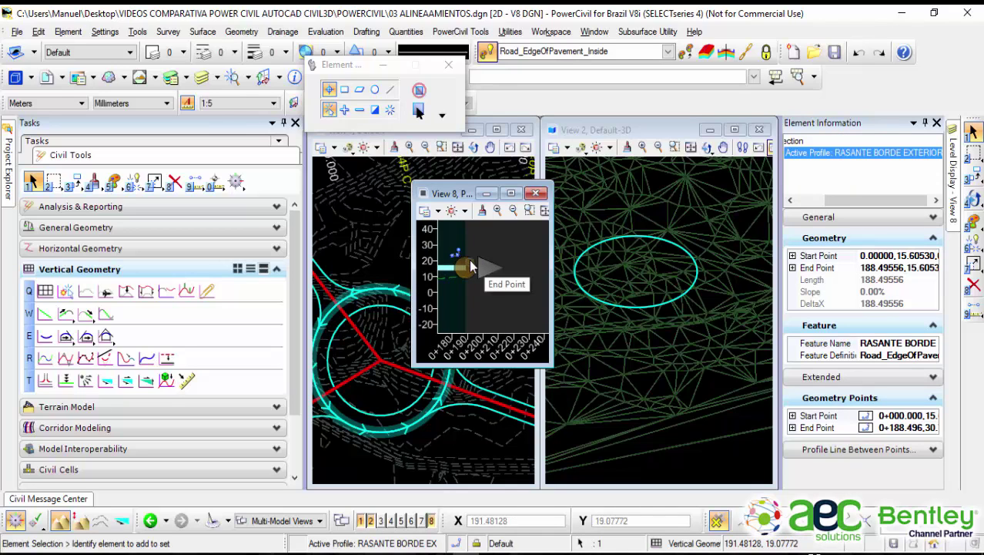
left_click(510, 193)
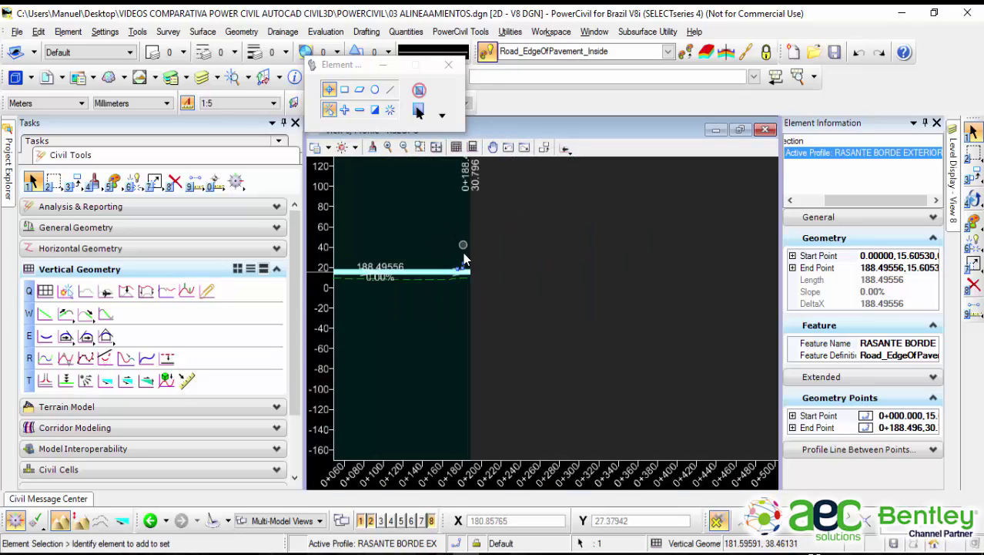
middle_click_drag(463, 262, 464, 316)
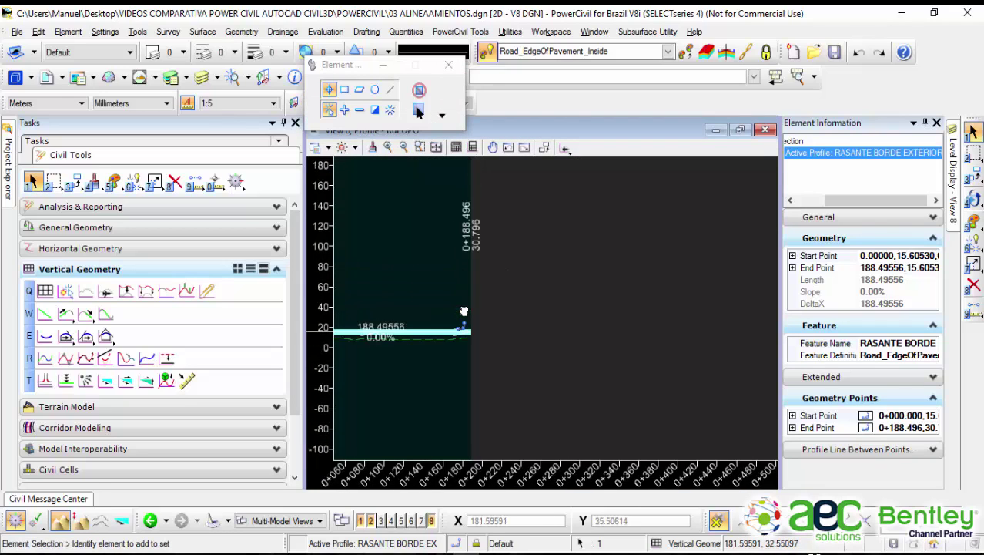
scroll(465, 314, "down", 4)
scroll(402, 316, "up", 2)
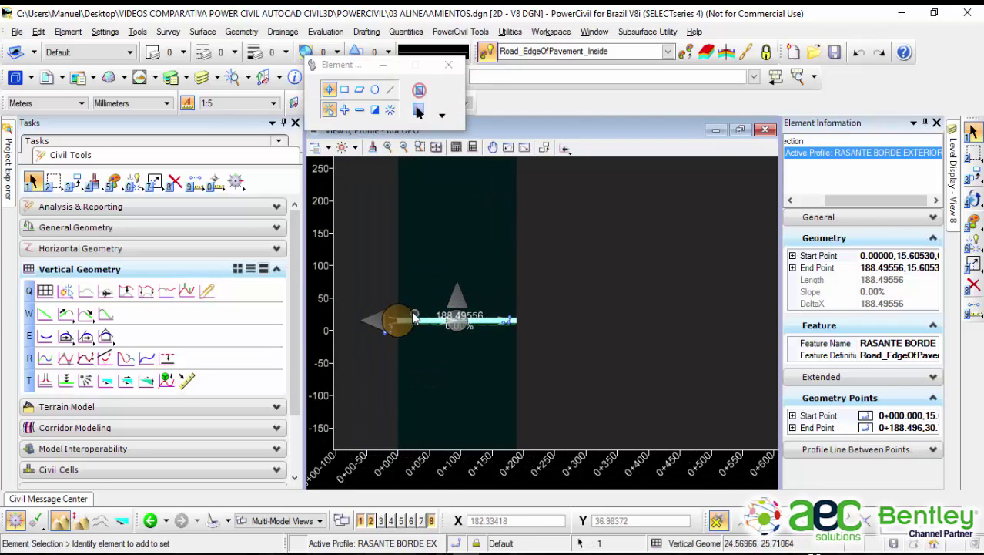
scroll(402, 299, "up", 2)
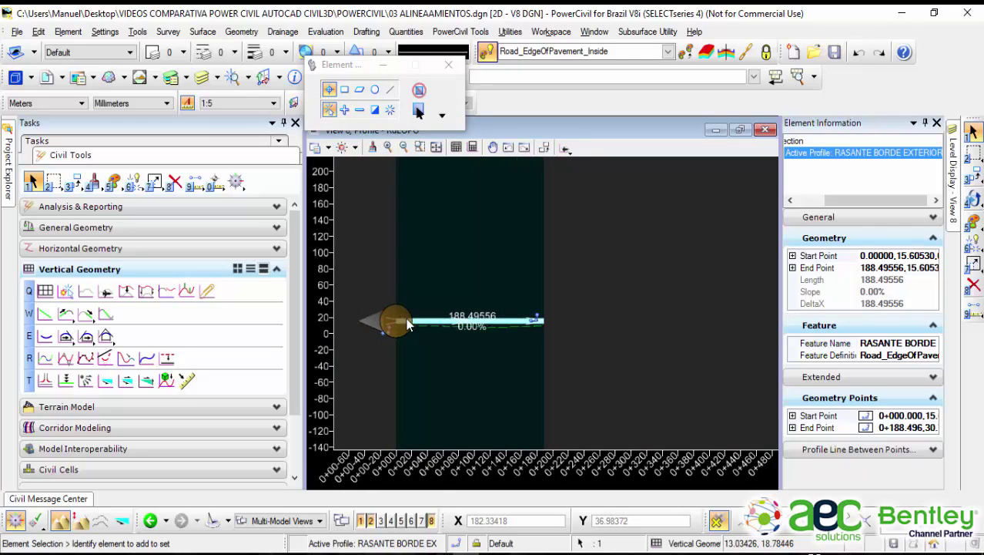
scroll(397, 316, "up", 2)
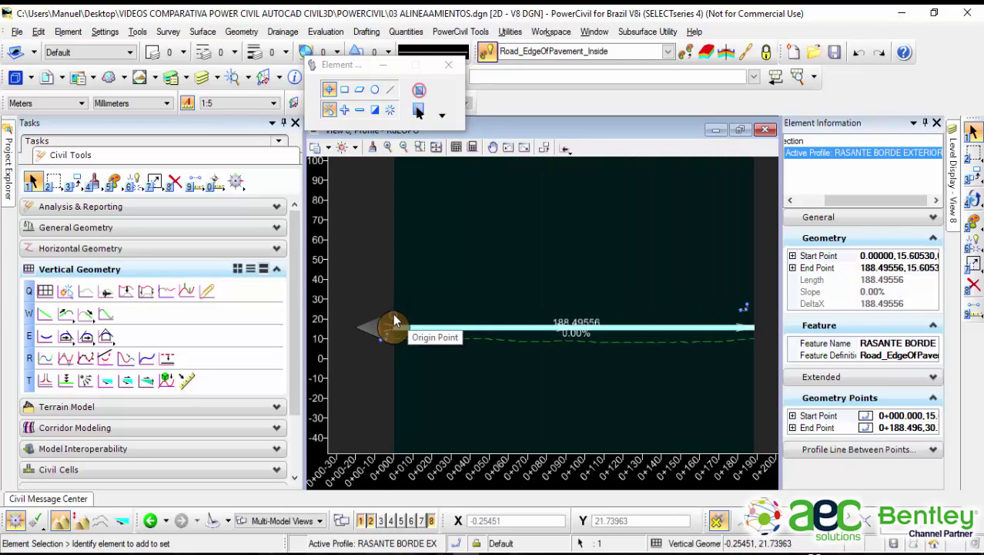
scroll(400, 322, "up", 2)
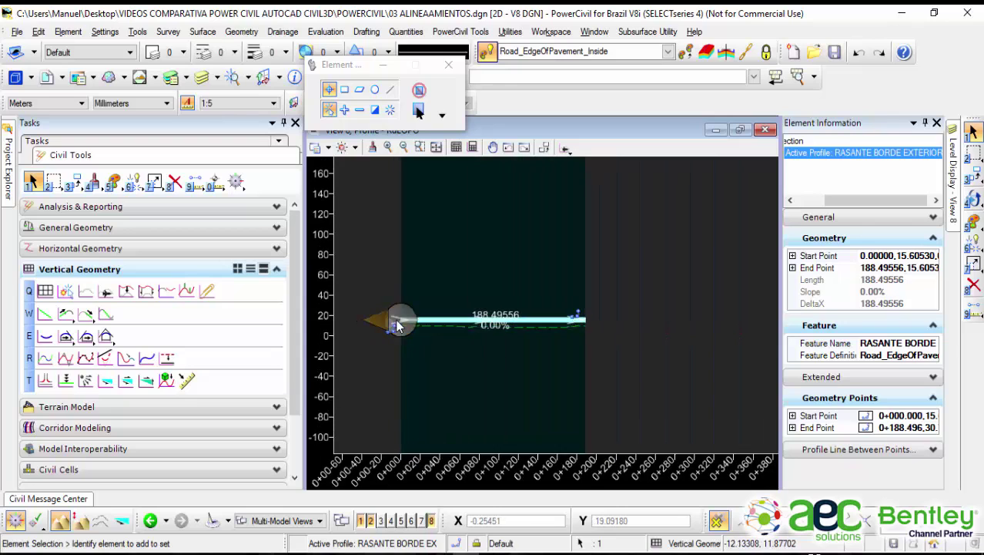
scroll(414, 329, "up", 2)
left_click(434, 365)
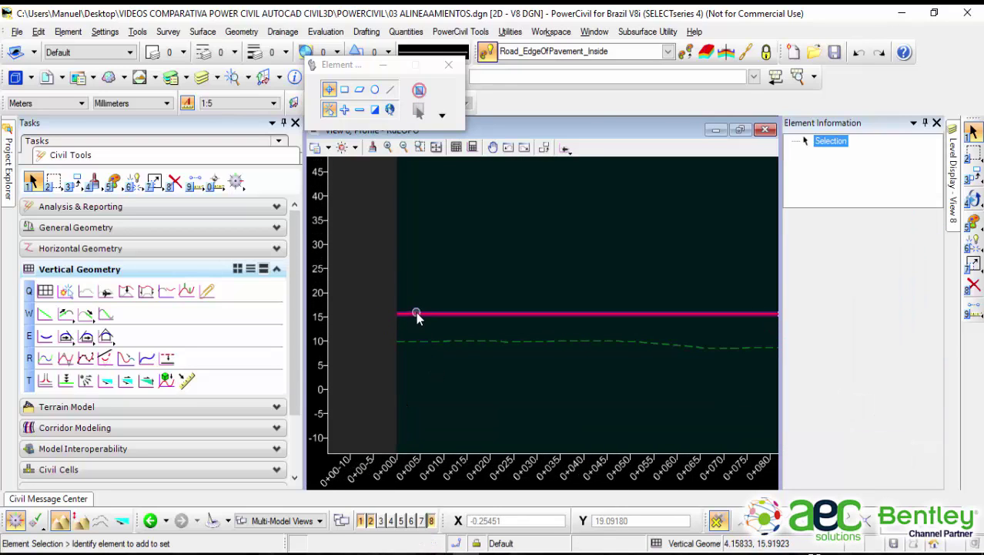
left_click(416, 313)
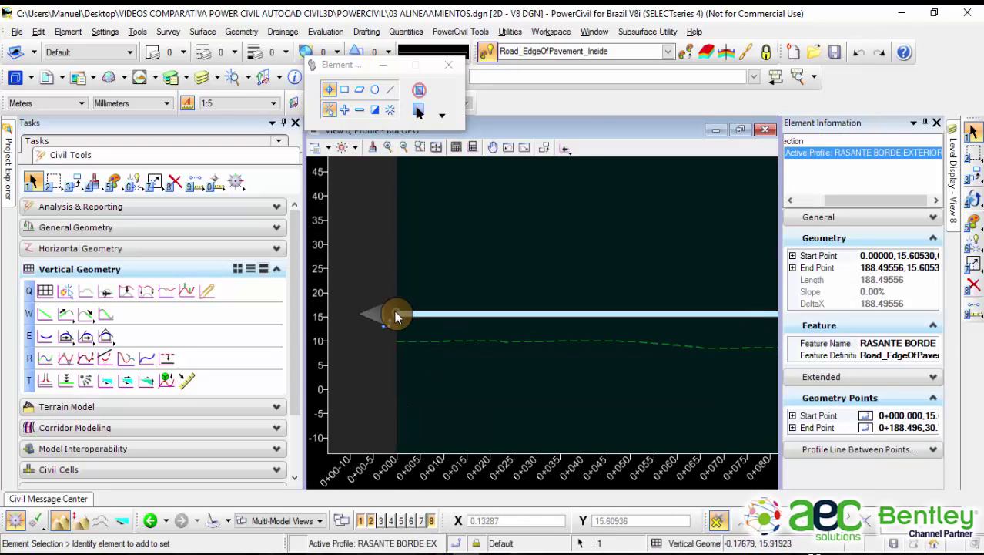
scroll(418, 261, "down", 2)
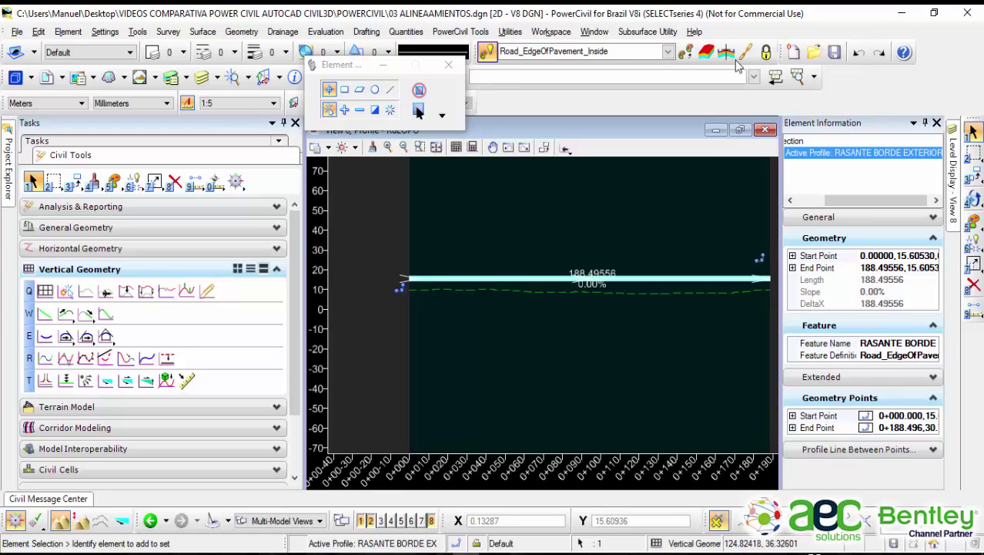
Step: Restore the profile view's size, select the RdEOPO circle in the 3D view and review its source elements
double_click(647, 135)
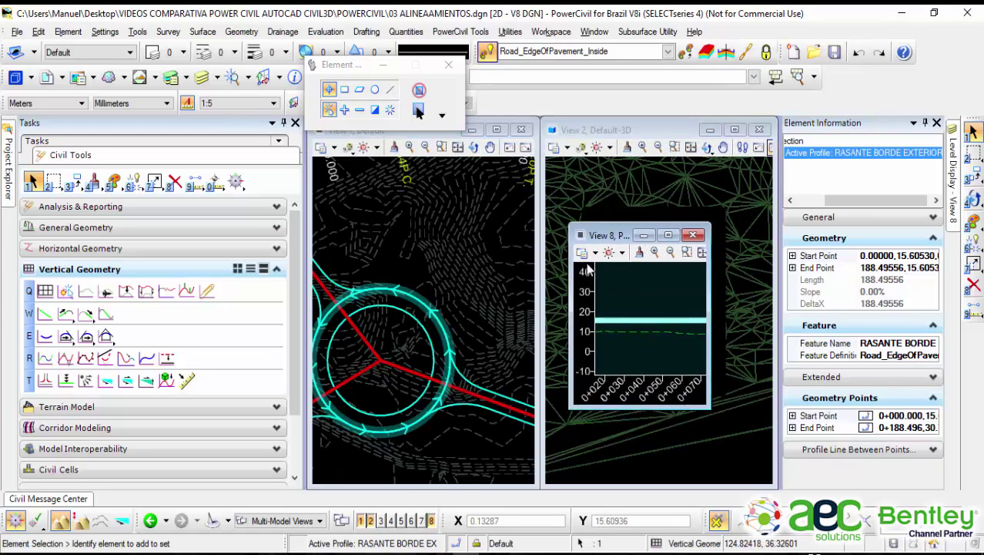
left_click(726, 443)
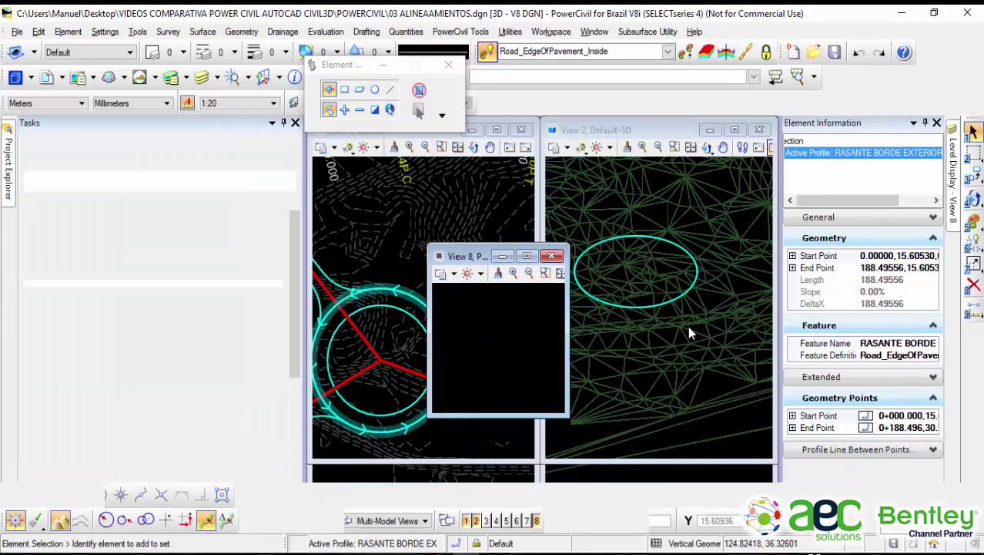
left_click(664, 302)
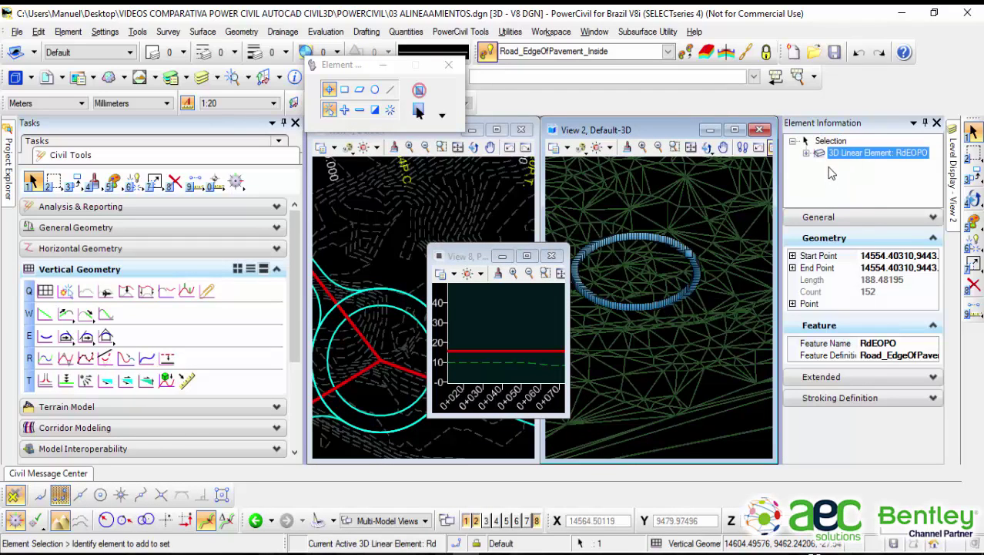
left_click(807, 154)
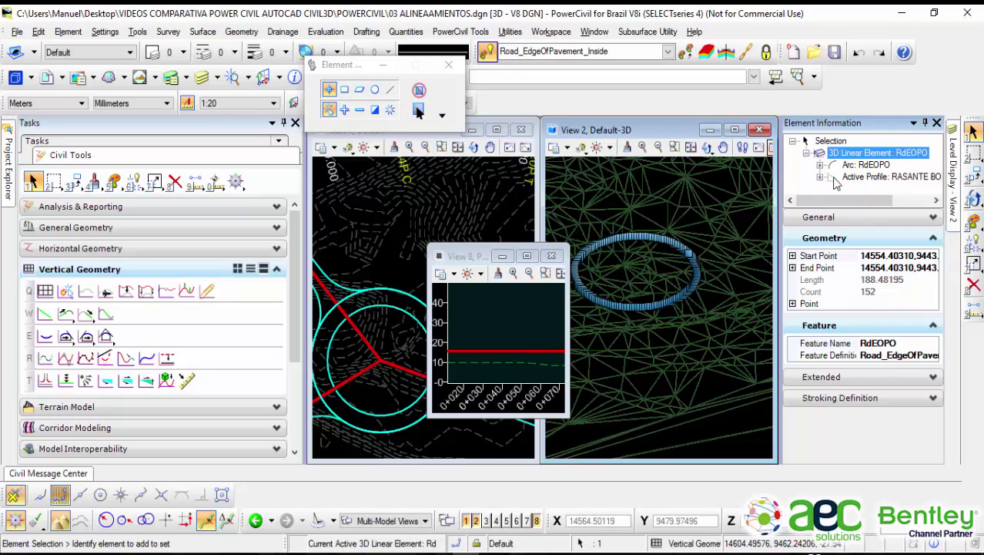
left_click(806, 153)
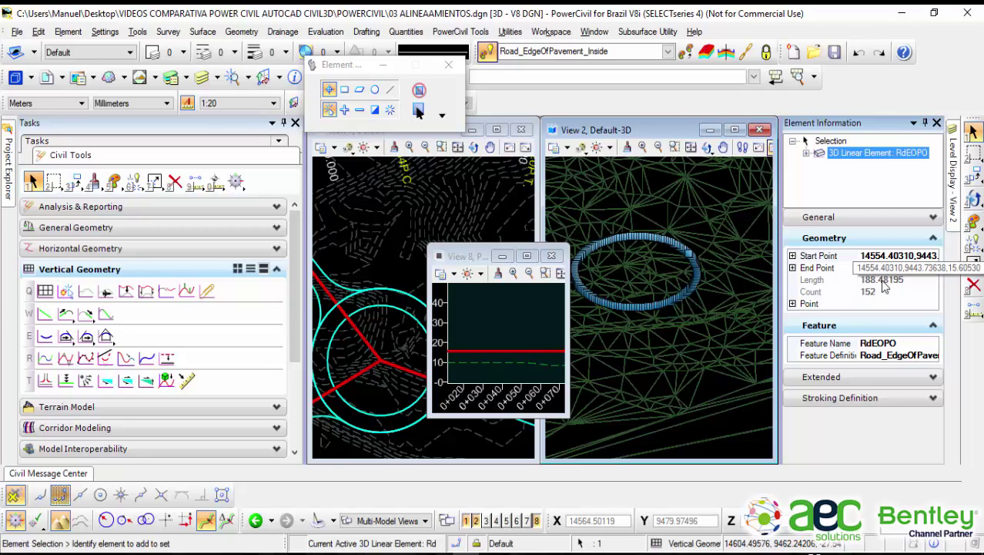
Step: Review the extended properties and stroking definition of the RdEOPO 3D linear element
left_click(868, 378)
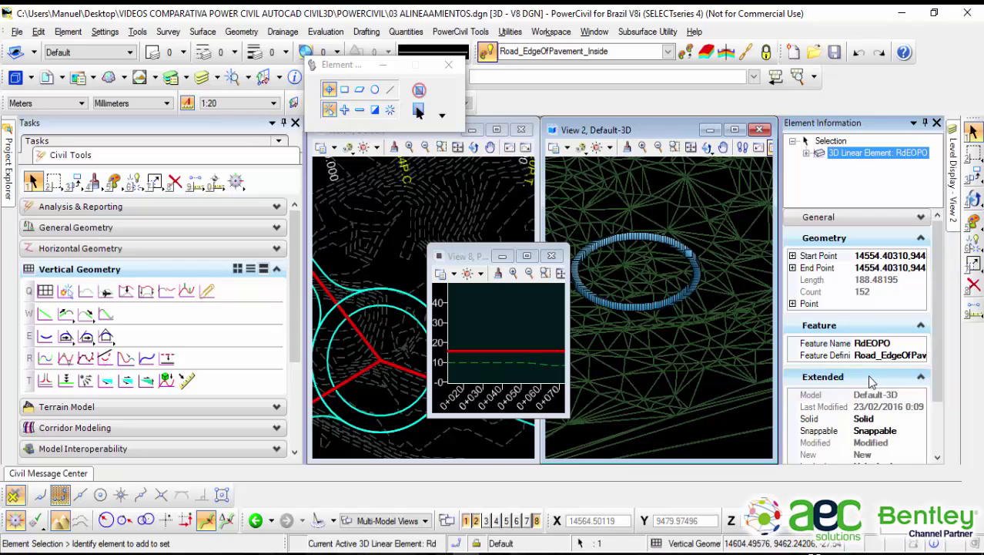
left_click_drag(942, 379, 931, 429)
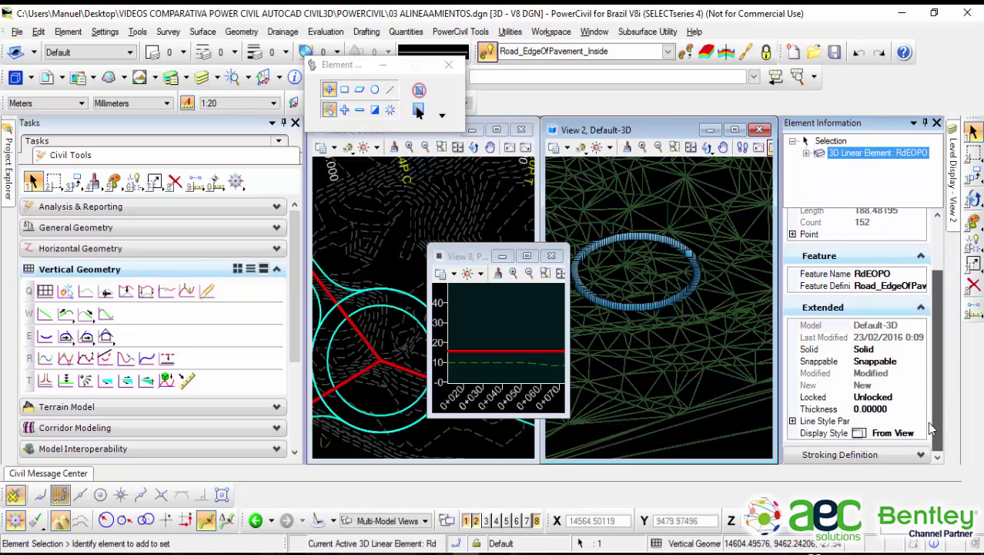
left_click(921, 308)
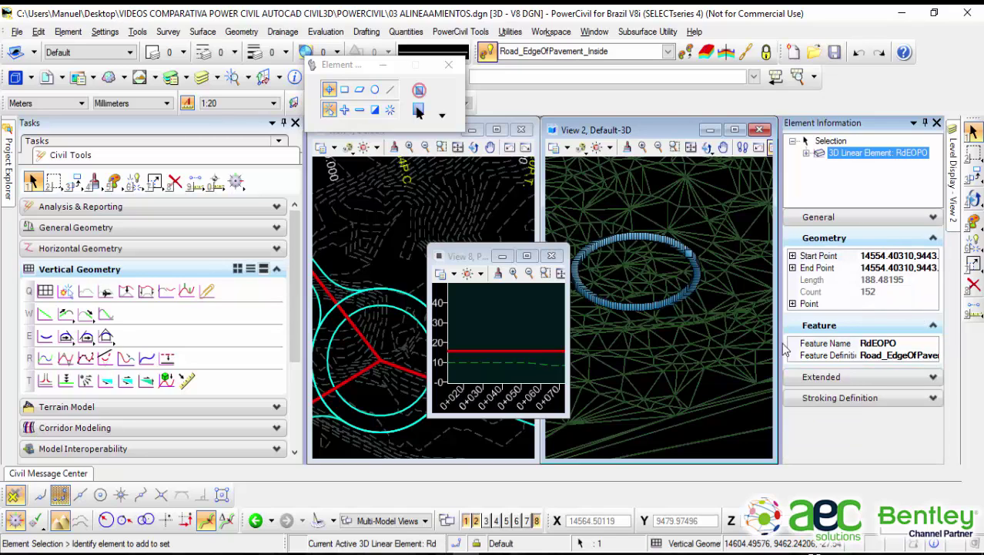
left_click(829, 398)
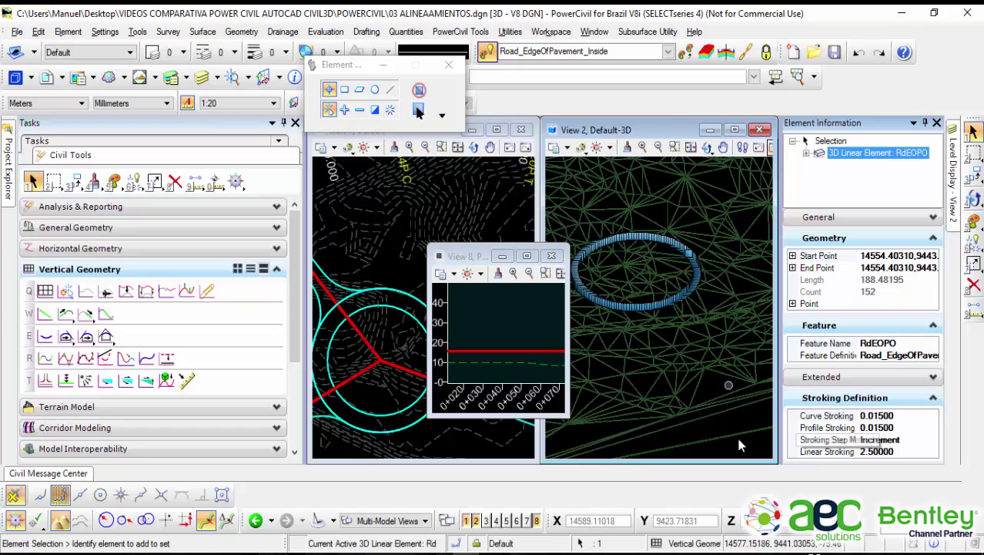
Step: Examine the vertex spacing along the RdEOPO 3D circle up close, then clear the selection
scroll(691, 291, "up", 4)
scroll(686, 284, "up", 1)
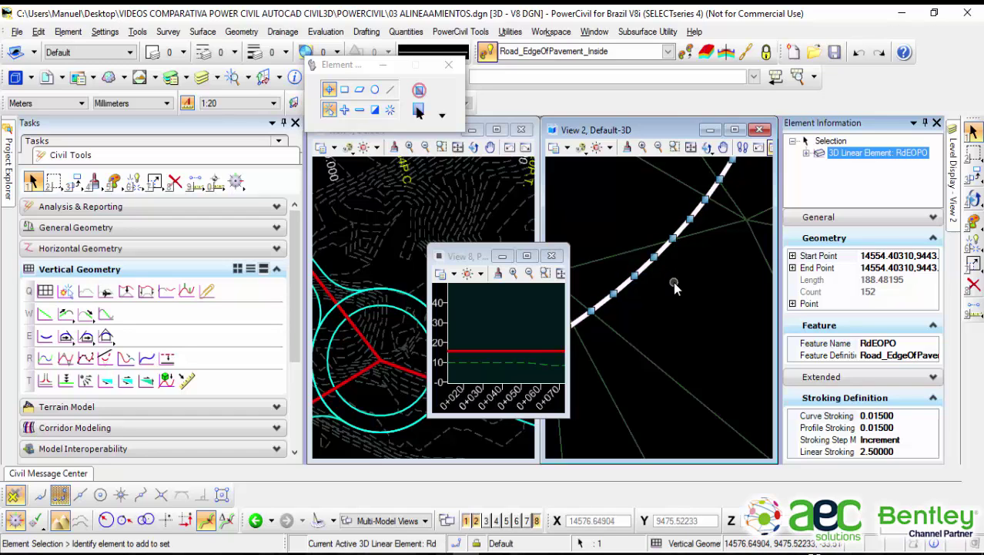
left_click(673, 284)
scroll(674, 285, "down", 3)
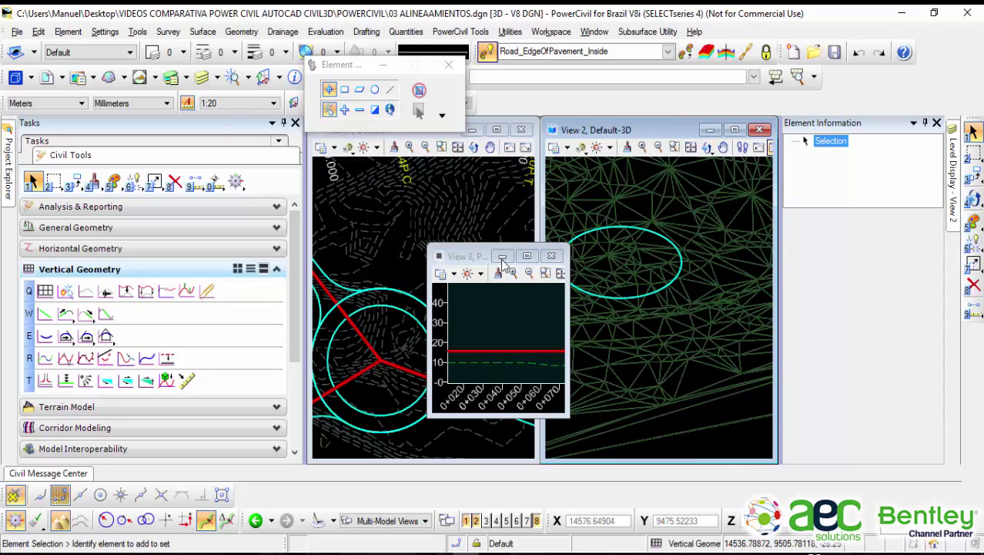
Step: Move the profile view clear of the 3D circle, reselect RdEOPO and inspect its individual vertices
left_click_drag(462, 251, 670, 325)
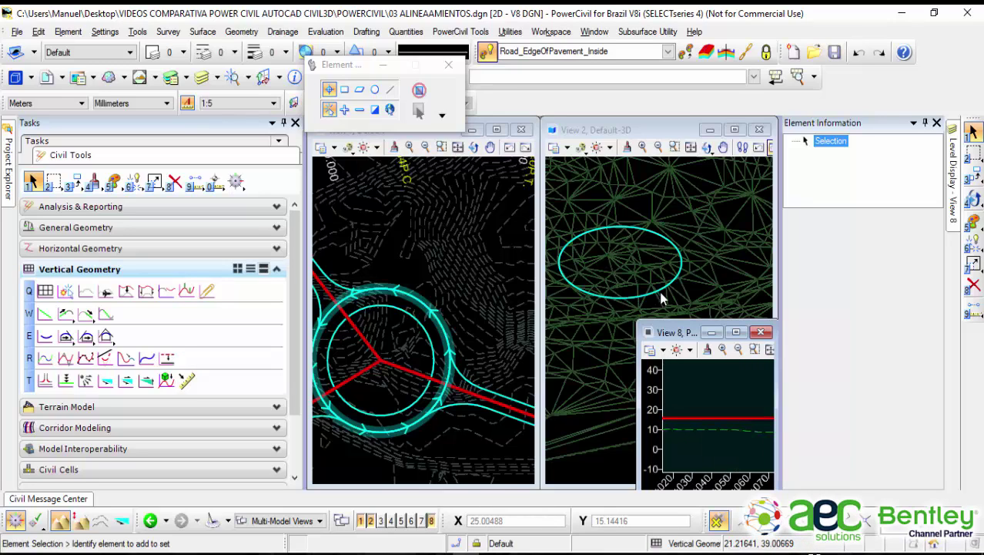
left_click(654, 232)
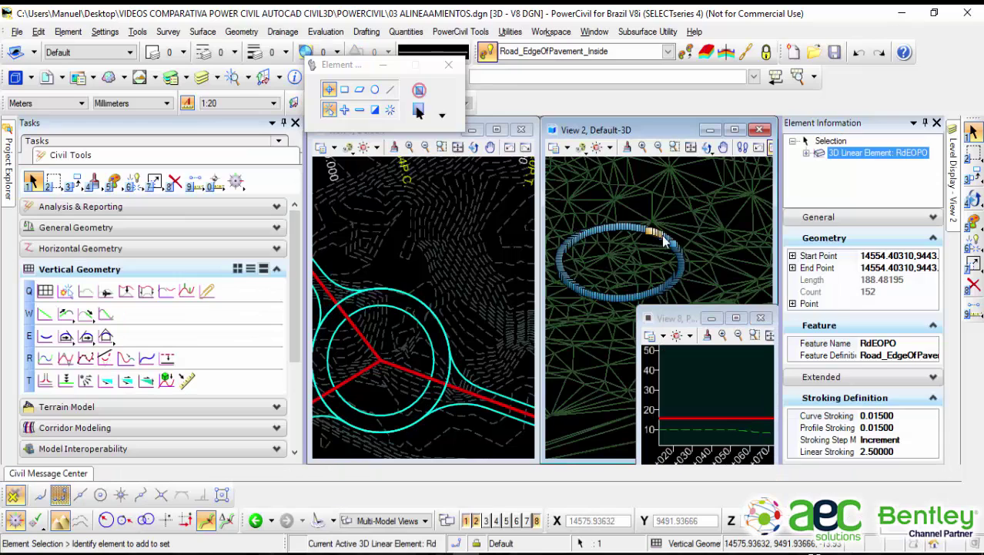
scroll(656, 248, "up", 5)
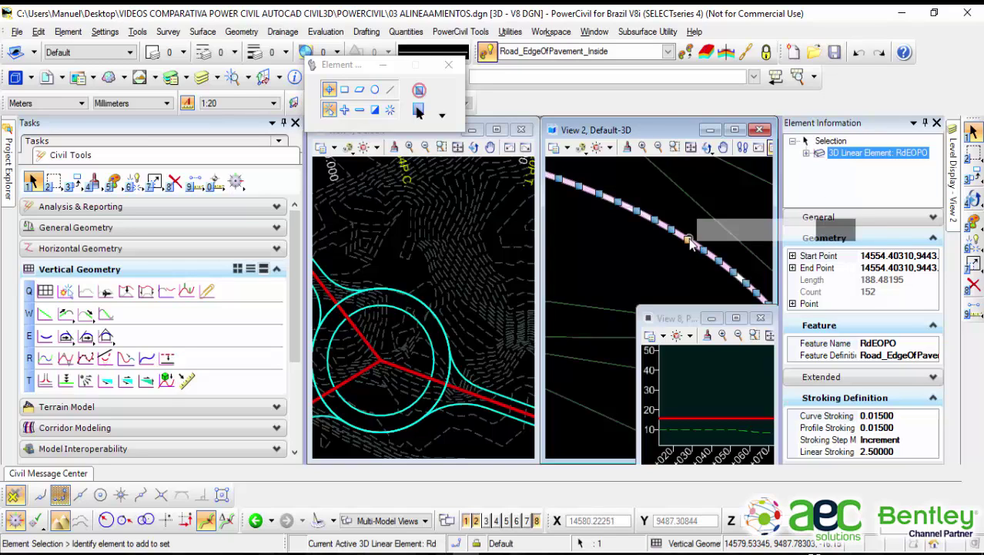
mouse_move(691, 243)
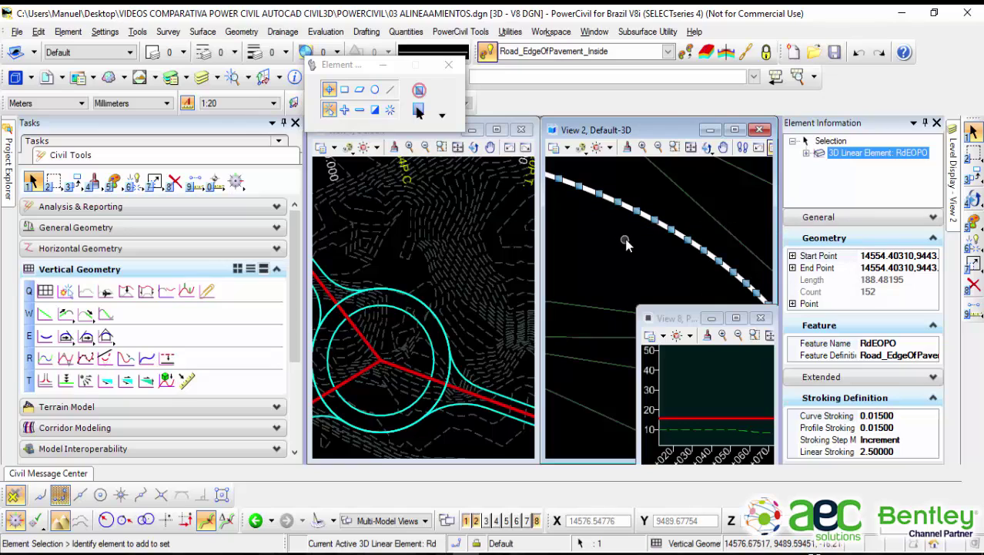
Step: Examine the chord segments between RdEOPO's vertices up close in the 3D view and clear the selection
scroll(626, 207, "up", 4)
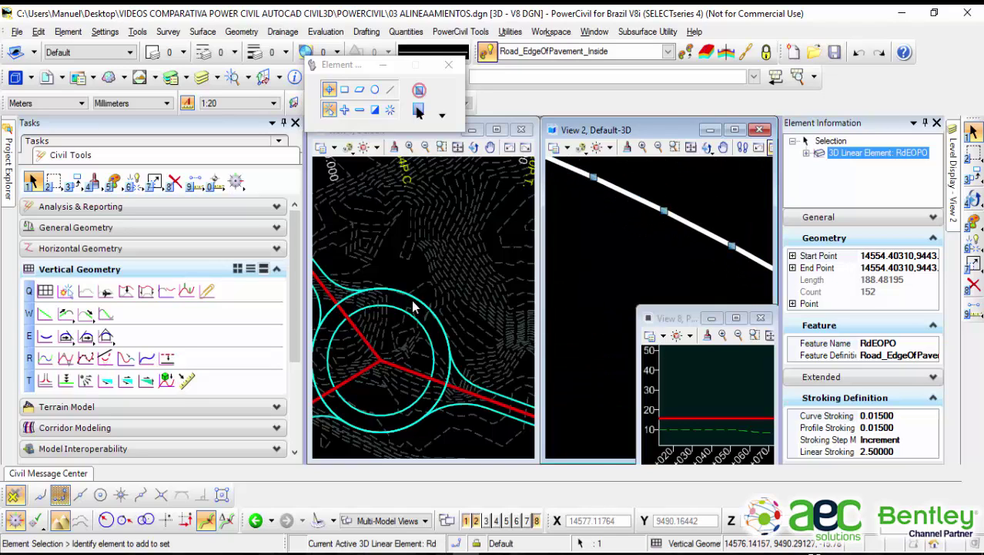
mouse_move(630, 204)
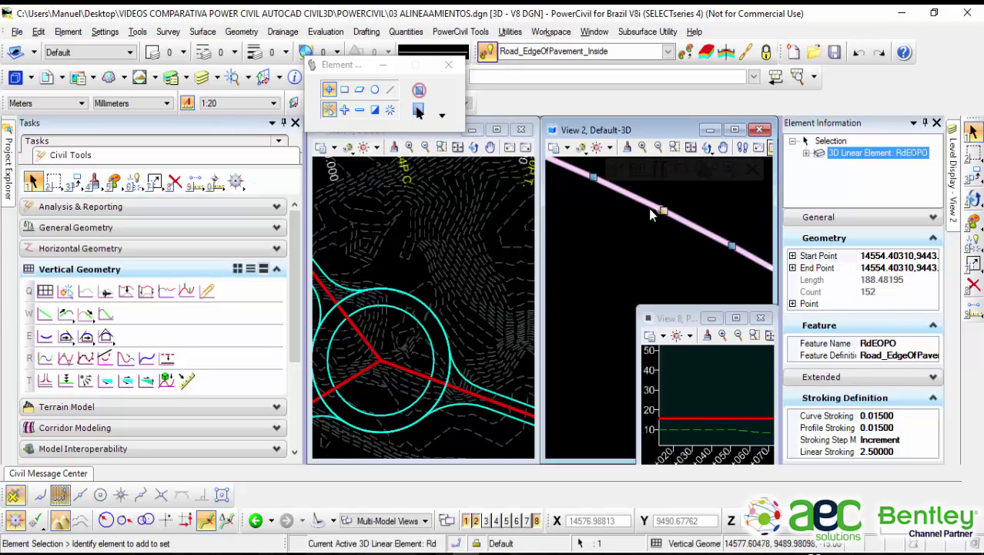
left_click(608, 237)
Step: Inspect the outer pavement edge closely in the plan view, select the RdEOPO arc to review its geometry, and clear the selection
scroll(398, 350, "up", 3)
scroll(470, 300, "up", 5)
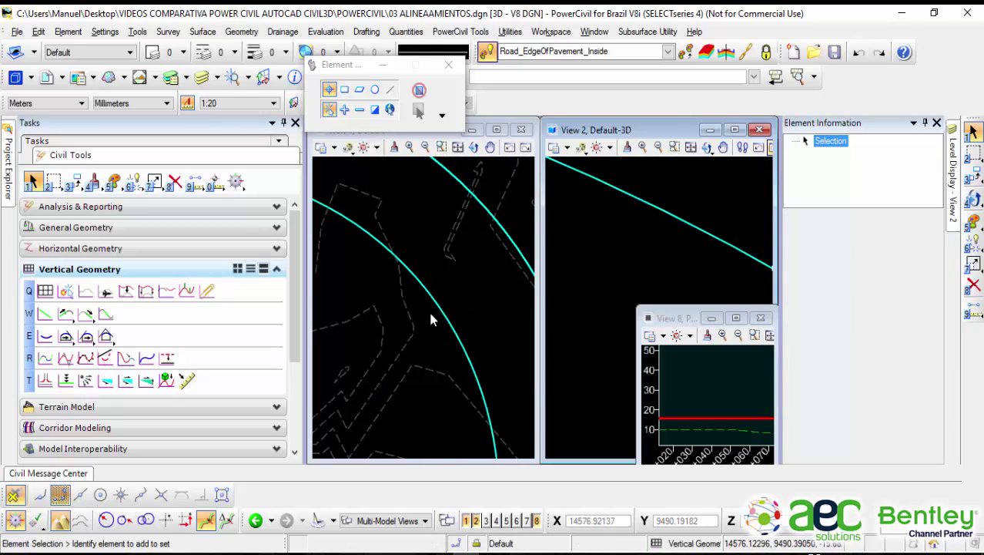
scroll(480, 246, "down", 5)
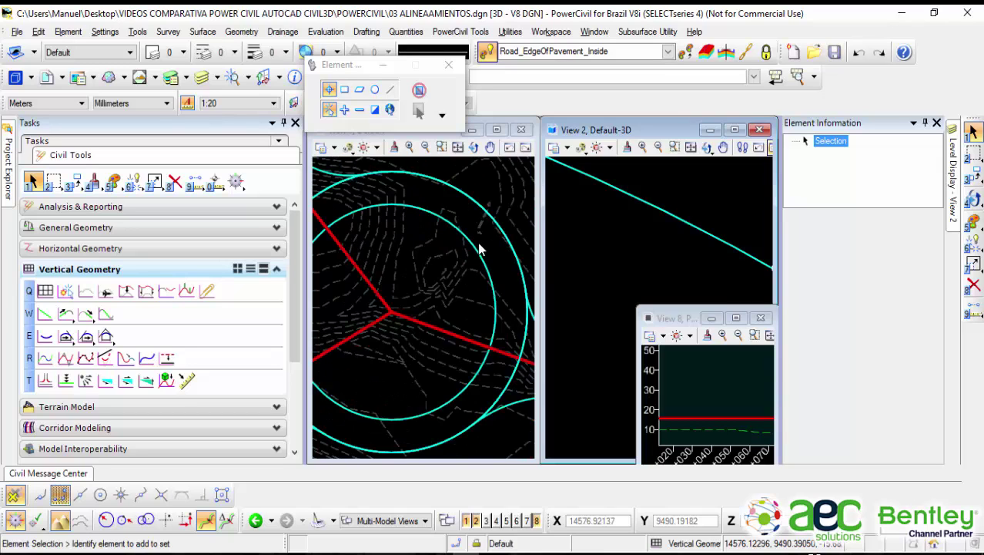
middle_click_drag(481, 244, 487, 314)
scroll(463, 266, "up", 6)
scroll(441, 269, "up", 4)
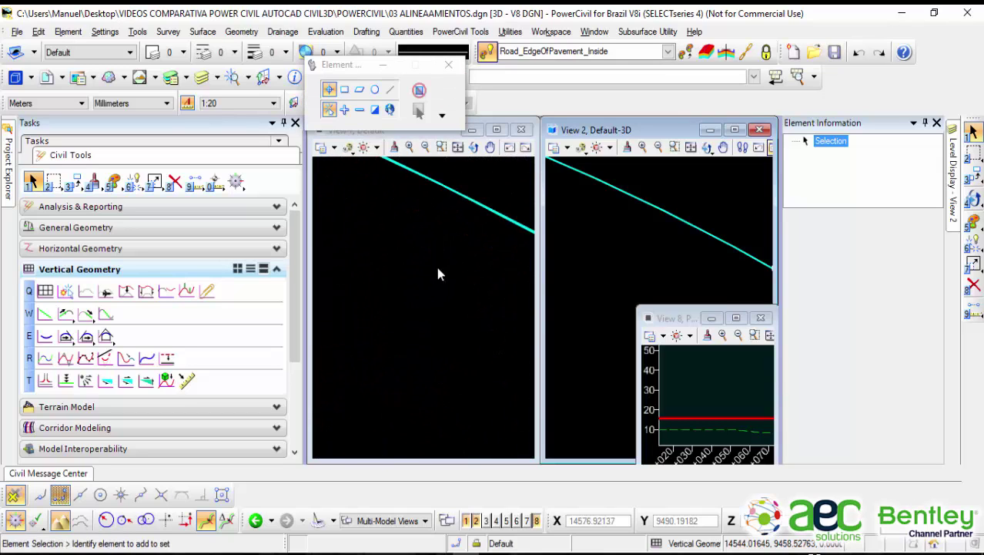
left_click(475, 211)
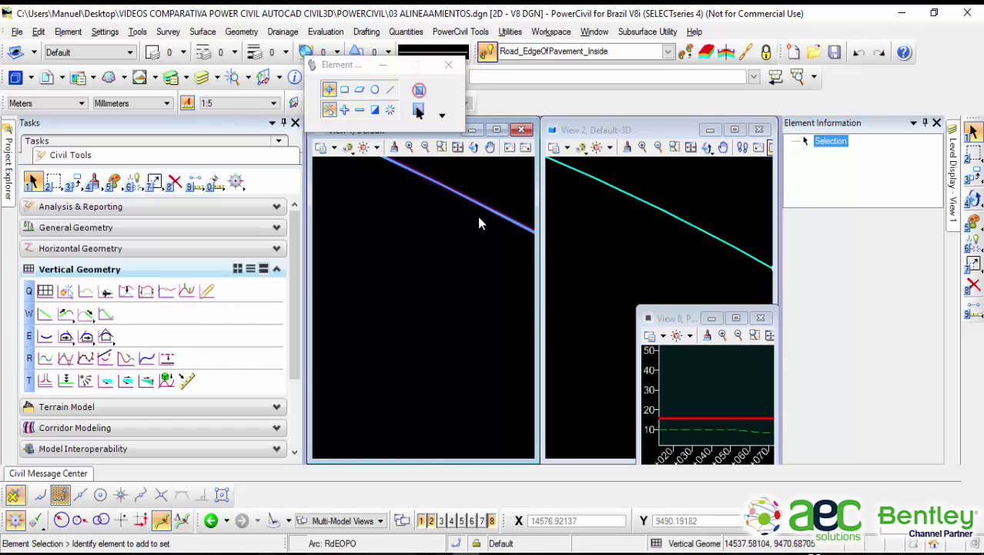
left_click(477, 216)
middle_click_drag(474, 224, 425, 306)
scroll(452, 262, "up", 3)
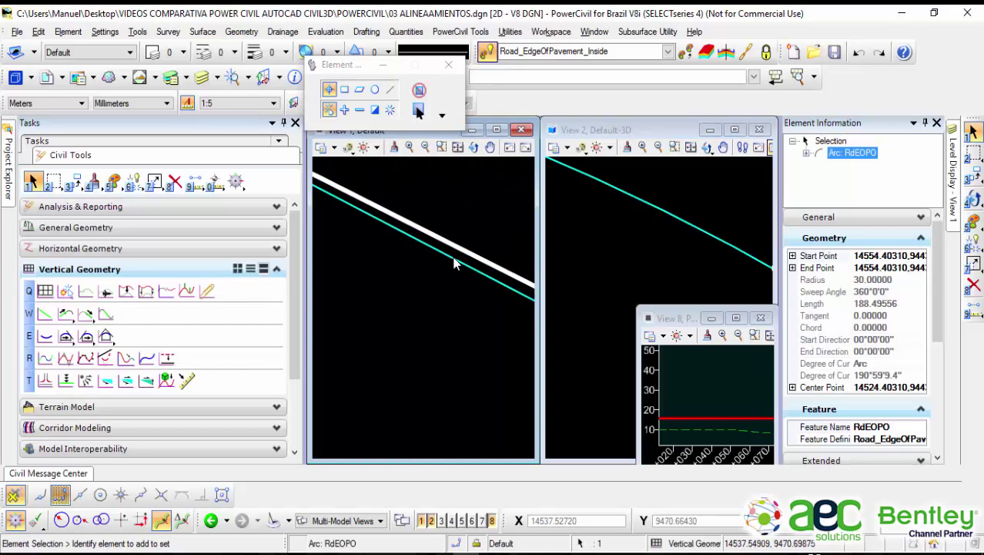
left_click(478, 218)
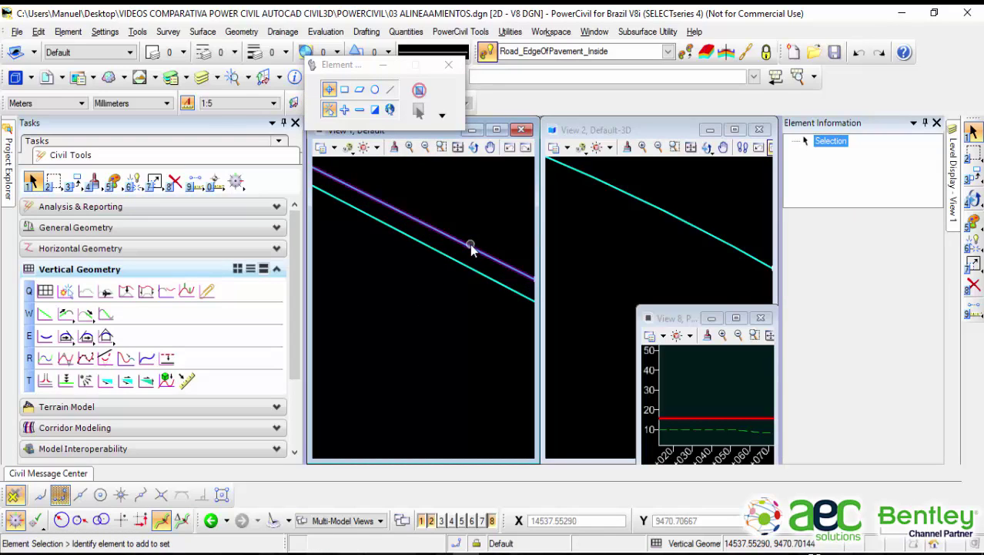
Step: Identify the RdEOPO 3D linear element beside the arc in the plan view, review its properties and deselect it
mouse_move(472, 250)
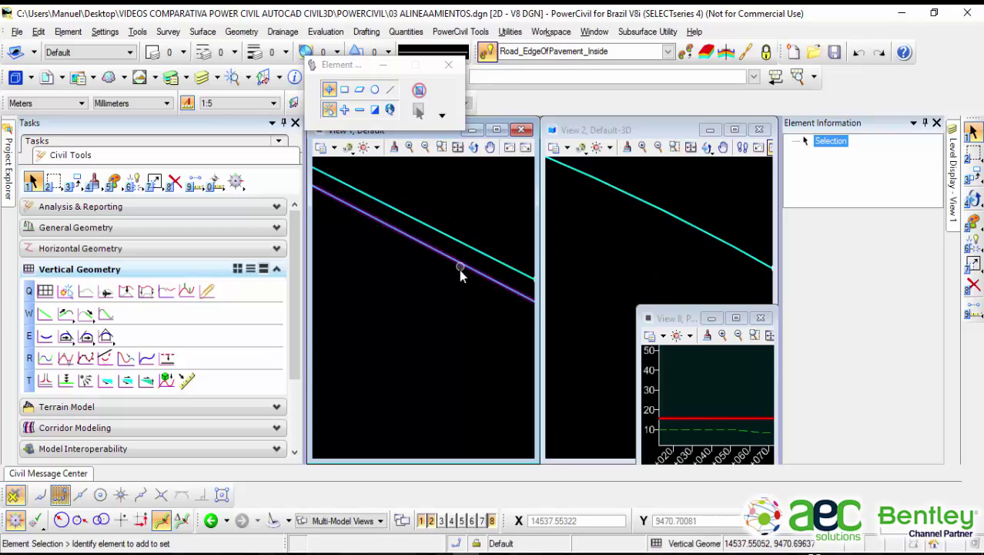
mouse_move(465, 267)
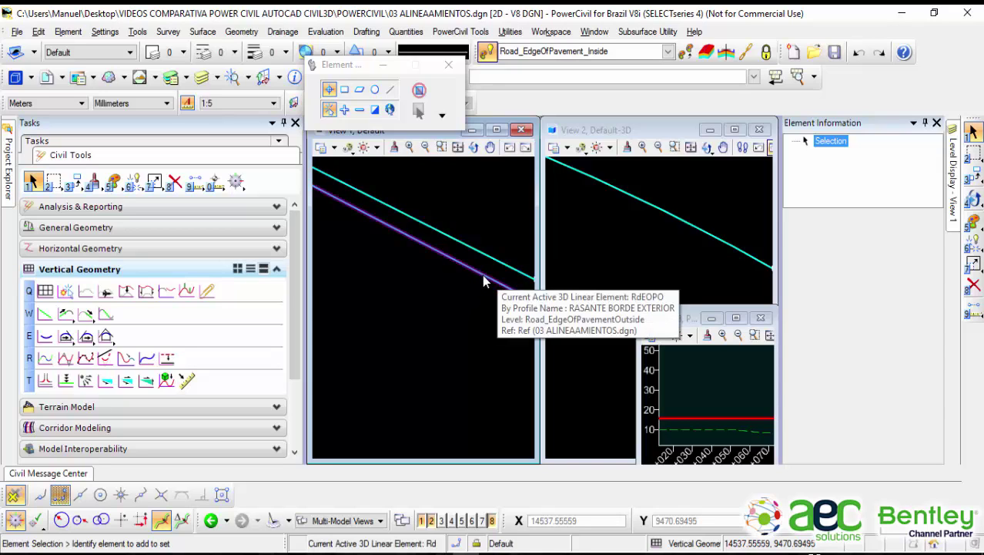
left_click(482, 274)
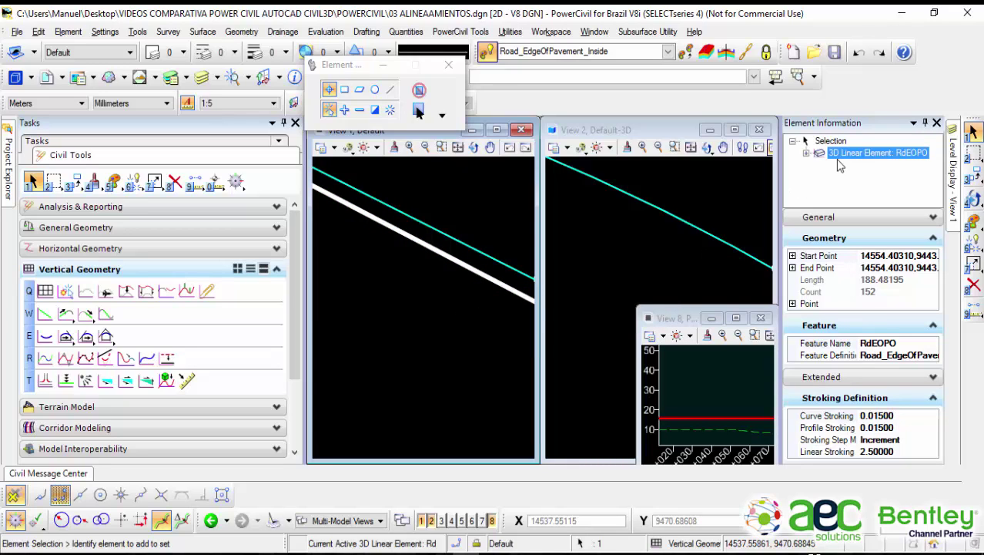
left_click(670, 262)
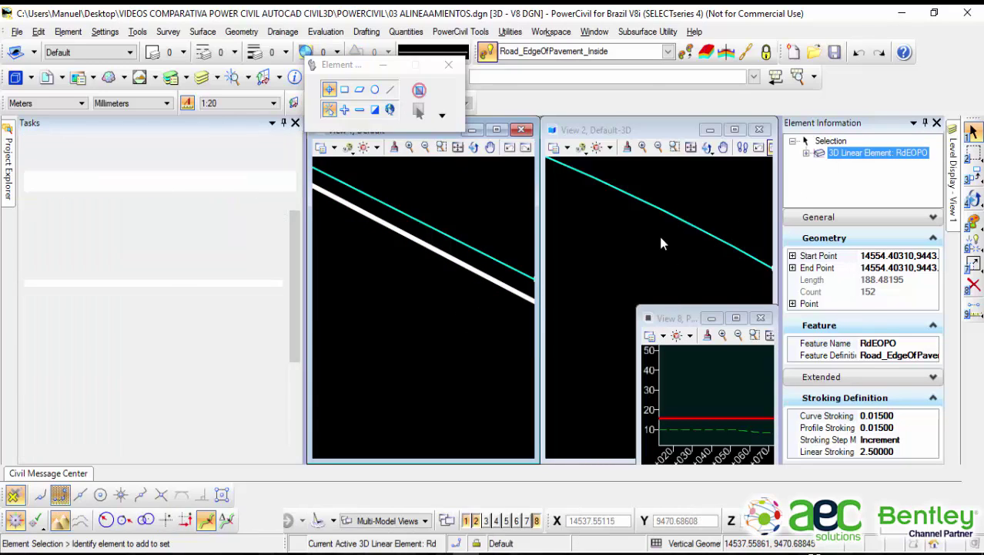
left_click(674, 220)
left_click(608, 286)
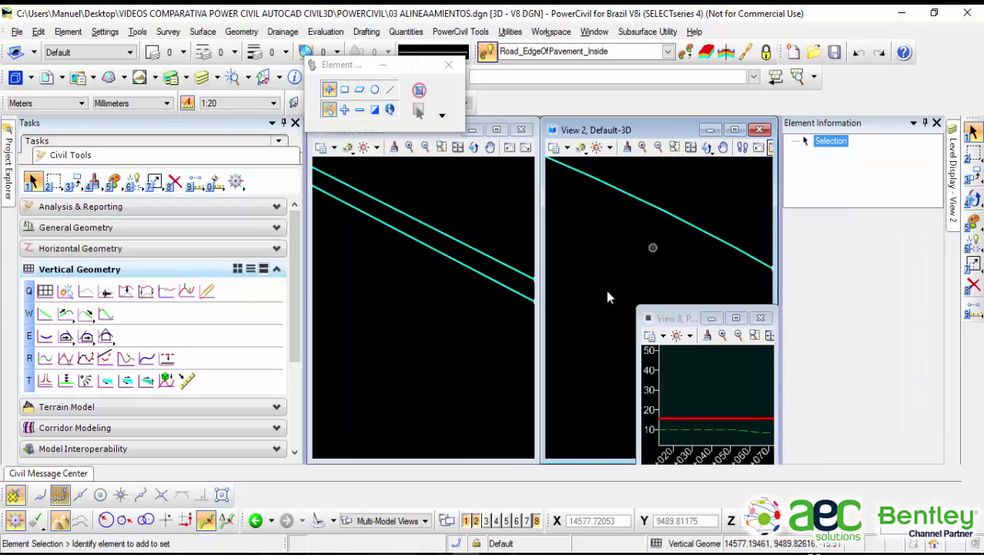
Step: Reselect the RdEOPO 3D linear element in the plan view and set its curve stroking and profile stroking to 0
left_click(467, 302)
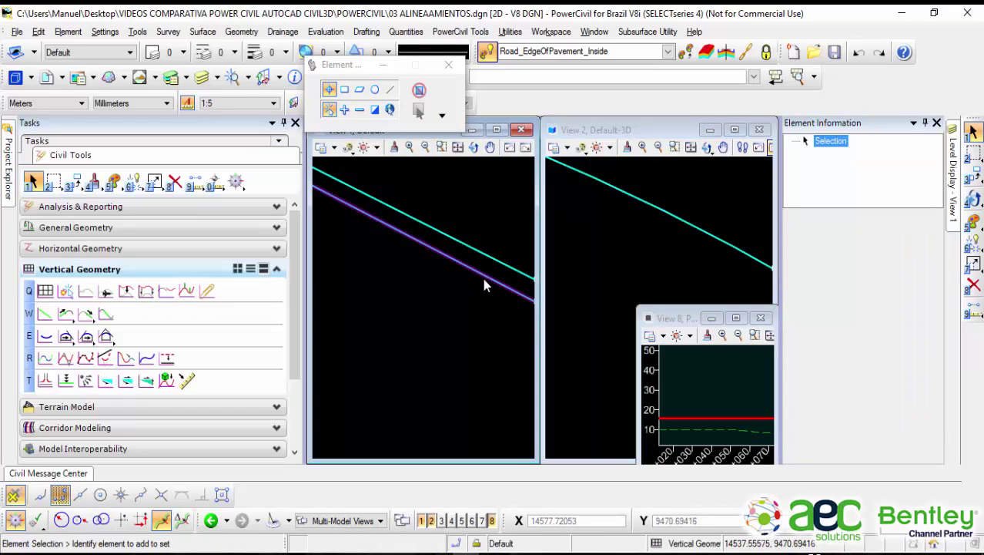
left_click(484, 280)
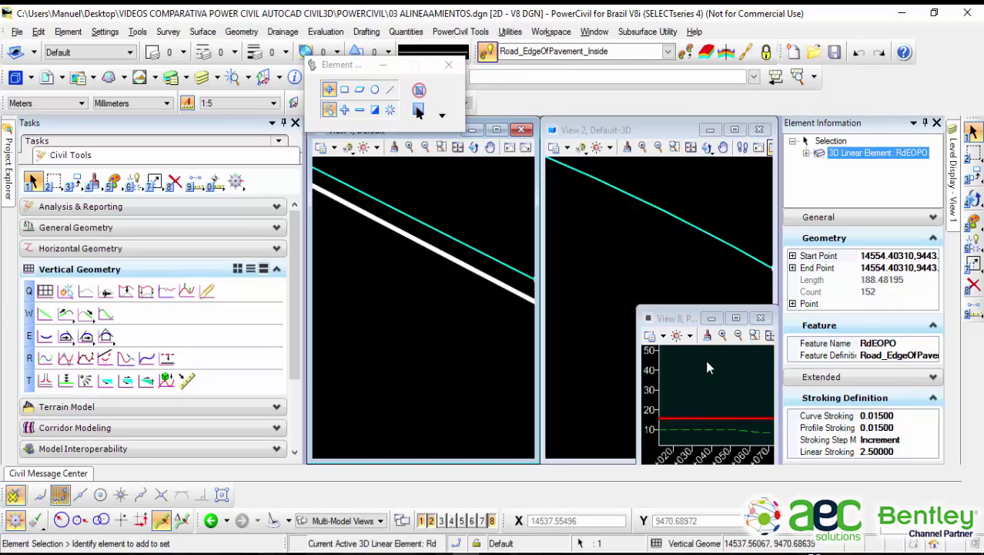
left_click(906, 417)
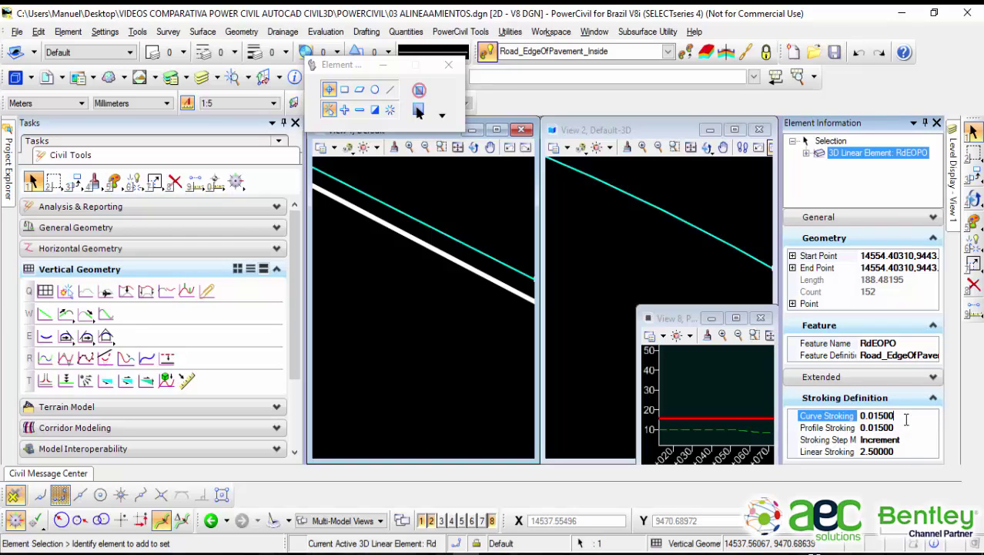
double_click(906, 418)
type("0")
key("Return")
left_click(904, 426)
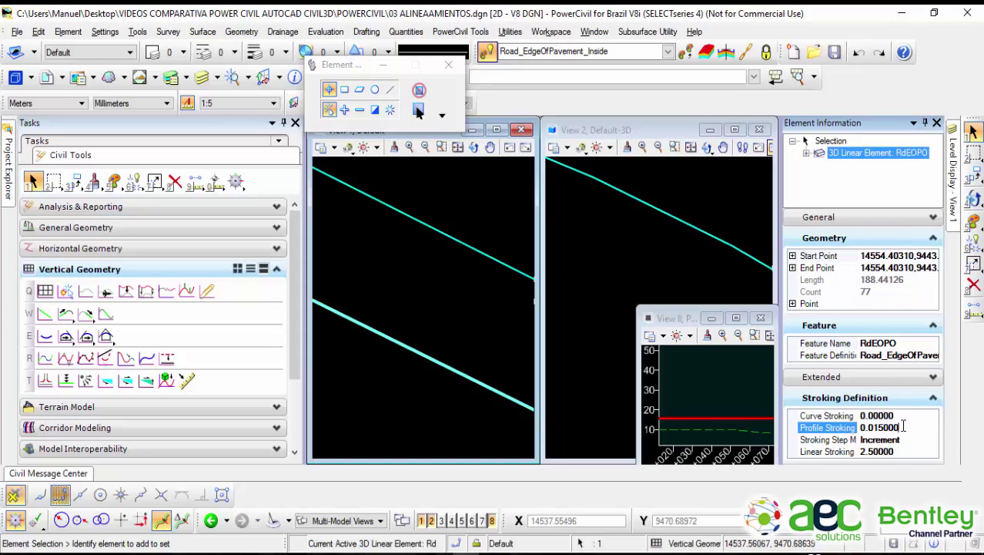
double_click(904, 426)
type("0")
key("Return")
Step: Set the RdEOPO element's curve stroking and profile stroking to 0.00001
left_click(905, 418)
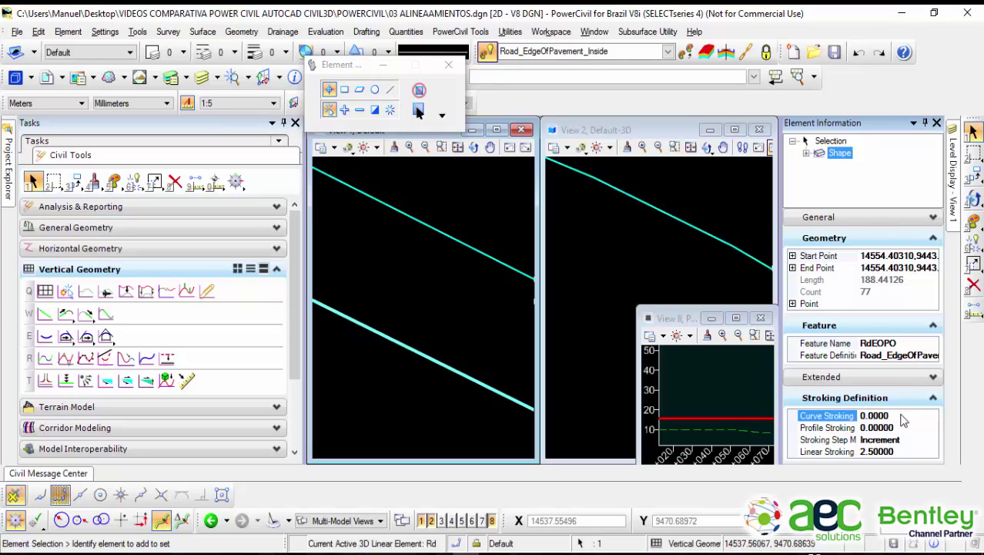
type("1")
key("Return")
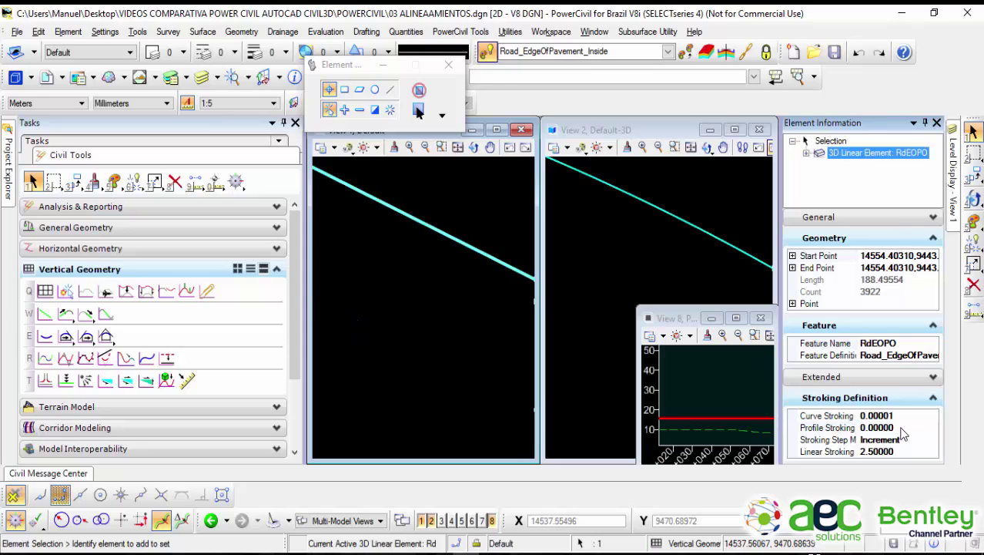
left_click(902, 427)
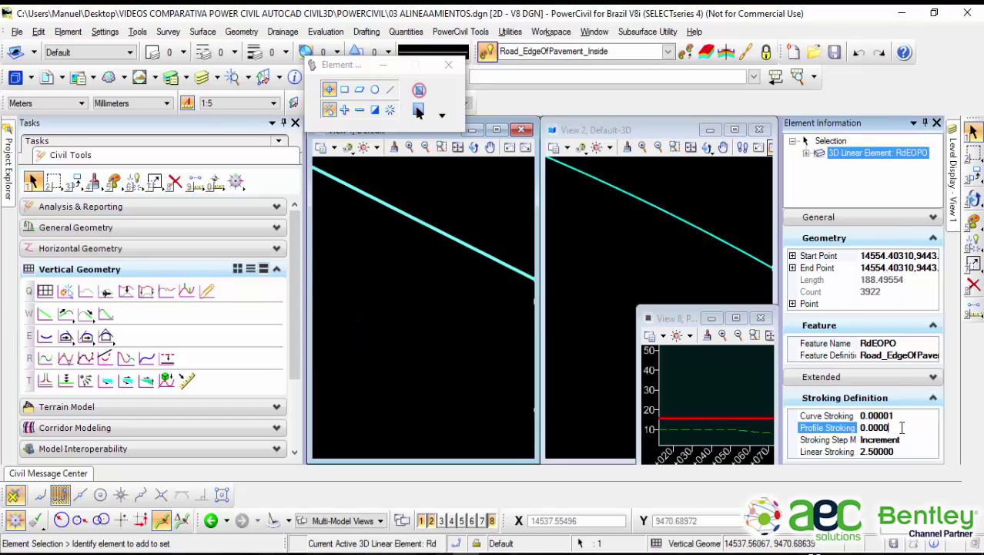
key("Return")
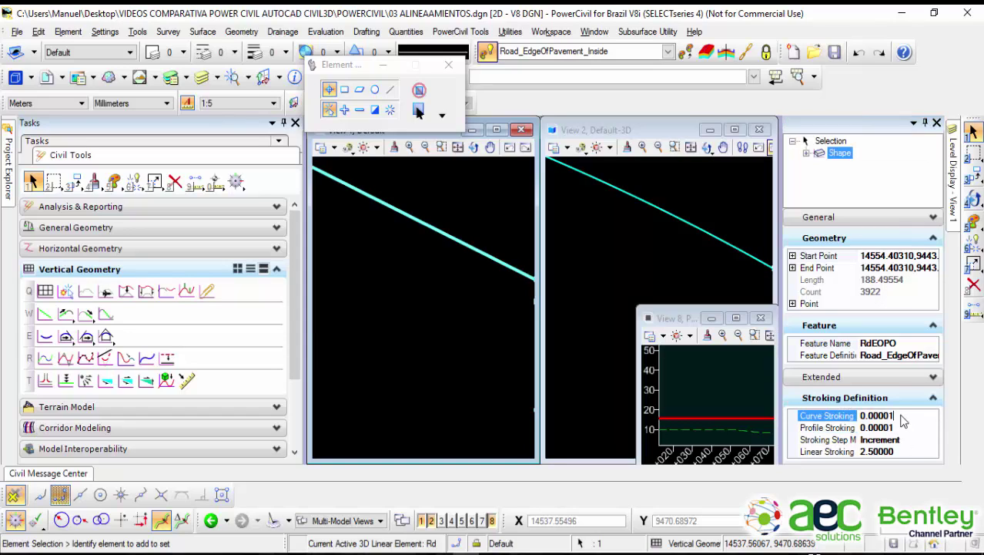
Step: Compare the restroked line in plan, select RdEOPO in the 3D view to examine its vertex spacing, and clear the selection
scroll(492, 266, "up", 4)
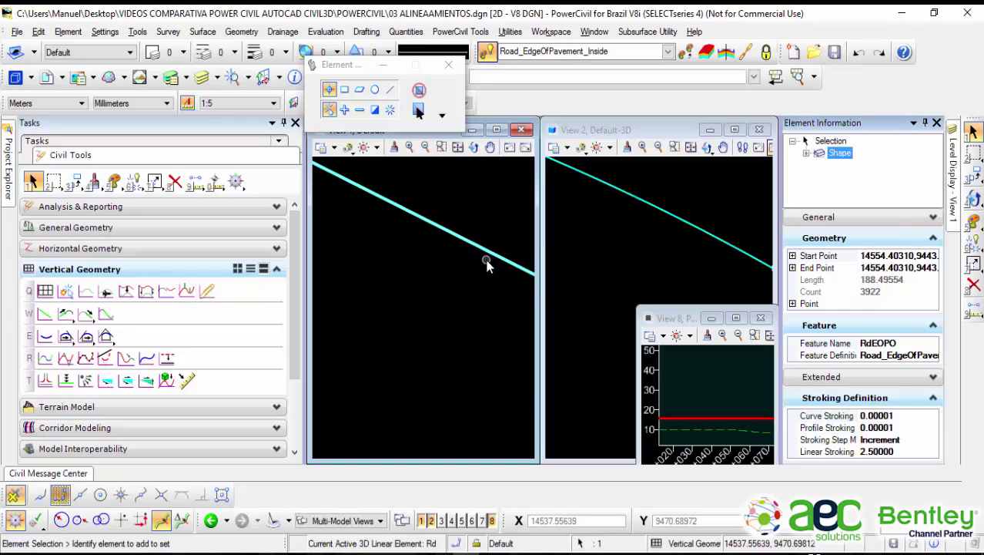
scroll(480, 235, "up", 2)
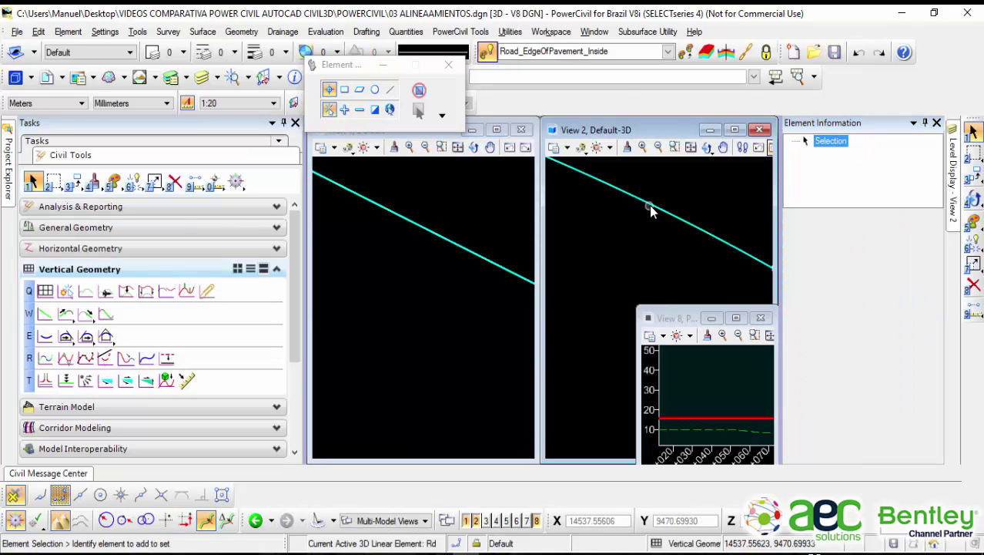
left_click(651, 205)
scroll(649, 223, "up", 2)
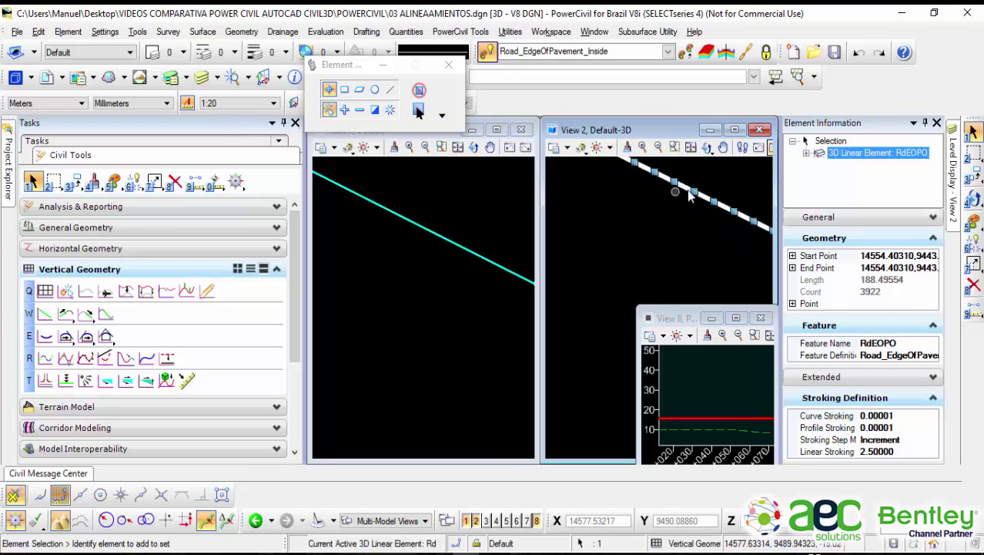
scroll(689, 191, "up", 4)
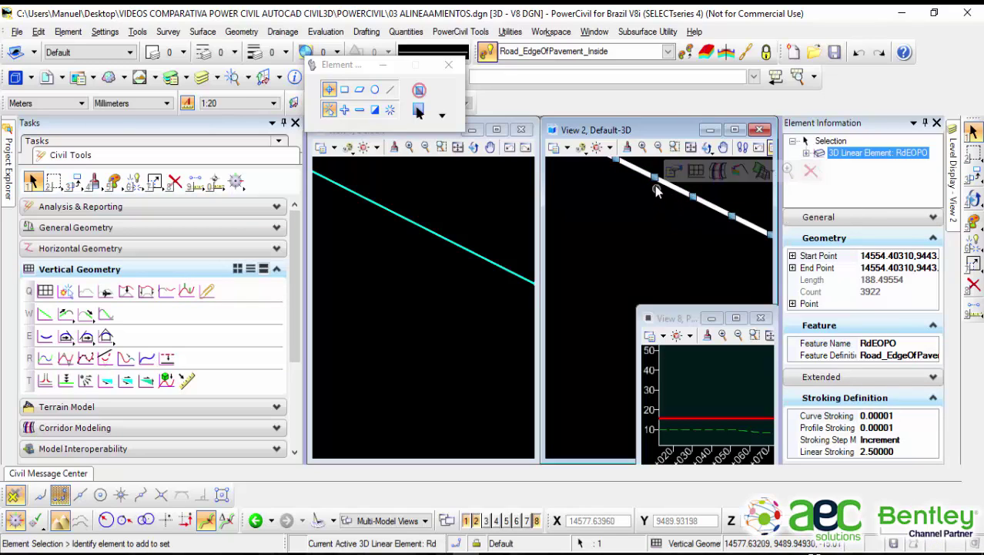
scroll(685, 213, "down", 2)
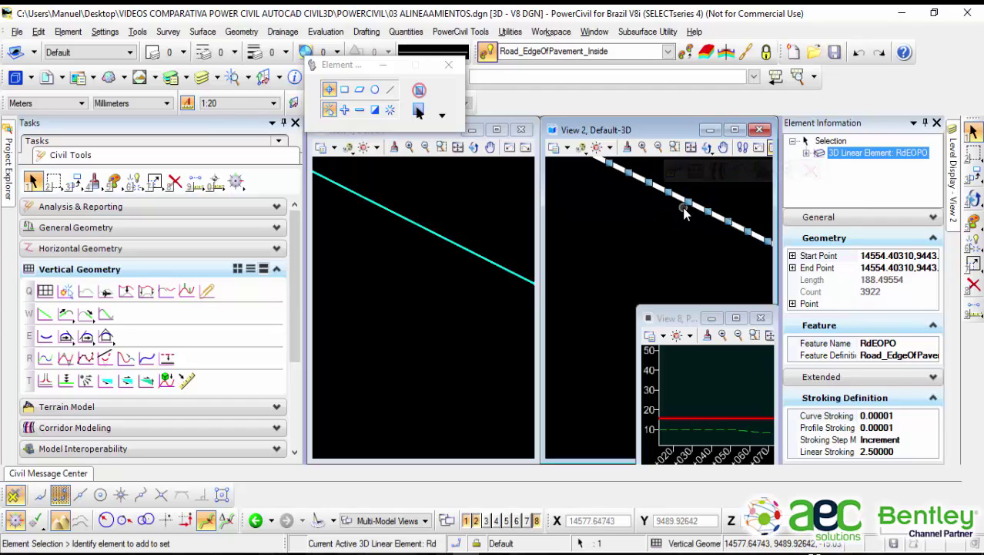
scroll(690, 208, "up", 1)
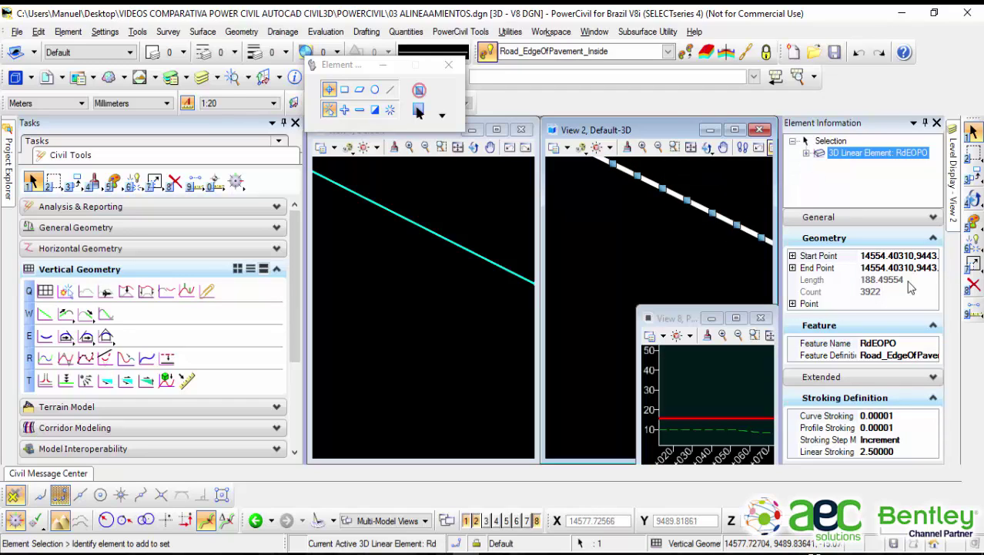
left_click(972, 314)
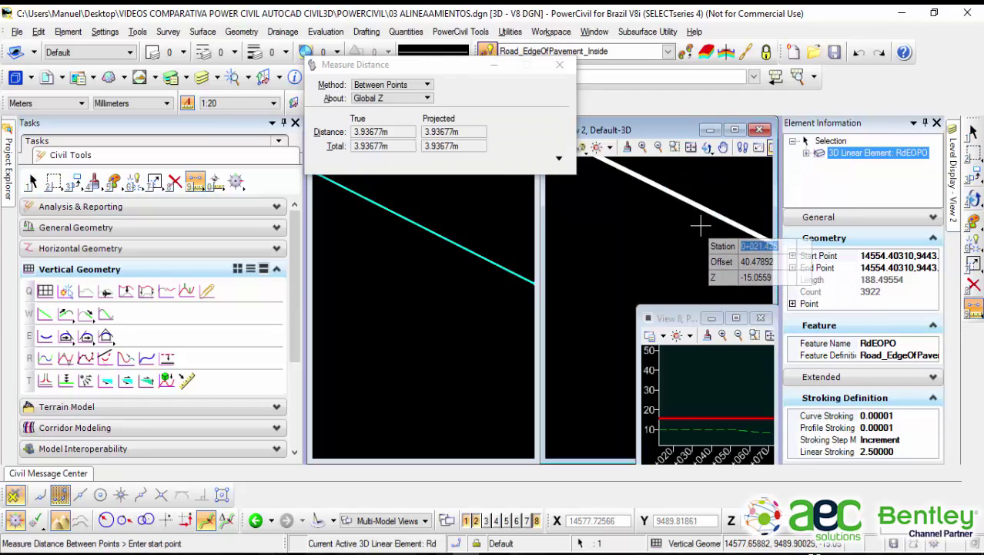
left_click(560, 65)
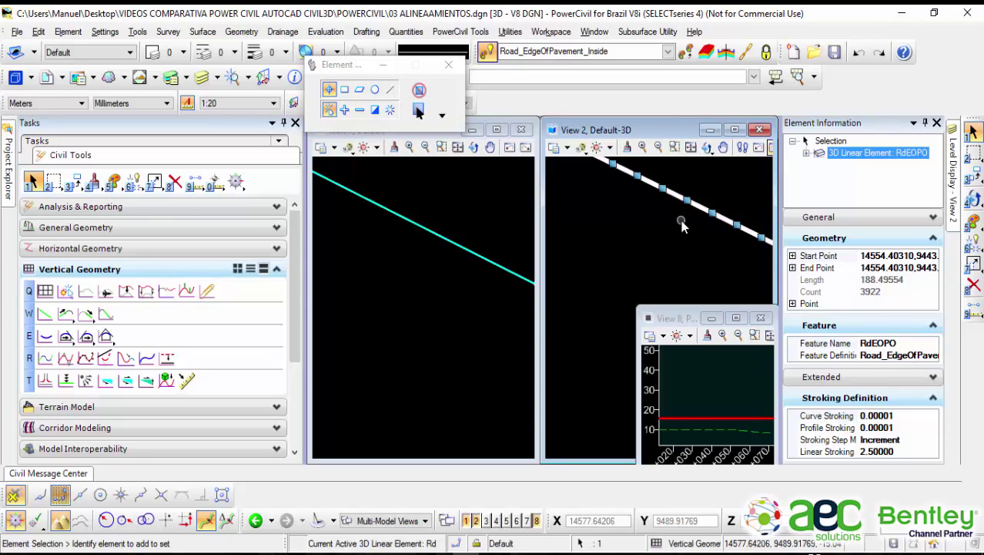
left_click(661, 246)
Step: Show the whole circle in the 3D view and inspect the roundabout's inner and outer circles in the plan view
scroll(654, 248, "down", 14)
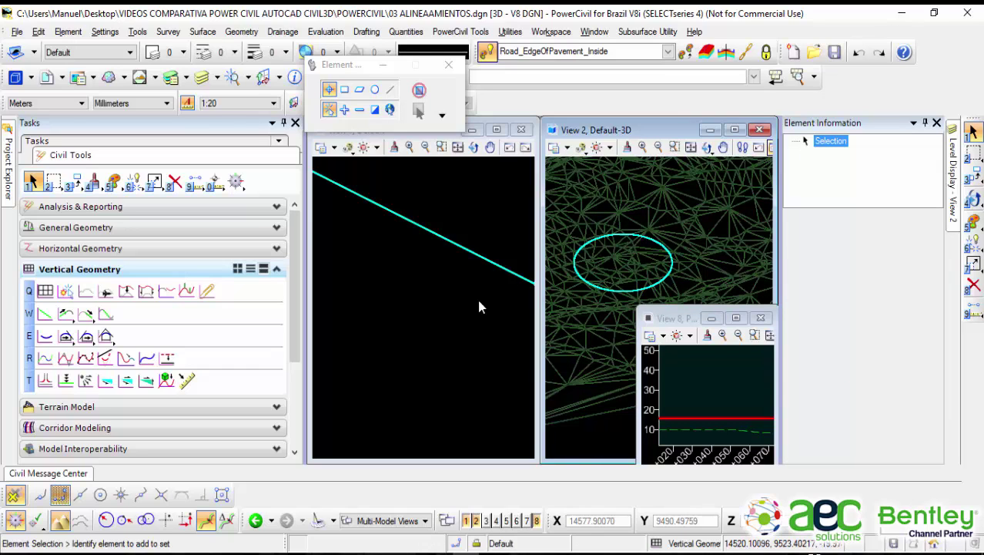
middle_click_drag(476, 296, 454, 320)
scroll(454, 317, "down", 8)
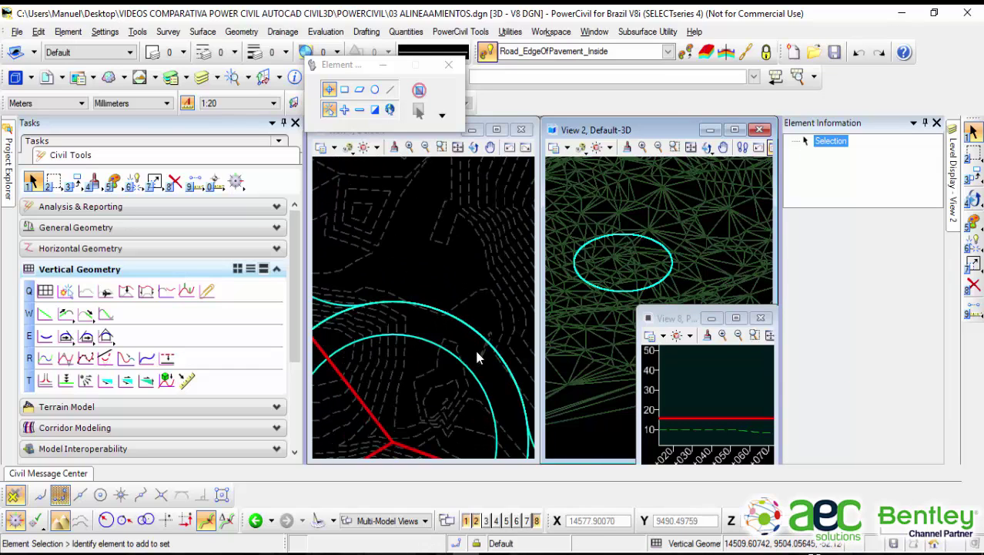
middle_click_drag(464, 282, 469, 249)
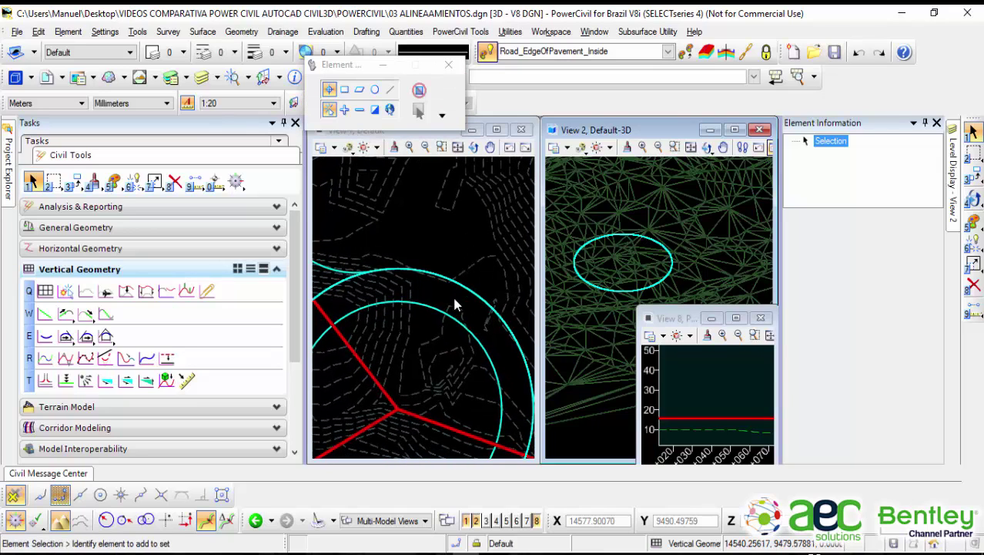
left_click(435, 306)
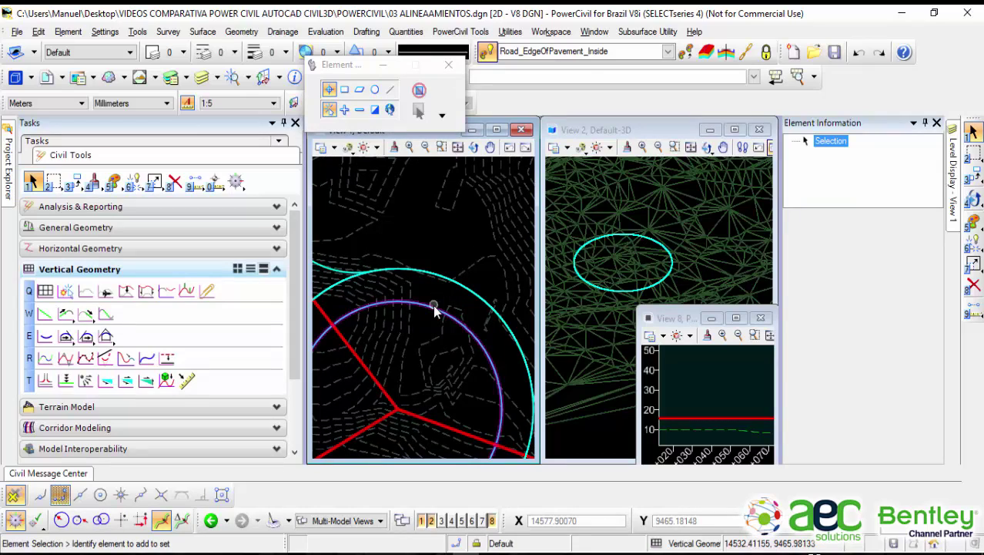
mouse_move(434, 310)
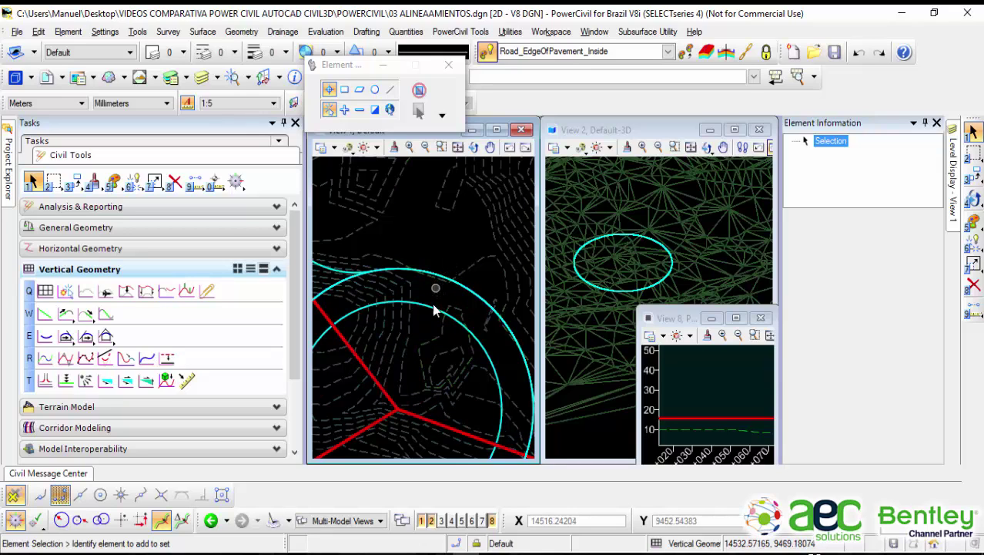
scroll(446, 302, "up", 3)
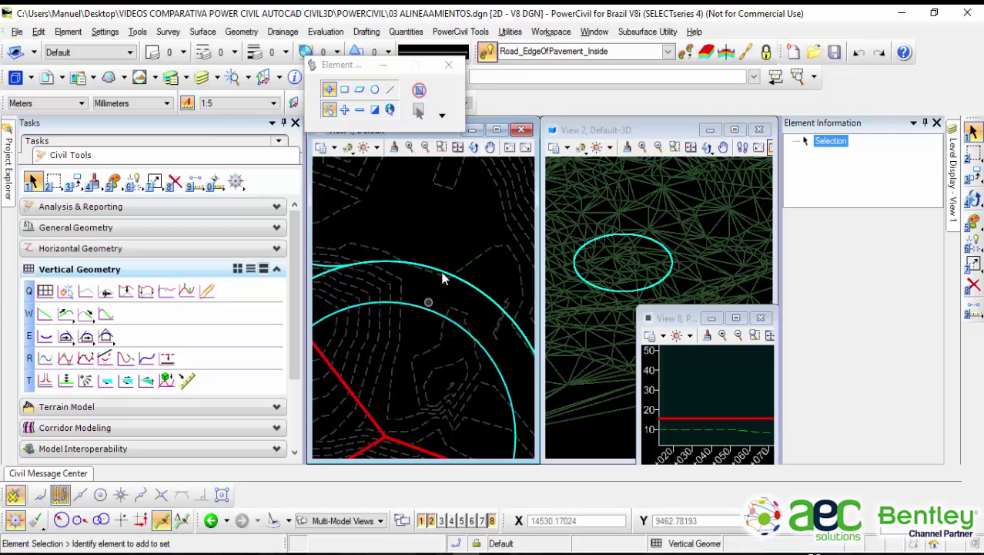
Step: Start a profile by slope from element for the BORDE INTERIOR arc, using the roundabout's outer pavement edge as reference
scroll(436, 302, "down", 3)
scroll(447, 305, "up", 3)
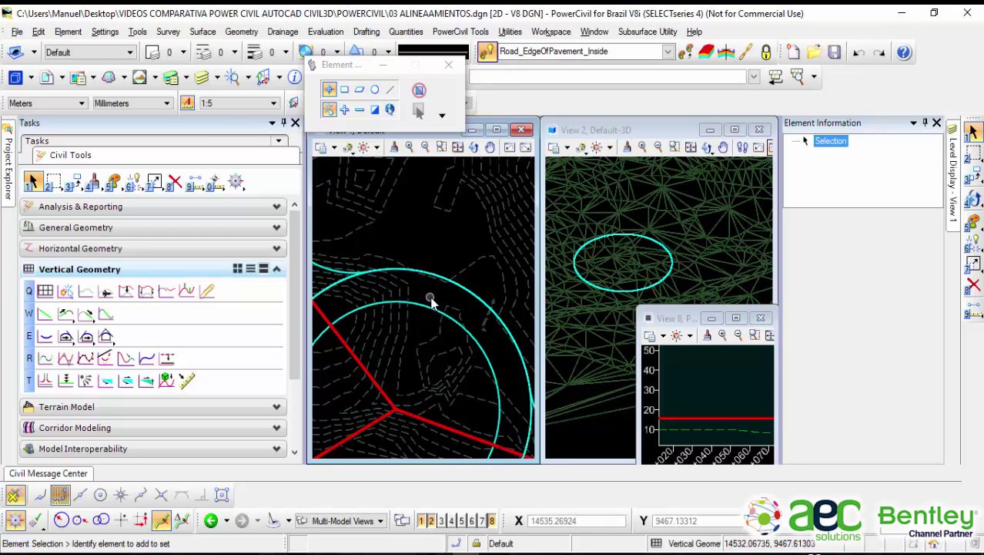
middle_click_drag(431, 299, 445, 285)
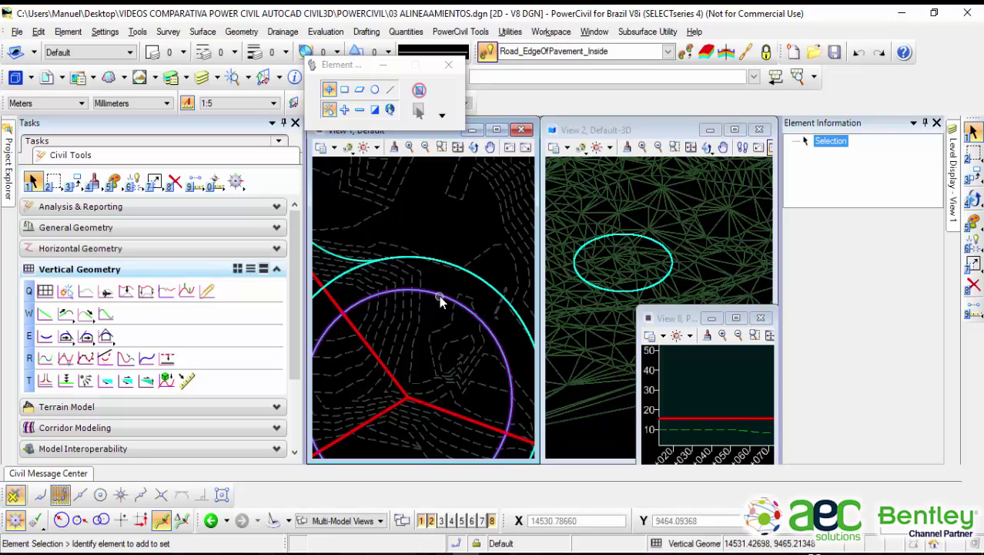
mouse_move(439, 295)
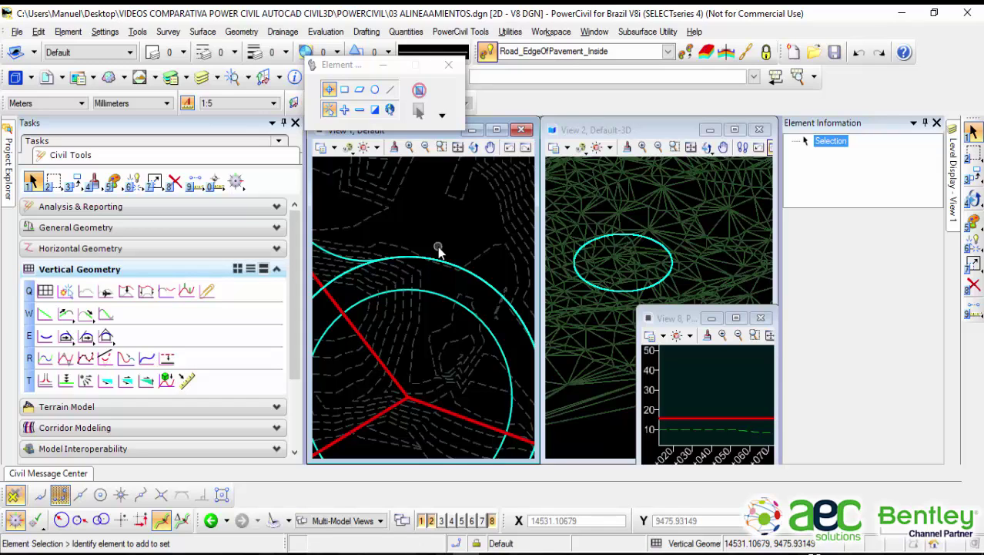
mouse_move(439, 293)
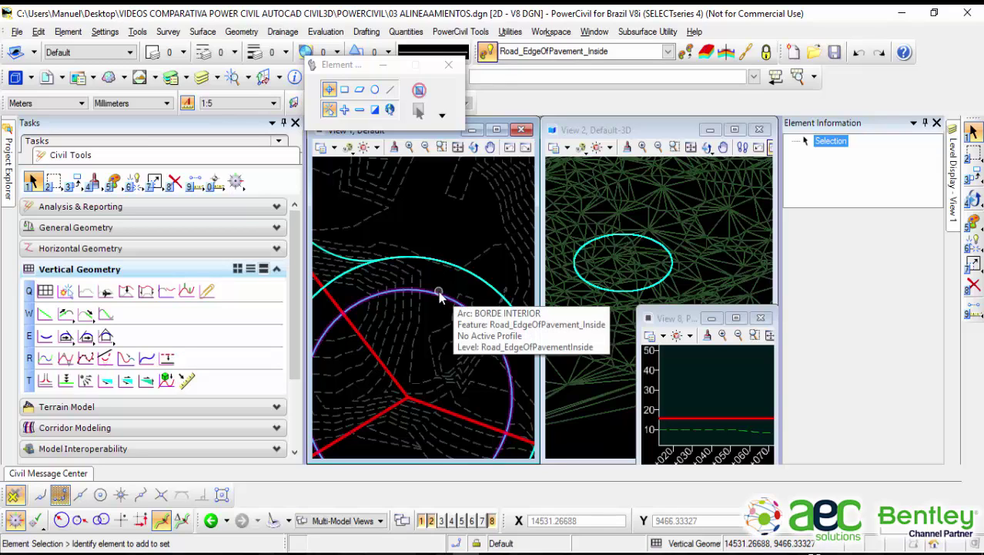
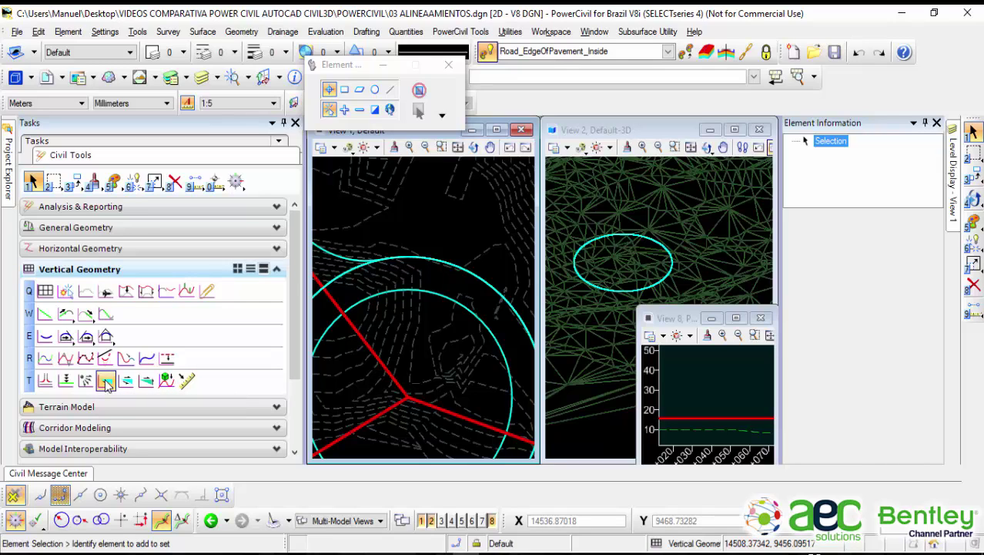
left_click(107, 385)
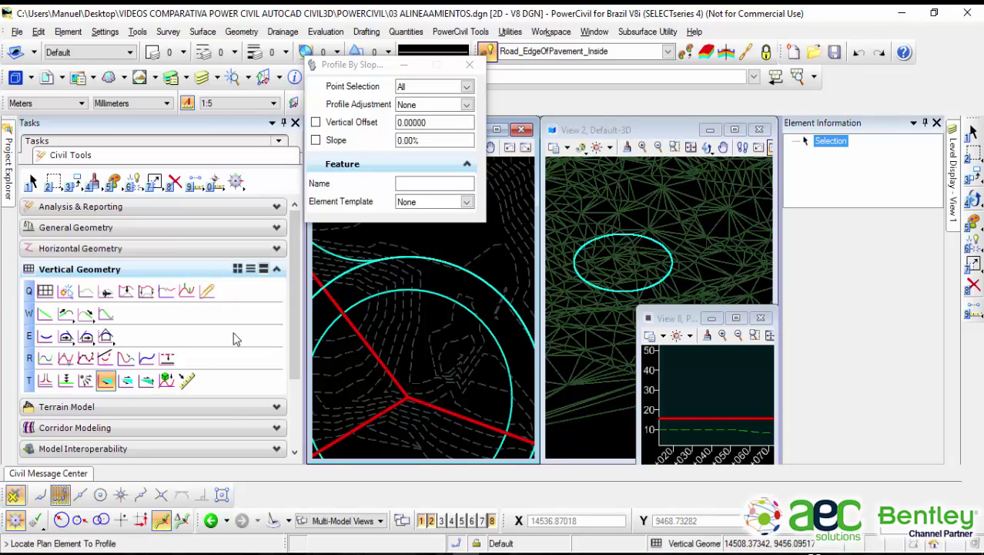
left_click(429, 307)
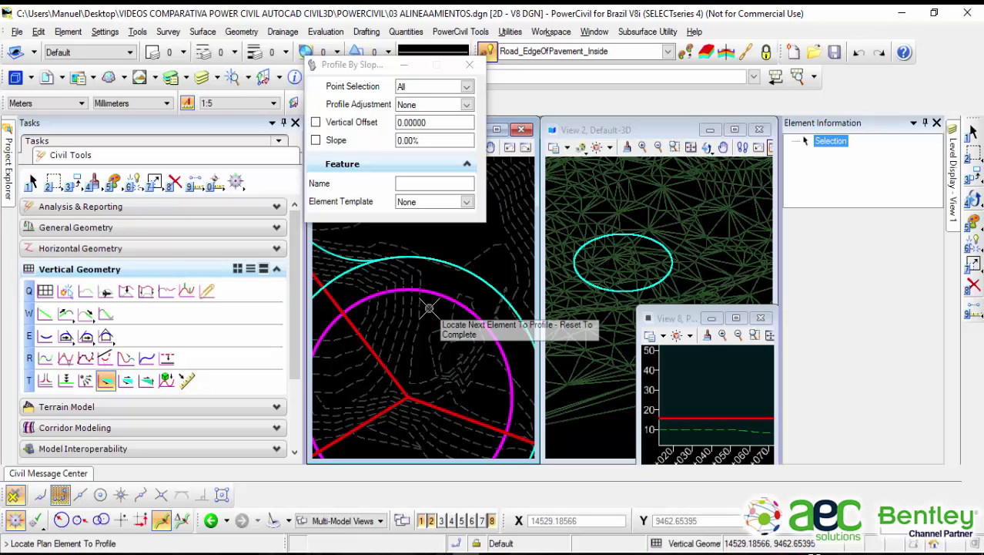
right_click(429, 308)
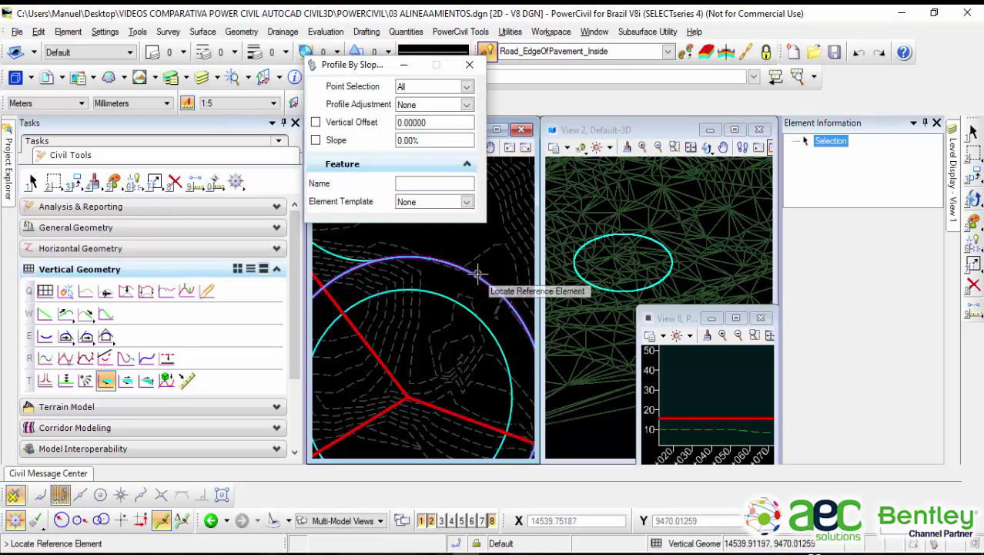
left_click(497, 290)
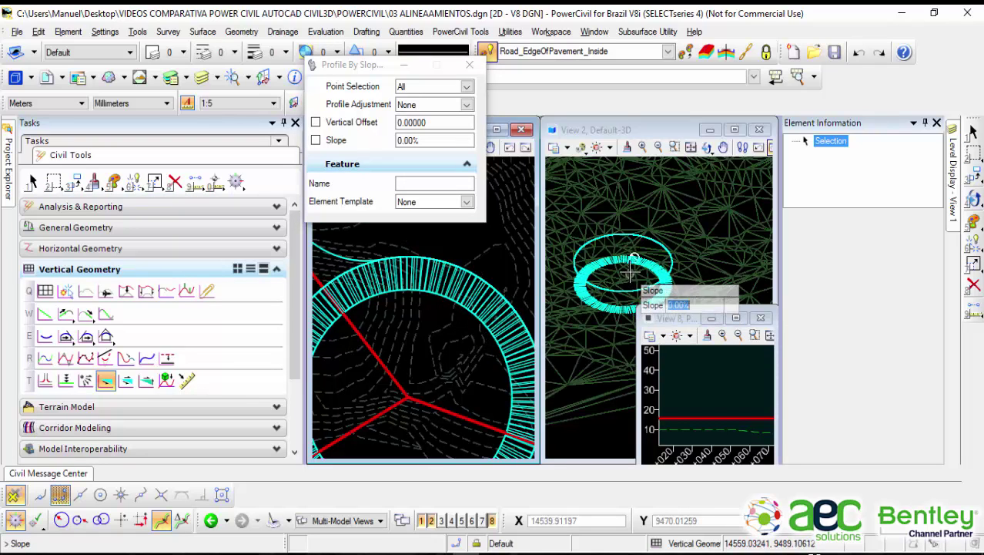
Step: Create the inner edge's profile with a 2% slope, point selection All, profile adjustment None and vertical offset 0
scroll(454, 291, "up", 2)
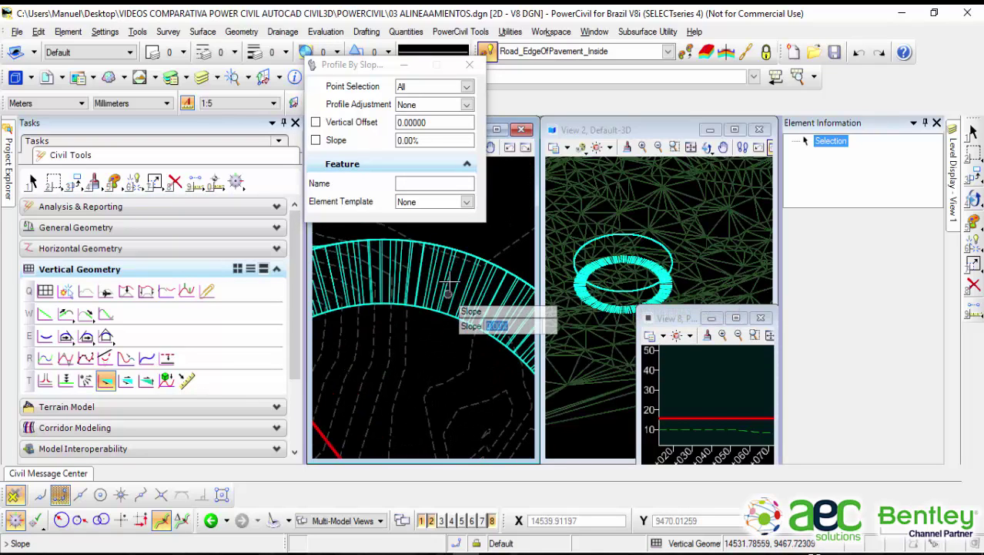
scroll(443, 339, "down", 2)
scroll(445, 288, "up", 1)
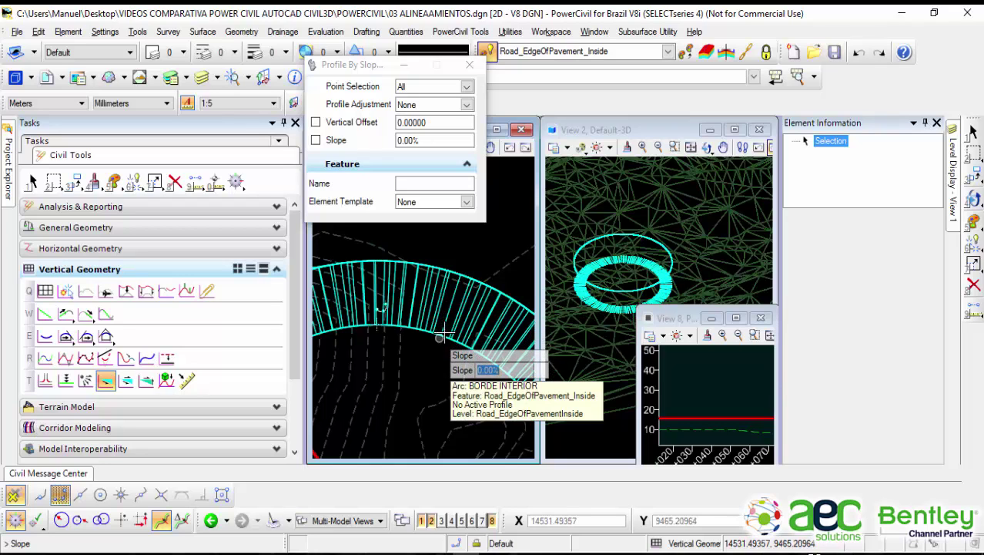
scroll(455, 344, "down", 2)
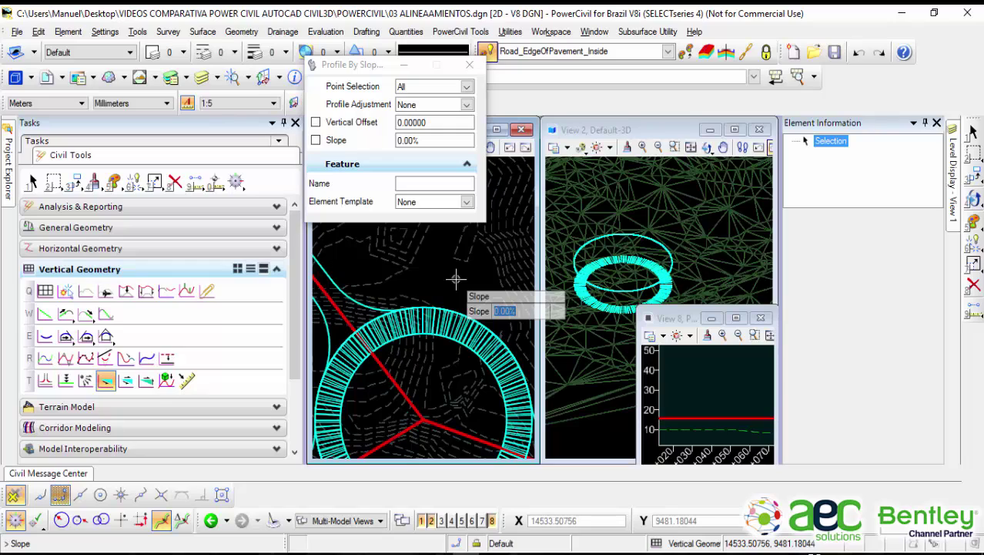
type("2")
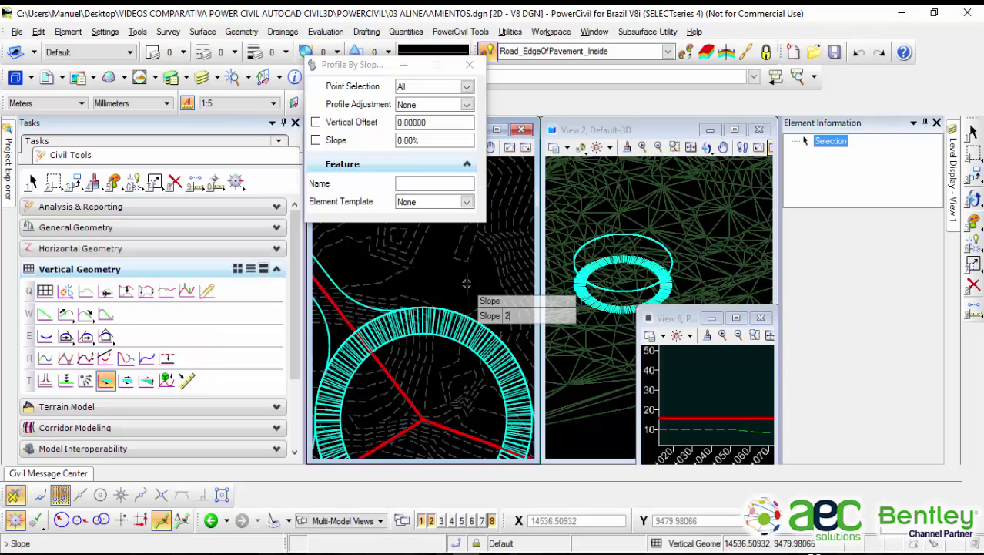
key("Return")
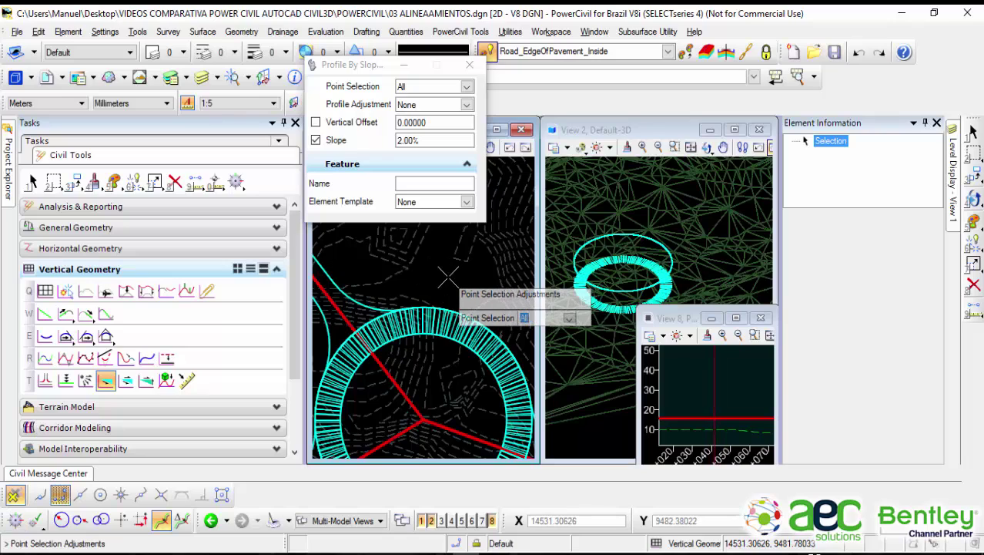
key("Return")
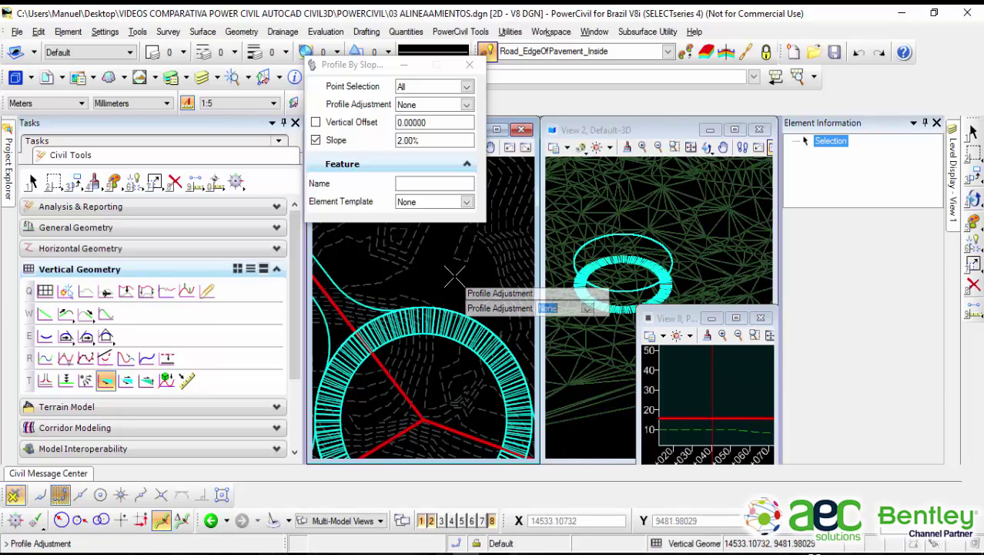
key("Return")
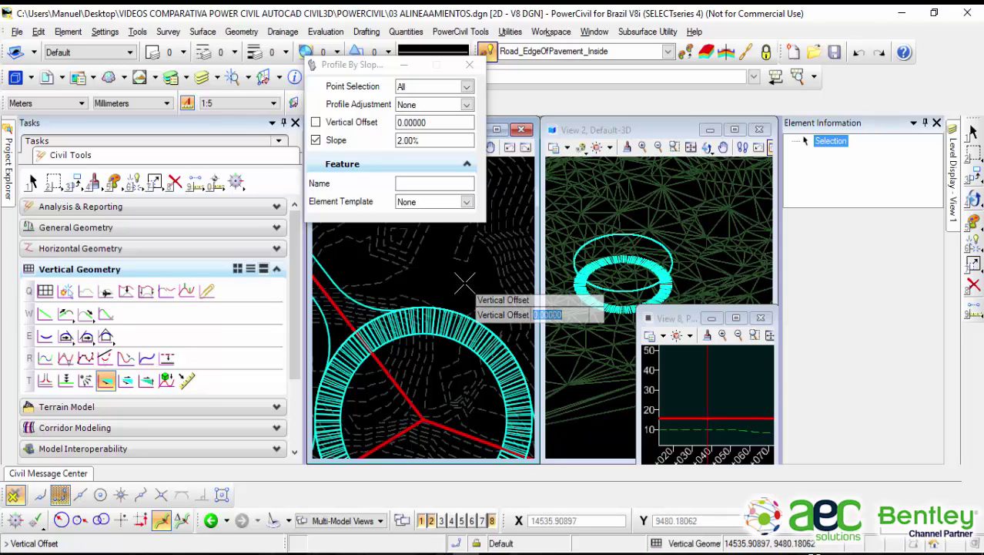
key("Return")
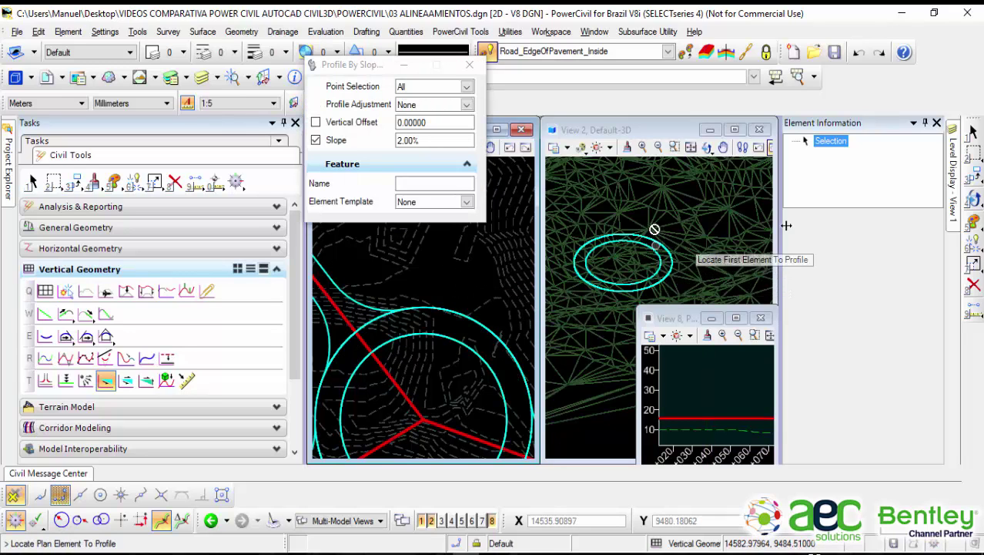
Step: Select the BORDE INTERIOR 3D linear element in the 3D view, examine its vertices and properties, and clear the selection
left_click(974, 133)
scroll(621, 283, "up", 2)
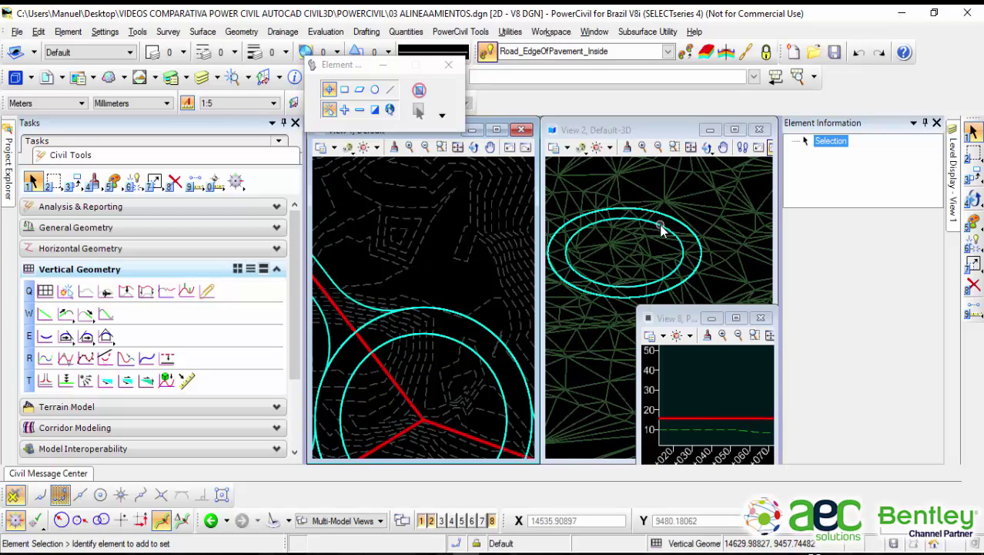
left_click(648, 238)
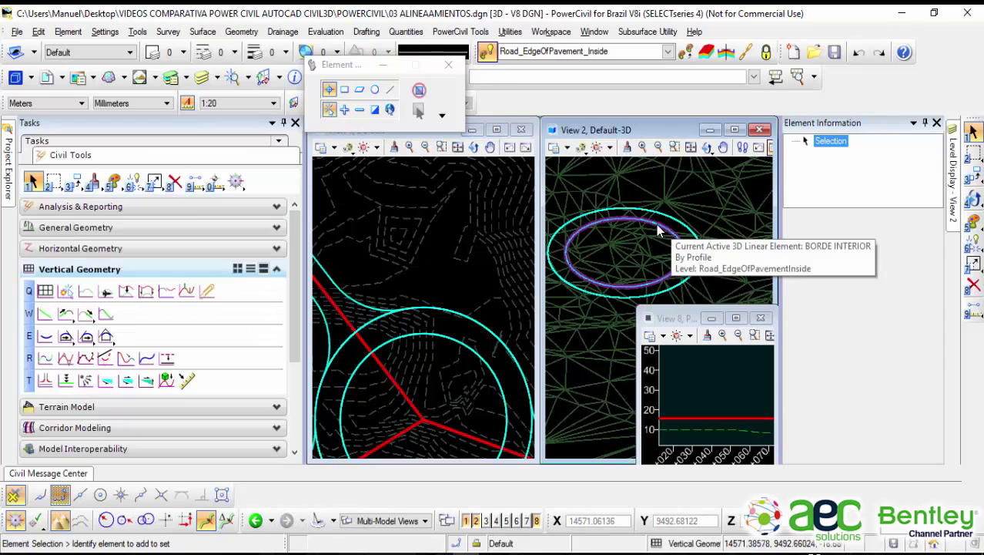
left_click(658, 225)
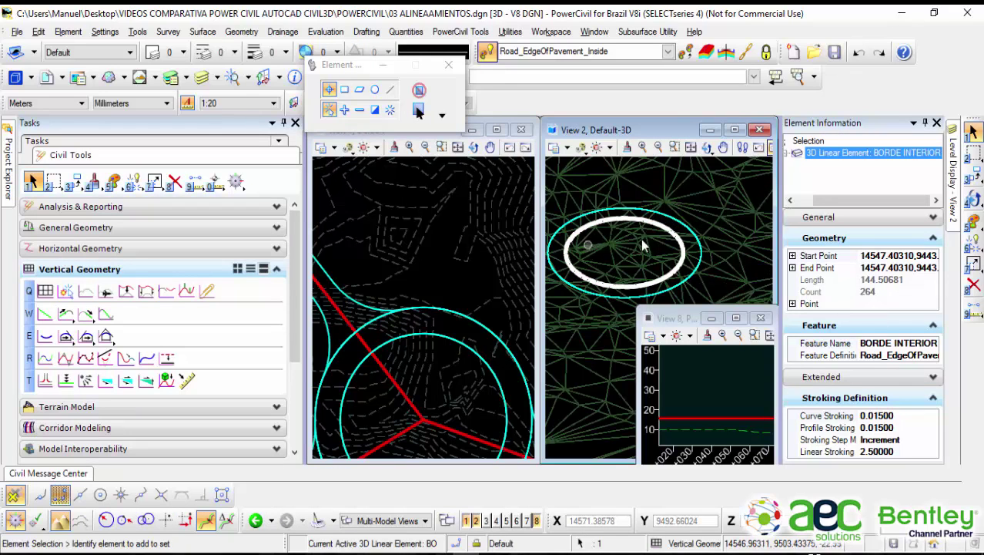
scroll(688, 242, "up", 2)
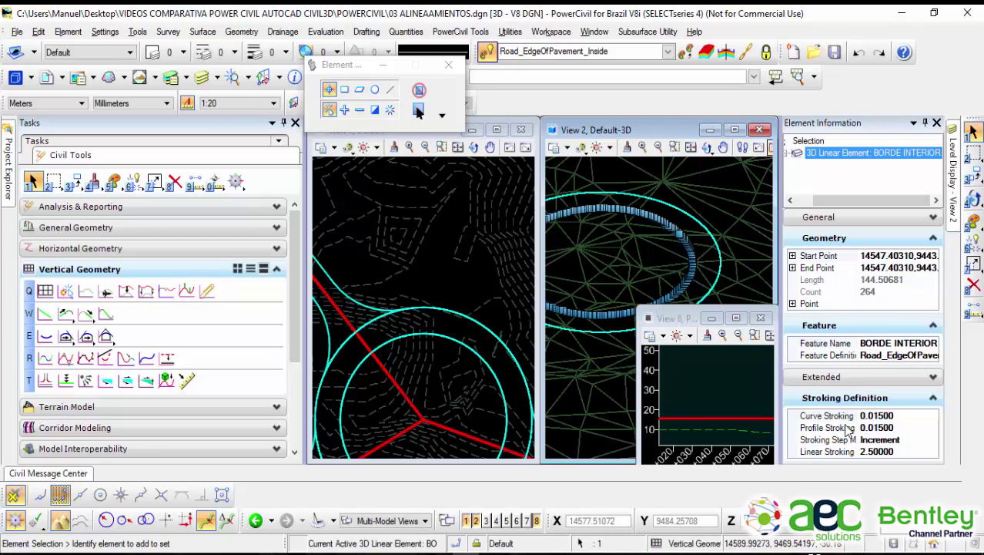
left_click(889, 399)
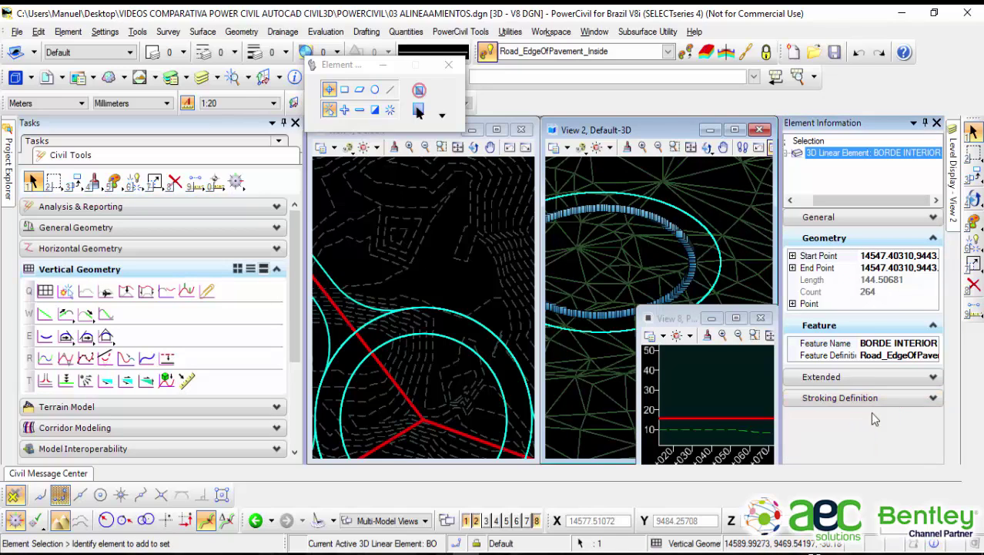
left_click(844, 219)
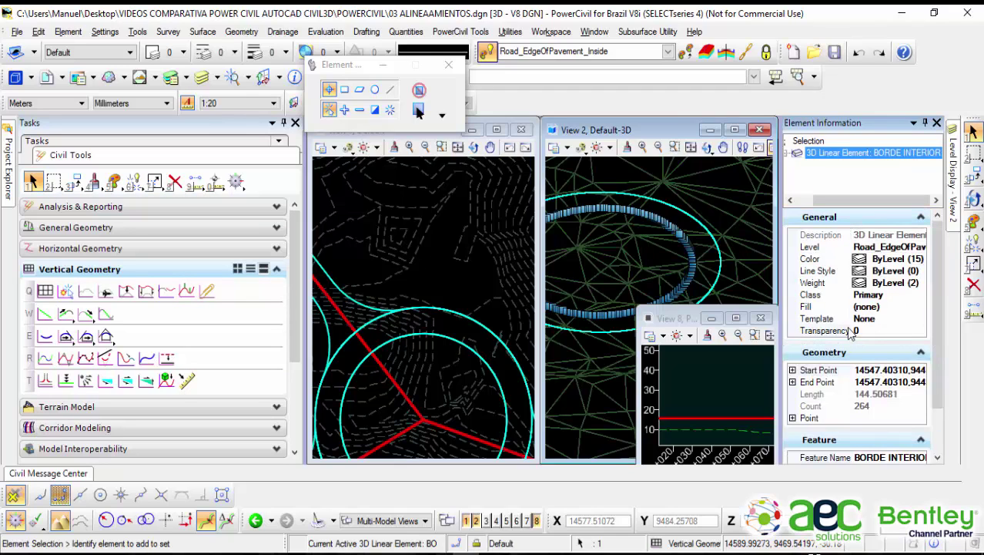
left_click_drag(938, 368, 929, 438)
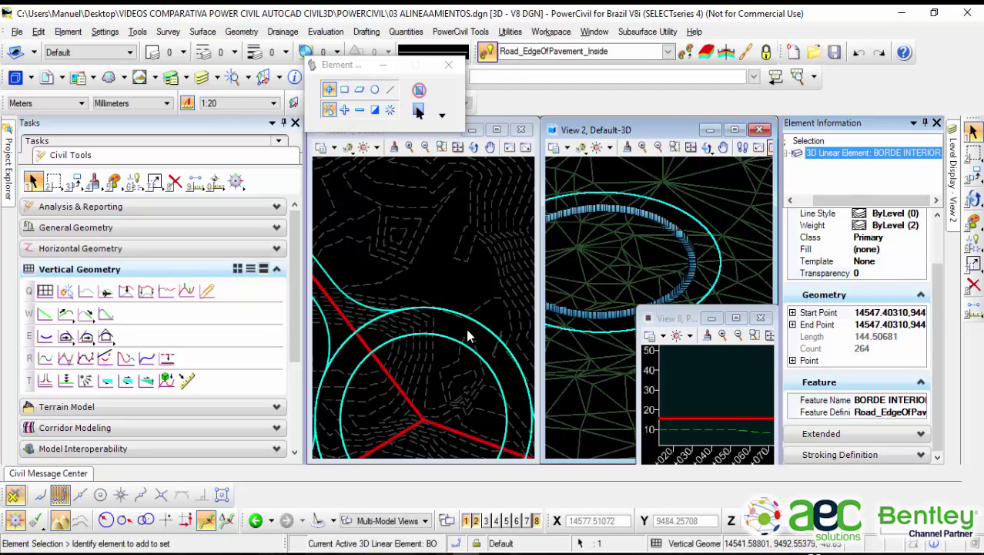
left_click(472, 285)
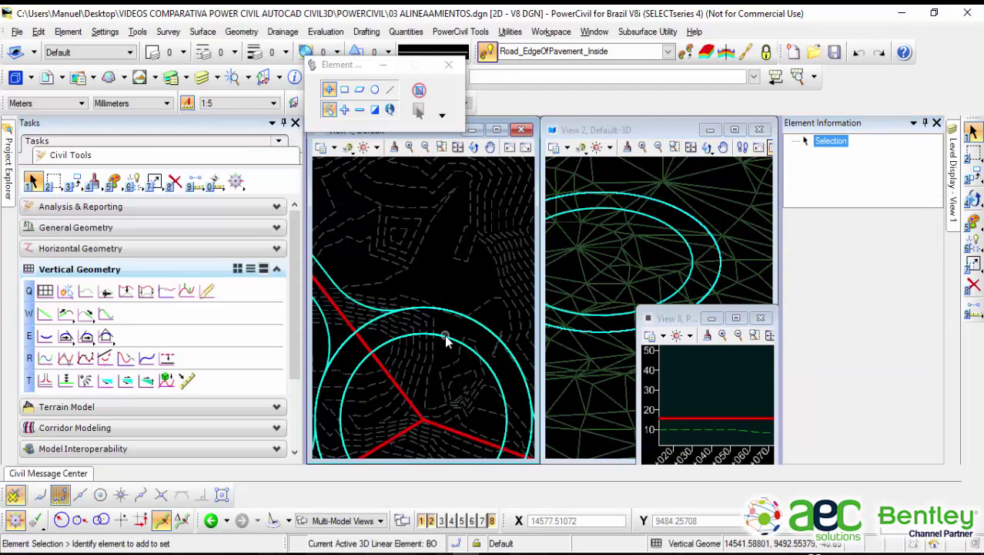
Step: Select the BORDE INTERIOR arc in the plan view and review its geometry points and projected profile slope rule
left_click(444, 334)
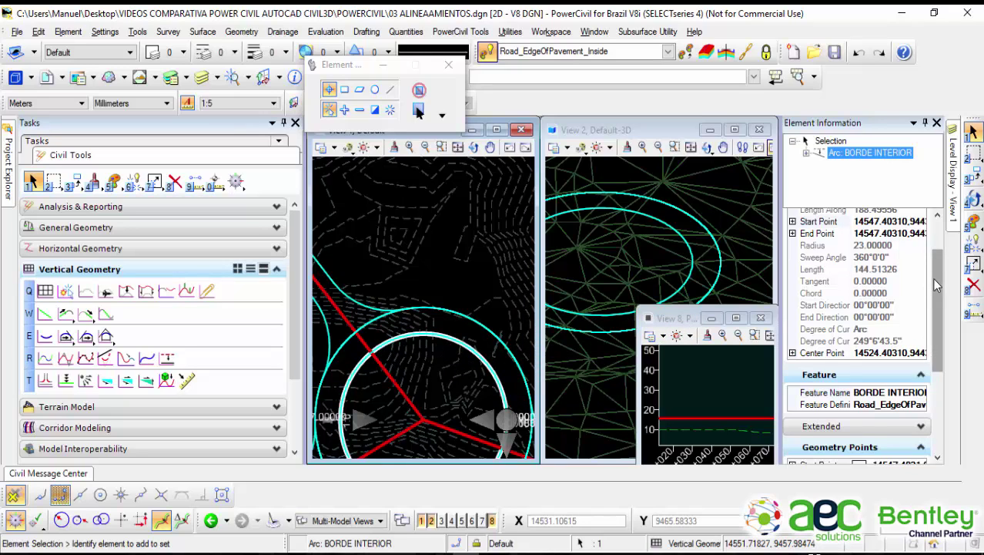
left_click_drag(932, 277, 932, 254)
left_click(921, 237)
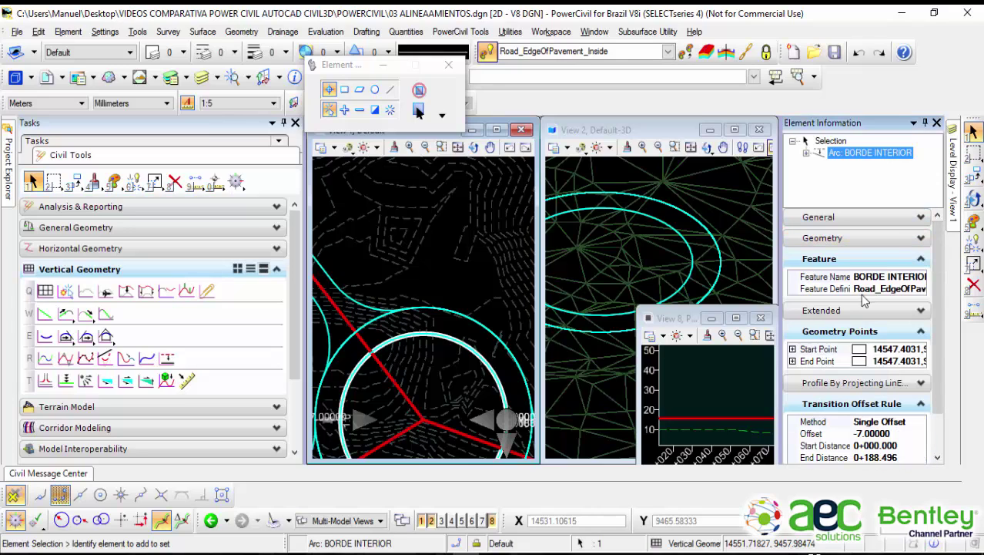
left_click(921, 259)
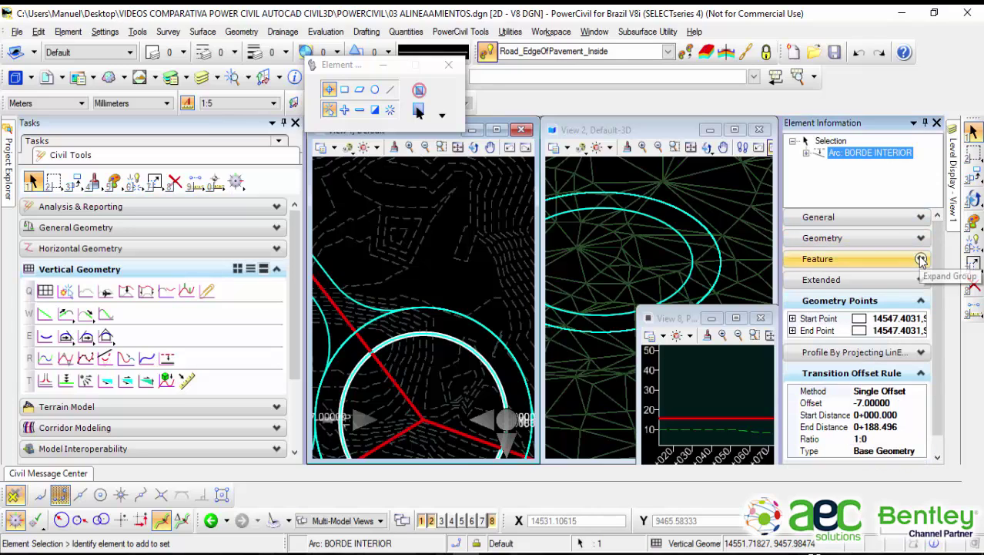
left_click(921, 301)
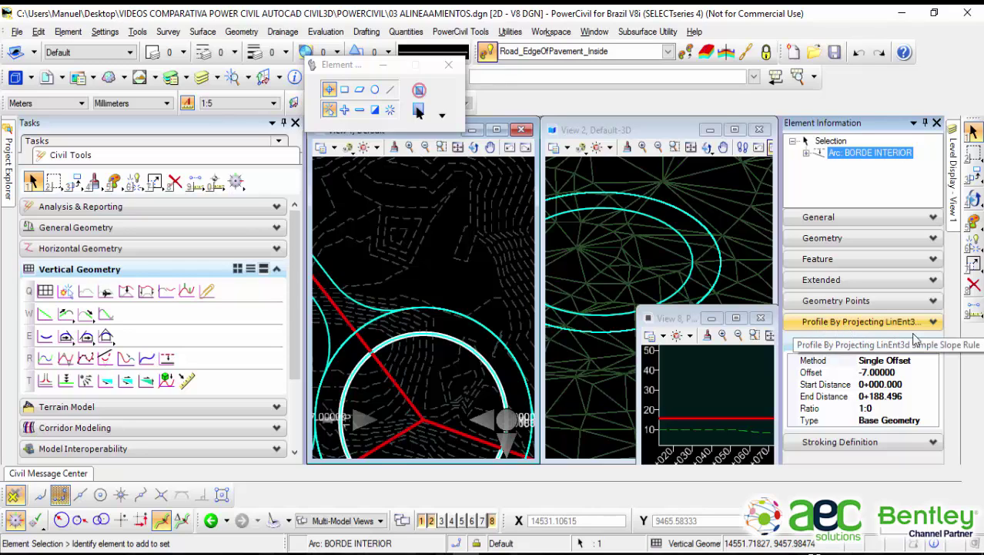
left_click(933, 345)
left_click(933, 301)
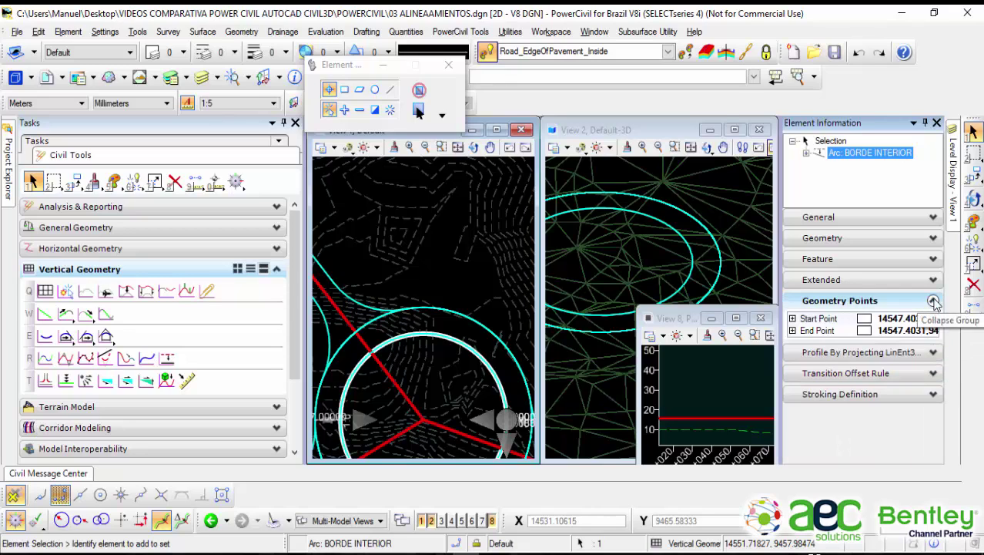
left_click(933, 301)
left_click(930, 322)
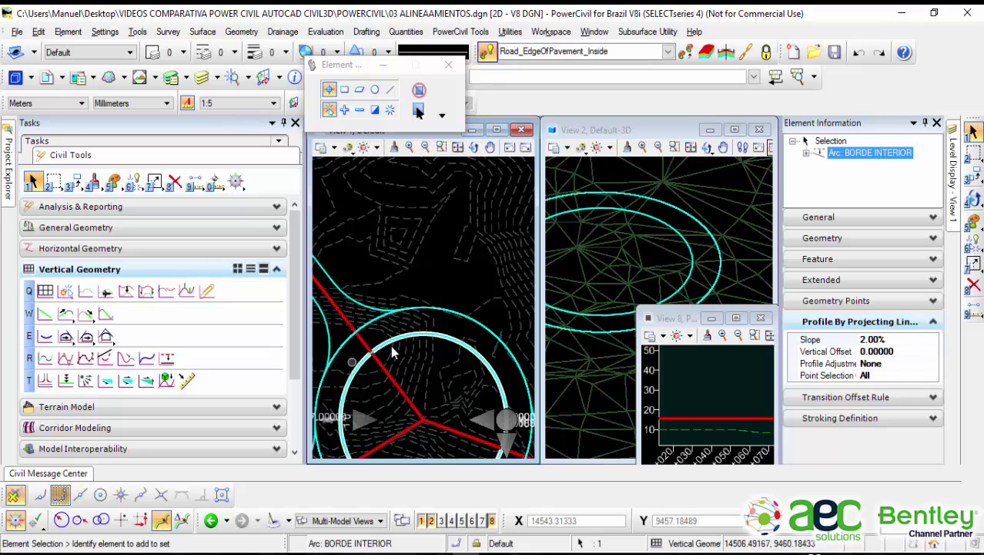
left_click(933, 323)
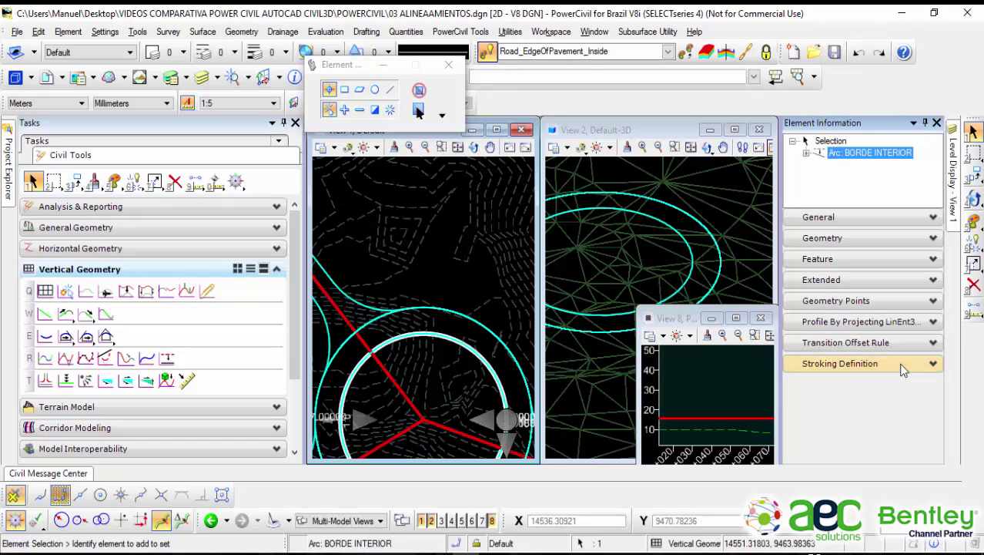
Step: Set both the curve stroking and the profile stroking of the BORDE INTERIOR arc to 0.00001
left_click(903, 366)
left_click(902, 381)
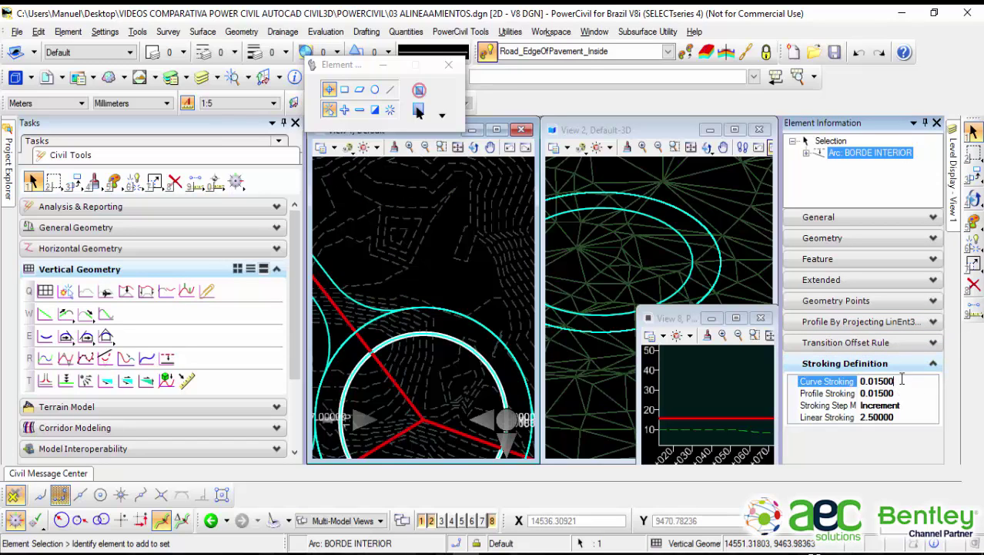
type("0")
key("Tab")
left_click(902, 392)
type("00")
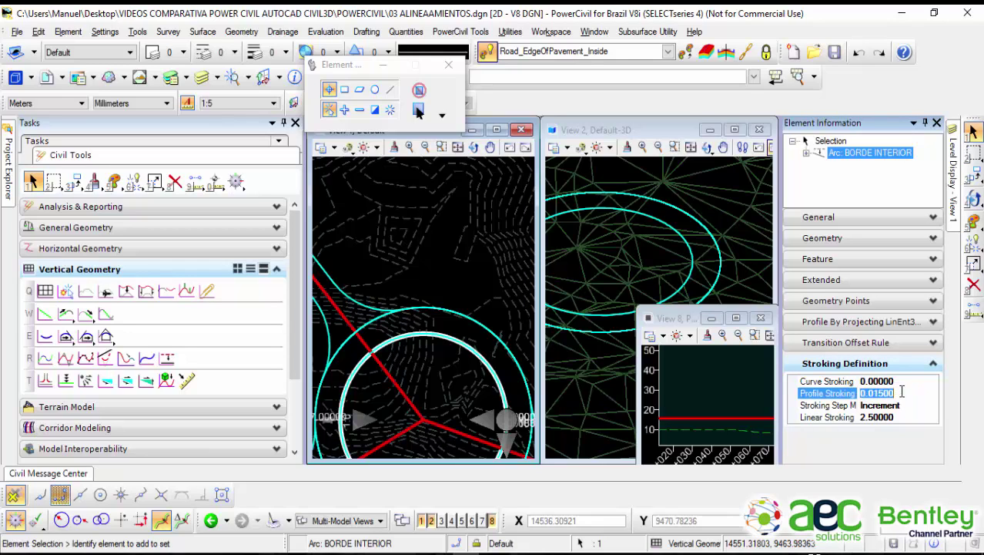
left_click(901, 383)
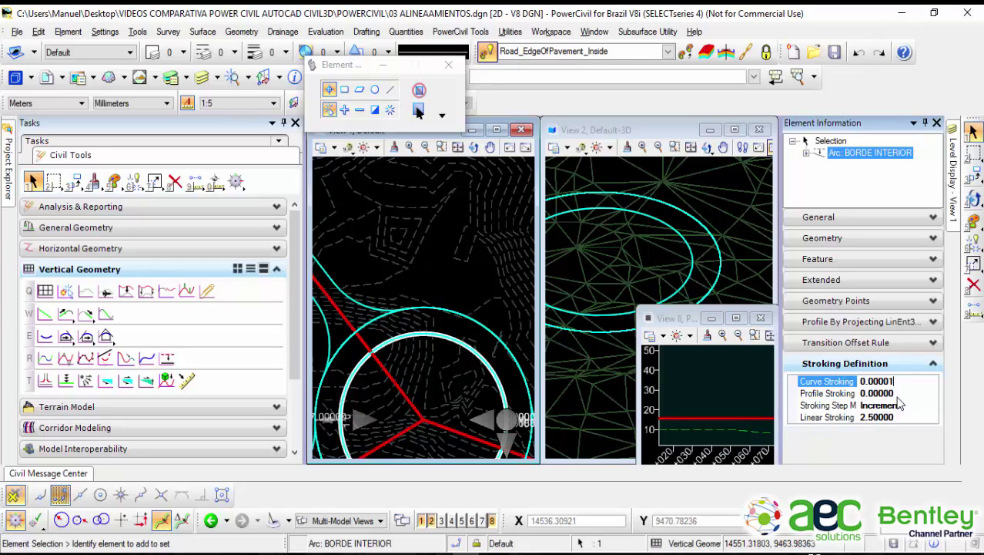
type("0.00001")
left_click(900, 393)
left_click(901, 392)
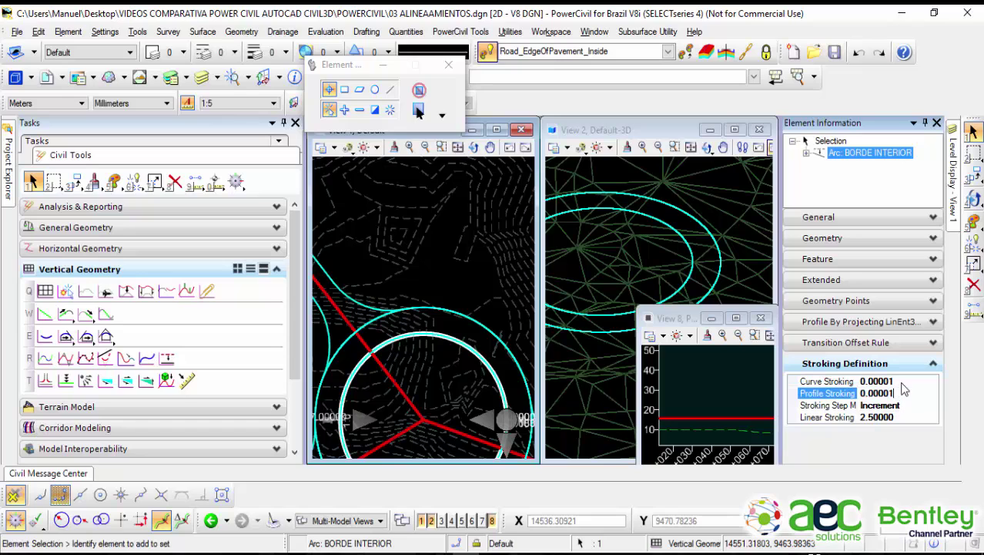
key("Return")
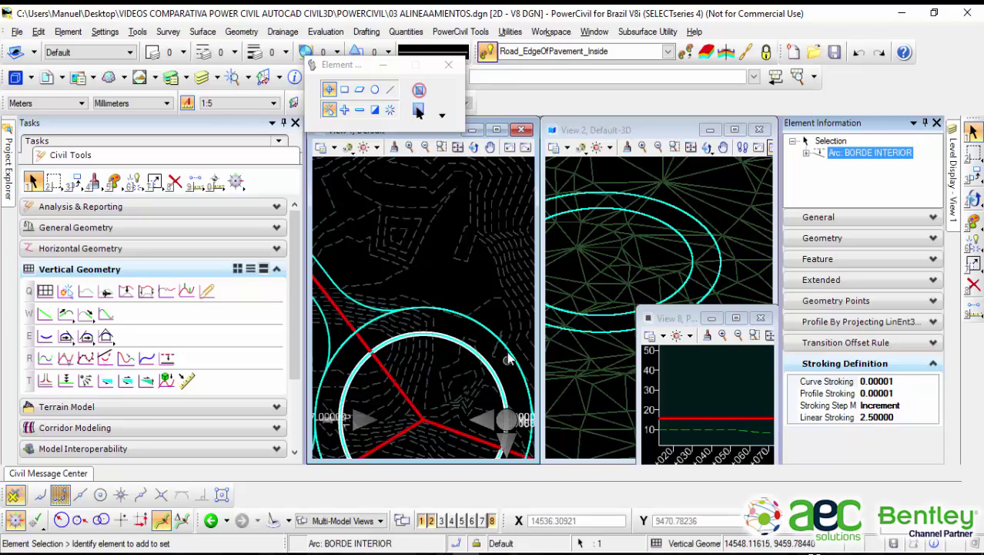
Step: Inspect the inner edge's curve smoothness in plan, then select its 3D linear element and examine the vertex spacing and stroking definition
scroll(467, 354, "up", 6)
left_click(426, 305)
scroll(442, 286, "up", 2)
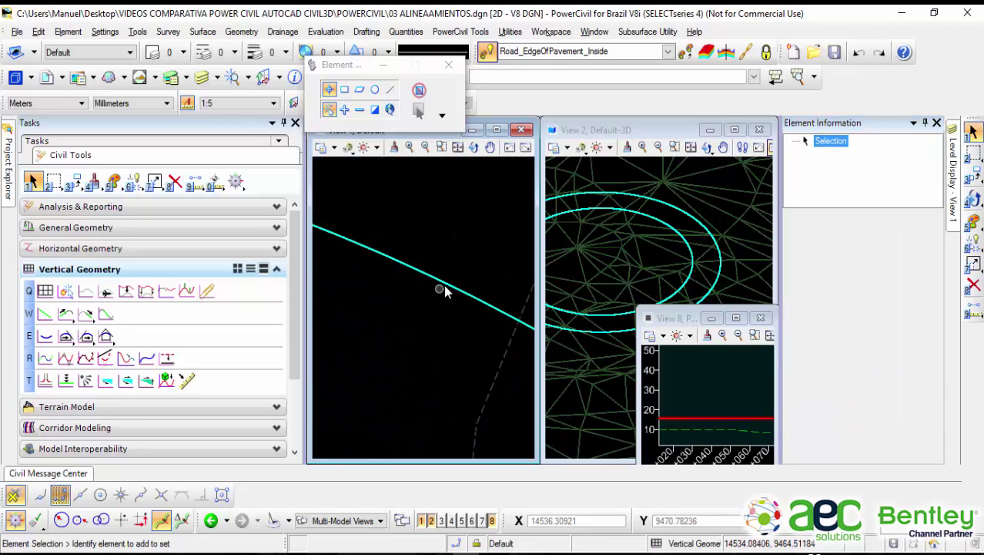
scroll(445, 286, "up", 4)
scroll(476, 243, "up", 1)
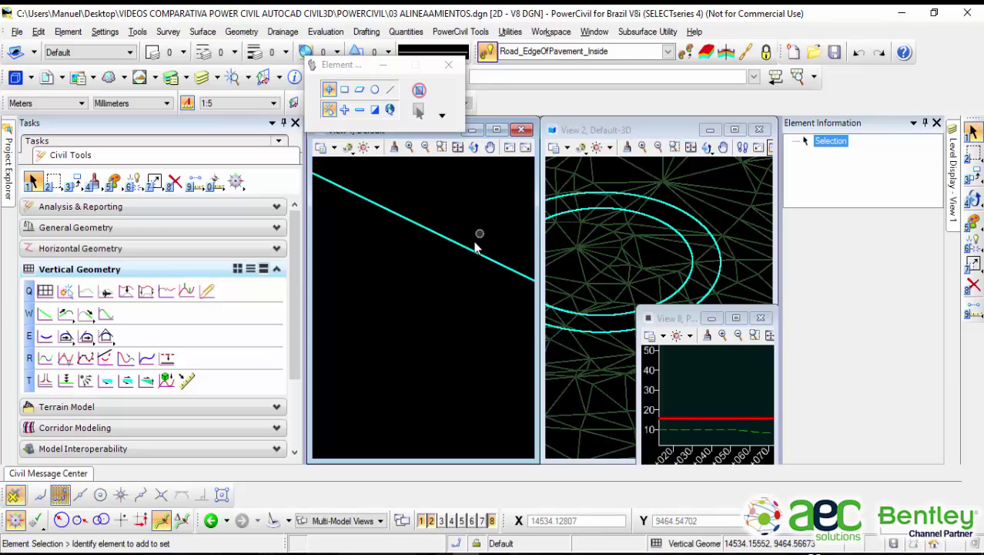
scroll(470, 252, "up", 3)
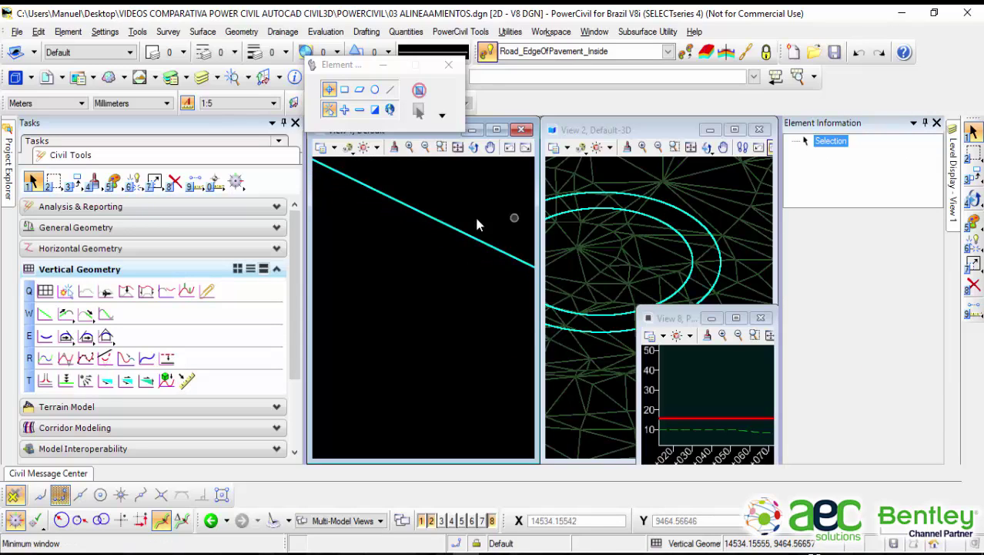
left_click(665, 219)
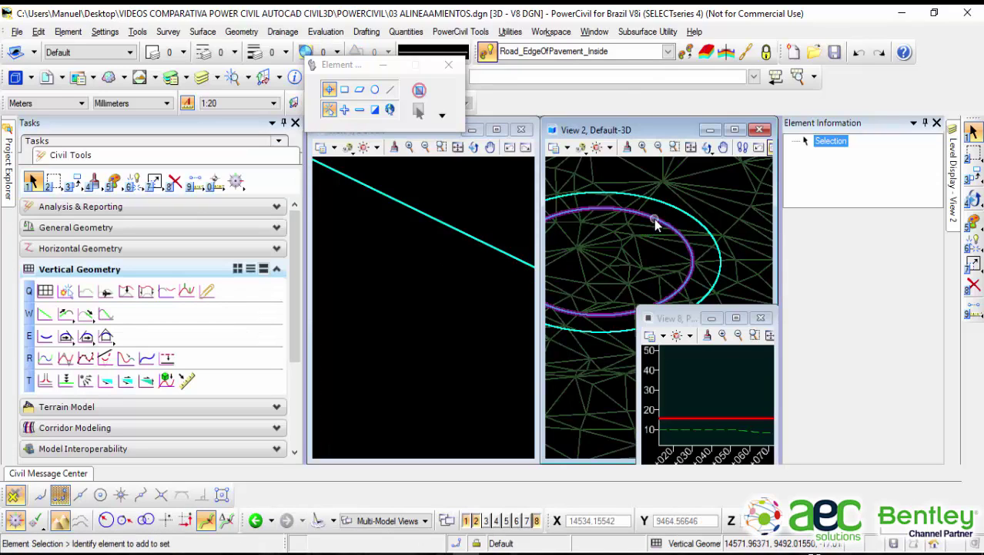
scroll(469, 244, "up", 2)
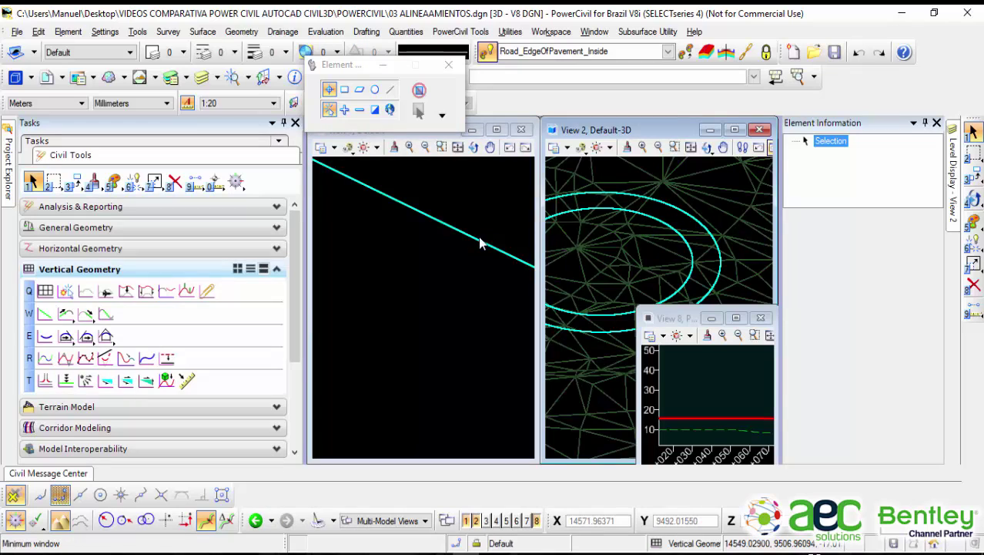
left_click(652, 216)
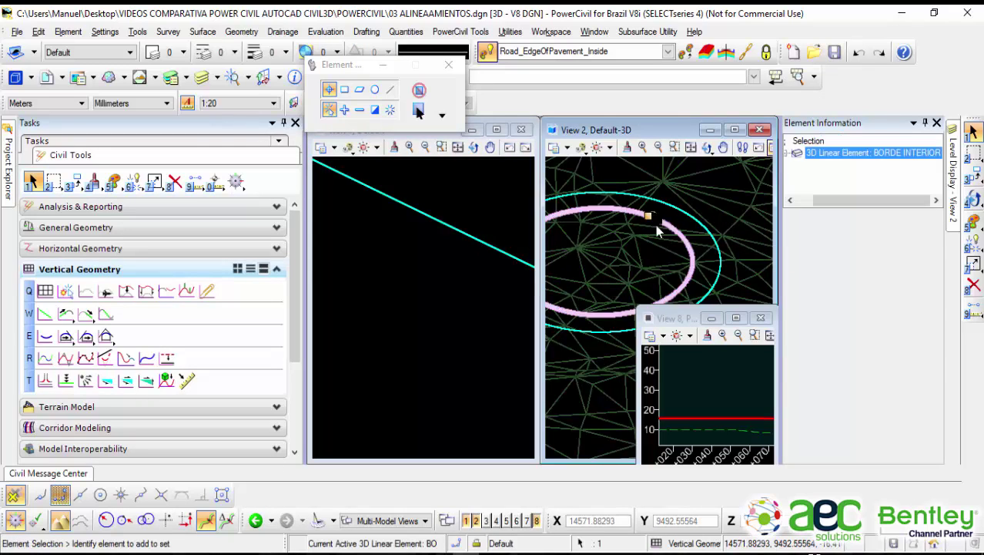
scroll(658, 219, "up", 5)
middle_click_drag(671, 207, 635, 257)
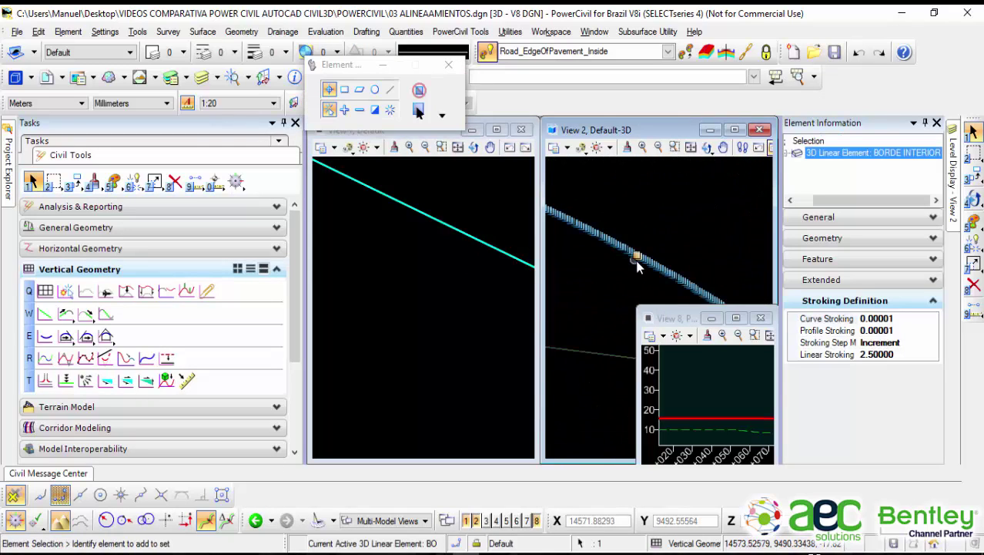
scroll(643, 263, "up", 5)
scroll(643, 243, "down", 8)
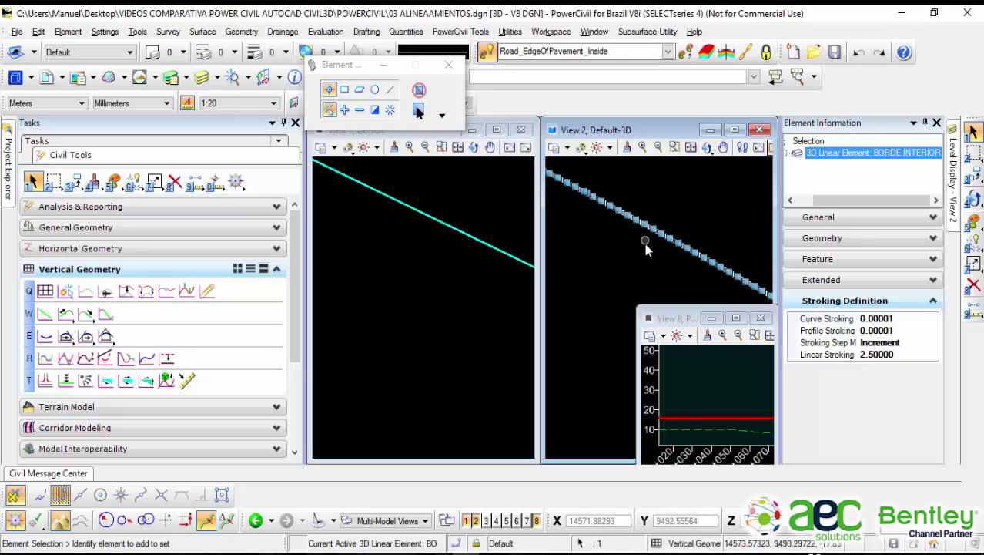
scroll(626, 271, "down", 3)
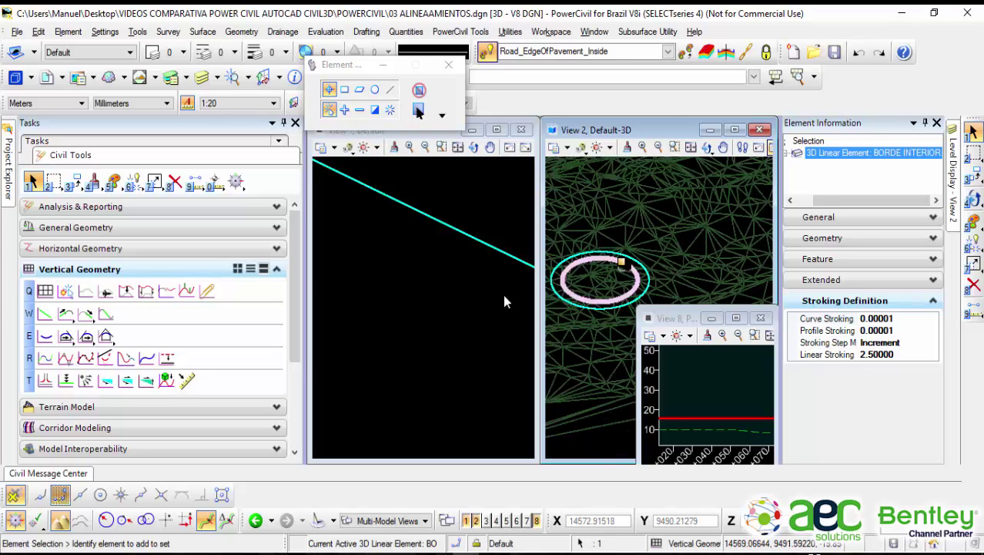
Step: Set the radius of the roundabout's outer edge arc (RdEOPO) to 25 in the plan view and clear the selection
left_click(430, 323)
scroll(435, 322, "down", 14)
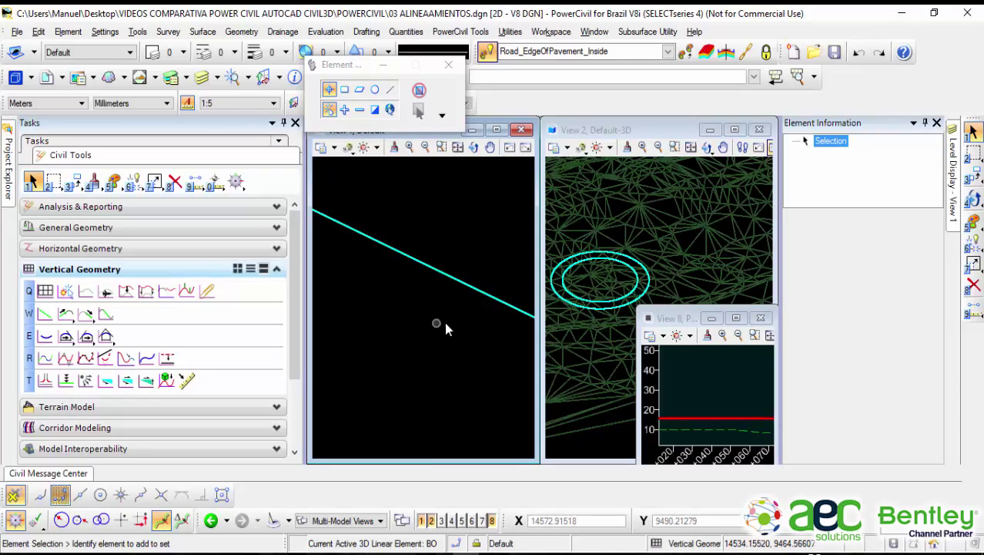
scroll(419, 364, "down", 10)
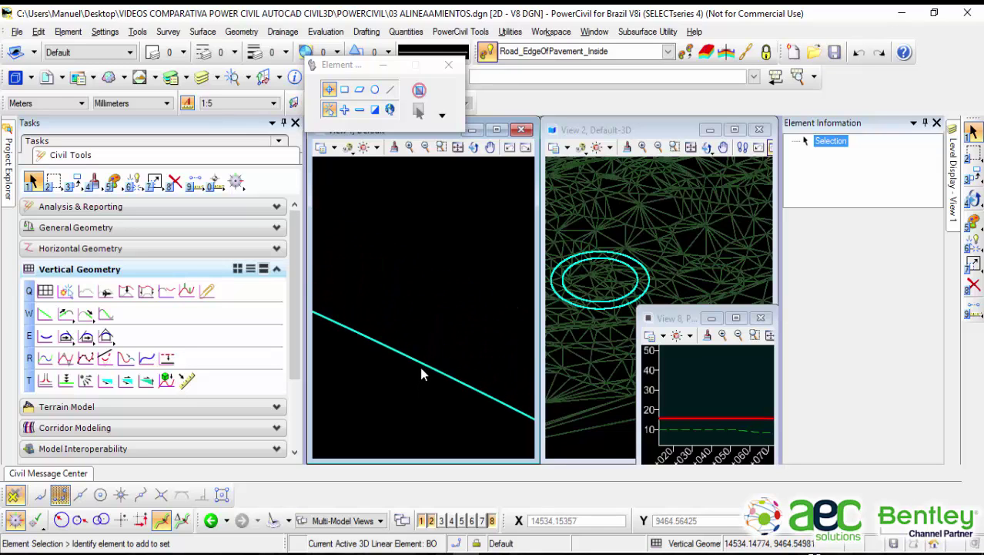
middle_click_drag(409, 370, 410, 314)
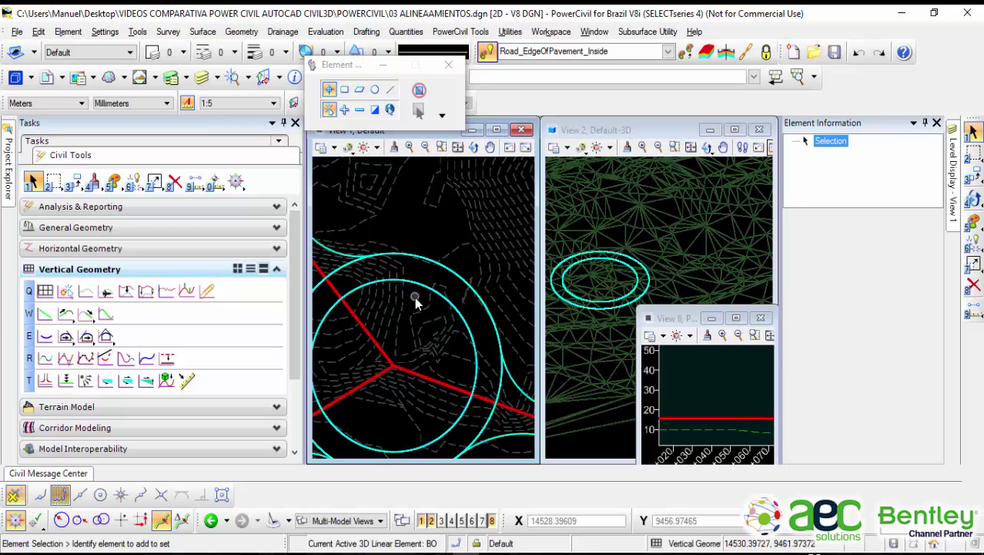
left_click(461, 284)
scroll(458, 362, "up", 2)
left_click(455, 361)
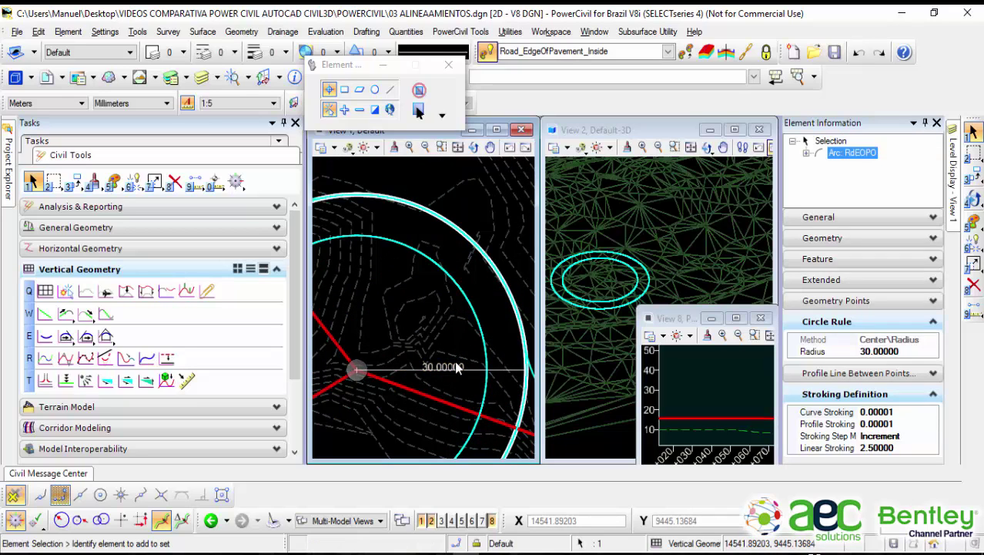
left_click(463, 236)
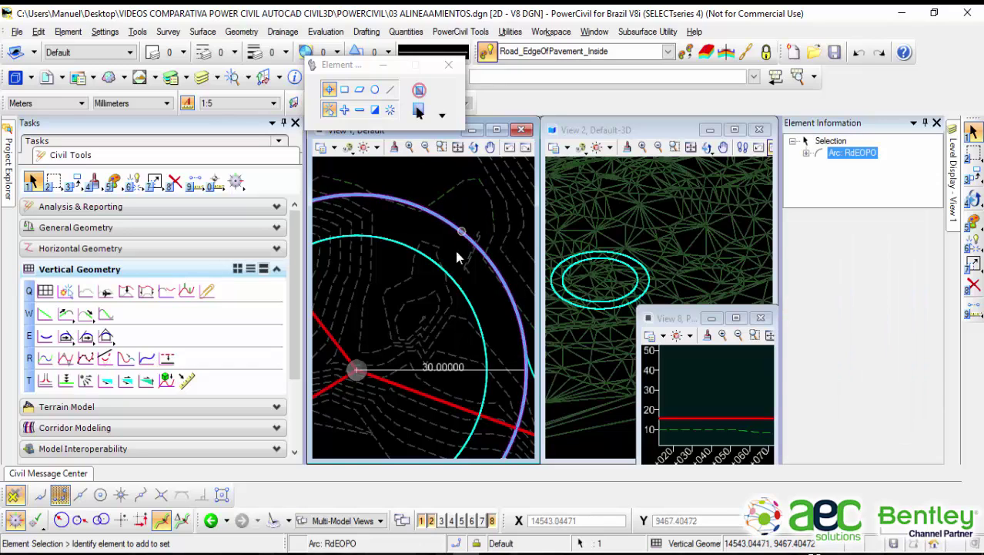
left_click(442, 367)
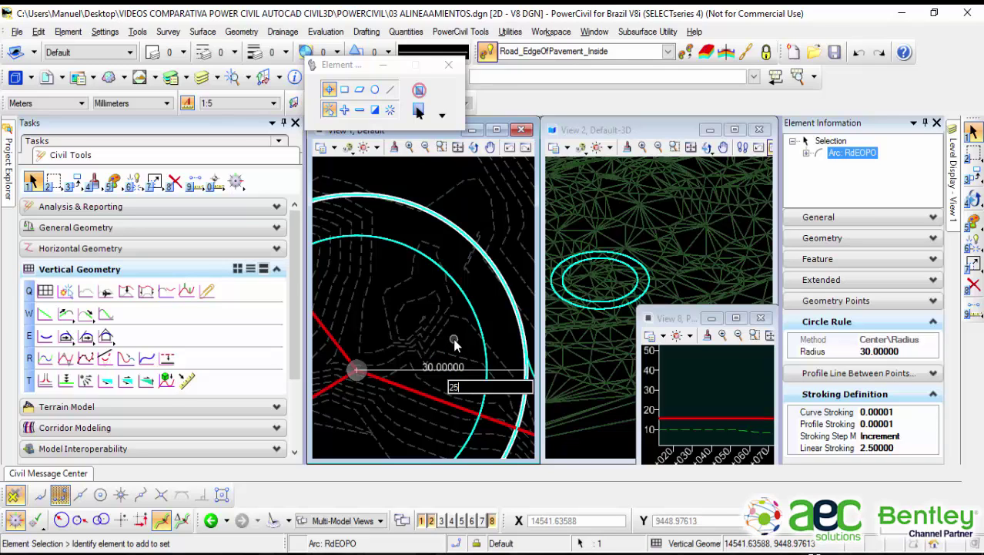
key("Return")
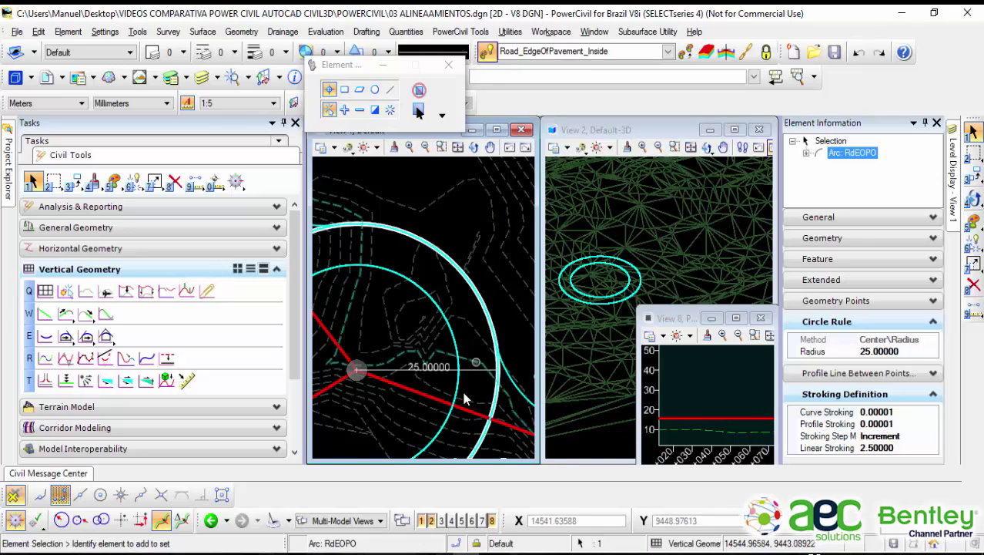
scroll(508, 319, "down", 1)
left_click(496, 330)
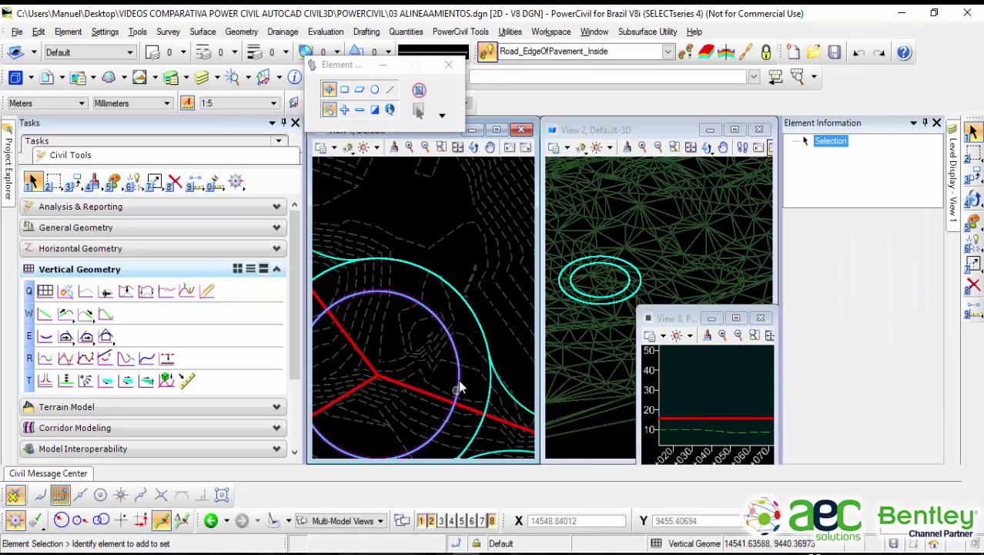
scroll(460, 378, "down", 2)
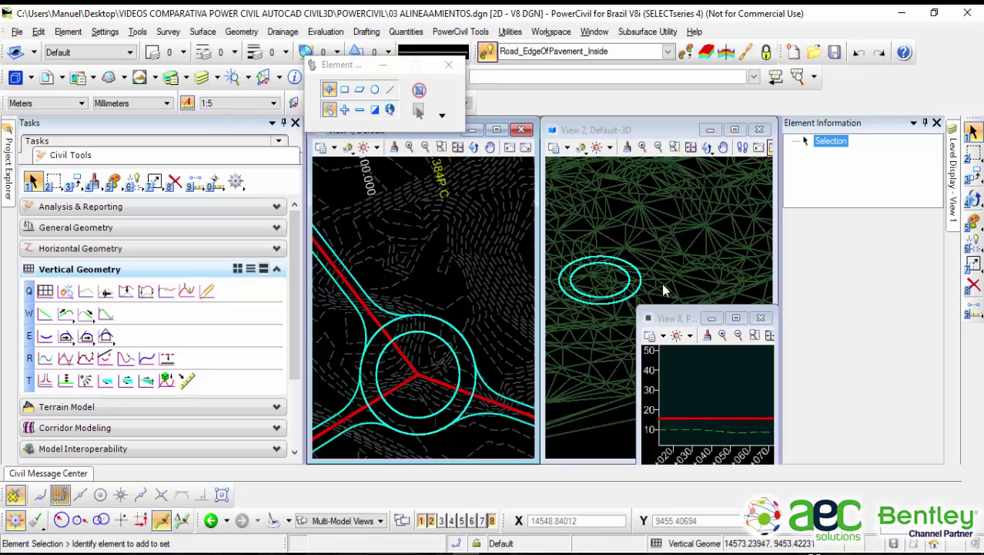
scroll(449, 353, "up", 2)
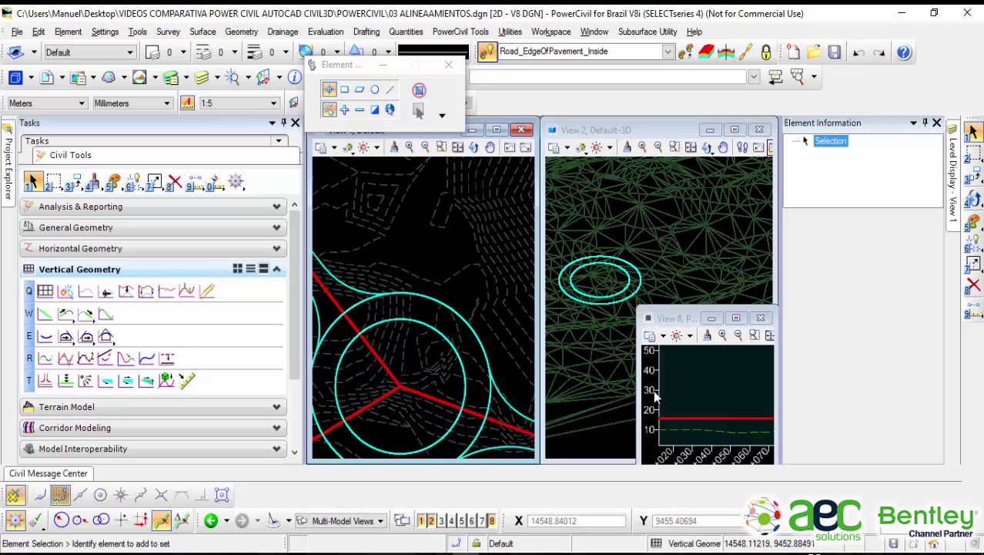
Step: Move the View 8 profile window and open the BORDE INTERIOR arc's profile model in View 7
left_click_drag(677, 318, 660, 260)
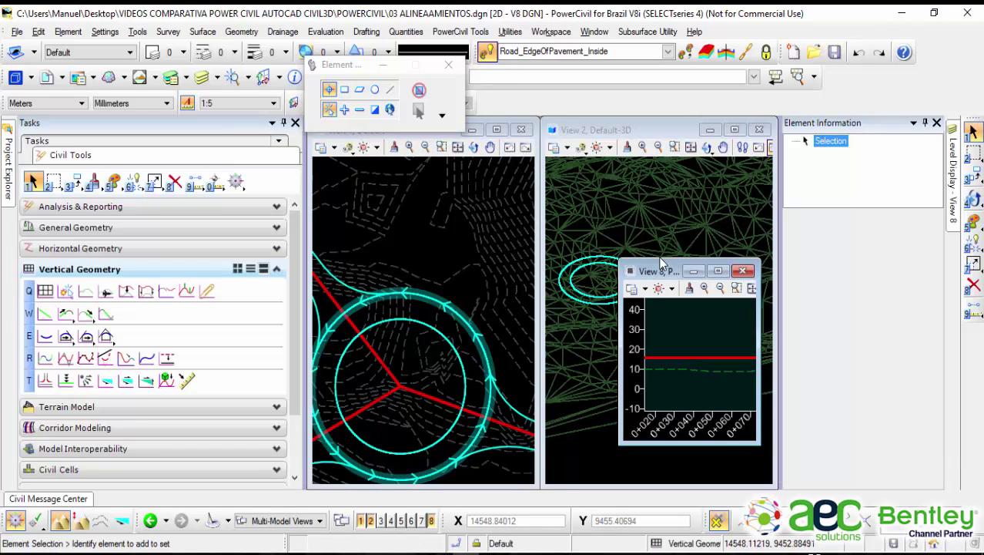
scroll(682, 362, "down", 1)
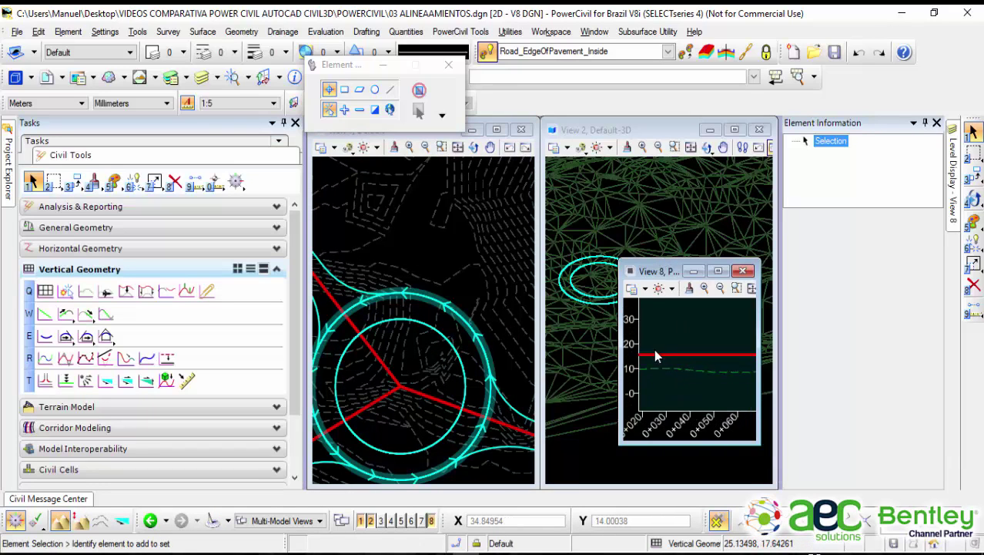
left_click(446, 251)
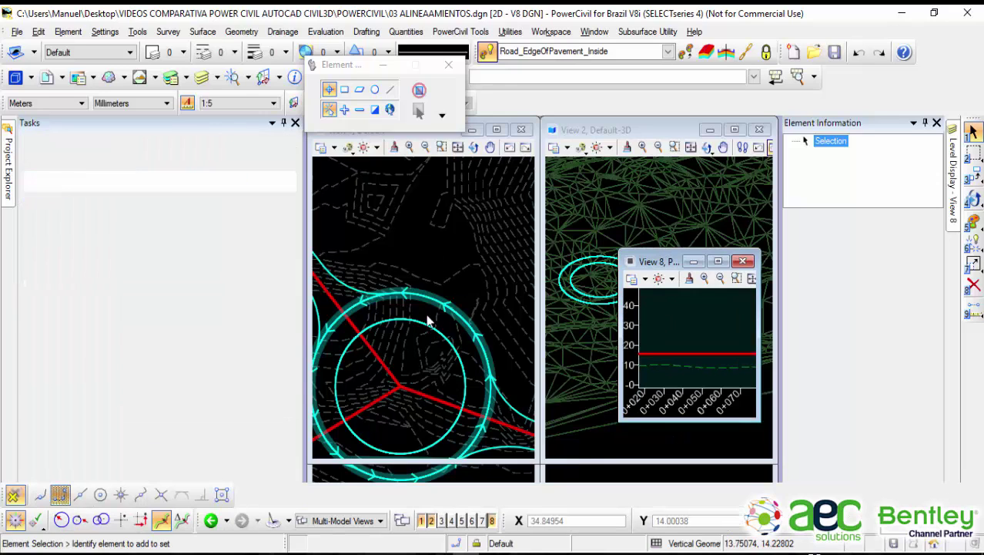
left_click(423, 326)
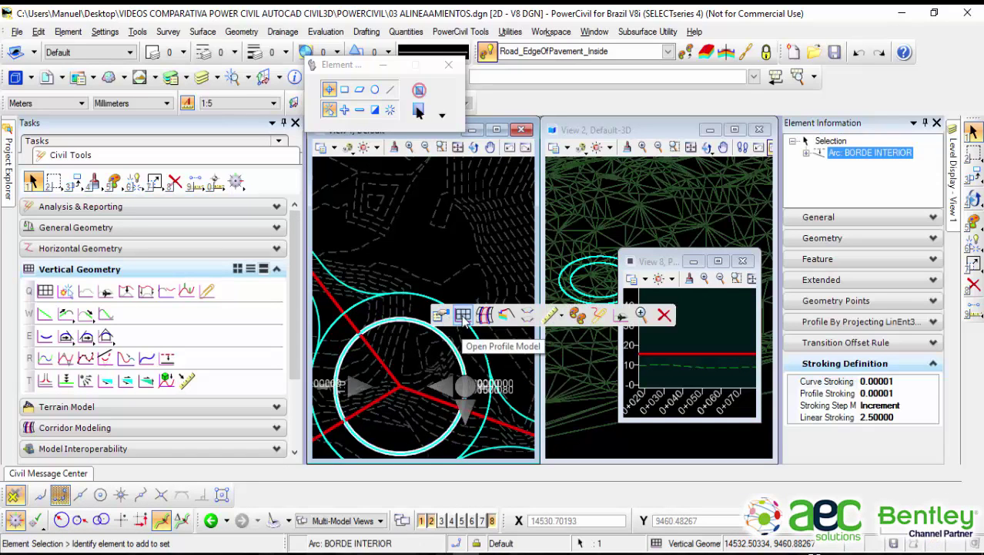
left_click(463, 318)
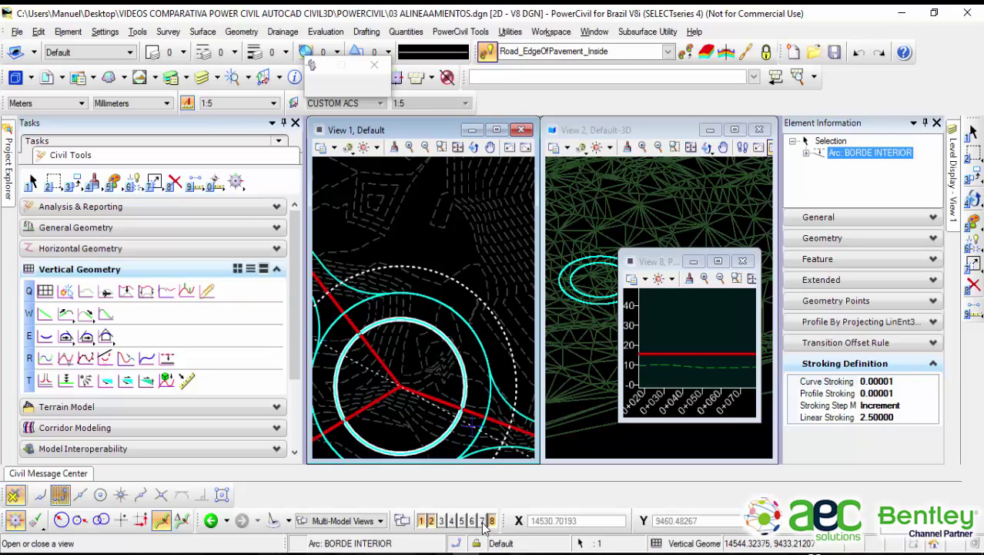
left_click(482, 522)
left_click(466, 395)
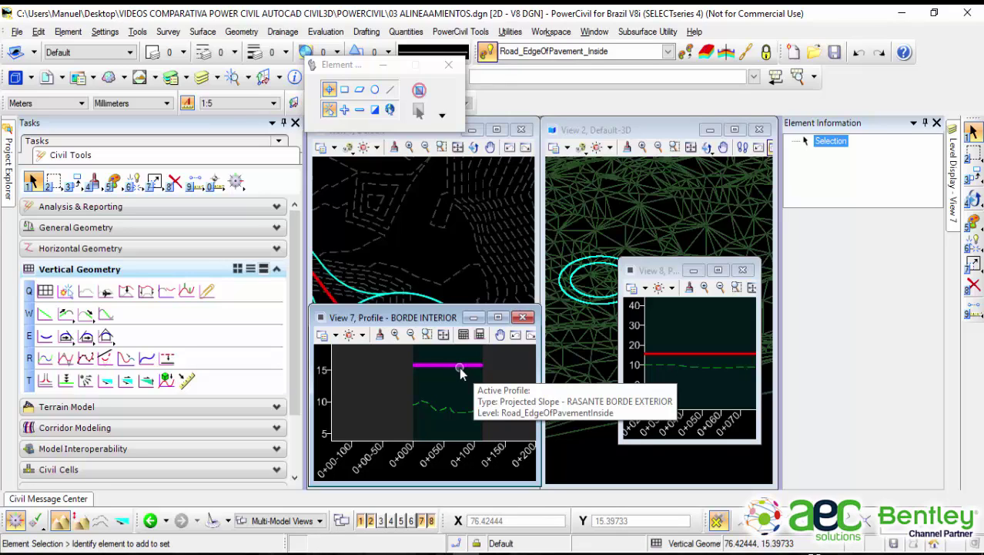
Step: Select the inner edge's active projected slope profile in View 7, review its slope rule properties, and clear the selection
left_click(460, 368)
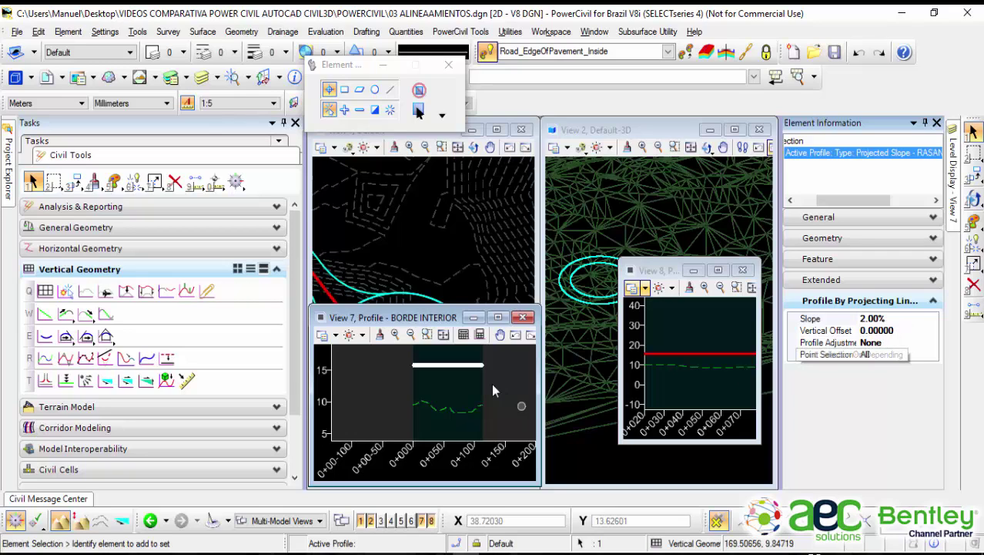
scroll(449, 372, "up", 3)
left_click(447, 372)
middle_click_drag(451, 376, 494, 438)
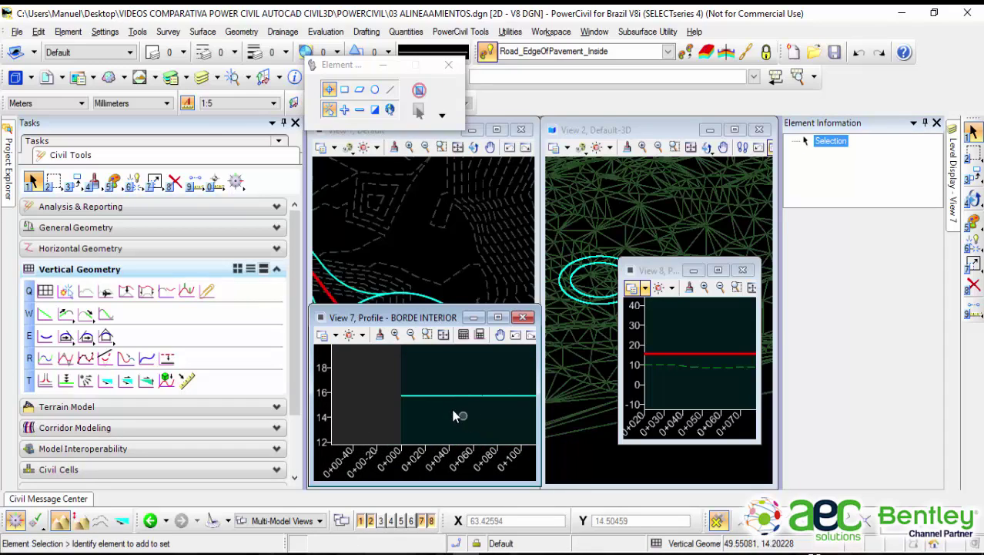
left_click(451, 397)
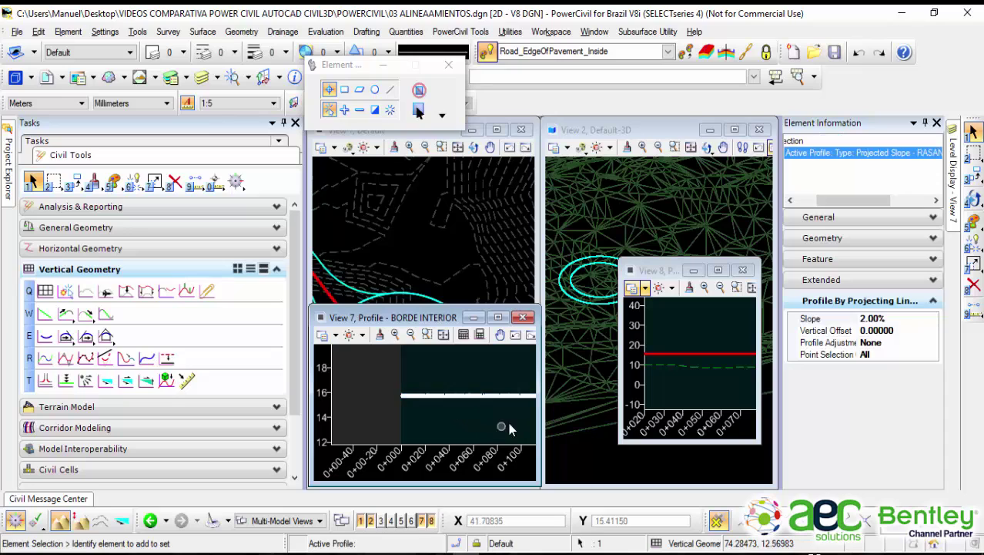
left_click(407, 416)
mouse_move(427, 401)
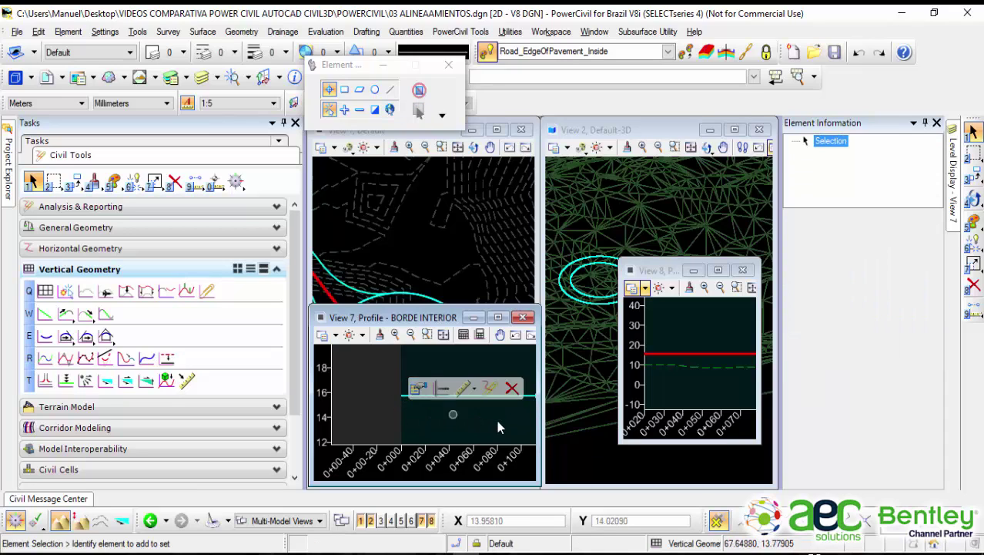
scroll(477, 432, "down", 2)
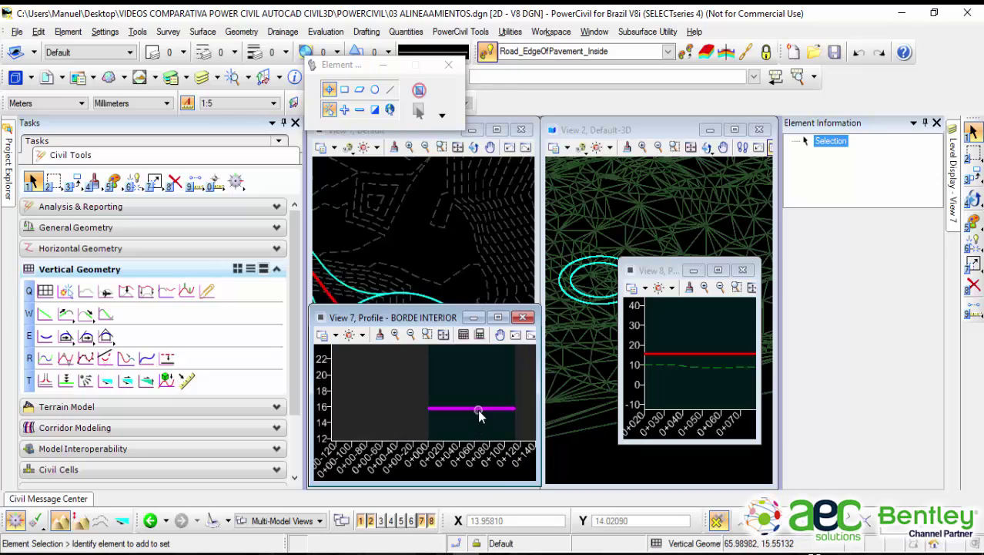
Step: Select the inner edge's projected slope profile in View 7 and review its slope rule against the existing terrain profile
left_click(477, 411)
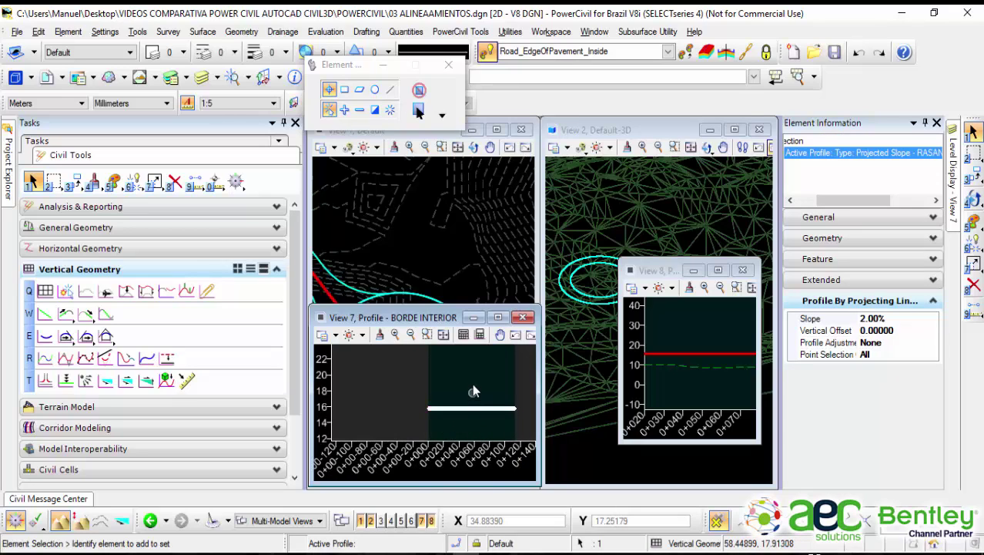
scroll(472, 397, "down", 2)
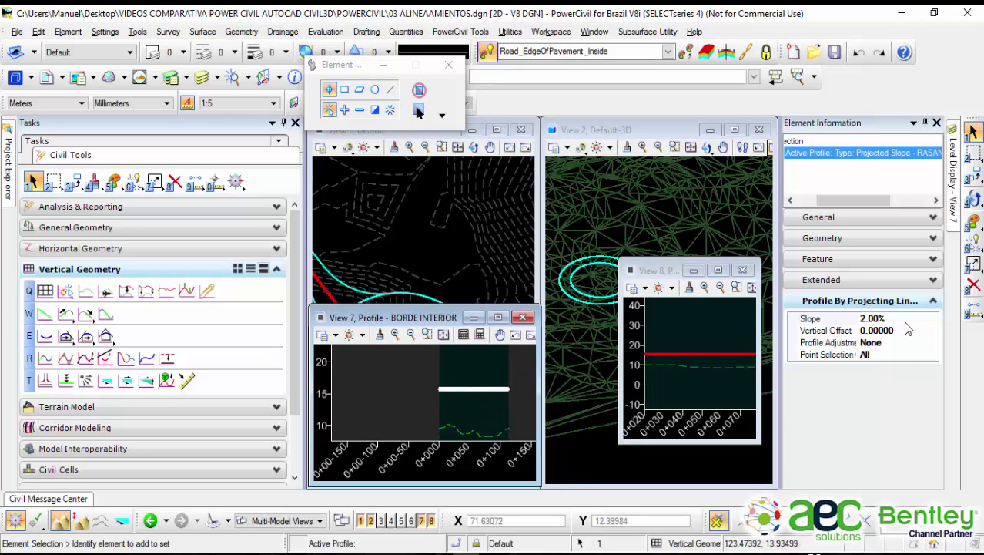
scroll(473, 404, "down", 2)
middle_click_drag(473, 404, 459, 376)
scroll(465, 385, "up", 2)
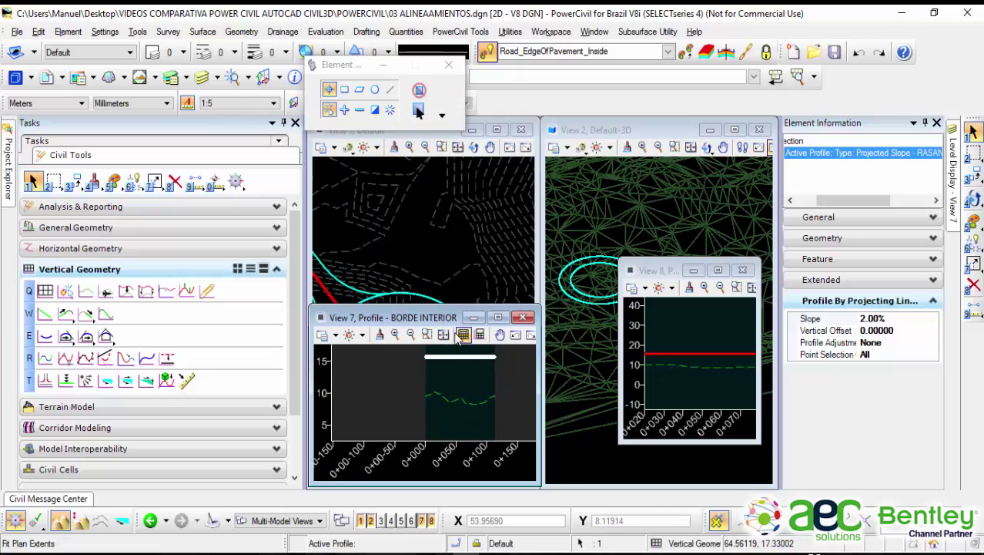
Step: Reposition the View 7 profile window and set its vertical exaggeration to 1
left_click_drag(428, 316, 434, 257)
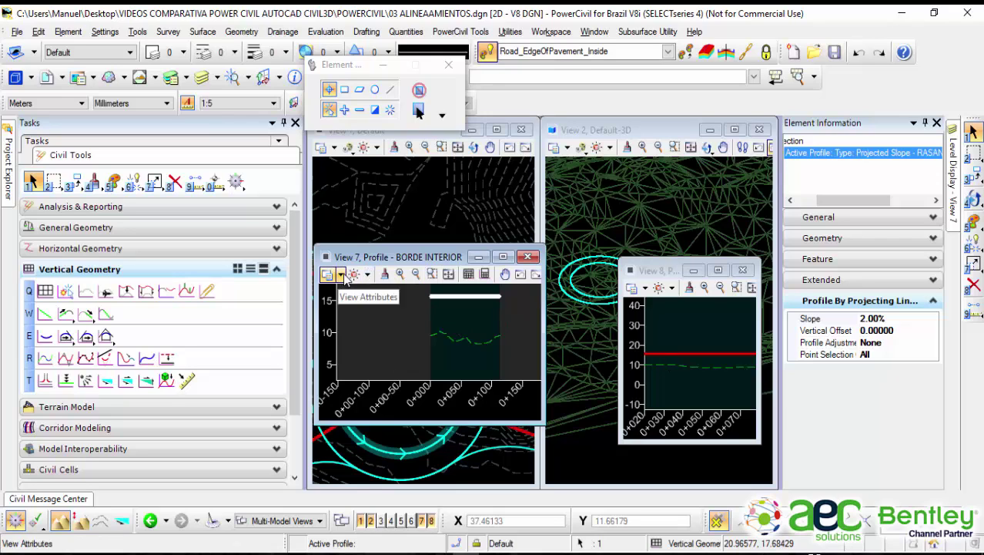
left_click_drag(378, 257, 383, 171)
left_click(351, 202)
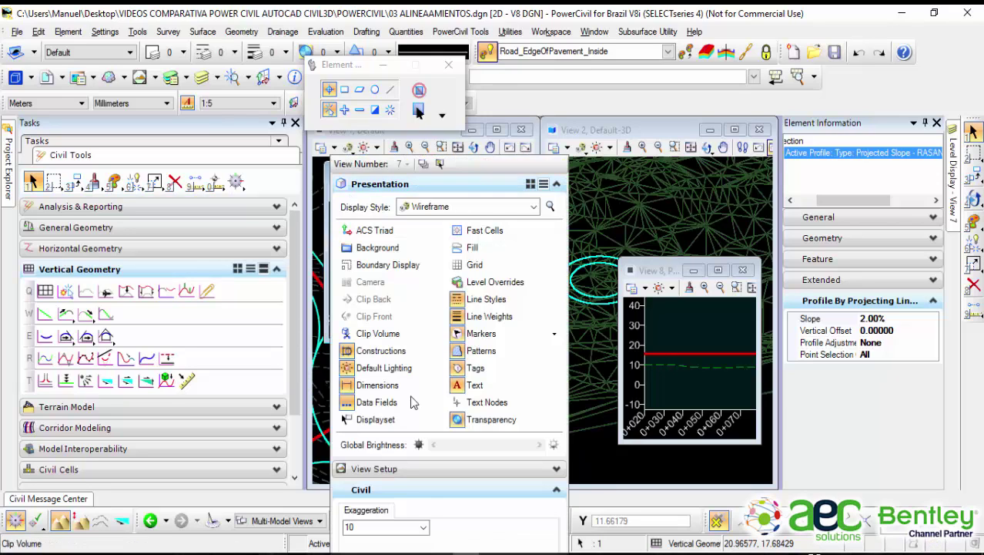
left_click(423, 527)
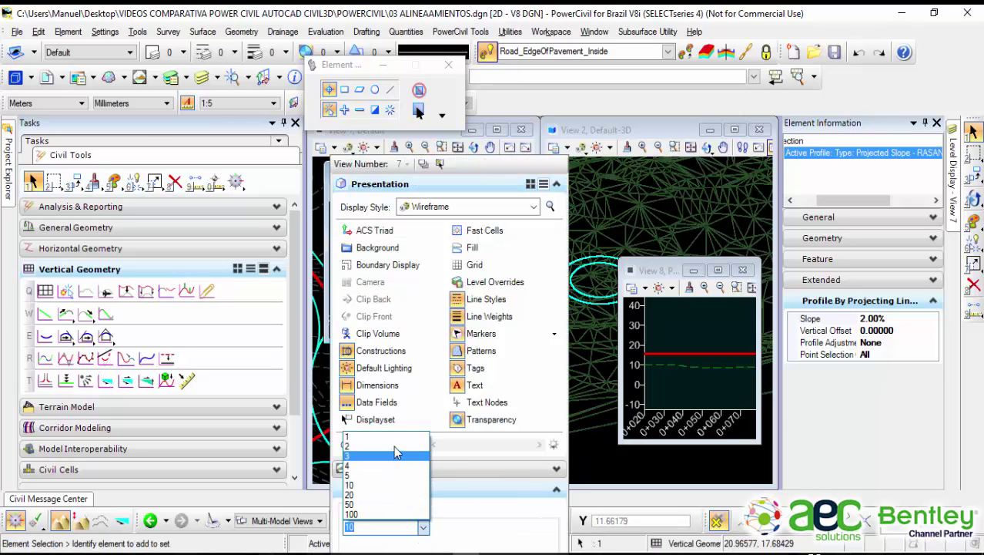
left_click(393, 436)
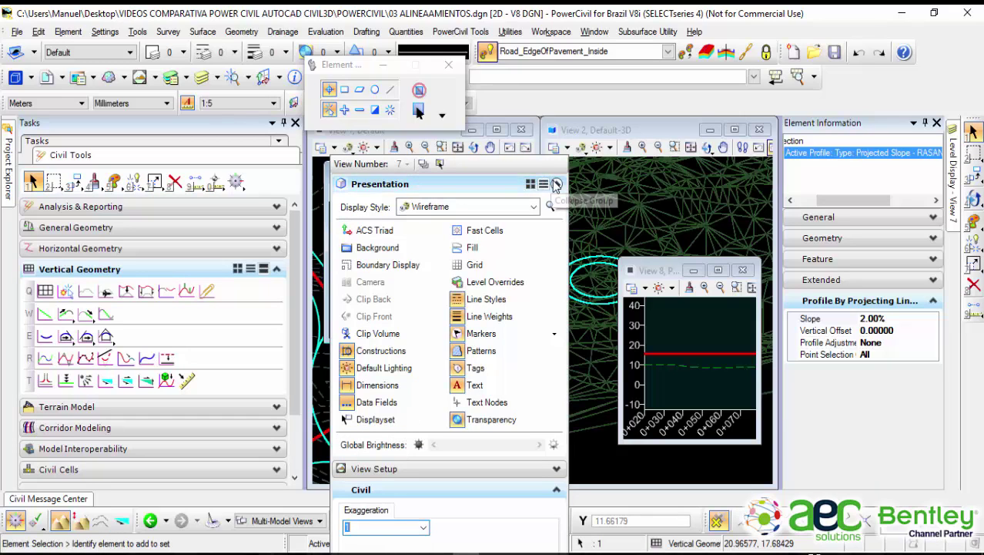
left_click(656, 130)
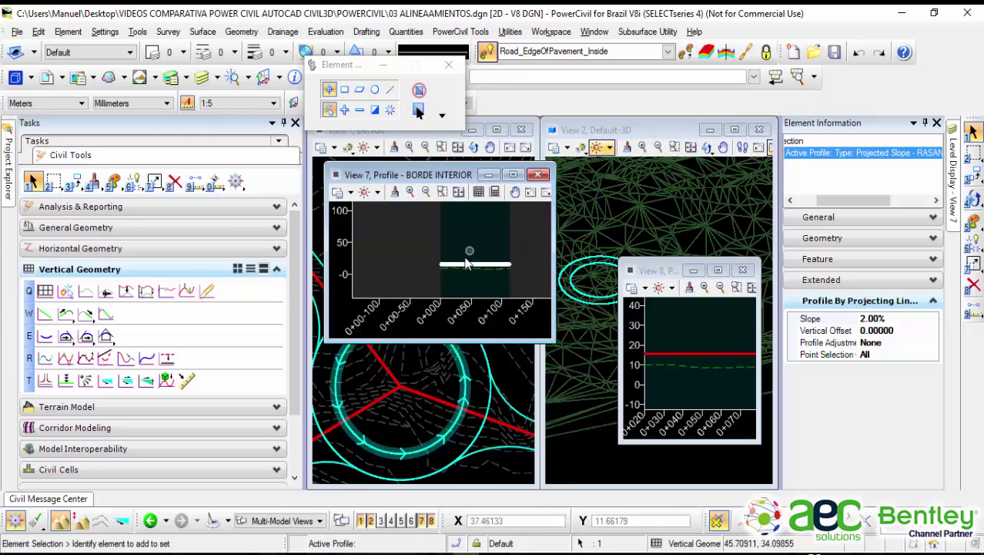
Step: Select the inner edge's active profile in View 7, review its general and geometry properties, and clear the selection
scroll(467, 273, "up", 3)
left_click(472, 271)
middle_click_drag(474, 266, 430, 306)
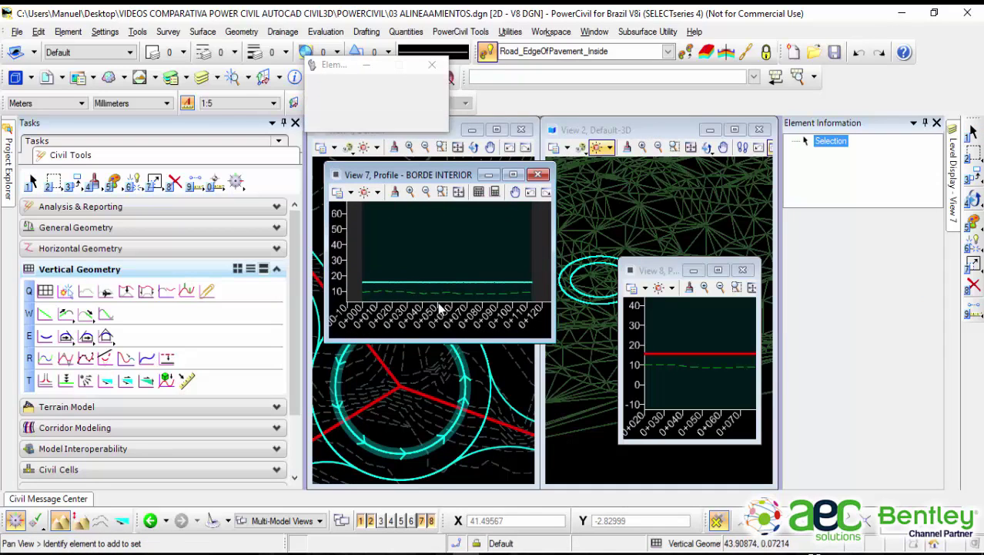
scroll(504, 260, "down", 1)
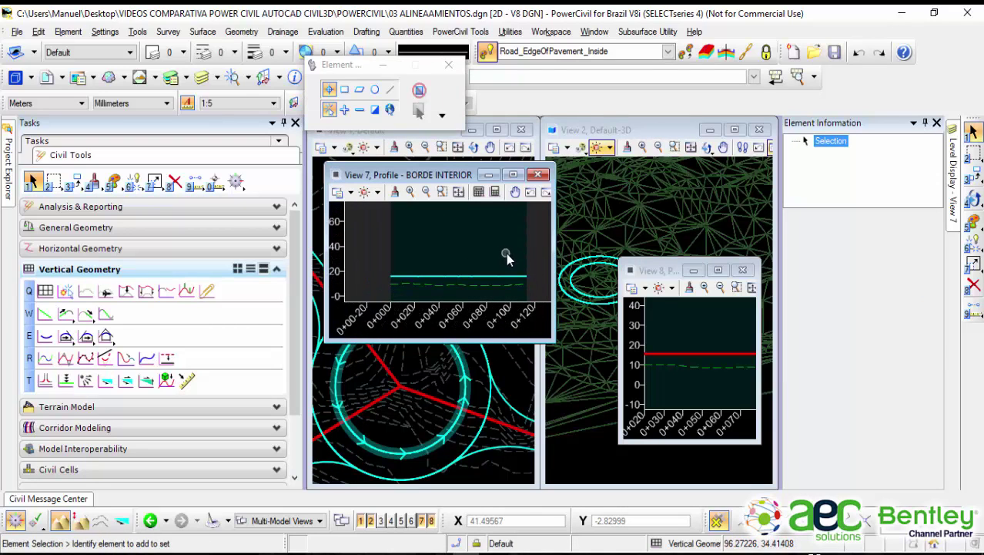
left_click(505, 276)
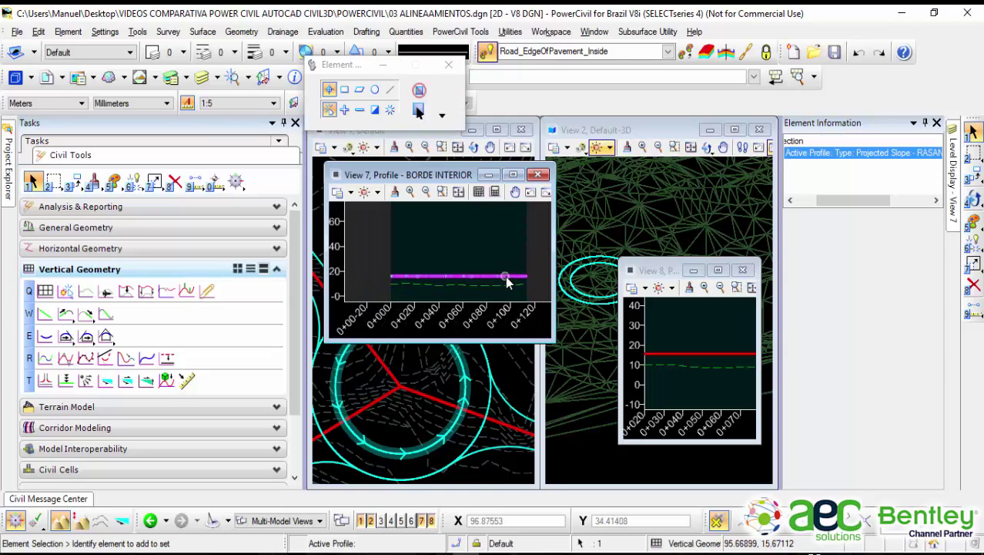
left_click(828, 219)
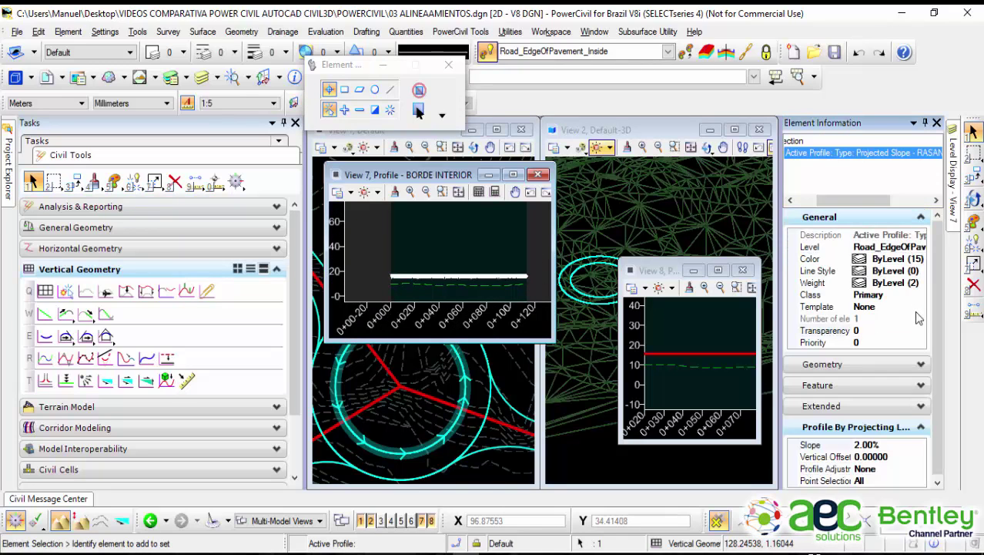
left_click(880, 362)
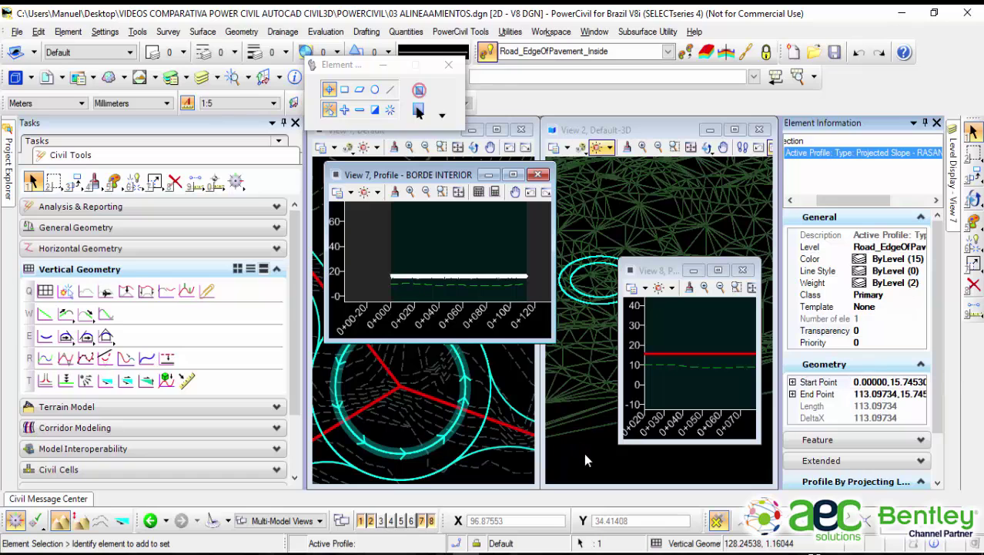
left_click(551, 379)
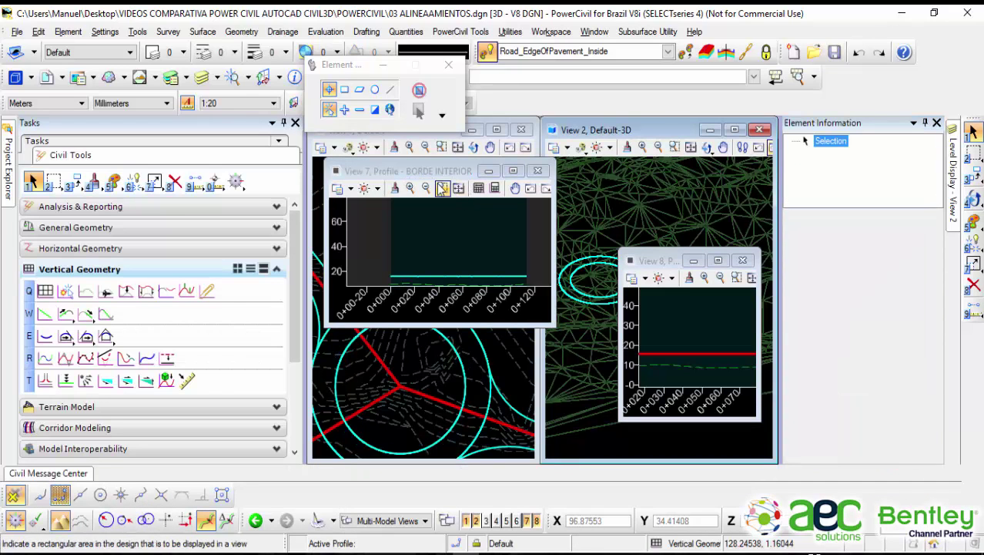
Step: Move the View 7 profile window off the plan, recentre the roundabout, and close the View 7 and View 8 profile windows
left_click_drag(433, 171, 650, 172)
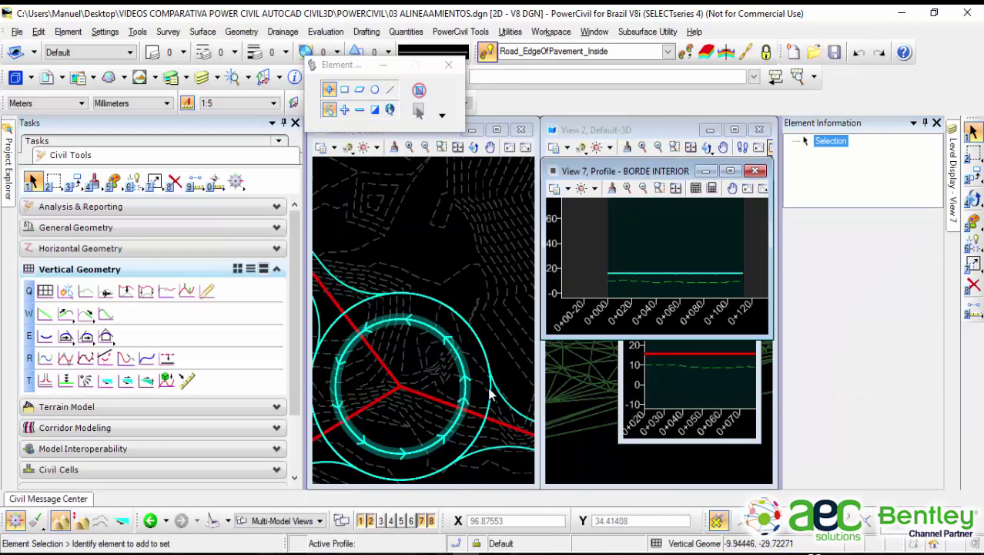
scroll(451, 368, "down", 2)
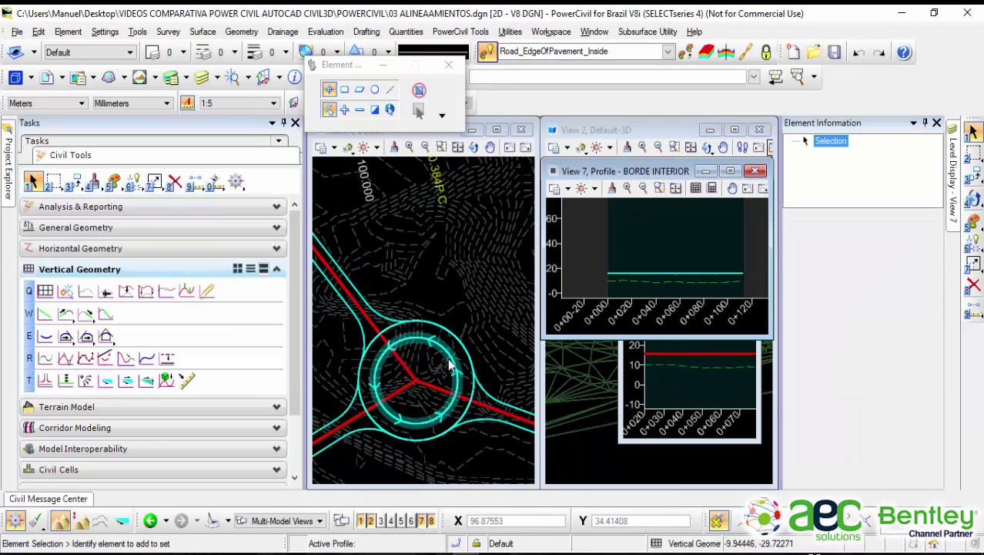
left_click(437, 300)
middle_click_drag(463, 347, 458, 294)
left_click(757, 168)
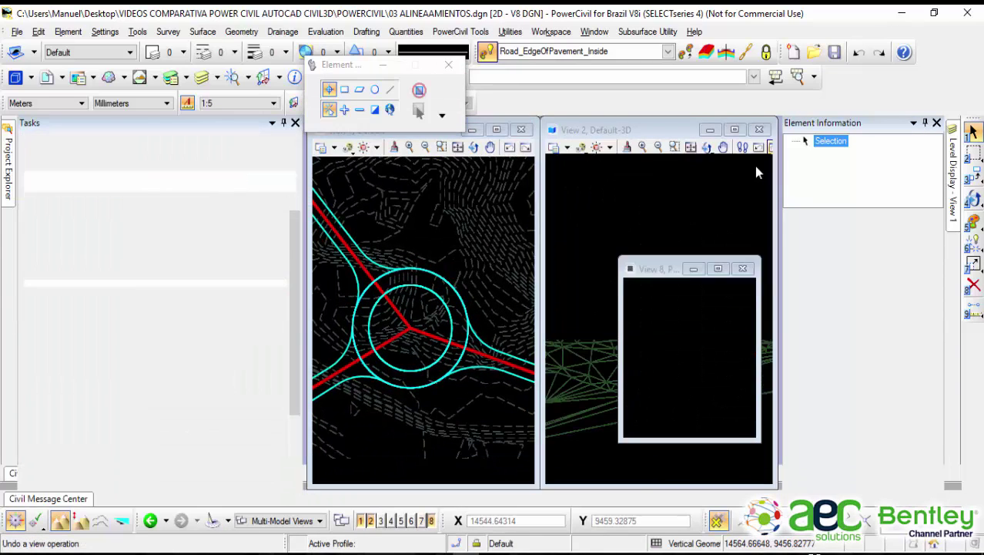
left_click(743, 267)
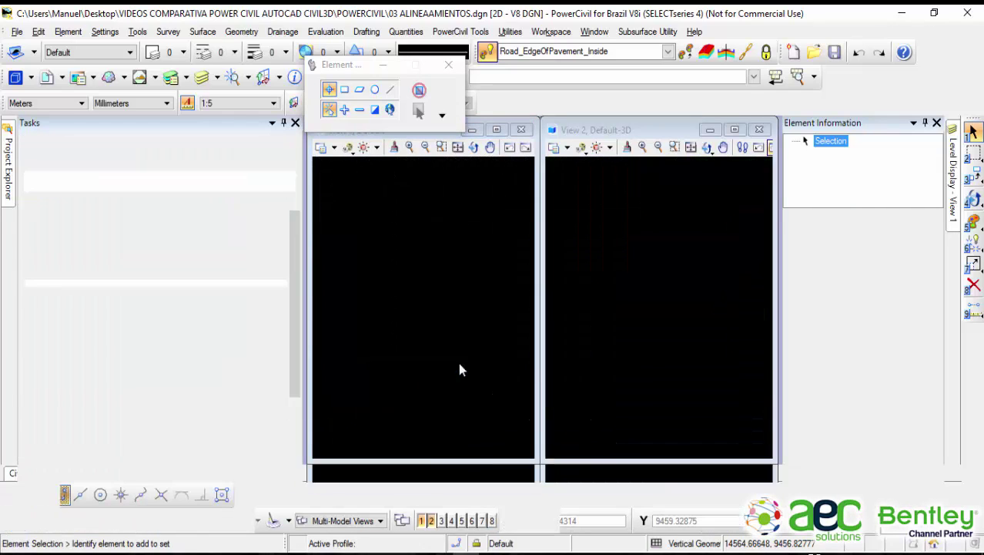
Step: Examine in plan where the RdCL1 centerline crosses the roundabout's inner and outer edges and where the branch ends
scroll(440, 352, "up", 2)
scroll(441, 352, "up", 1)
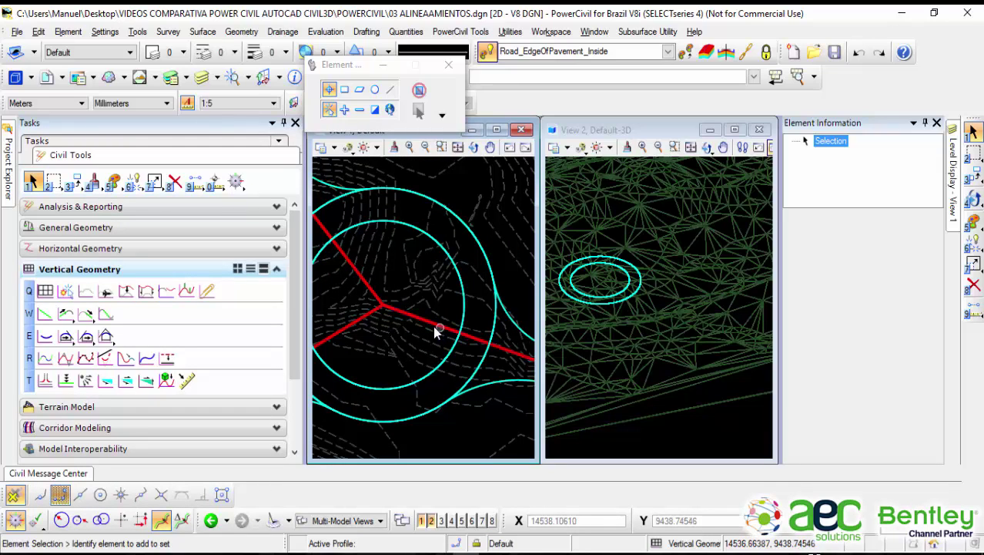
scroll(491, 374, "down", 2)
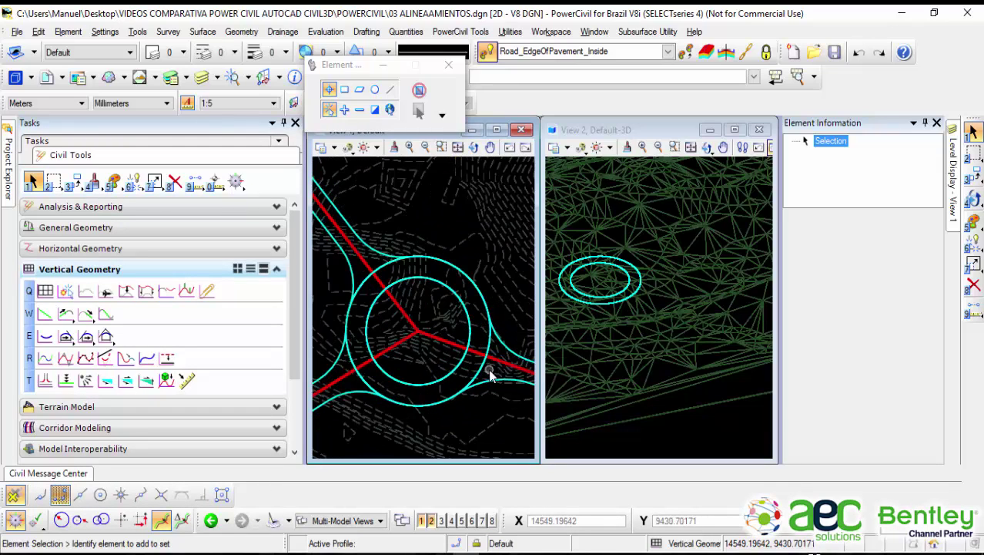
middle_click_drag(490, 374, 467, 320)
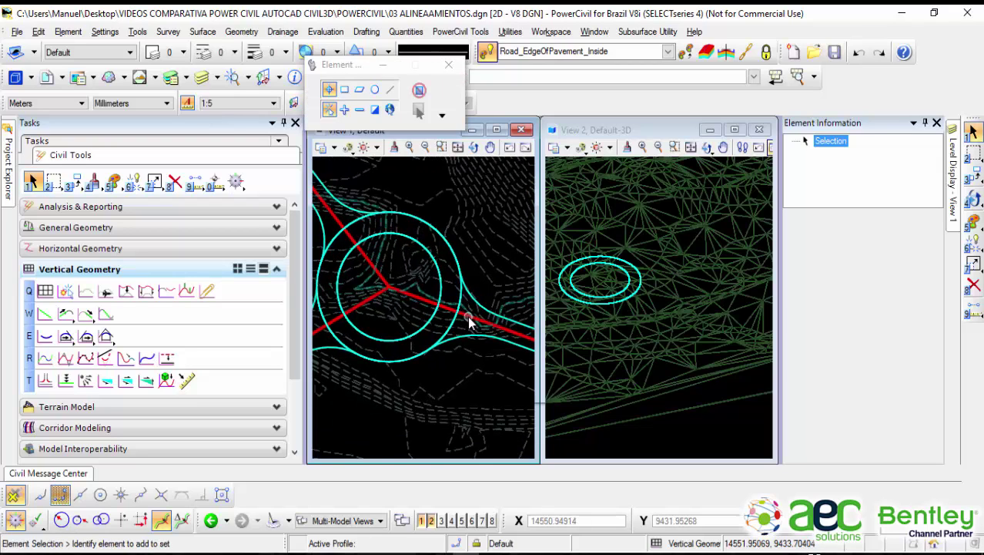
scroll(467, 317, "up", 2)
scroll(435, 319, "up", 3)
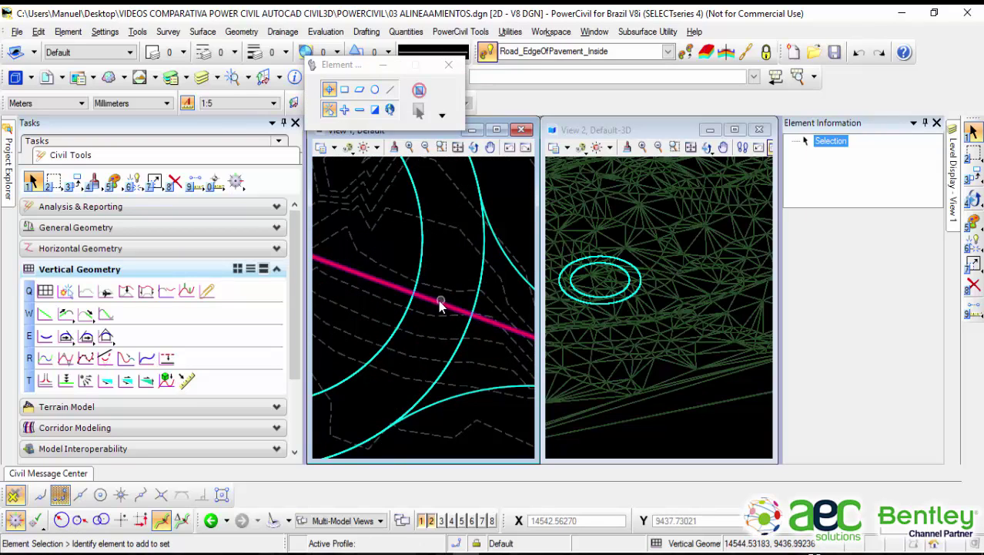
scroll(466, 323, "down", 3)
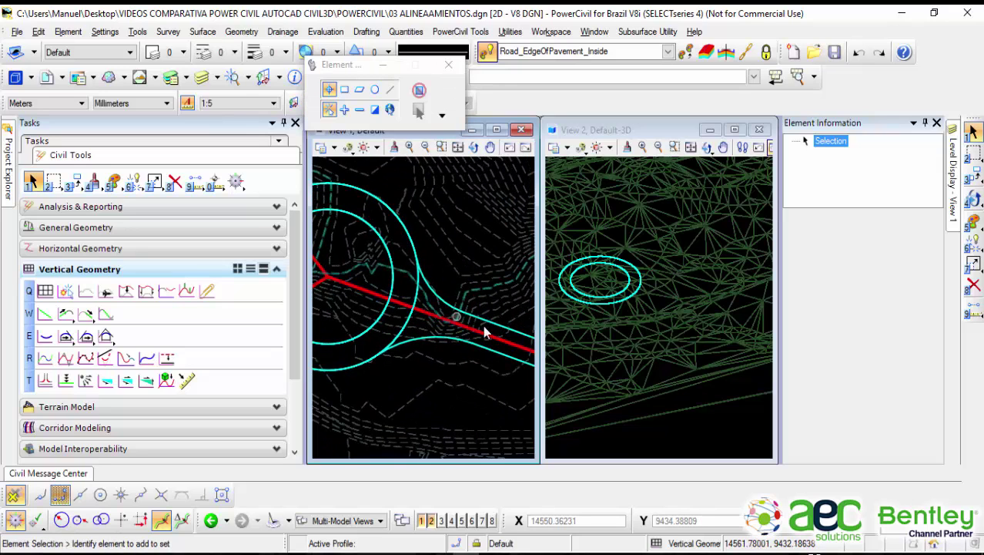
scroll(477, 336, "down", 5)
scroll(471, 335, "up", 3)
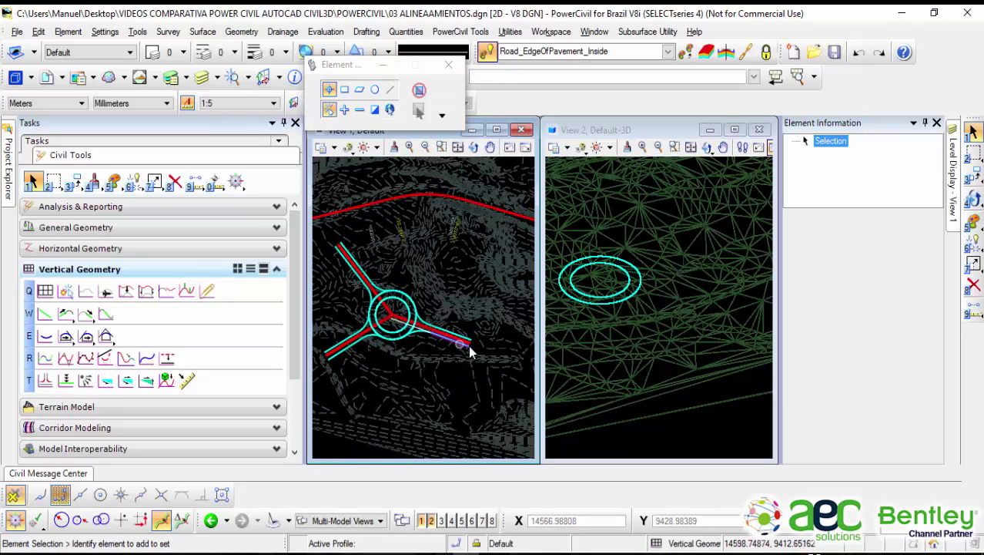
scroll(409, 322, "up", 3)
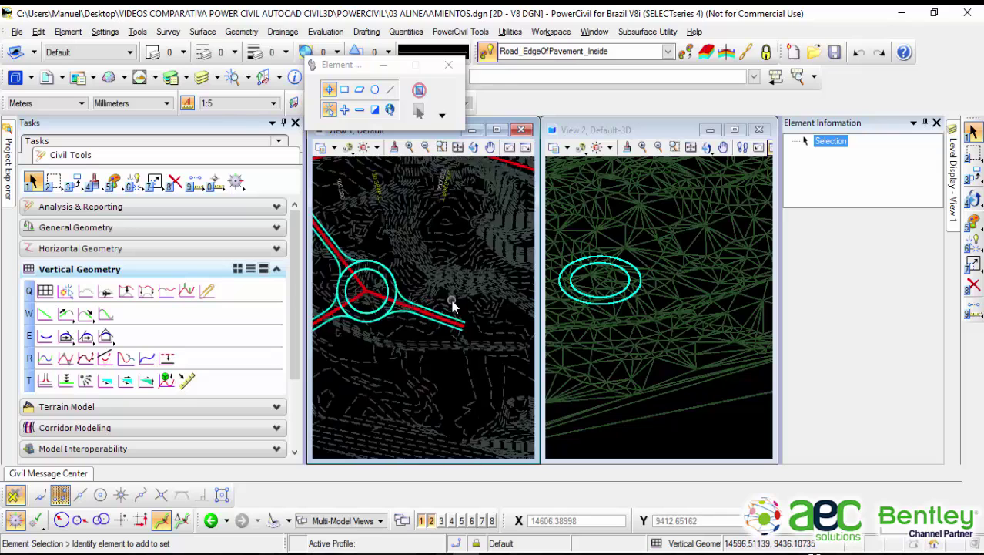
scroll(387, 279, "up", 4)
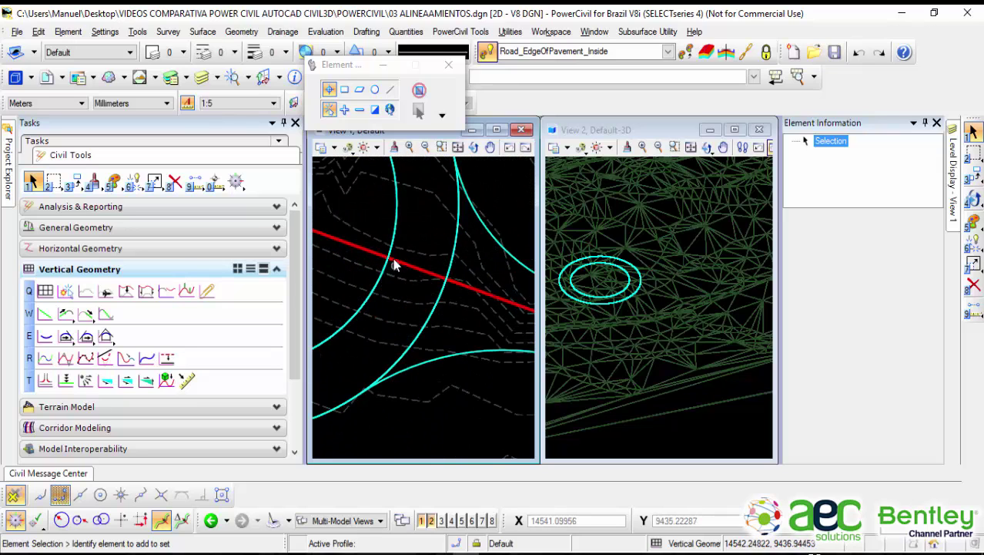
scroll(388, 262, "up", 2)
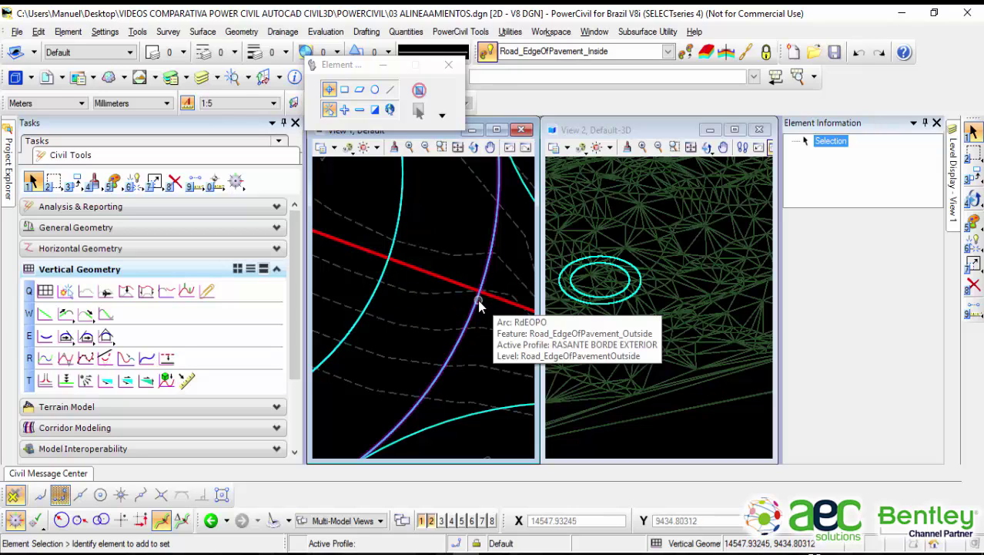
scroll(479, 306, "down", 3)
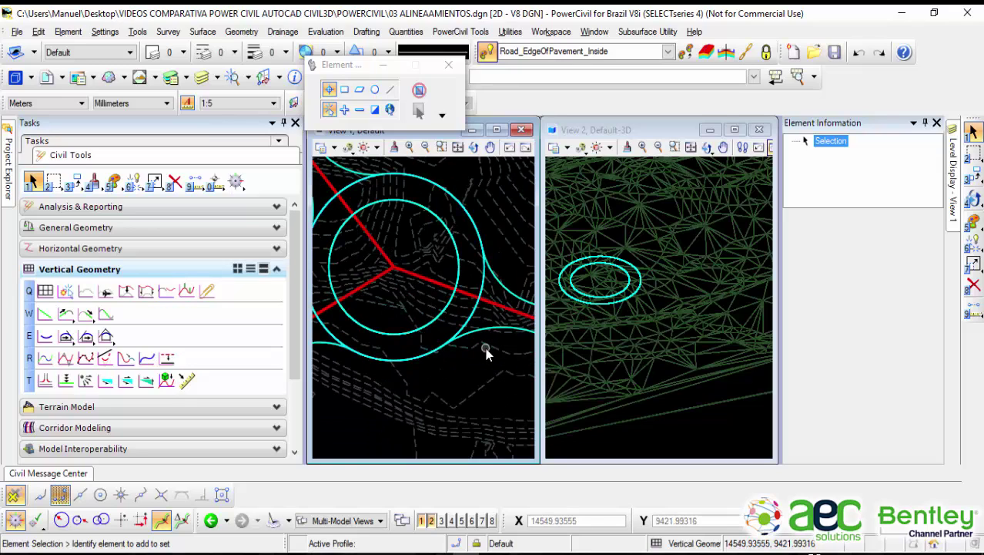
Step: Open the profile model of the branch centerline RdCL1 in View 8
left_click(437, 281)
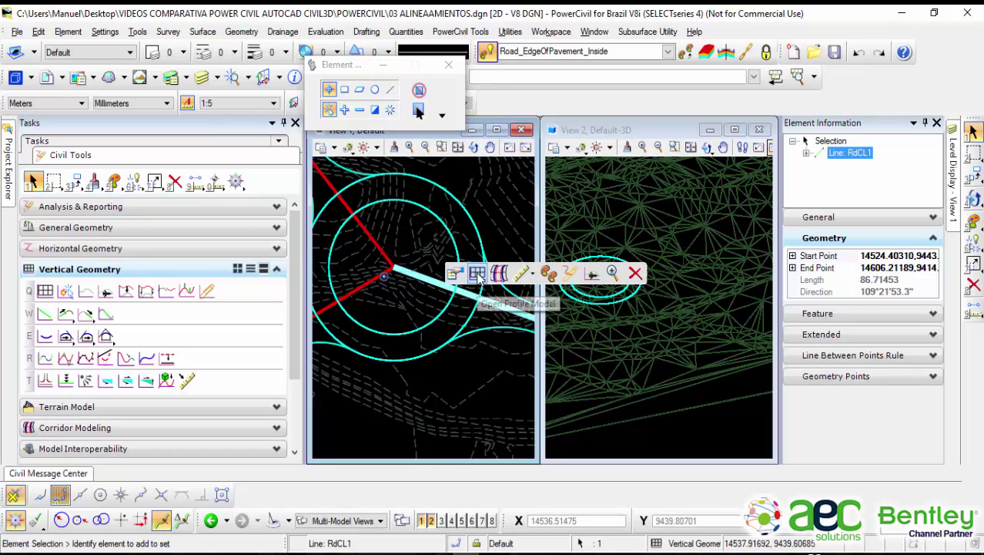
left_click(477, 276)
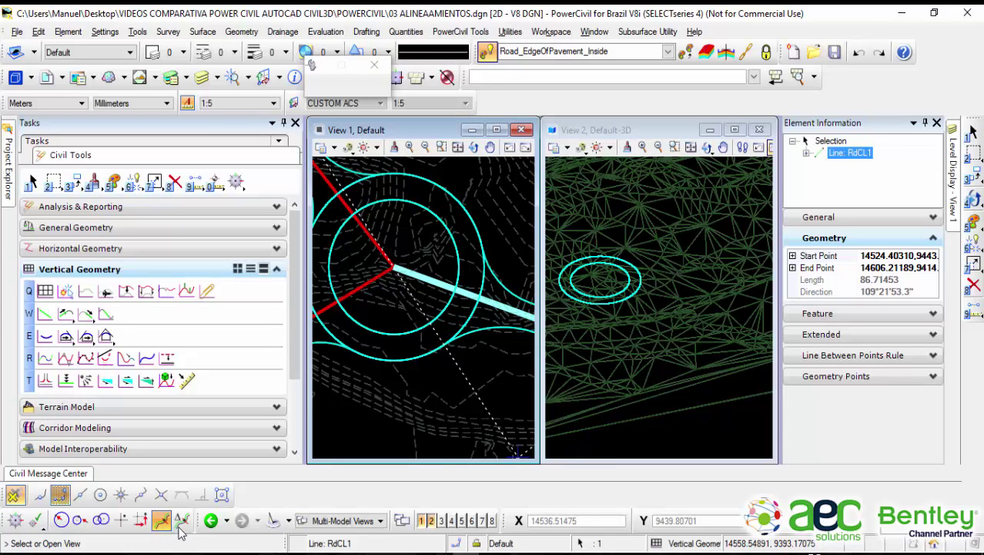
left_click(491, 521)
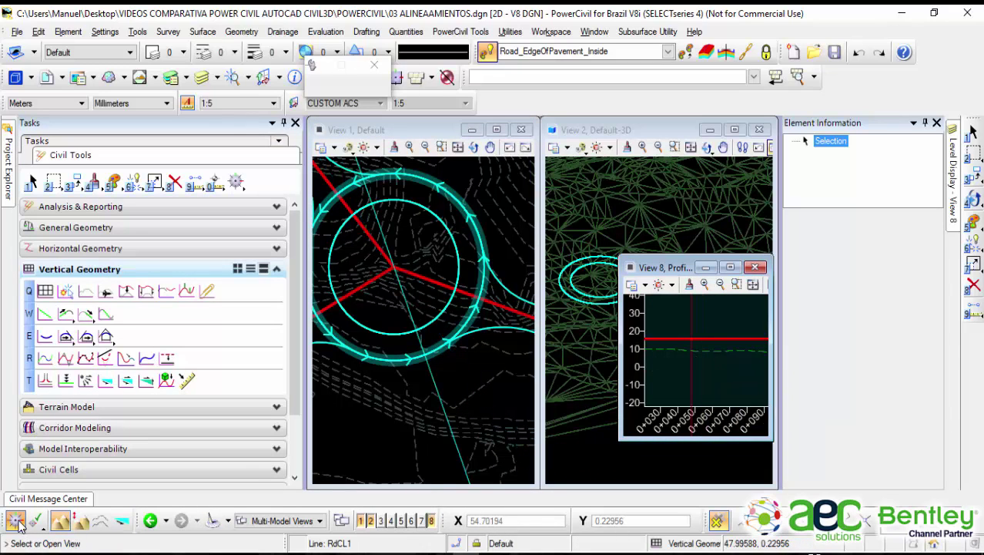
left_click(684, 362)
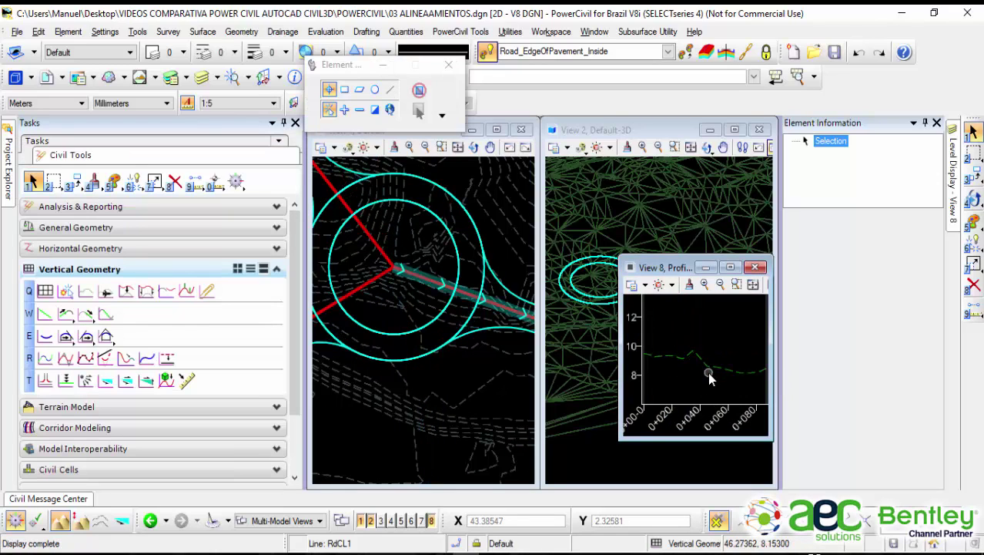
Step: Review the operation options in the Civil AccuDraw settings and close the dialog
left_click(40, 527)
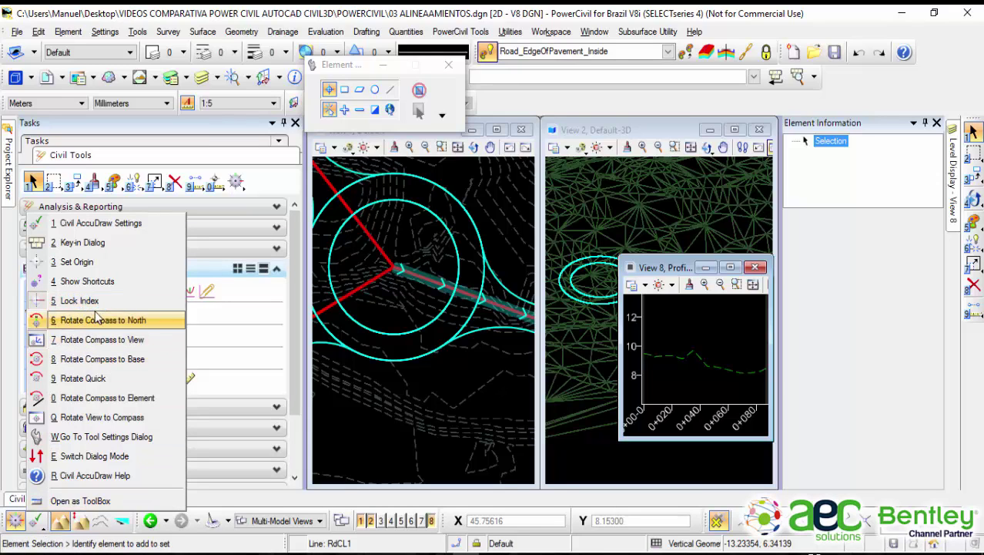
left_click(113, 224)
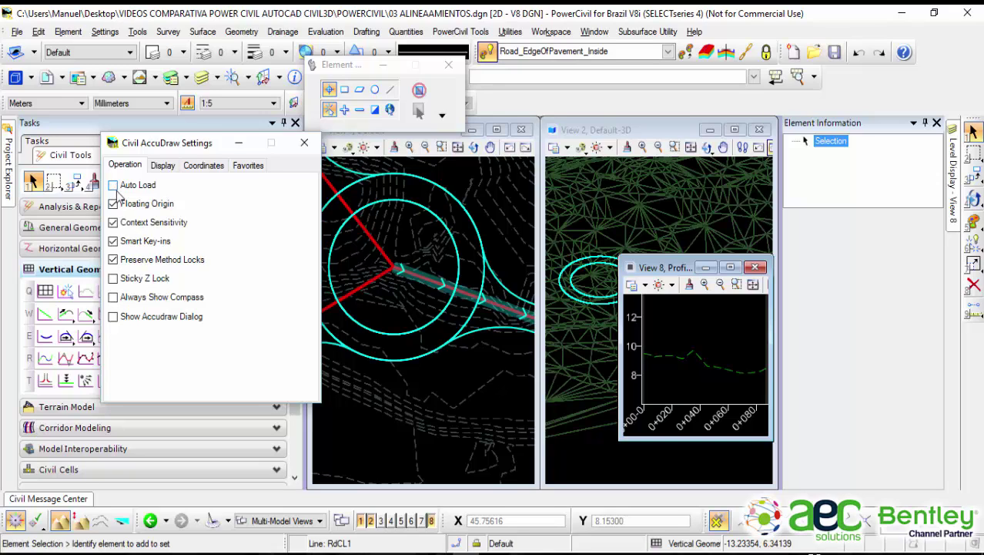
left_click(305, 143)
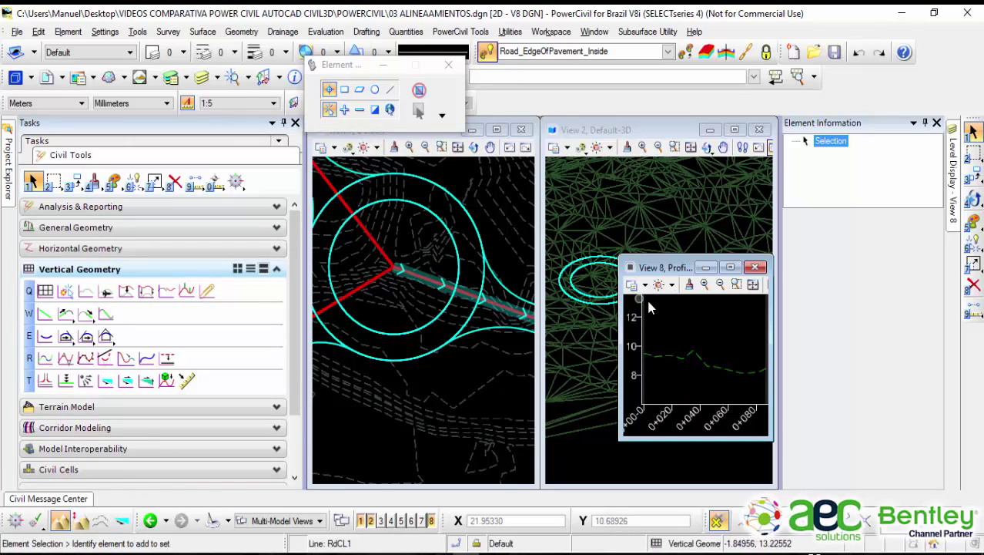
Step: Reposition the View 8 profile window and set its vertical exaggeration to 1
left_click_drag(666, 273, 633, 227)
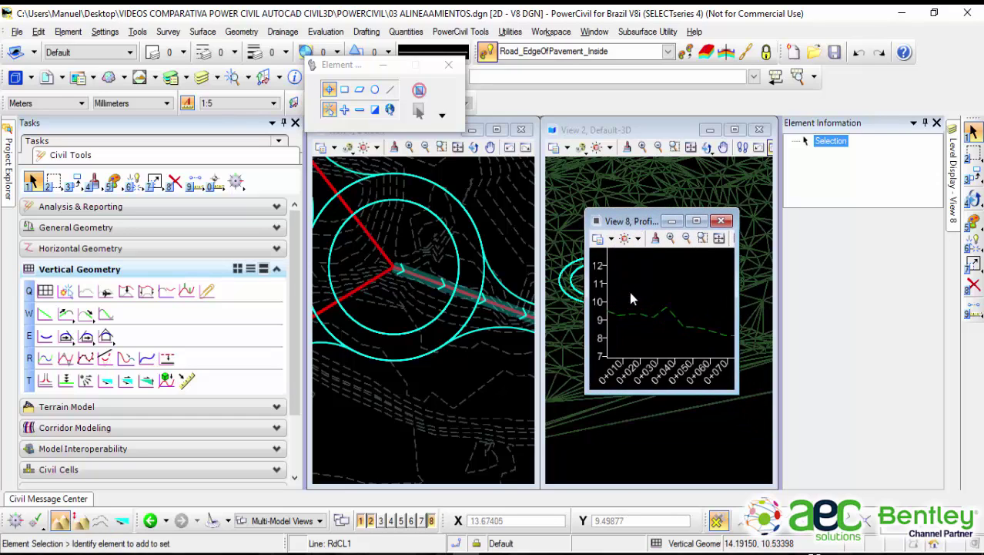
left_click(452, 368)
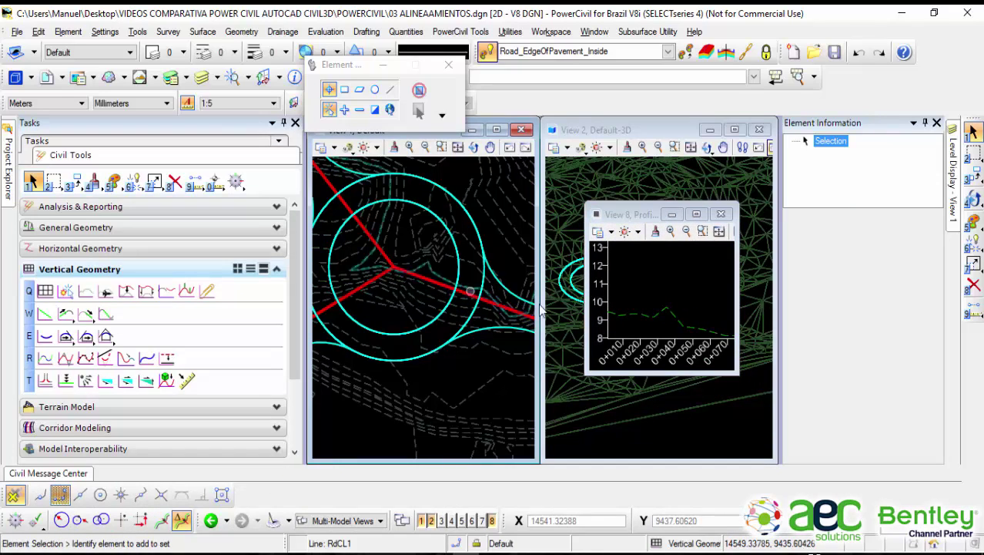
scroll(624, 270, "down", 2)
middle_click_drag(634, 276, 671, 281)
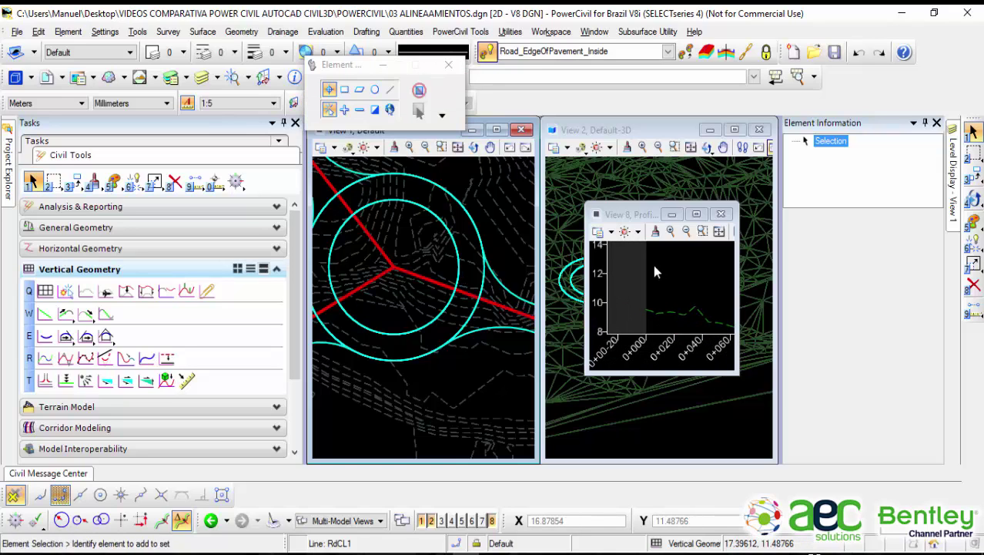
left_click(617, 233)
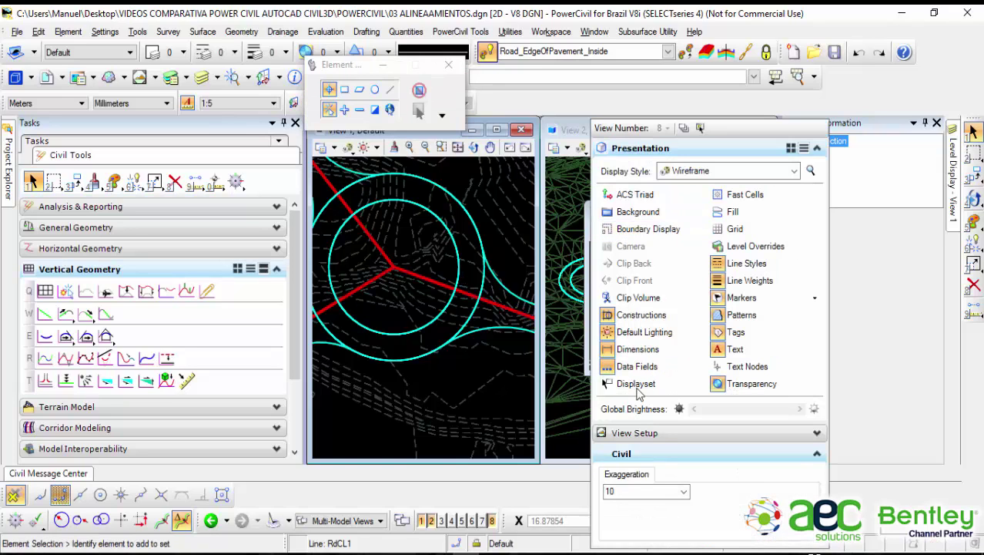
left_click(684, 492)
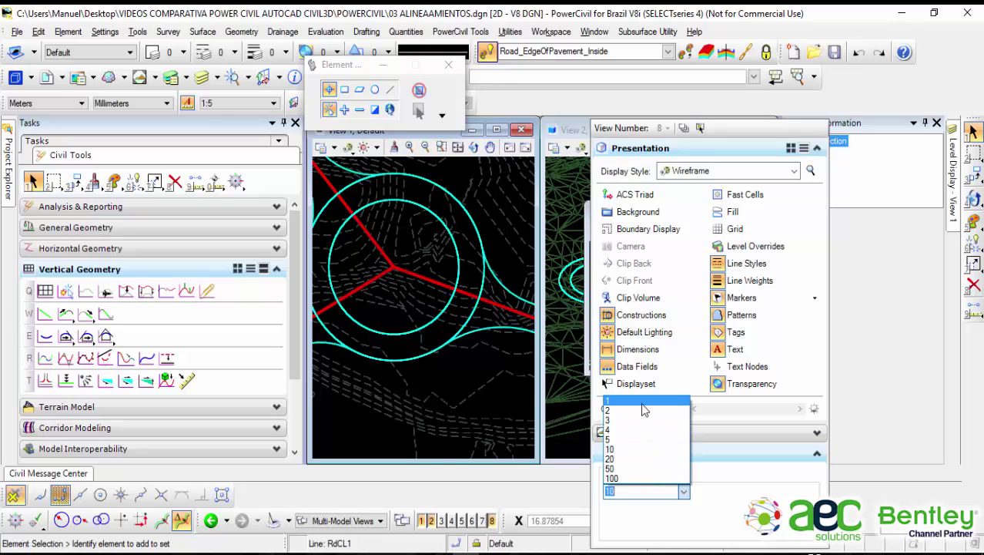
left_click(643, 403)
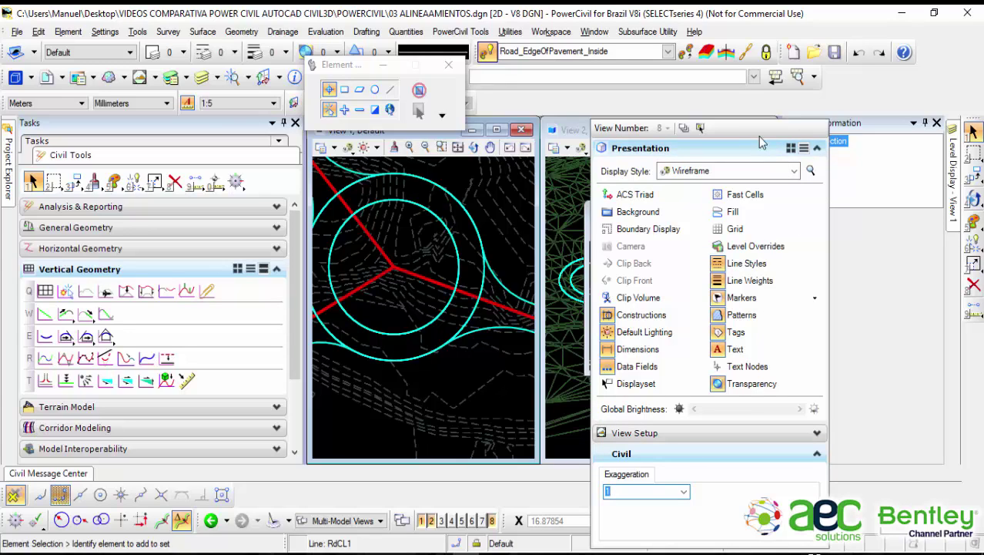
left_click(486, 207)
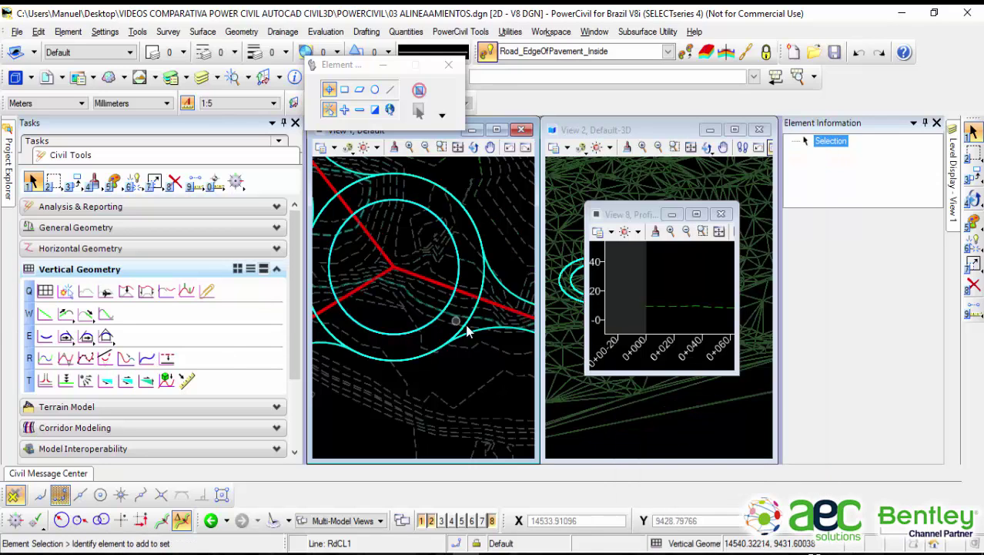
Step: Show the profile intersection points of the roundabout's inner and outer edges in the RdCL1 centerline's profile
scroll(457, 296, "up", 1)
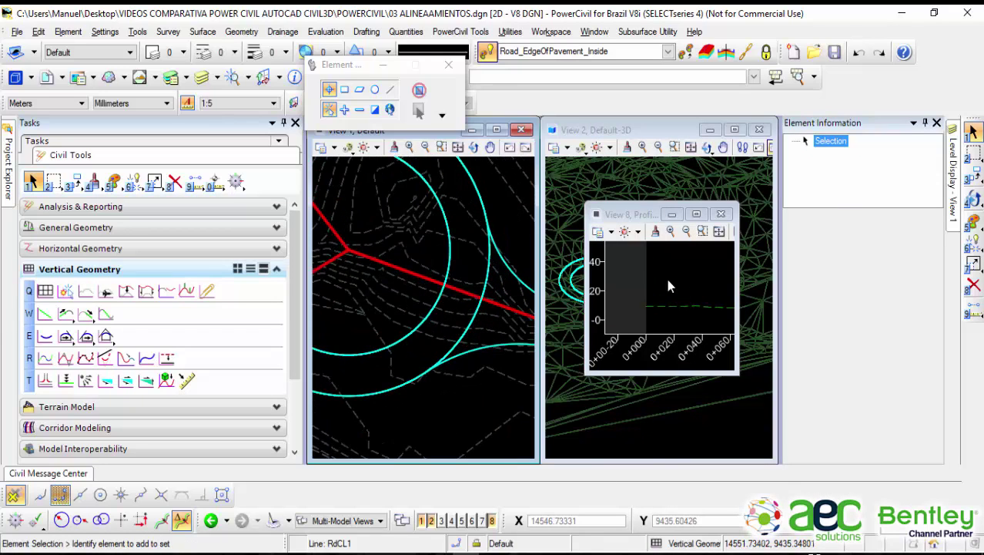
scroll(341, 281, "down", 2)
scroll(402, 282, "up", 2)
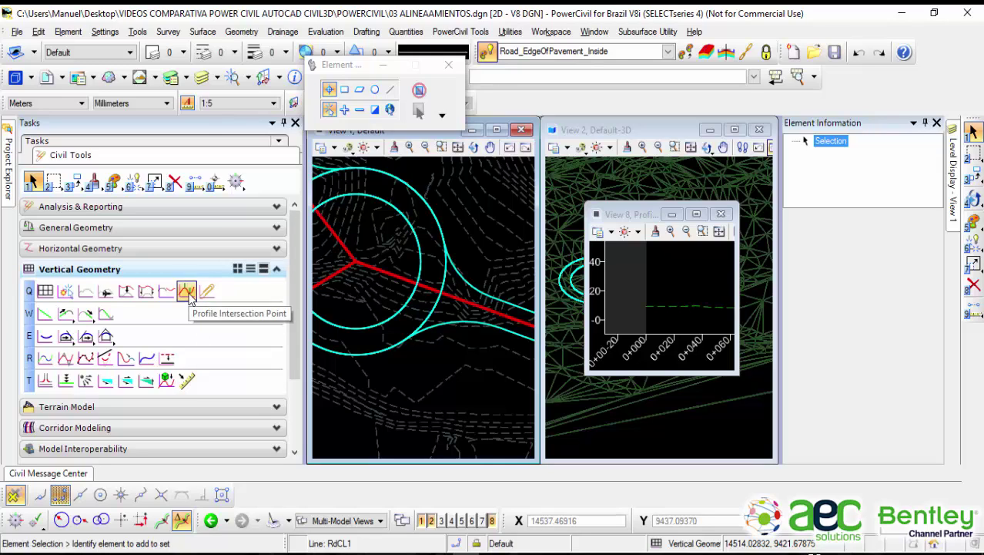
left_click(188, 294)
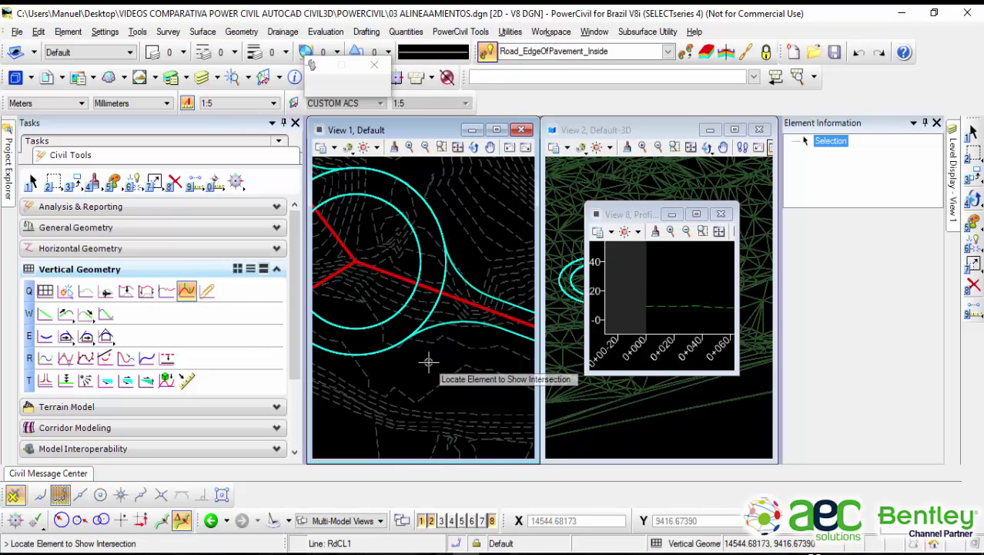
left_click(391, 274)
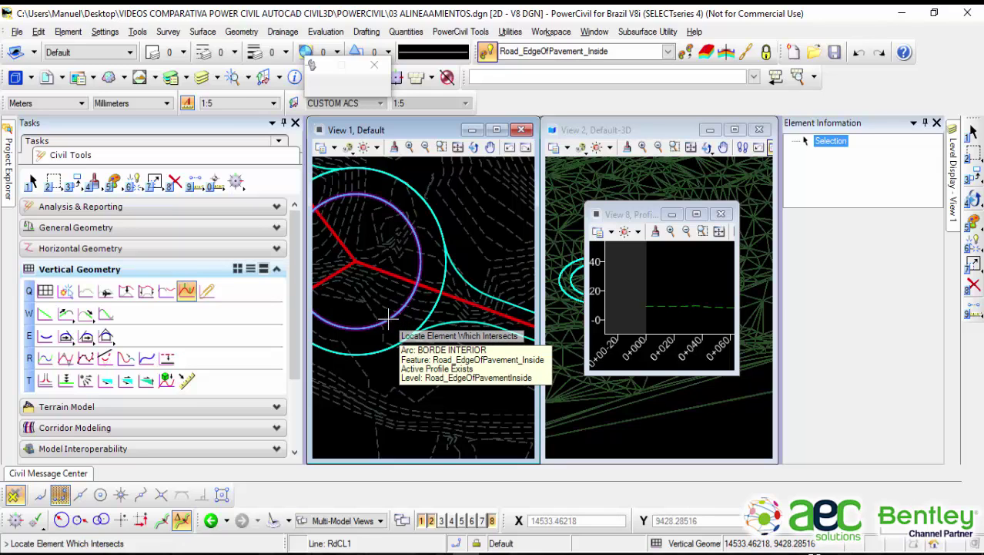
left_click(389, 316)
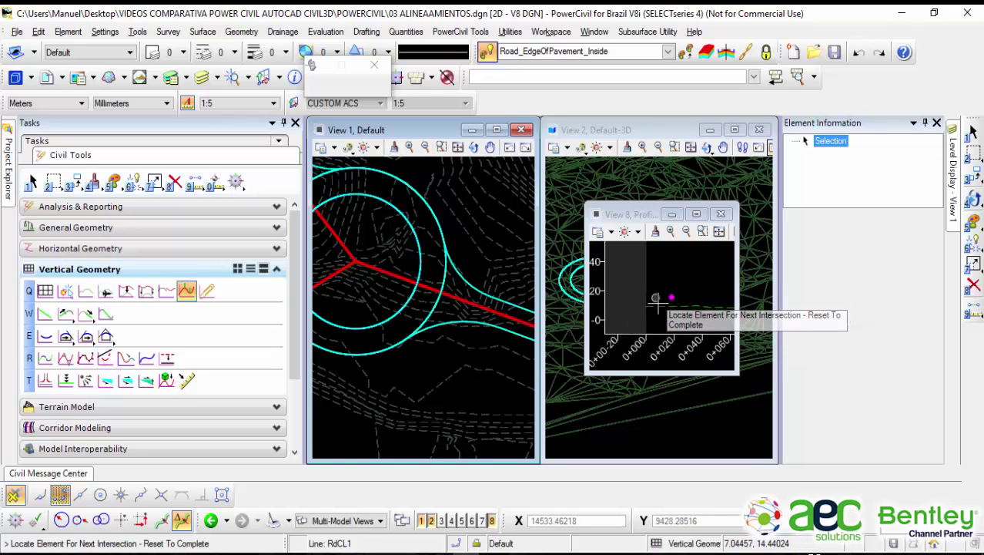
left_click(375, 354)
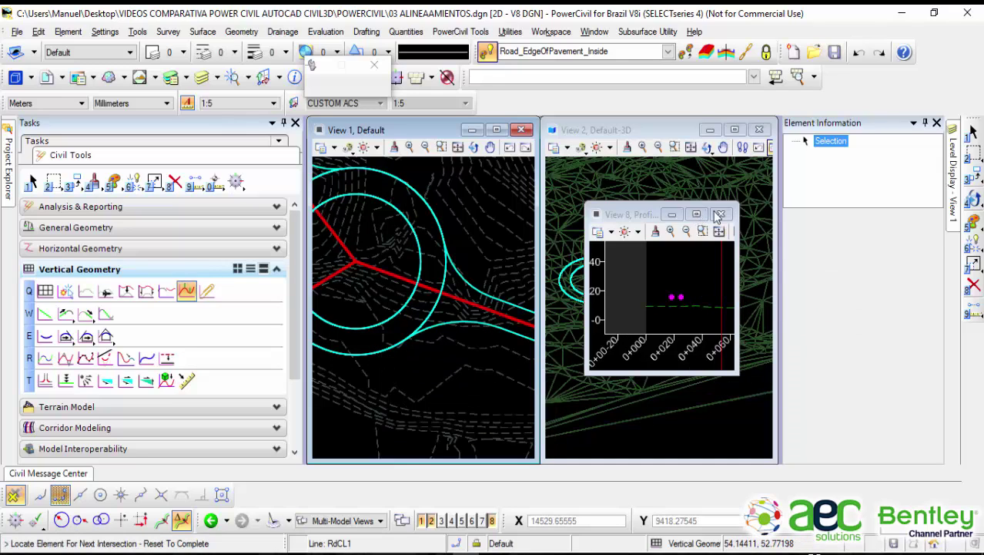
left_click(976, 129)
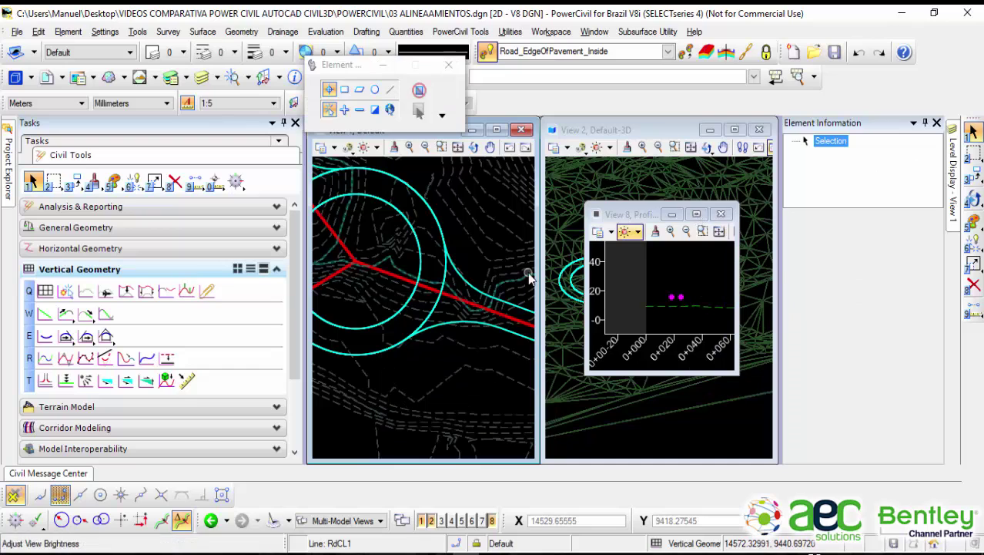
Step: Enlarge the RdCL1 profile view and inspect the station and elevation of the BORDE INTERIOR intersection point
left_click(697, 215)
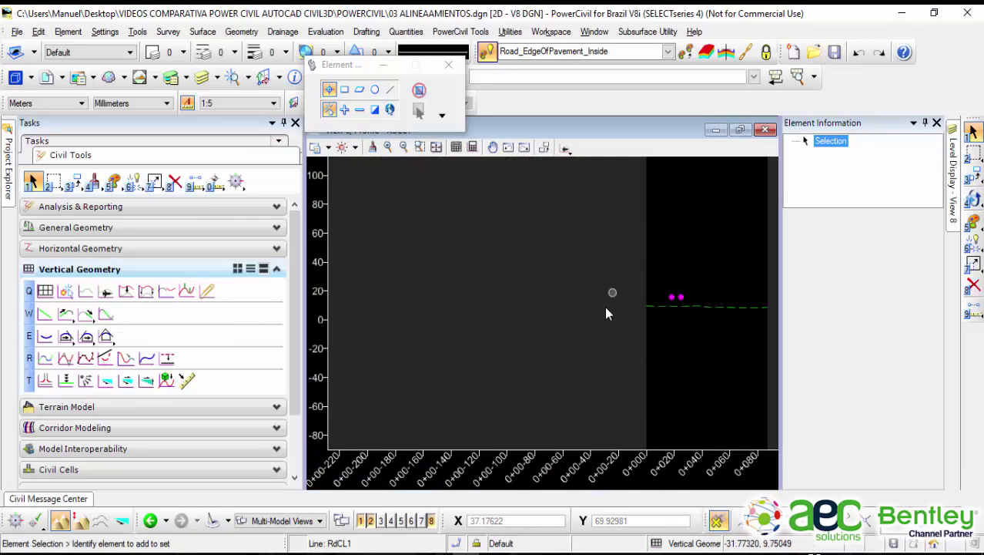
scroll(670, 225, "down", 2)
middle_click(670, 228)
middle_click(669, 228)
scroll(537, 328, "down", 2)
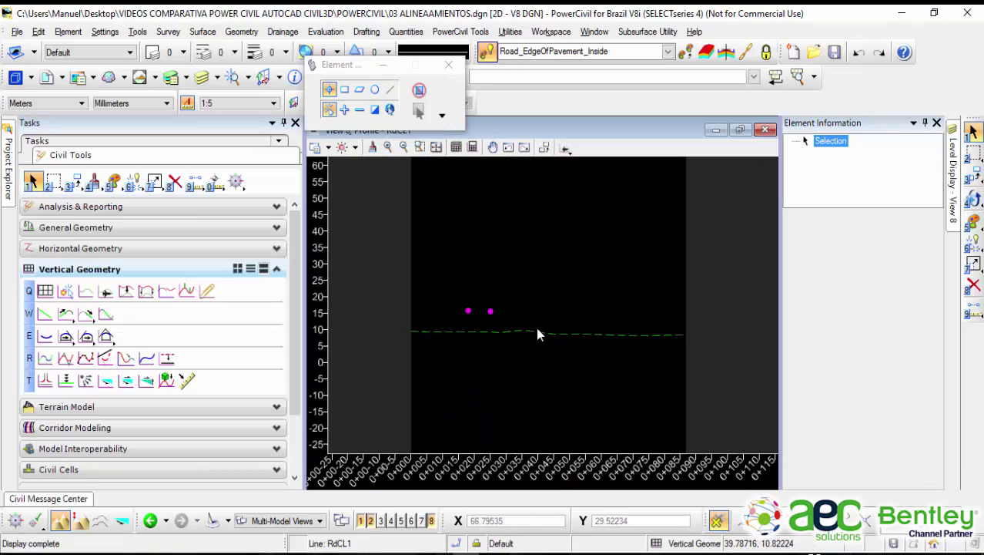
scroll(467, 337, "up", 1)
scroll(524, 304, "up", 1)
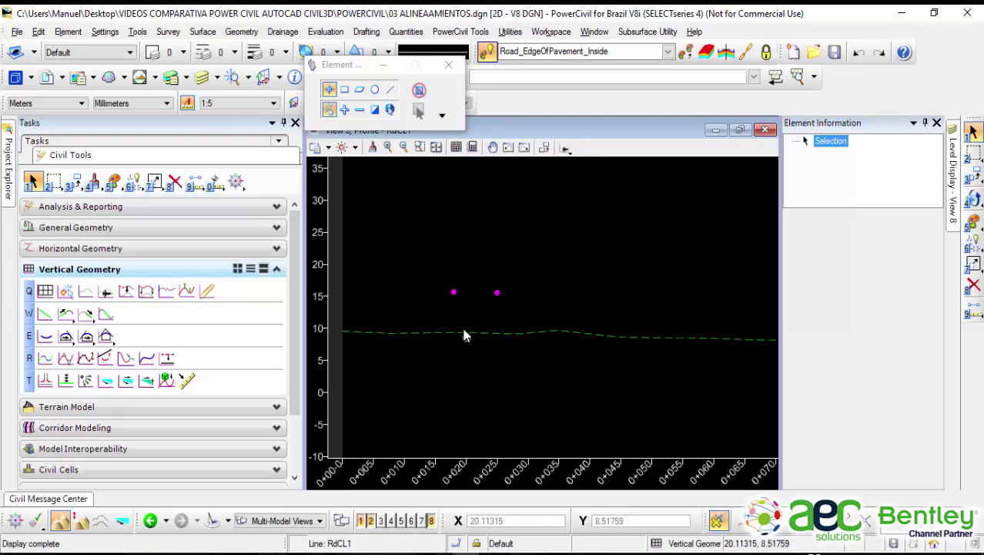
mouse_move(453, 294)
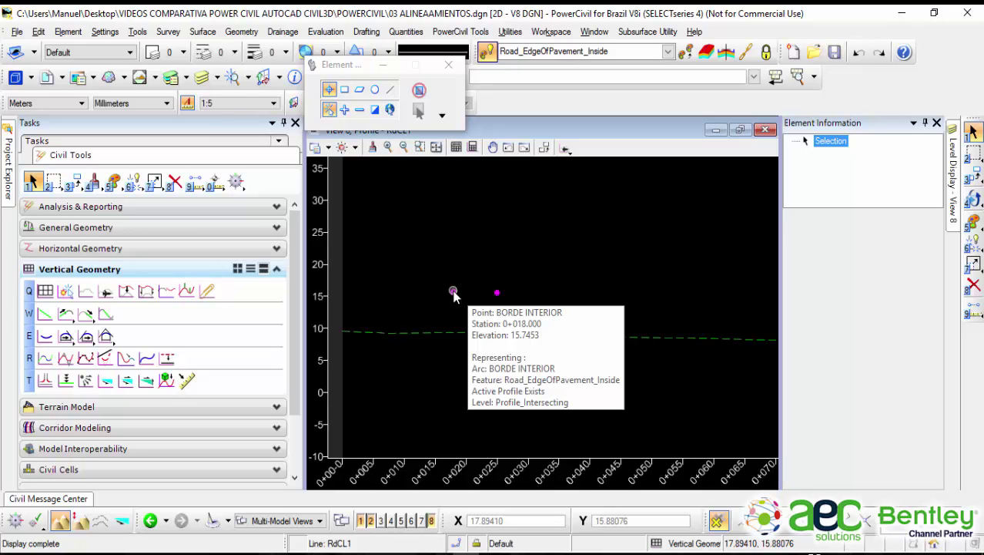
Step: Restore the profile window beside the plan, identify the outer edge RdEOPO there, and inspect its intersection point in the profile
double_click(594, 132)
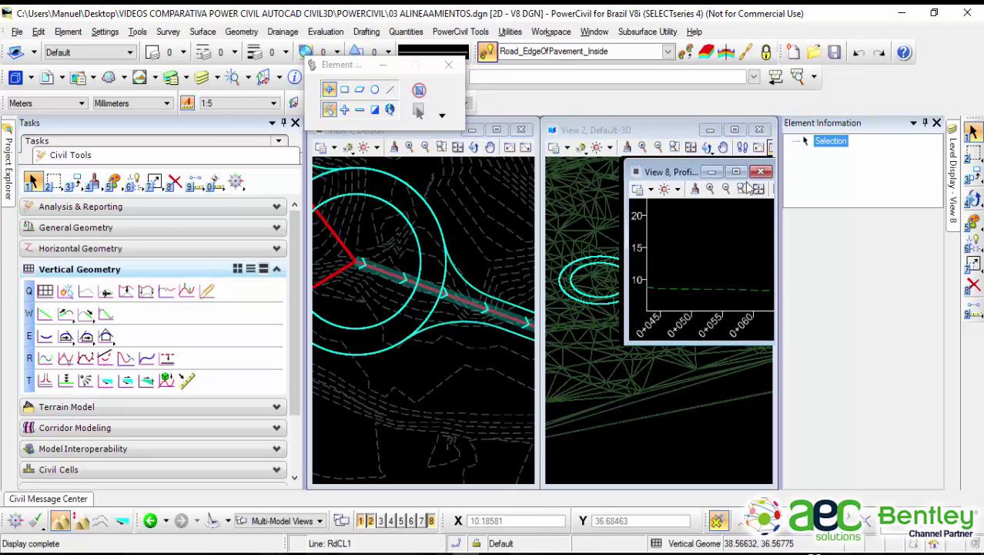
left_click_drag(700, 171, 656, 208)
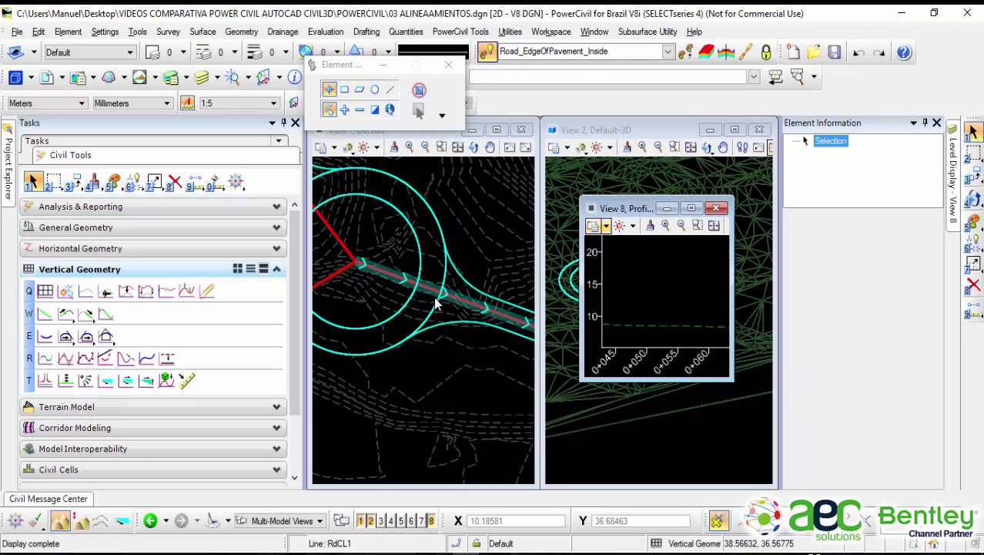
left_click(471, 249)
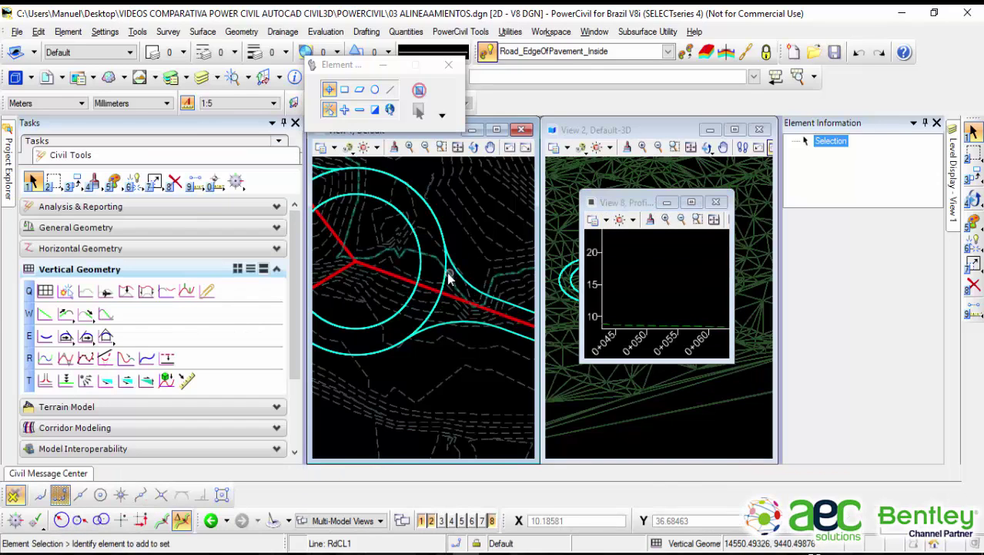
left_click(434, 312)
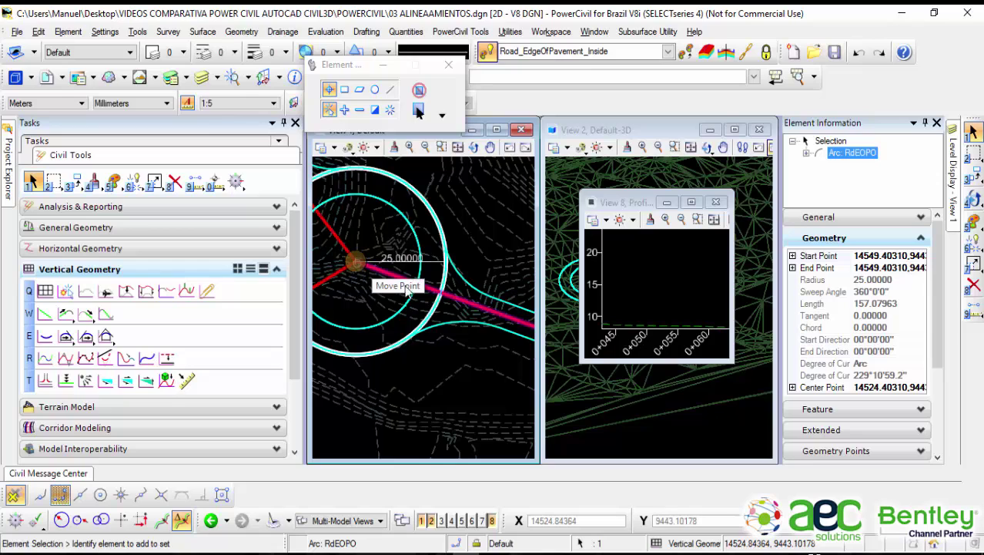
scroll(640, 285, "down", 3)
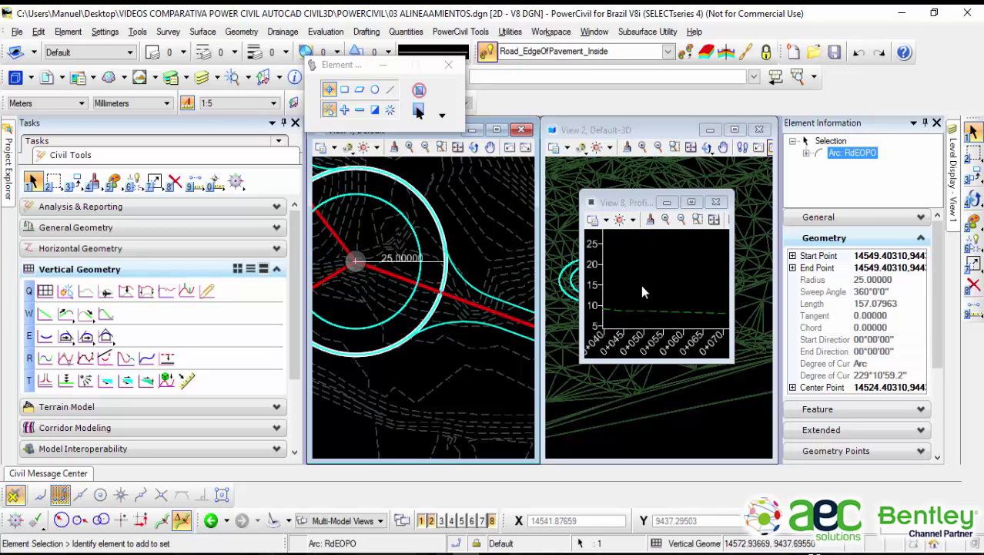
middle_click_drag(641, 284, 692, 279)
scroll(628, 292, "up", 1)
left_click(633, 296)
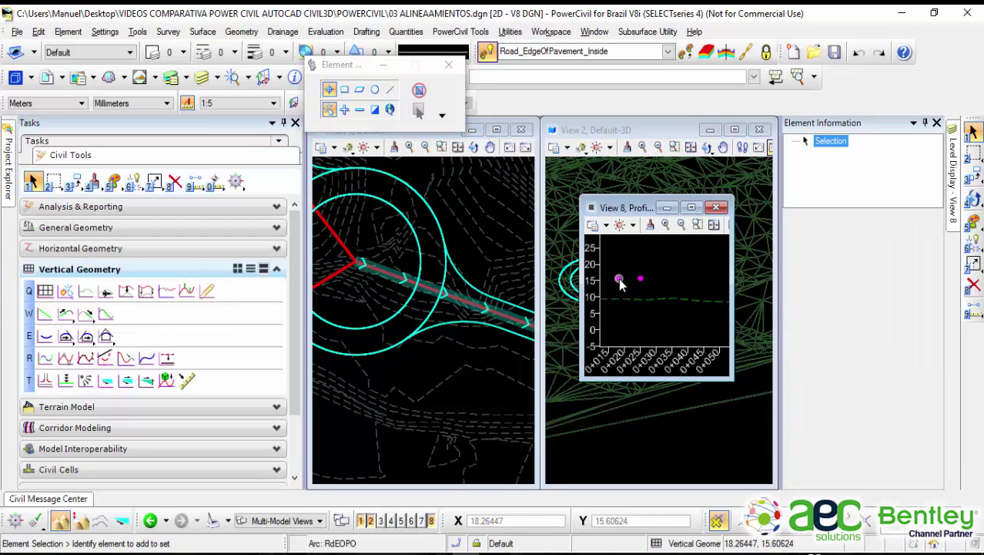
mouse_move(641, 279)
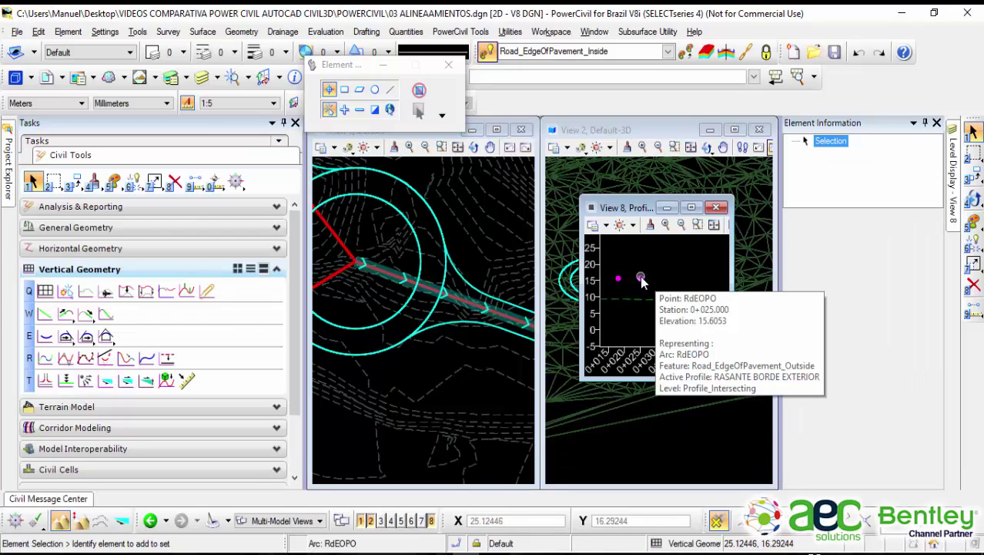
Step: Enlarge the RdCL1 profile and draw a profile line from the BORDE INTERIOR point to the RdEOPO point using the Linear\Geom_Centerline template
left_click(691, 208)
scroll(597, 265, "up", 4)
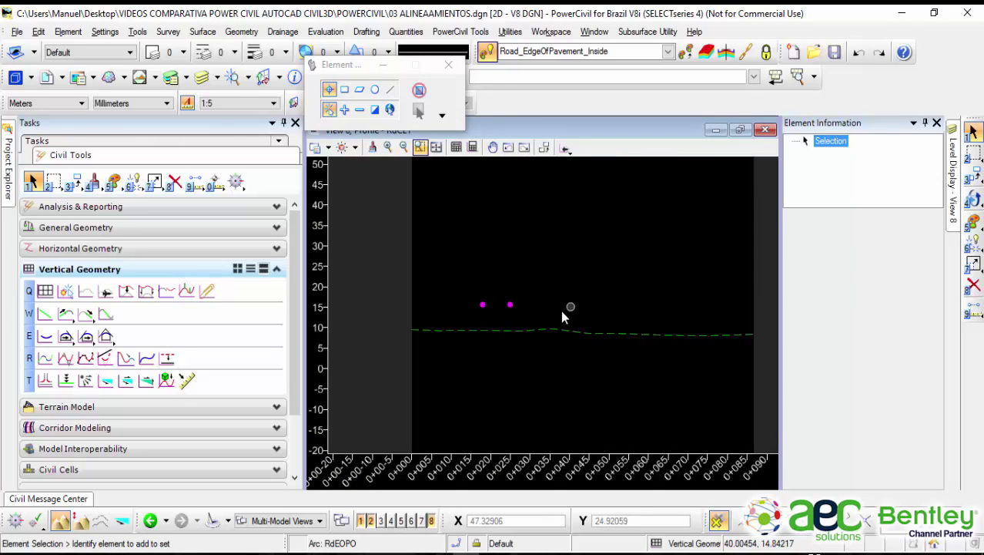
scroll(562, 306, "up", 1)
scroll(562, 306, "down", 1)
scroll(560, 307, "up", 1)
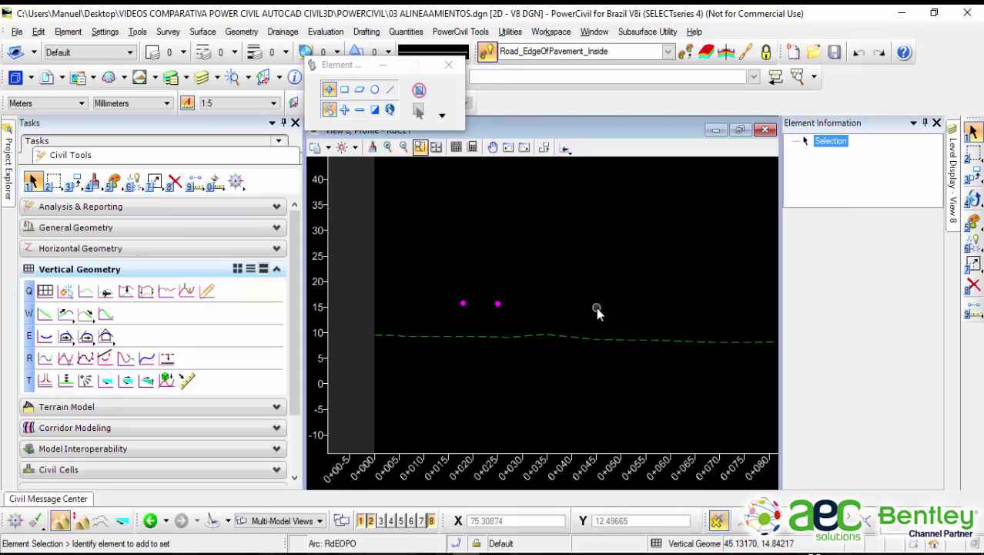
middle_click_drag(596, 307, 624, 292)
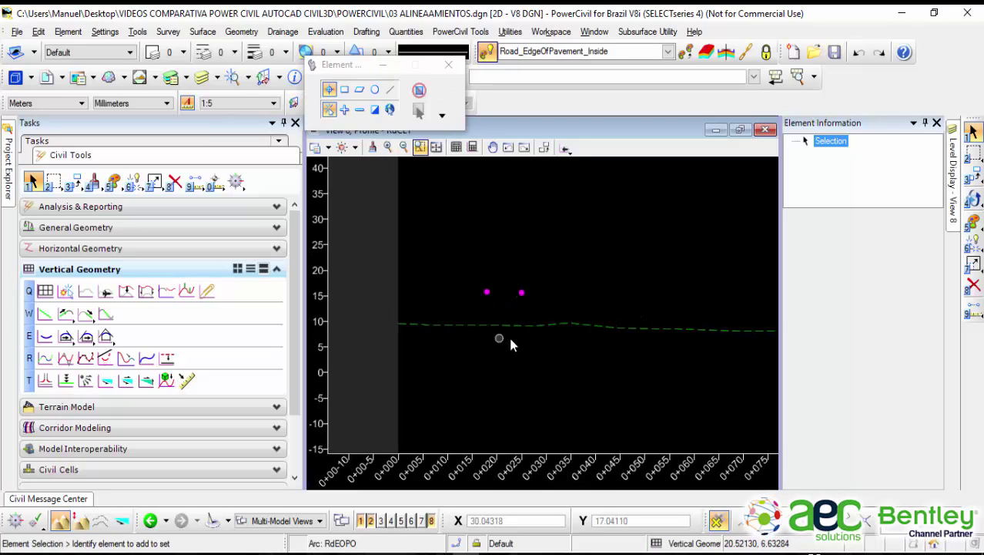
left_click(45, 315)
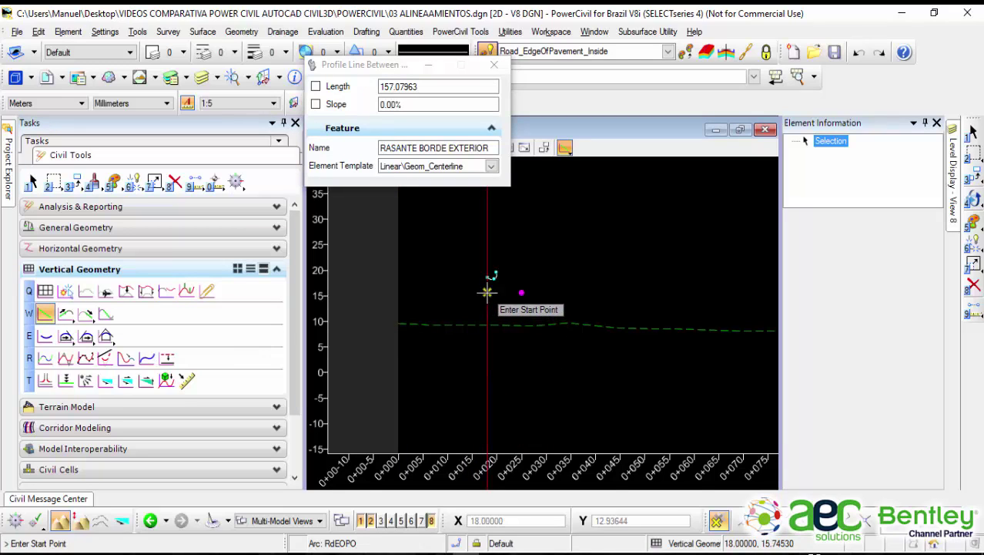
mouse_move(487, 292)
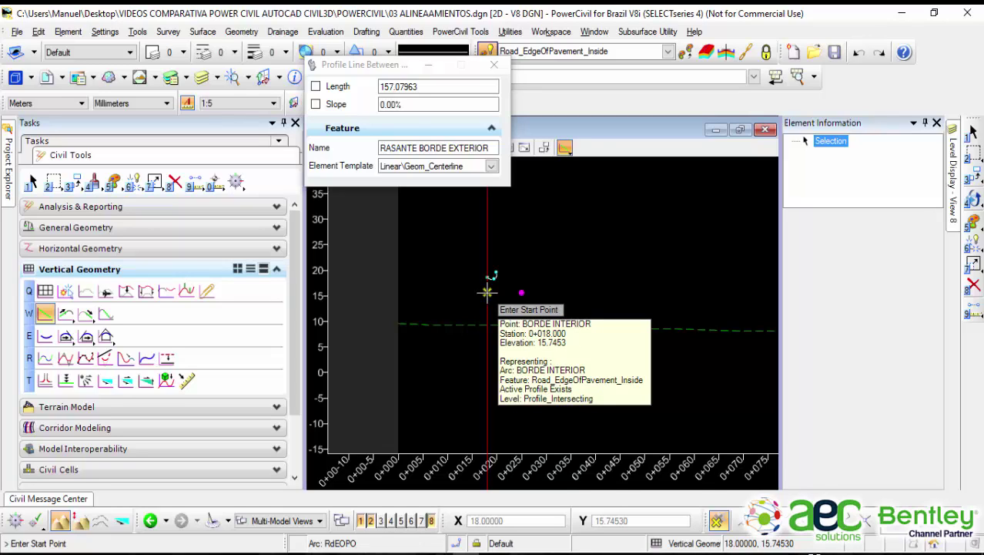
left_click(486, 292)
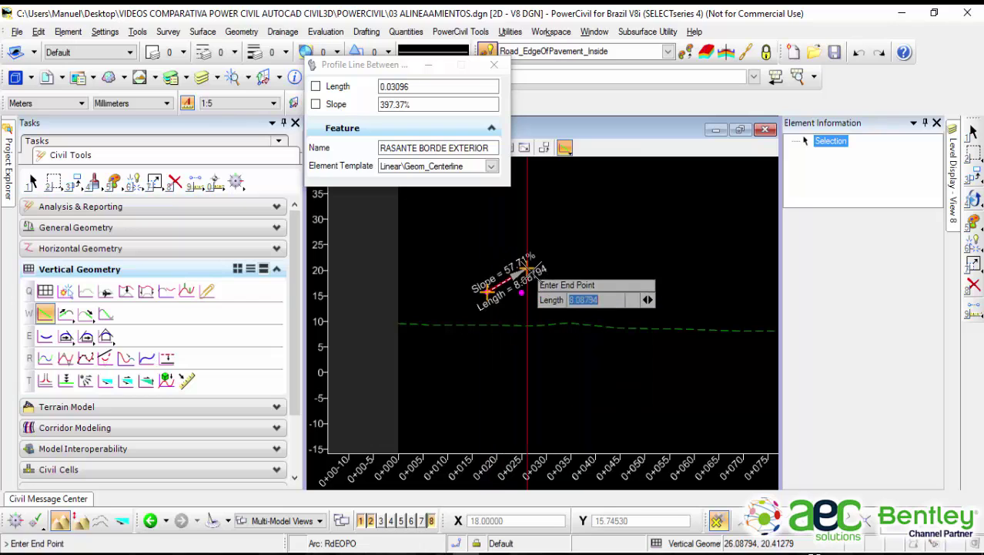
scroll(511, 307, "up", 4)
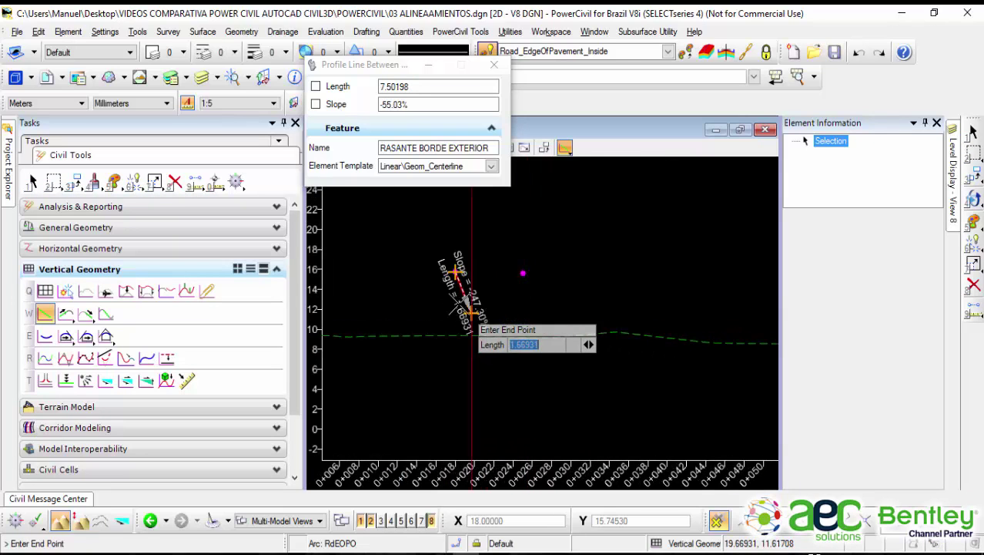
scroll(517, 271, "up", 2)
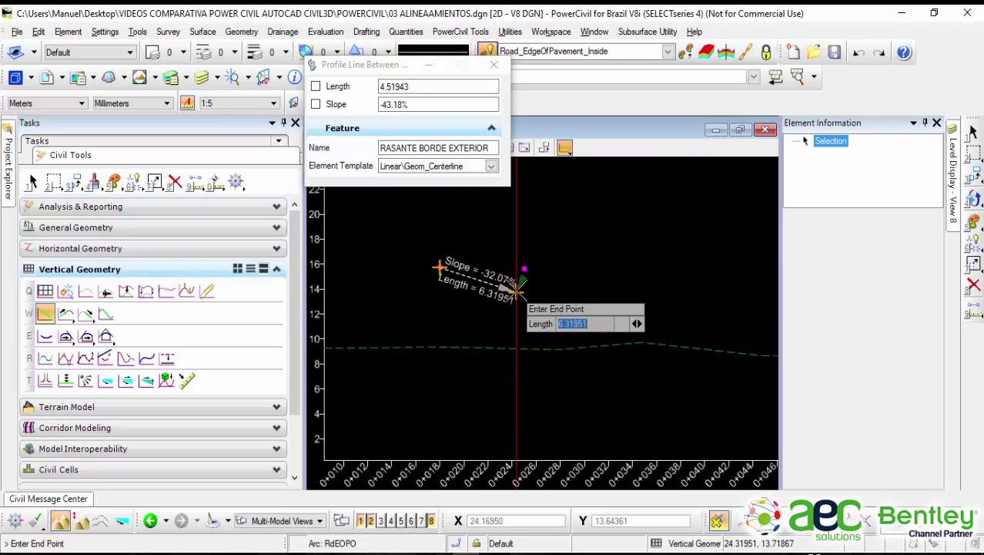
scroll(524, 263, "up", 2)
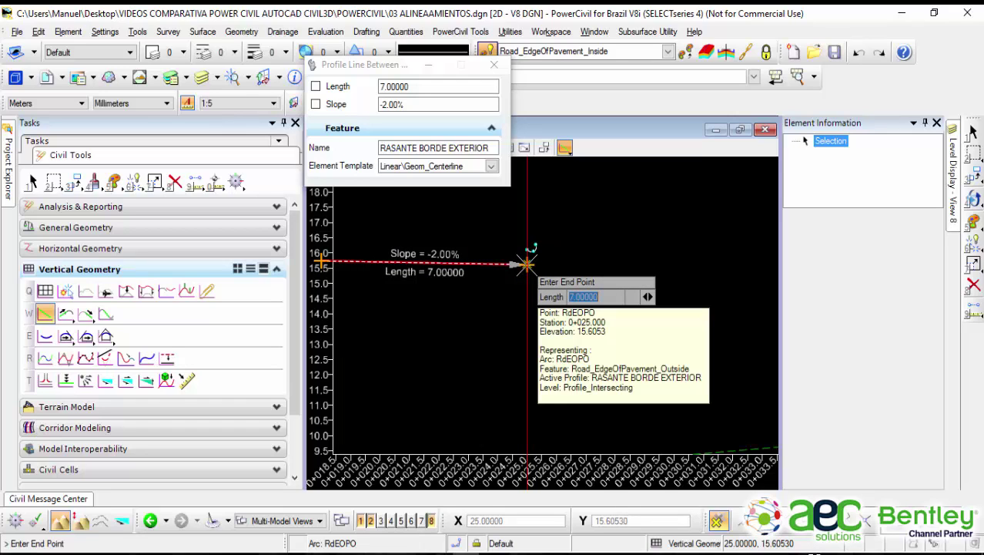
left_click(526, 264)
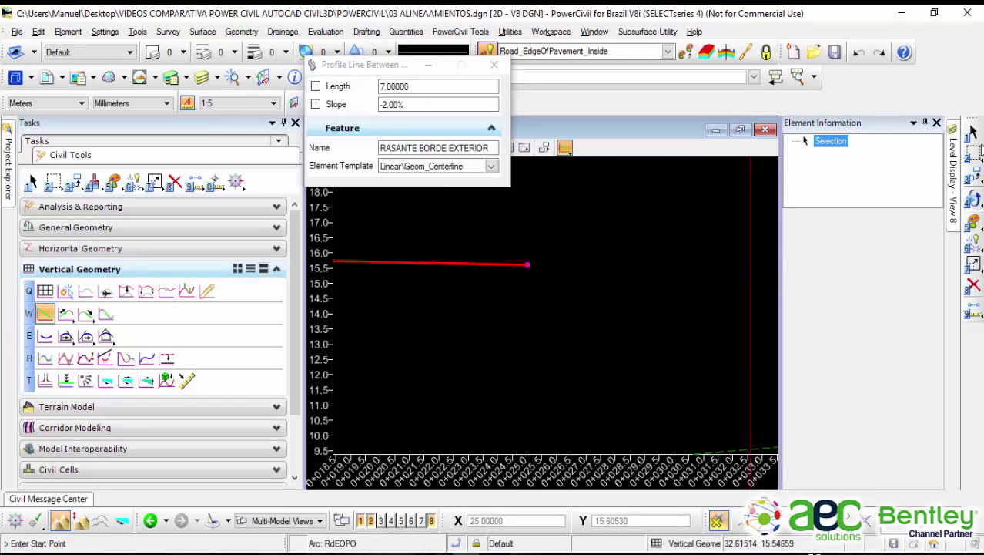
Step: Inspect the geometry and end points of the RASANTE BORDE EXTERIOR profile line between the roundabout's two edge points
left_click(974, 133)
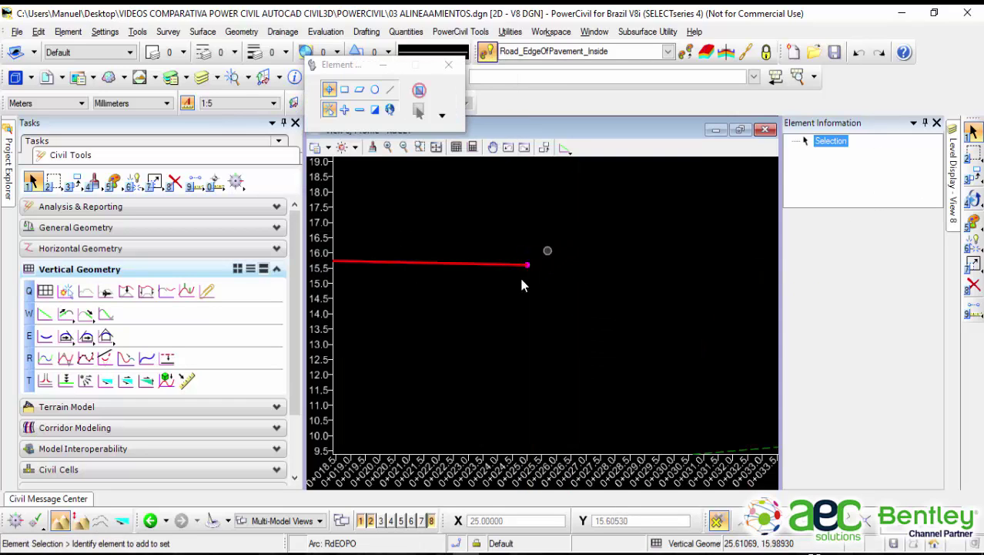
left_click(478, 264)
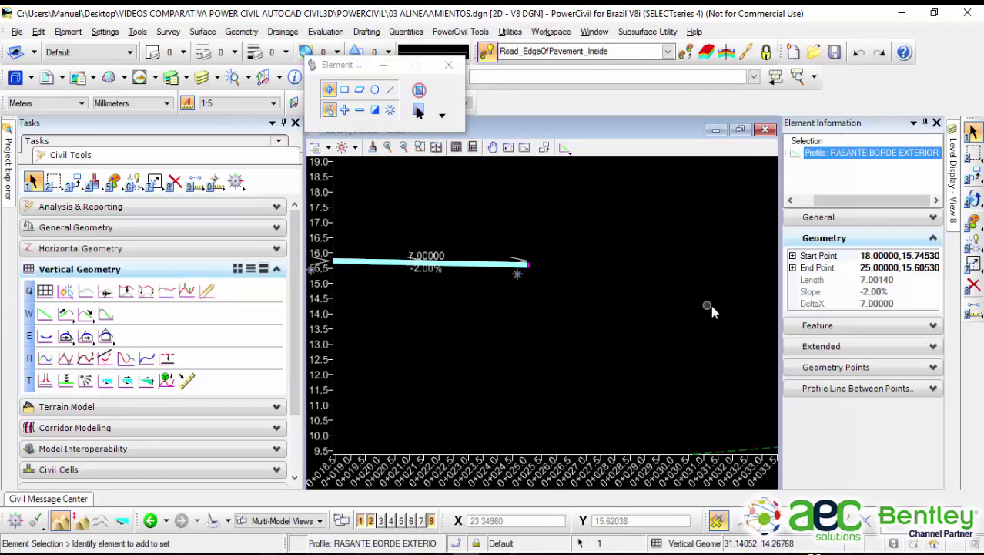
left_click(878, 368)
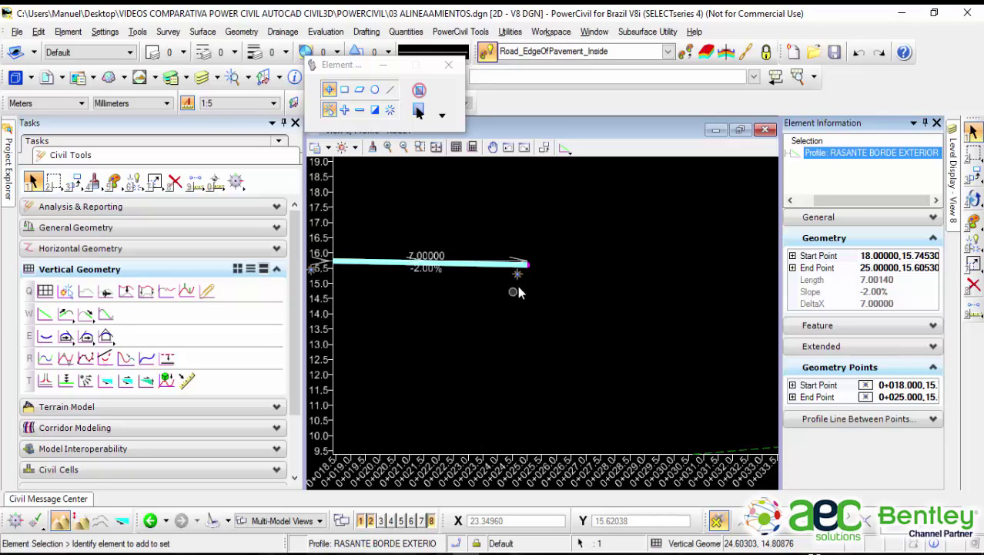
mouse_move(519, 275)
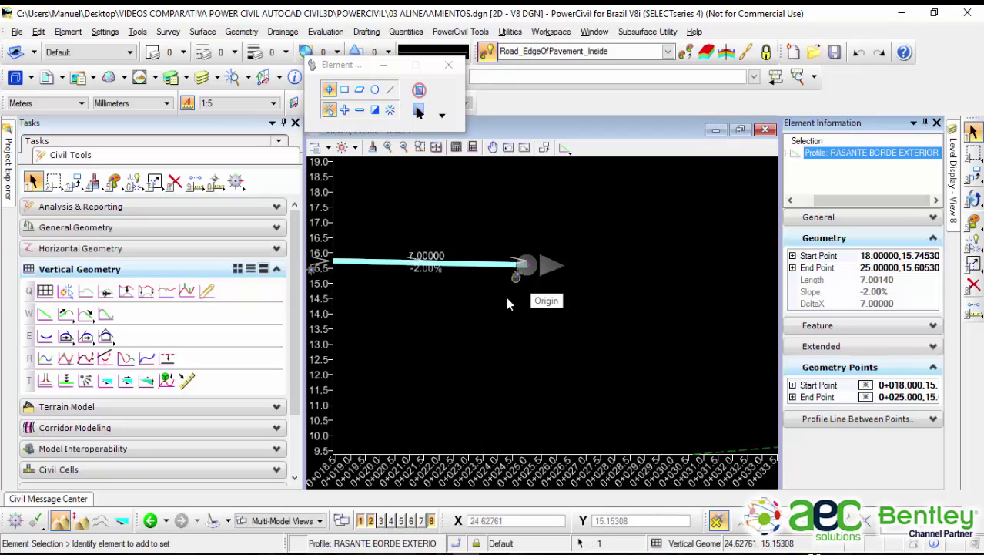
left_click(488, 327)
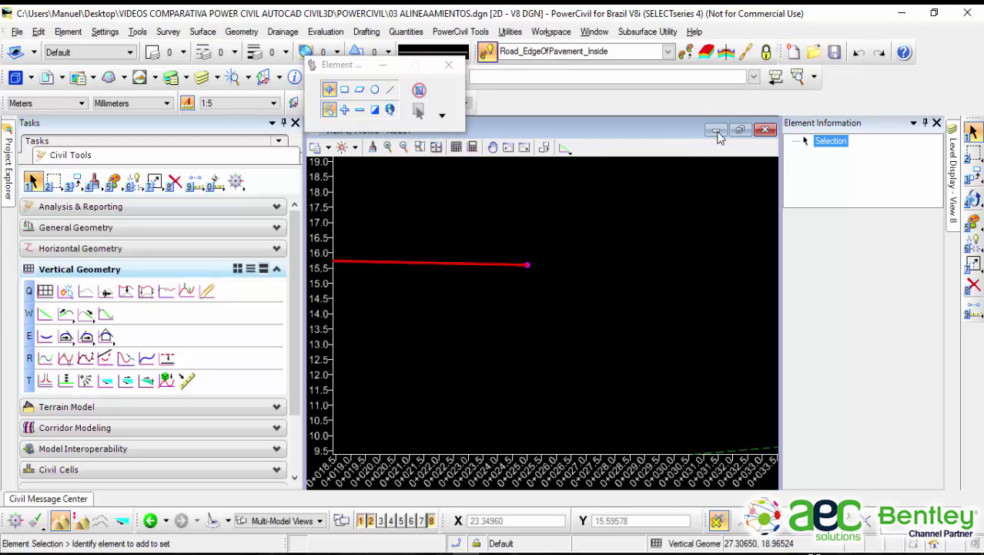
Step: Restore the profile window beside the plan and set the radius of the roundabout's outer edge circle RdEOPO to 20 m
left_click(740, 130)
left_click_drag(707, 156, 640, 194)
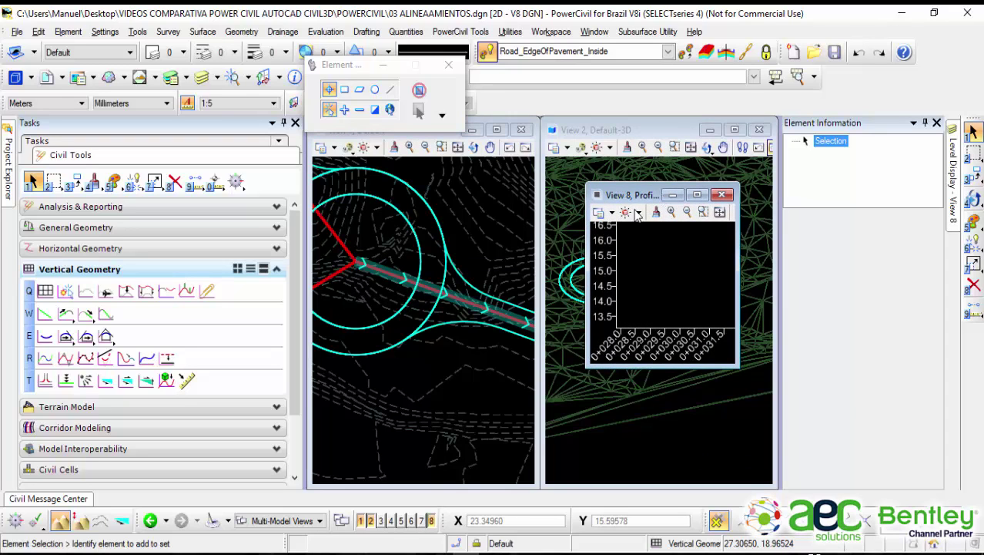
scroll(676, 286, "down", 4)
scroll(674, 291, "down", 2)
middle_click_drag(659, 295, 725, 294)
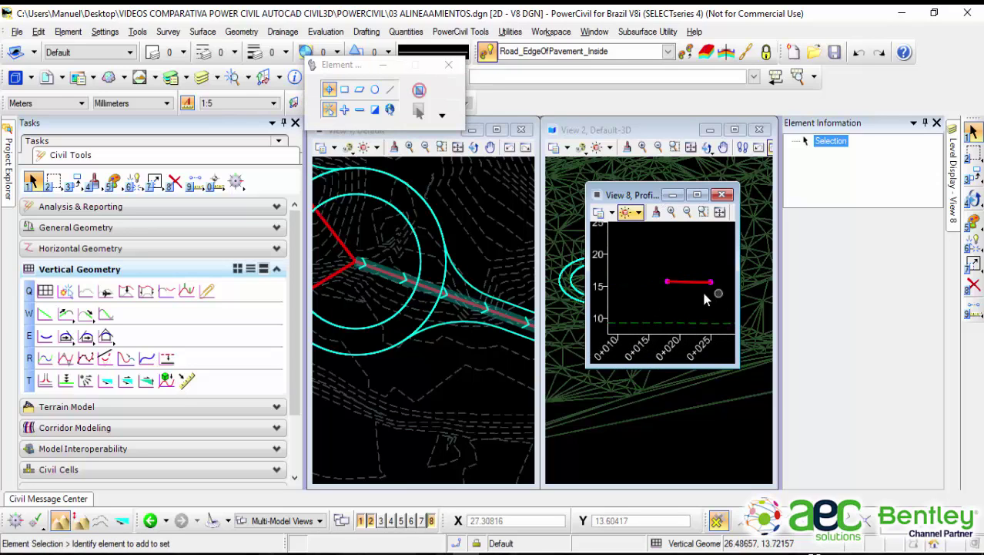
left_click(425, 359)
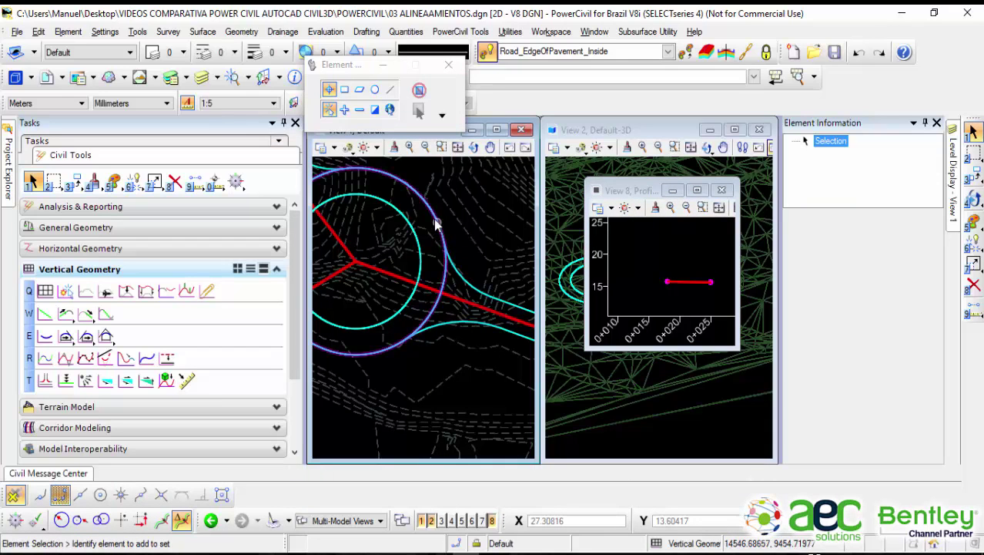
left_click(436, 223)
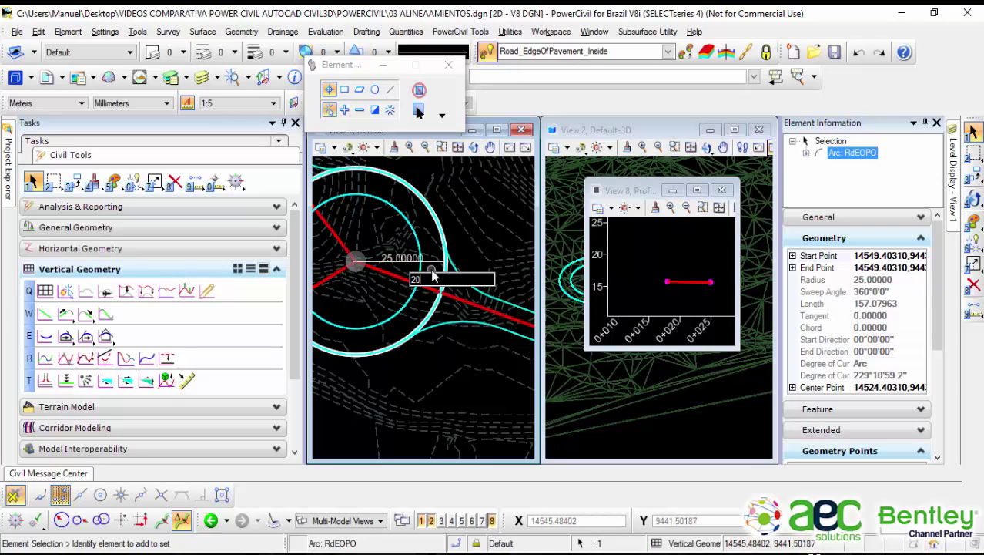
key("Return")
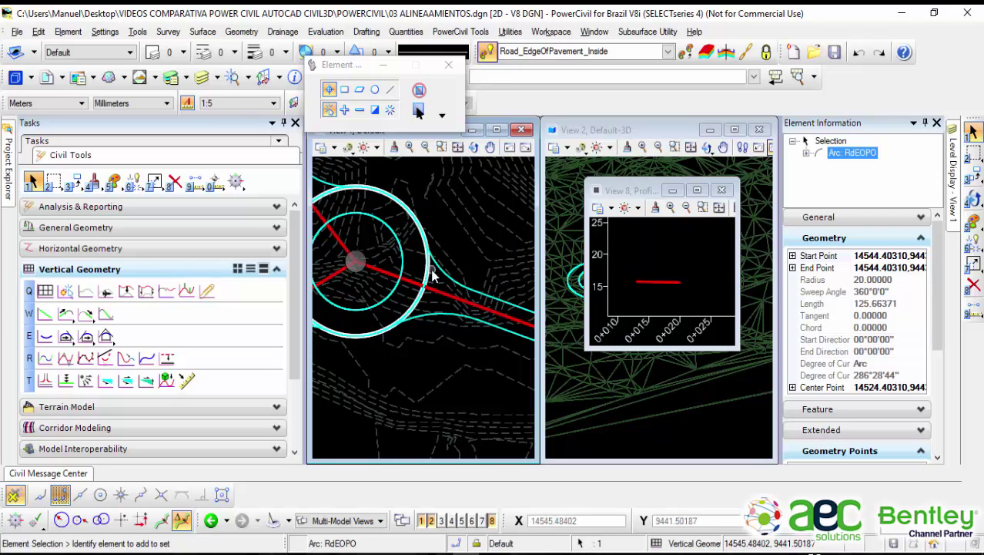
Step: Enlarge the RdCL1 profile view and examine how the RASANTE BORDE EXTERIOR line follows the changed roundabout radius
left_click(696, 191)
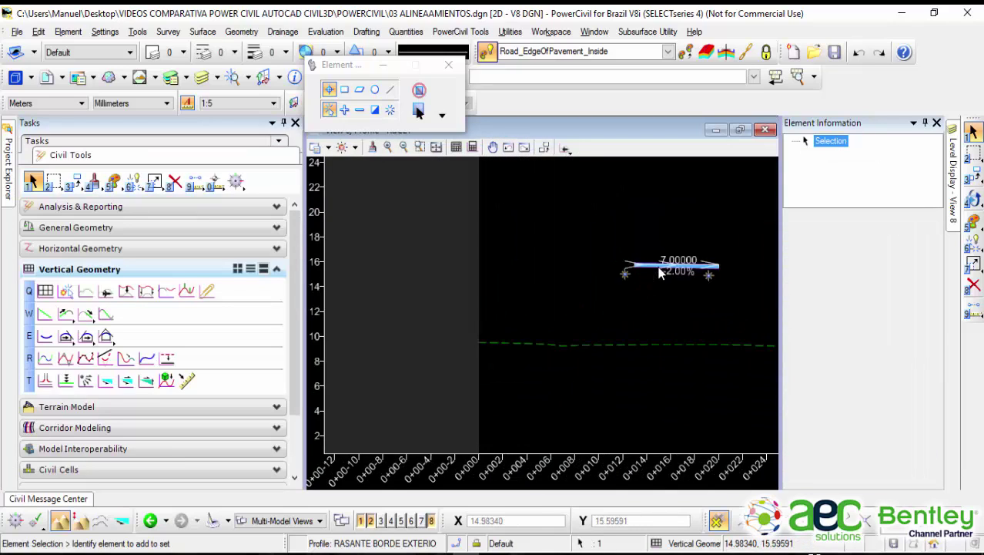
left_click(660, 266)
scroll(643, 281, "up", 2)
middle_click_drag(644, 275, 597, 295)
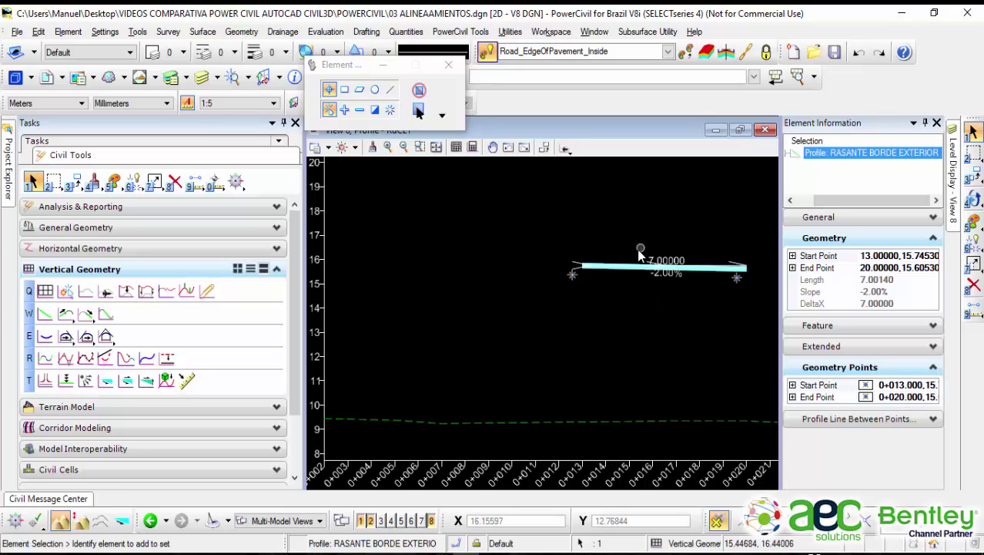
scroll(655, 260, "up", 4)
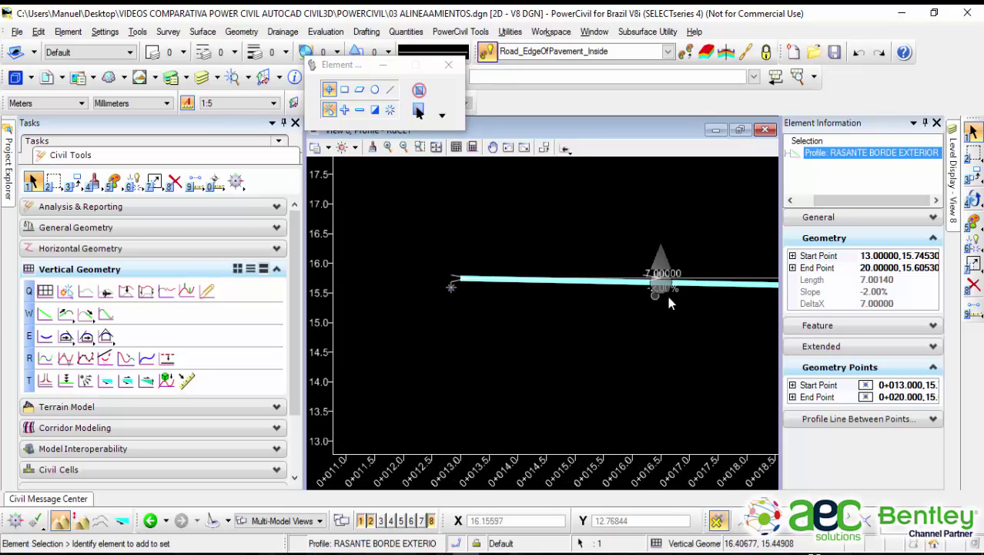
left_click(664, 335)
scroll(664, 335, "down", 2)
scroll(664, 335, "down", 2)
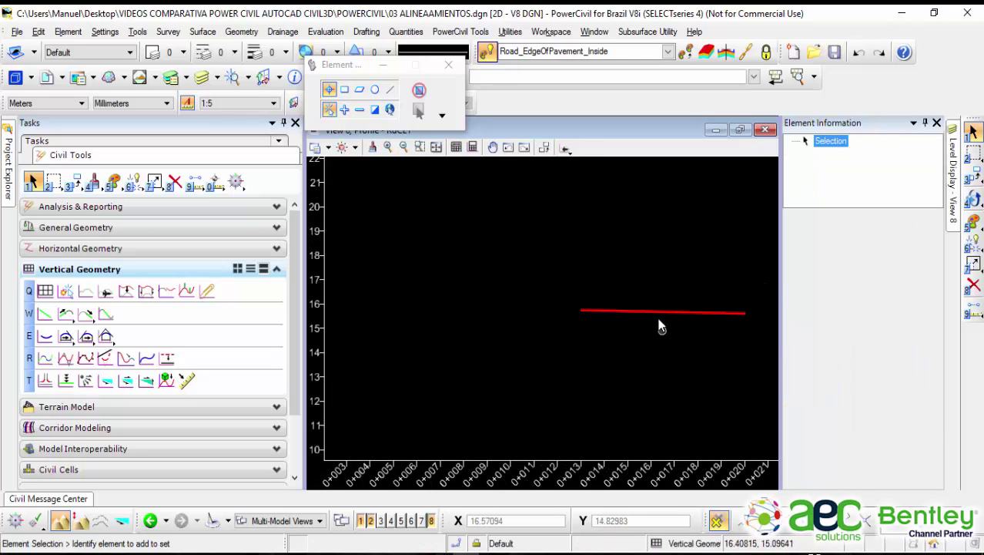
scroll(619, 323, "down", 3)
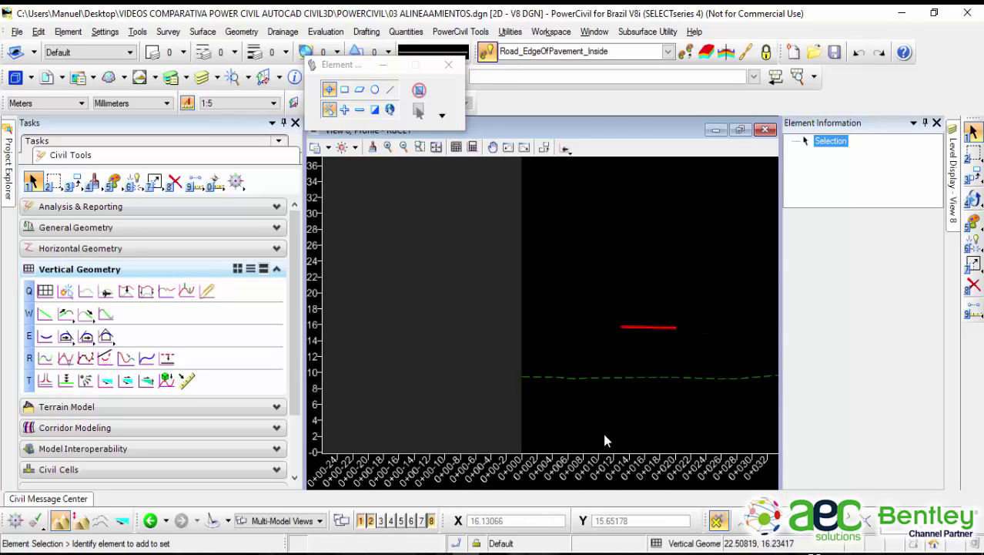
Step: Inspect the station and elevation at the start point of the RASANTE BORDE EXTERIOR line
scroll(640, 344, "up", 2)
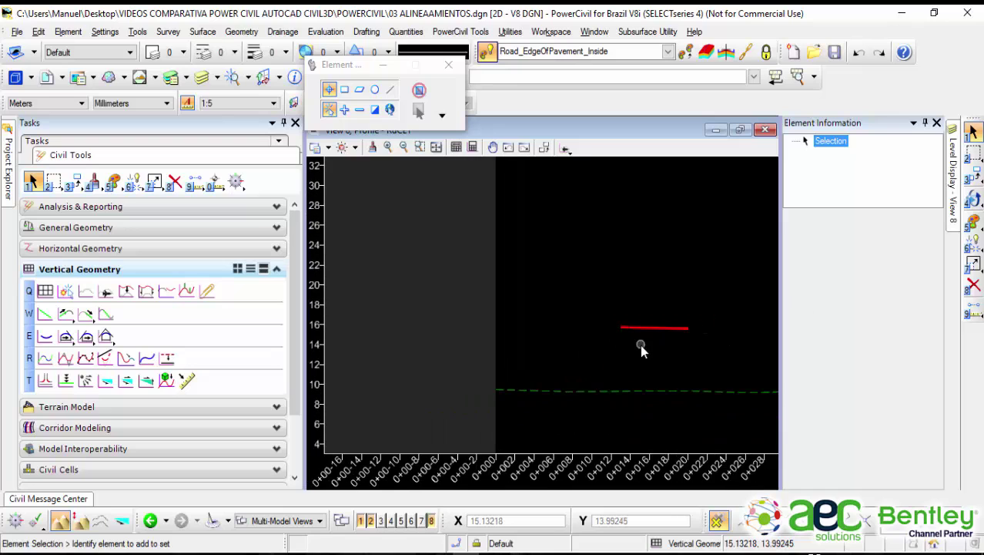
scroll(640, 344, "down", 2)
middle_click_drag(654, 317, 643, 247)
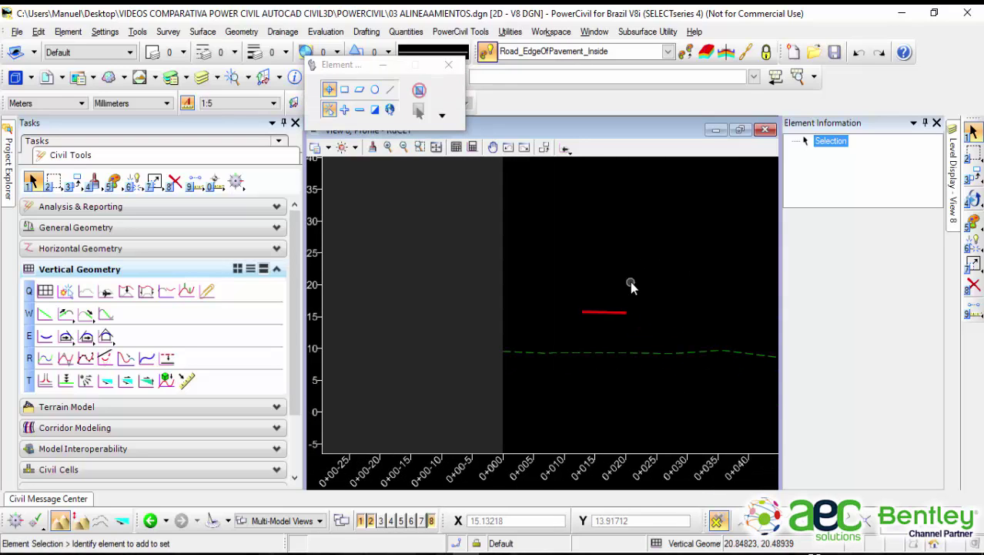
scroll(630, 281, "up", 1)
left_click(603, 324)
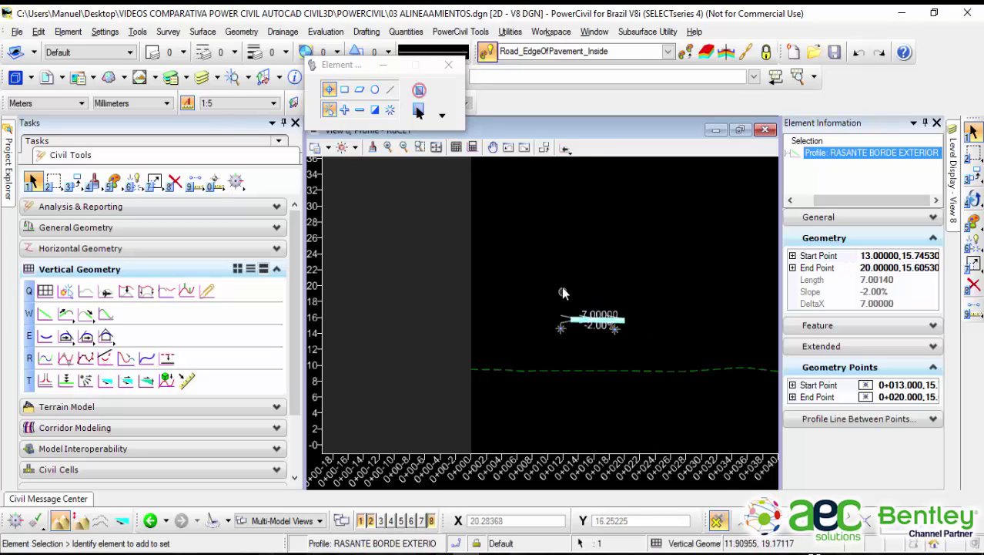
scroll(576, 286, "up", 2)
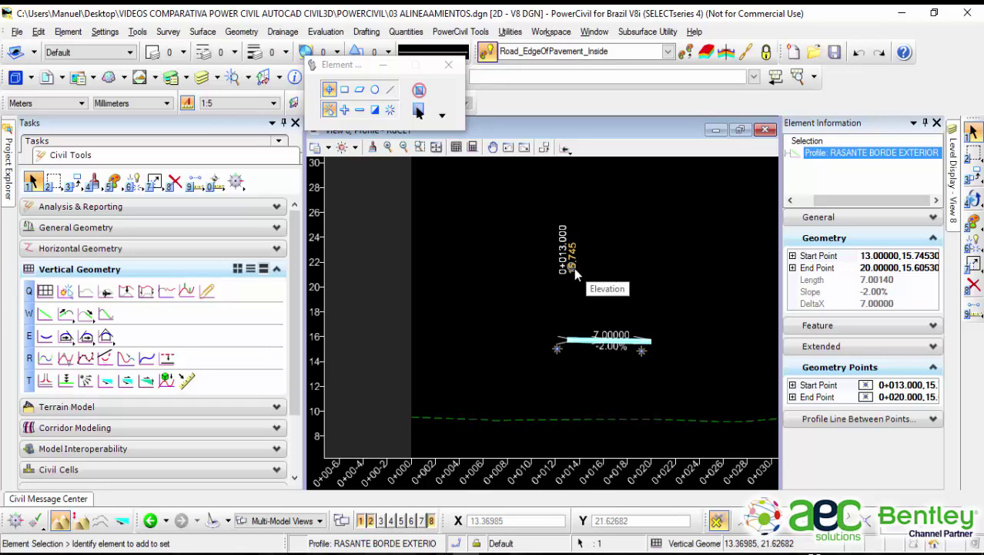
left_click(624, 258)
Step: Review the RASANTE BORDE EXTERIOR line against the full terrain profile and examine its outer end point
scroll(661, 265, "down", 1)
middle_click_drag(662, 263, 565, 229)
scroll(588, 250, "down", 3)
scroll(594, 245, "up", 2)
scroll(610, 275, "down", 3)
scroll(598, 251, "up", 1)
scroll(598, 250, "down", 2)
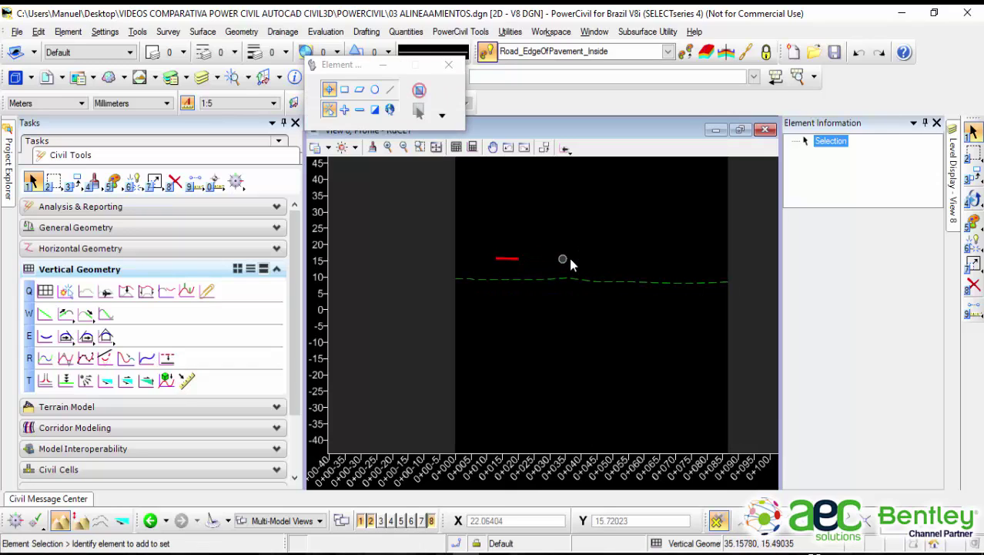
scroll(512, 258, "up", 1)
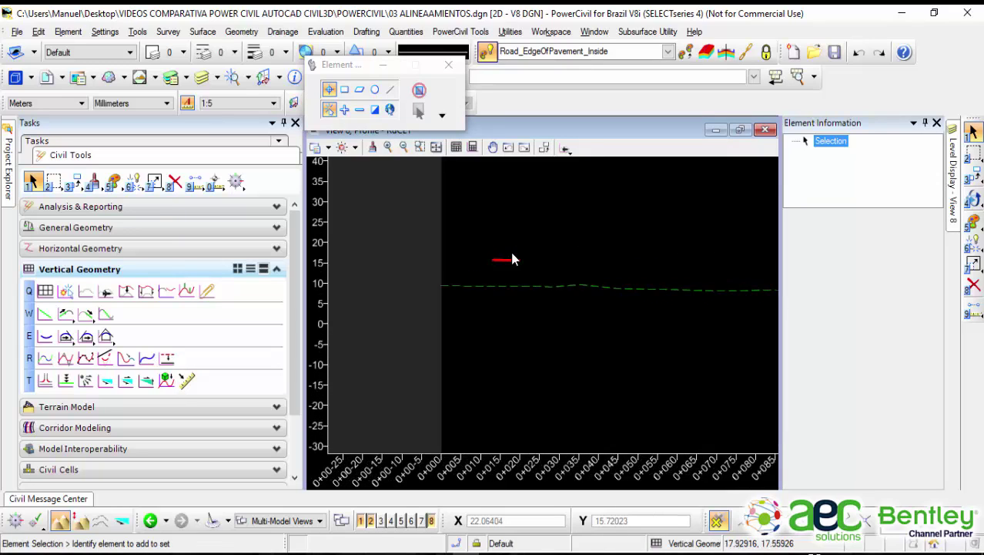
left_click(512, 264)
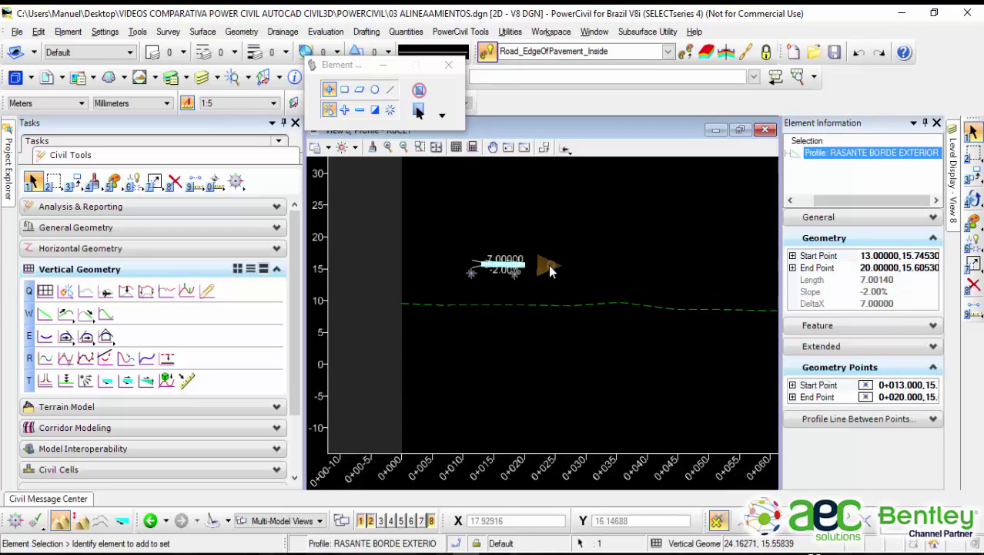
scroll(525, 285, "up", 1)
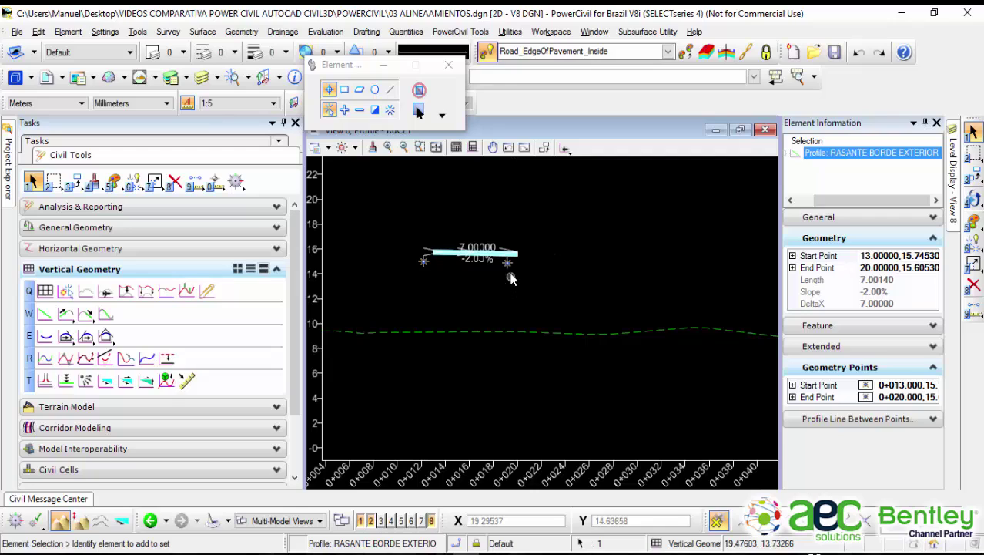
left_click(512, 292)
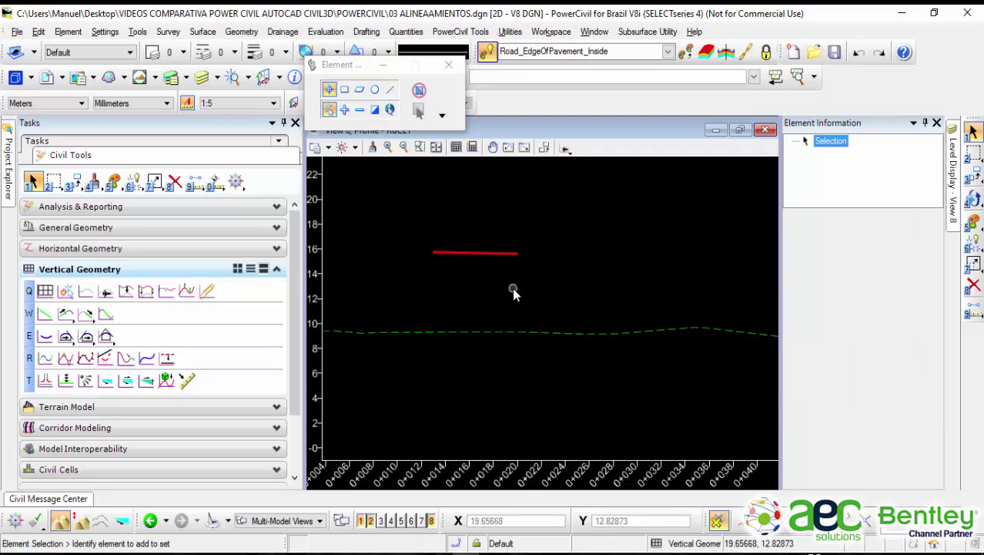
Step: Draw a profile line between points from the outer end of RASANTE BORDE EXTERIOR to the end of RdCL1 at a -2% slope
left_click(45, 314)
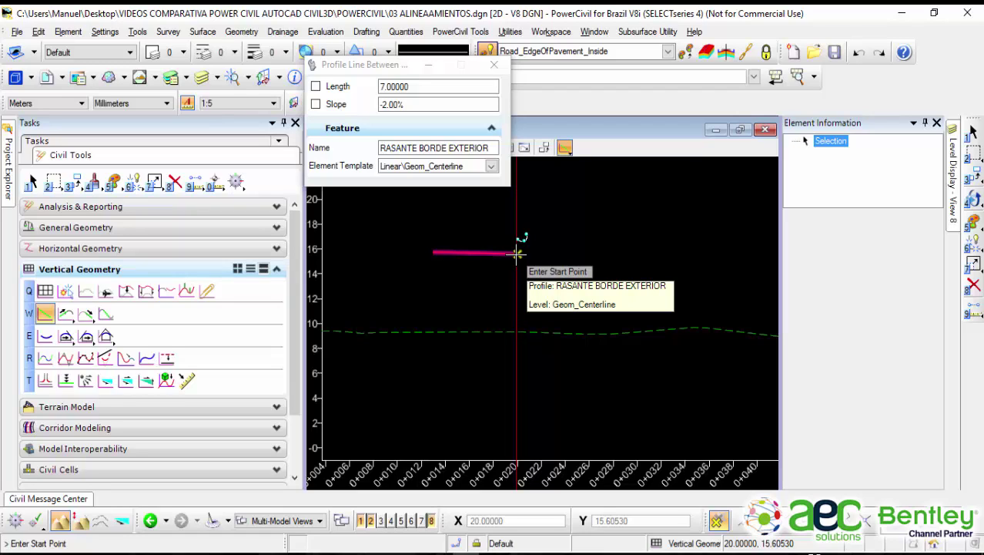
left_click(516, 252)
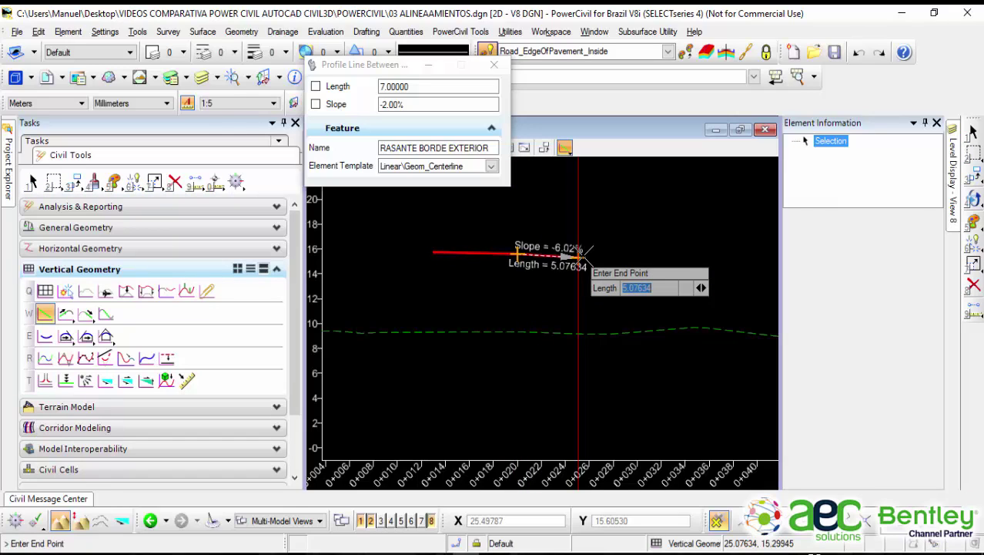
key("Right")
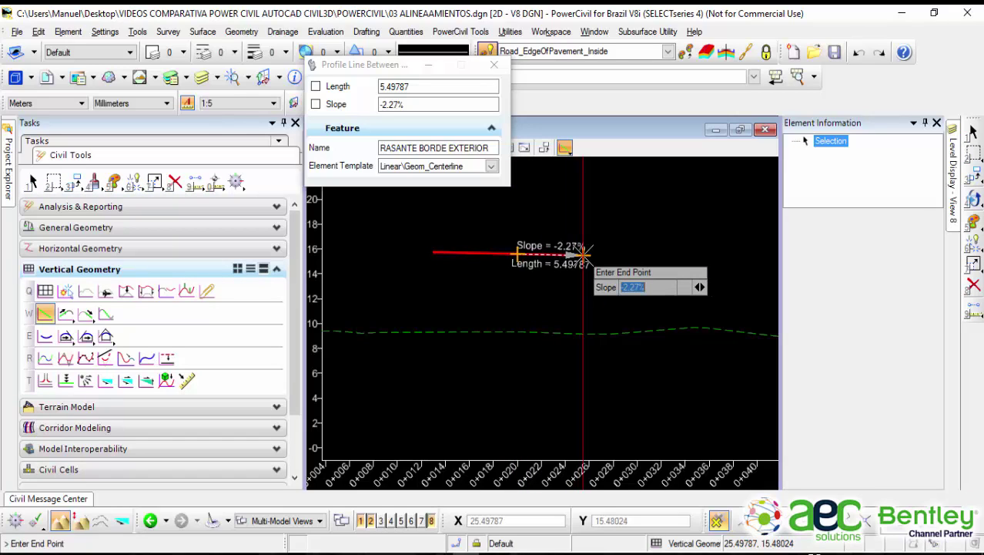
type("-2")
key("Return")
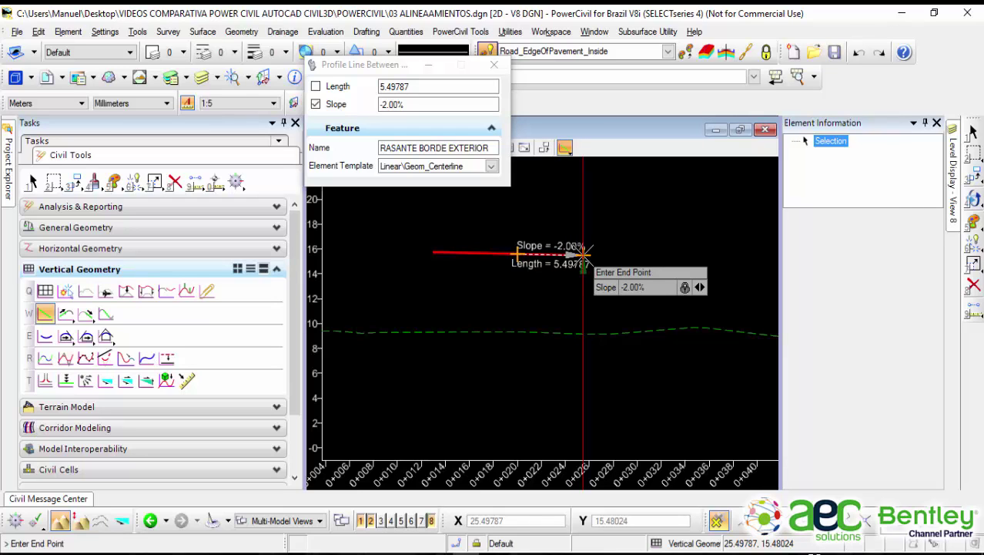
scroll(597, 285, "down", 5)
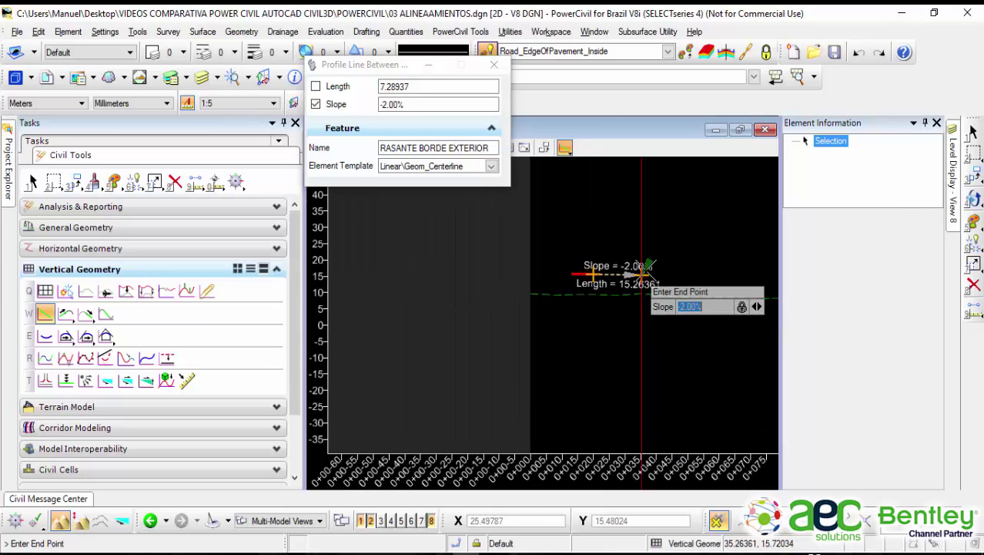
middle_click_drag(641, 275, 526, 270)
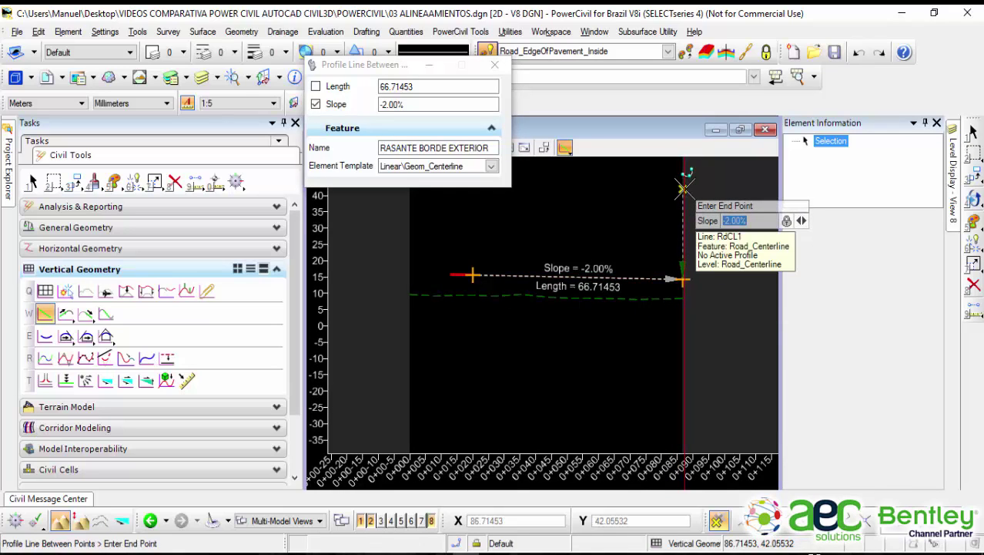
left_click(684, 189)
left_click(972, 132)
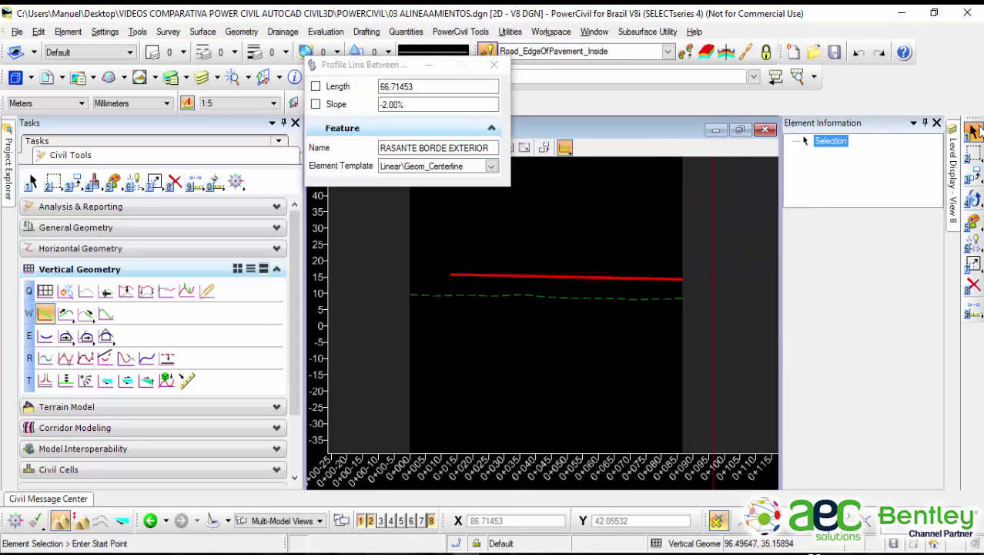
Step: Inspect the new branch profile line's geometry and its junction with the outer edge line
left_click(622, 278)
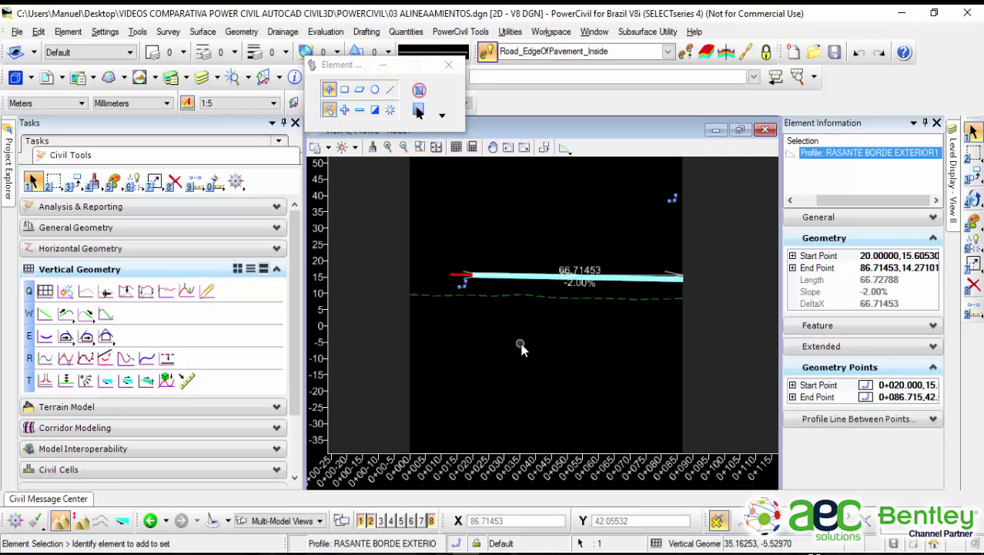
scroll(459, 301, "up", 2)
scroll(483, 277, "up", 1)
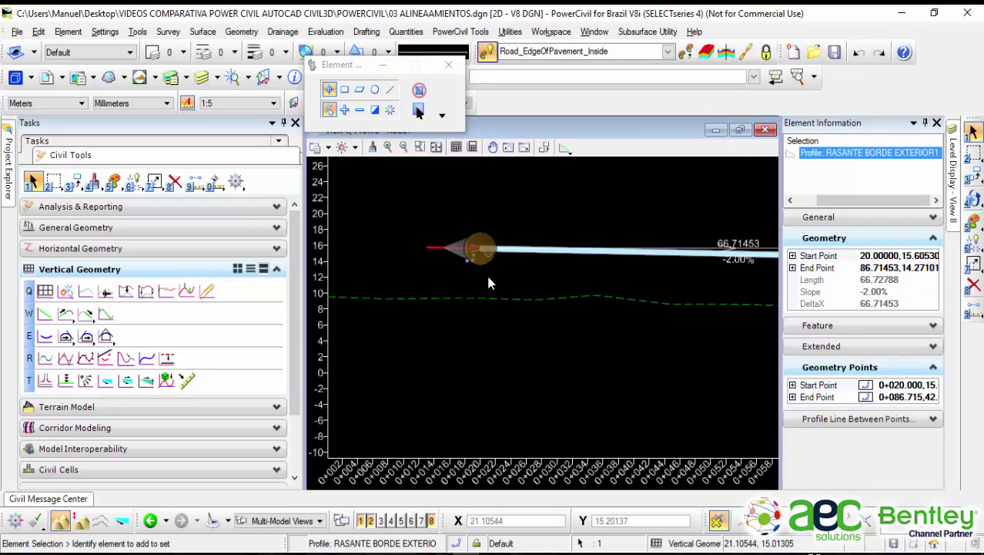
scroll(486, 272, "up", 2)
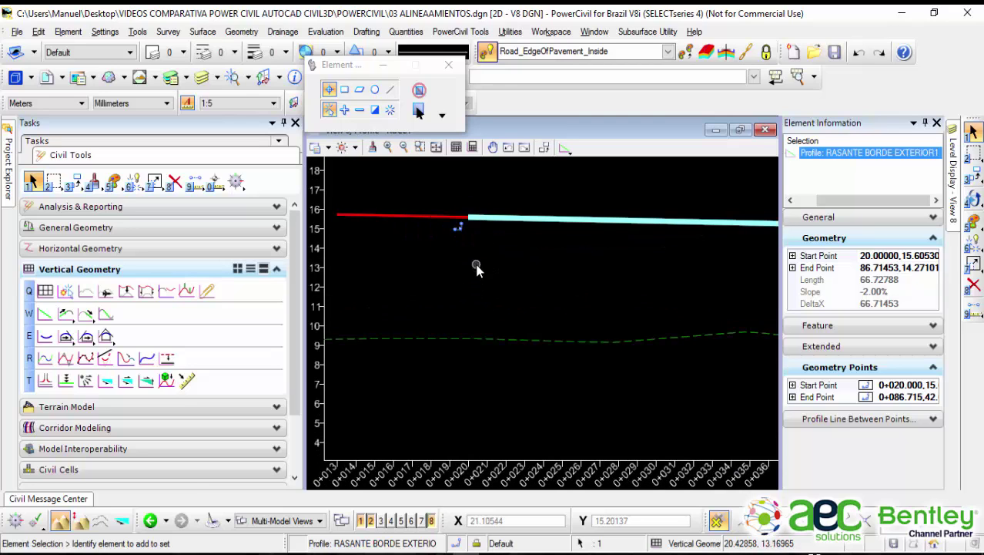
scroll(482, 256, "down", 4)
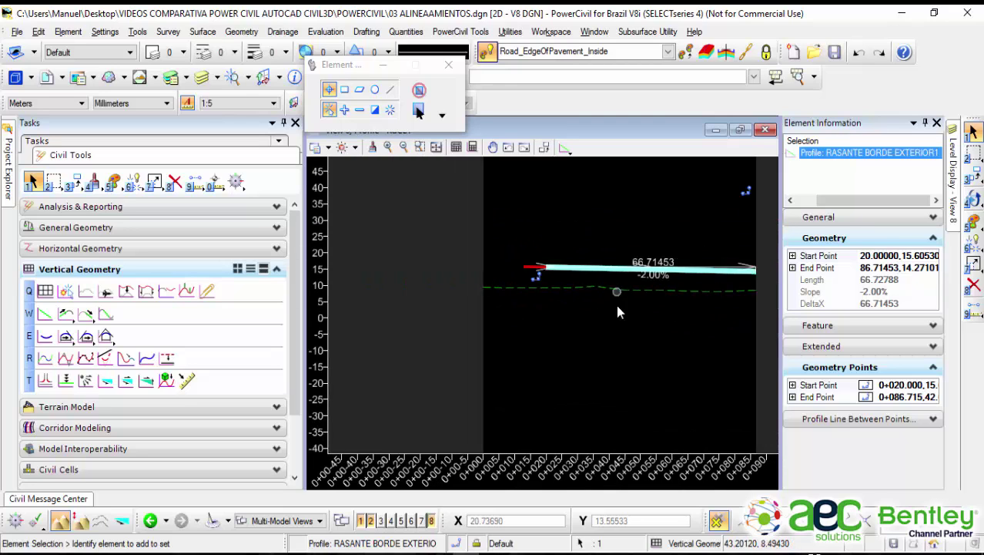
Step: Float the RdCL1 profile view beside the plan view and frame the branch's outer end in both
middle_click_drag(616, 305, 522, 326)
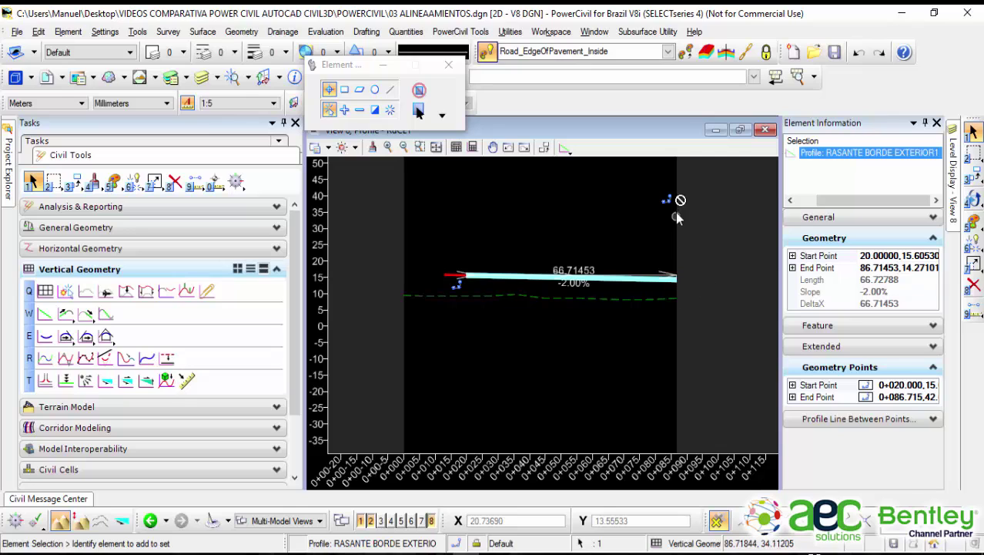
left_click(596, 208)
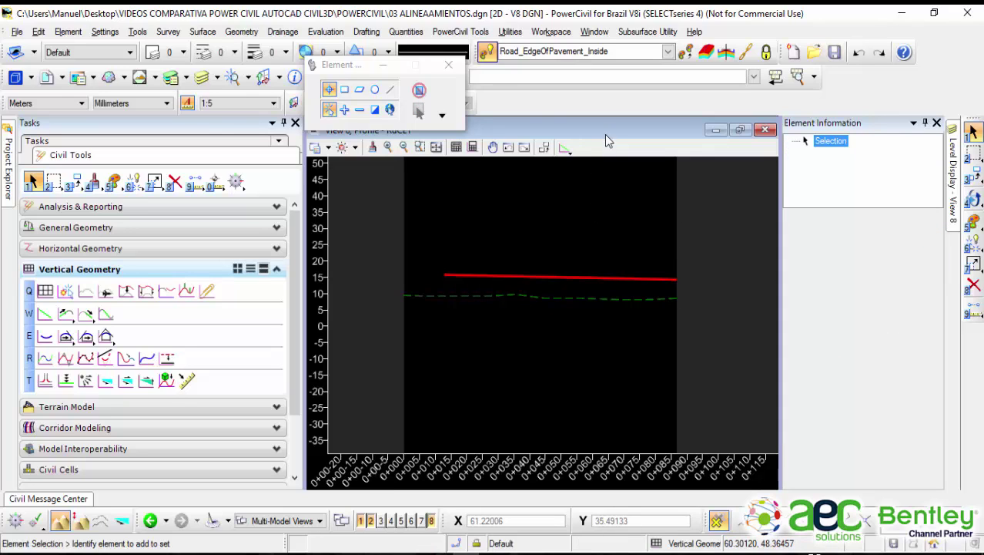
left_click_drag(605, 134, 669, 198)
scroll(522, 293, "down", 4)
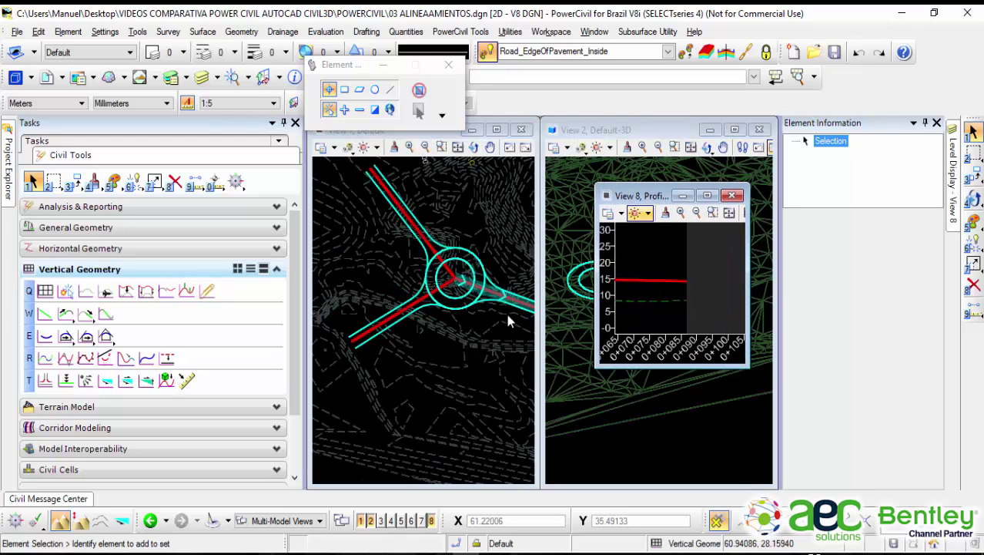
middle_click_drag(502, 312, 405, 315)
scroll(466, 323, "up", 1)
scroll(466, 330, "up", 1)
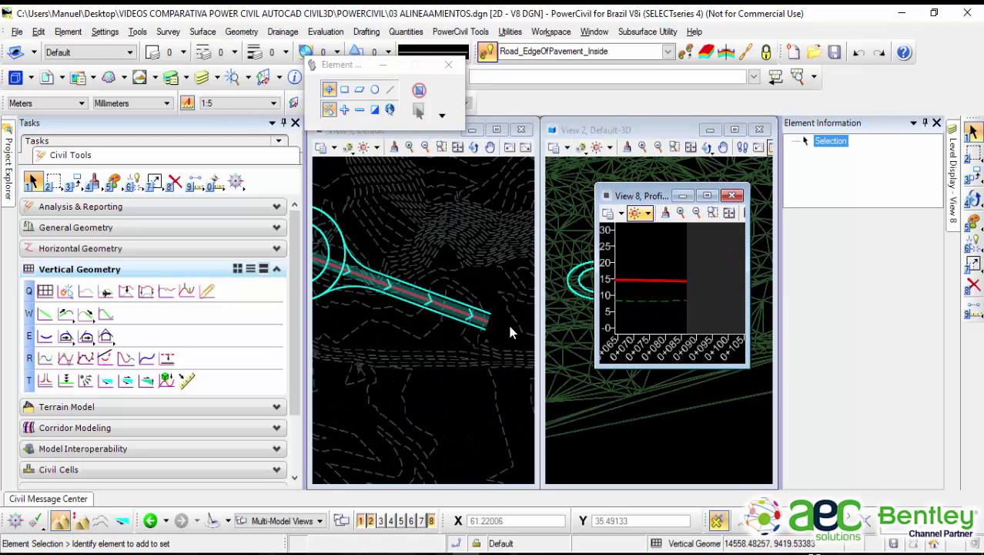
scroll(638, 289, "up", 1)
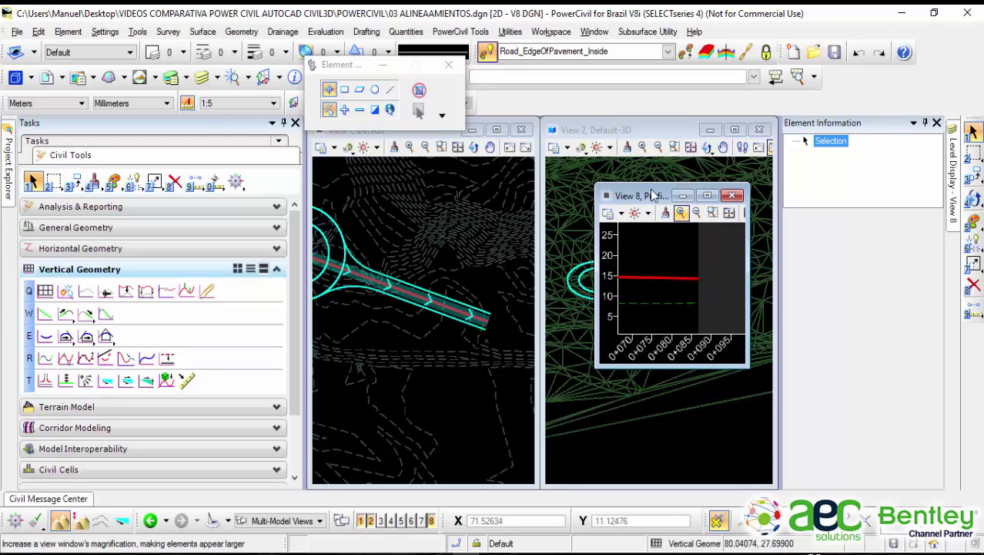
left_click_drag(651, 195, 651, 179)
scroll(655, 286, "up", 1)
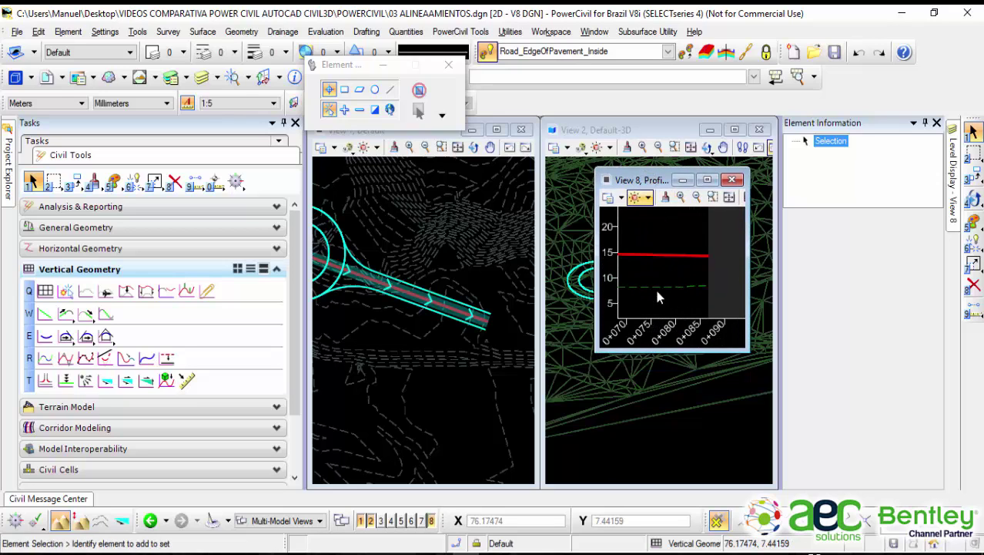
scroll(655, 288, "down", 2)
middle_click_drag(654, 292, 651, 266)
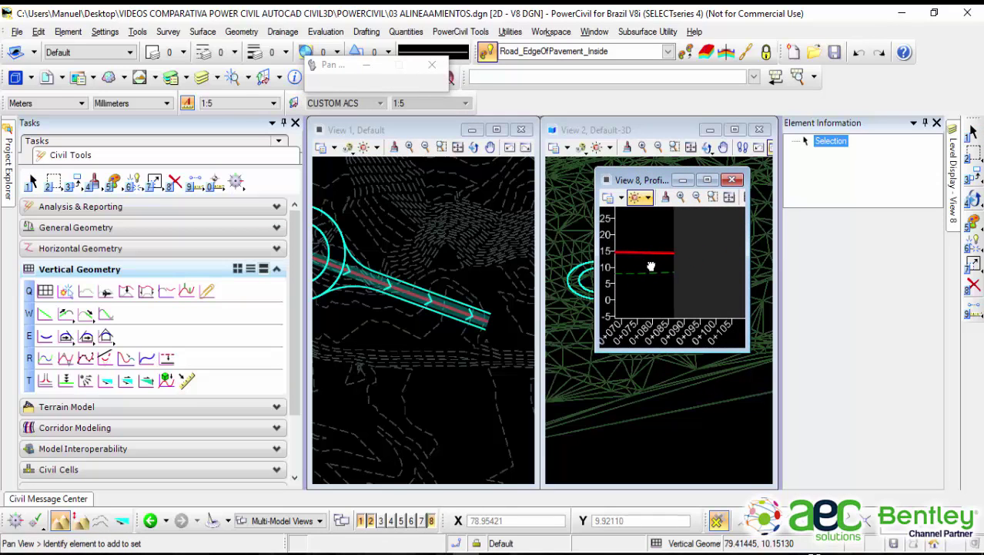
Step: Extend the RdCL1 centerline outward by moving its end point to a total length of about 102.4 m
left_click(497, 325)
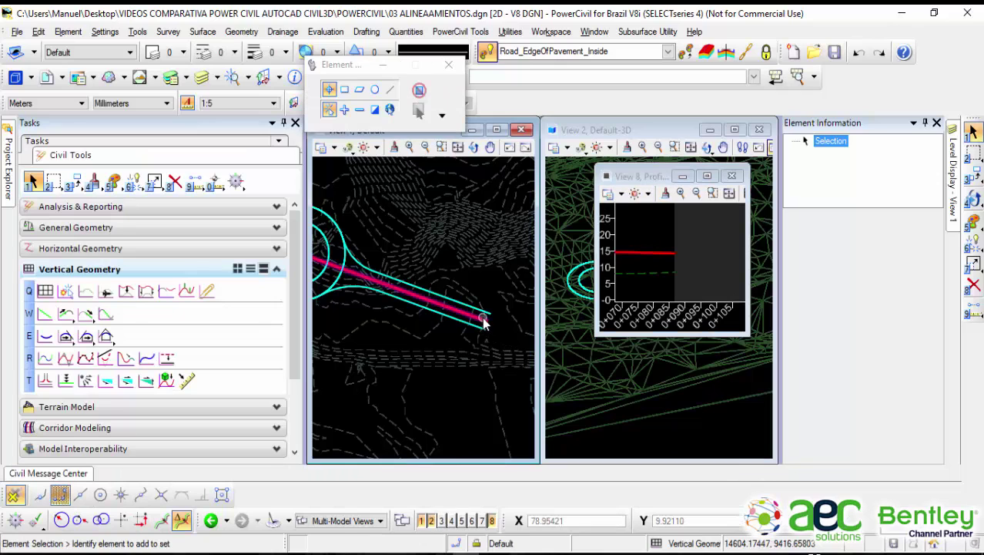
left_click(485, 323)
left_click(484, 320)
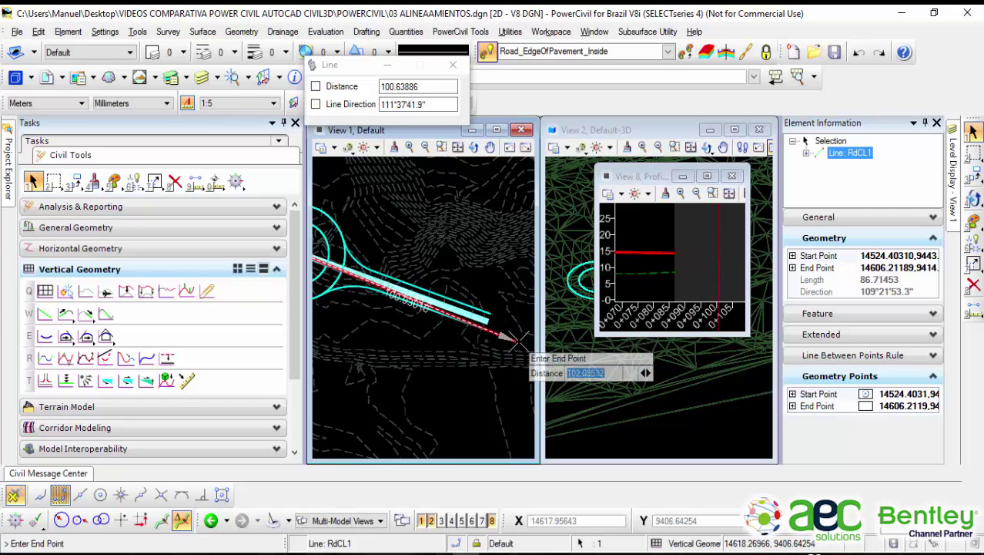
left_click(518, 339)
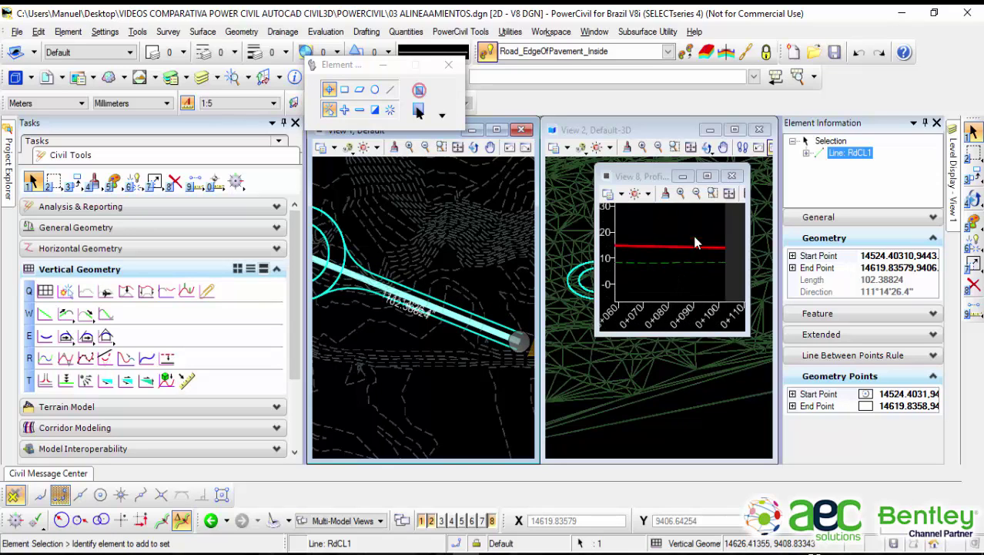
Step: Inspect the branch profile line's end point and slope in the enlarged RdCL1 profile after the centerline extension
left_click(707, 176)
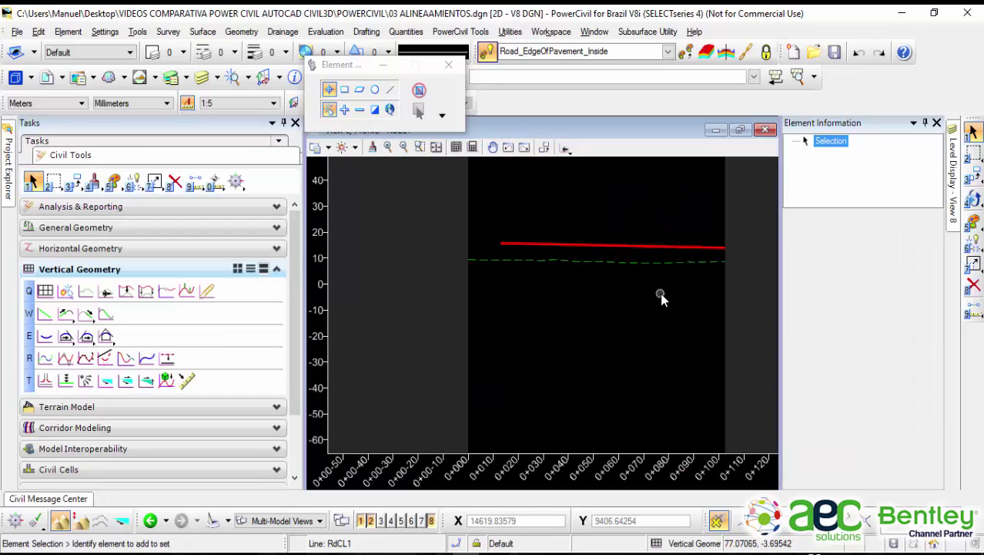
left_click(667, 250)
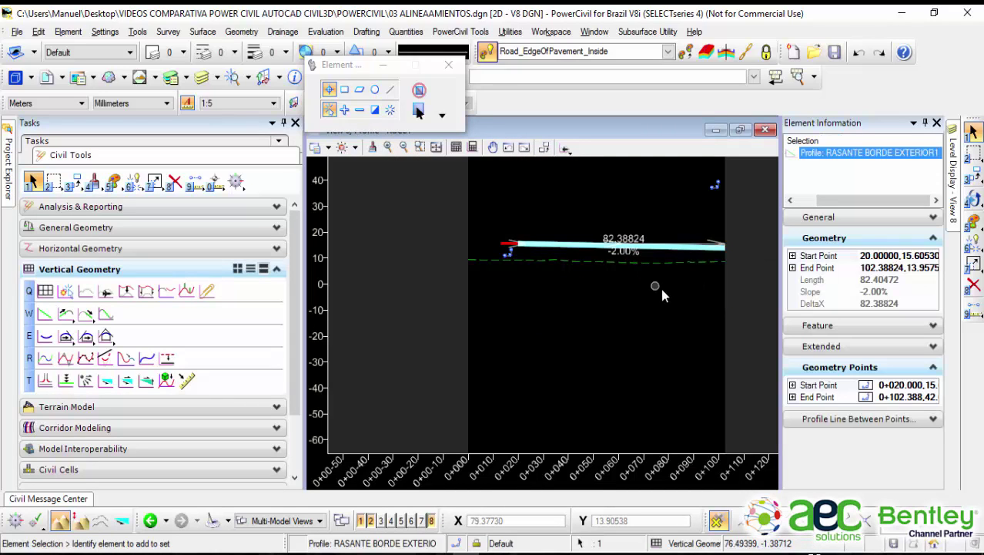
left_click(725, 190)
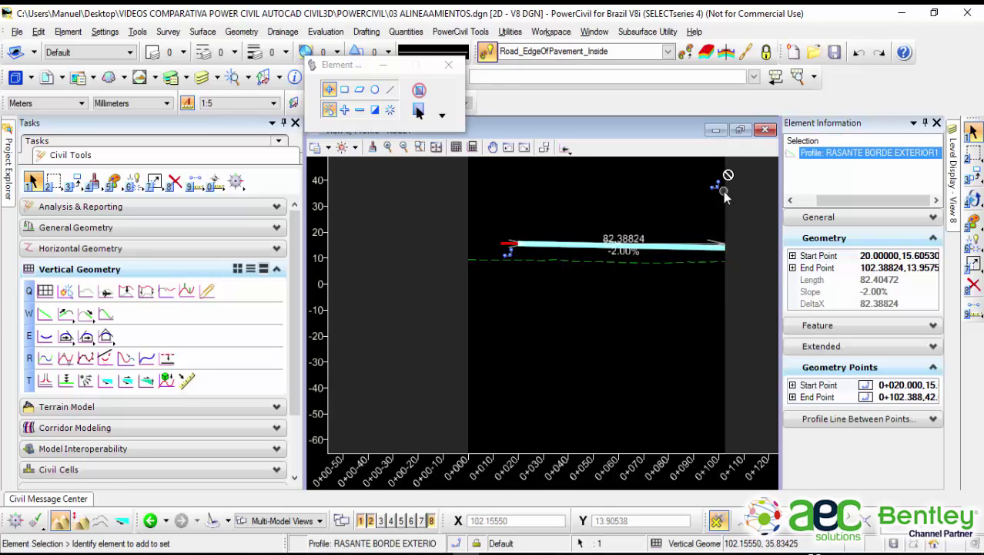
left_click(551, 202)
scroll(537, 270, "up", 1)
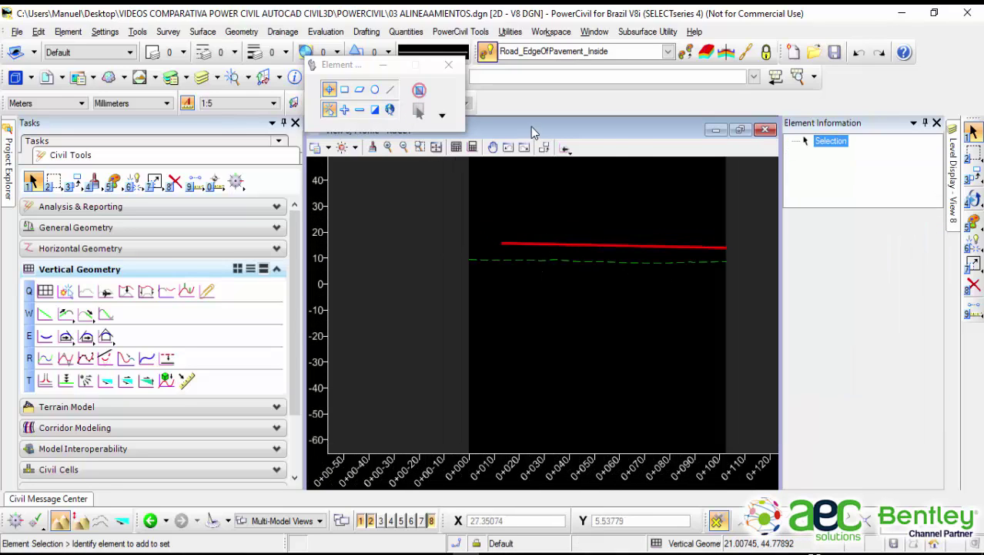
Step: Restore the profile view to a small window and start a complex profile element with the Automatic method
left_click_drag(531, 126, 473, 183)
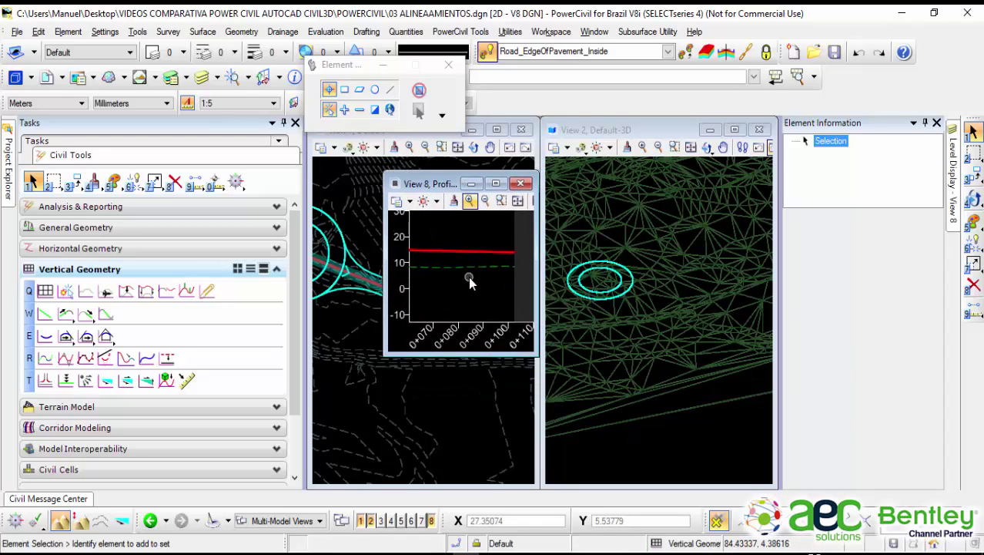
scroll(469, 275, "down", 5)
scroll(451, 291, "up", 1)
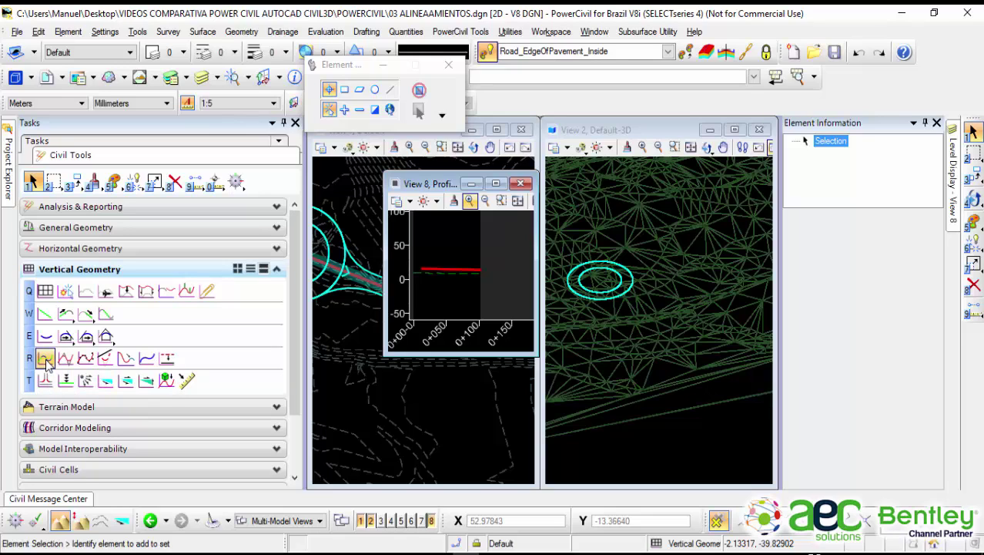
left_click(46, 360)
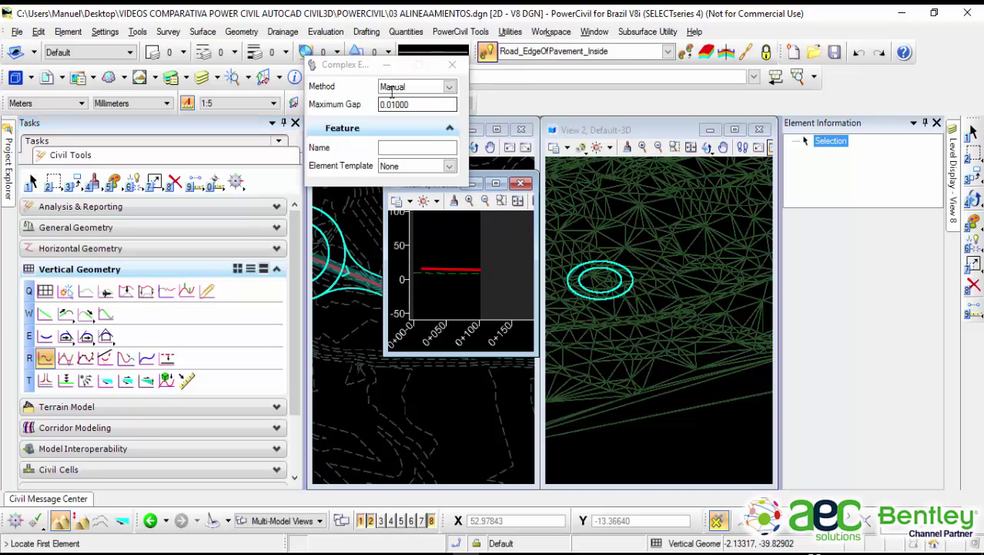
left_click(450, 87)
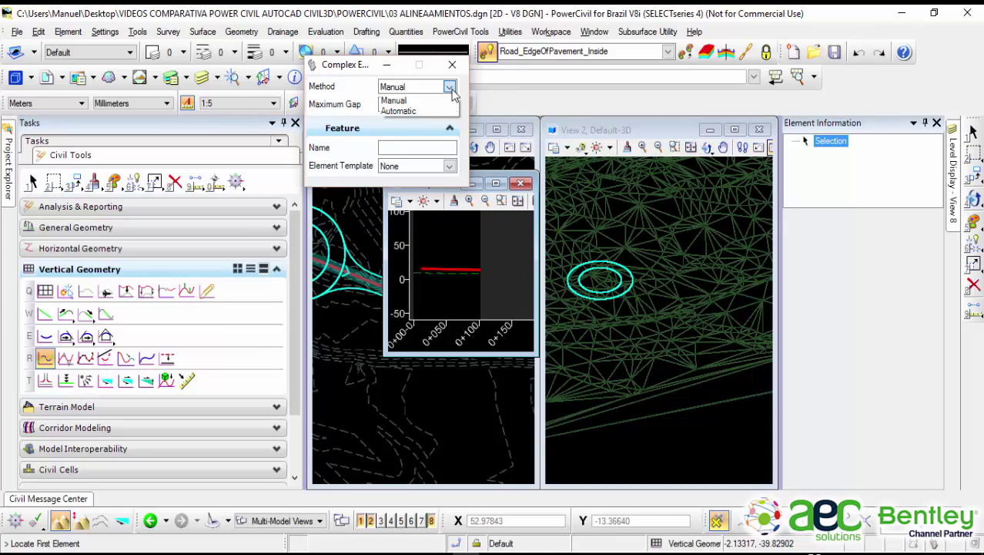
left_click(400, 111)
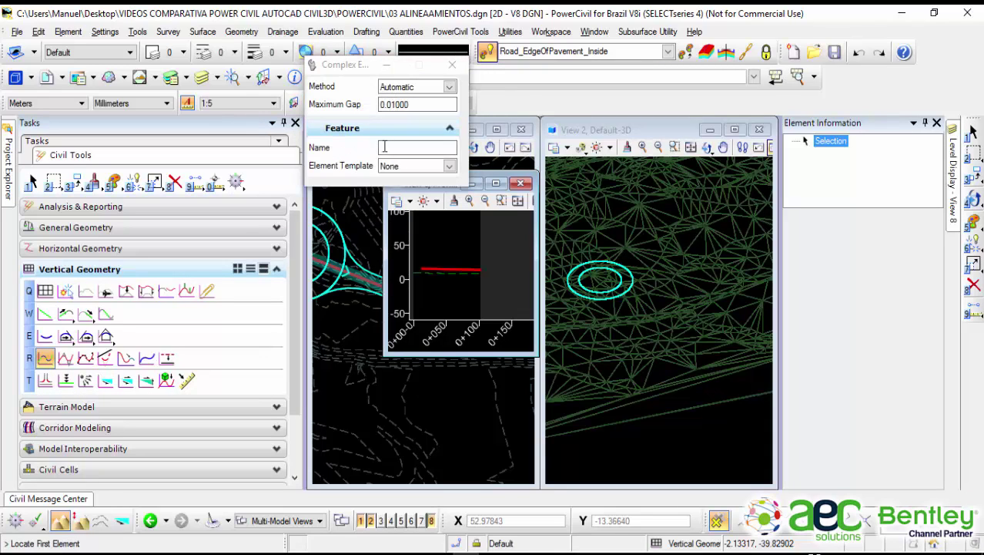
Step: Name the complex profile RASANTE 1 and assign it the Linear\Road_Centerline element template
left_click(384, 146)
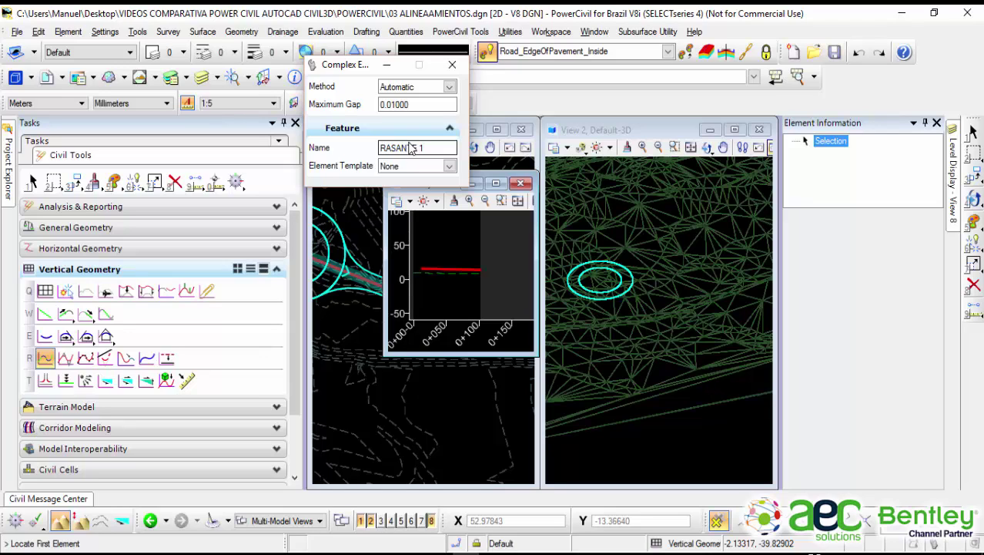
left_click(448, 169)
left_click(448, 170)
left_click(450, 167)
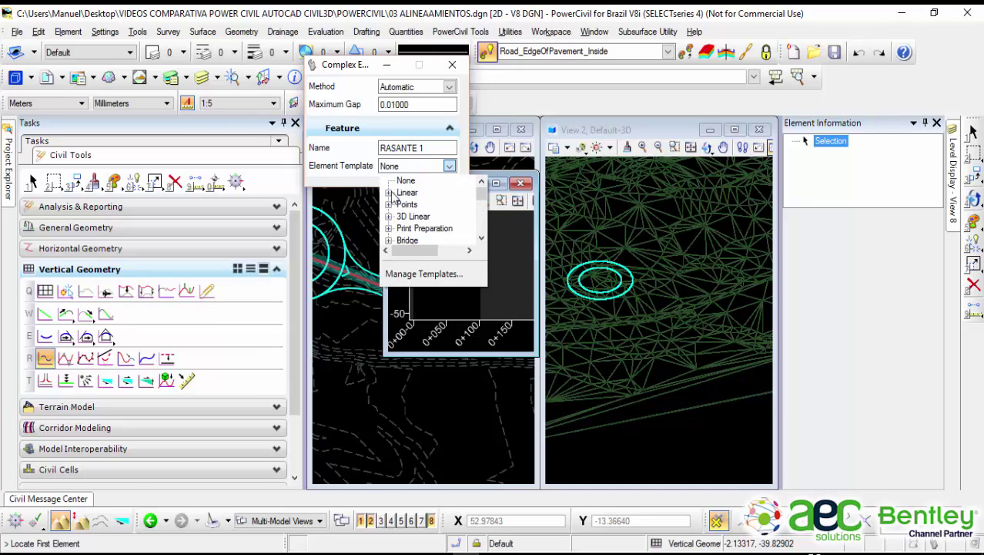
left_click(390, 193)
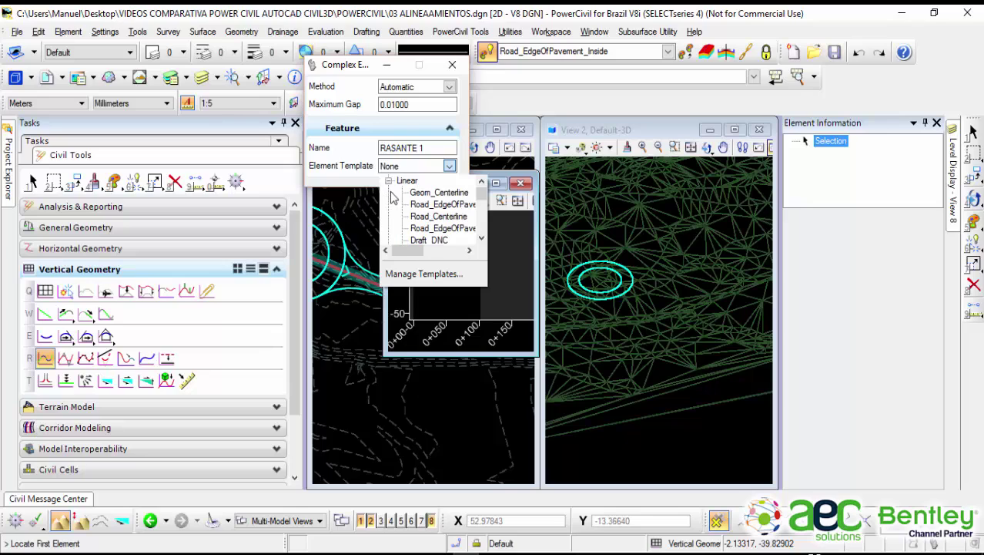
left_click(438, 217)
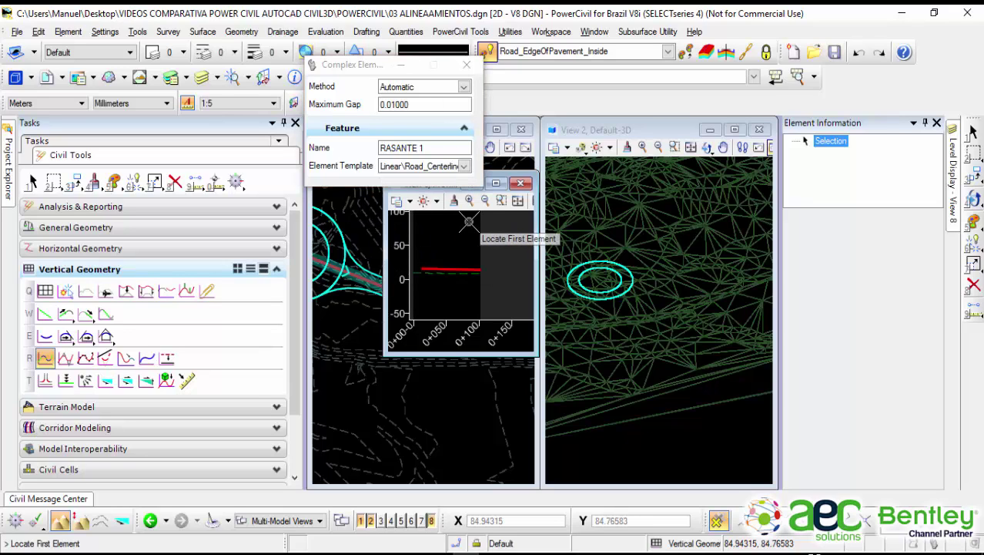
Step: Create the complex profile by chaining from the start of RASANTE BORDE EXTERIOR through the connected branch line
scroll(446, 257, "up", 3)
scroll(447, 257, "down", 2)
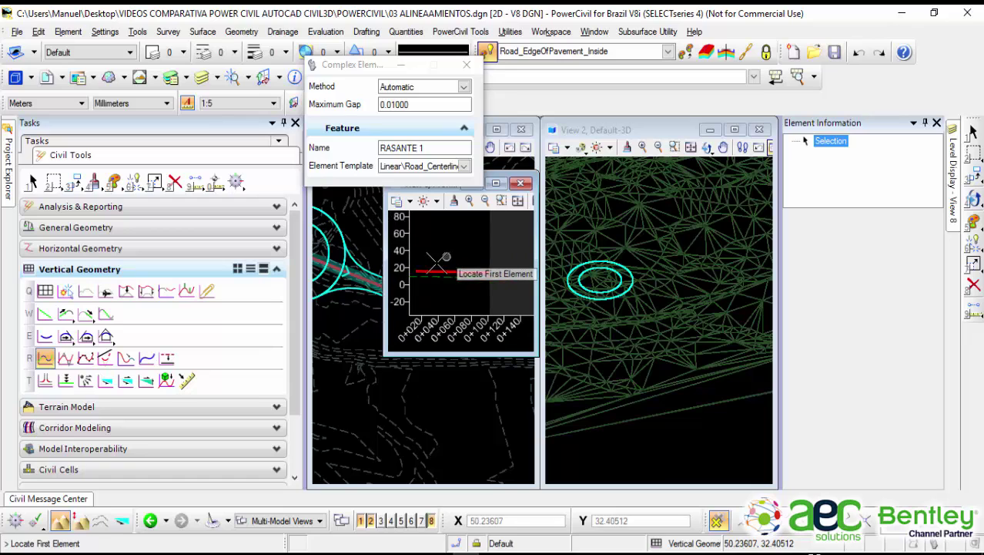
middle_click_drag(447, 257, 469, 265)
scroll(468, 265, "up", 2)
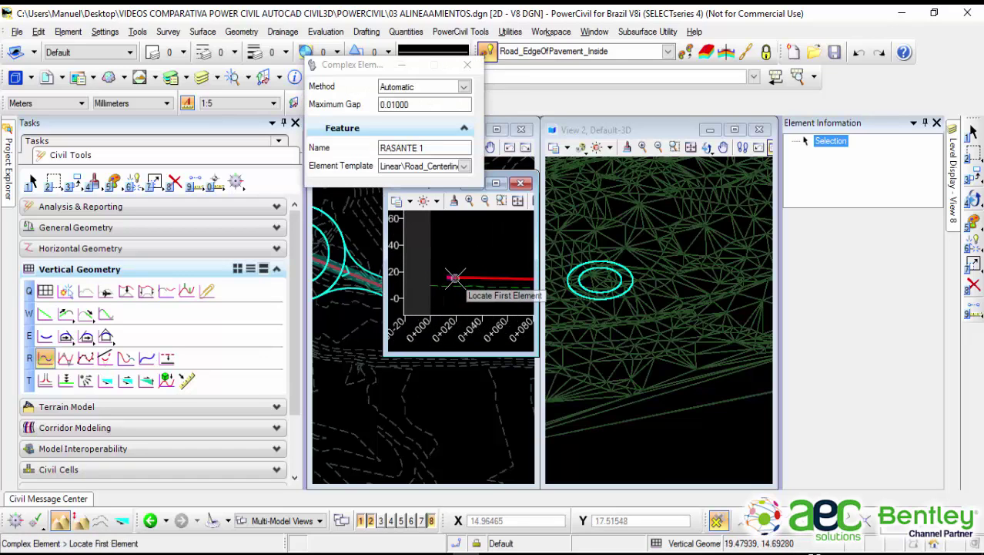
scroll(452, 286, "up", 4)
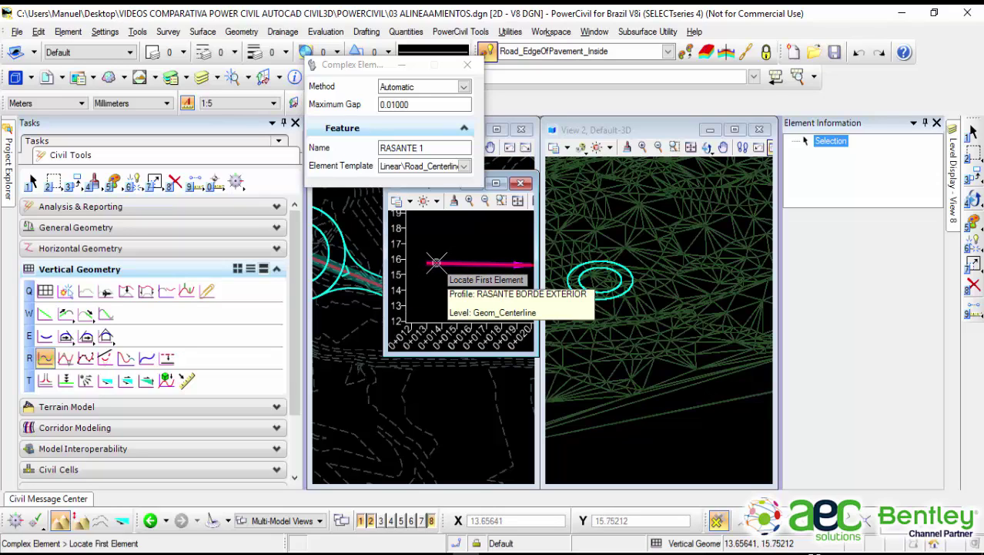
left_click(436, 262)
scroll(443, 258, "down", 4)
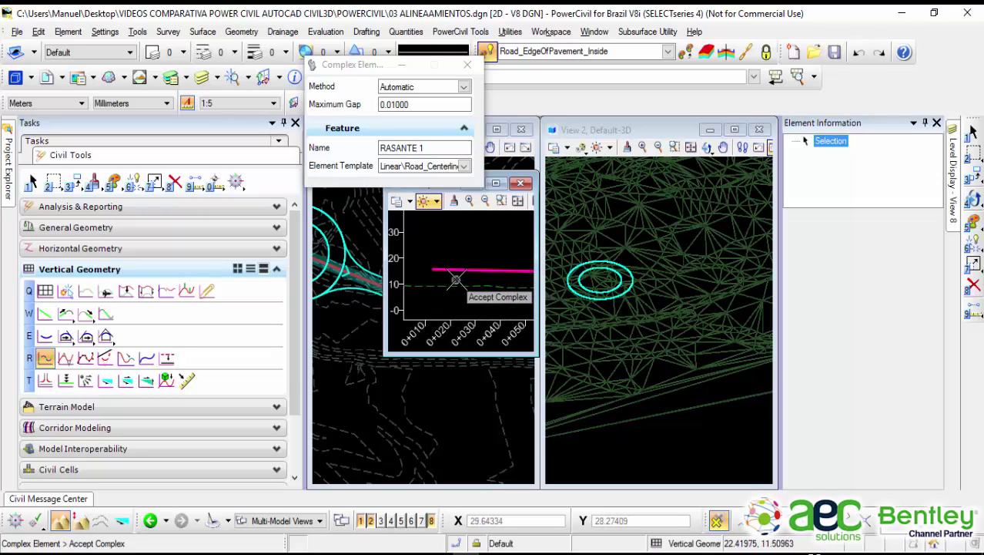
scroll(466, 233, "down", 2)
middle_click_drag(469, 234, 462, 233)
scroll(453, 235, "down", 1)
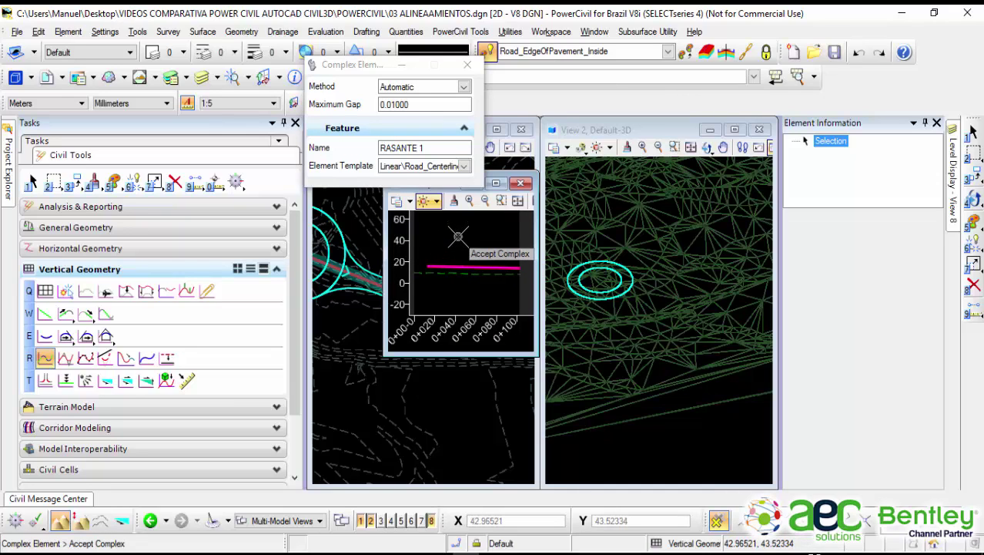
left_click(459, 231)
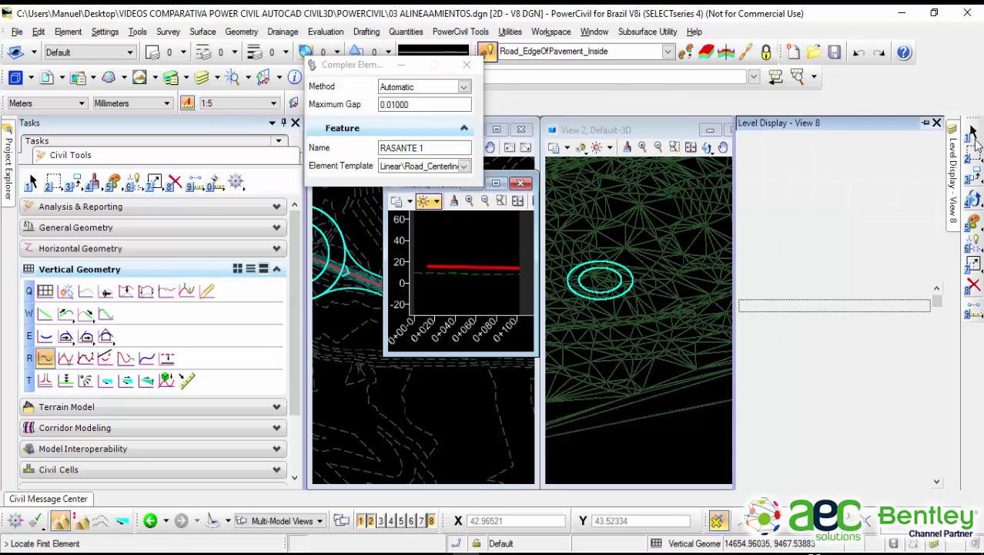
Step: Select the RASANTE 1 complex profile and examine its geometry and the junction between its two segments
left_click(972, 133)
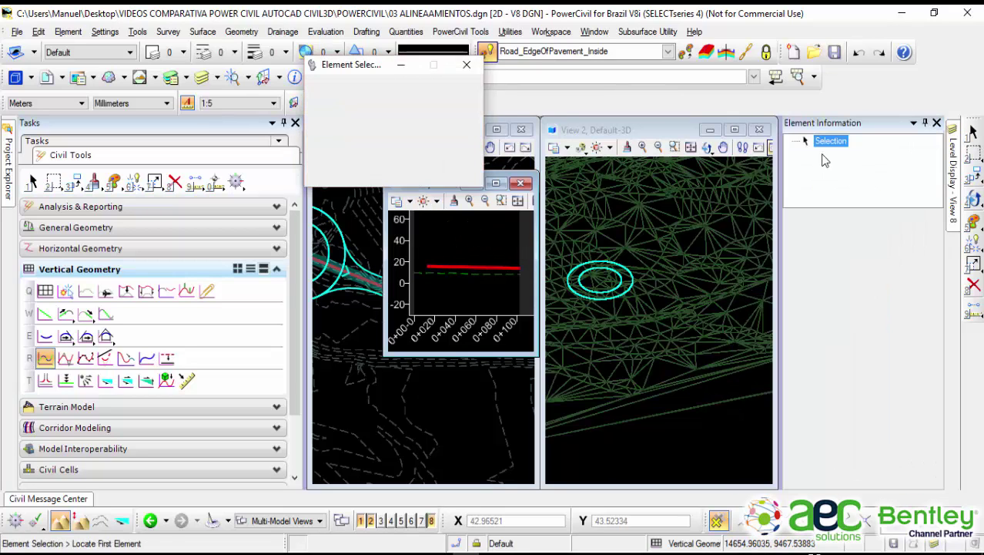
left_click(480, 266)
left_click(495, 183)
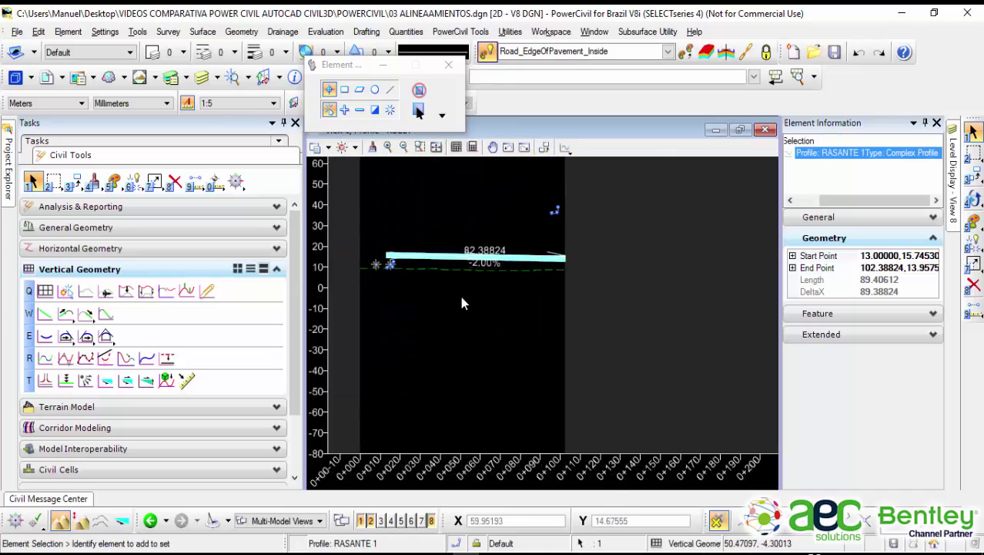
scroll(466, 309, "up", 8)
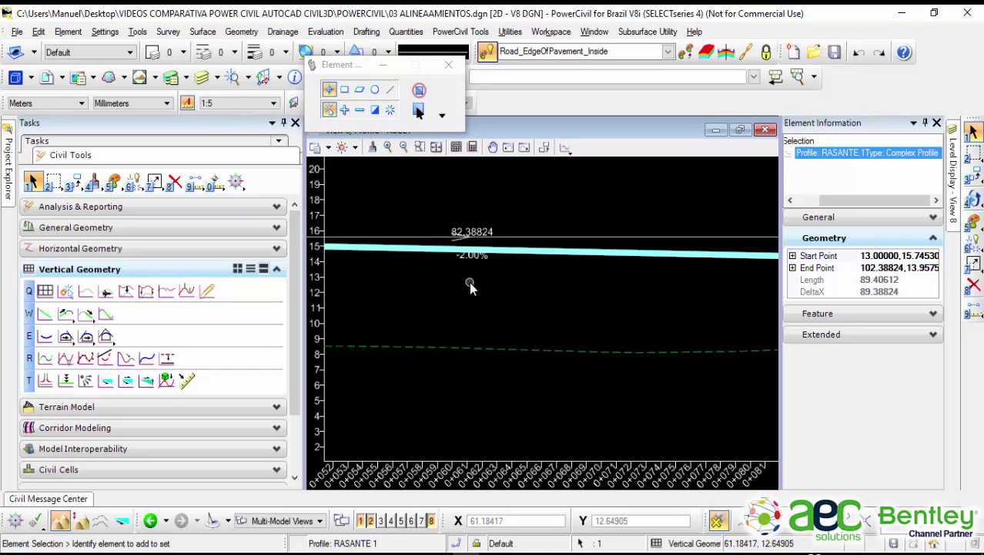
scroll(469, 281, "down", 6)
middle_click_drag(415, 331, 585, 369)
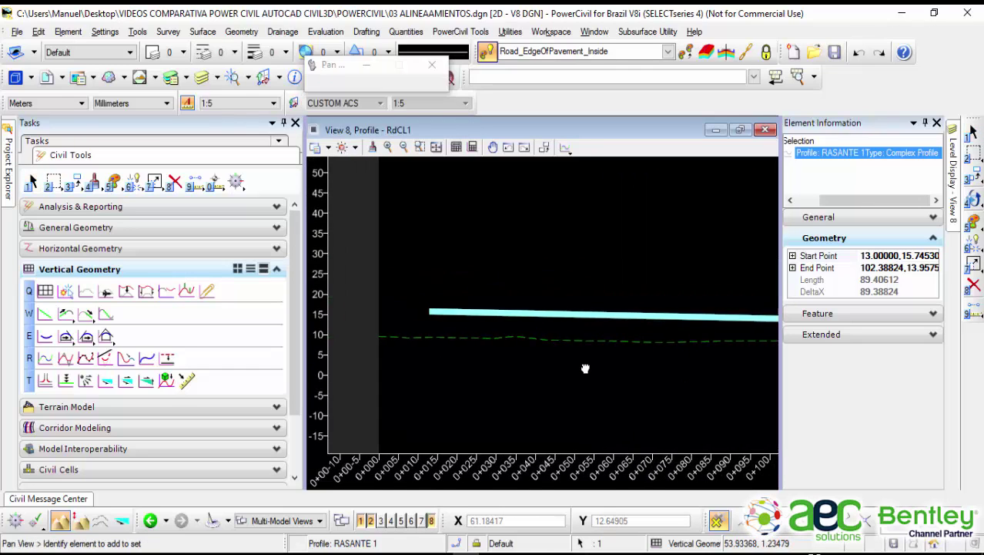
scroll(458, 336, "up", 7)
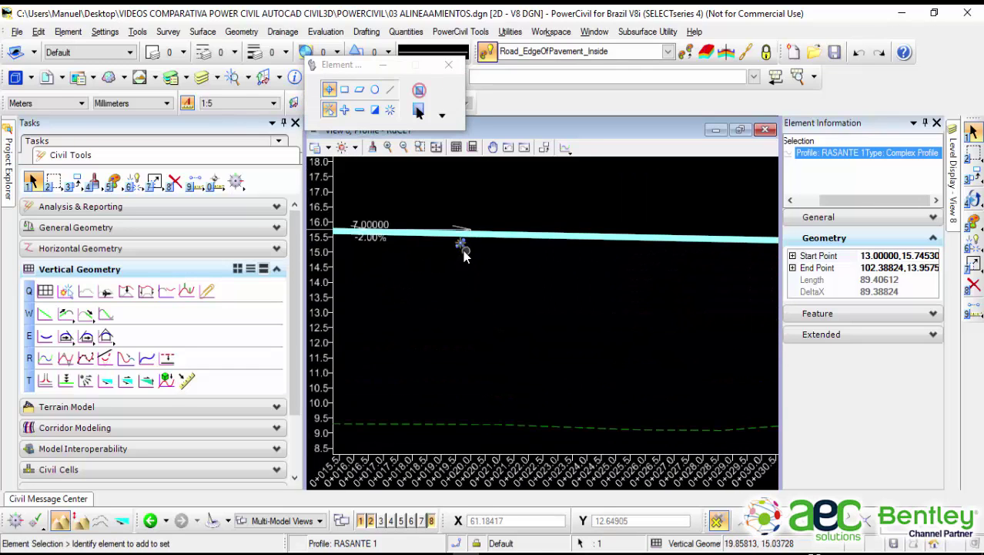
middle_click_drag(463, 249, 552, 280)
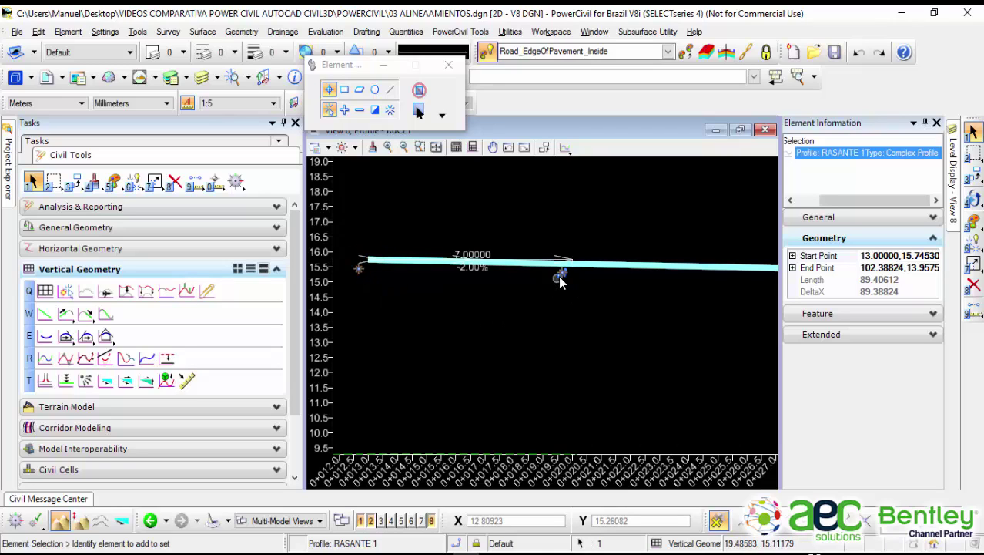
Step: Restore the profile view to a small window and set the RASANTE 1 complex profile as the branch's active profile
double_click(555, 129)
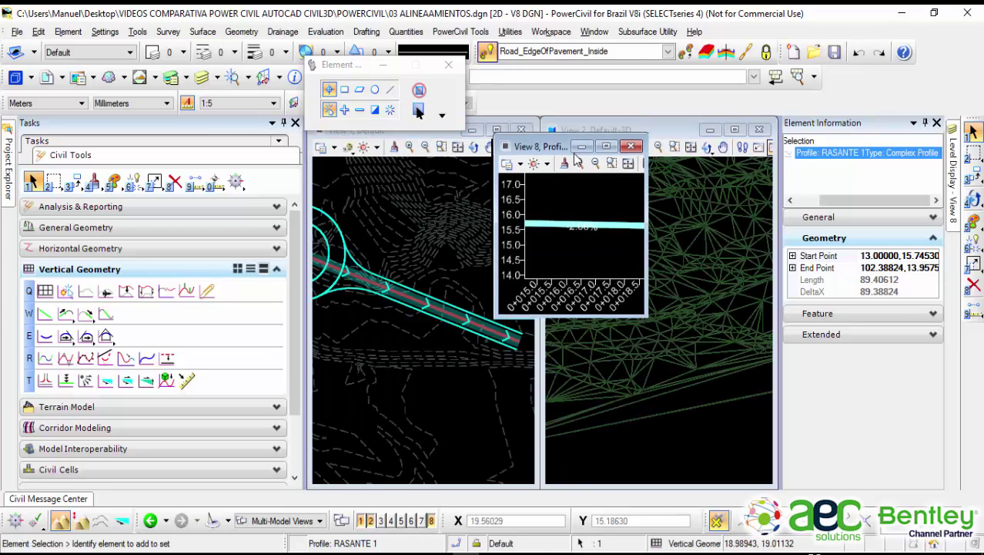
scroll(640, 290, "down", 2)
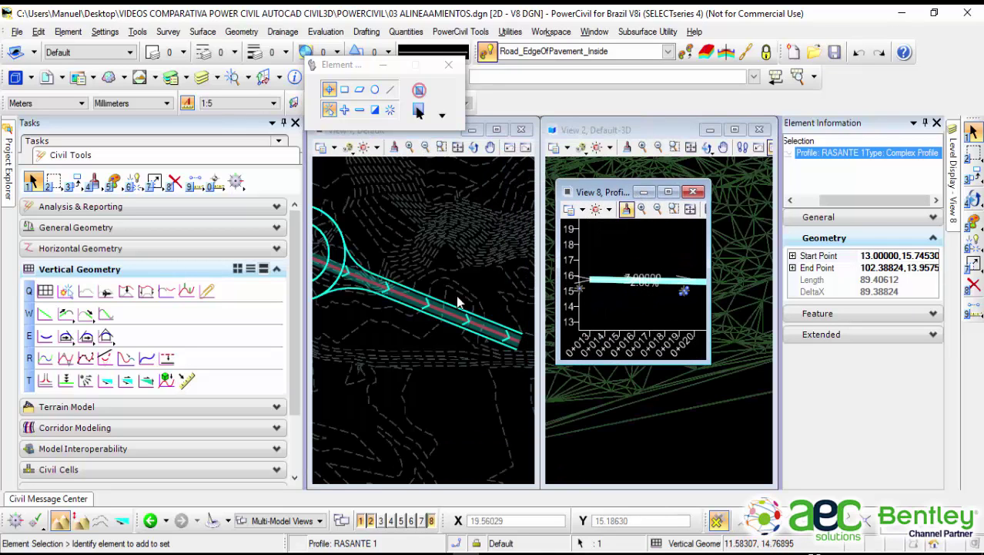
scroll(421, 270, "down", 1)
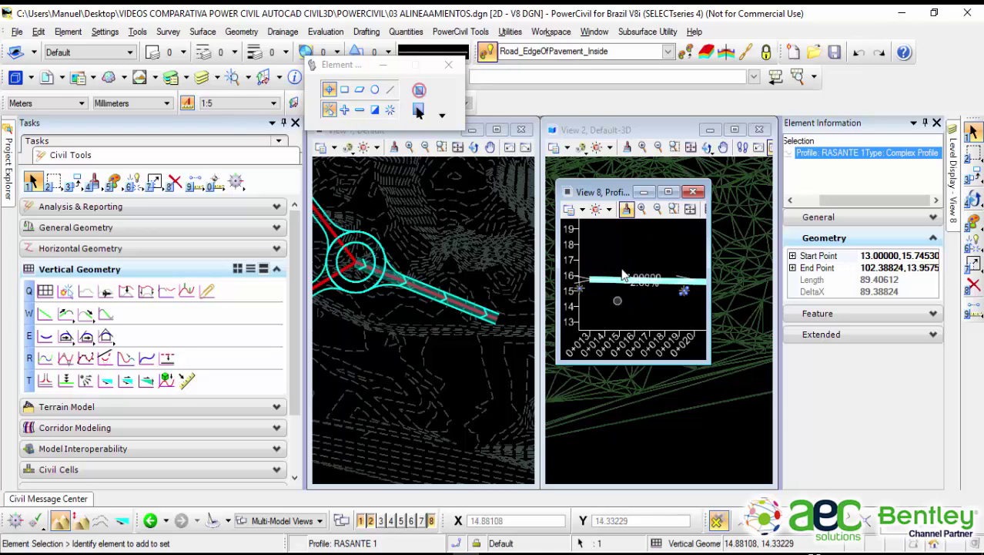
scroll(612, 267, "down", 1)
left_click_drag(597, 194, 437, 228)
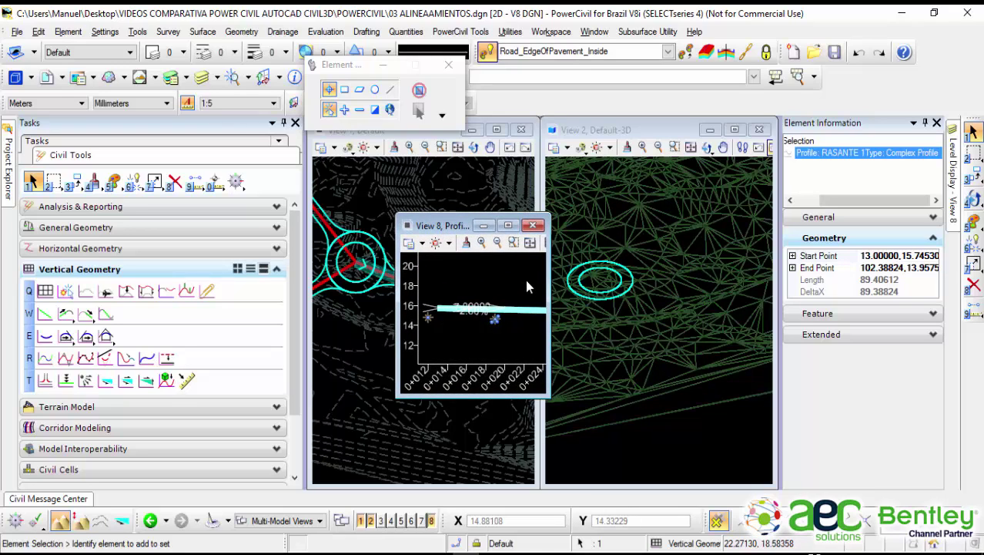
left_click(535, 323)
left_click(530, 309)
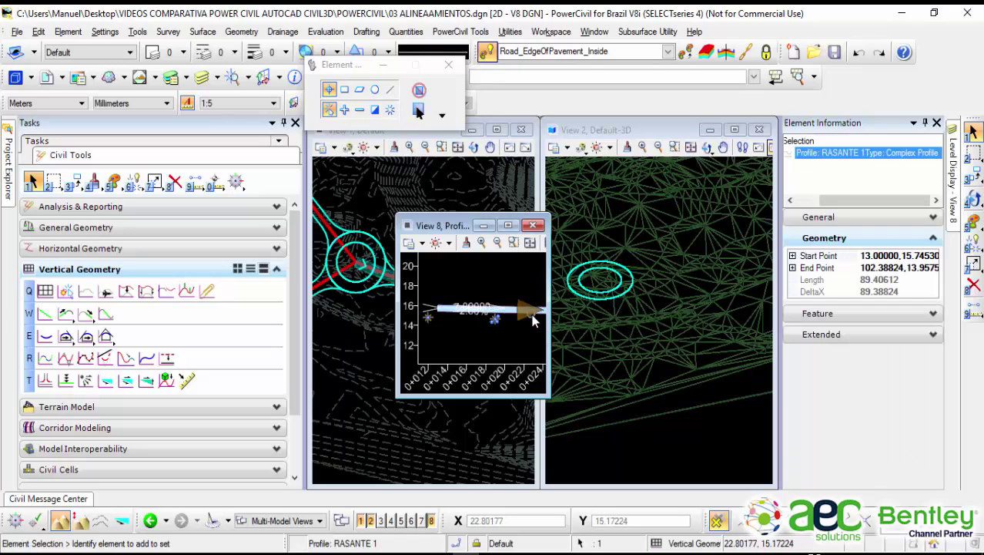
scroll(516, 318, "up", 2)
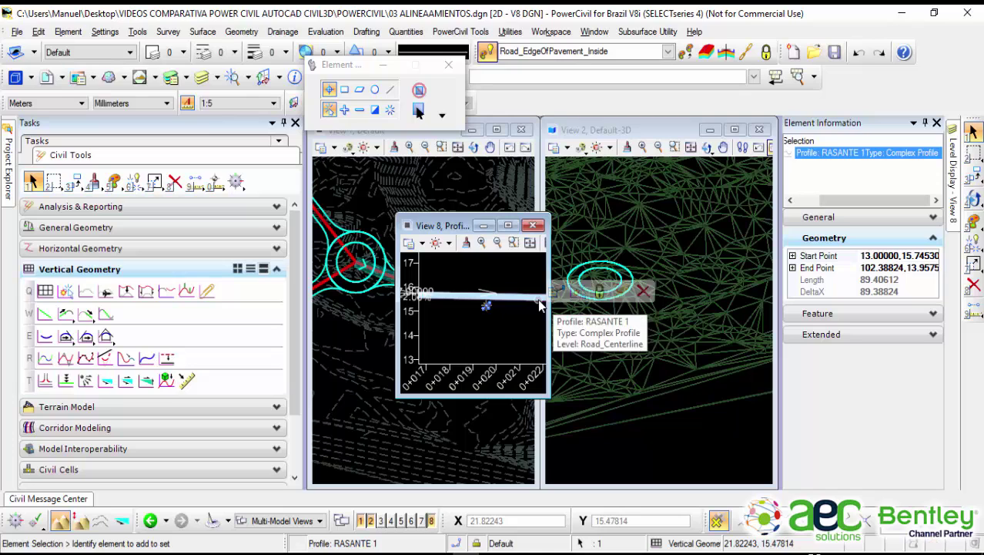
left_click(589, 290)
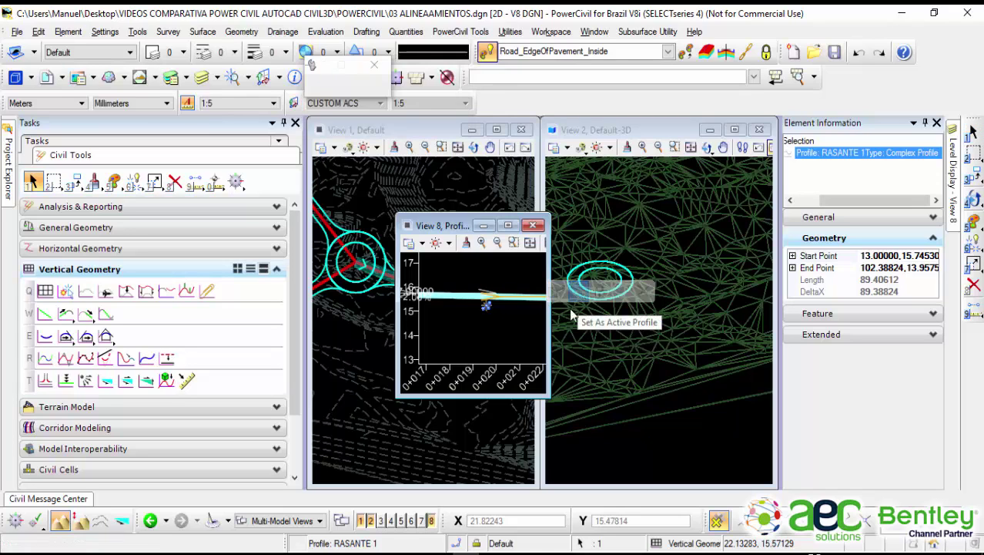
left_click(692, 431)
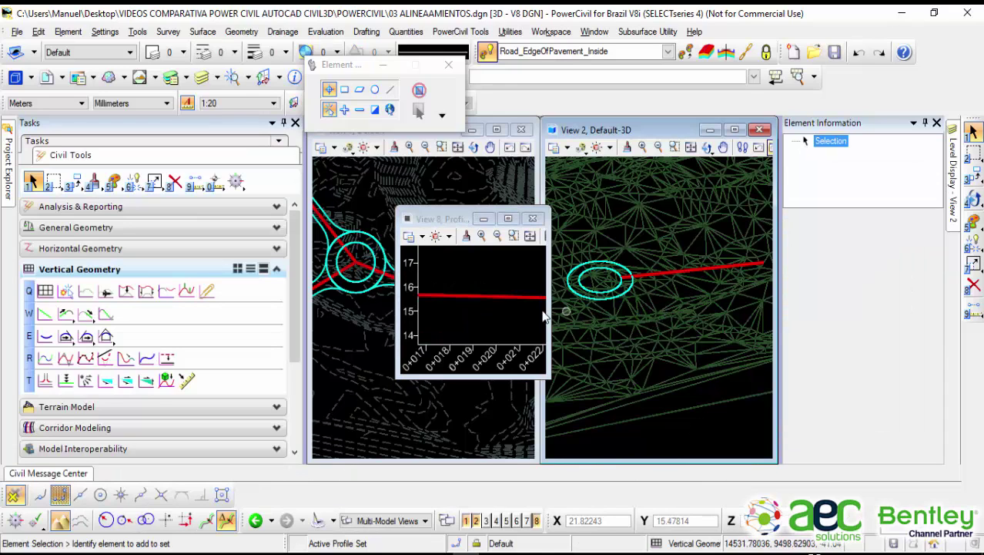
Step: Examine in the 3D view how the branch centerline meets the roundabout's inner and outer edges, and compare it with the profile's start
scroll(535, 303, "down", 1)
left_click_drag(444, 220, 466, 269)
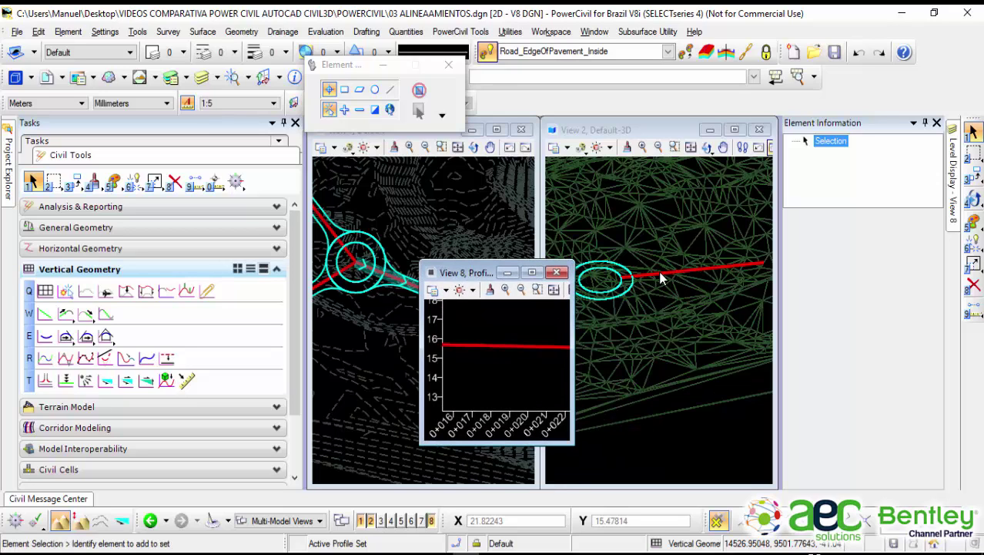
mouse_move(490, 268)
left_mouse_down()
mouse_move(494, 208)
mouse_move(560, 290)
mouse_move(483, 284)
left_mouse_up()
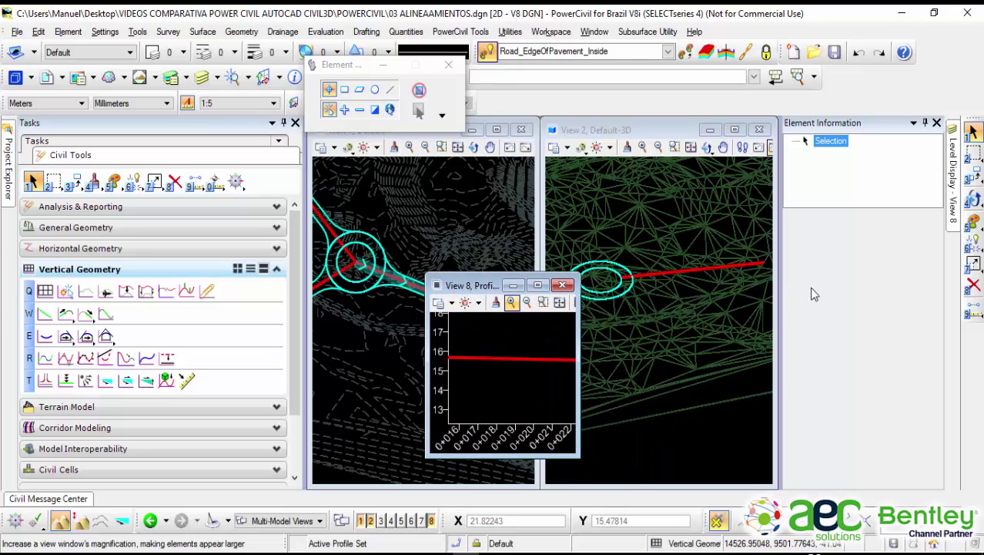
scroll(655, 289, "up", 5)
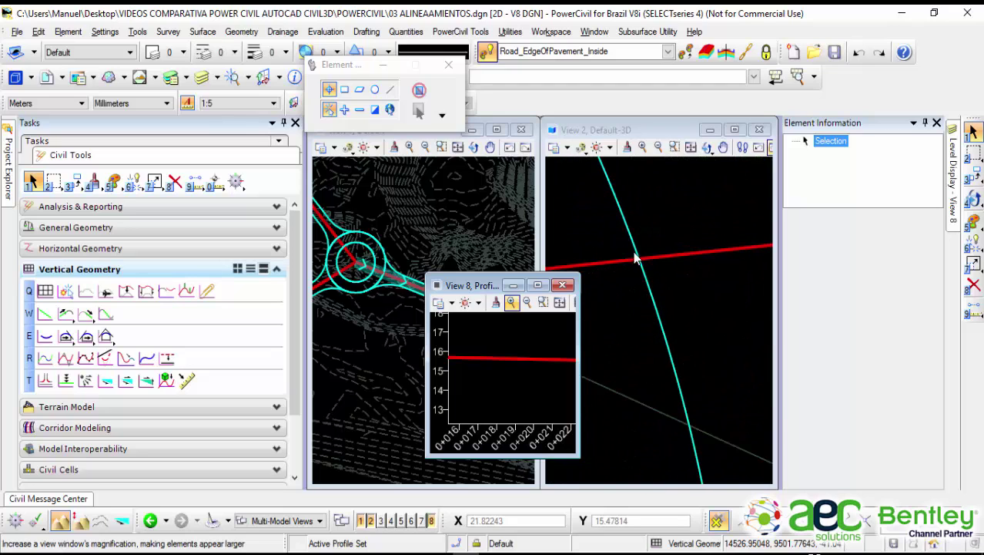
scroll(635, 259, "down", 3)
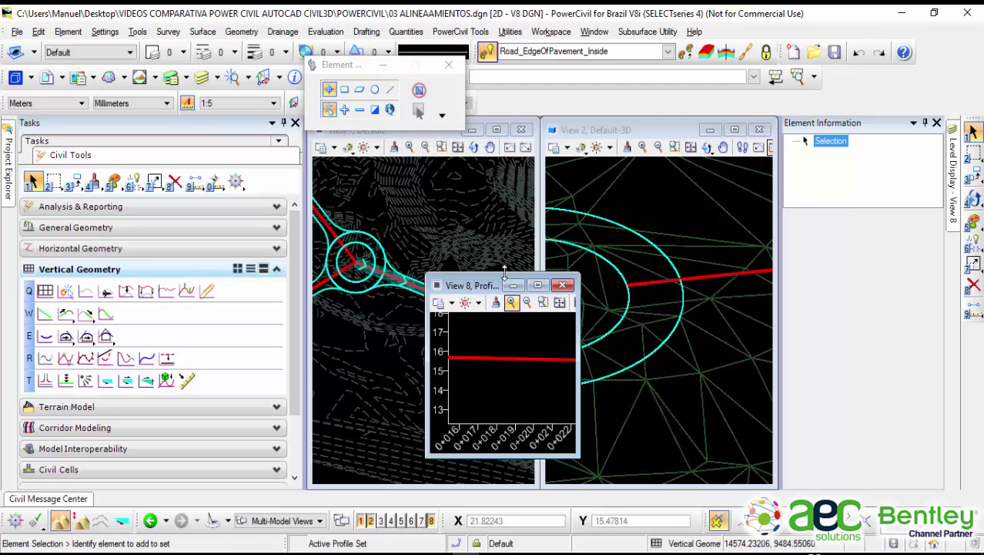
left_click_drag(487, 286, 507, 229)
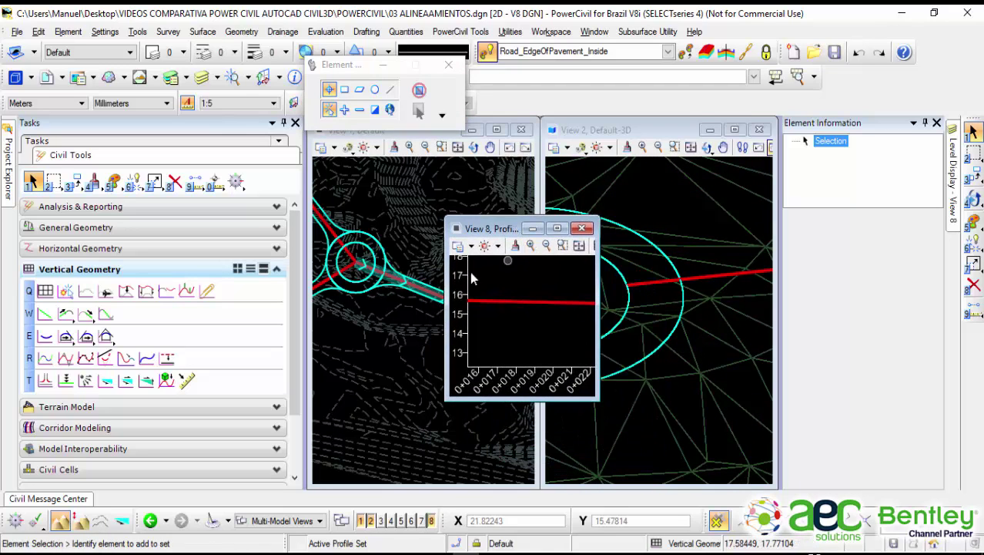
scroll(506, 315, "down", 3)
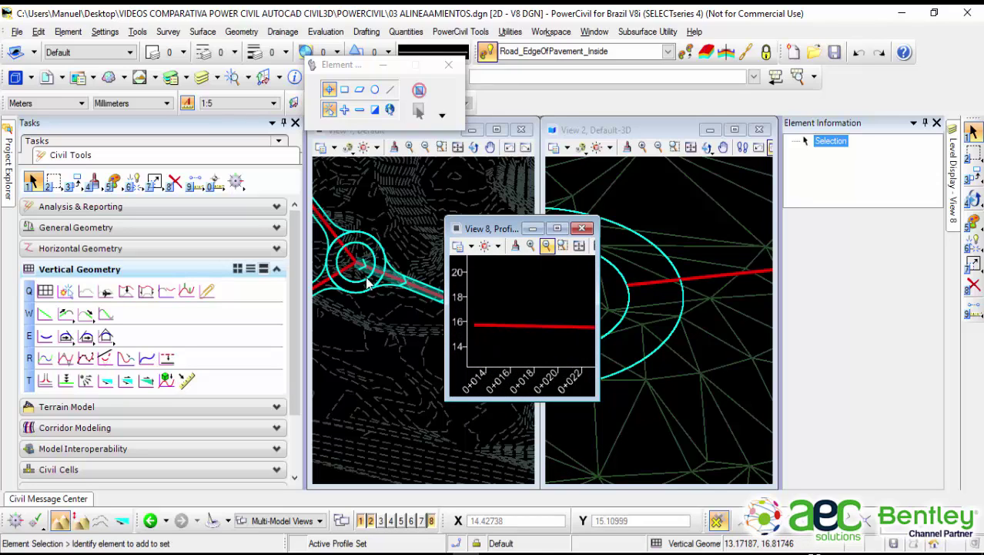
middle_click_drag(487, 296, 499, 292)
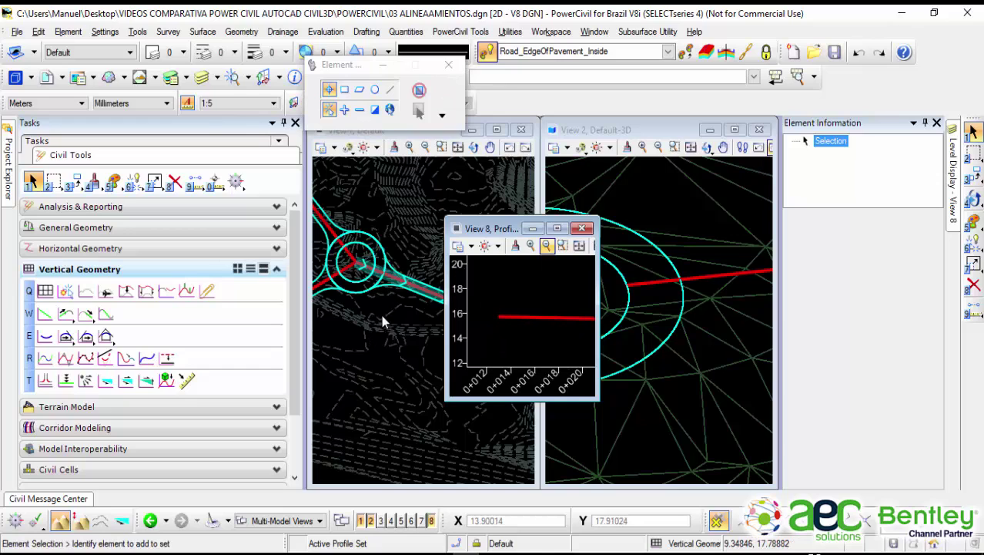
Step: Set the projected profile slope of the BORDE INTERIOR arc to -2%
left_click(381, 359)
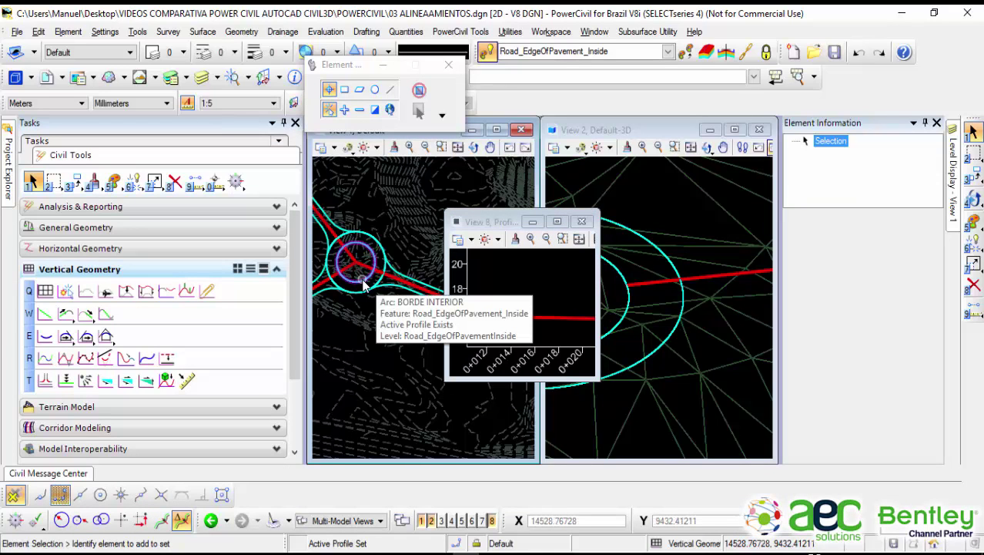
left_click(364, 285)
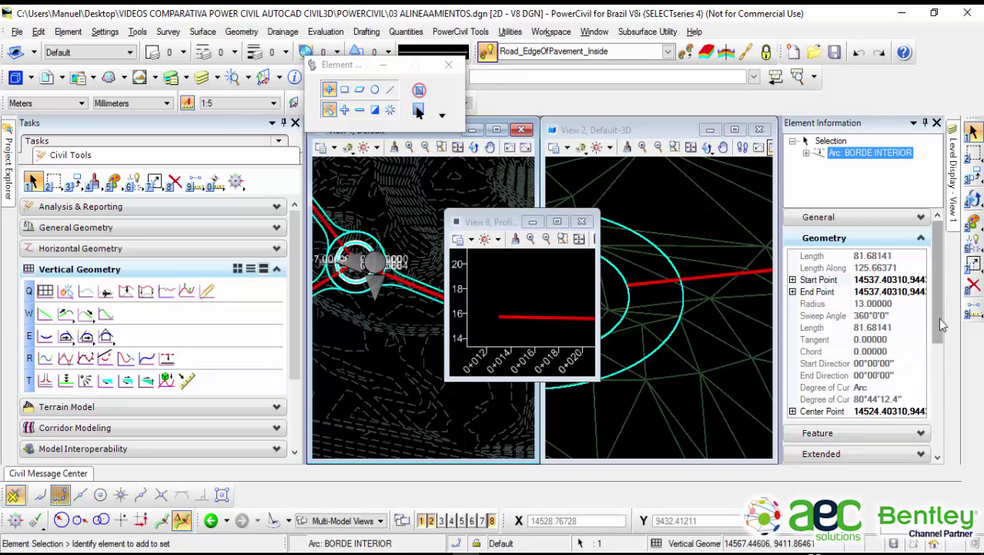
left_click_drag(938, 325, 932, 435)
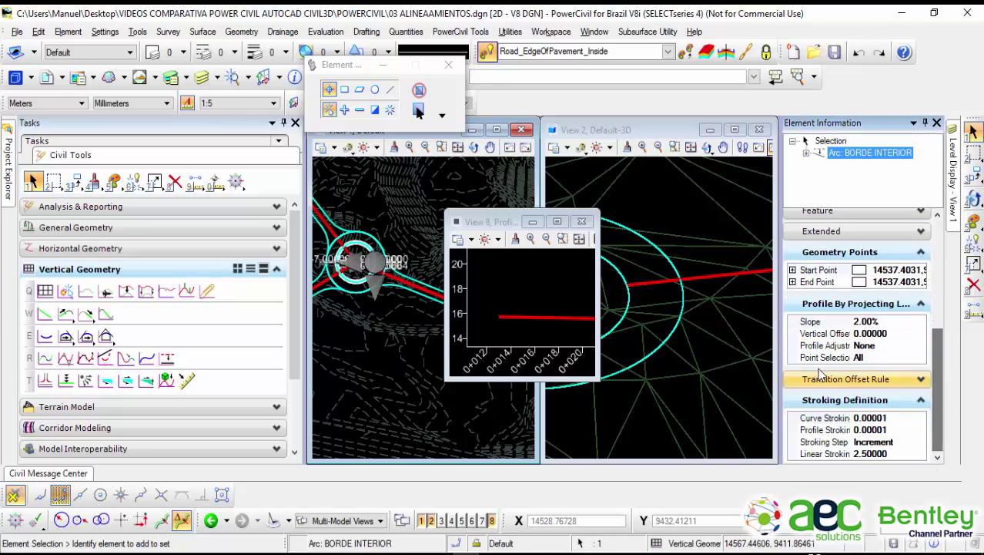
left_click(892, 322)
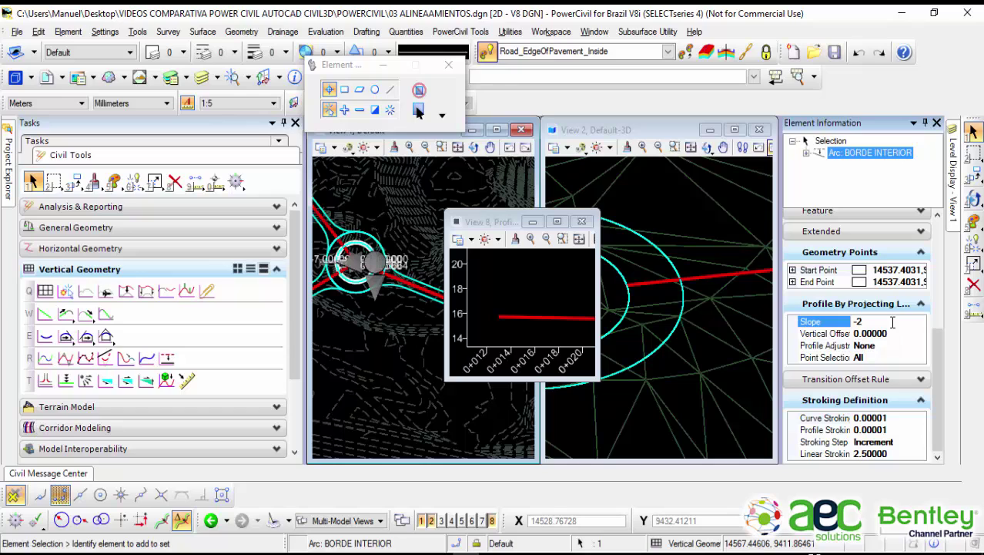
key("Return")
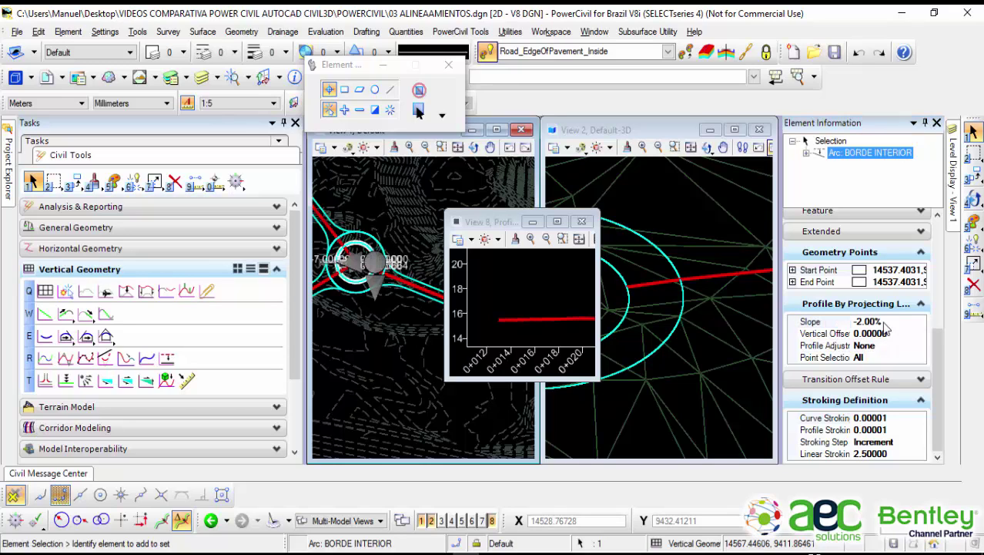
Step: Enlarge the profile view and examine RASANTE 1 from its start through the slope junction to its end
left_click(557, 221)
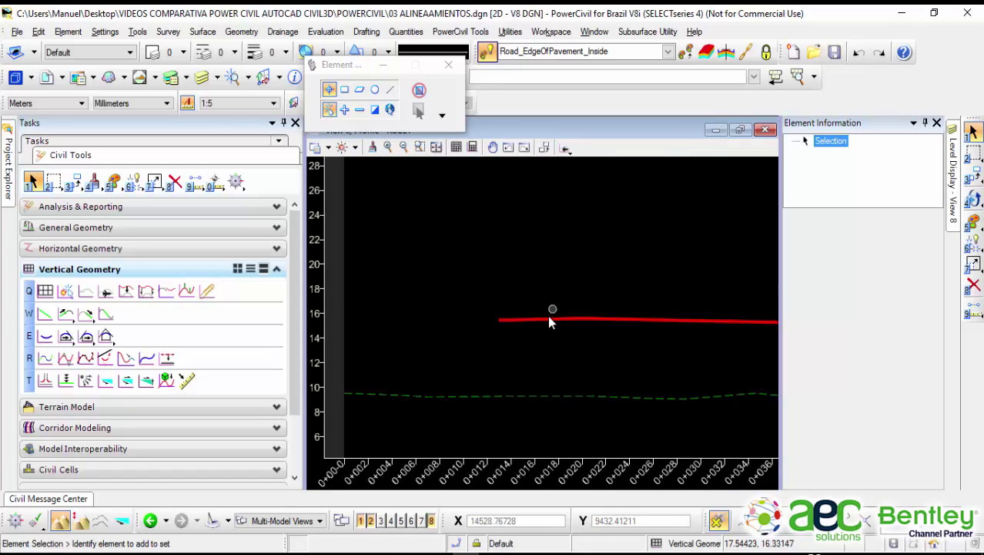
left_click(547, 319)
scroll(558, 347, "up", 3)
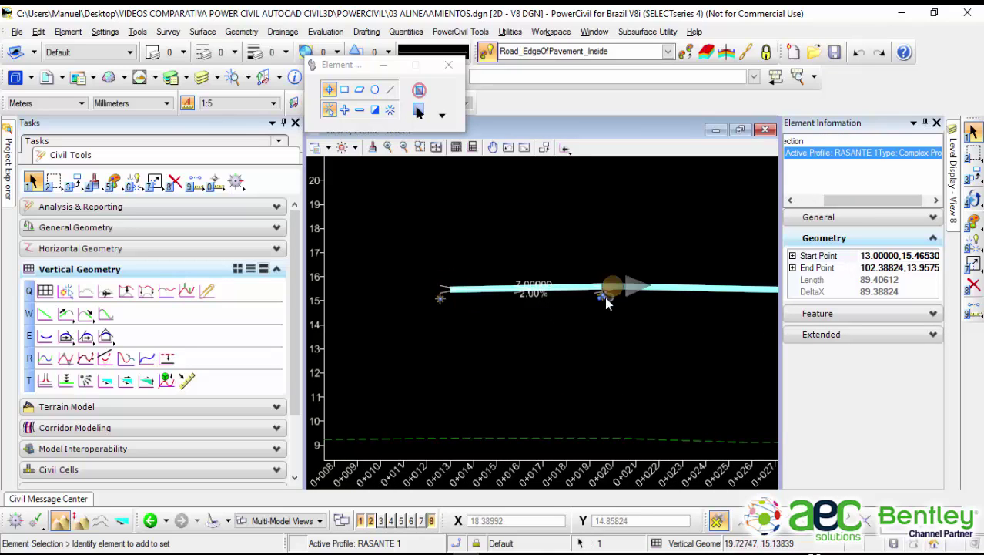
scroll(606, 324, "down", 7)
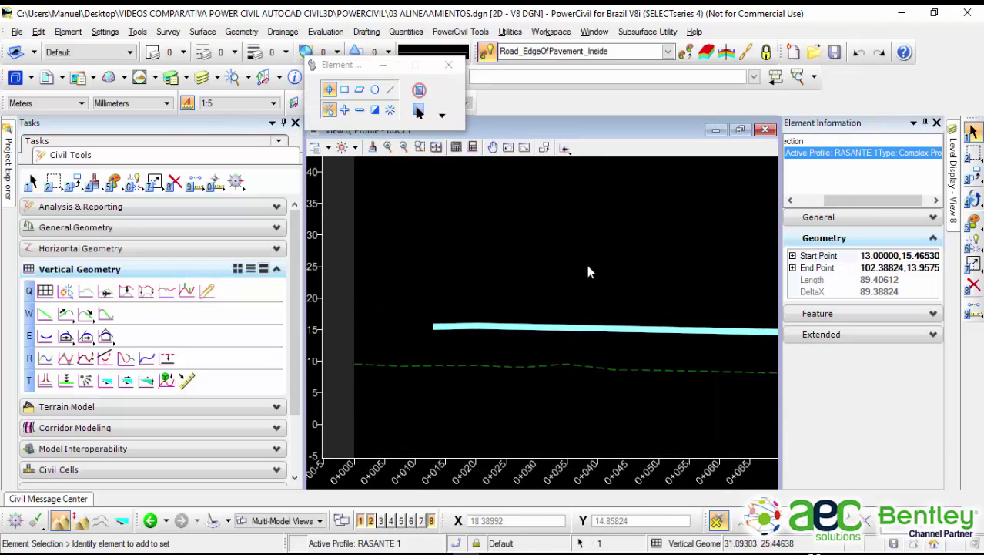
scroll(660, 330, "up", 2)
scroll(444, 302, "up", 2)
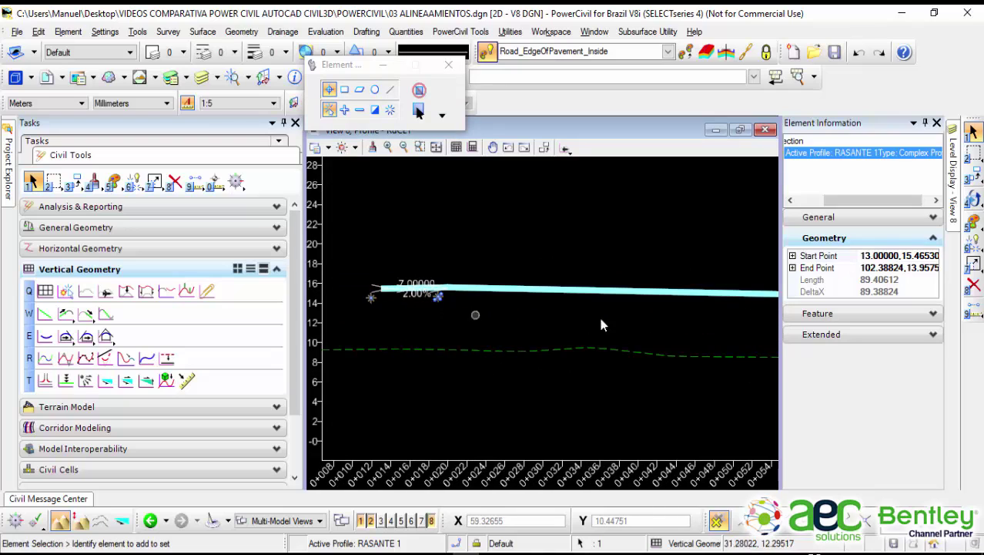
middle_click_drag(685, 318, 576, 320)
scroll(576, 320, "down", 4)
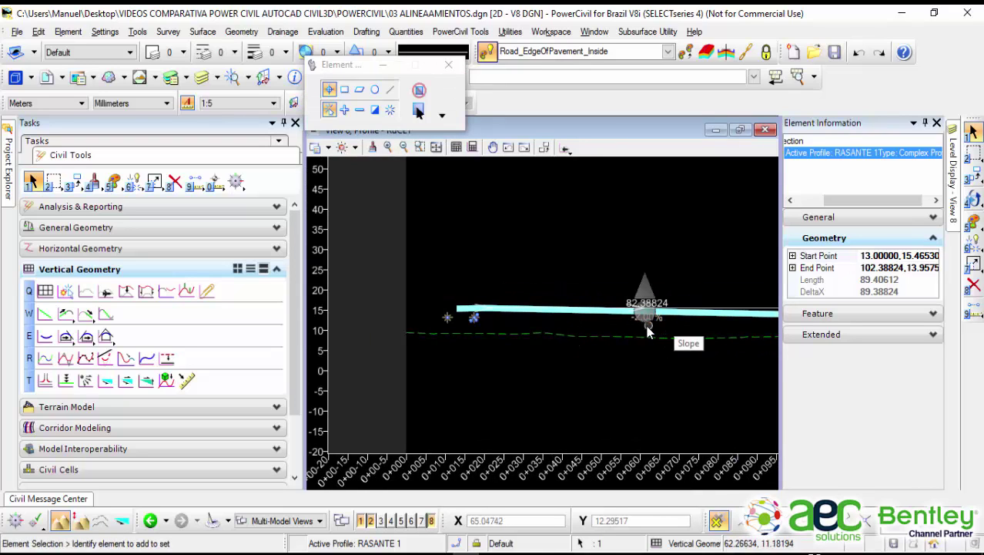
scroll(651, 333, "up", 1)
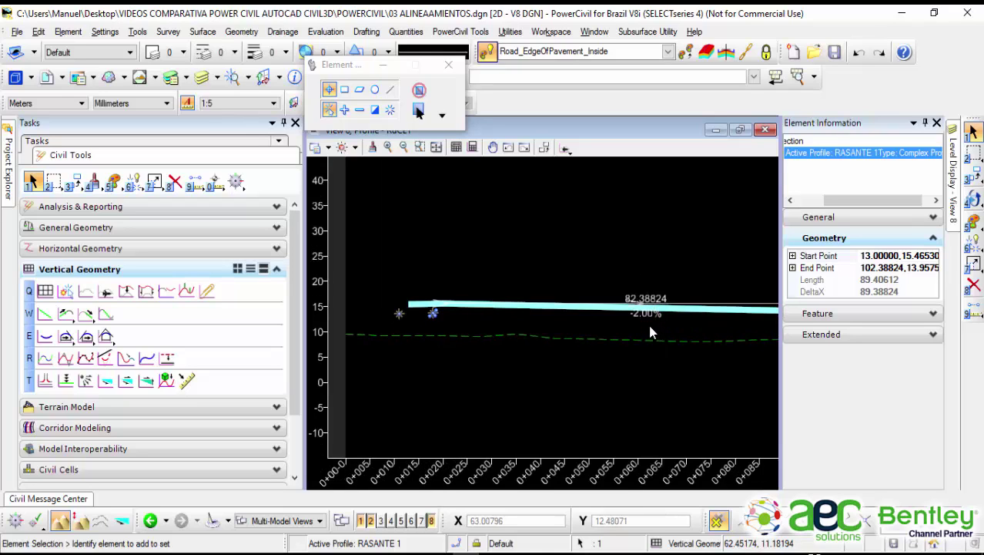
scroll(650, 327, "up", 3)
scroll(479, 313, "down", 4)
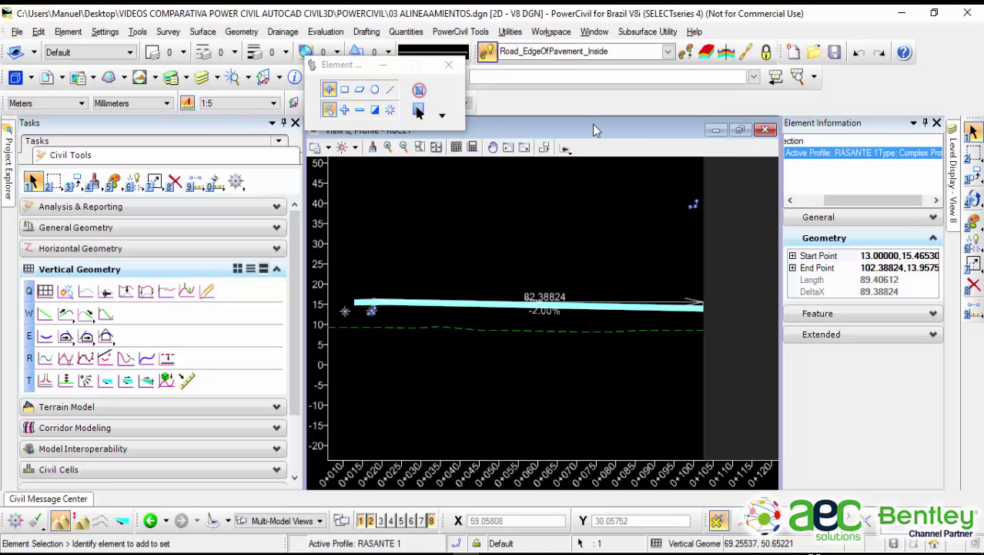
Step: Restore the profile view to a small window and set the BORDE INTERIOR arc's projected profile slope to 2%
left_click_drag(604, 133, 505, 273)
left_click(650, 205)
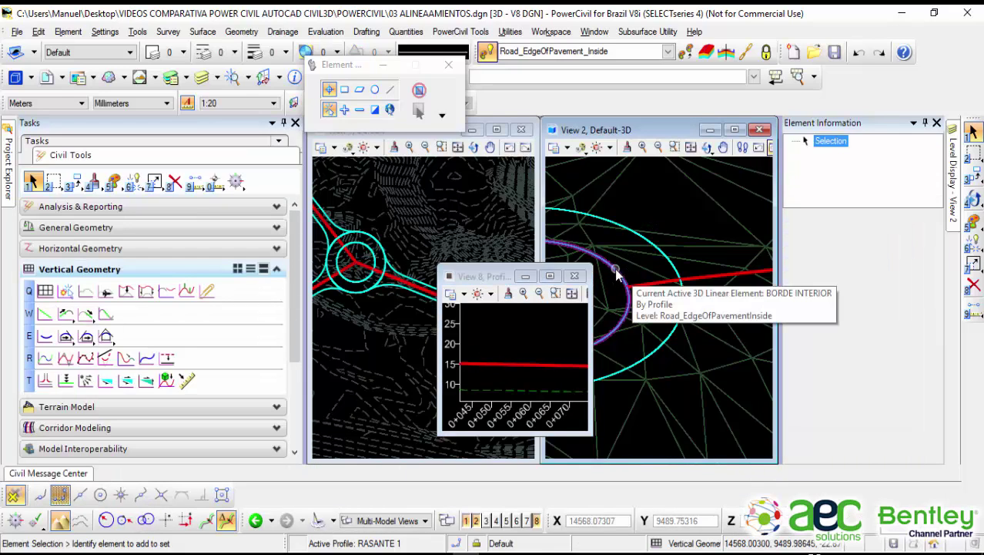
left_click(617, 272)
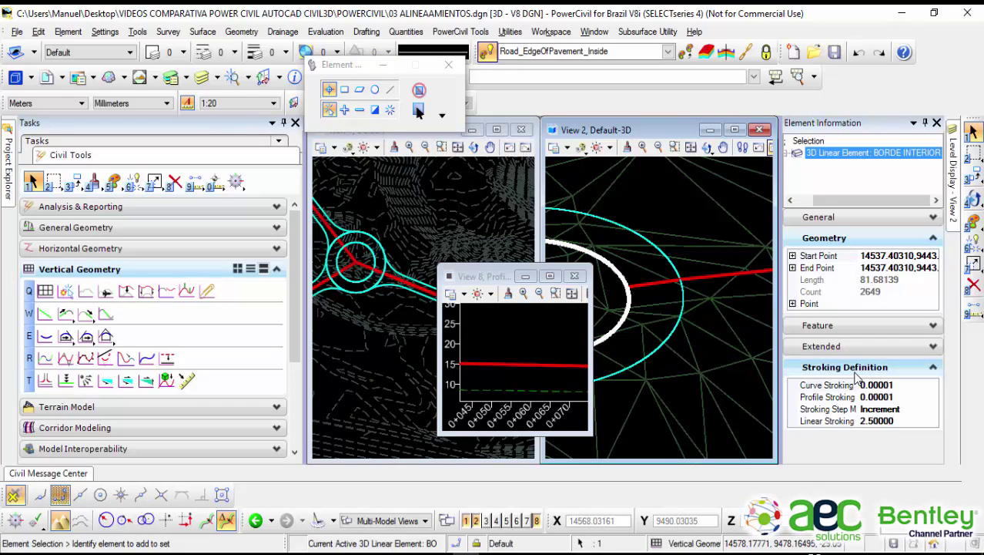
left_click(339, 323)
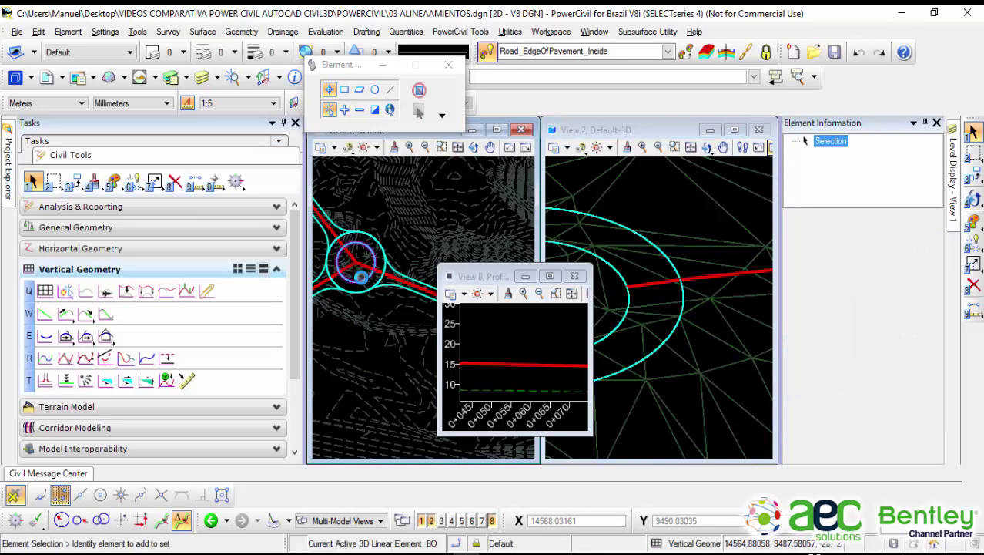
left_click(359, 275)
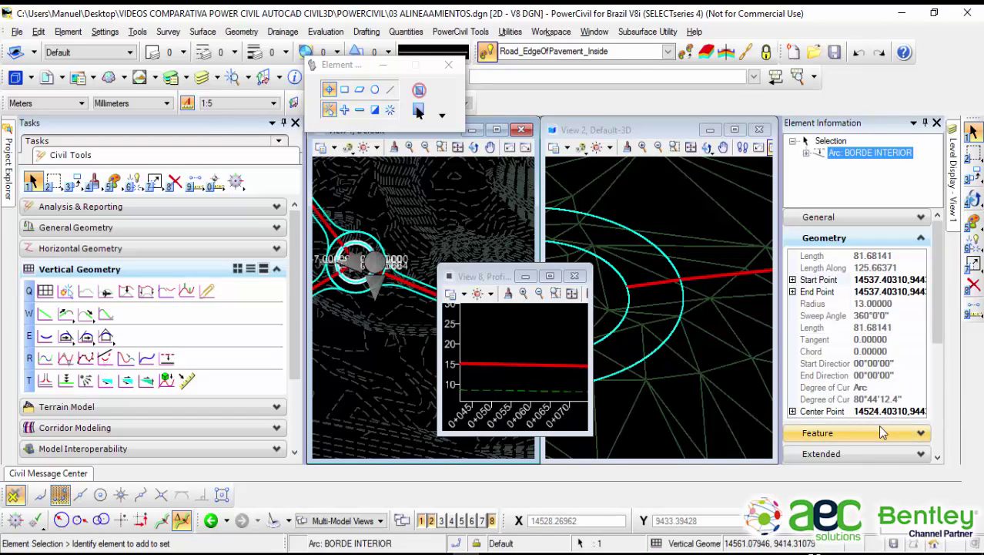
left_click(918, 238)
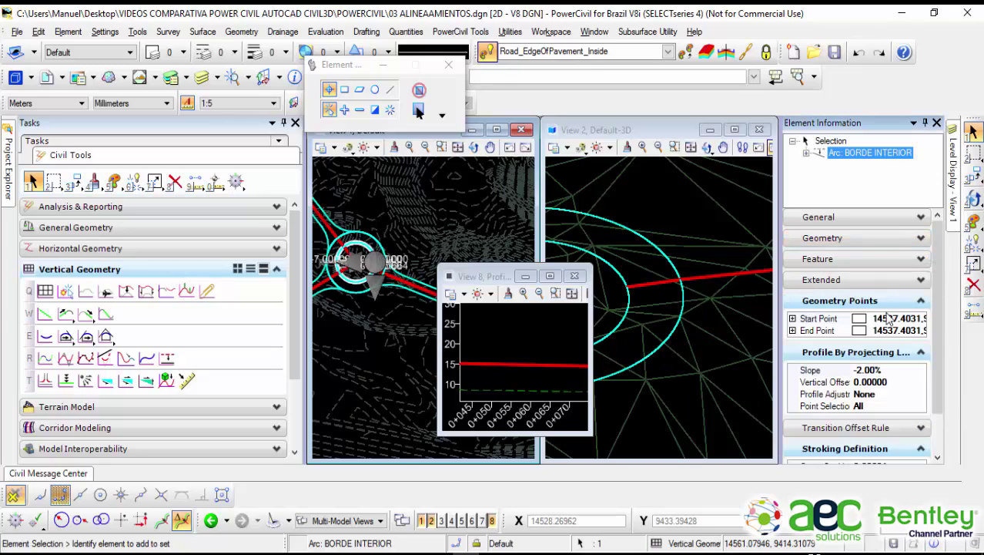
left_click(871, 371)
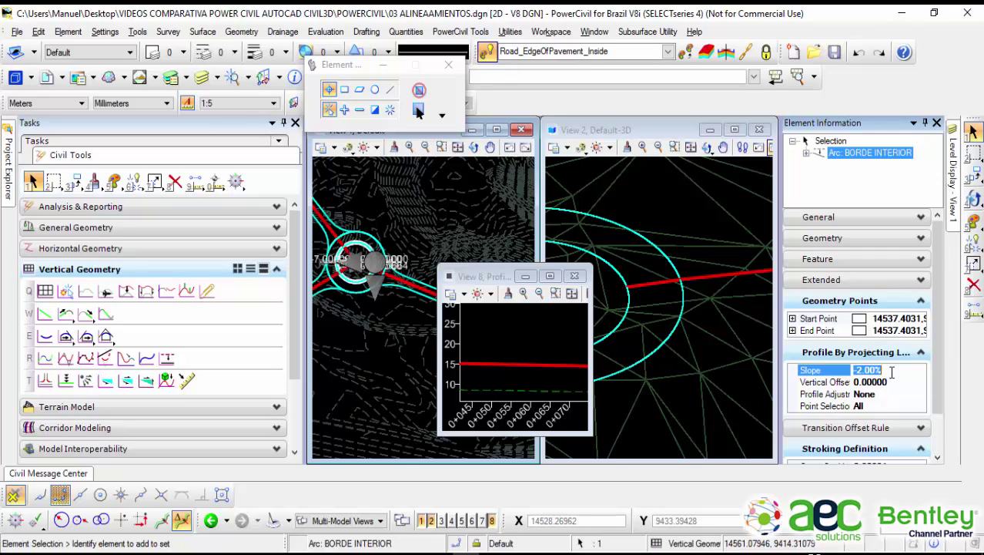
type("2")
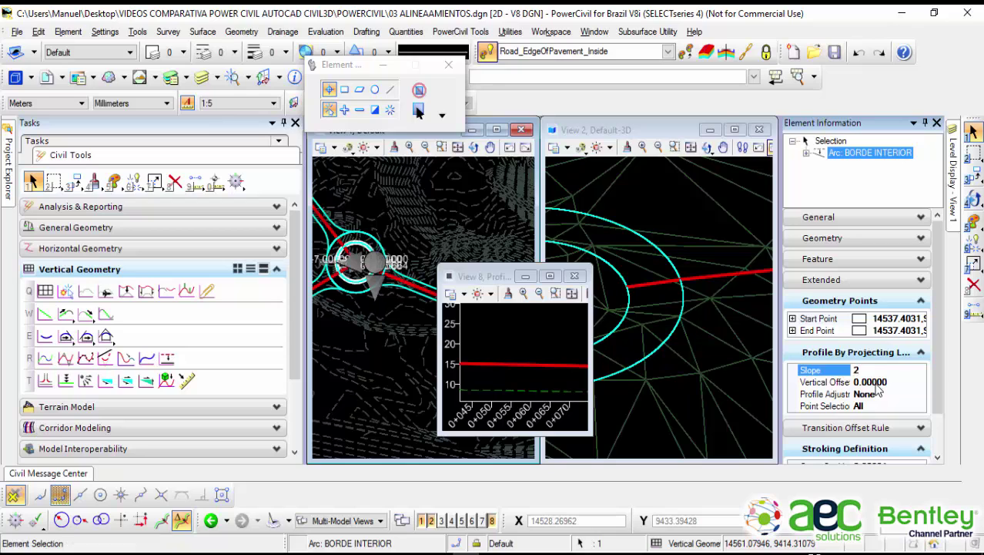
key("Tab")
middle_click_drag(488, 373, 551, 378)
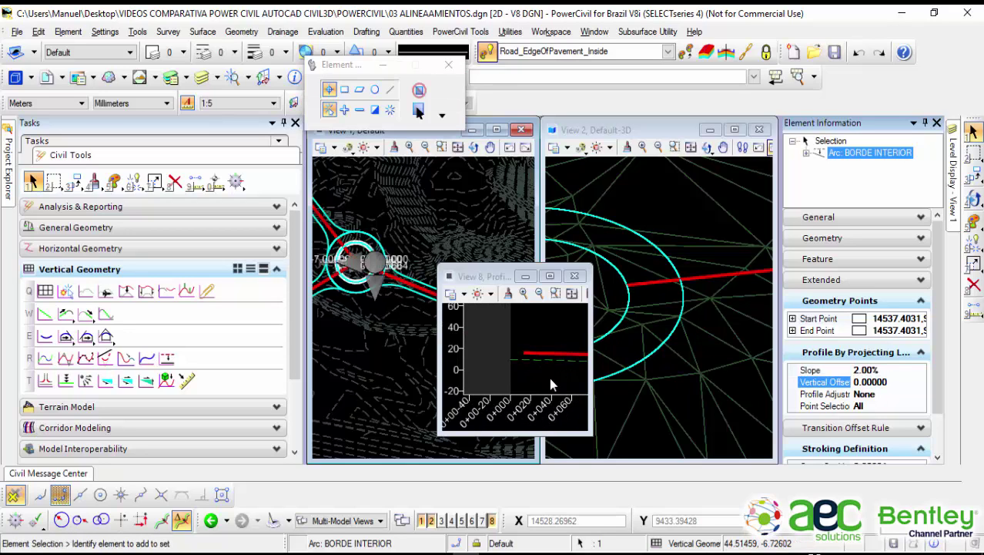
Step: Examine the start of RASANTE 1 and its slope segments in the profile view, and close that view
scroll(536, 359, "up", 2)
scroll(527, 344, "up", 3)
left_click(530, 335)
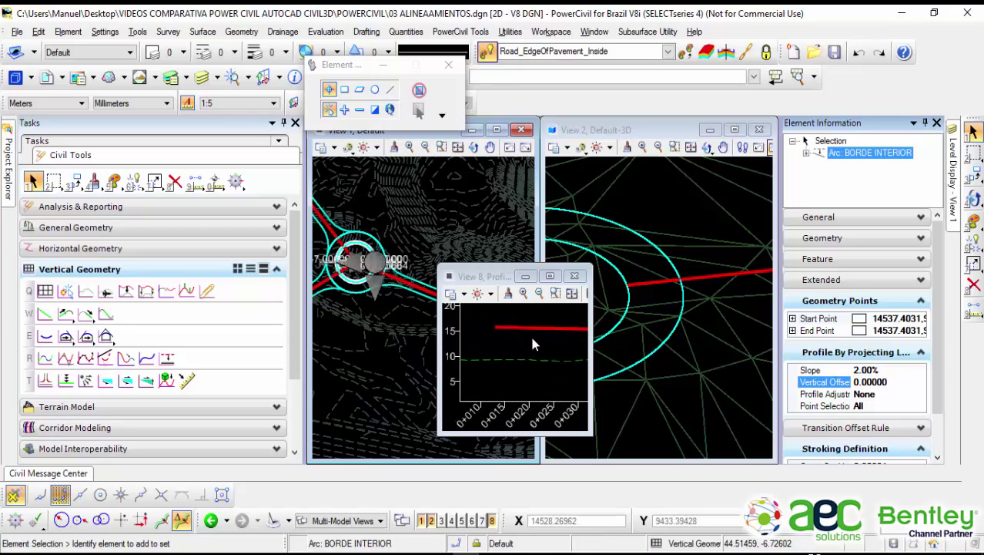
left_click(522, 331)
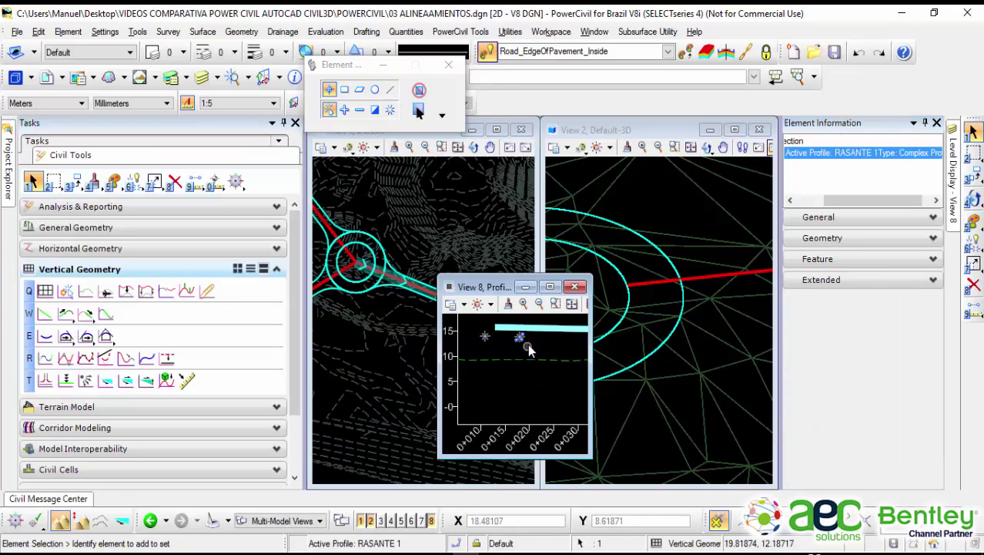
scroll(528, 344, "up", 4)
middle_click_drag(517, 349, 527, 396)
scroll(510, 368, "up", 3)
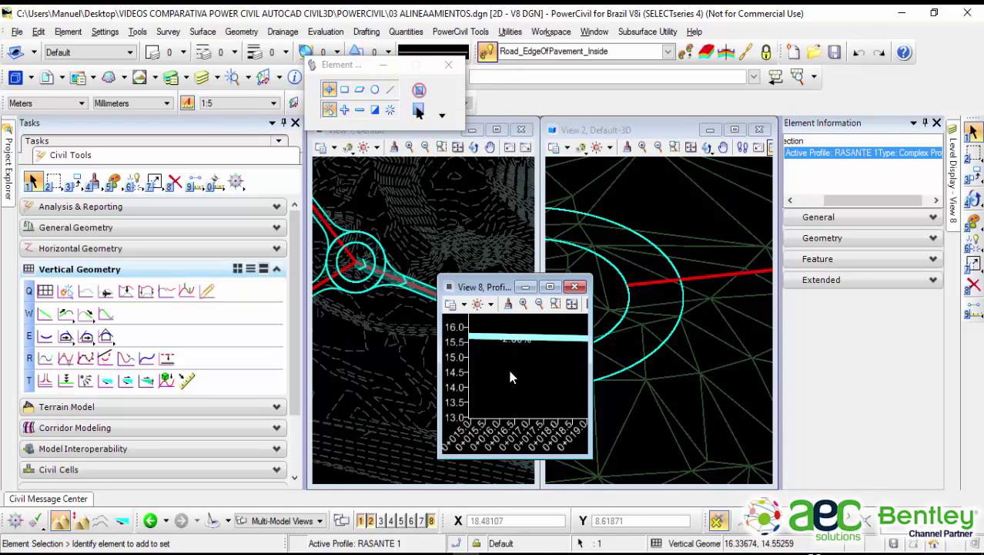
left_click(552, 287)
scroll(517, 351, "down", 5)
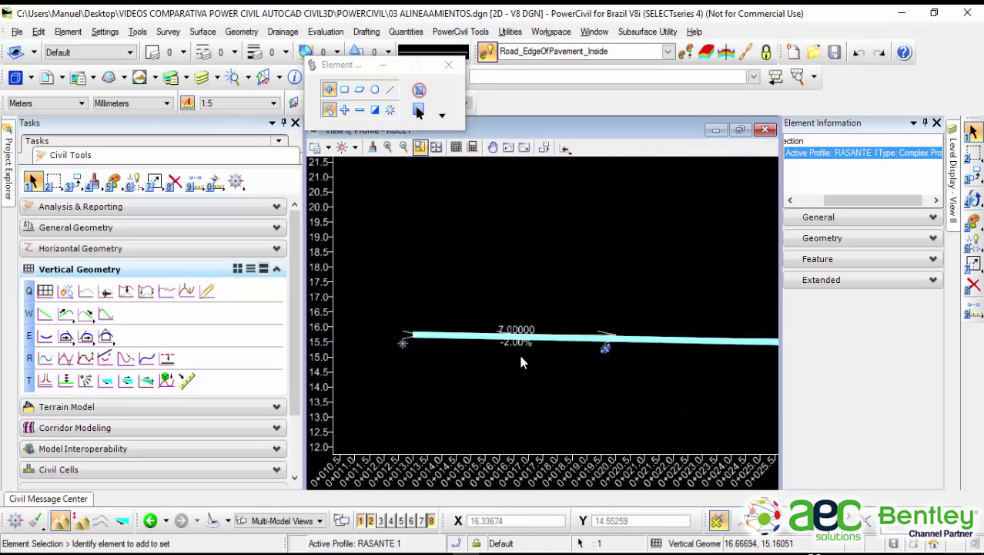
scroll(696, 333, "down", 4)
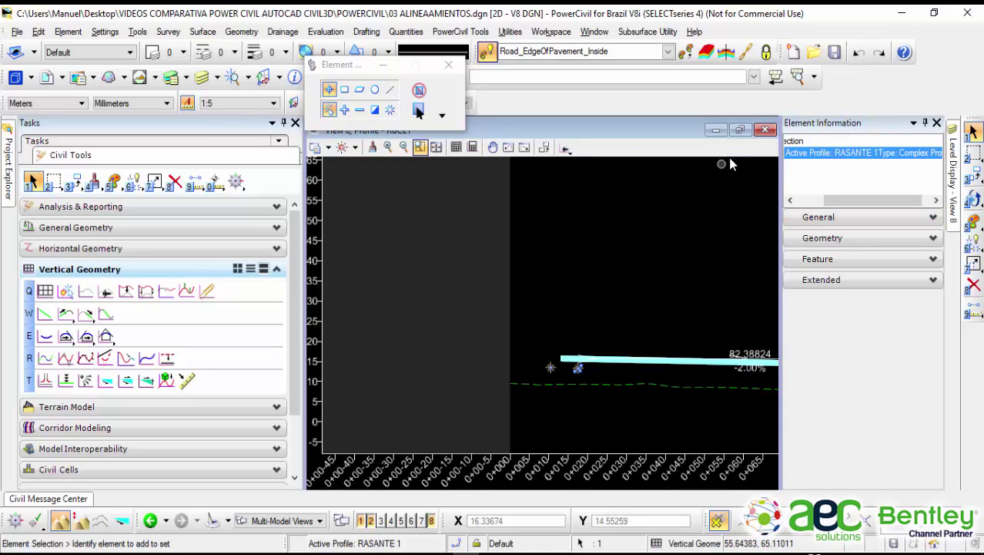
left_click(765, 130)
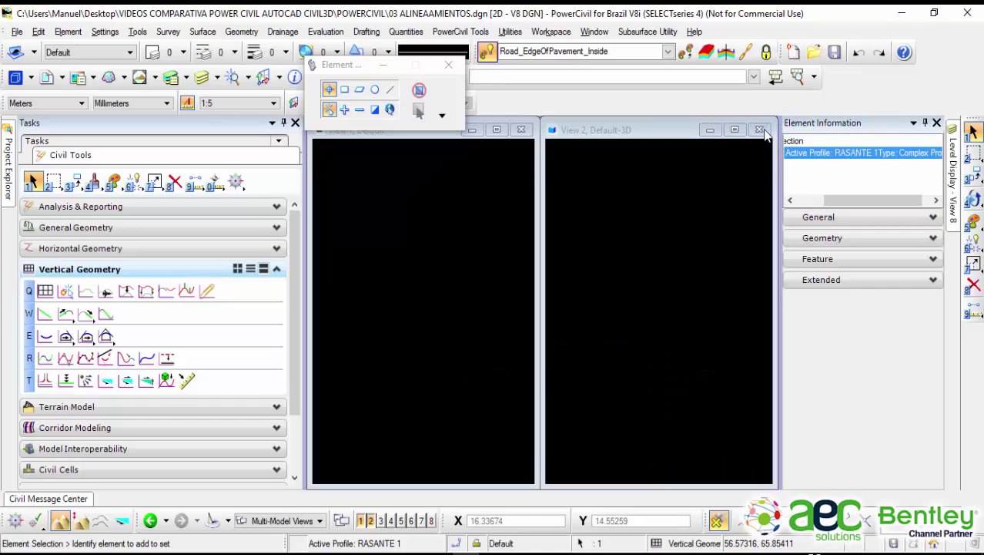
Step: Create profile intersection points on the EJE 1 centerline where it crosses the roundabout's inner and outer edges
scroll(692, 328, "down", 3)
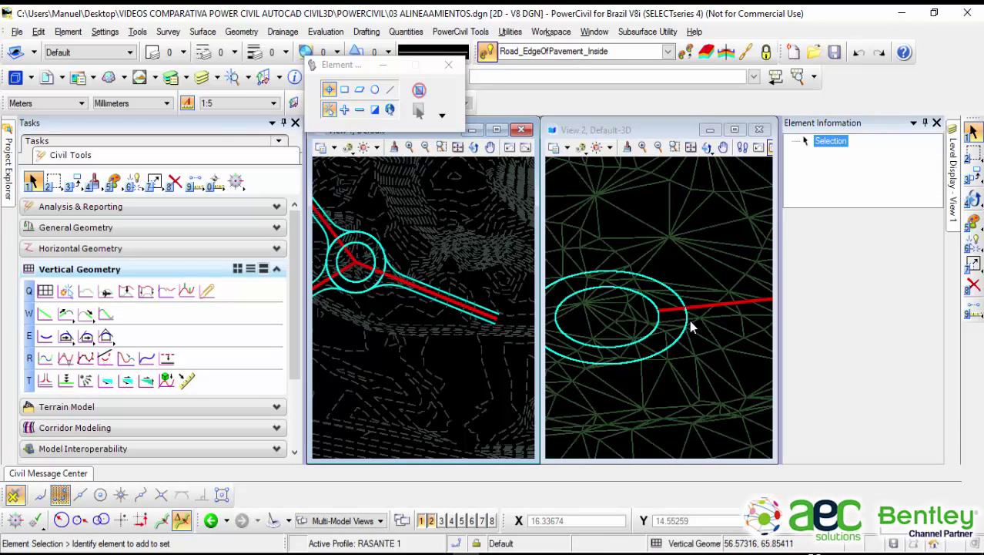
scroll(476, 322, "down", 2)
scroll(432, 324, "up", 2)
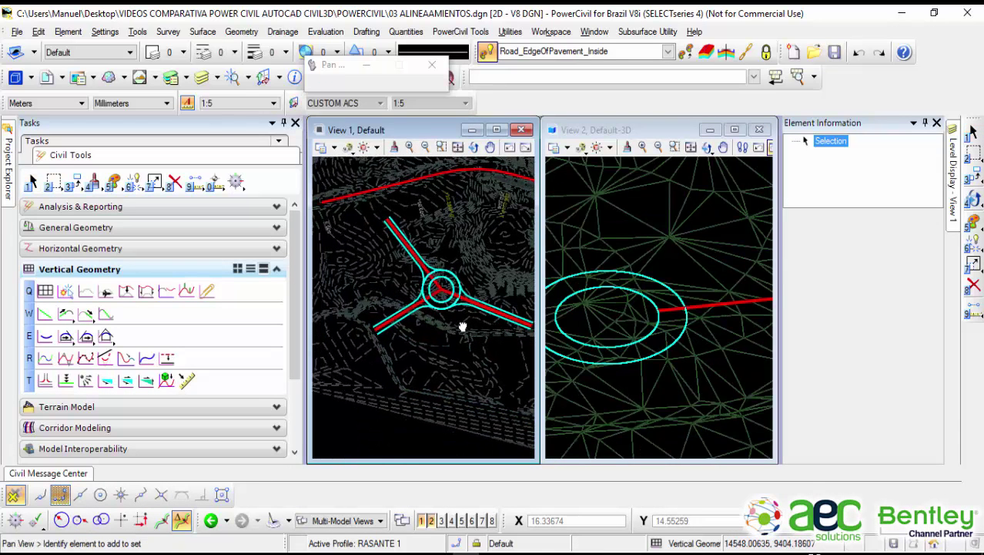
scroll(437, 282, "up", 2)
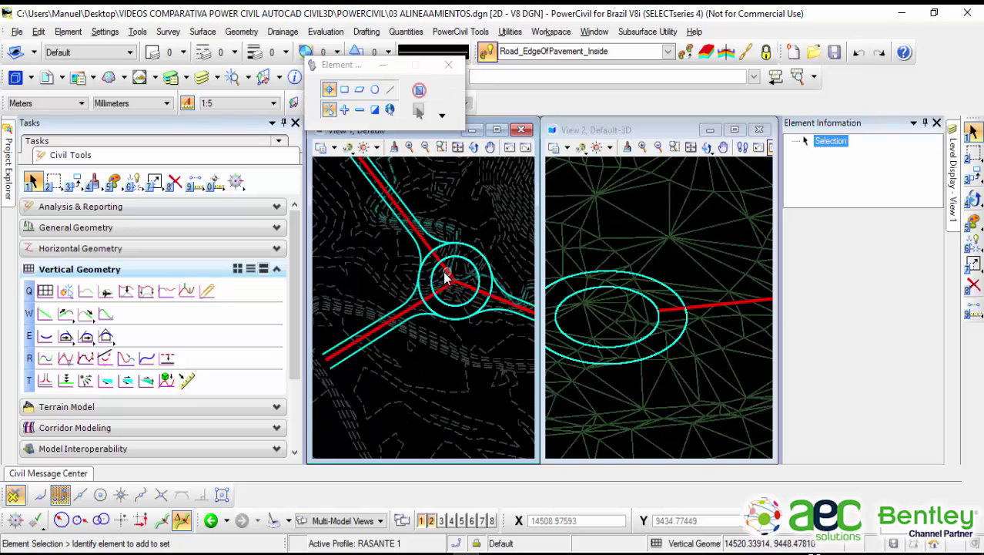
scroll(406, 320, "up", 1)
left_click(409, 317)
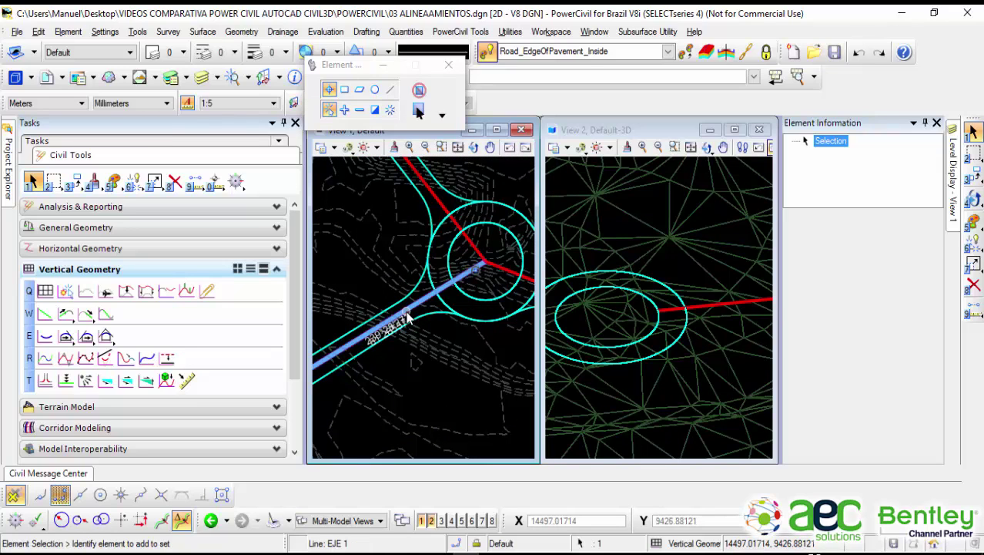
left_click(425, 382)
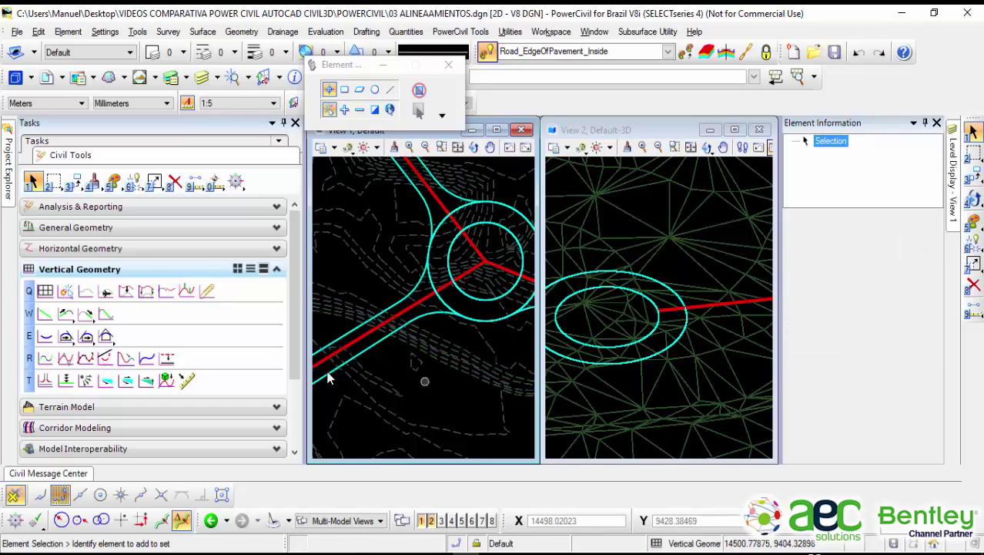
left_click(187, 294)
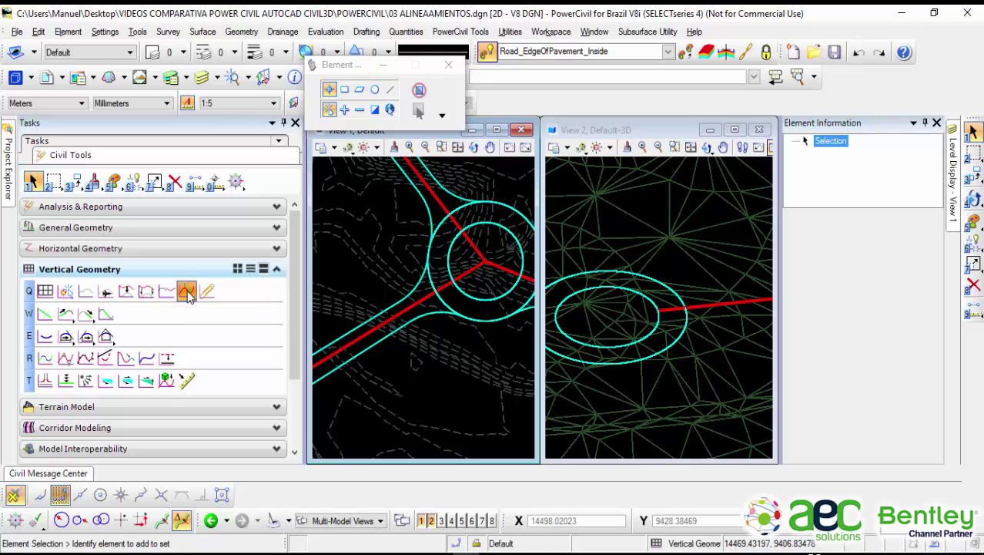
left_click(443, 309)
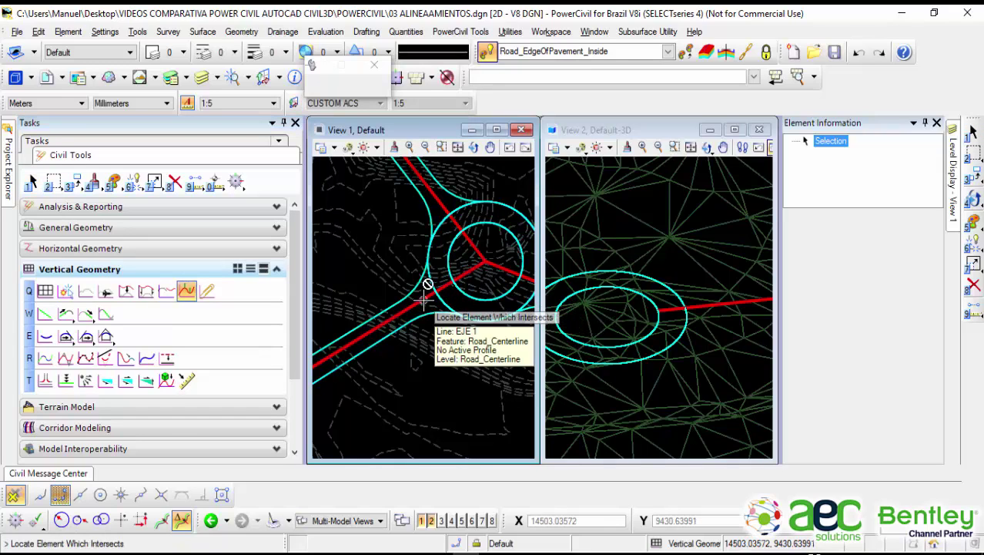
left_click(454, 304)
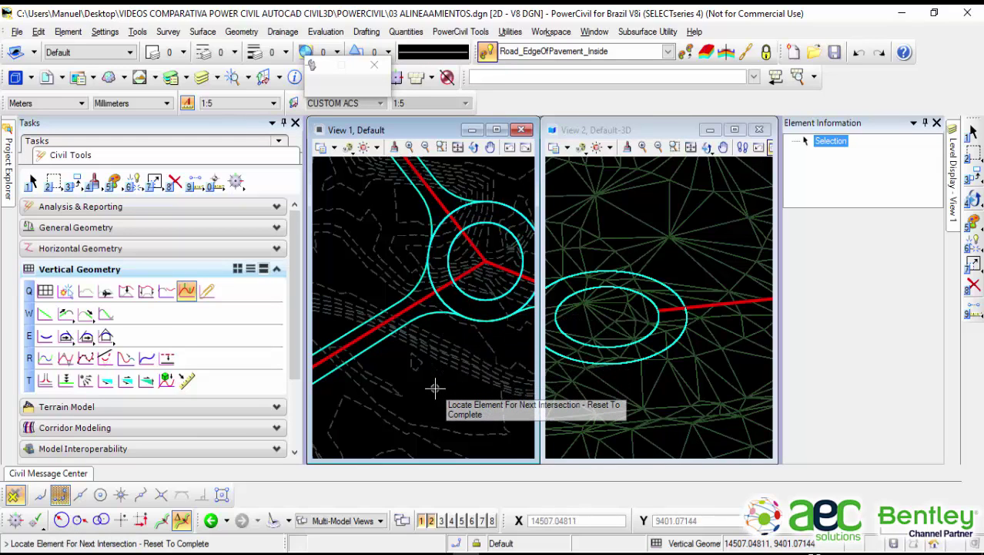
right_click(435, 388)
left_click(974, 132)
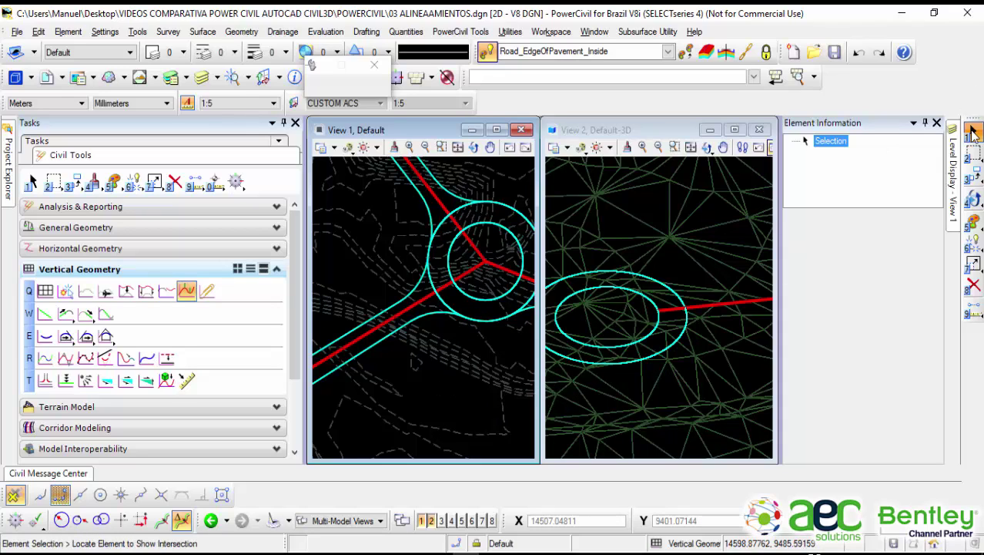
Step: Open the profile model of the EJE 1 centerline in View 7 and bring its two intersection points into view
left_click(413, 311)
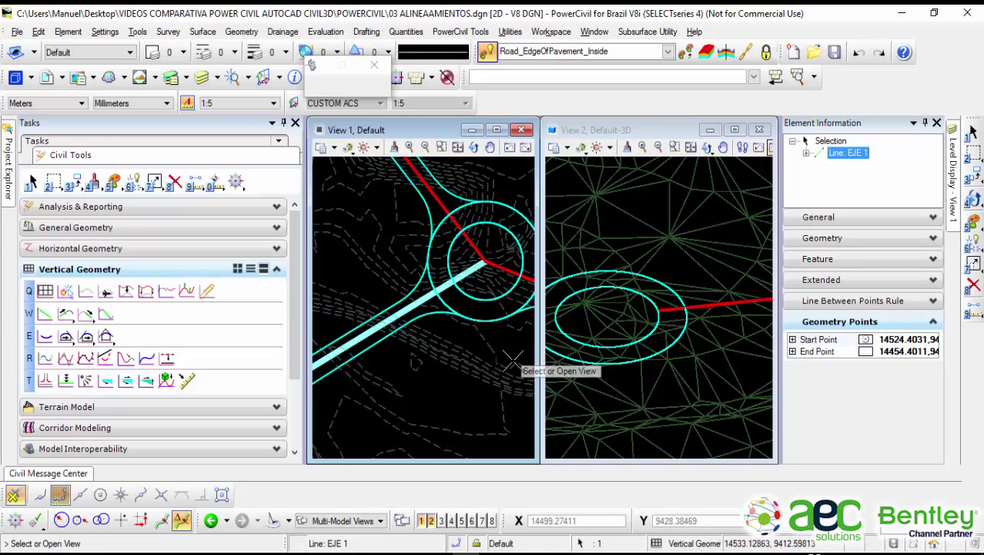
left_click(483, 521)
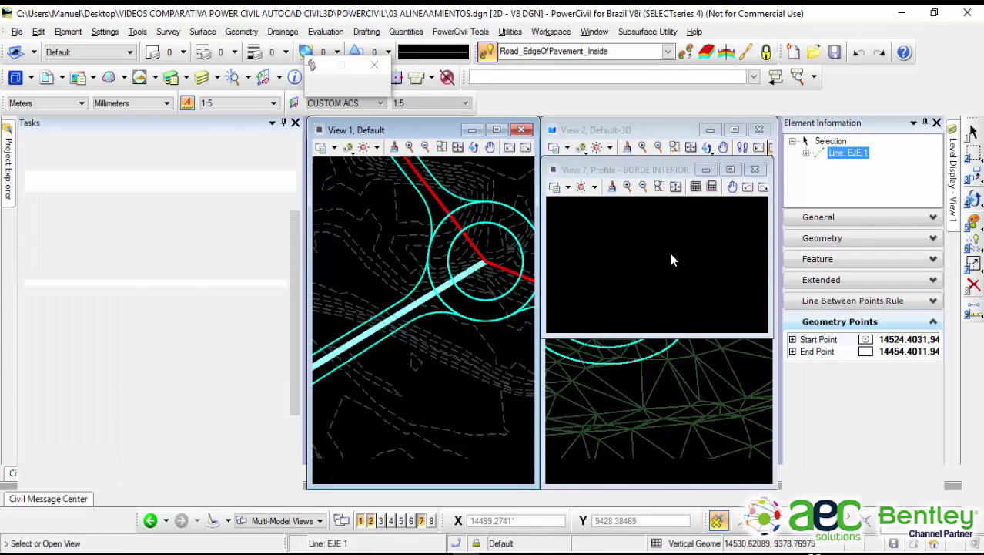
left_click(663, 262)
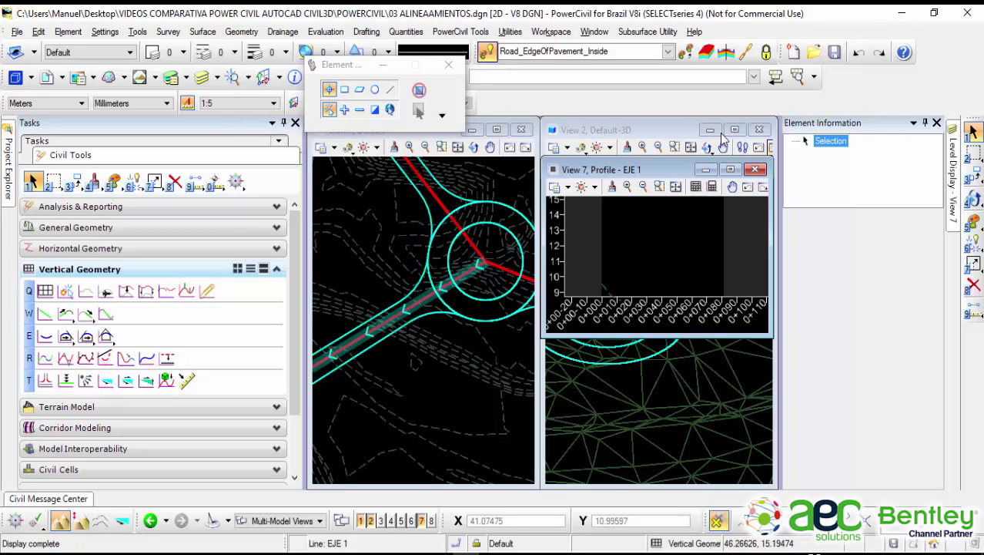
scroll(652, 248, "down", 2)
scroll(648, 234, "up", 1)
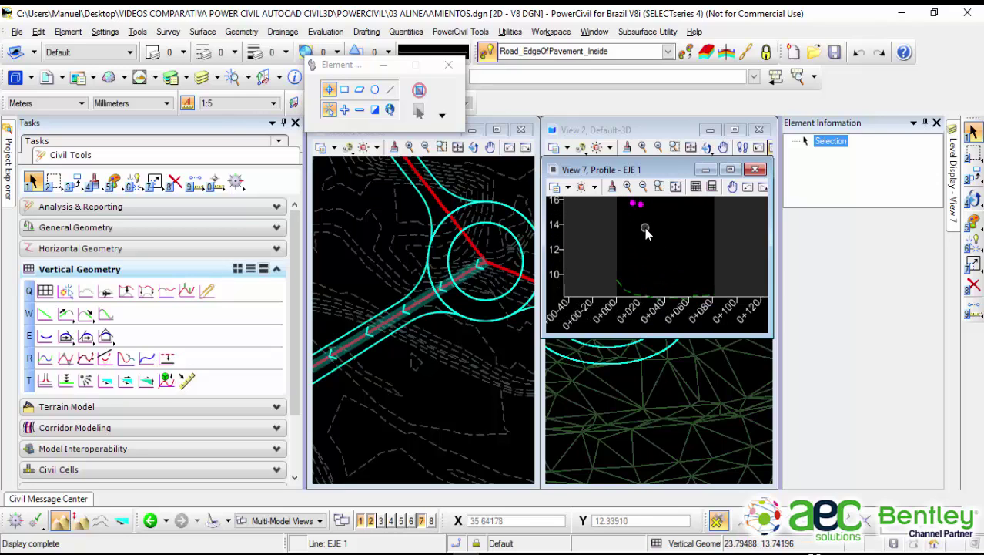
middle_click_drag(646, 229, 643, 248)
scroll(644, 248, "down", 1)
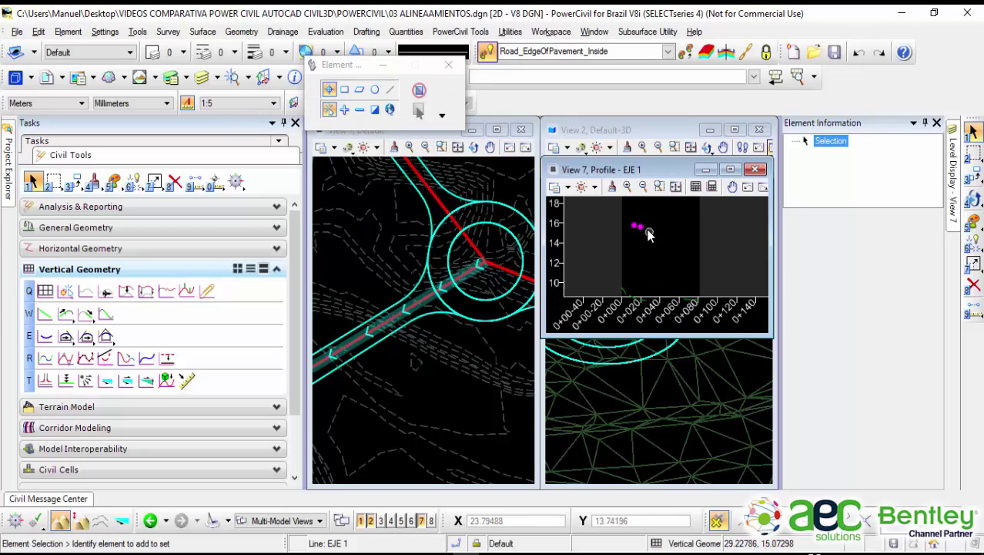
Step: Set the EJE 1 profile's vertical exaggeration to 1 and enlarge the profile view around the intersection points
left_click(568, 188)
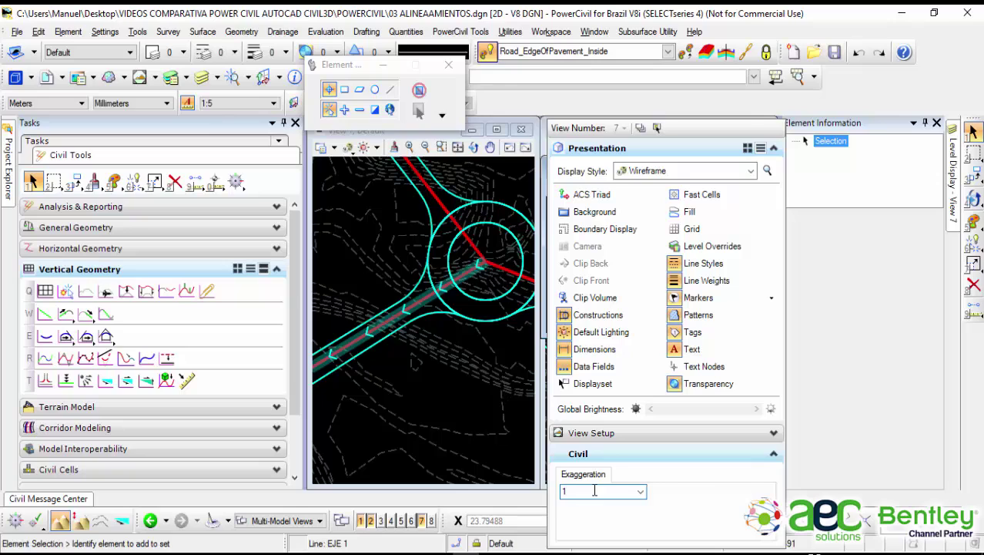
left_click(640, 492)
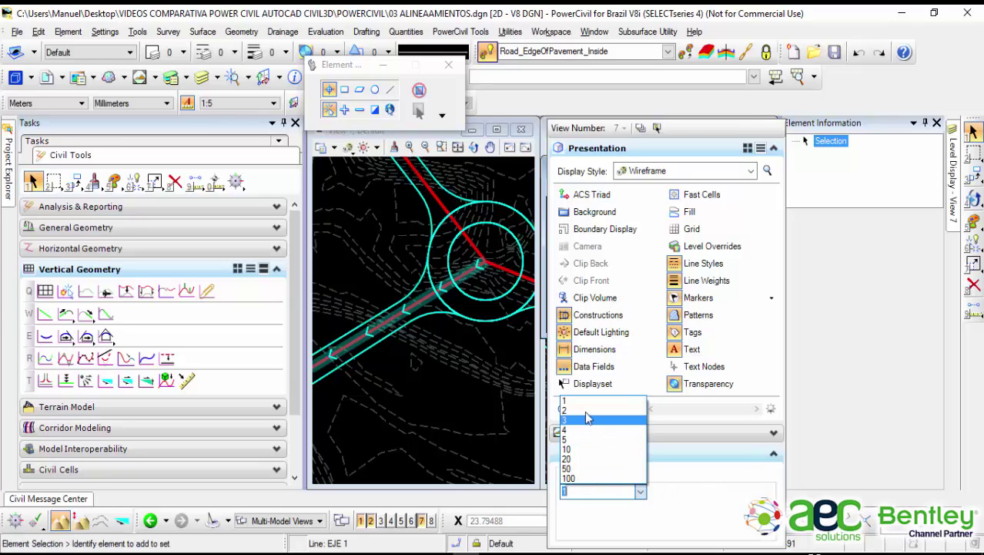
left_click(587, 402)
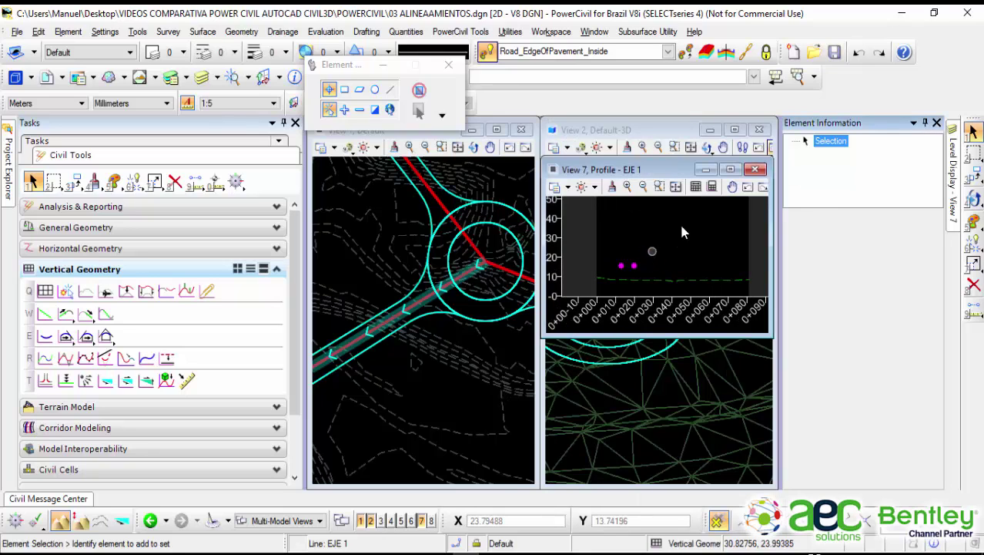
left_click(730, 171)
scroll(605, 255, "down", 1)
scroll(621, 295, "up", 1)
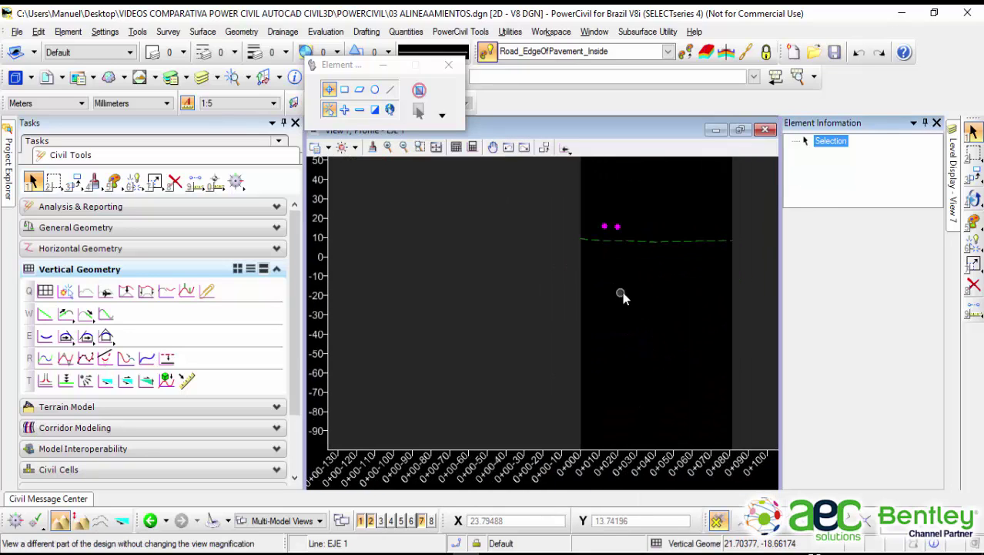
scroll(633, 221, "up", 1)
middle_click_drag(633, 219, 593, 253)
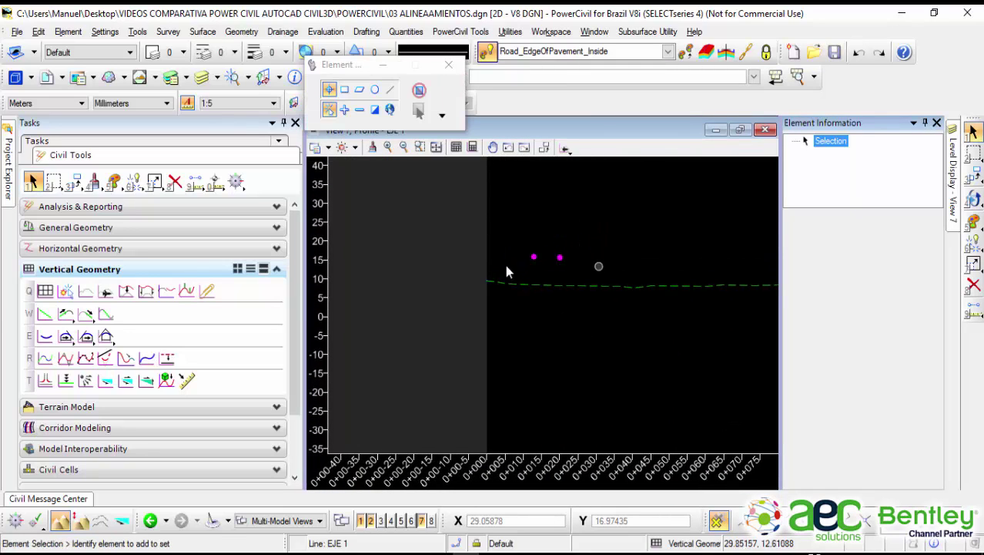
Step: Draw a profile line named RASANTE EJE 2 from the BORDE INTERIOR point at 0+013 to the RdEOPO point at 0+020
left_click(44, 315)
scroll(533, 264, "up", 2)
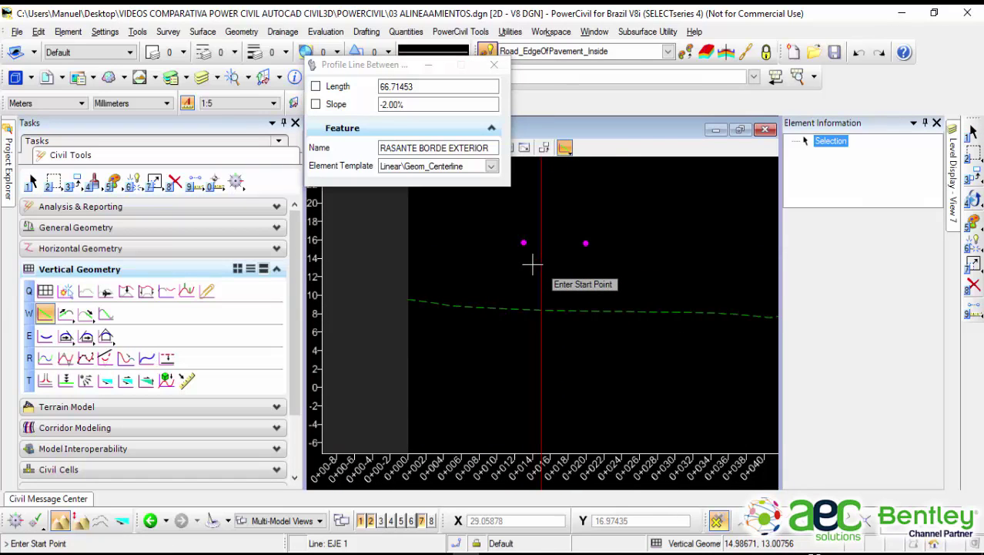
left_click(493, 148)
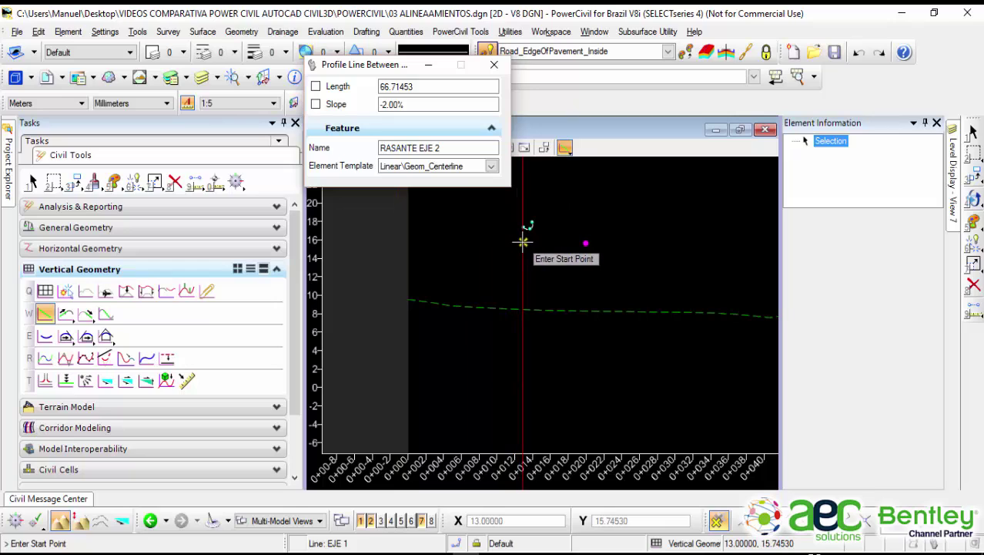
mouse_move(523, 242)
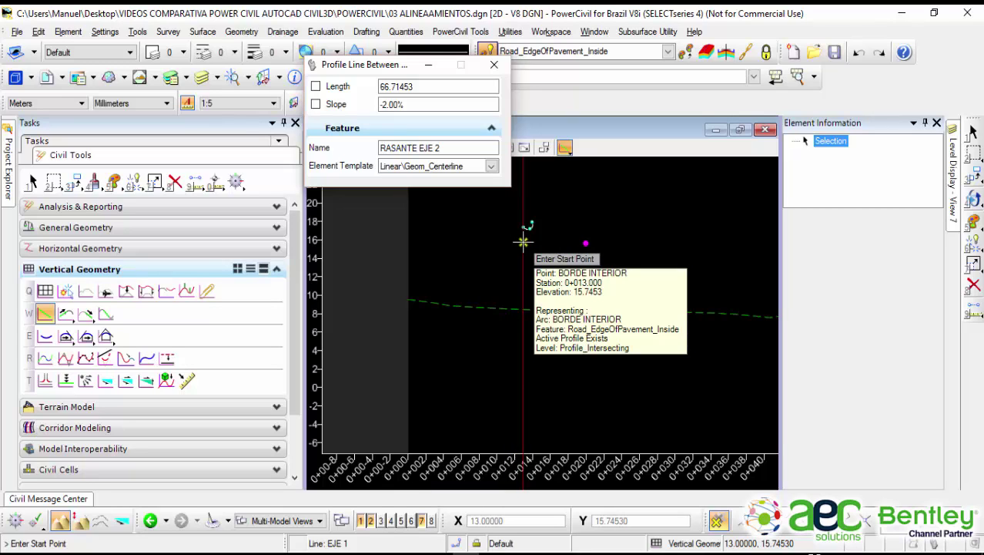
left_click(523, 241)
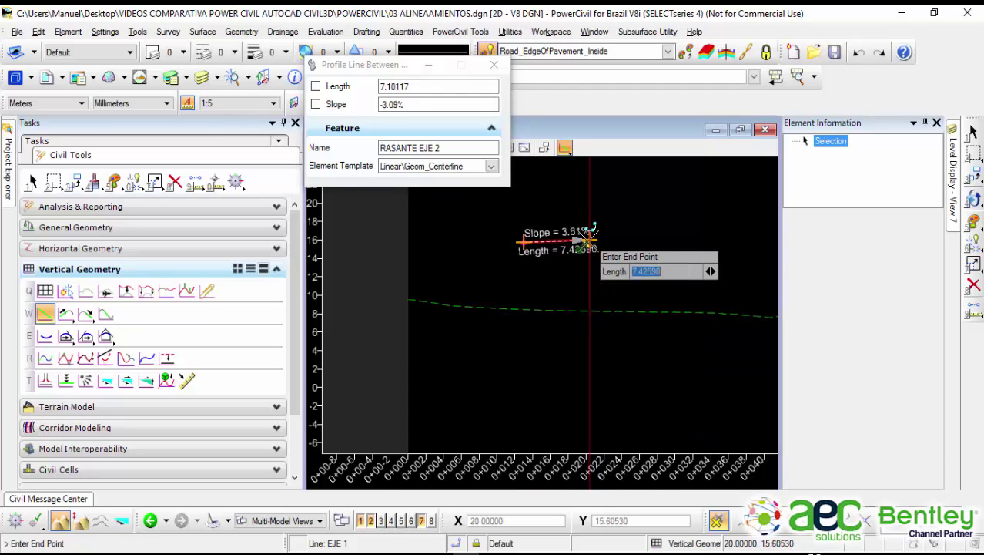
scroll(587, 243, "up", 4)
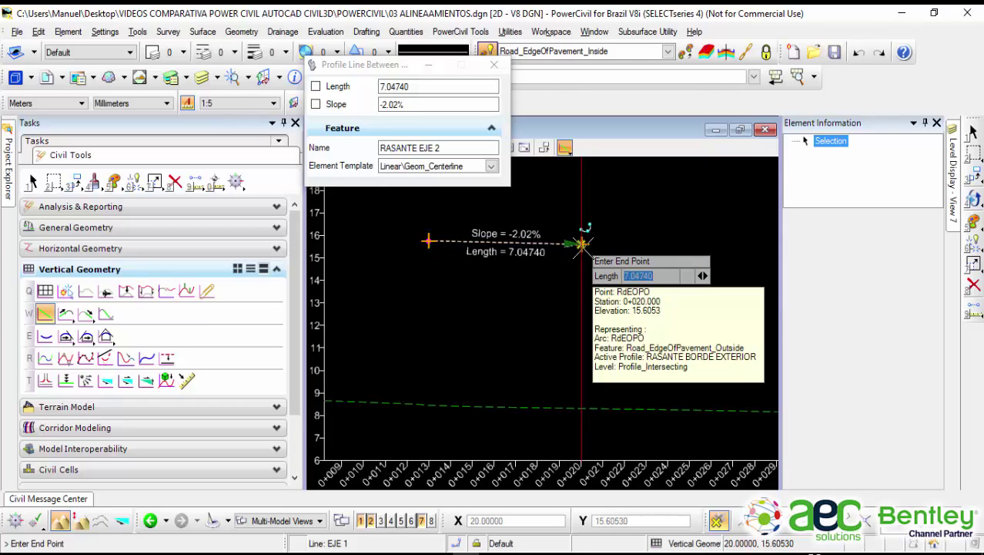
left_click(583, 244)
scroll(704, 221, "down", 2)
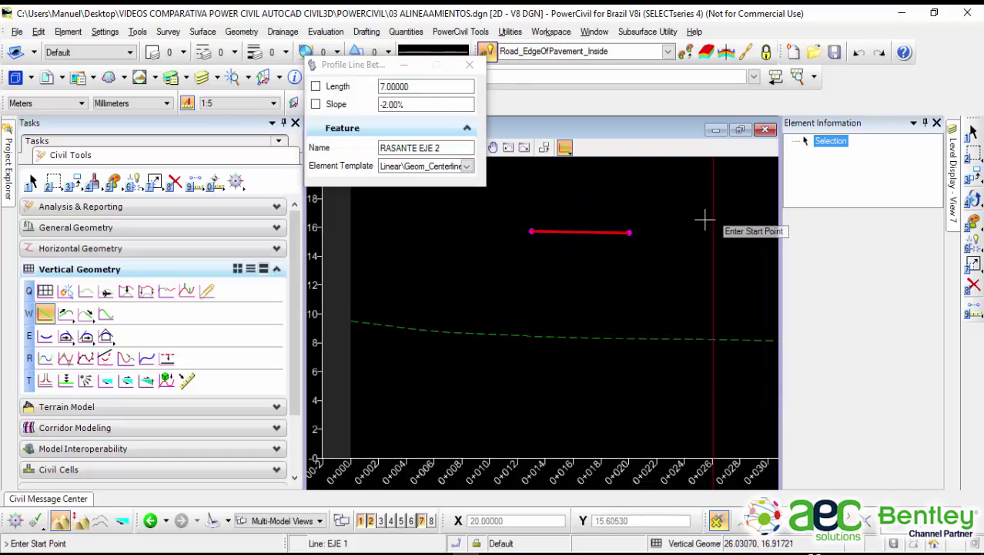
scroll(704, 221, "down", 2)
middle_click_drag(703, 214, 577, 242)
scroll(577, 244, "down", 1)
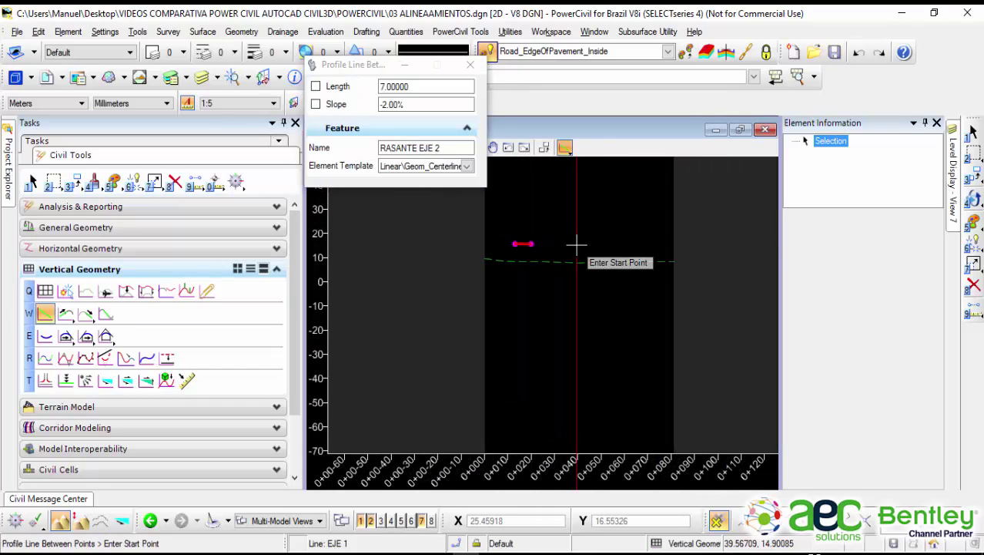
scroll(576, 244, "up", 3)
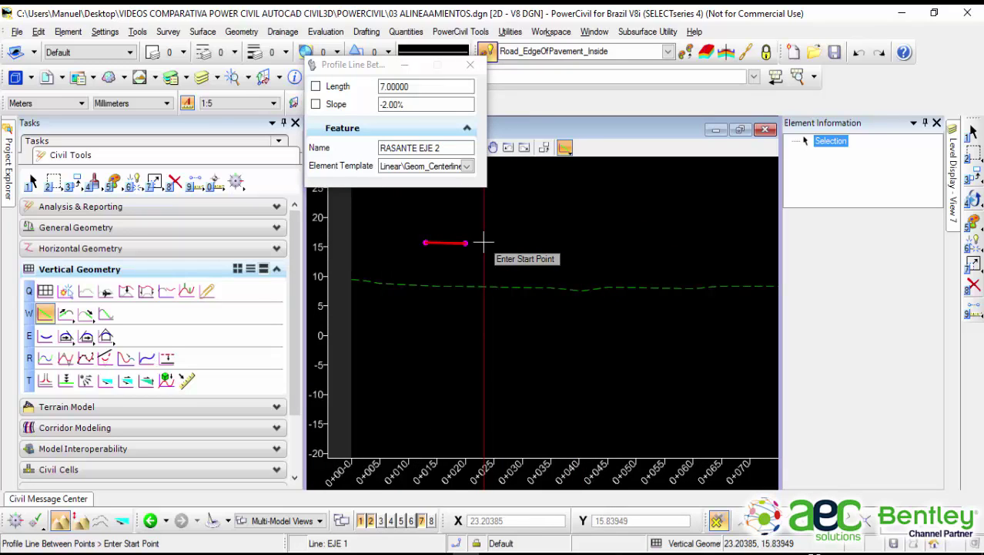
scroll(483, 243, "down", 1)
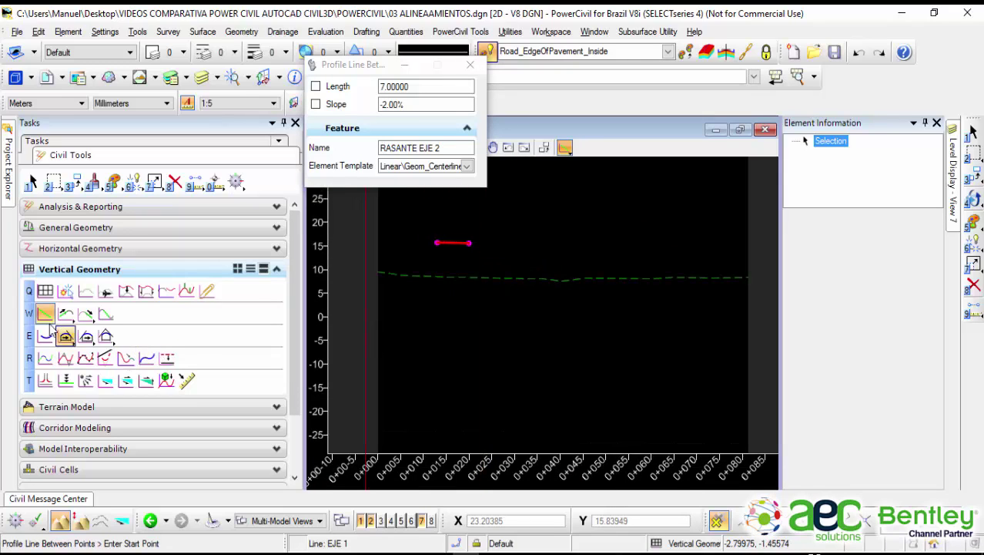
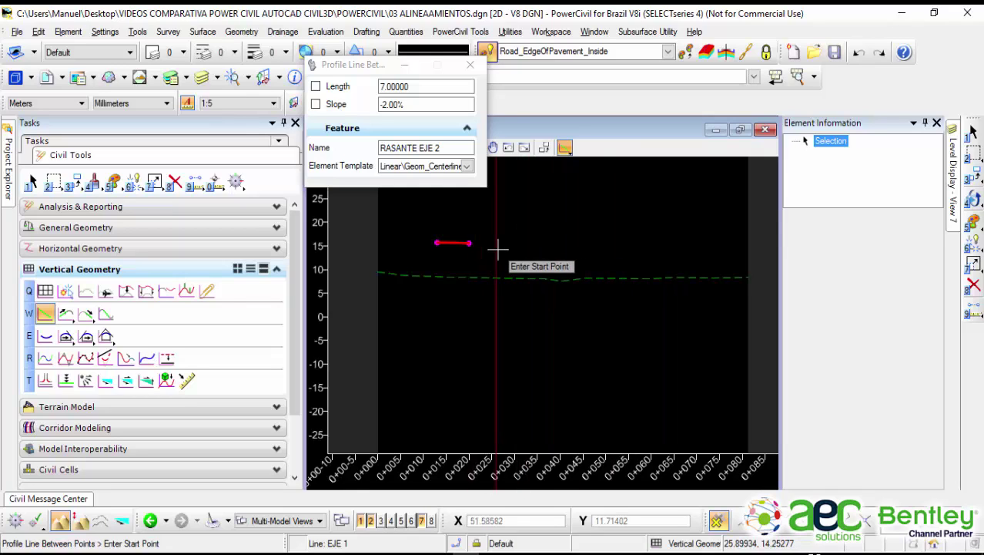
Step: Draw a profile line 15 m long at -2.00% slope, starting from the end of the short grade line at station 0+020
middle_click_drag(519, 246, 585, 250)
scroll(585, 251, "up", 2)
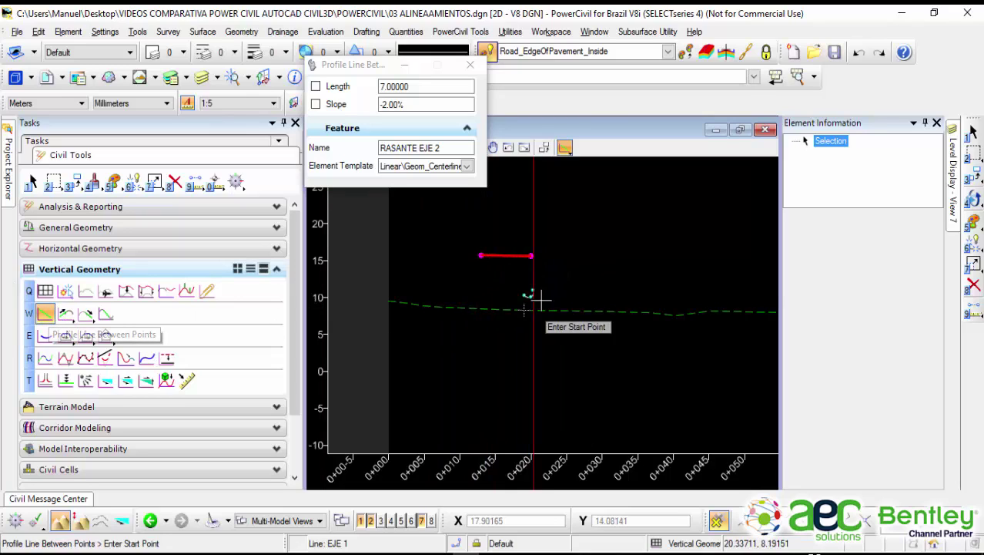
left_click(532, 255)
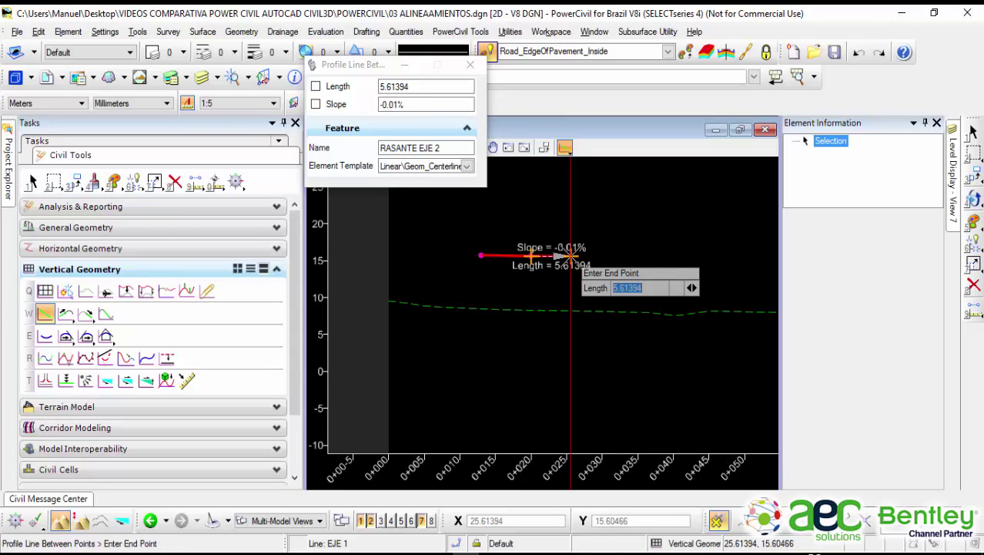
type("15")
key("Return")
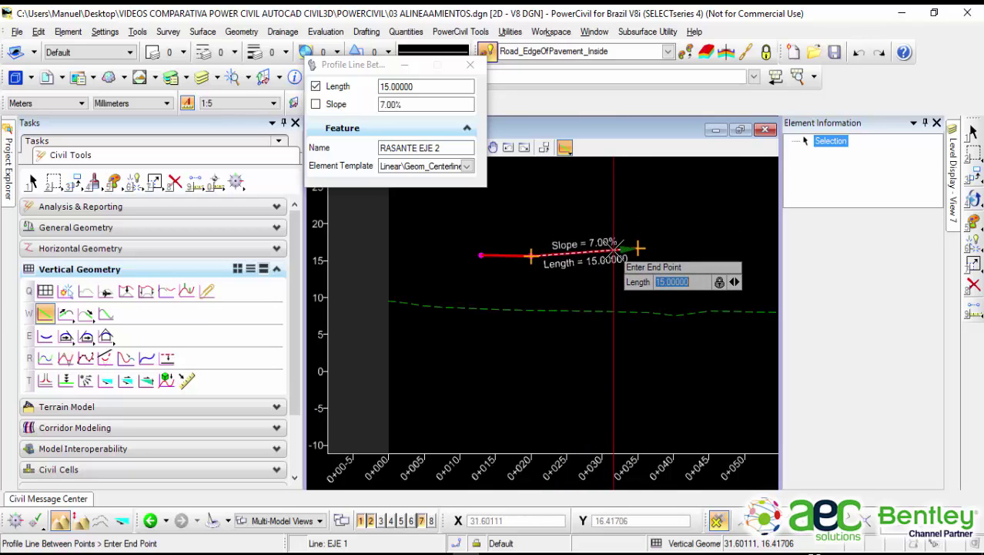
key("Right")
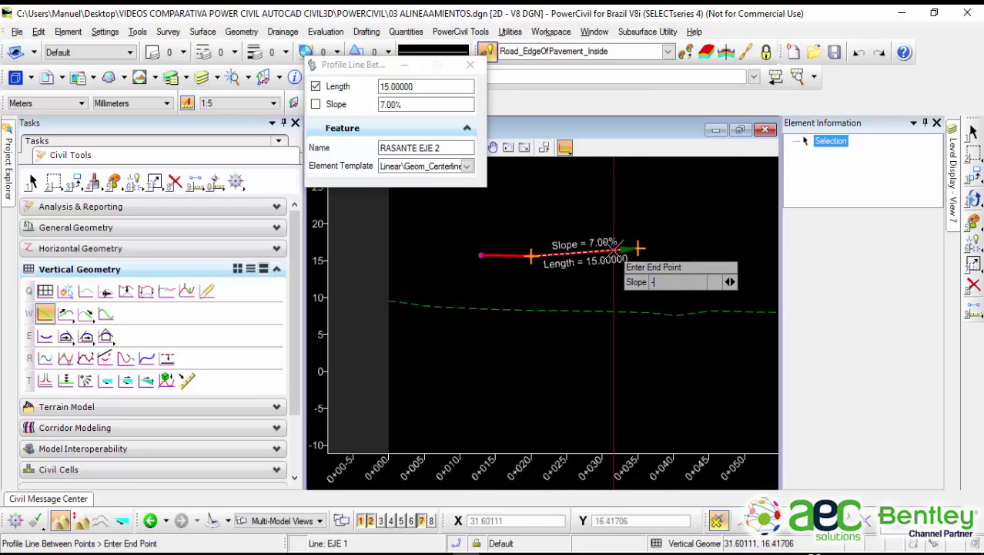
key("Return")
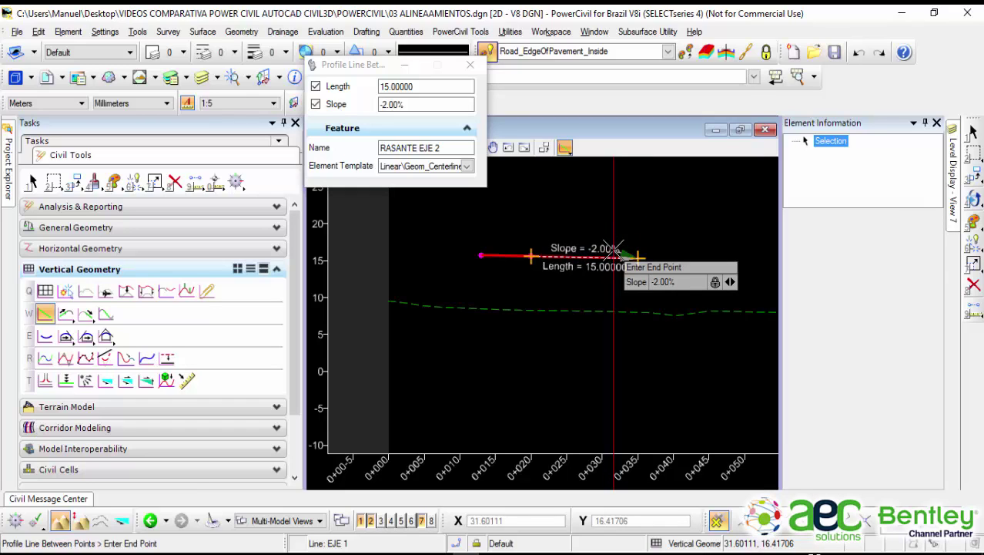
left_click(660, 208)
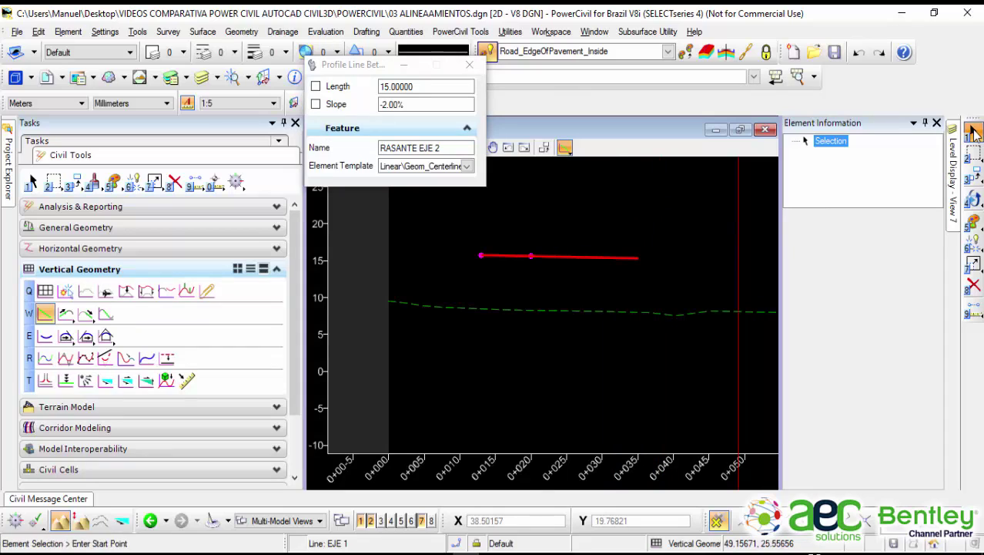
left_click(973, 132)
Step: Examine the length and slope of the new grade line between stations 0+020 and 0+035, then clear the selection
left_click(587, 256)
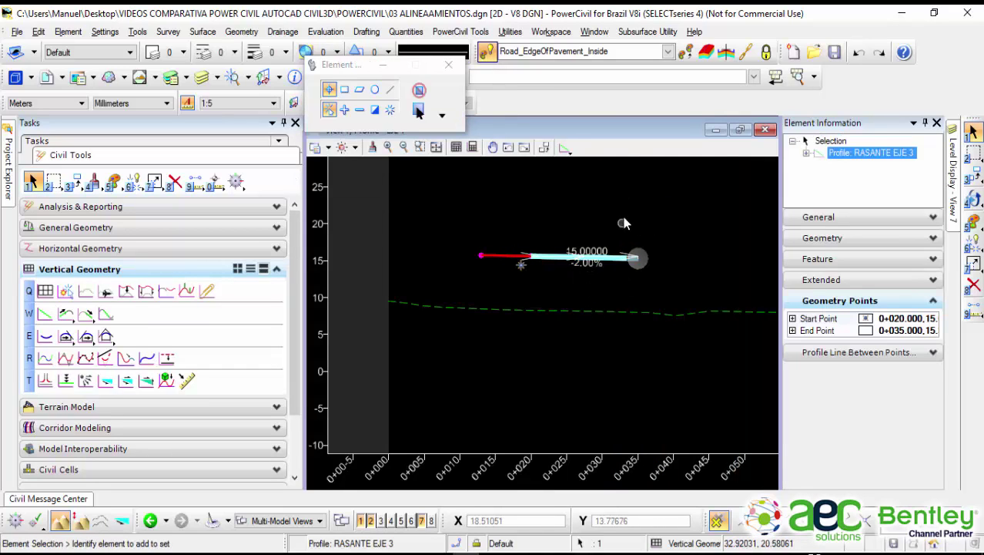
left_click(560, 178)
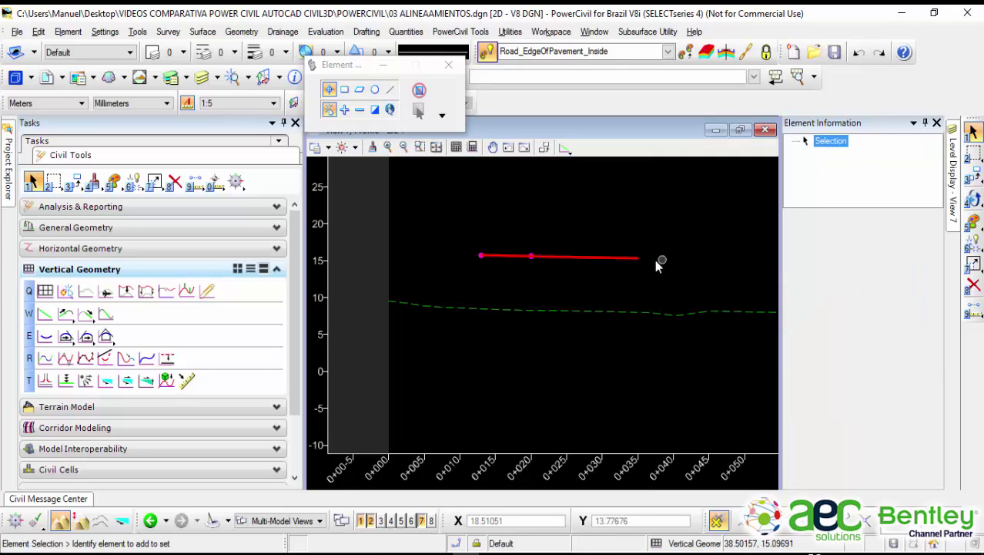
scroll(672, 241, "down", 2)
middle_click_drag(672, 241, 583, 239)
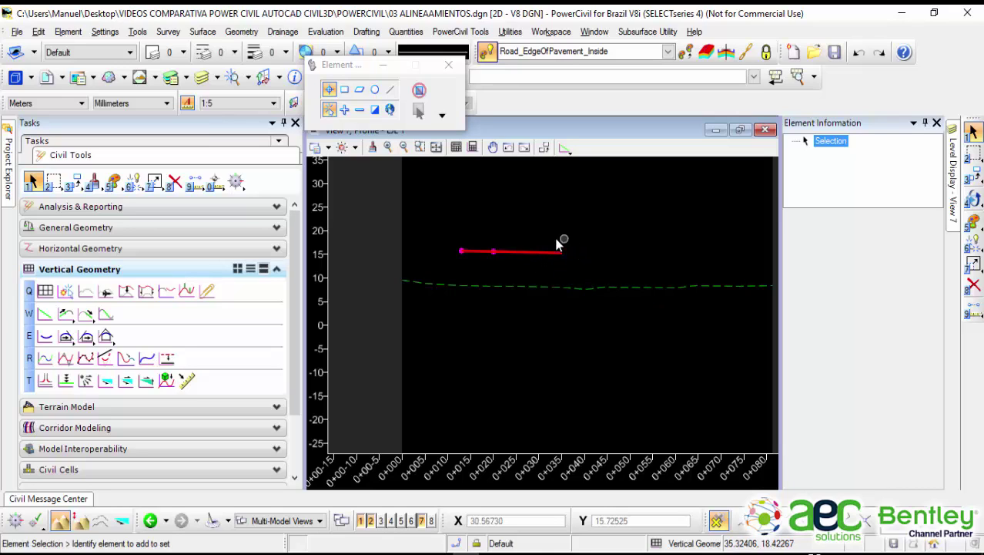
scroll(628, 256, "down", 2)
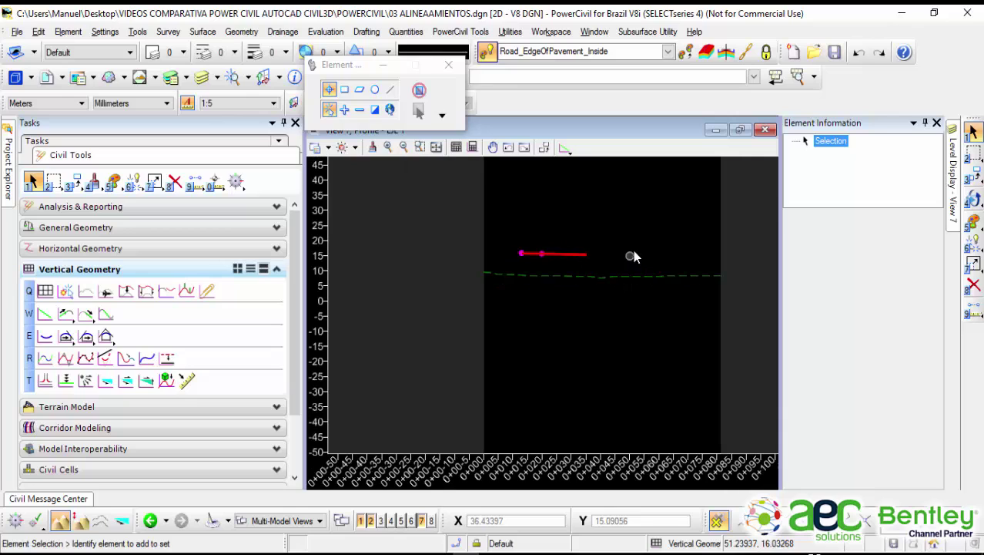
middle_click_drag(633, 250, 575, 251)
scroll(574, 252, "up", 1)
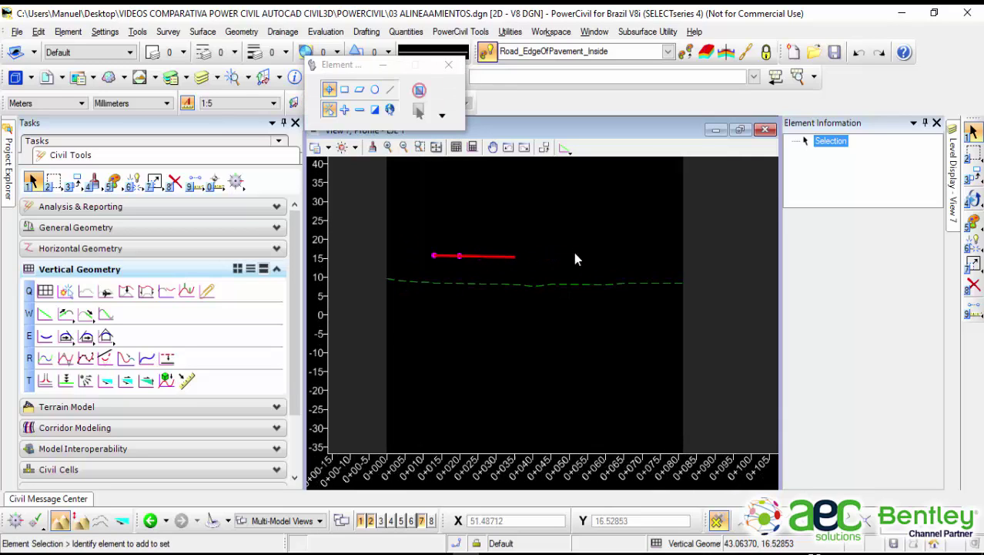
left_click(489, 259)
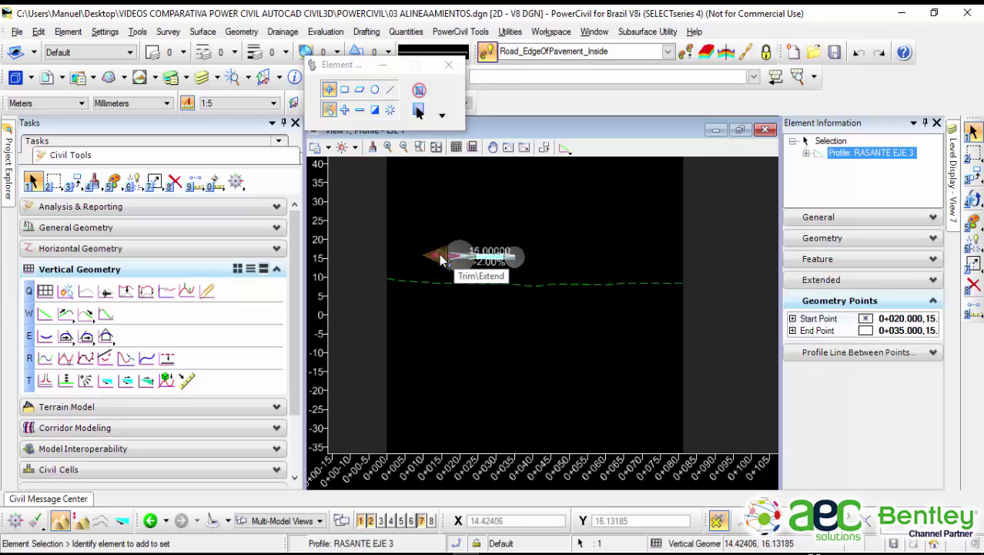
left_click(613, 227)
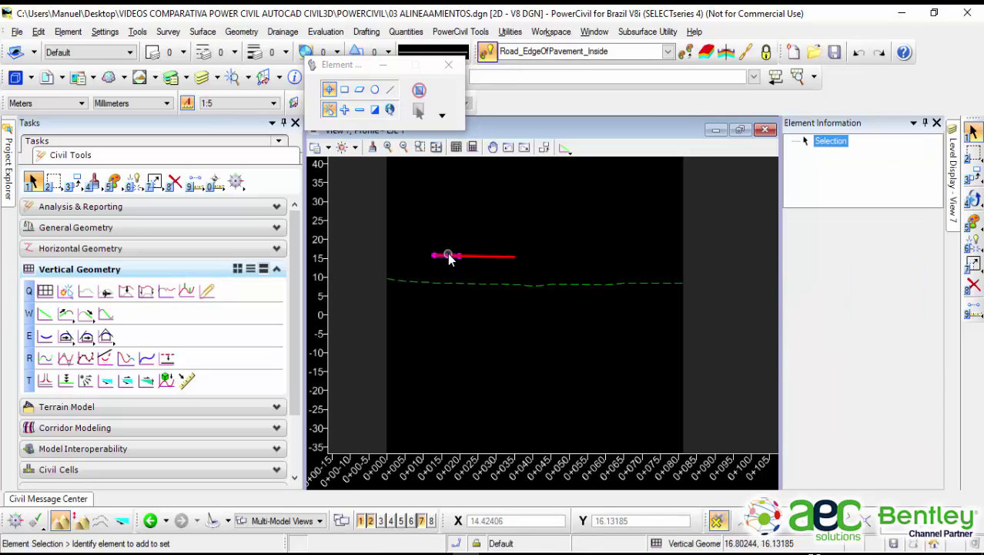
Step: Draw a profile line at -8.00% slope from the end of the 15 m line at station 0+035 to the alignment's end
left_click(46, 314)
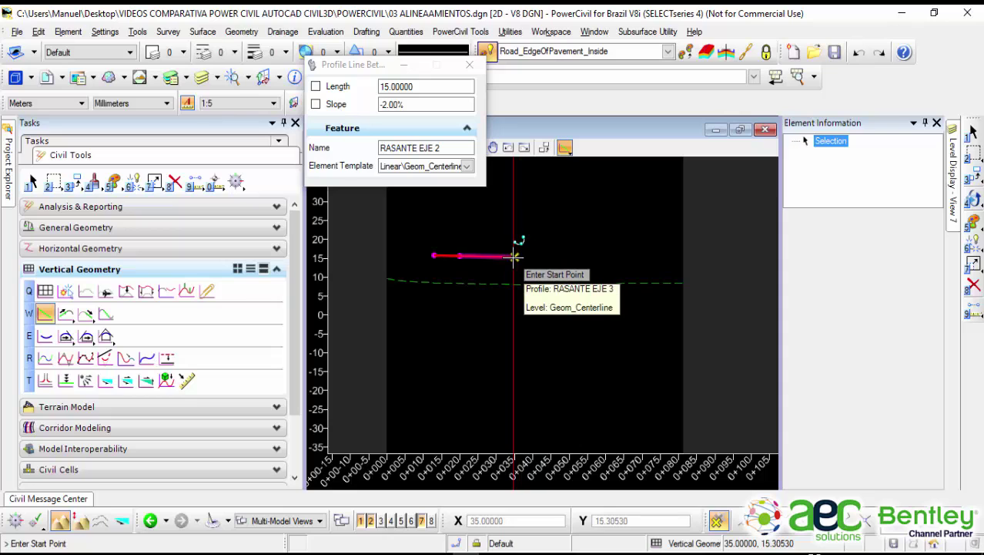
left_click(514, 257)
scroll(653, 285, "up", 2)
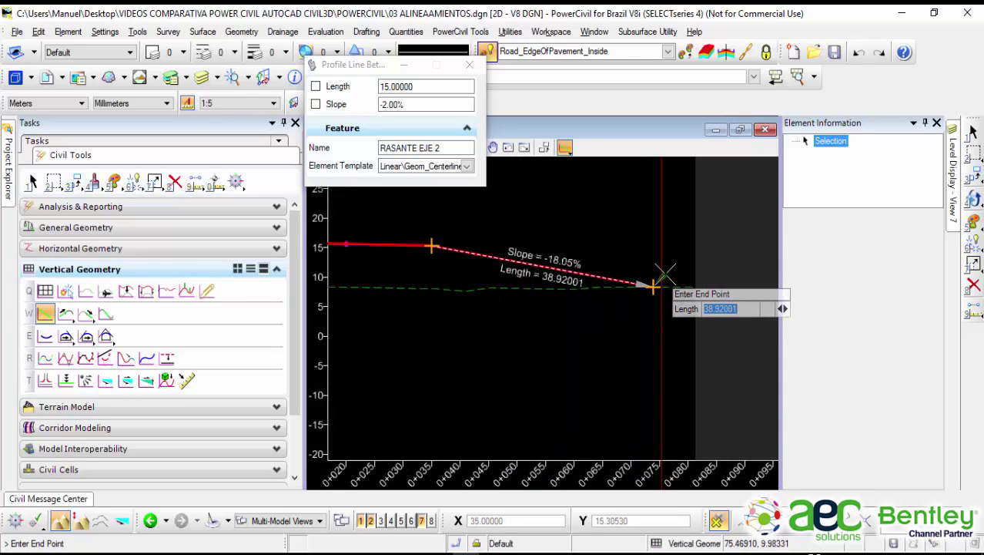
scroll(659, 281, "up", 1)
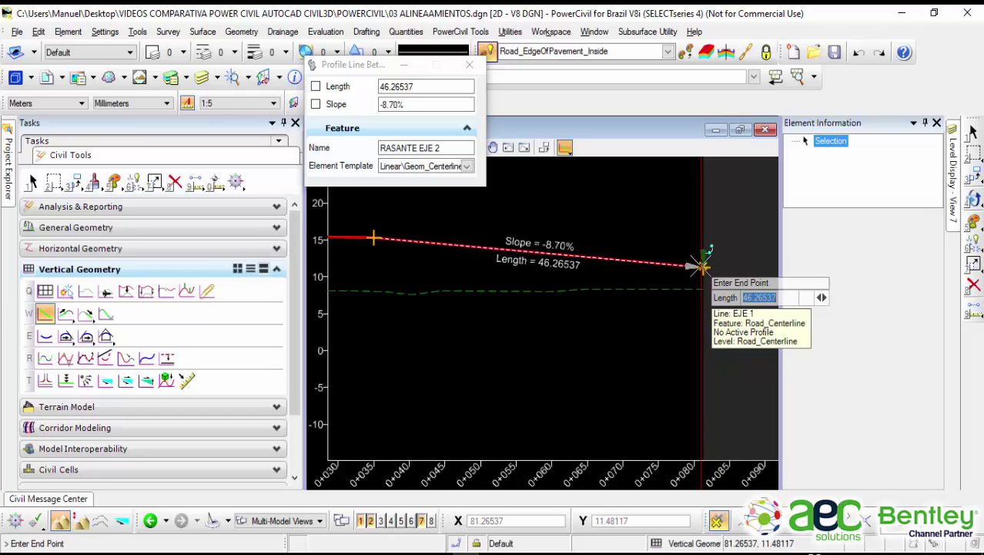
key("Right")
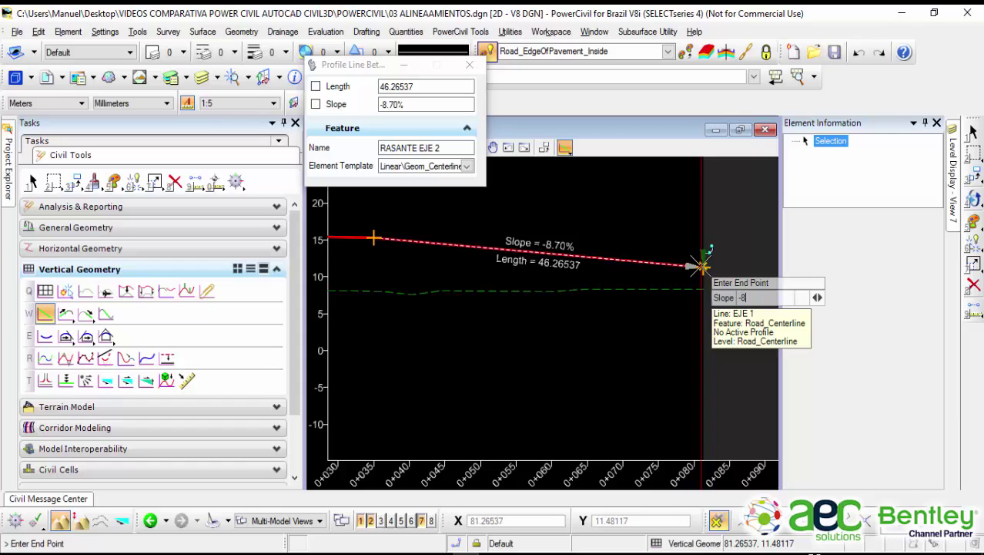
key("Return")
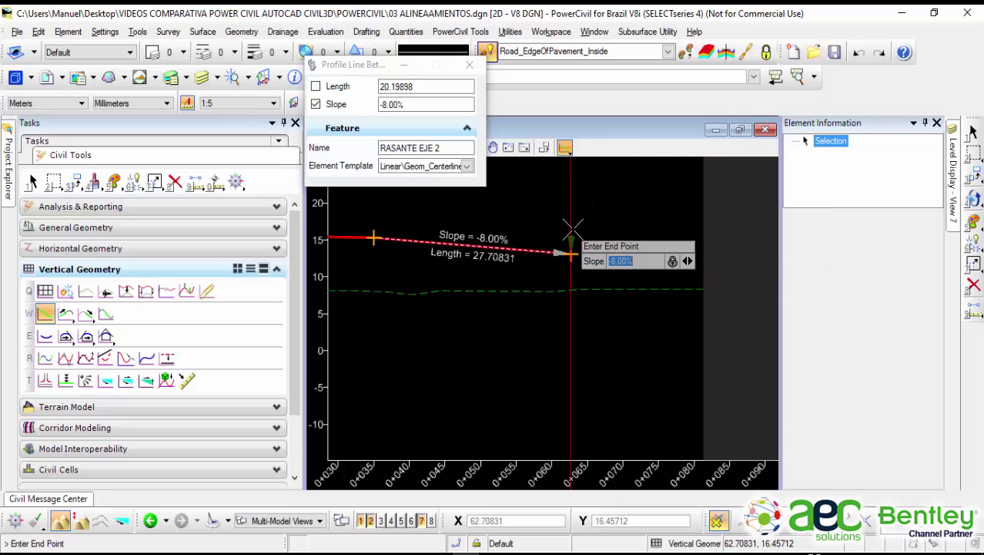
left_click(705, 194)
left_click(972, 132)
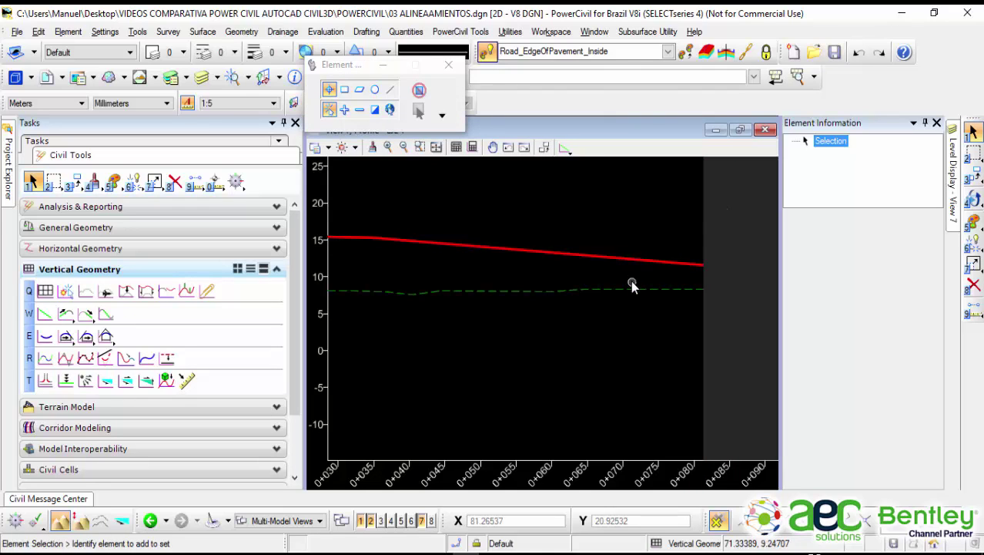
Step: Check the -8.00% line's dimensions and delete the 15 m grade line between stations 0+020 and 0+035
left_click(620, 262)
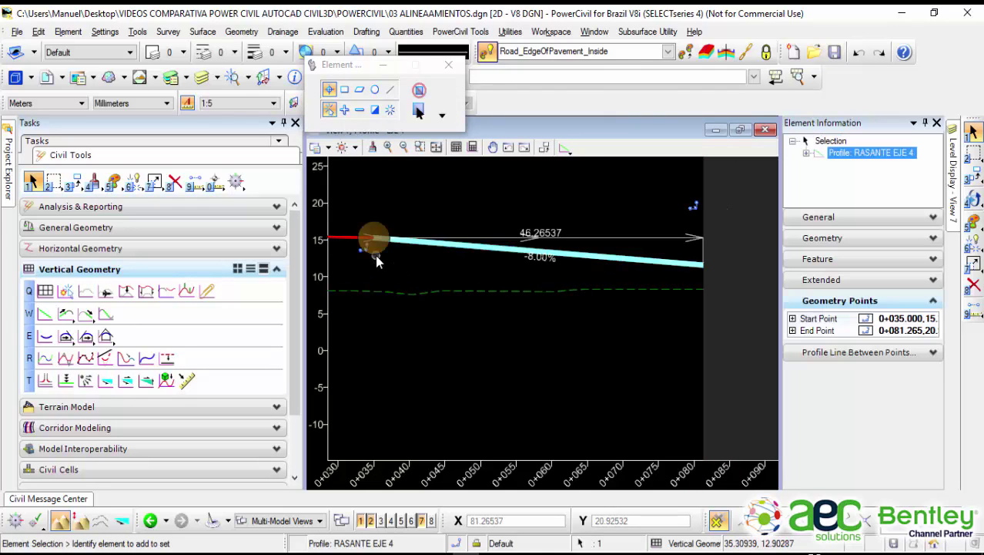
scroll(583, 189, "down", 2)
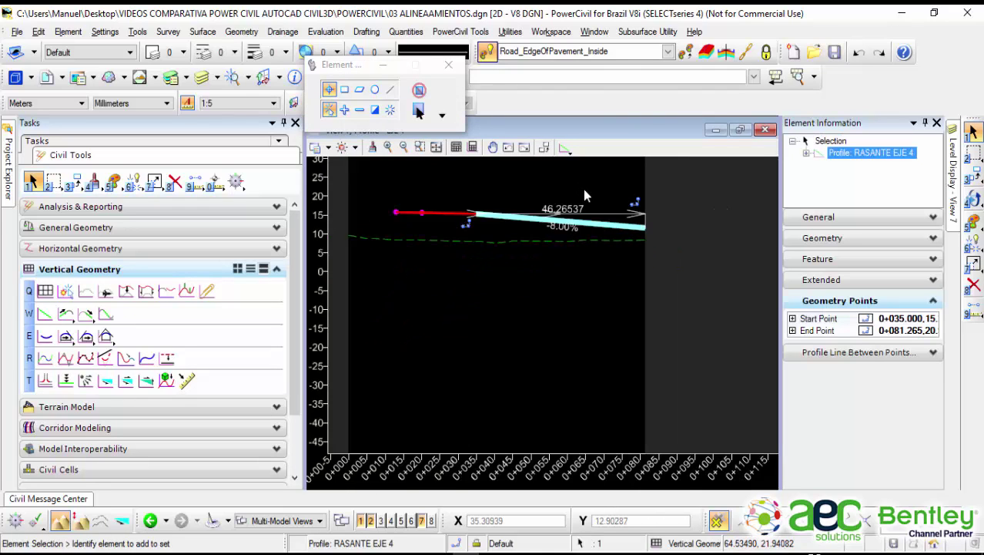
left_click(474, 188)
left_click(441, 213)
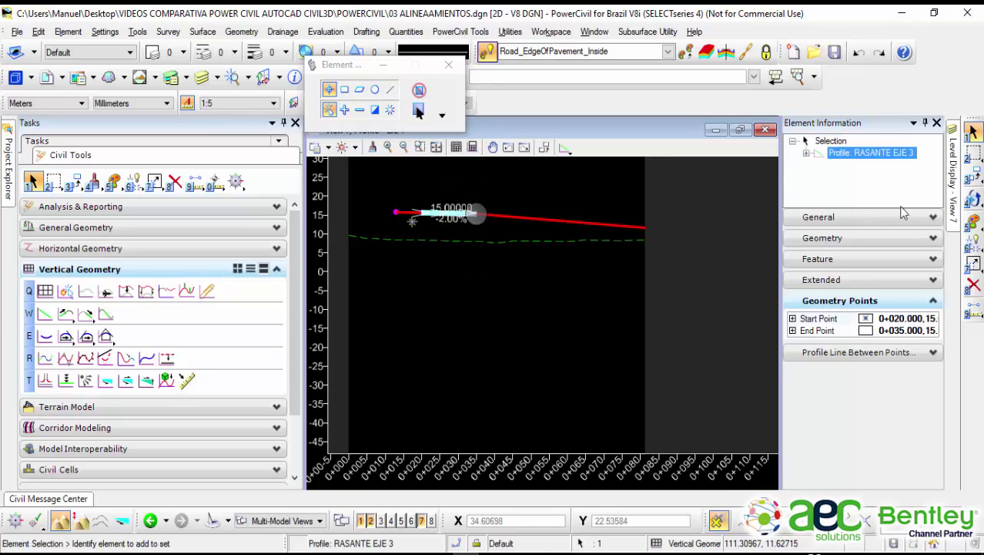
left_click(418, 111)
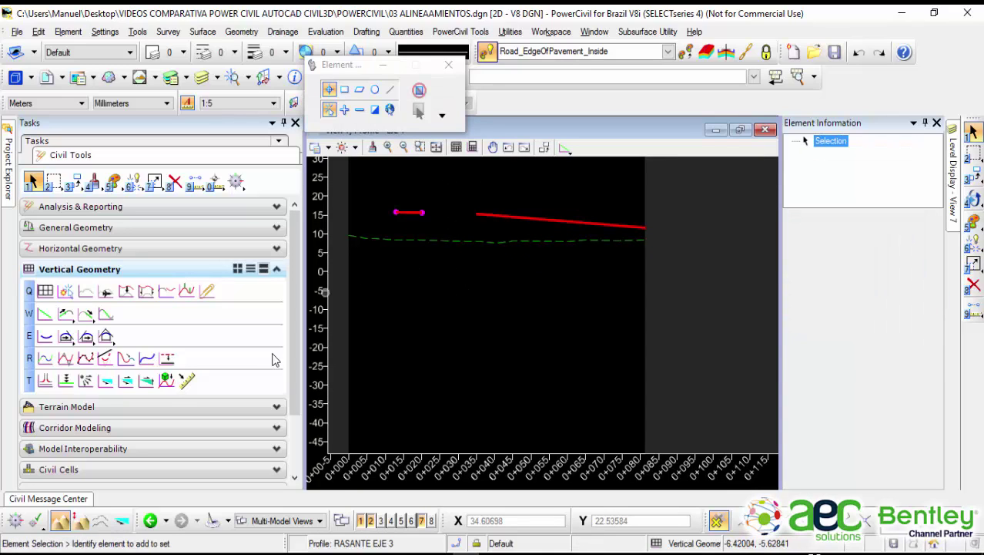
Step: Join the short grade line and the -8.00% line with a 30 m Parabola Between Elements, trimming or extending both
left_click(106, 337)
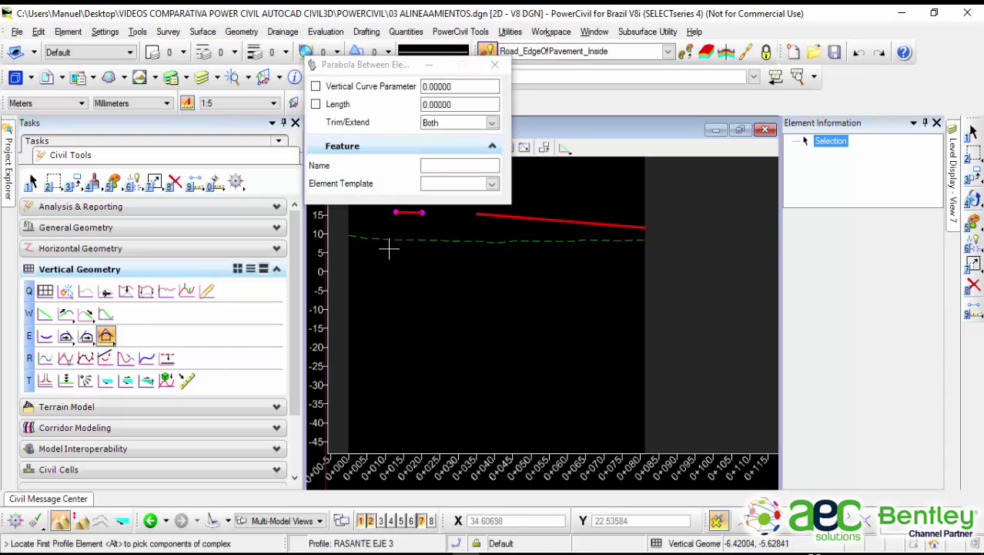
middle_click_drag(449, 276, 471, 360)
scroll(429, 325, "up", 2)
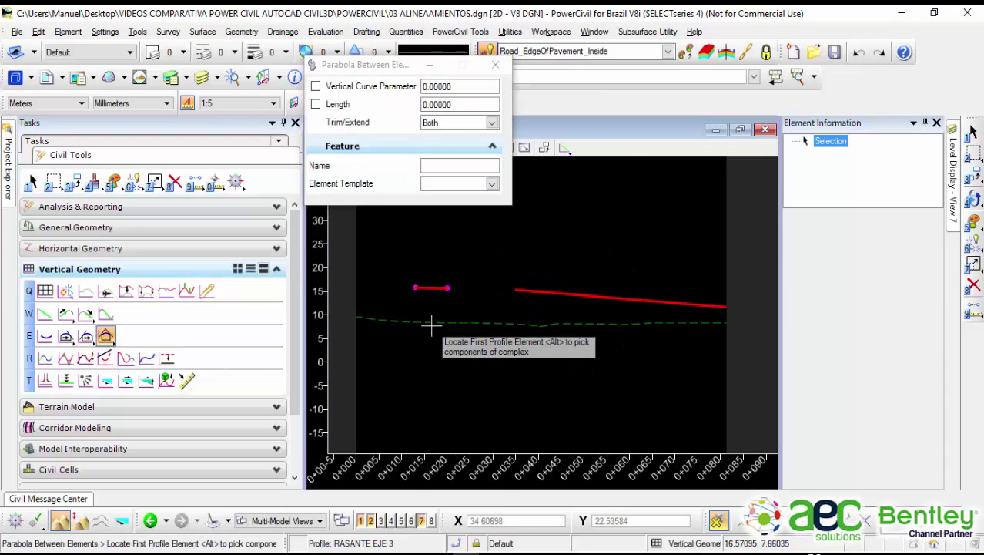
left_click(431, 278)
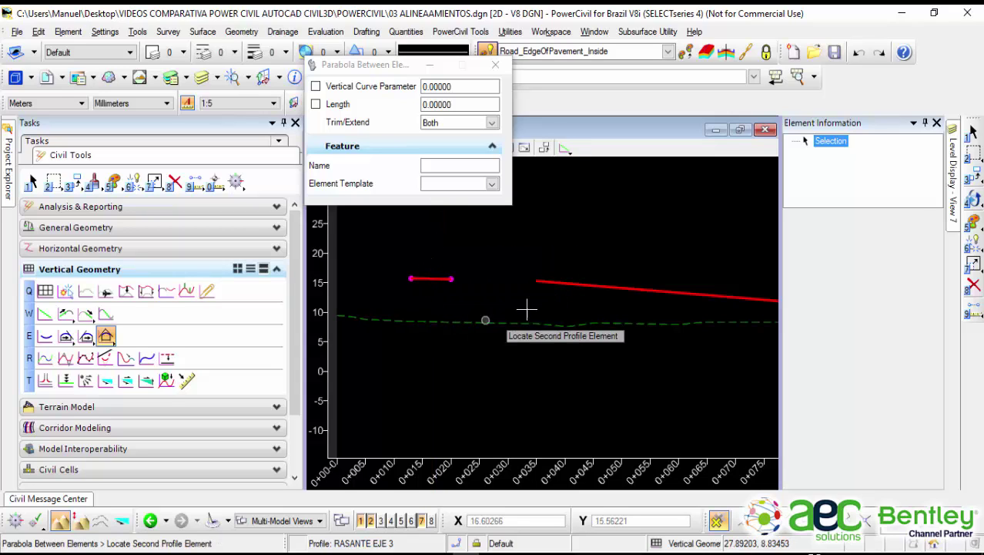
left_click(537, 281)
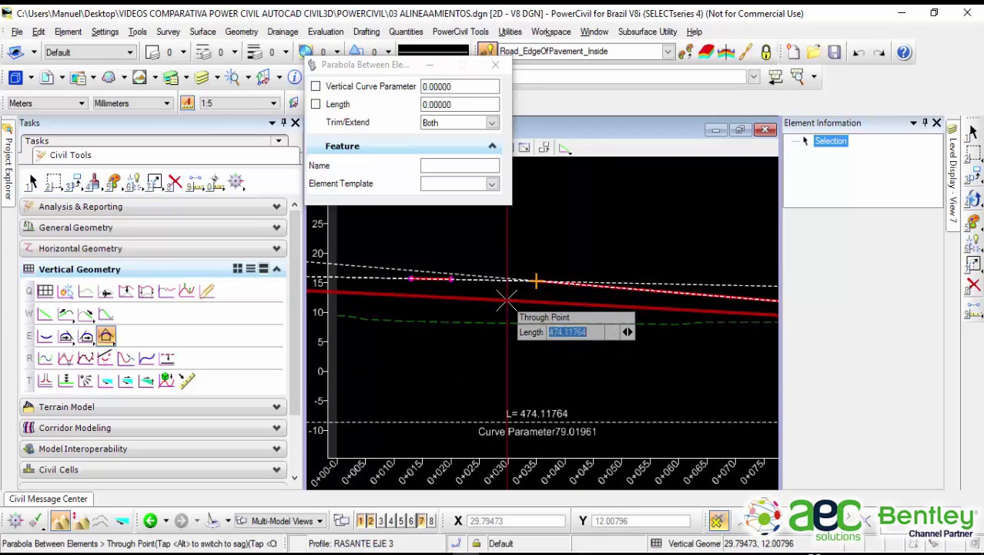
type("30")
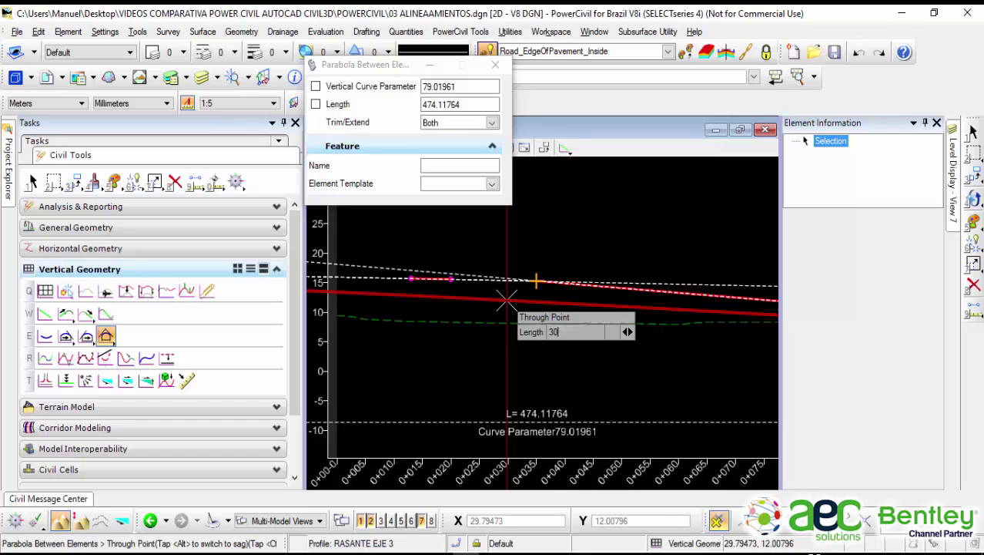
key("Return")
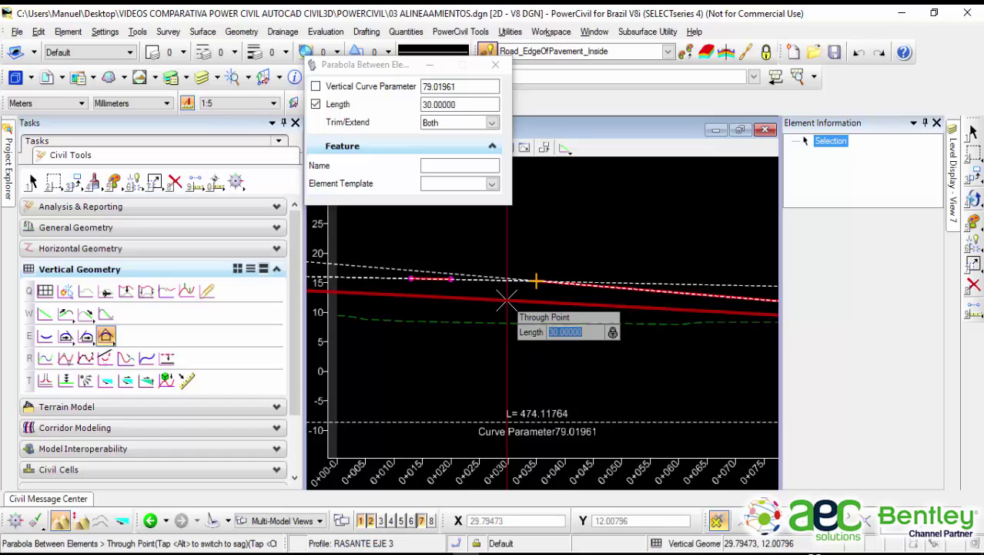
scroll(506, 295, "up", 2)
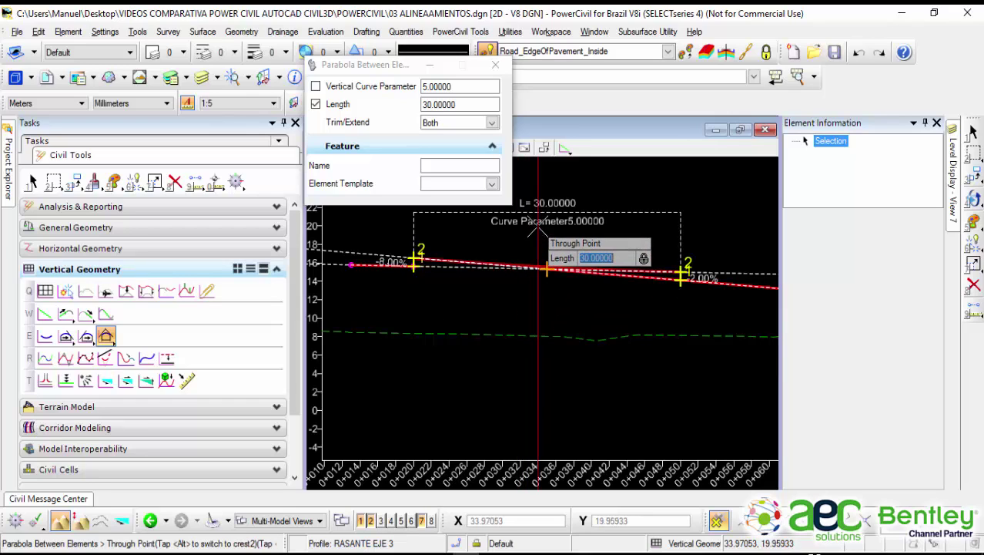
left_click(494, 295)
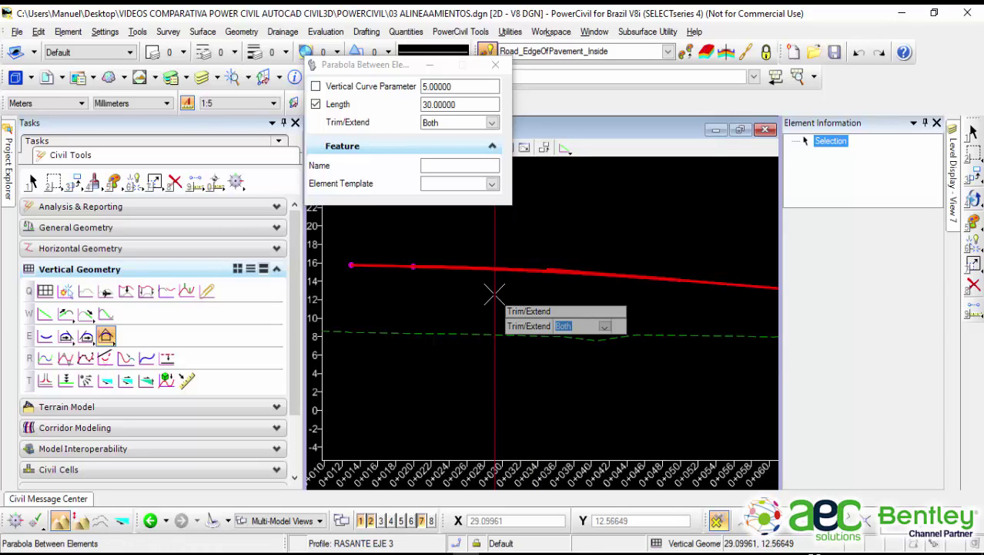
left_click(495, 295)
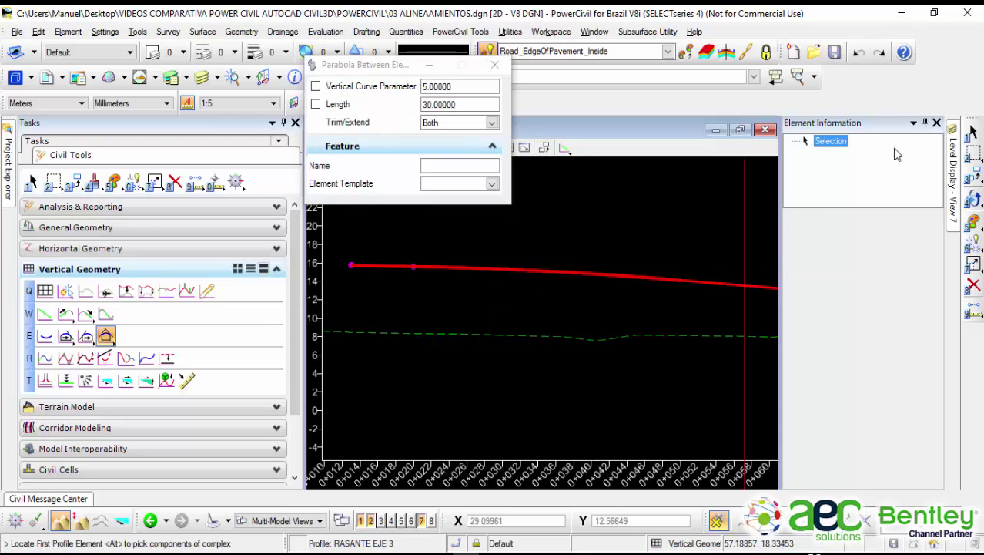
left_click(972, 133)
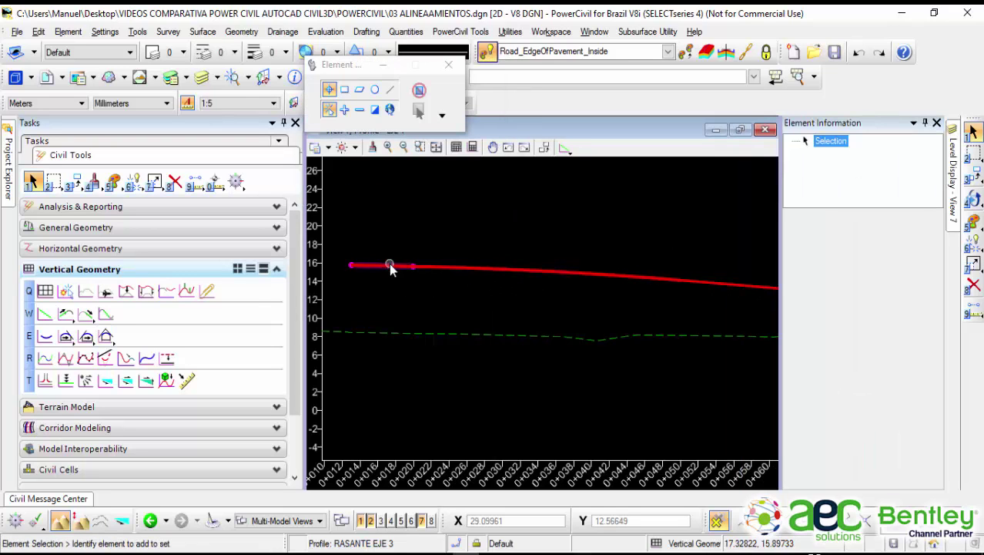
Step: Select the short grade line and the parabolic vertical curve in turn to examine their geometry
left_click(389, 263)
left_click(425, 289)
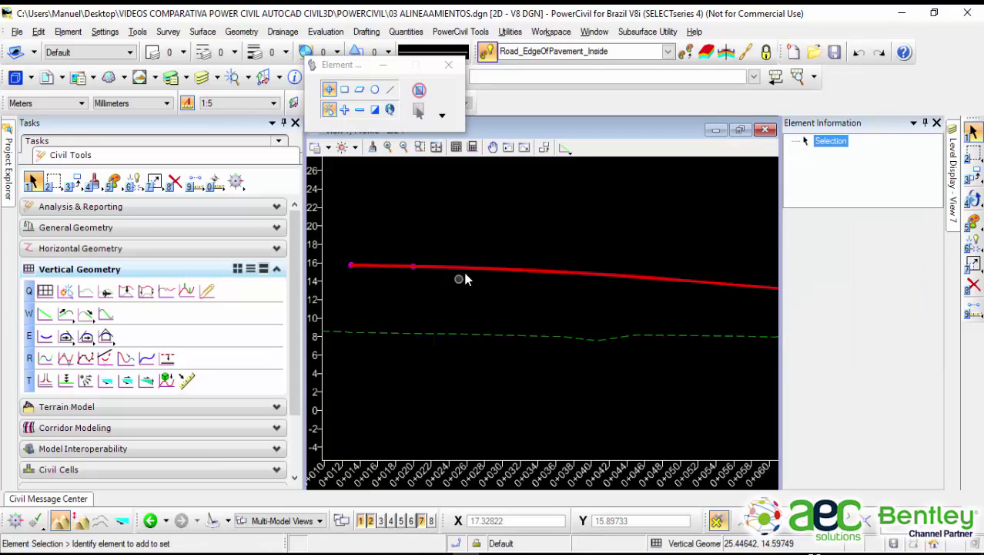
left_click(467, 269)
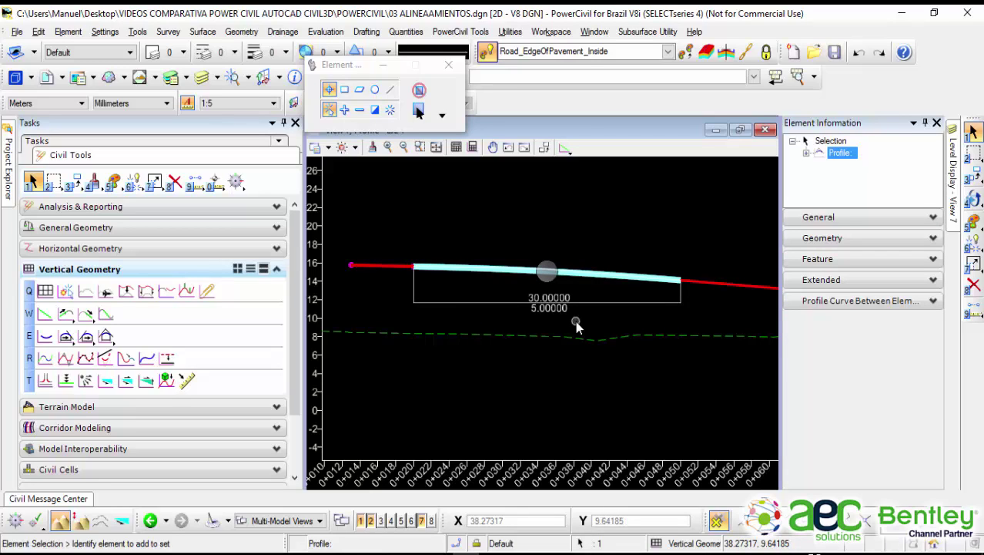
Step: Select the -8.00% line, the short grade line and the parabolic vertical curve in turn to examine their stations and dimensions
left_click(711, 218)
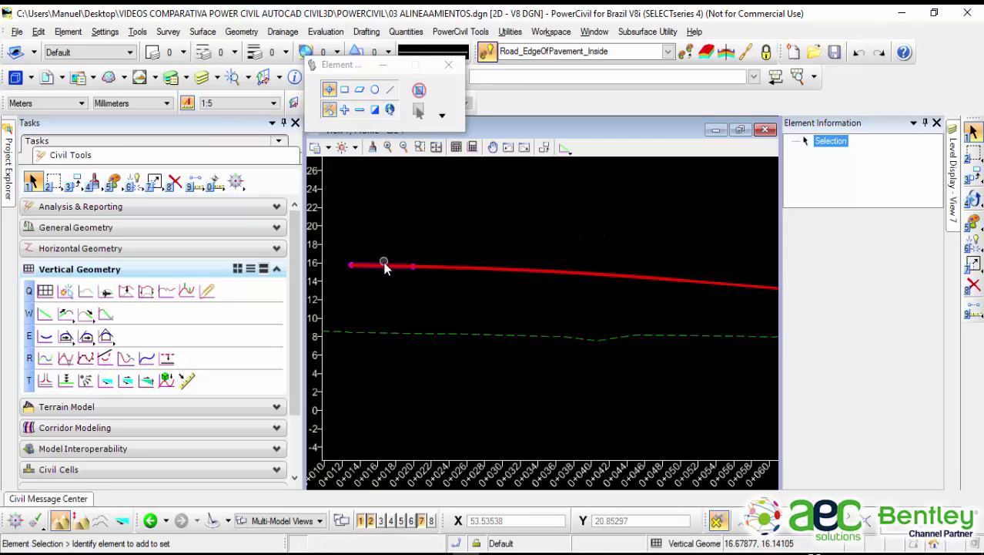
left_click(730, 286)
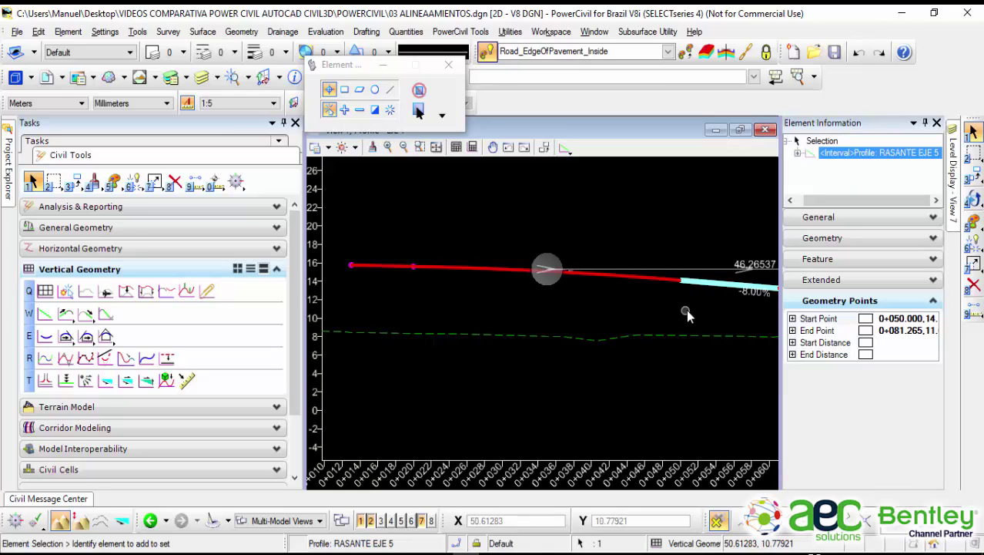
left_click(406, 265)
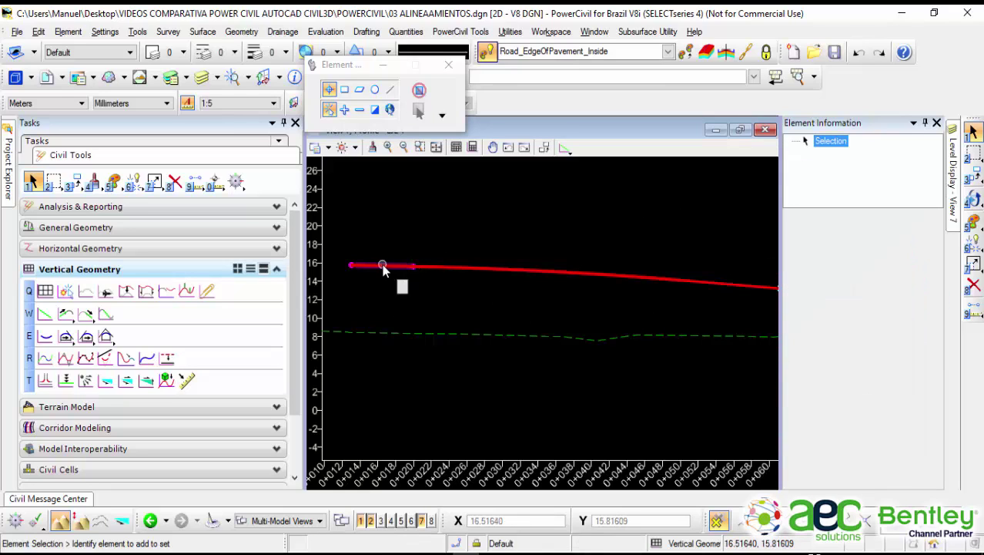
left_click(383, 272)
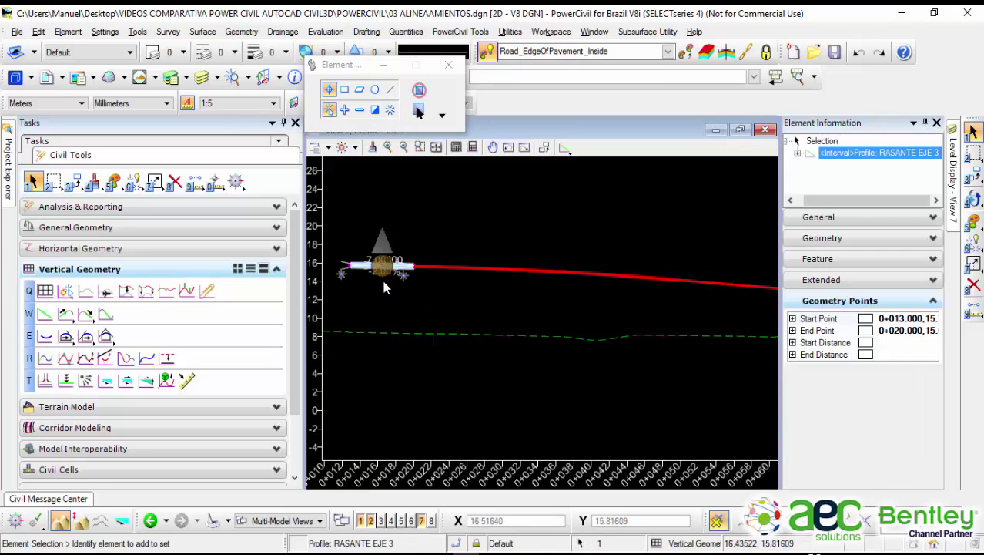
left_click(712, 282)
left_click(708, 223)
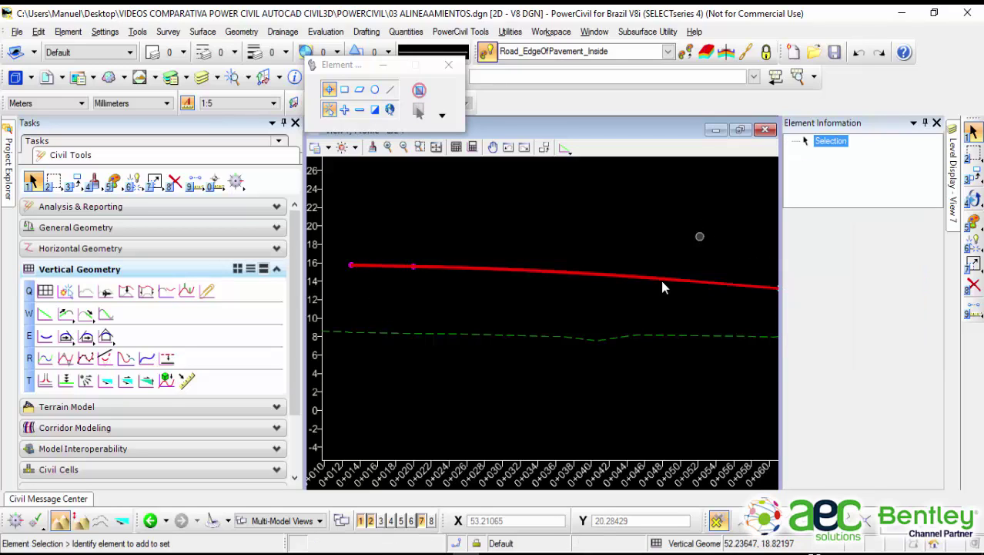
left_click(594, 289)
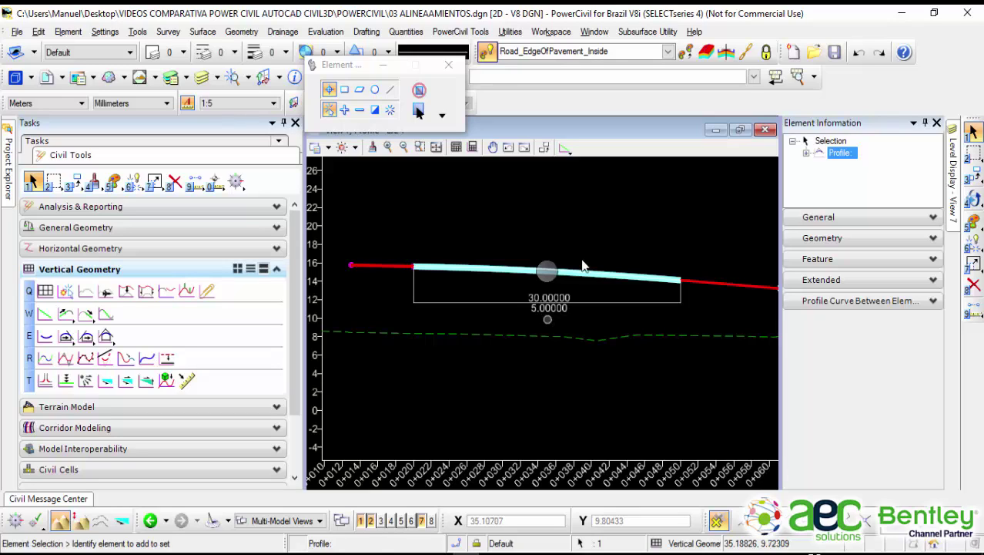
left_click(611, 211)
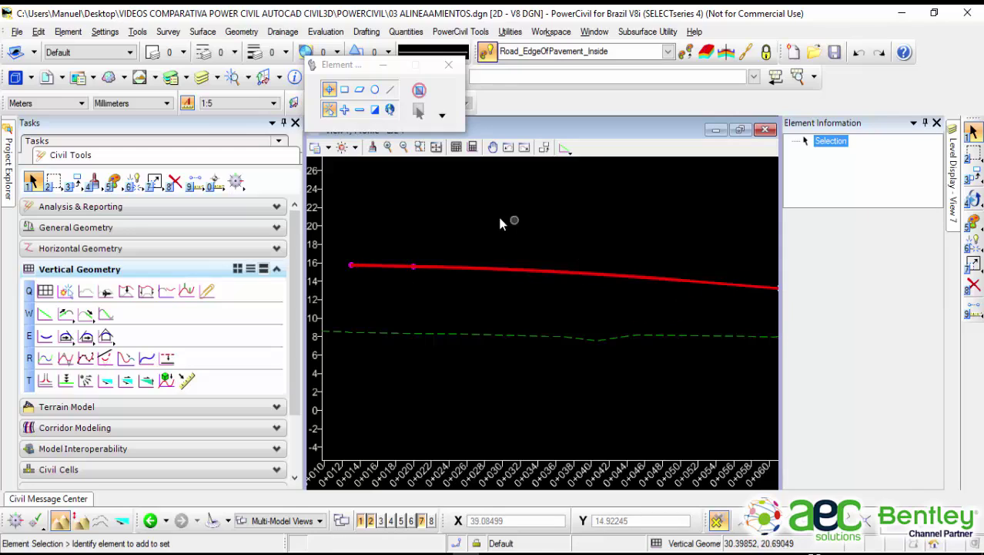
Step: Join the grade lines and the parabola into a complex profile named RASANTE 2, using the Automatic method with a 0.01 maximum gap
left_click(44, 360)
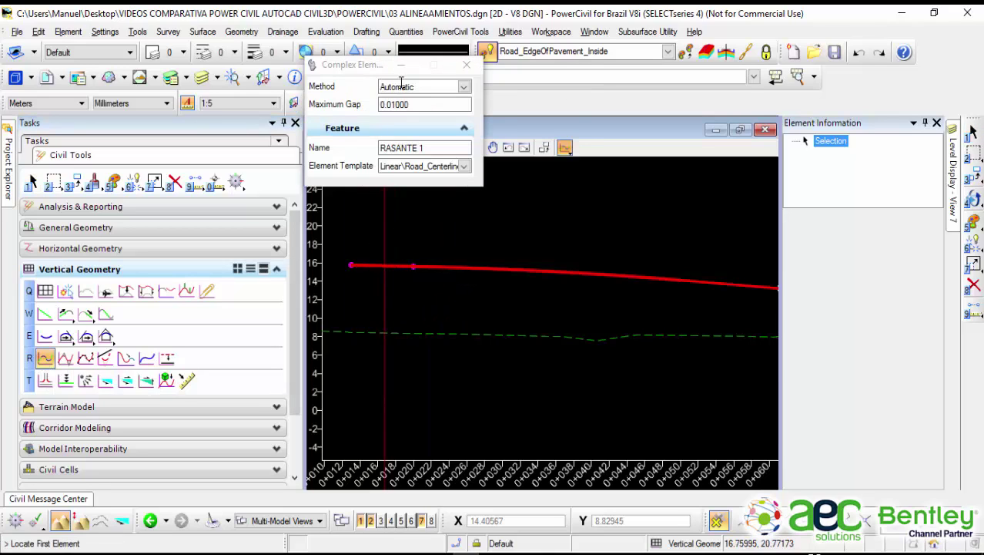
left_click(437, 148)
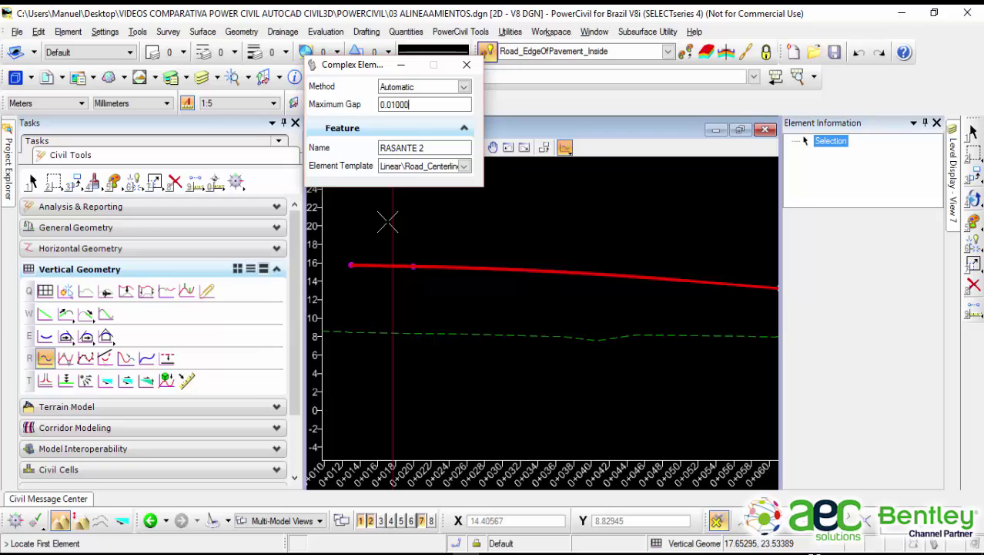
left_click(368, 265)
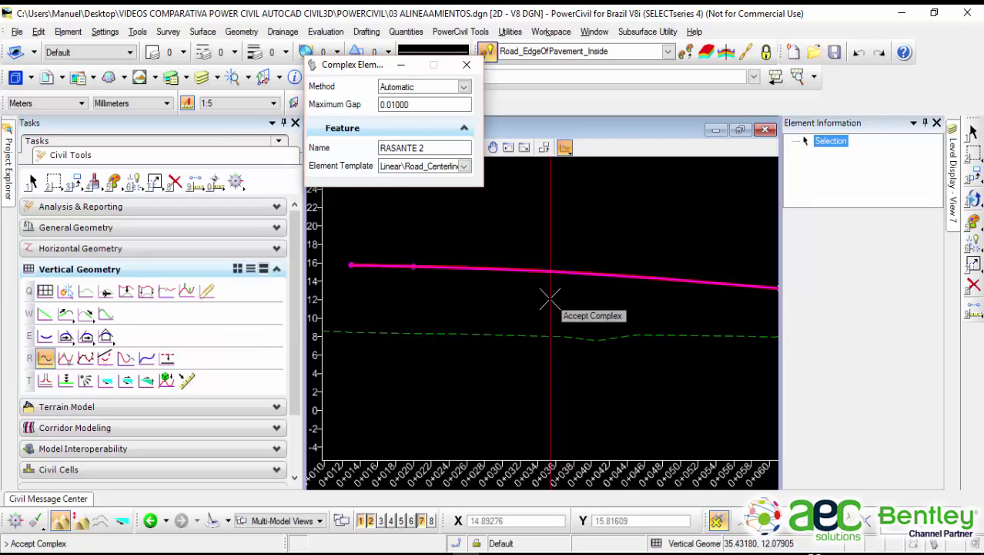
scroll(550, 299, "down", 4)
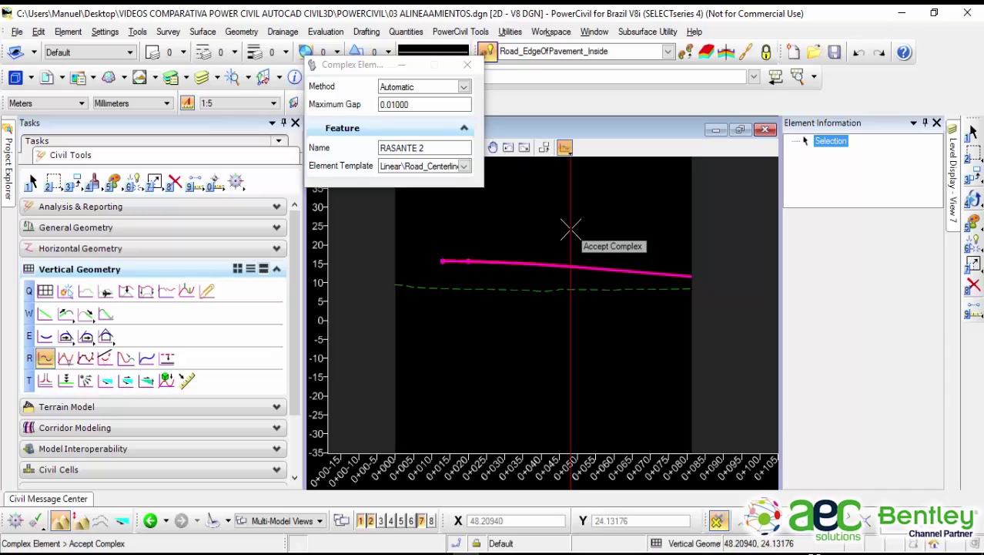
left_click(571, 229)
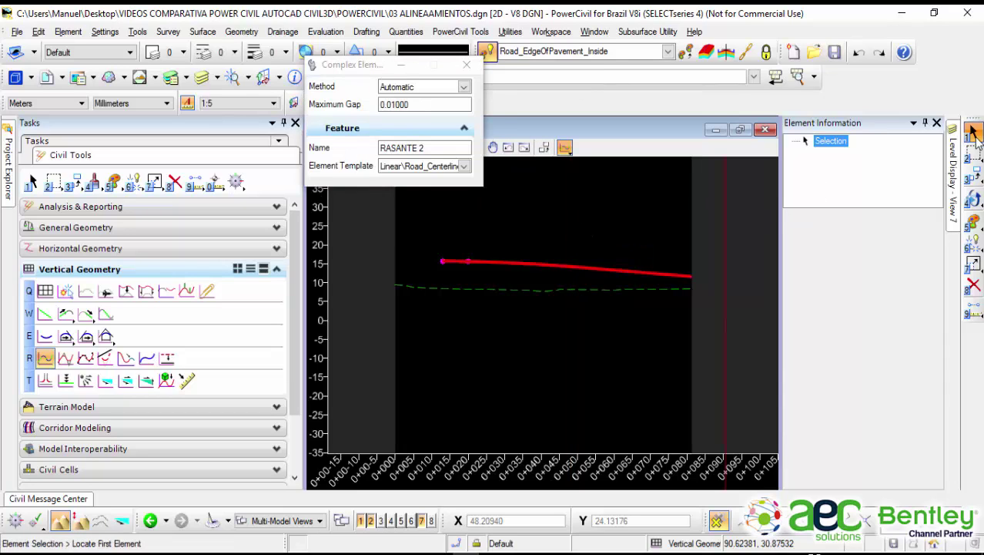
Step: Select the complex profile RASANTE 2 and examine its slopes, lengths and curve annotations along its whole length
left_click(972, 133)
left_click(590, 267)
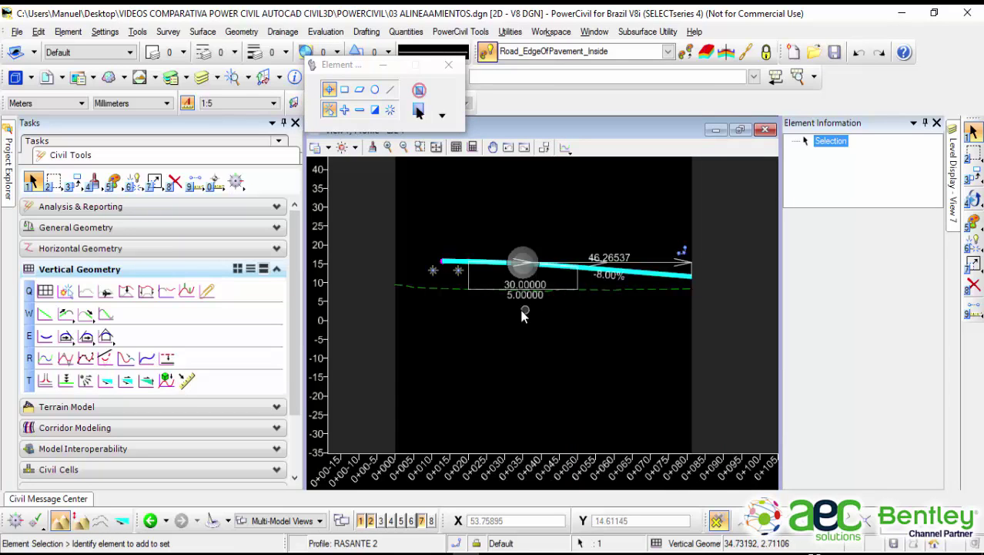
scroll(582, 331, "up", 2)
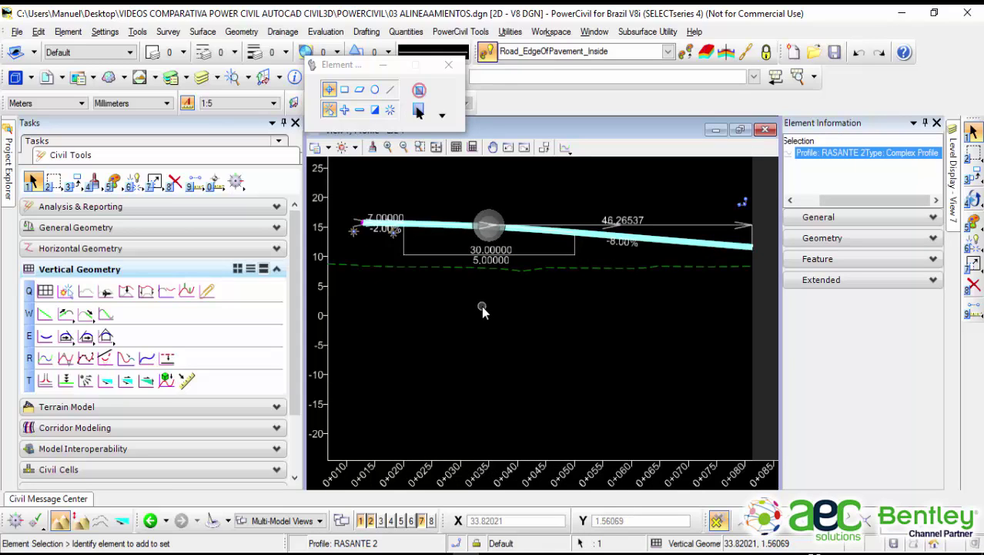
scroll(349, 224, "up", 3)
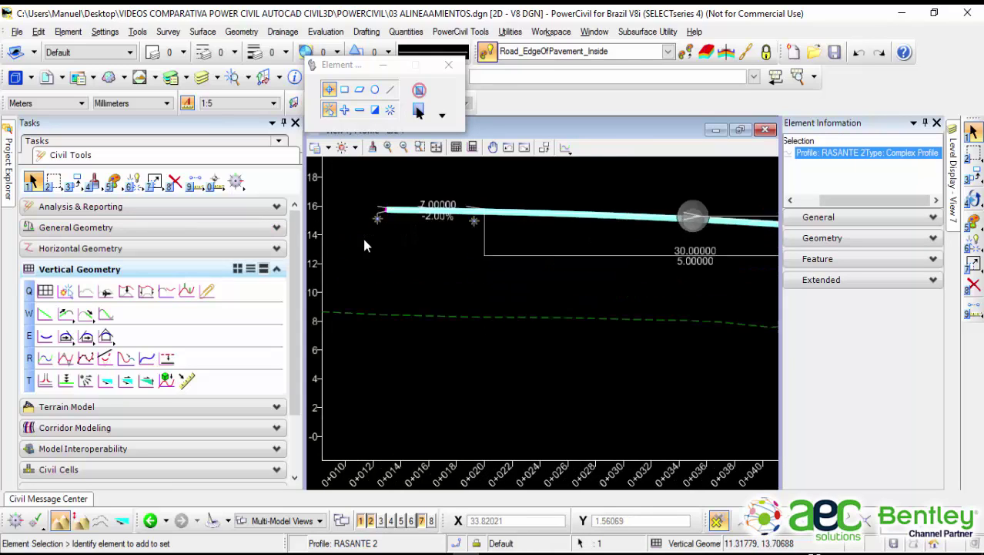
scroll(366, 245, "up", 1)
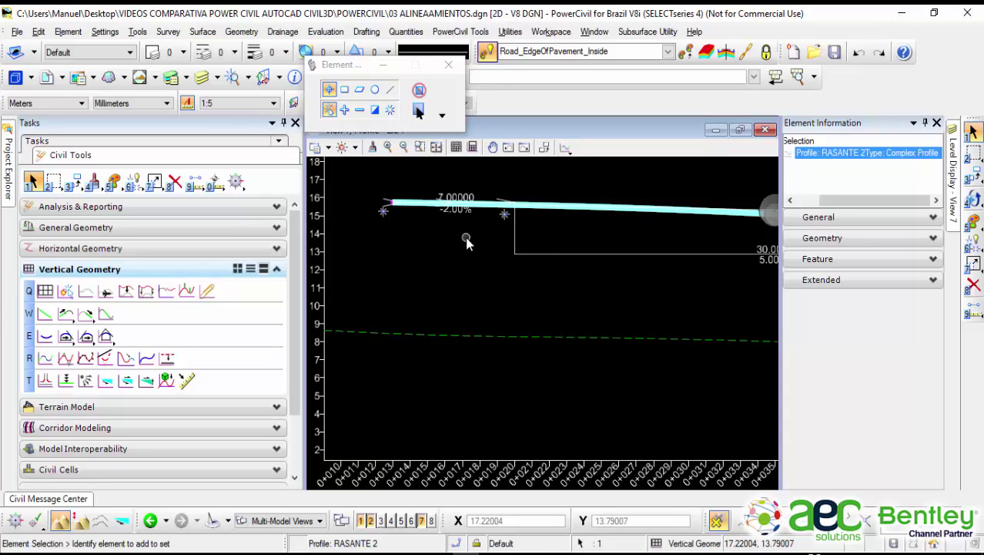
scroll(466, 242, "down", 1)
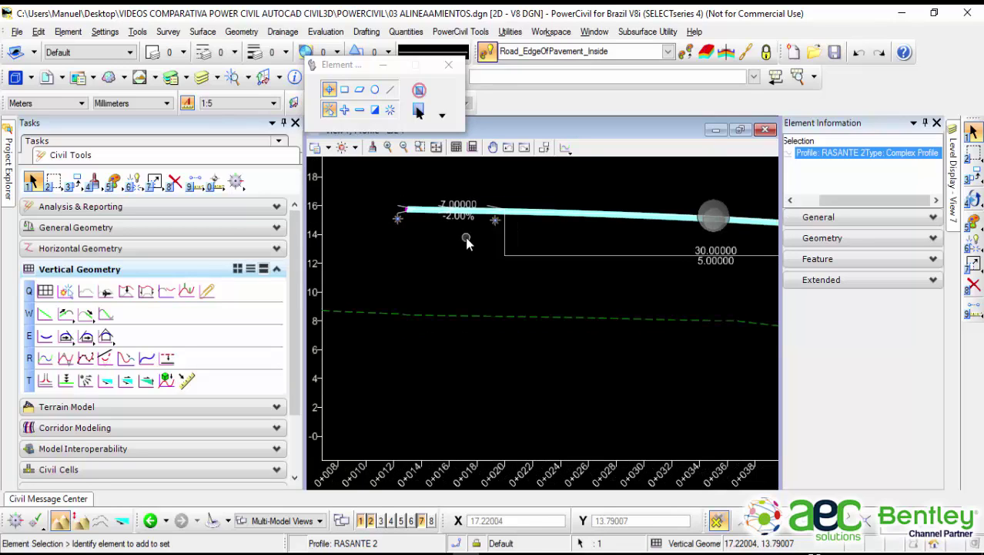
scroll(602, 175, "down", 1)
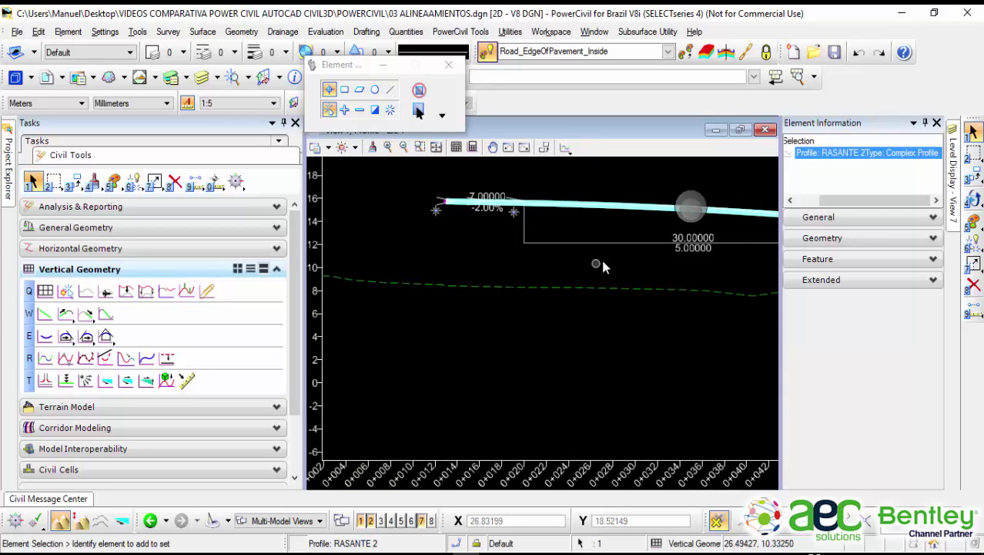
middle_click_drag(600, 265, 501, 259)
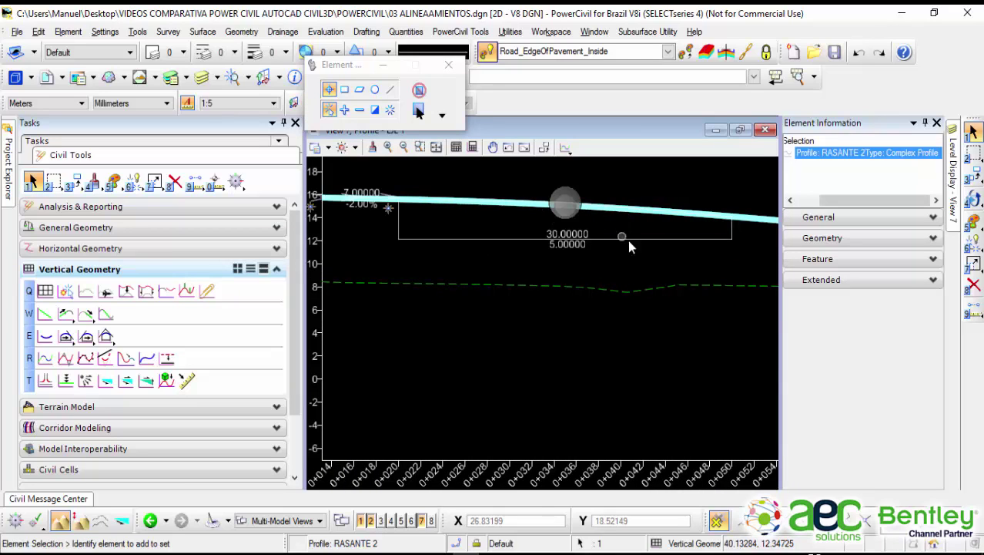
scroll(589, 265, "down", 1)
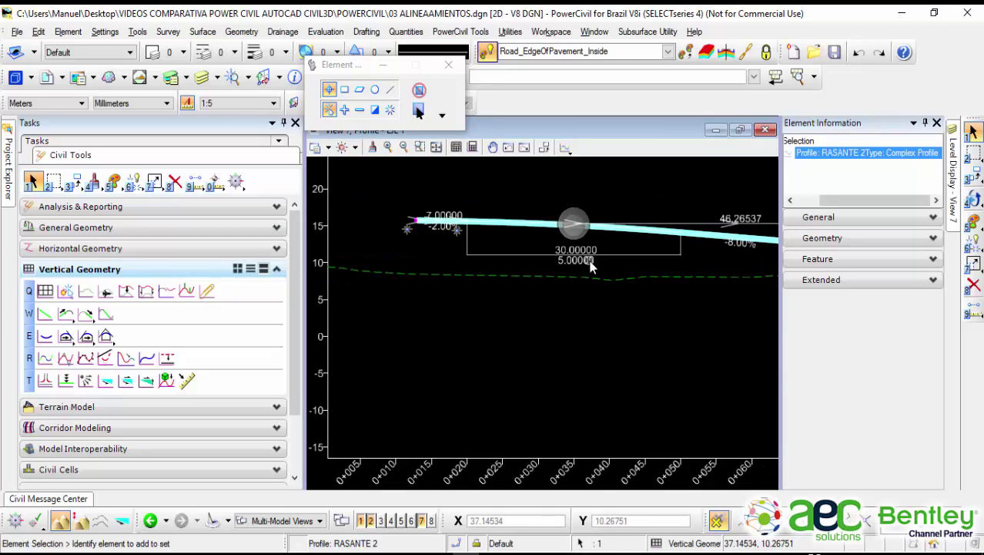
middle_click_drag(672, 262, 600, 257)
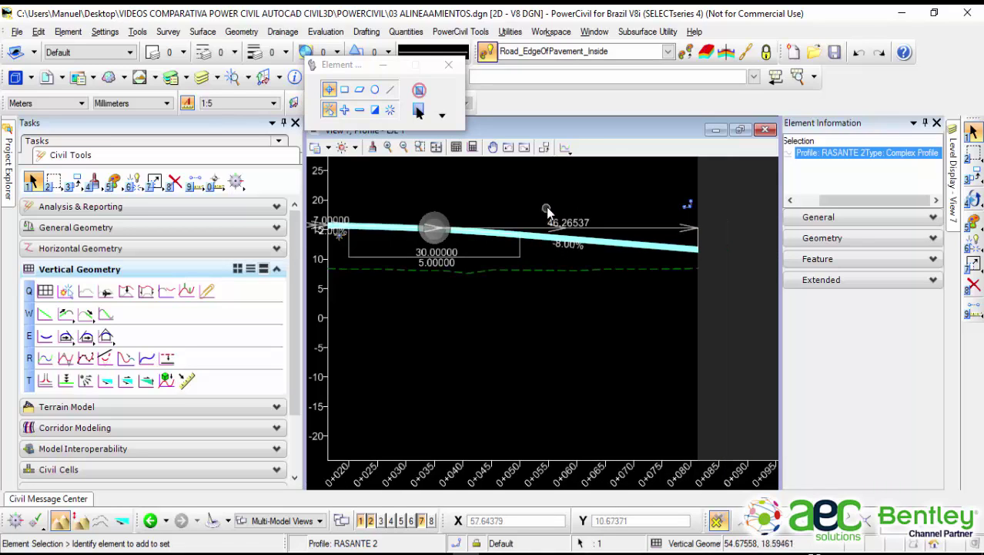
scroll(490, 229, "up", 1)
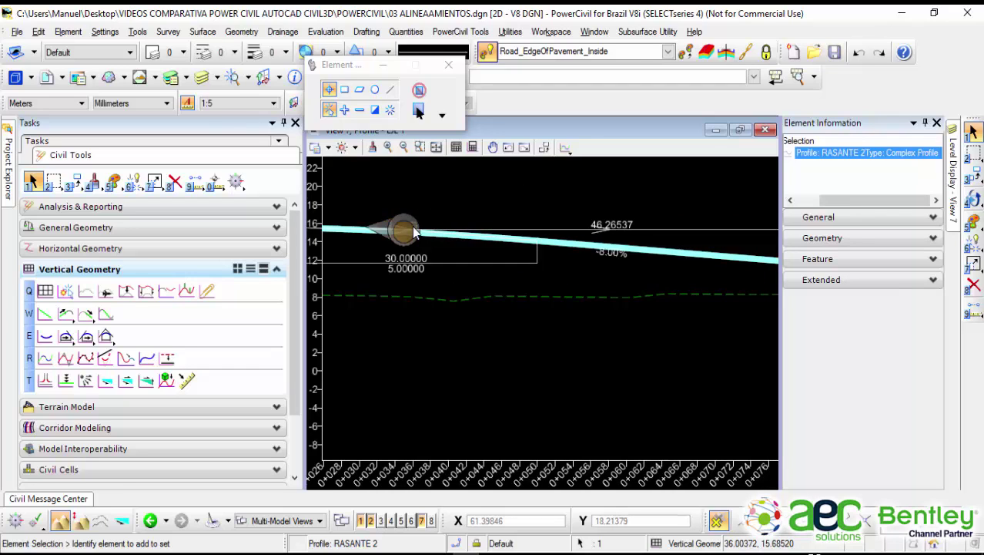
scroll(395, 234, "up", 1)
scroll(396, 239, "down", 1)
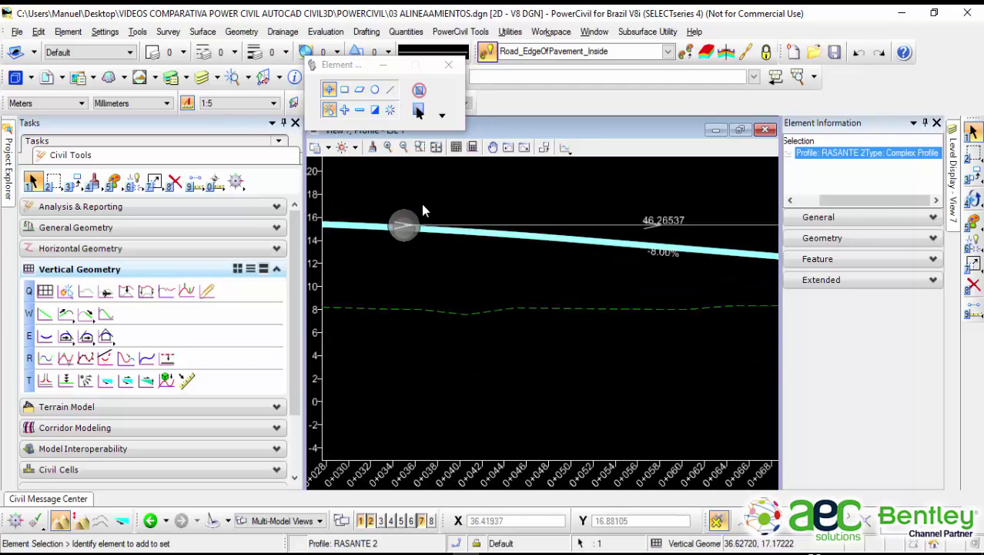
scroll(539, 187, "down", 1)
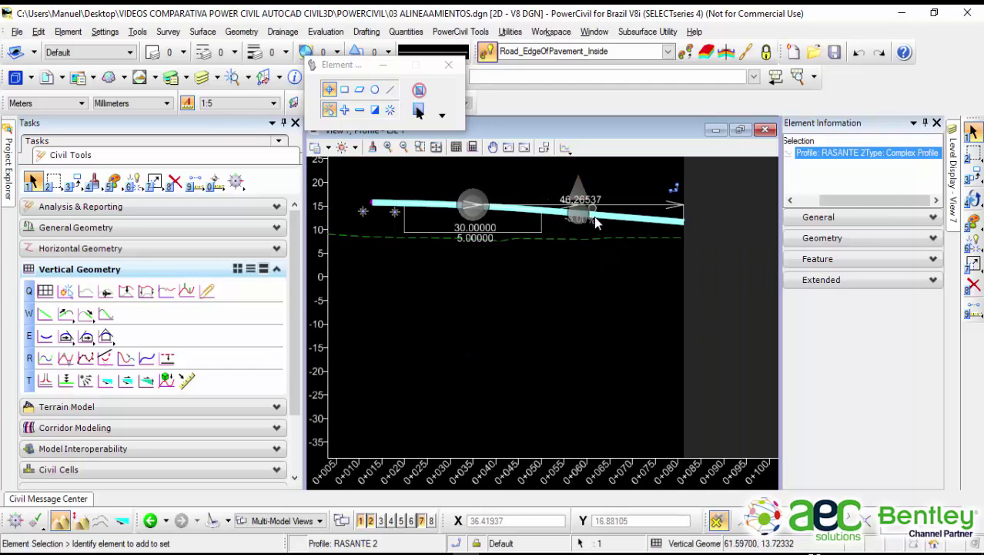
left_click(604, 256)
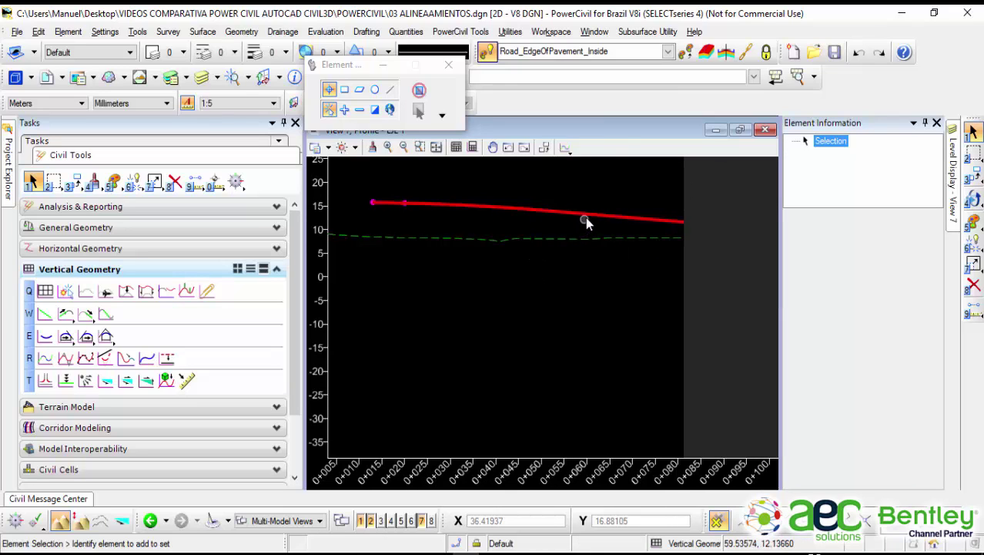
Step: Restore the EJE 1 profile view to its smaller size, set RASANTE 2 as the active profile and inspect the alignment in 3D
double_click(623, 138)
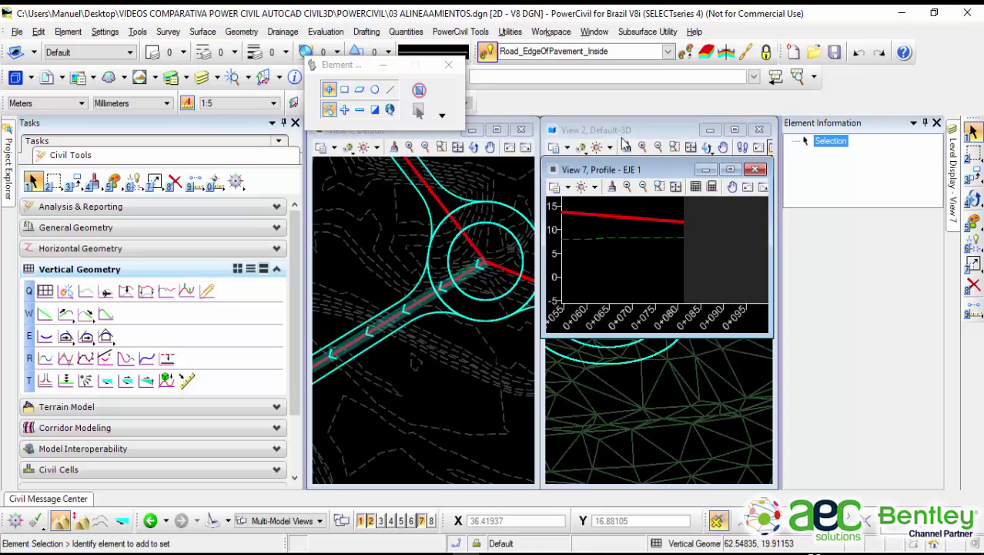
scroll(635, 265, "down", 2)
scroll(637, 371, "down", 1)
middle_click_drag(637, 375, 628, 430)
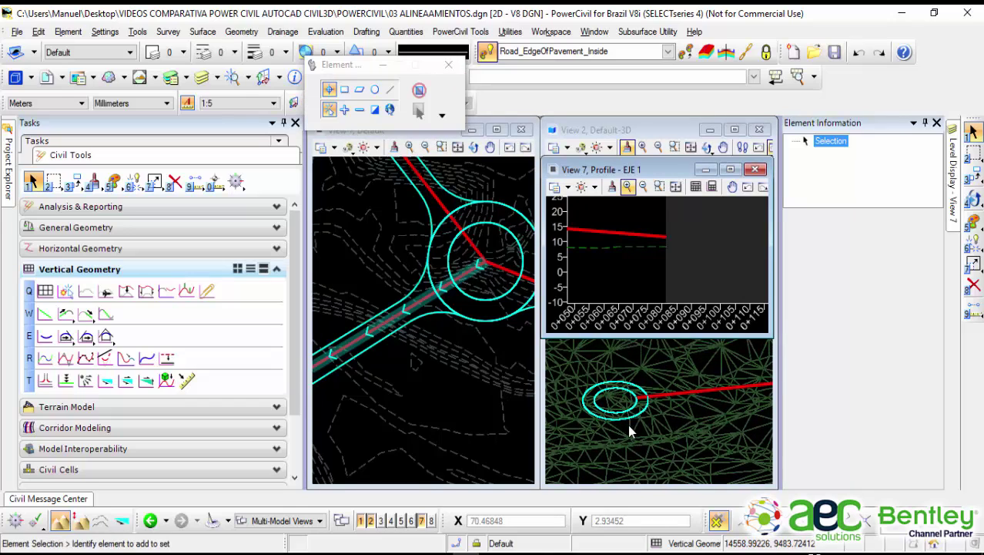
left_click(630, 239)
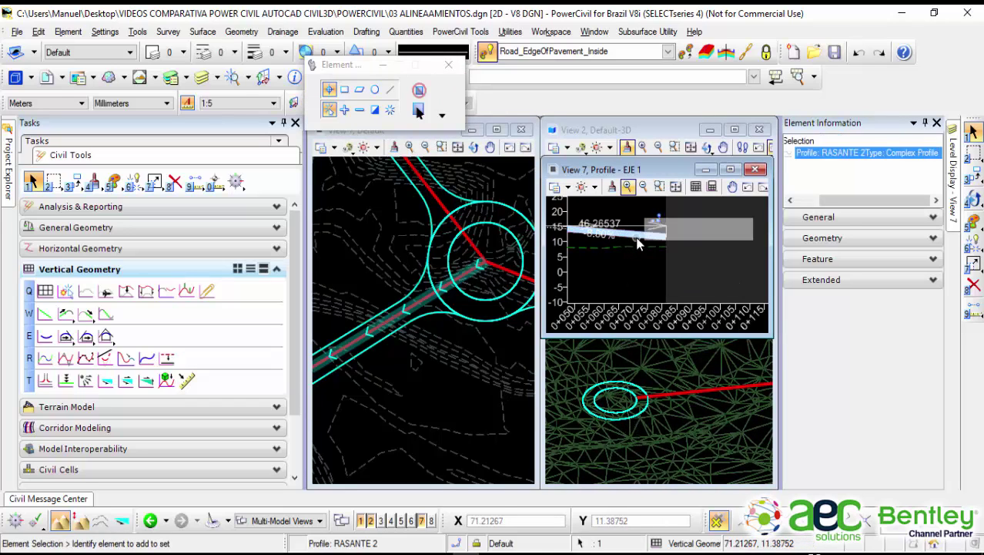
left_click(677, 229)
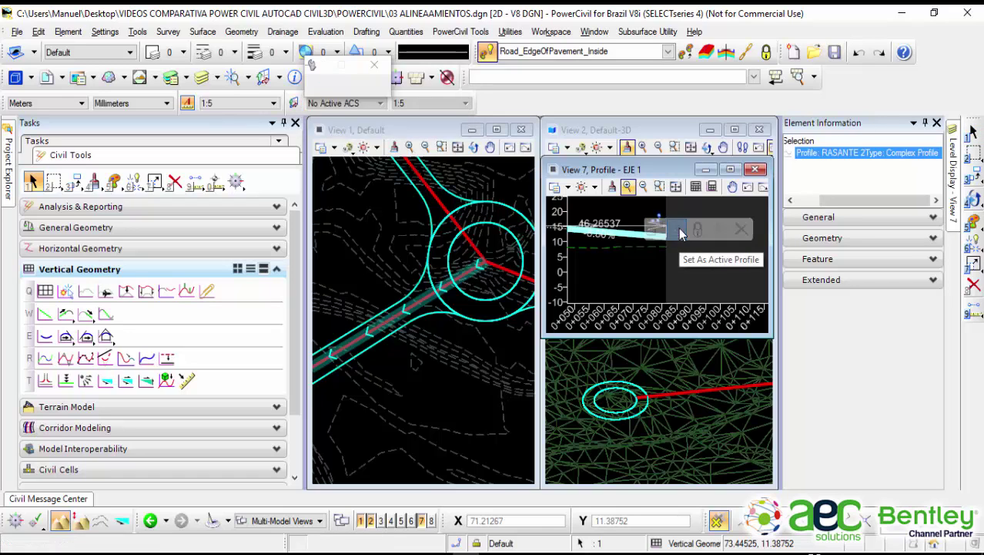
scroll(608, 409, "down", 3)
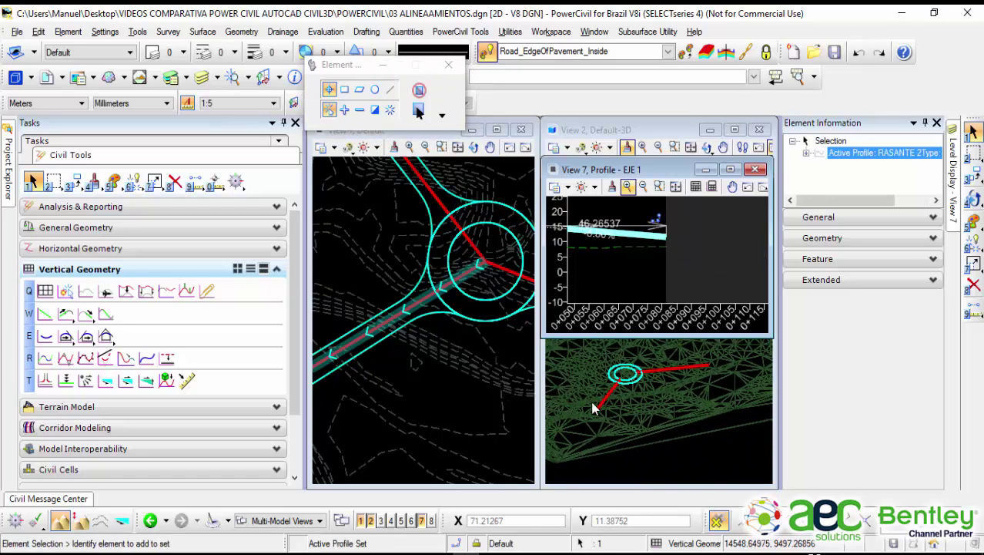
scroll(593, 409, "up", 3)
left_click(614, 275)
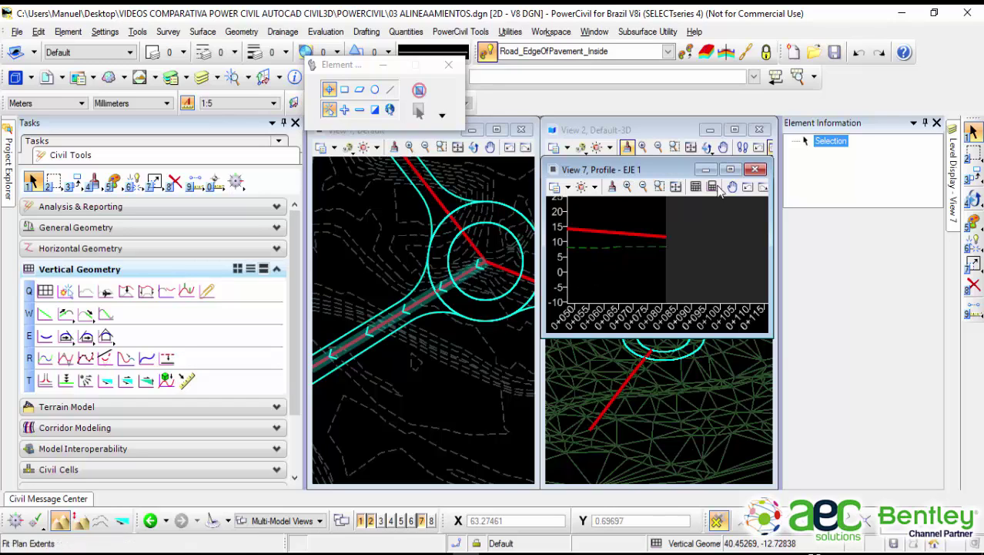
Step: Project profile intersection points onto the upper-left alignment from the roundabout's outer and inner edge circles
left_click(188, 290)
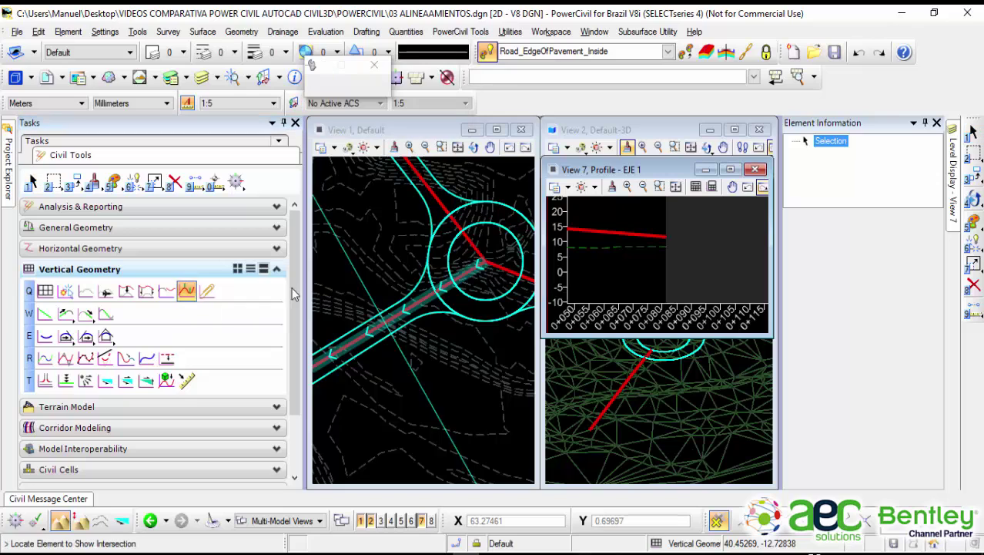
left_click(439, 204)
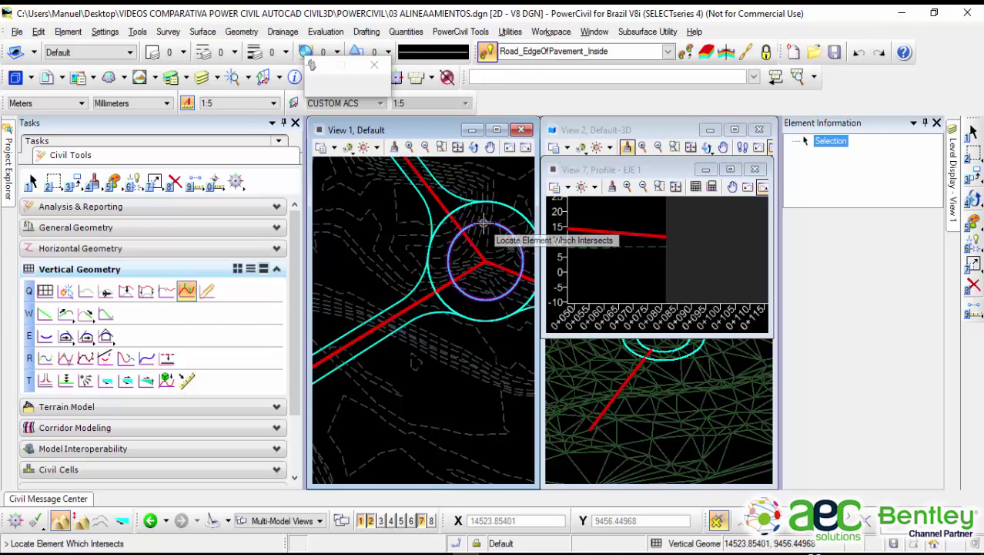
left_click(461, 207)
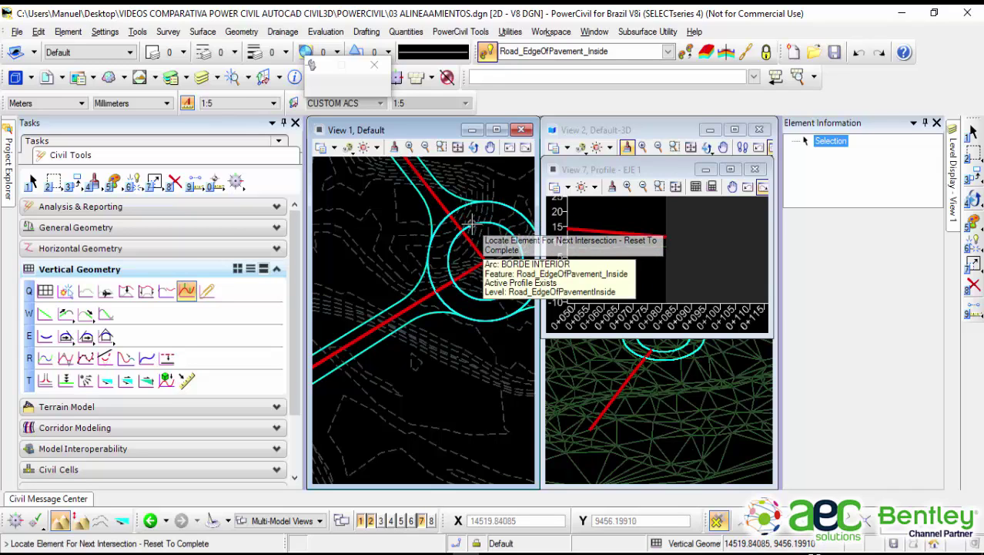
left_click(471, 224)
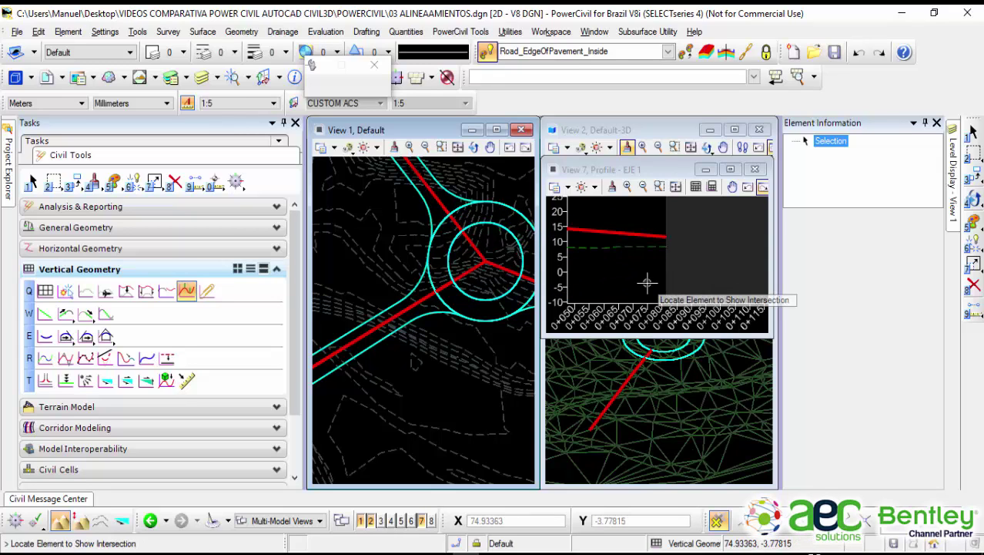
Step: Select the upper-left alignment and open its profile model in View 7
left_click(973, 134)
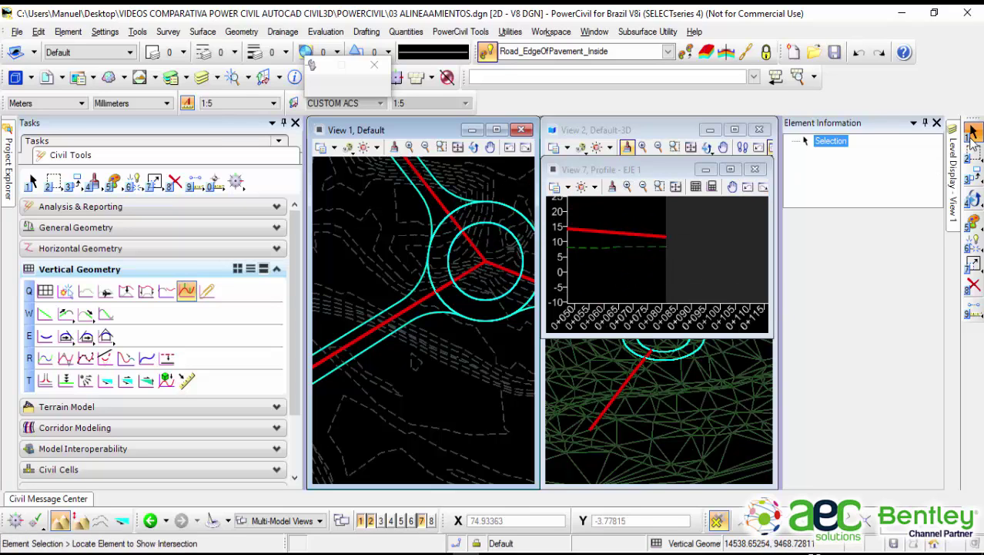
left_click(443, 208)
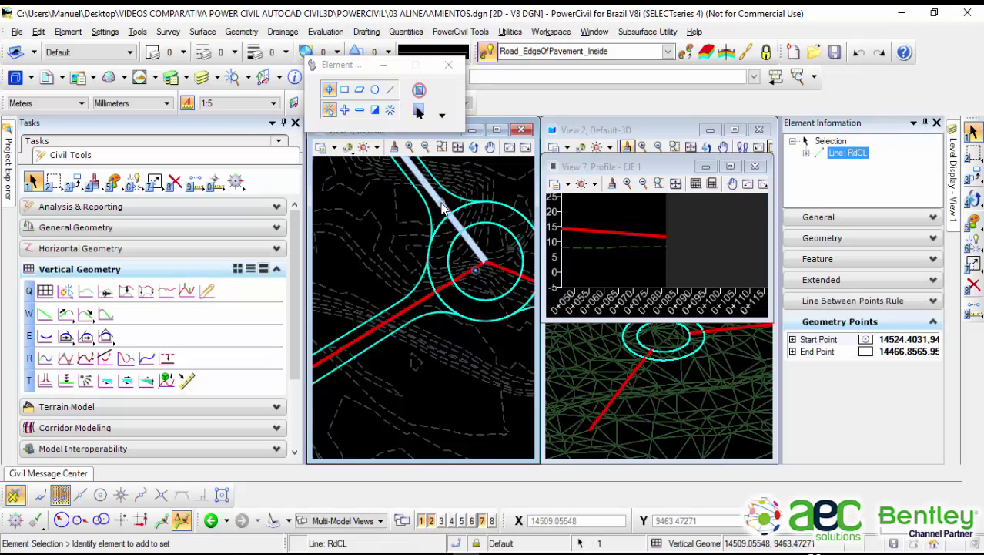
mouse_move(442, 203)
left_click(480, 195)
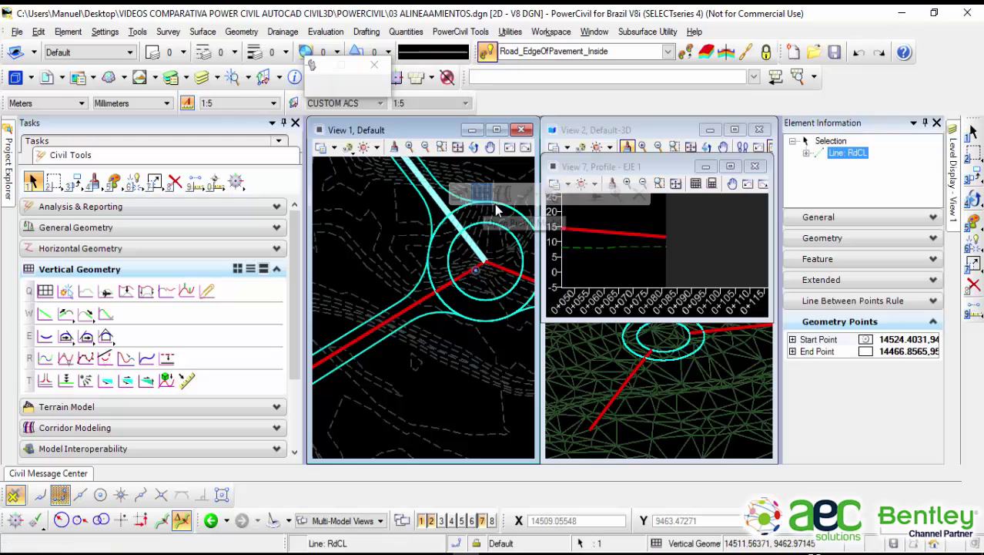
left_click(597, 255)
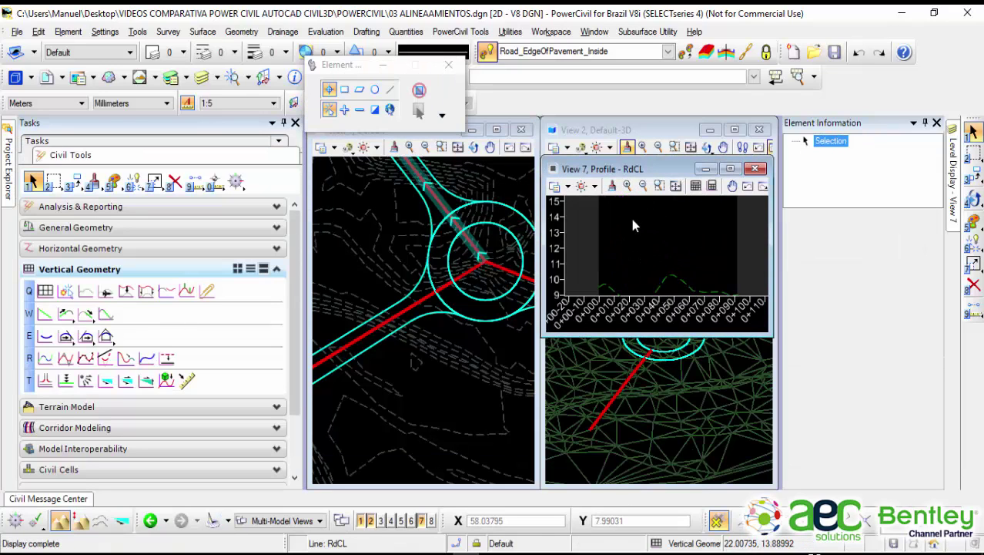
Step: Draw a profile line between points named RASANTE EJE 2 from the inner-edge intersection point to the outer-edge intersection point
scroll(631, 219, "up", 2)
middle_click_drag(632, 220, 647, 273)
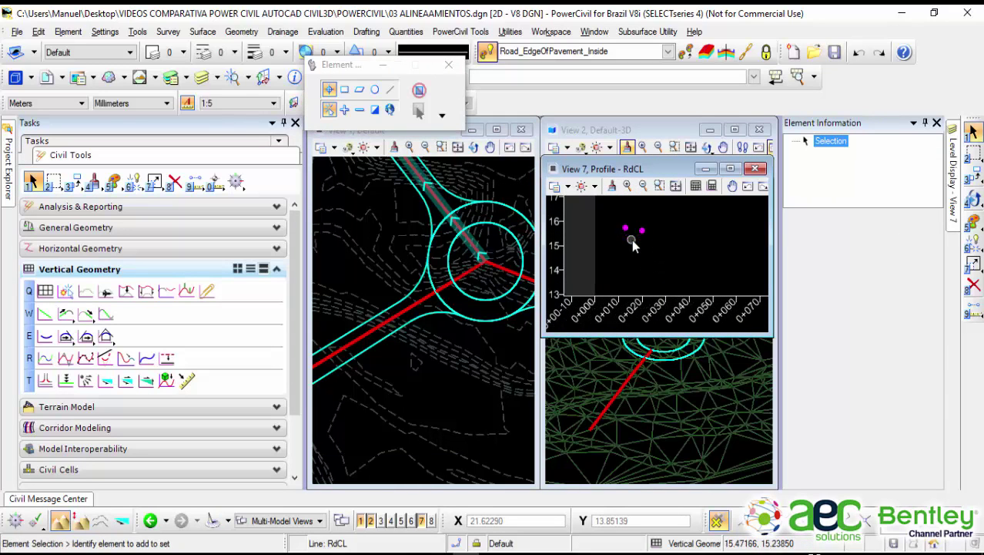
scroll(640, 245, "down", 3)
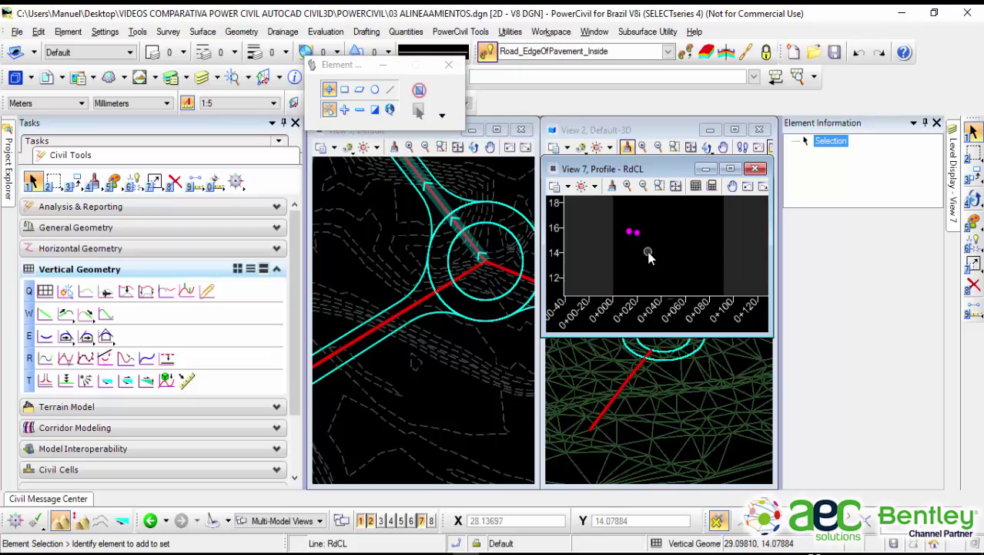
left_click(45, 313)
scroll(625, 228, "up", 3)
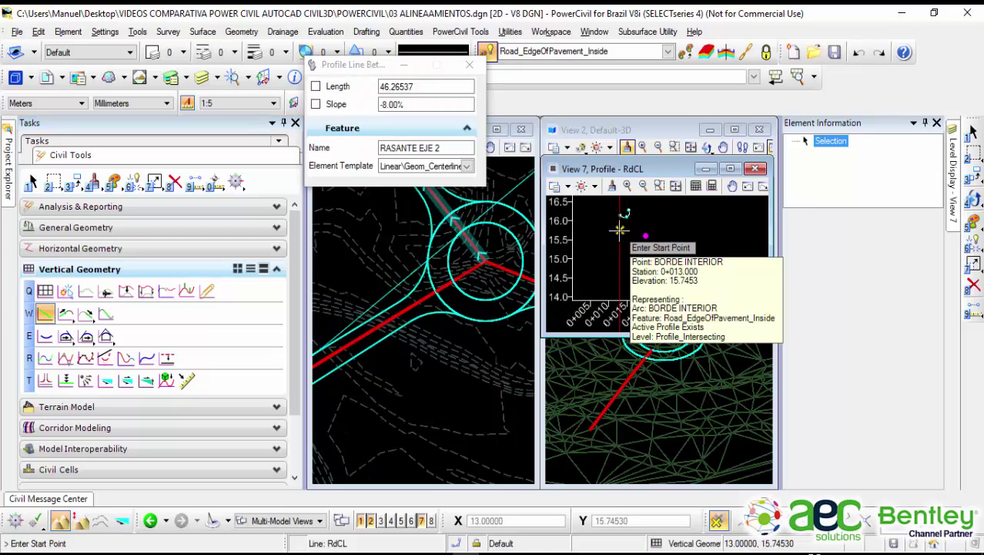
left_click(619, 228)
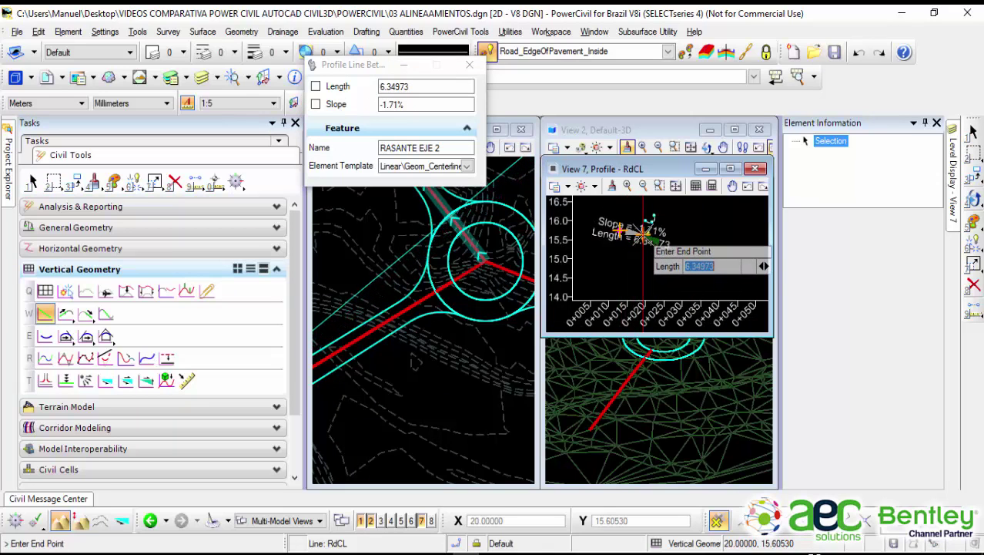
scroll(649, 235, "up", 3)
scroll(649, 235, "up", 3)
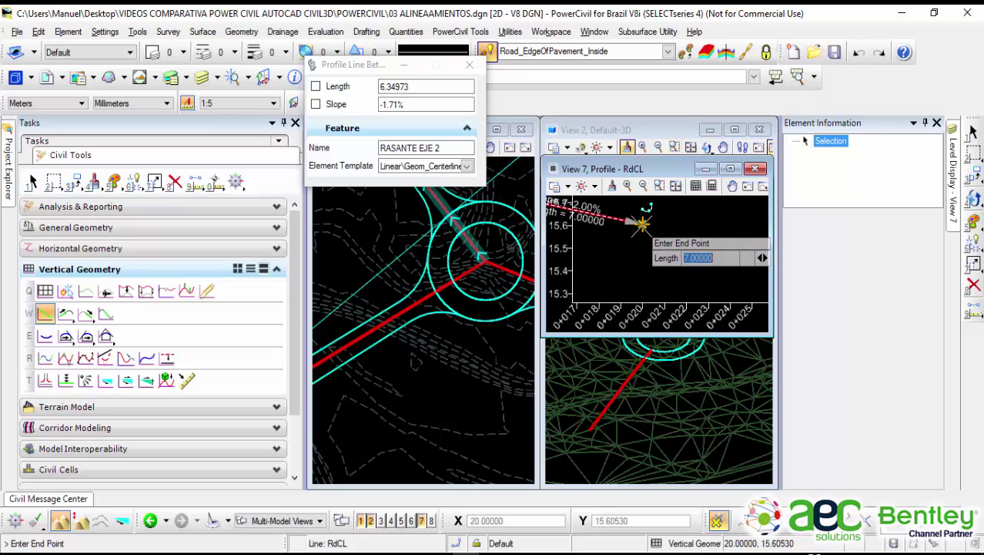
left_click(642, 225)
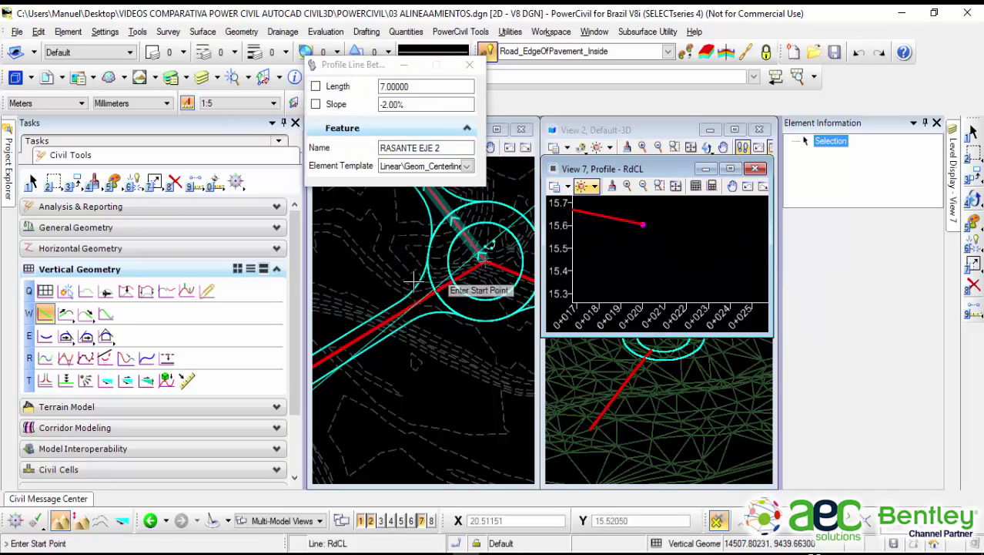
Step: Draw a second grade line from the outer-edge intersection point at -2% slope to the end of the alignment, about 72 m long
left_click(641, 223)
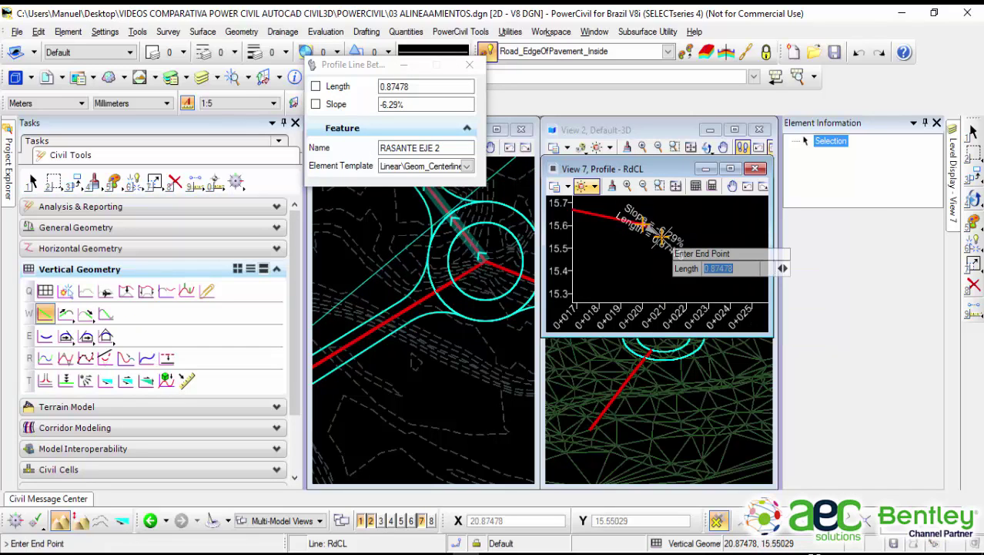
scroll(661, 235, "down", 3)
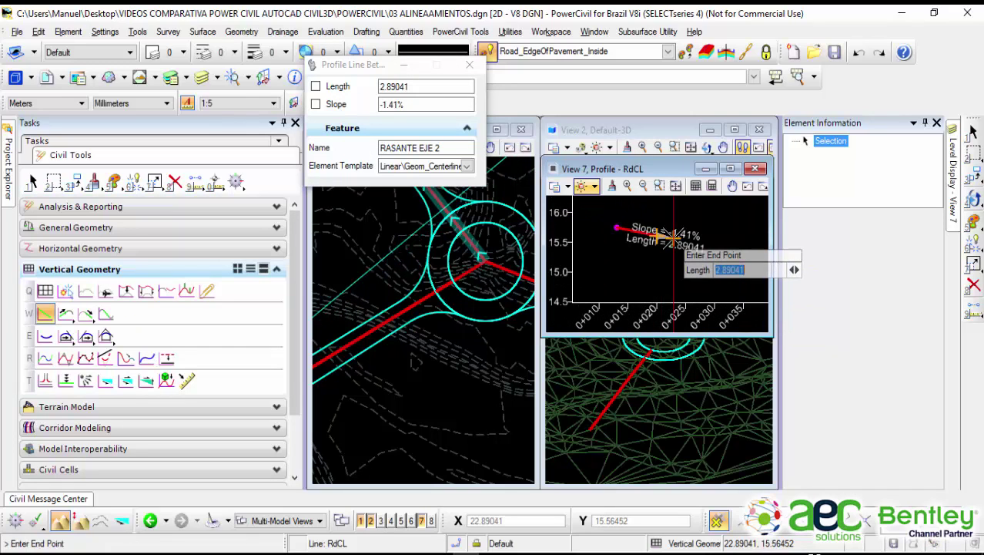
key("Right")
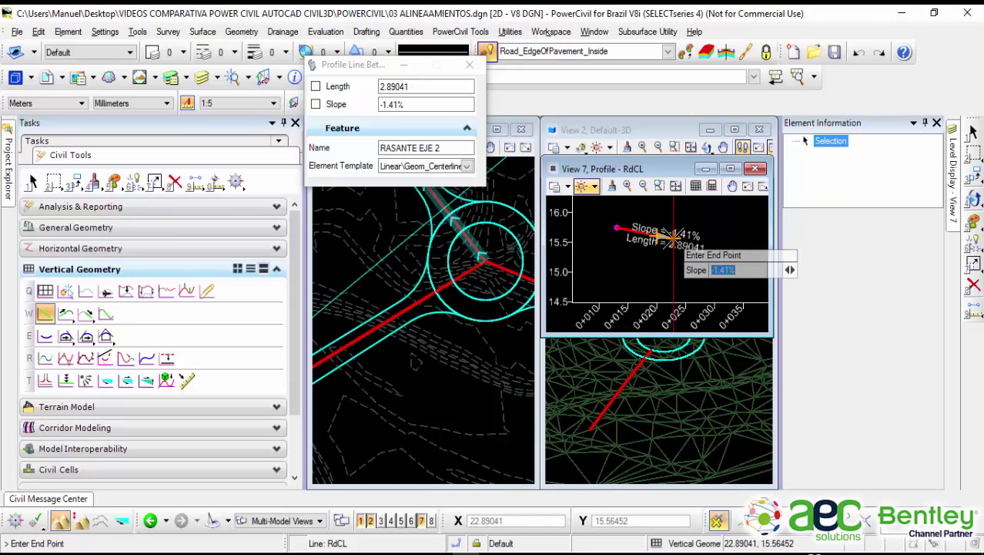
type("-2")
key("Return")
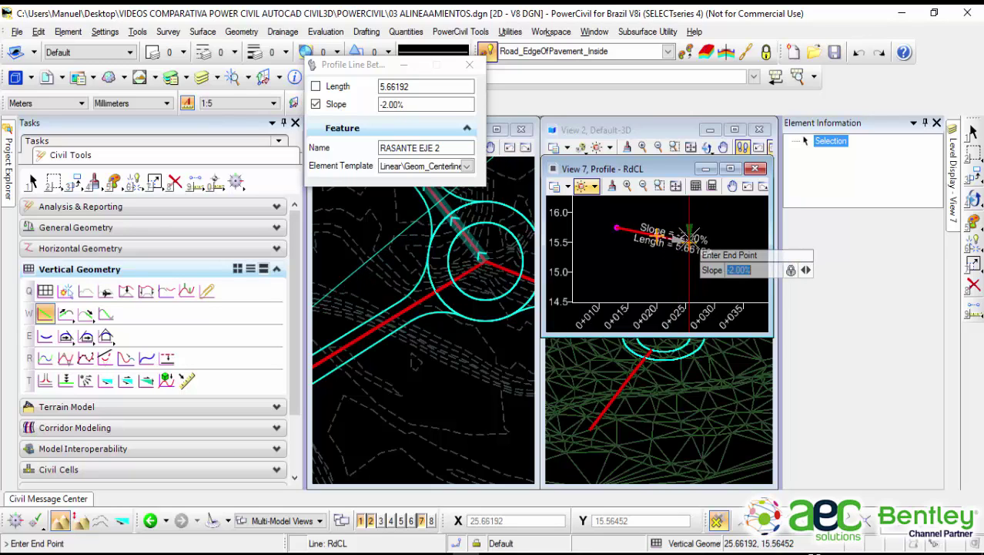
scroll(690, 236, "down", 2)
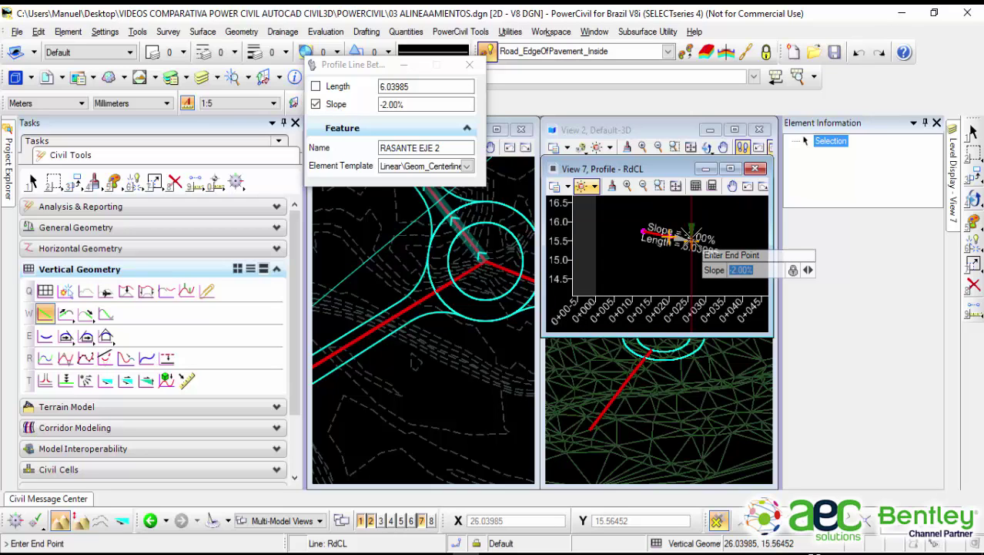
scroll(692, 245, "down", 3)
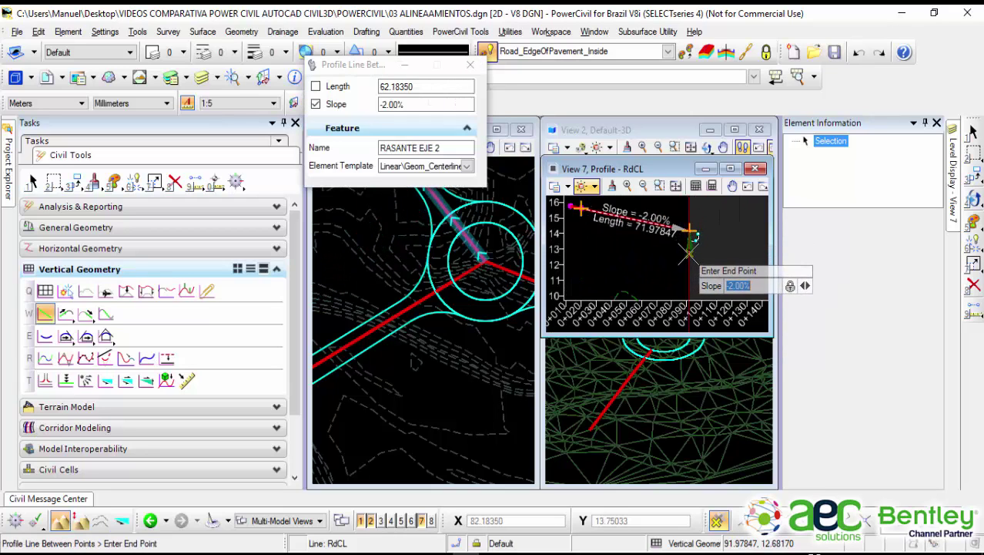
left_click(689, 229)
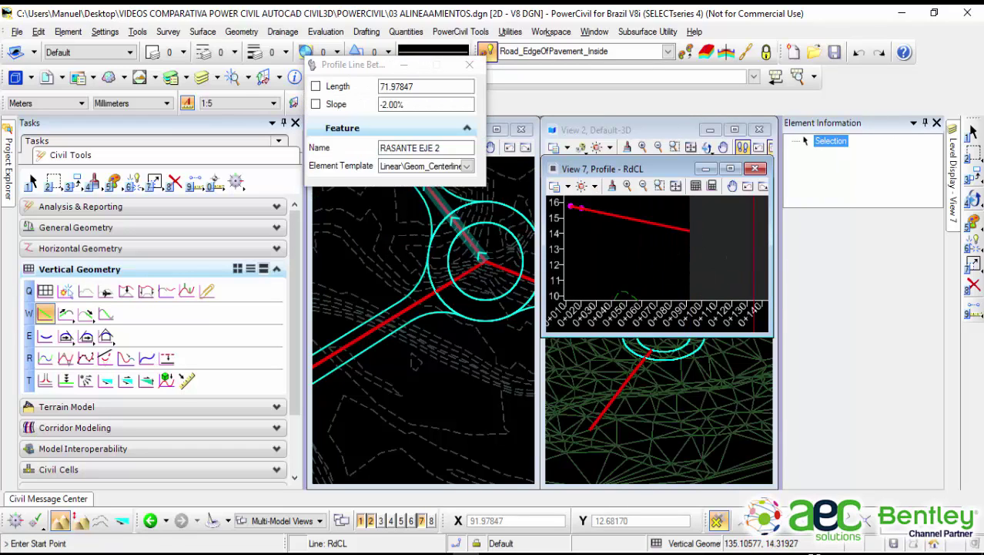
left_click(972, 137)
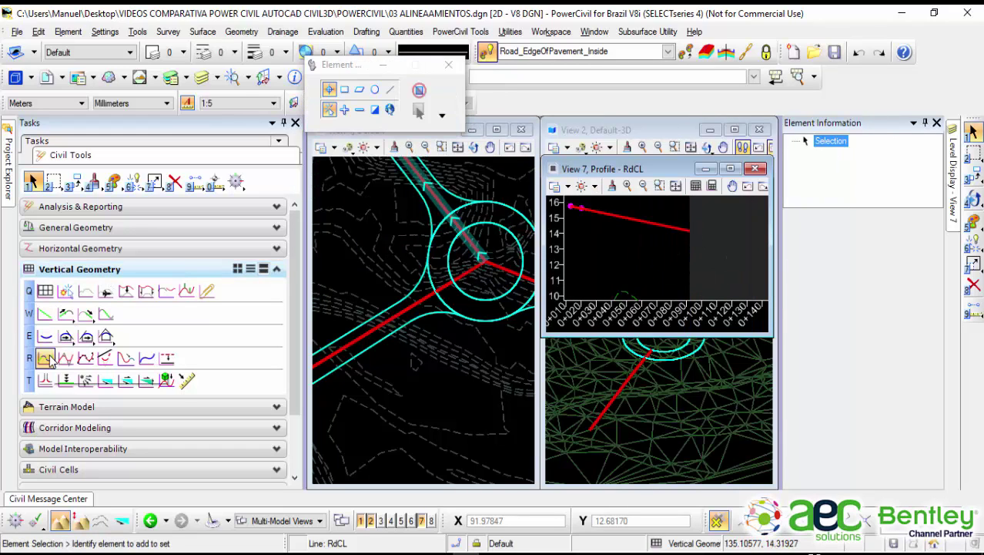
Step: Join the two grade lines into a complex profile named RASANTE 3, using the Automatic method with a 0.01 maximum gap
middle_click_drag(577, 255, 582, 263)
scroll(589, 285, "up", 5)
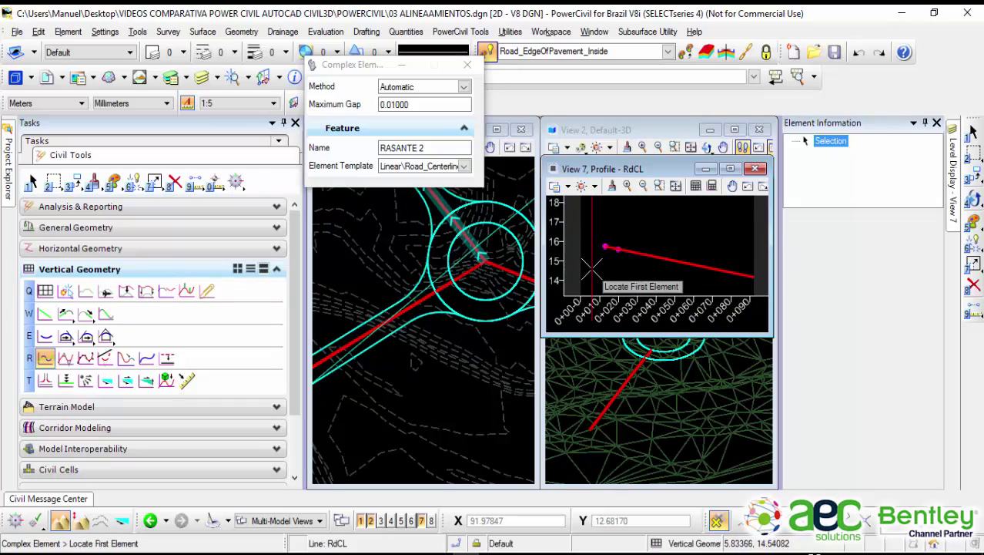
key("r")
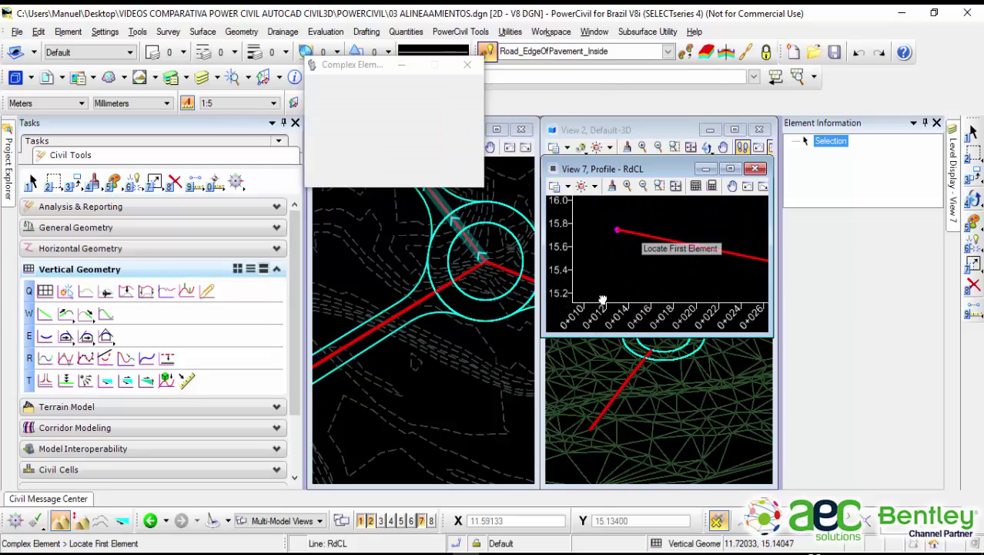
left_click(630, 233)
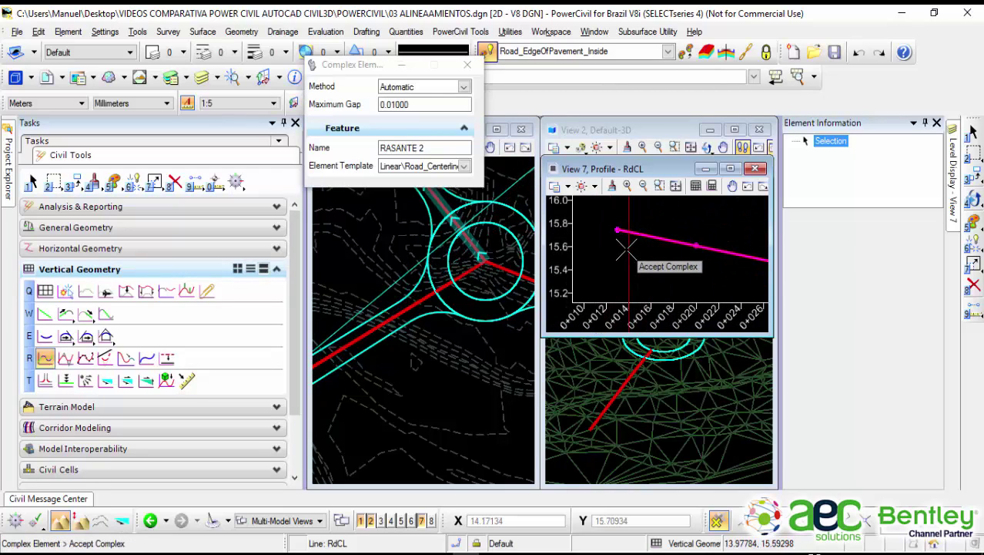
left_click(429, 147)
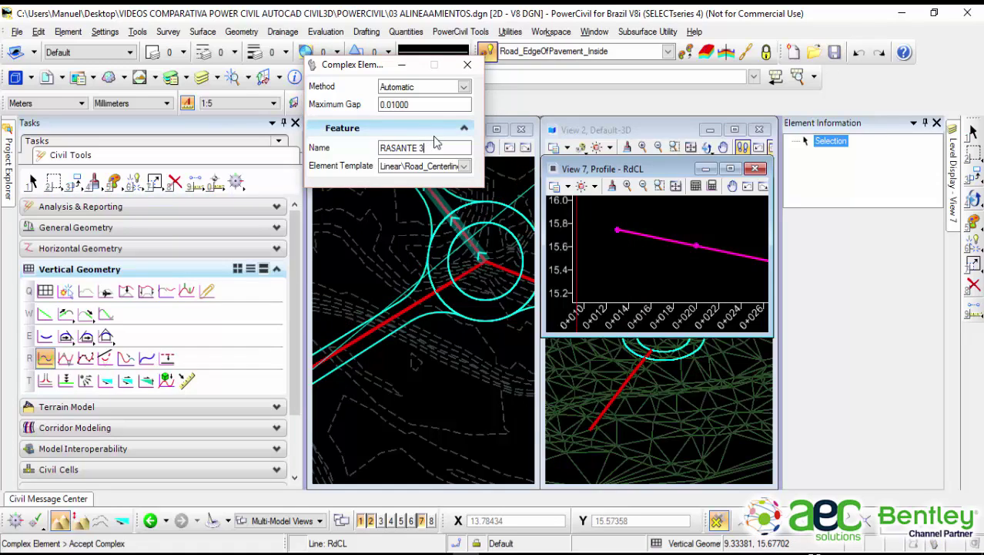
left_click(694, 224)
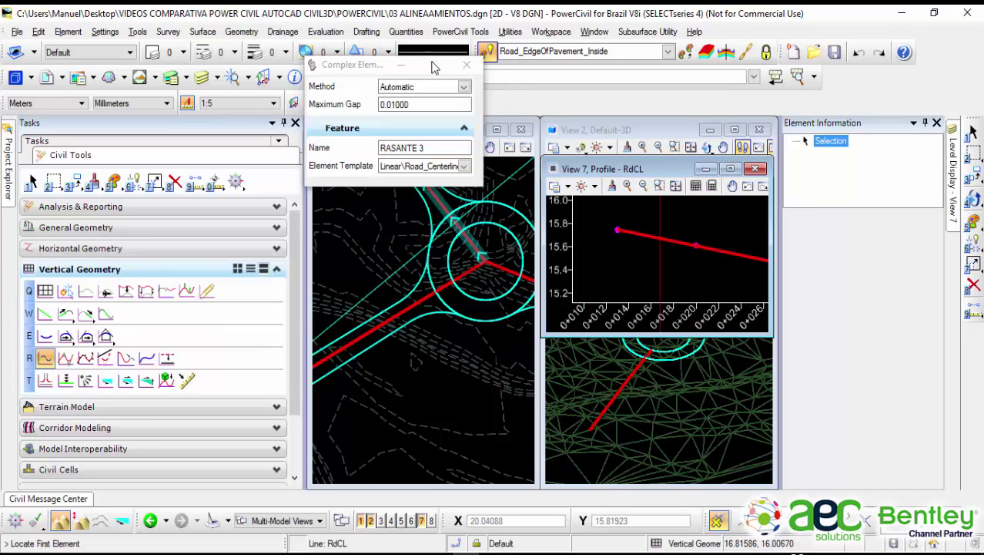
left_click(467, 64)
Step: Set RASANTE 3 as the active profile of the upper-left alignment and close its profile view
left_click(972, 132)
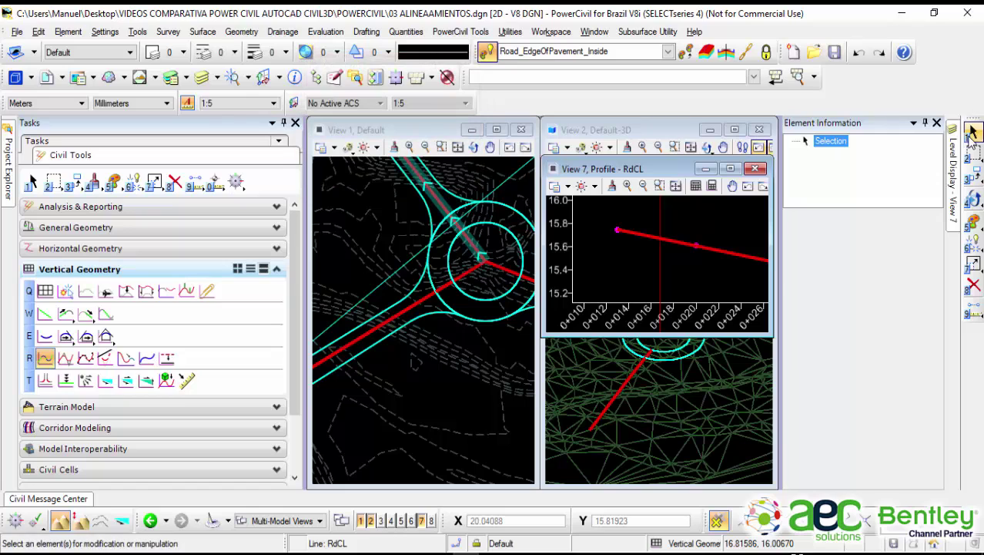
left_click(736, 255)
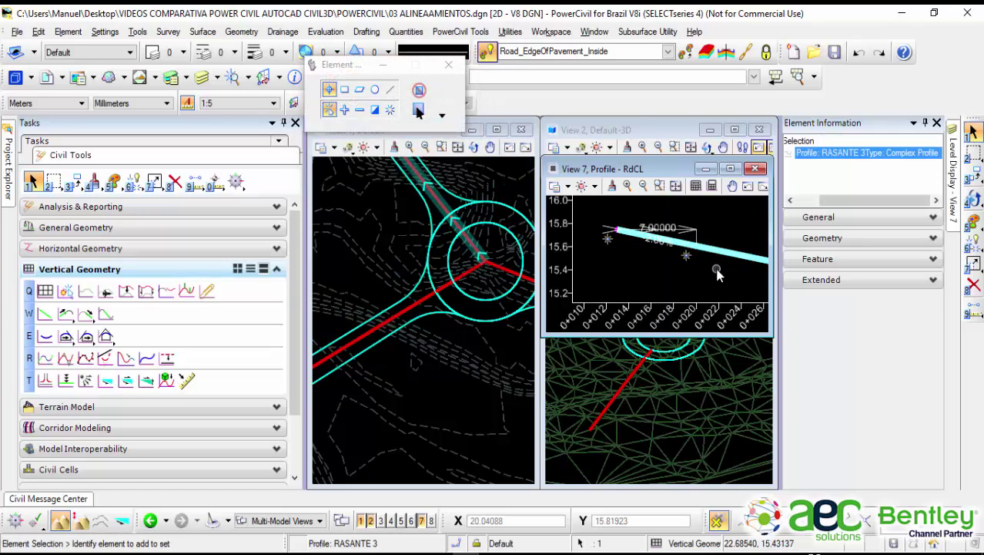
mouse_move(732, 258)
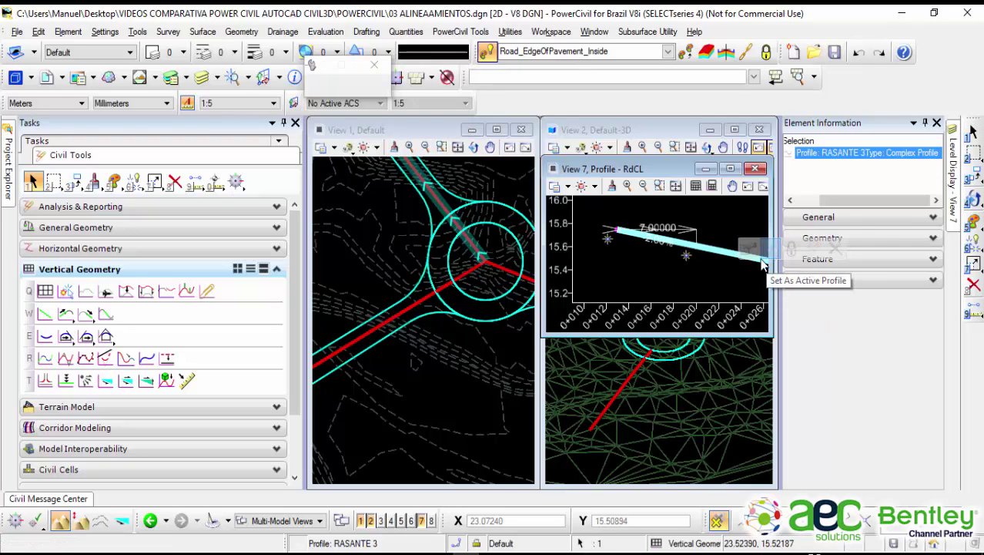
left_click(770, 250)
left_click_drag(672, 175, 460, 261)
left_click(553, 257)
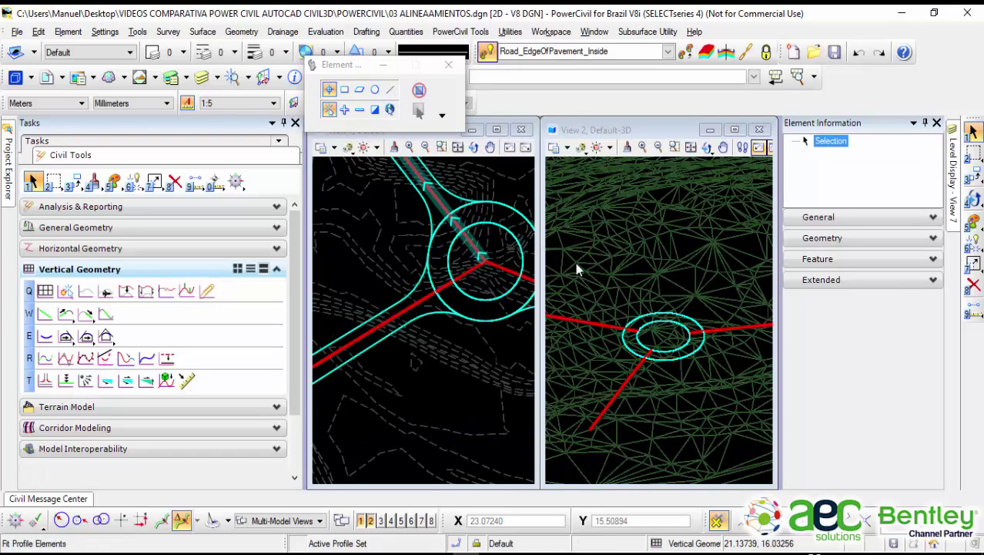
Step: Examine in 3D how the approach alignments meet the roundabout's edge circles
scroll(651, 303, "up", 1)
scroll(650, 303, "down", 4)
scroll(663, 318, "up", 1)
scroll(662, 318, "up", 1)
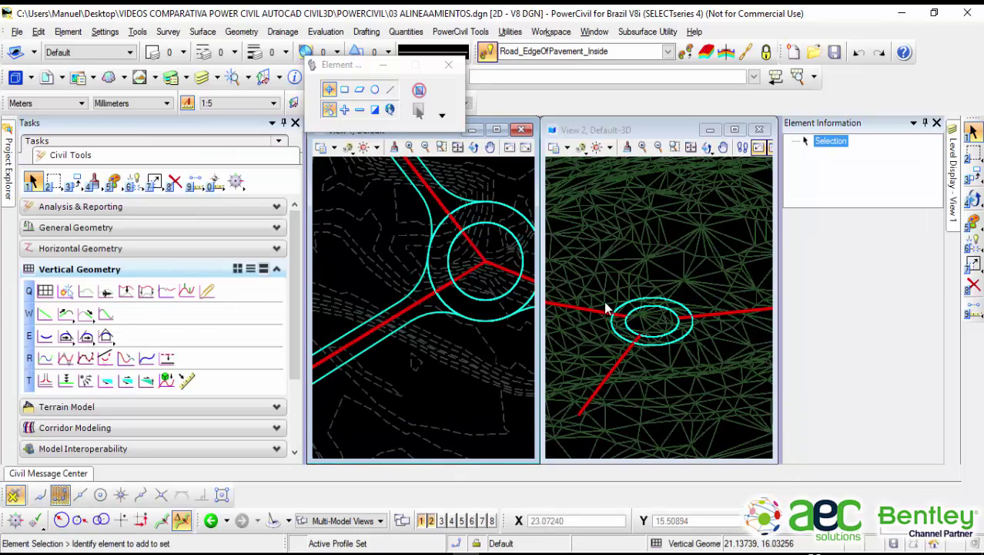
scroll(671, 344, "up", 1)
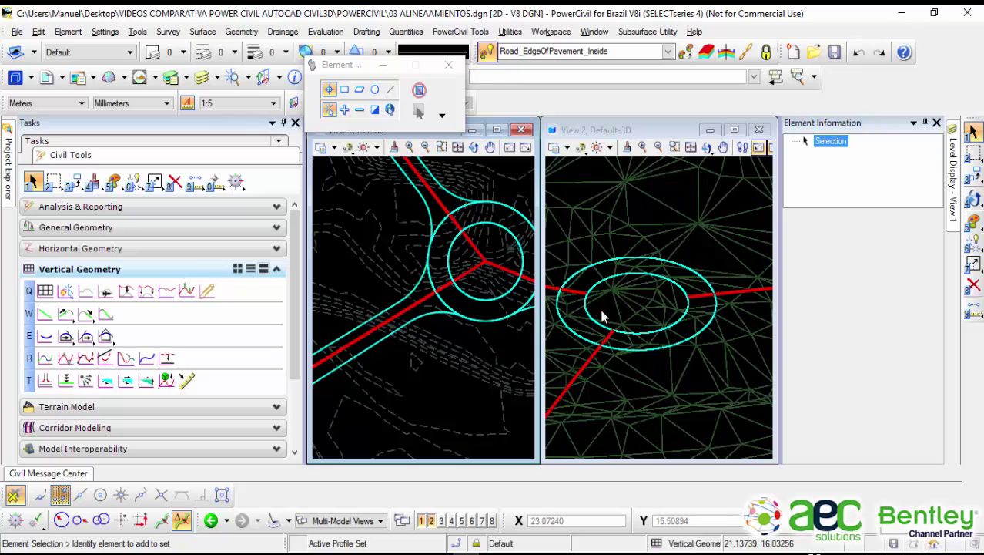
scroll(587, 298, "up", 1)
scroll(589, 288, "down", 2)
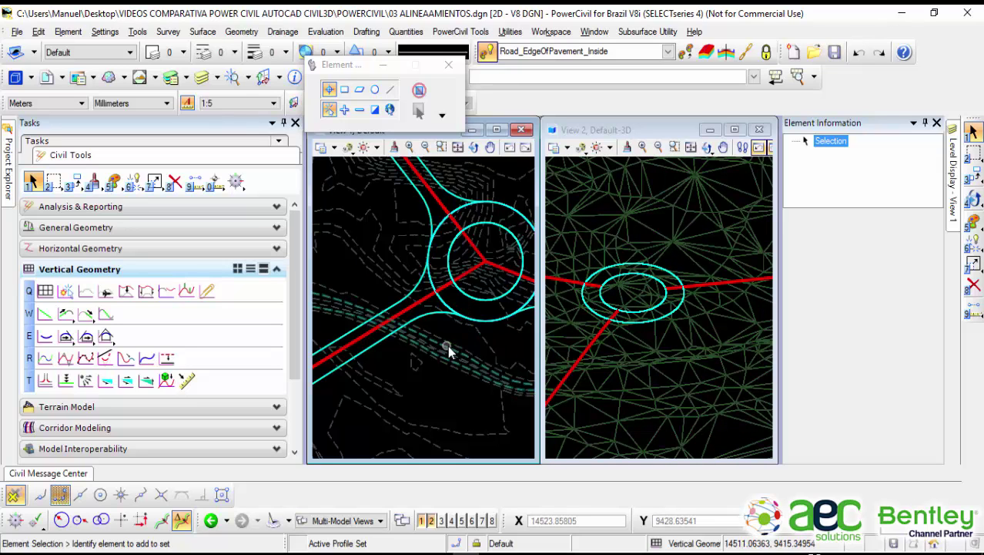
Step: Move the outer end point of alignment EJE 1 in plan to about X 14477.85, Y 9392.24, pivoting about the roundabout centre
scroll(449, 346, "down", 1)
middle_click_drag(561, 372, 670, 310)
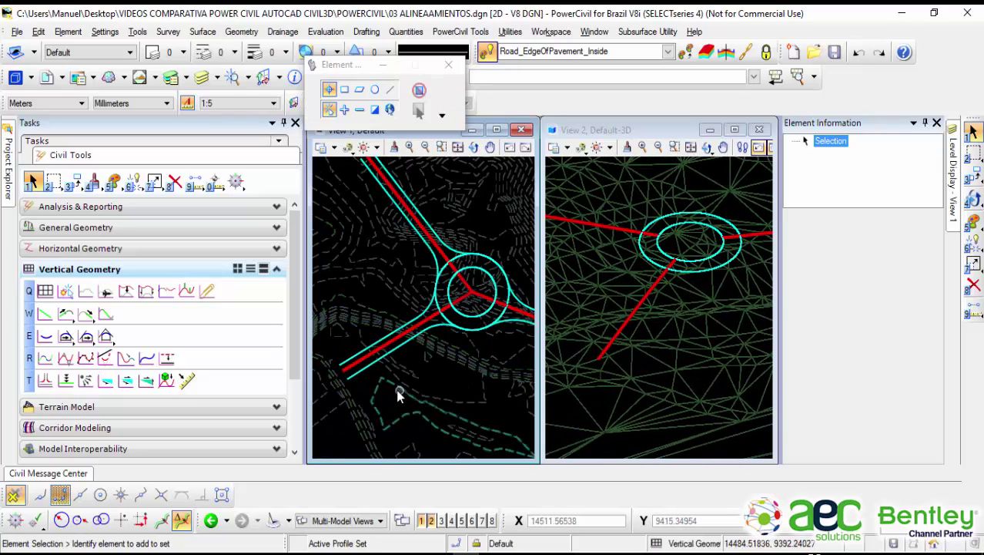
middle_click_drag(398, 391, 445, 376)
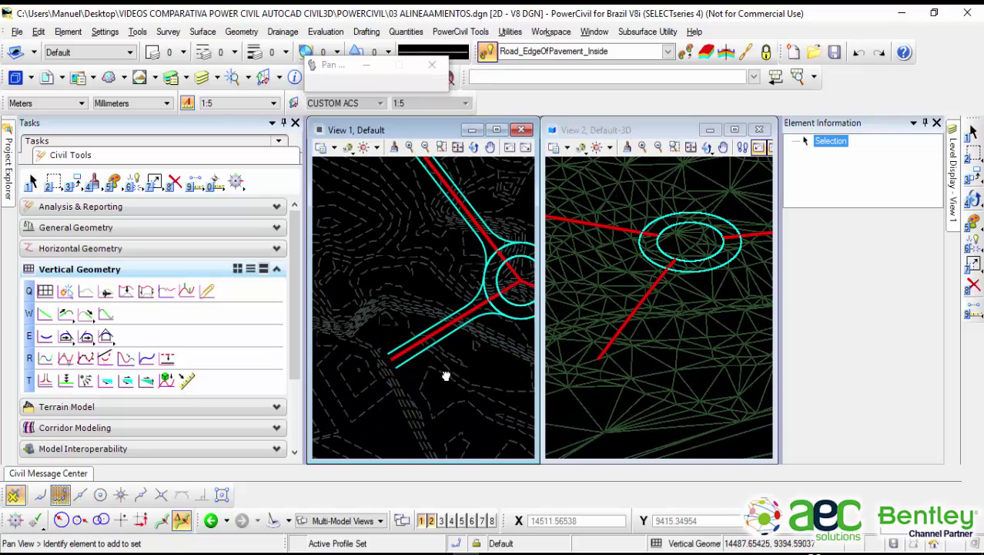
left_click(394, 361)
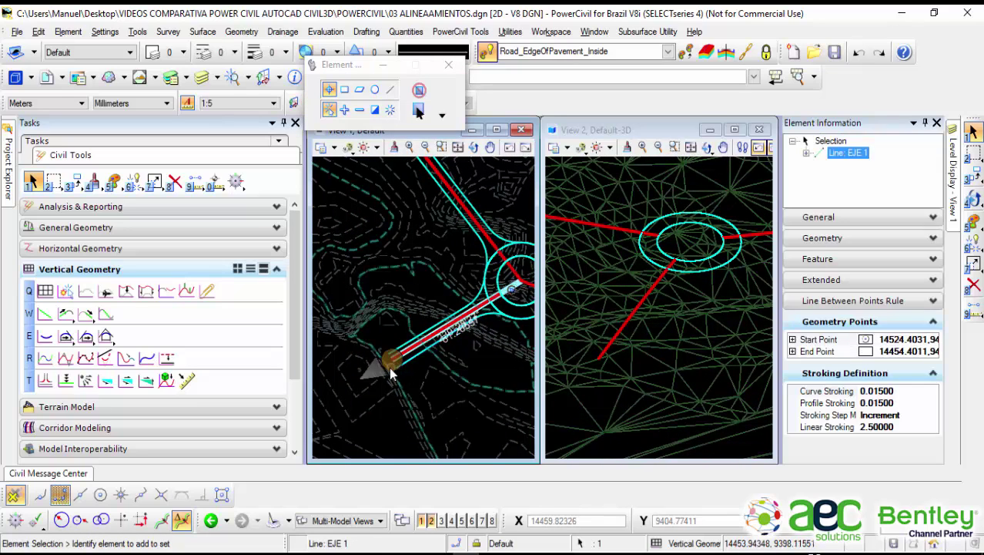
left_click(392, 362)
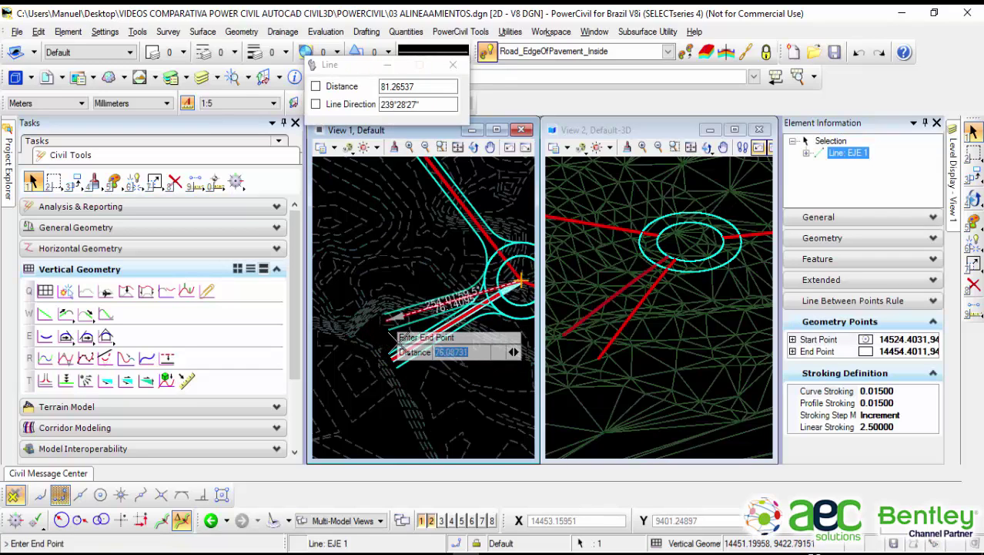
left_click(435, 377)
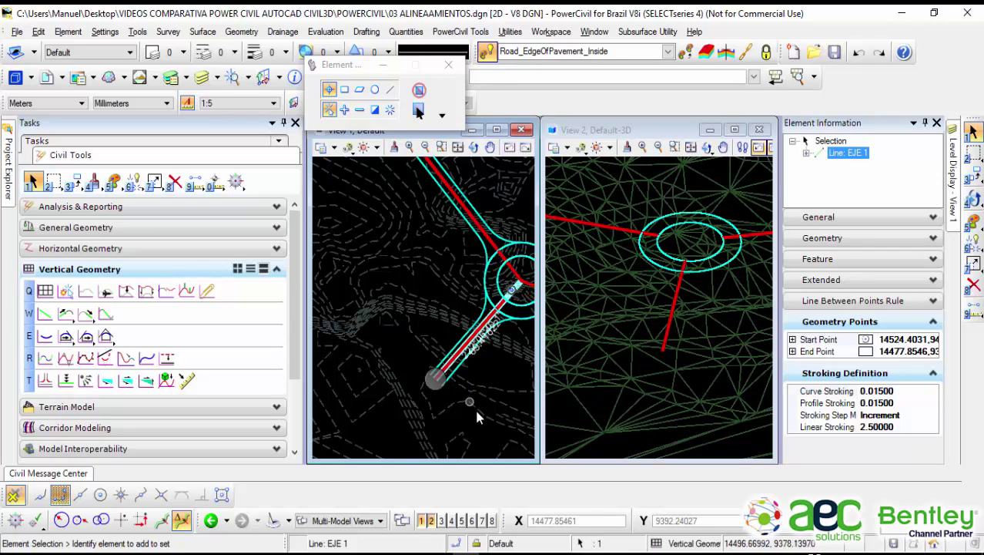
Step: Start Profile By Slope From Element with all points and a -2.00% slope, picking both pavement edge lines of EJE 1 as elements to profile
left_click(485, 377)
scroll(684, 330, "up", 2)
middle_click_drag(678, 283, 641, 337)
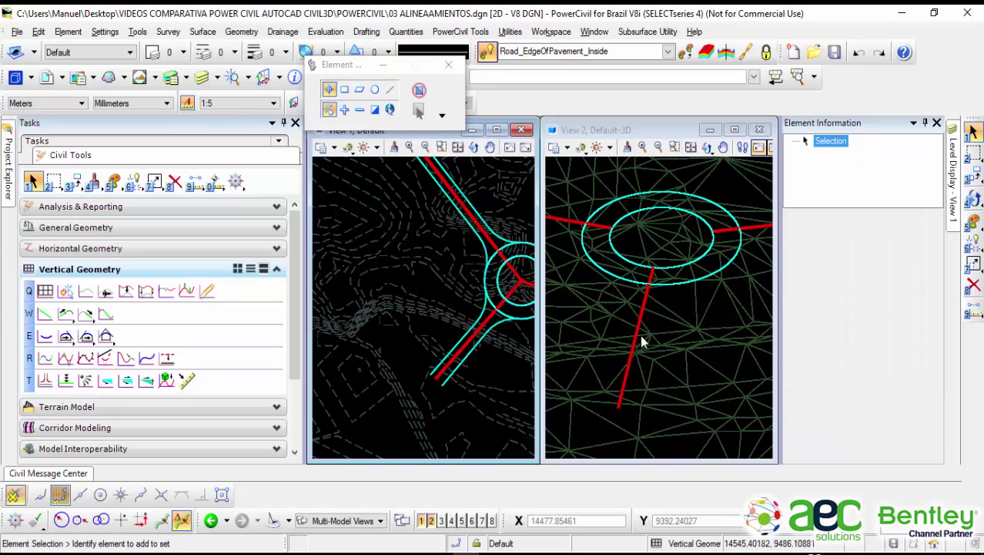
scroll(519, 319, "up", 2)
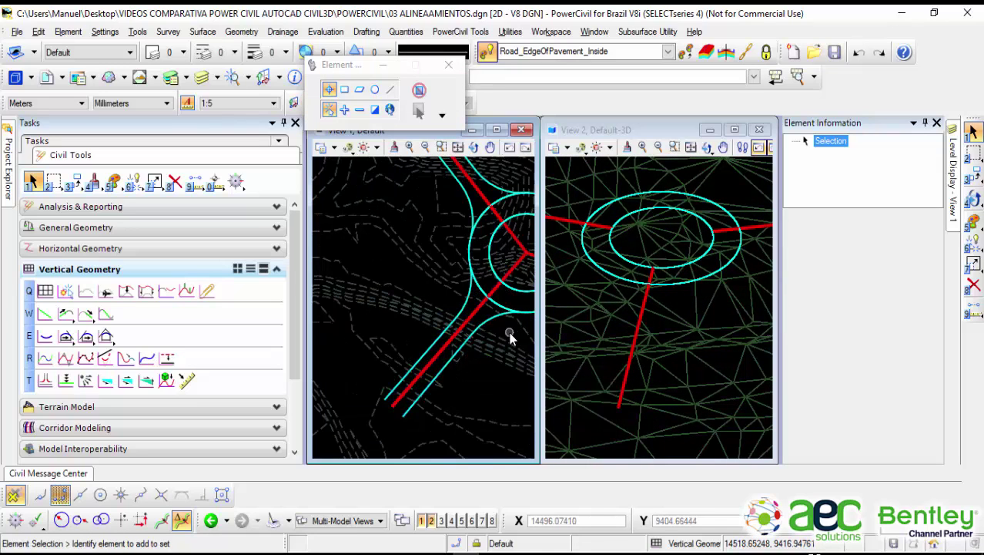
middle_click_drag(513, 332, 477, 340)
scroll(477, 341, "up", 2)
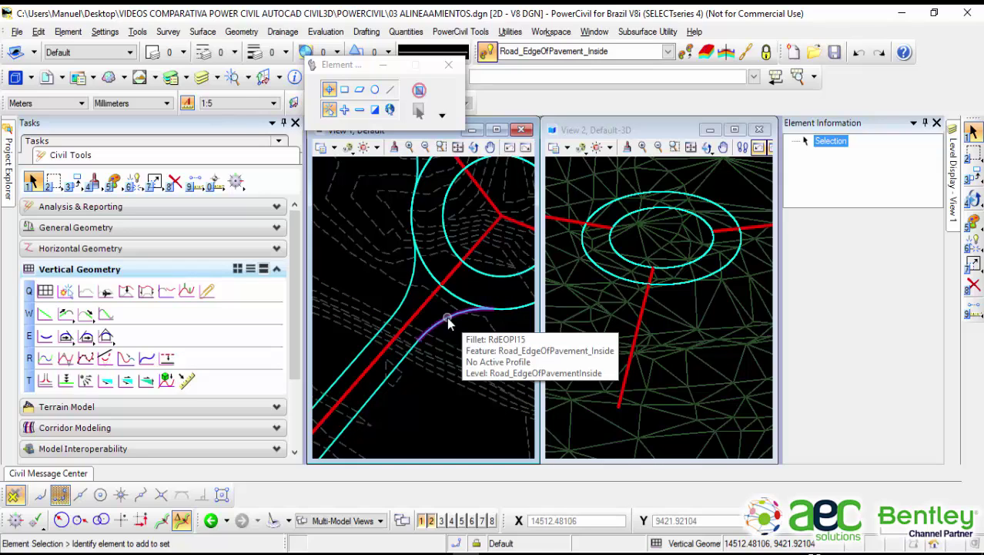
left_click(106, 380)
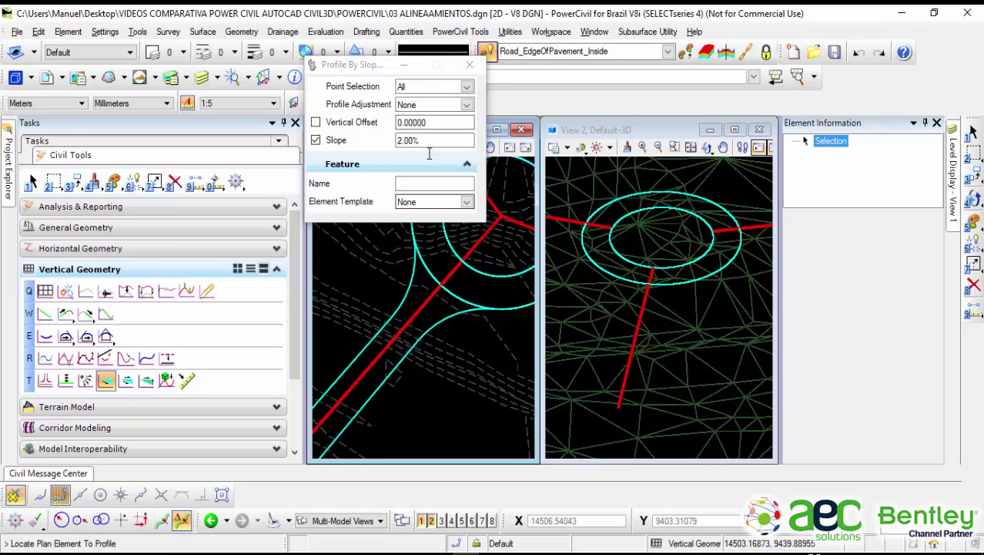
left_click(398, 142)
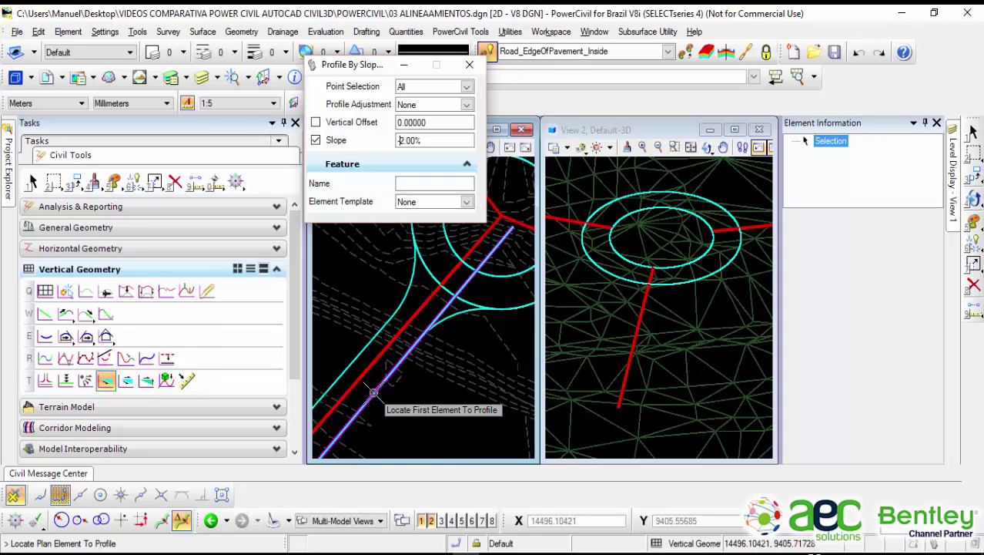
left_click(350, 352)
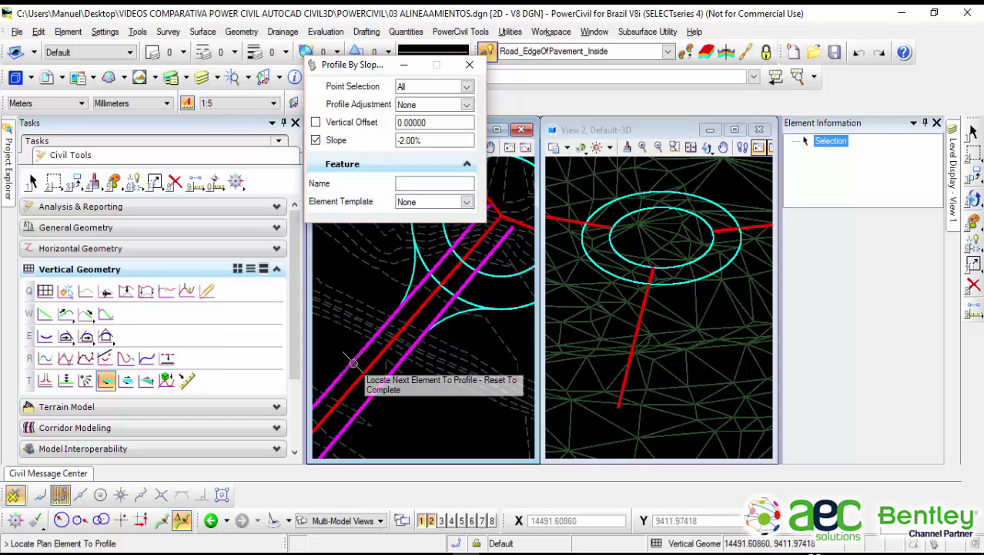
right_click(422, 398)
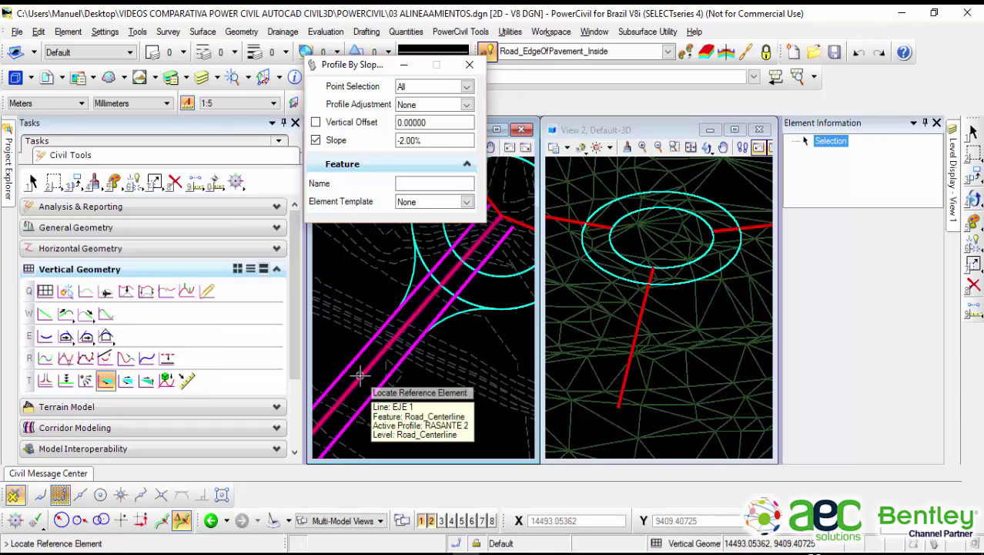
Step: Project the two edge profiles from reference element EJE 1, accepting the -2.00% slope, no profile adjustment and zero vertical offset
left_click(358, 379)
scroll(431, 292, "up", 3)
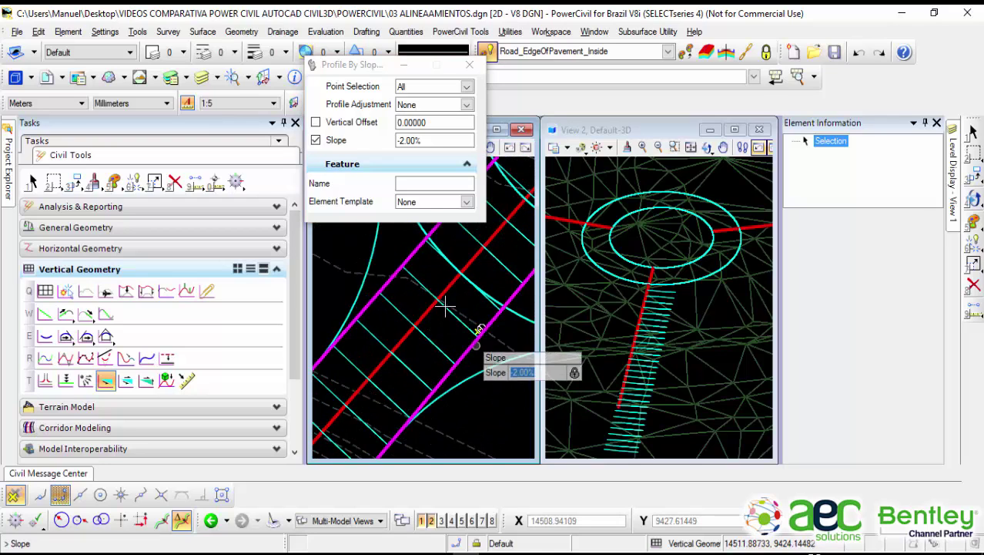
left_click(481, 401)
left_click(482, 401)
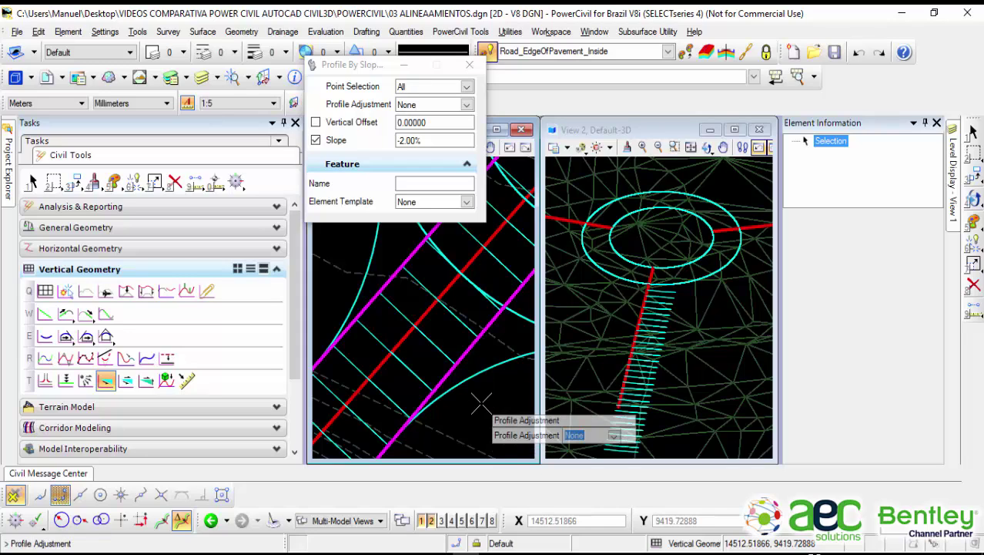
left_click(482, 402)
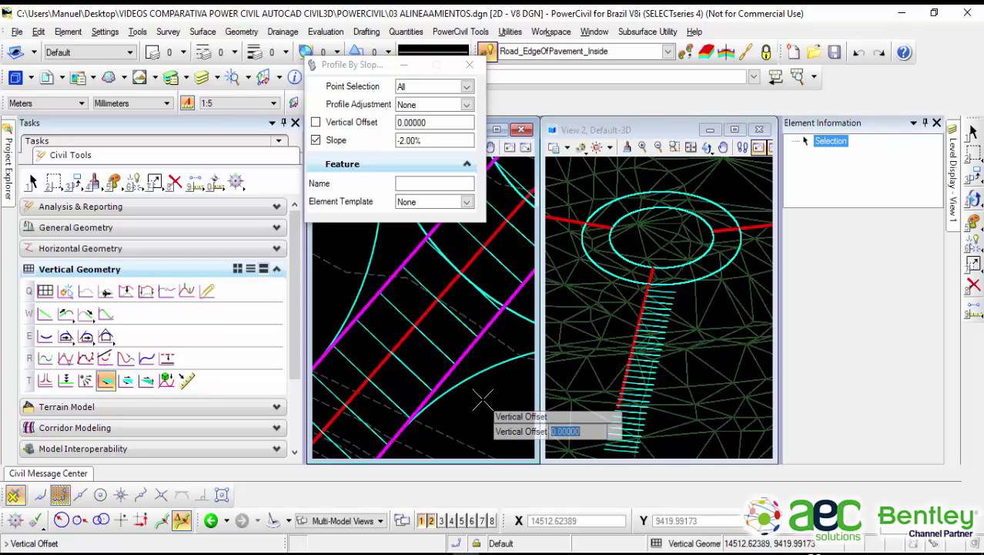
left_click(484, 399)
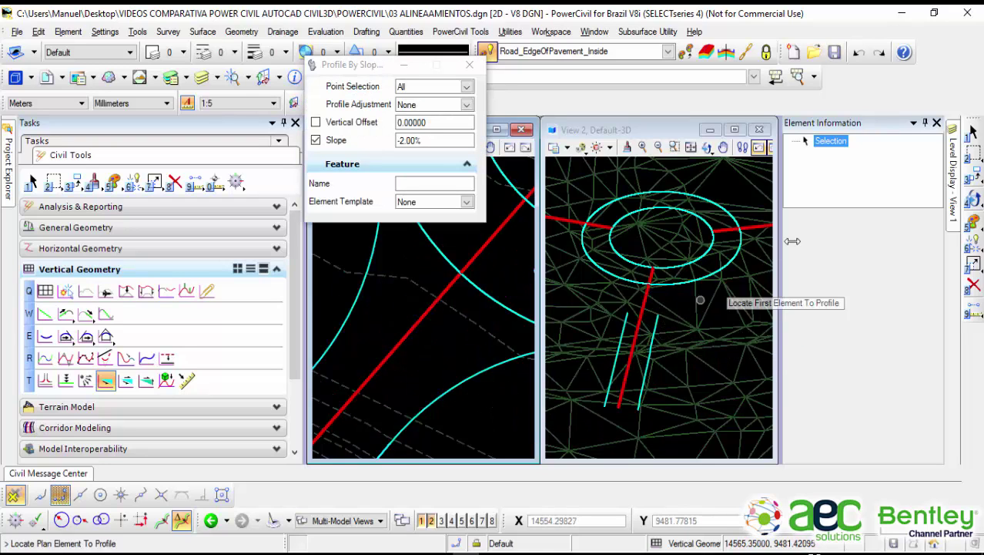
left_click(973, 132)
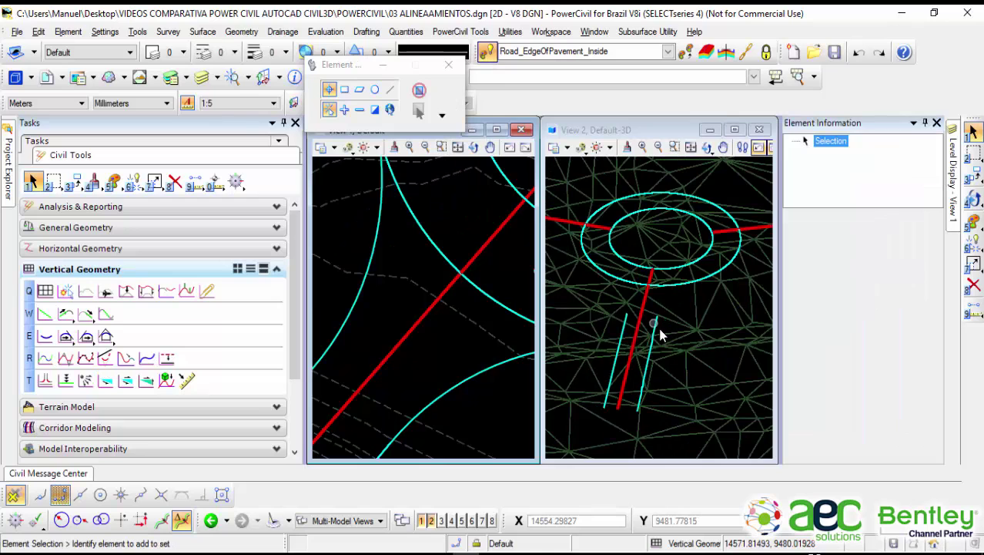
Step: Examine in 3D and plan how the projected edge lines of EJE 1 run alongside the centreline towards the roundabout
scroll(661, 335, "up", 2)
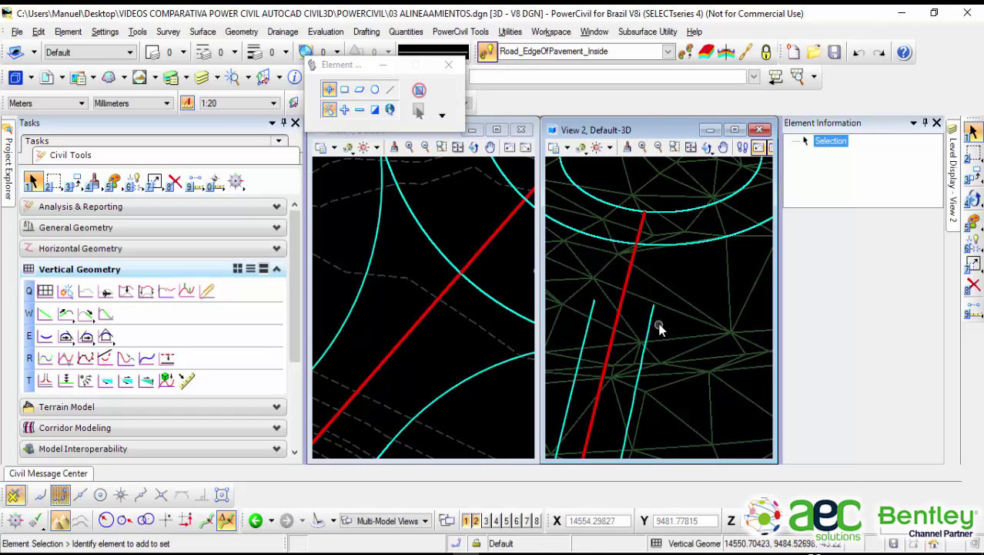
left_click(650, 320)
left_click(679, 263)
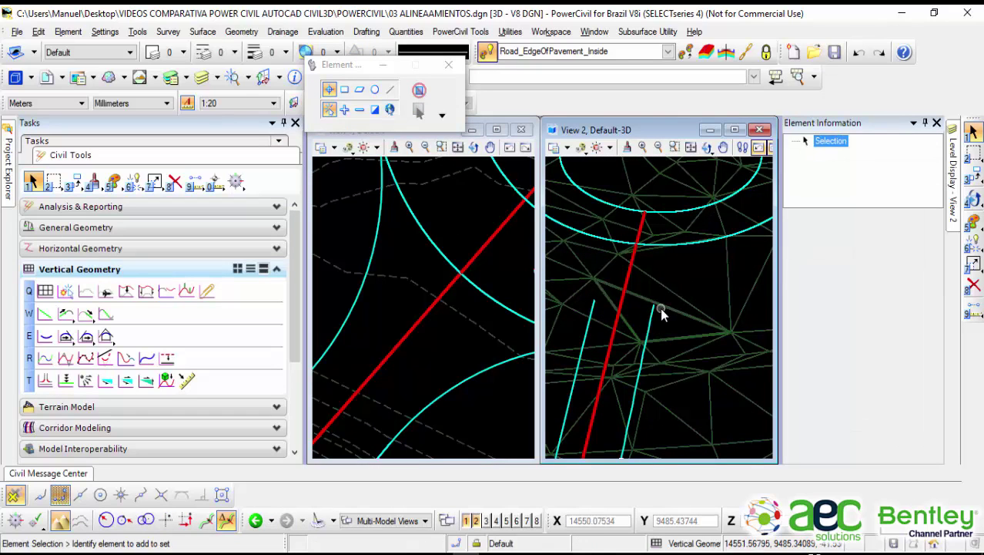
scroll(659, 309, "down", 2)
middle_click_drag(481, 396, 496, 314)
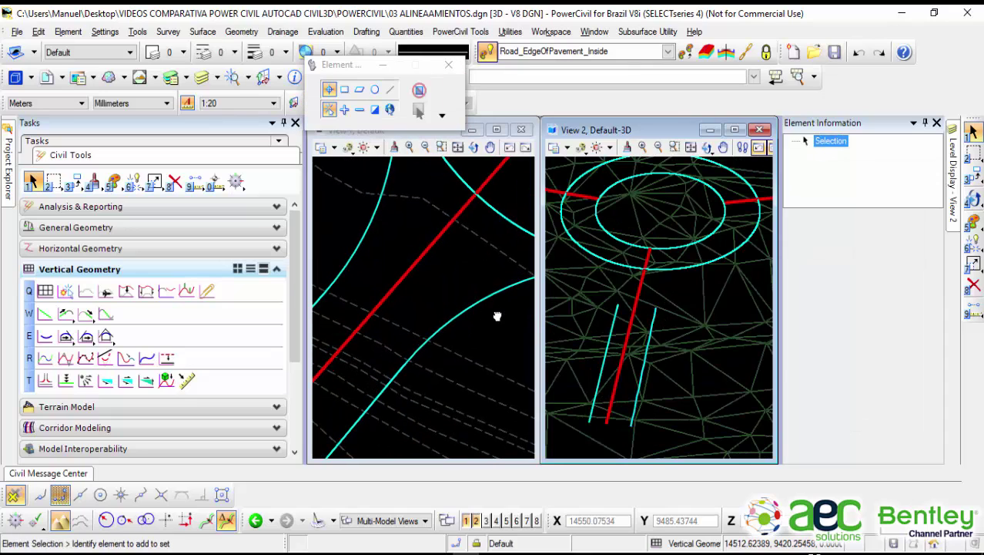
left_click(492, 314)
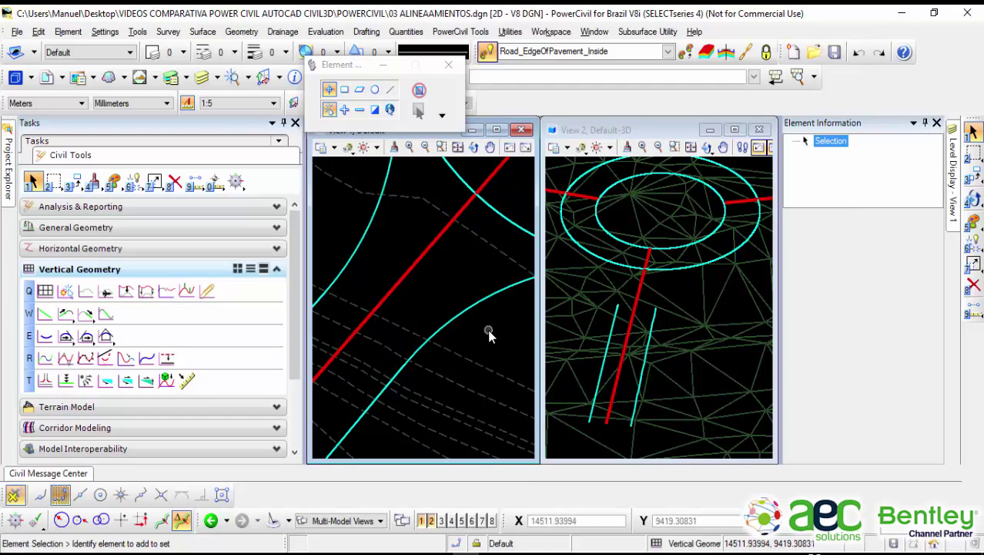
middle_click_drag(489, 331, 432, 334)
scroll(432, 334, "down", 3)
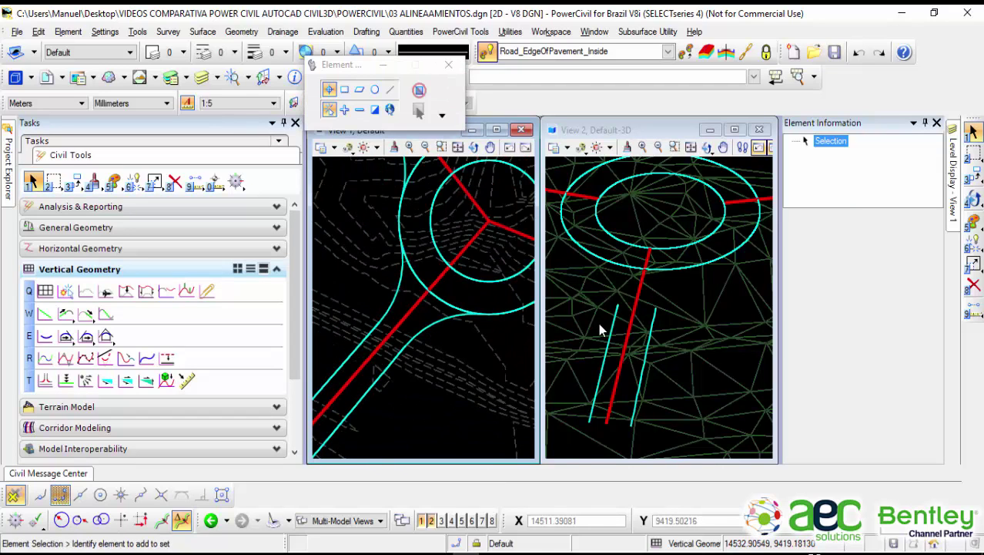
Step: Set the radius of the fillet joining EJE 1's southeast edge line to the outer roundabout circle to 30 m
left_click(434, 330)
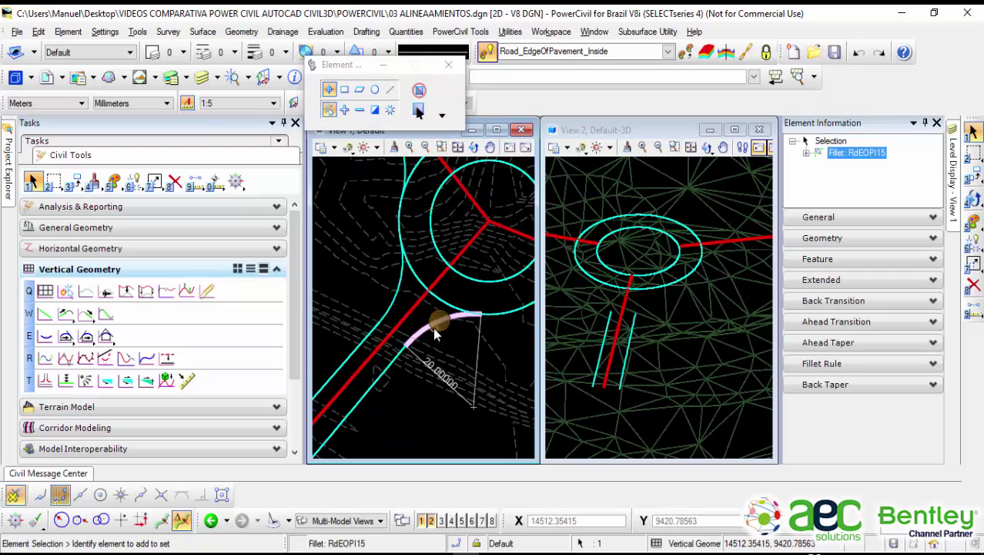
left_click(439, 373)
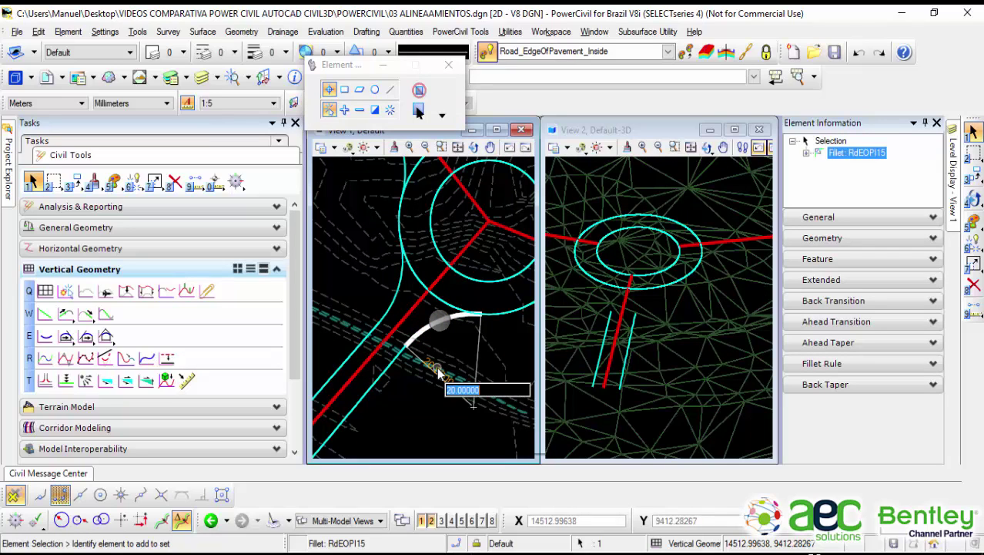
type("3")
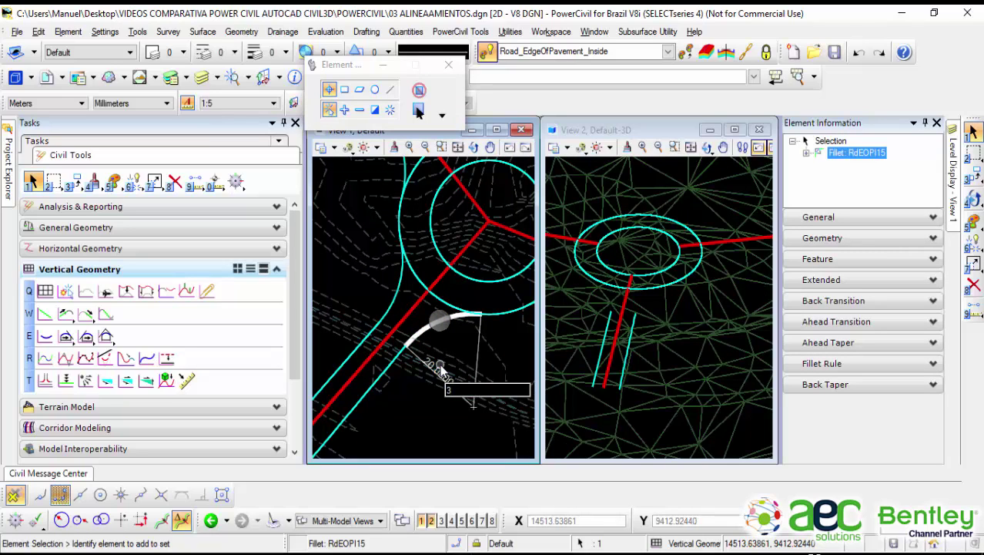
type("0")
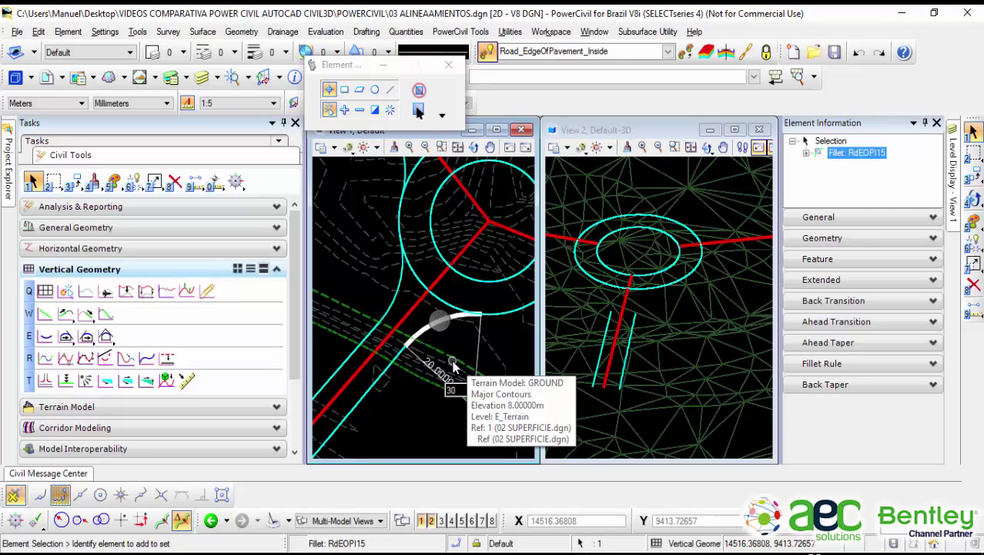
key("Return")
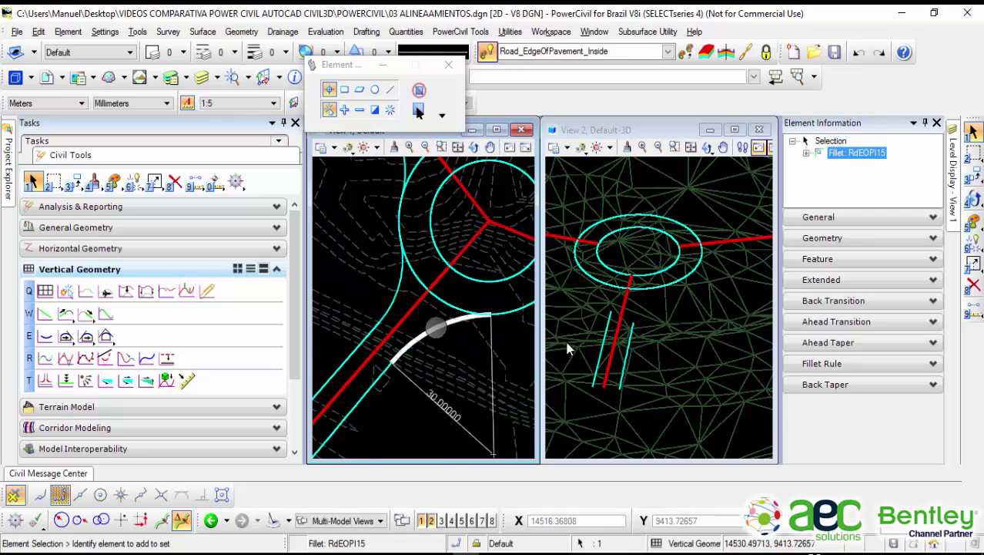
left_click(408, 428)
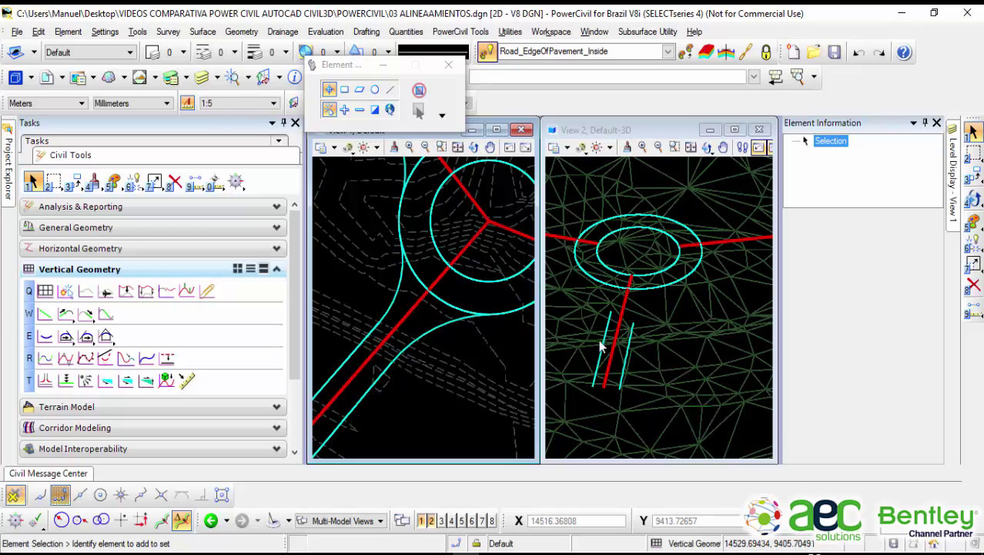
Step: Open the profile model of EJE 1's southeast pavement edge line in View 8
middle_click_drag(387, 416, 399, 374)
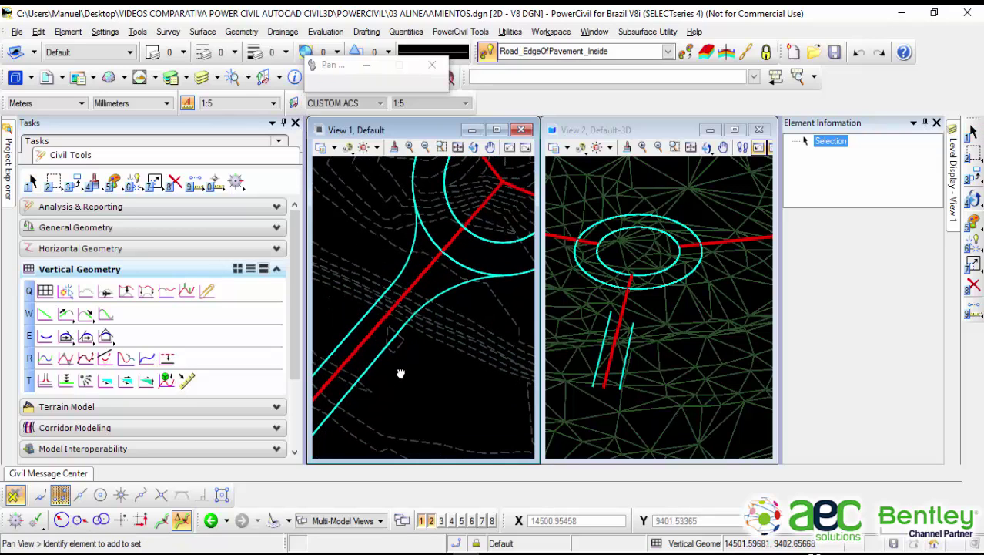
left_click(377, 364)
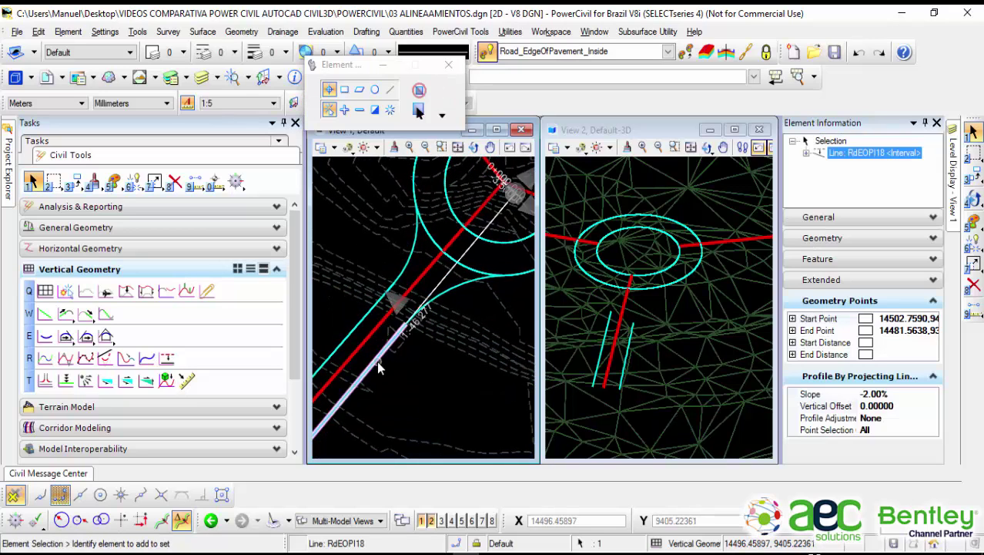
left_click(416, 352)
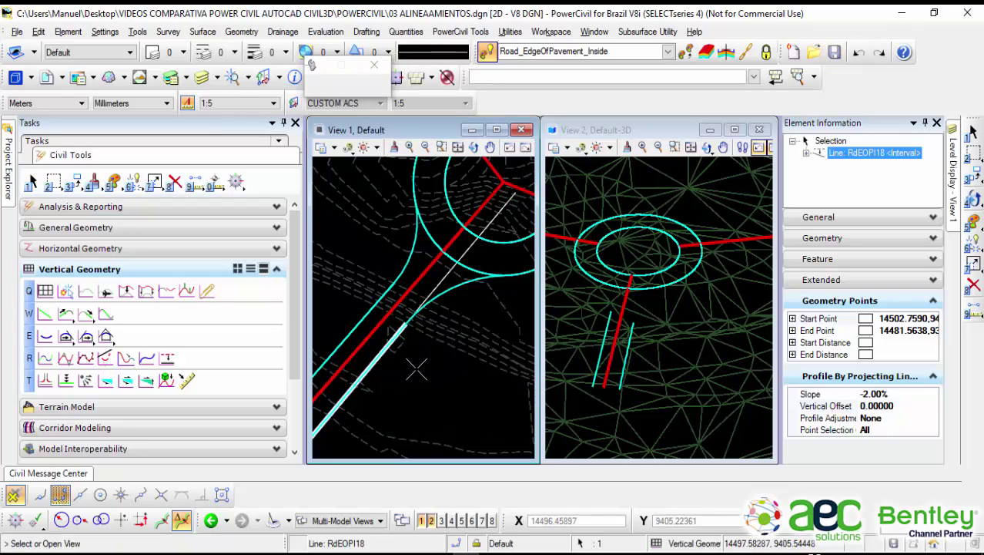
left_click(491, 520)
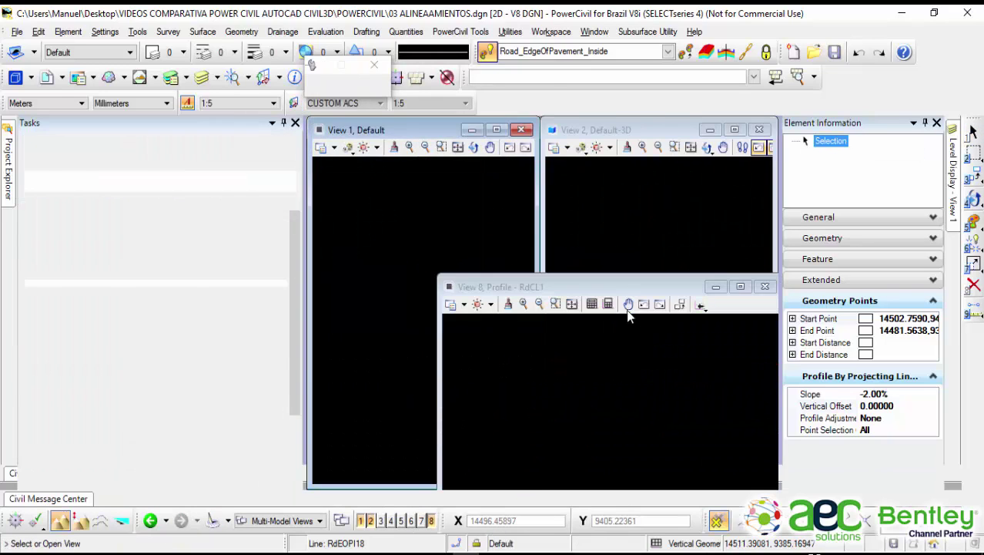
left_click(612, 408)
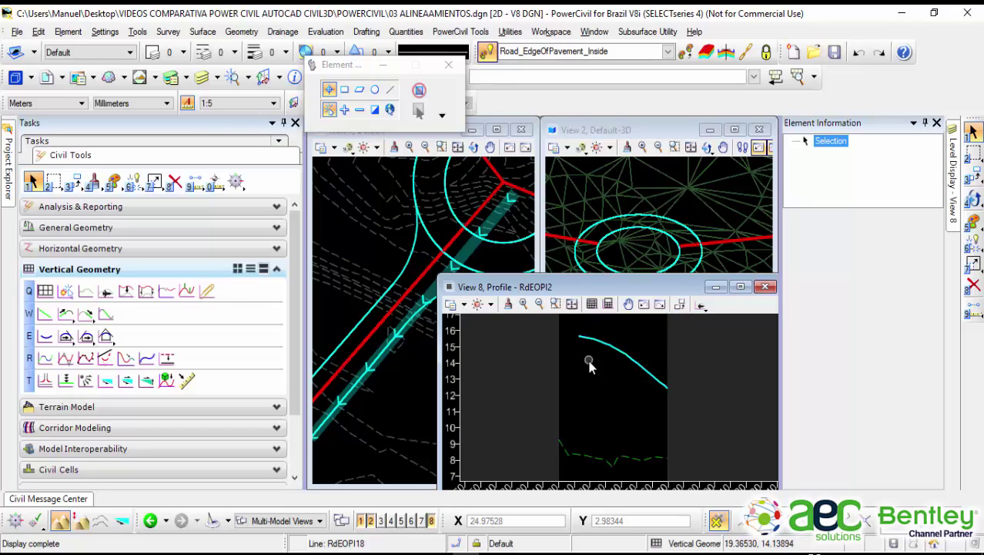
Step: Inspect the edge line's projected slope profile and its properties, and close the profile view
middle_click_drag(593, 352, 582, 373)
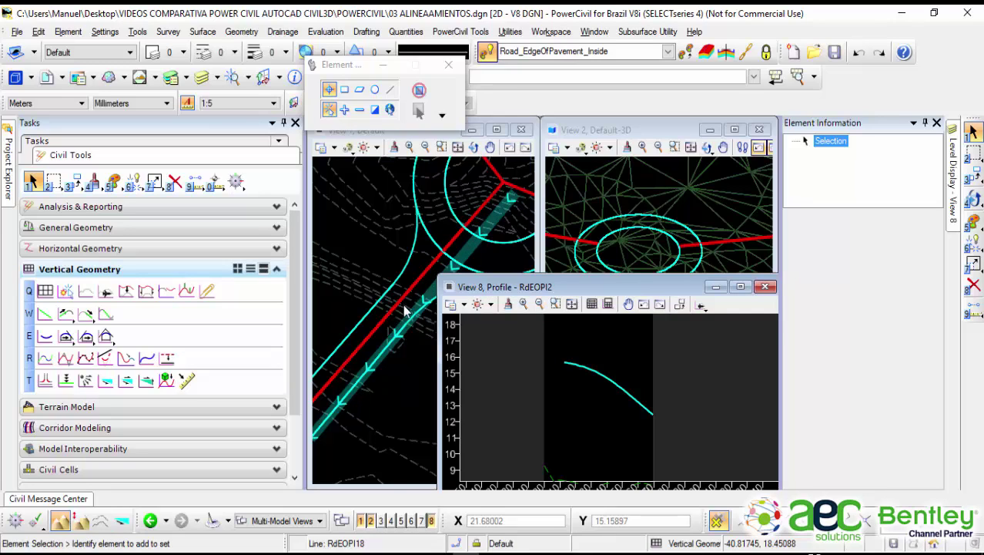
left_click(592, 371)
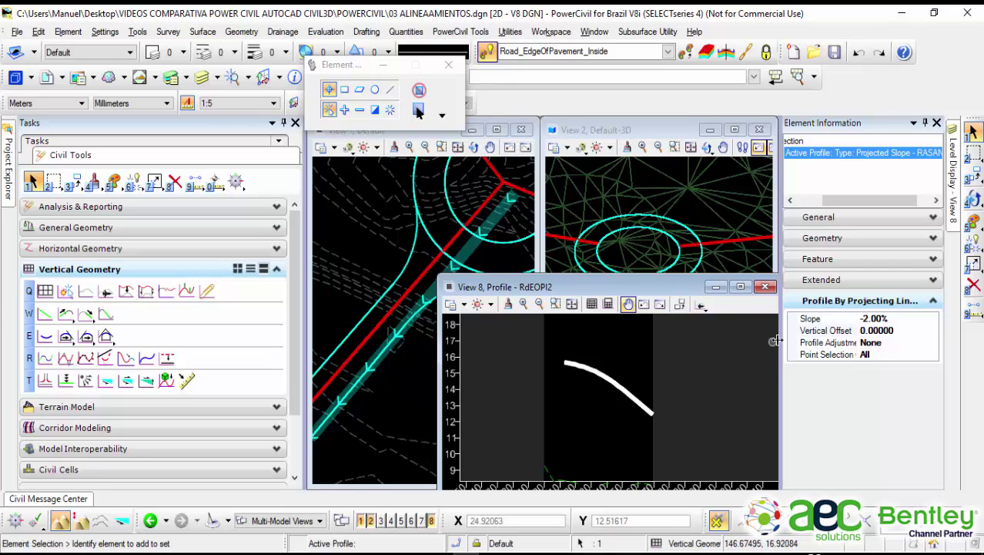
mouse_move(565, 356)
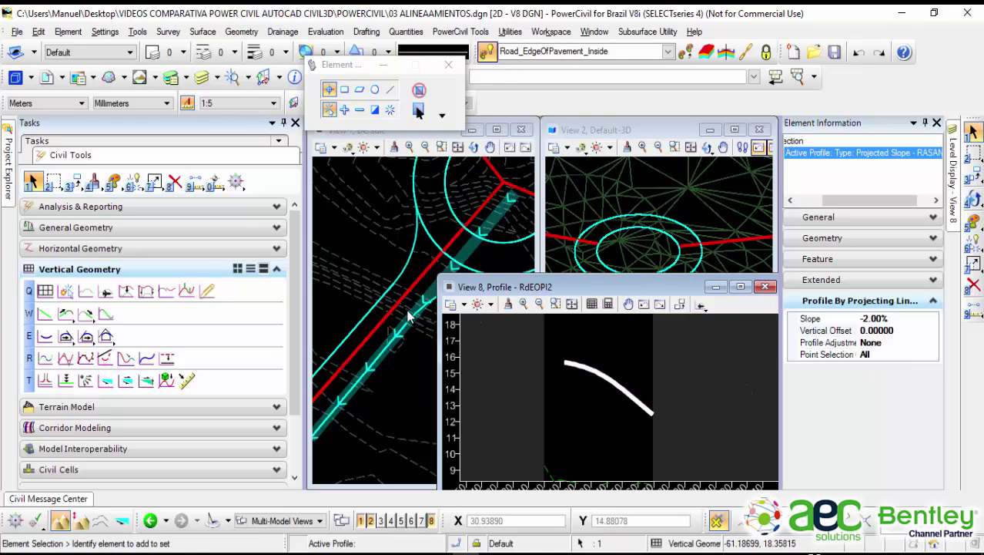
left_click(418, 367)
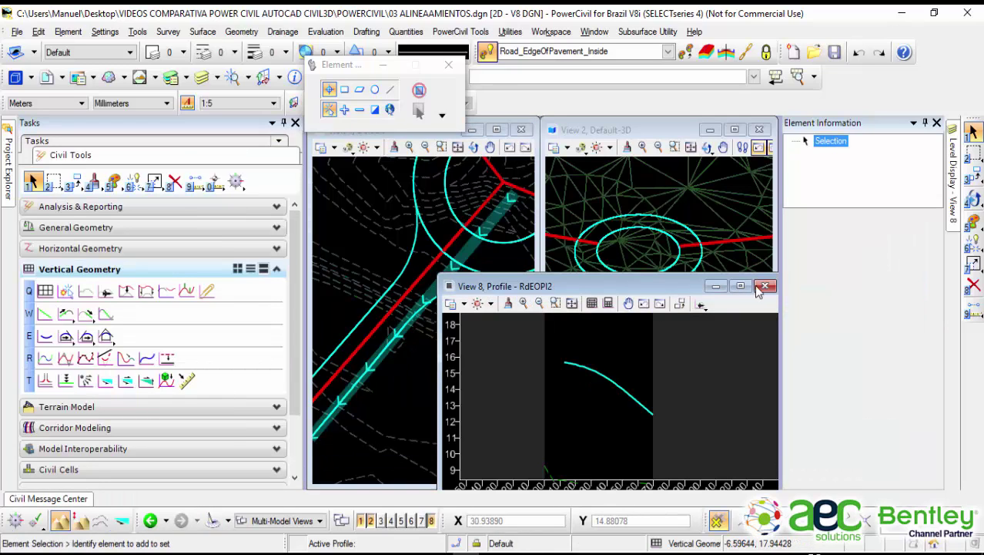
left_click(765, 287)
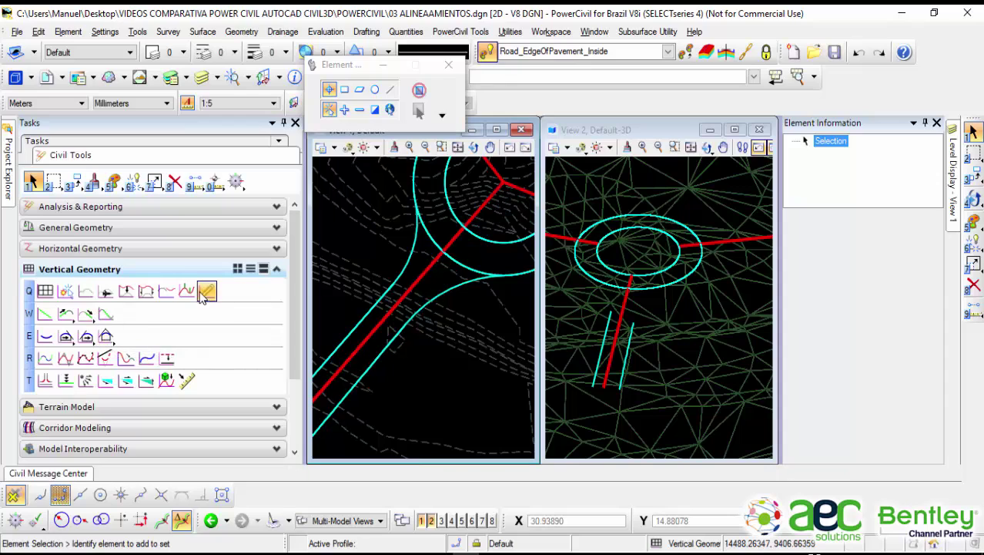
Step: Project profiles onto both edge lines of the northwest approach at -2% slope from its centreline, using all points, no profile adjustment and zero vertical offset
left_click(106, 382)
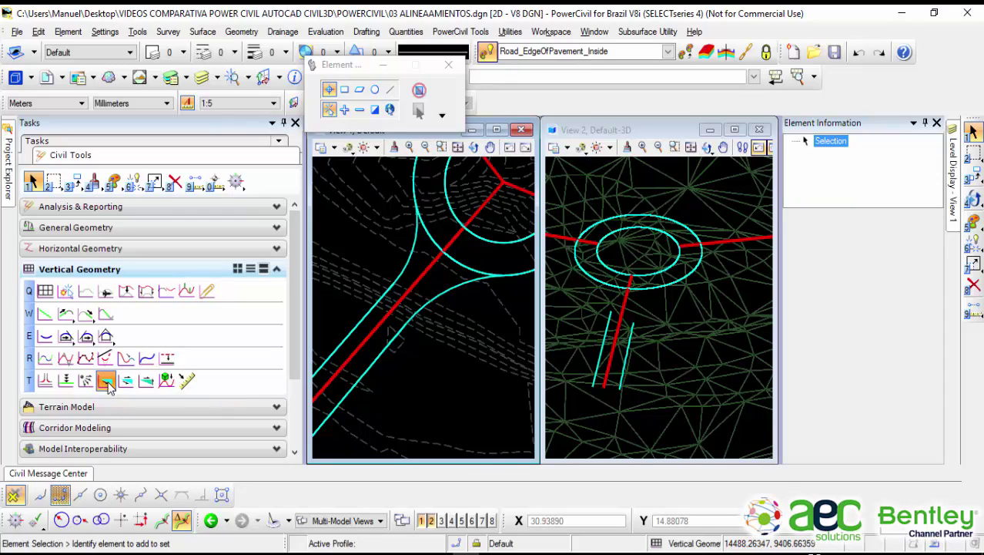
middle_click_drag(477, 306, 477, 441)
middle_click_drag(395, 241, 418, 402)
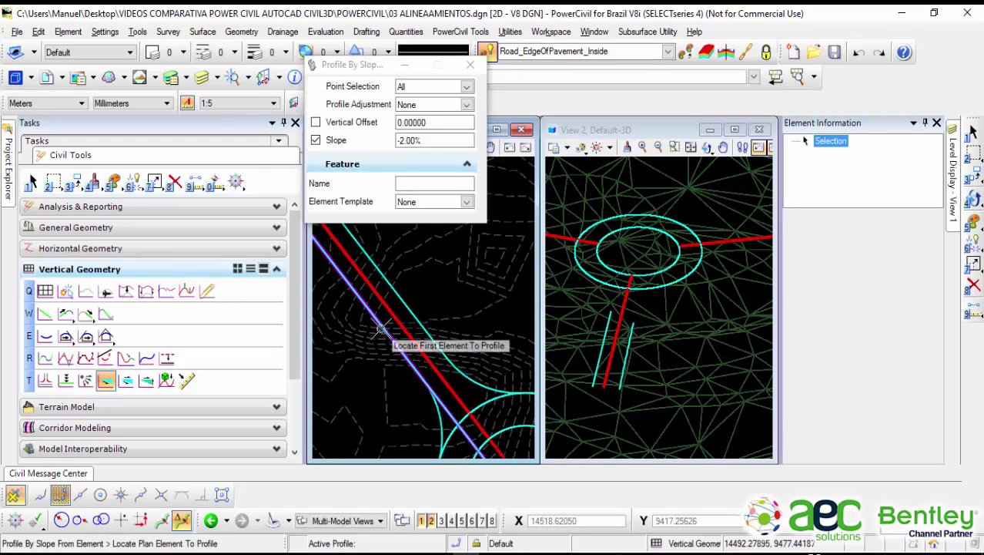
left_click(394, 318)
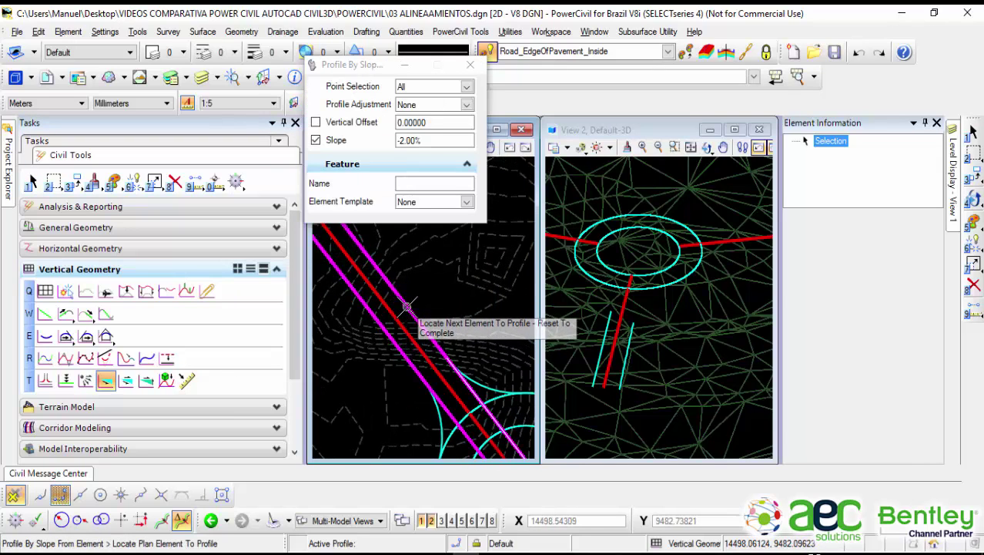
right_click(396, 316)
left_click(396, 315)
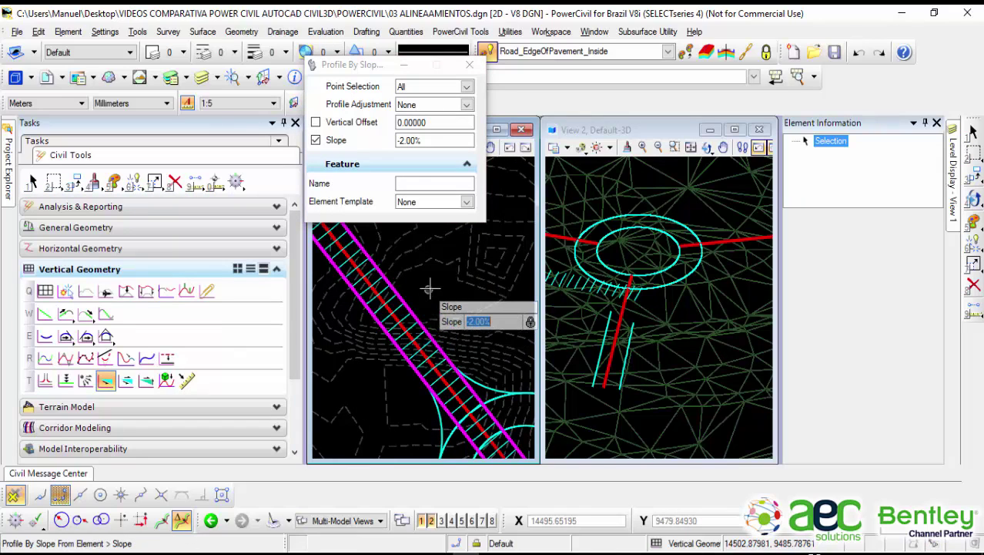
left_click(428, 286)
left_click(430, 287)
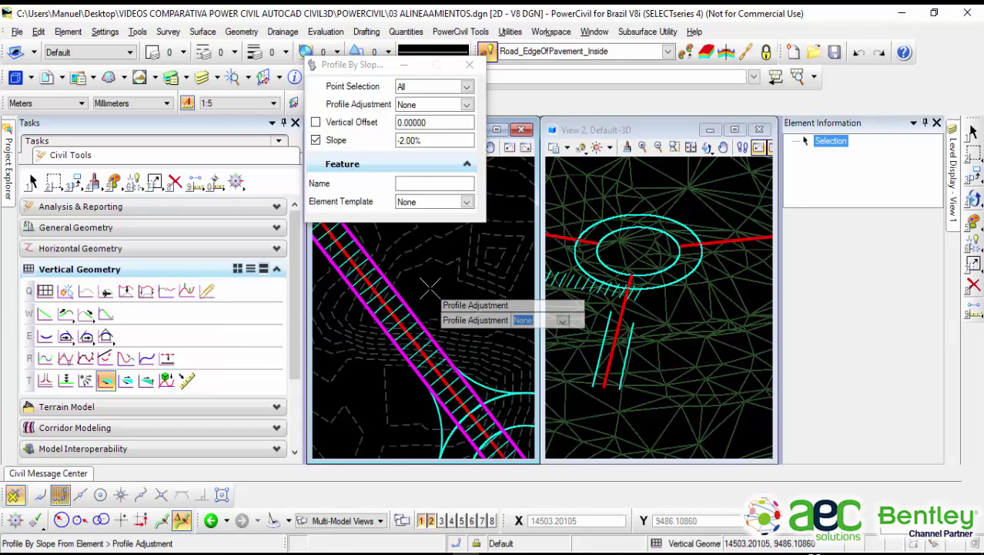
left_click(430, 287)
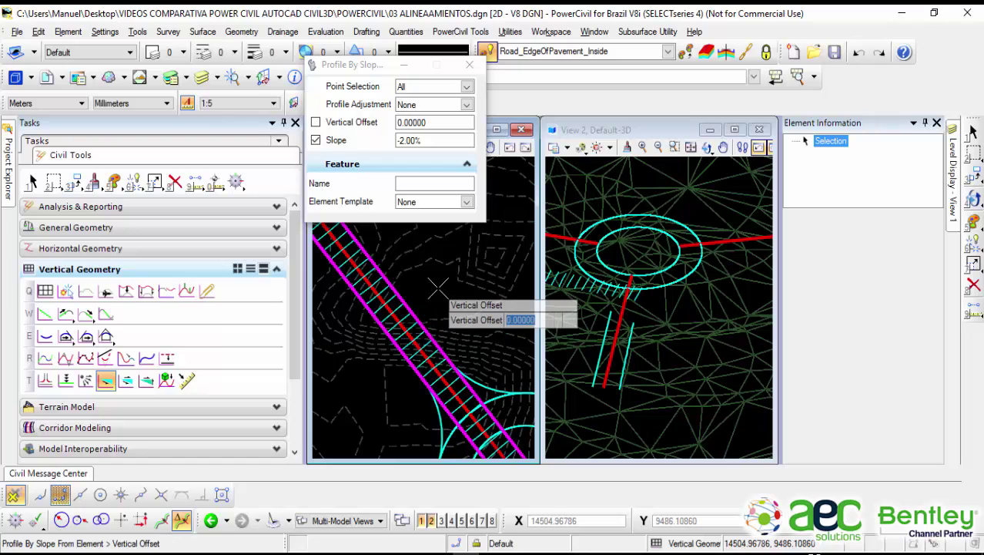
left_click(429, 286)
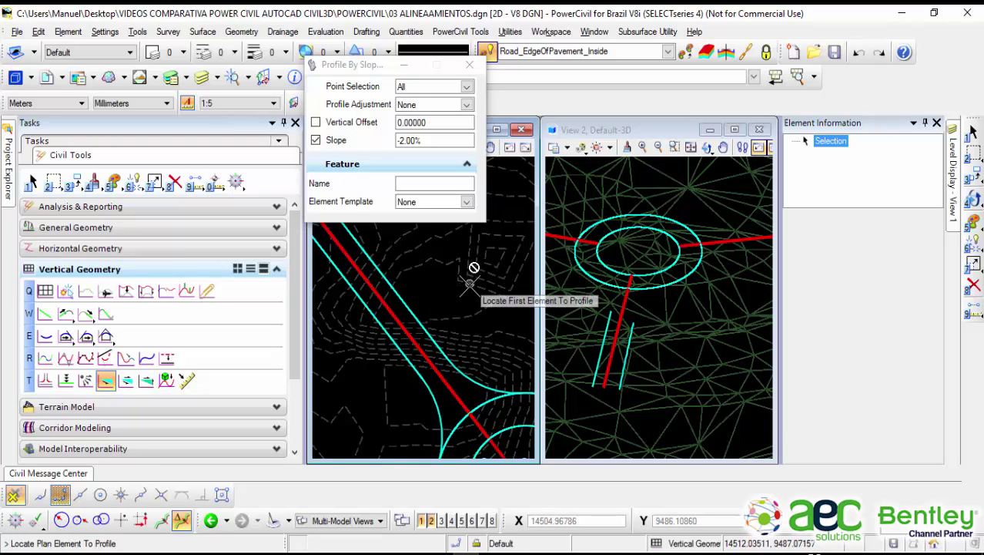
Step: Project profiles onto both edge lines of the southeast approach at -2% slope from its centreline, with no adjustment and zero vertical offset, and end the command
scroll(464, 286, "down", 1)
scroll(593, 263, "down", 2)
scroll(586, 254, "down", 1)
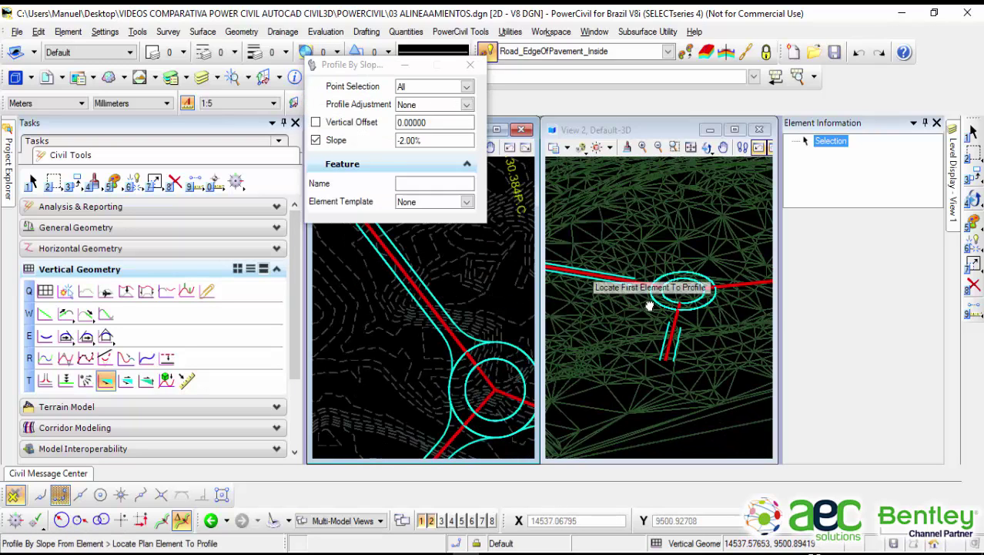
scroll(598, 273, "down", 1)
mouse_move(459, 292)
middle_mouse_down()
mouse_move(422, 276)
mouse_move(462, 297)
middle_mouse_up()
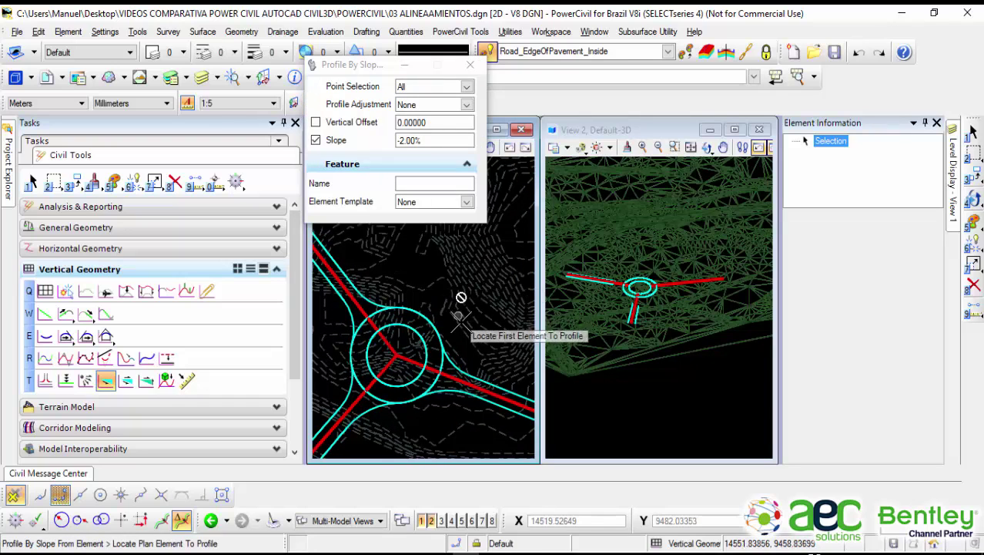
scroll(417, 268, "up", 1)
scroll(450, 362, "up", 1)
scroll(470, 347, "up", 1)
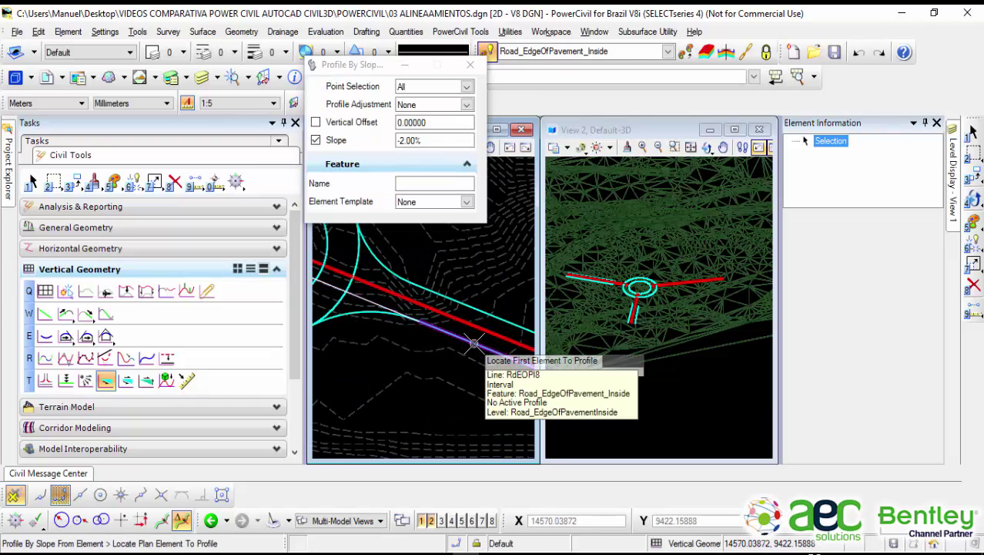
left_click(467, 343)
right_click(496, 291)
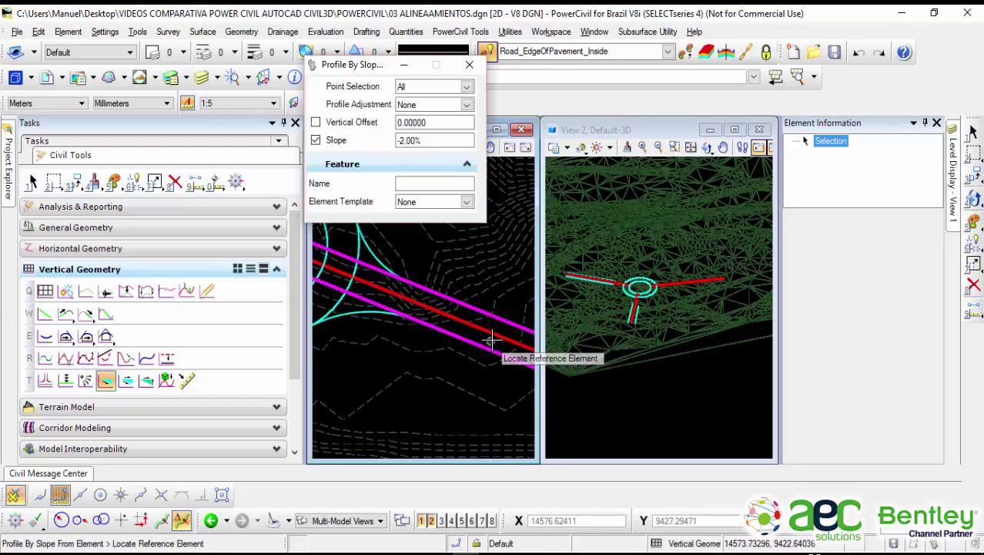
left_click(497, 345)
scroll(661, 289, "up", 1)
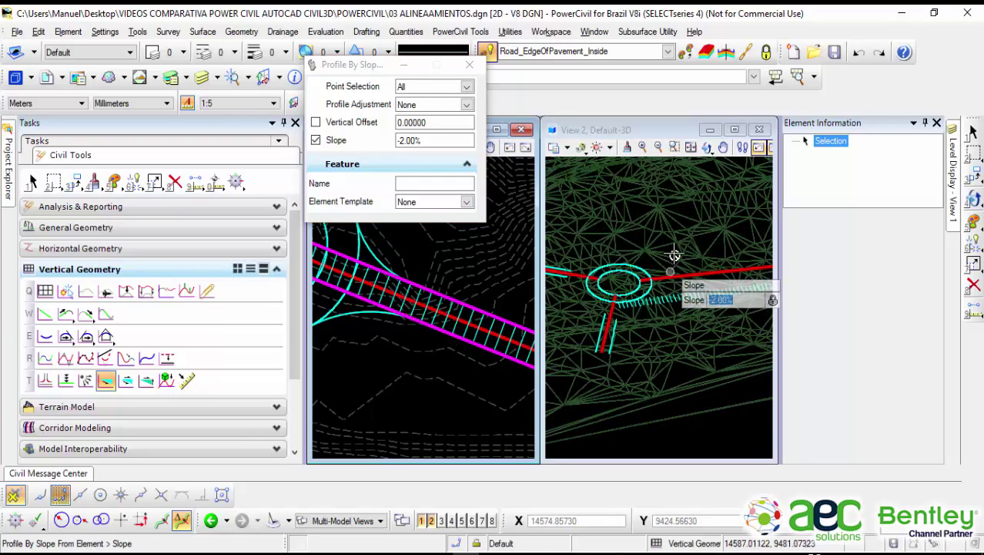
left_click(674, 249)
left_click(674, 249)
left_click(678, 233)
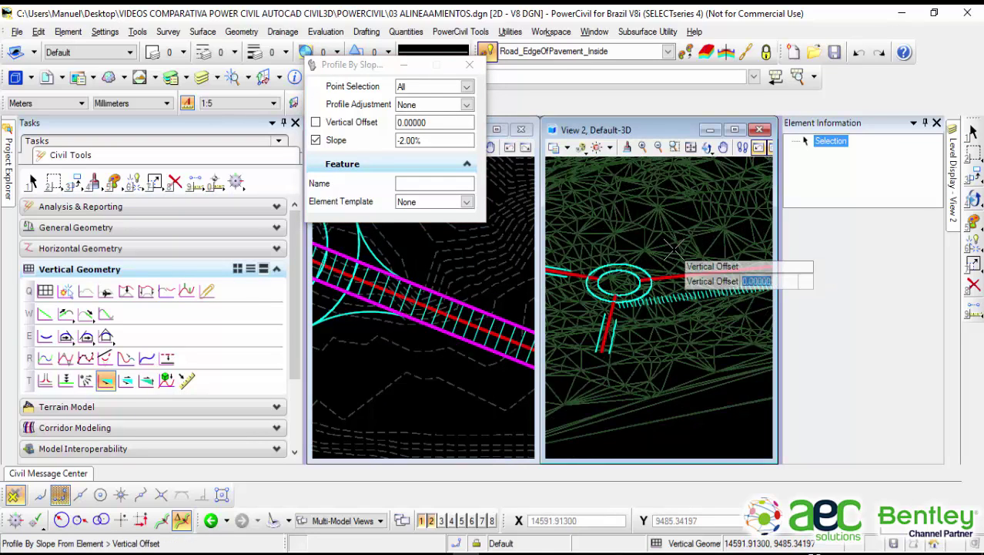
left_click(678, 233)
scroll(678, 285, "up", 1)
scroll(678, 284, "down", 2)
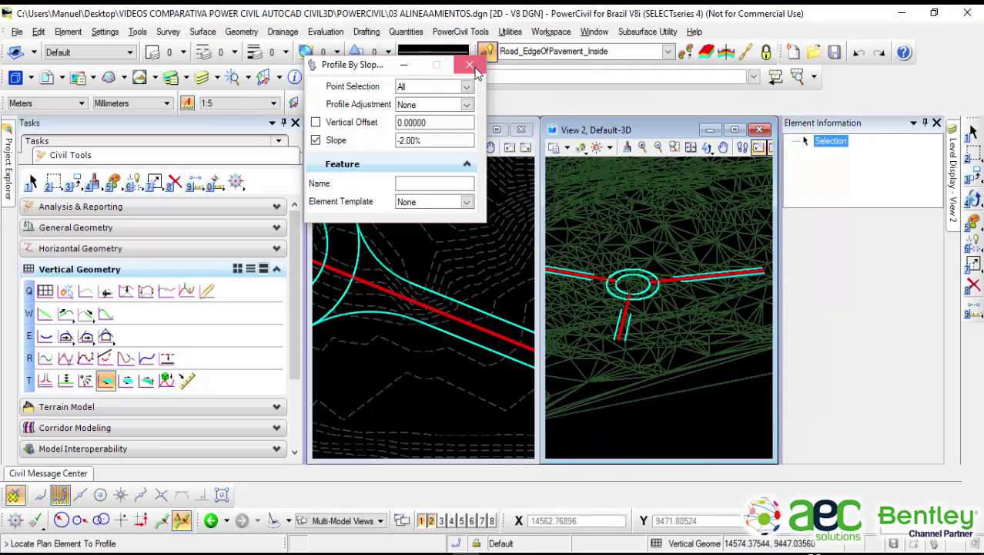
left_click(469, 64)
left_click(972, 133)
Step: Examine in 3D and plan where the approach edge lines still lack a connection to the outer roundabout circle
left_click(636, 312)
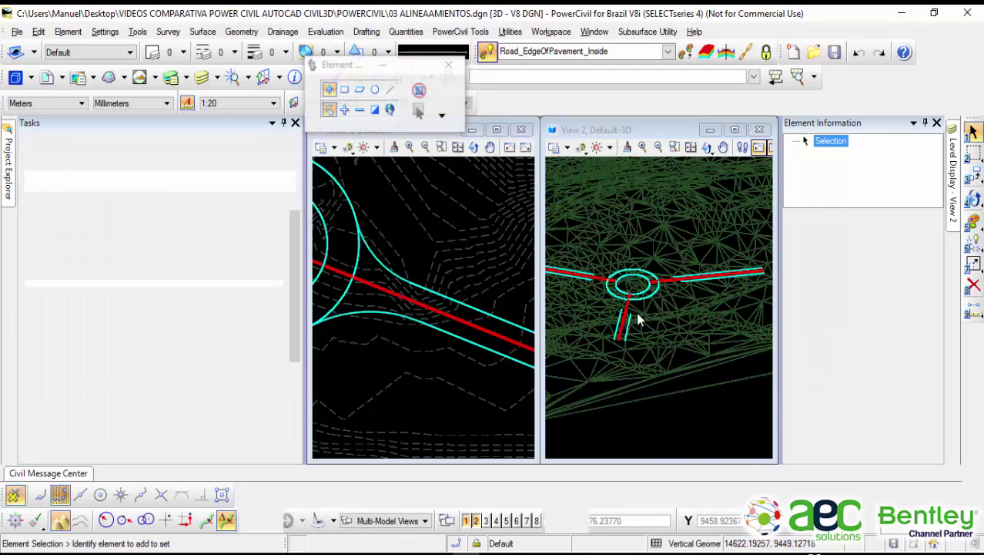
scroll(655, 321, "up", 2)
scroll(656, 319, "up", 2)
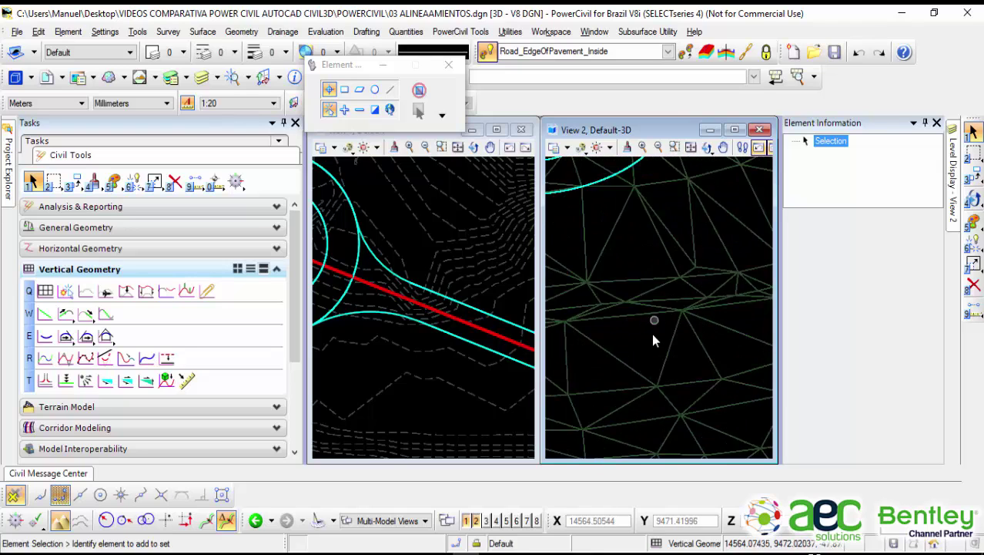
scroll(651, 332, "down", 3)
middle_click_drag(375, 276, 445, 291)
scroll(433, 354, "down", 1)
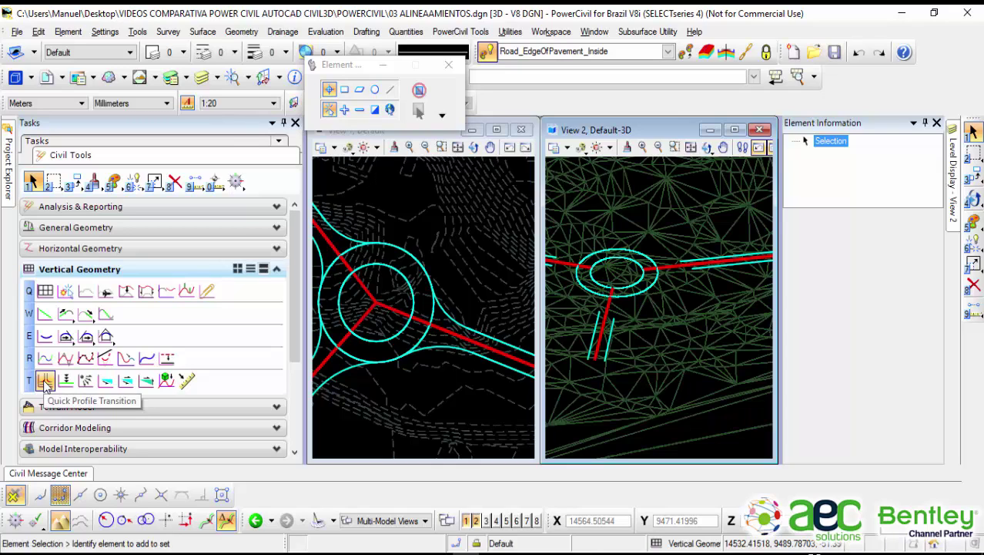
scroll(436, 351, "up", 3)
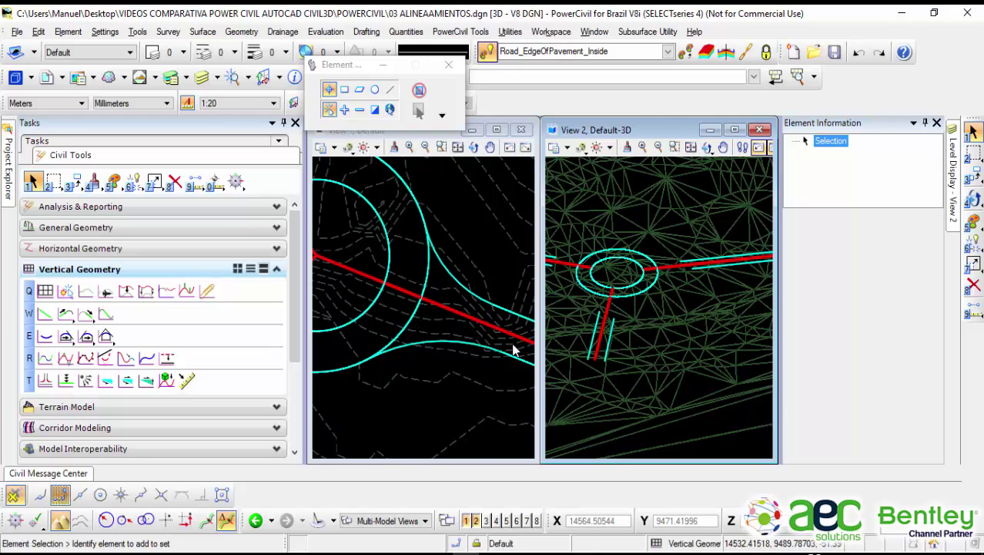
scroll(649, 326, "up", 1)
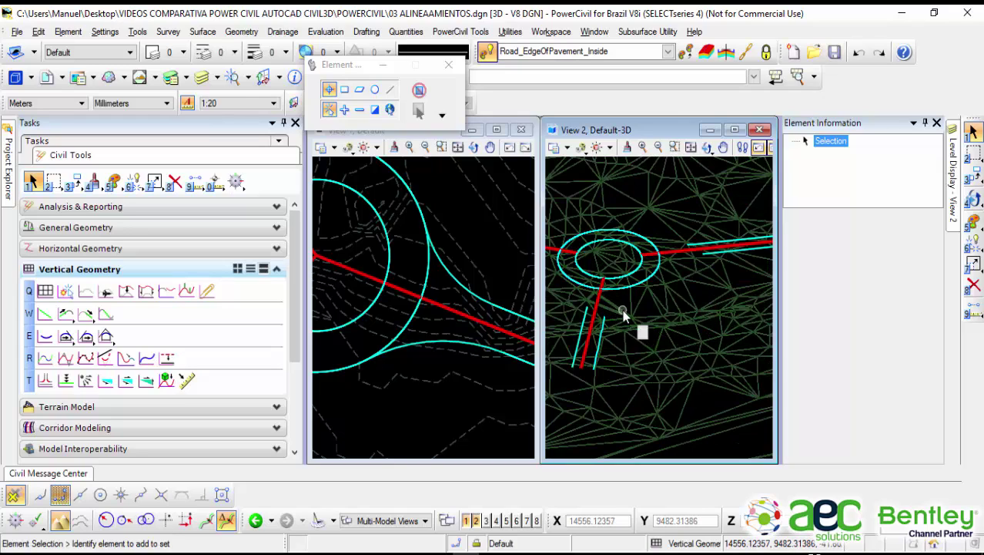
mouse_move(624, 315)
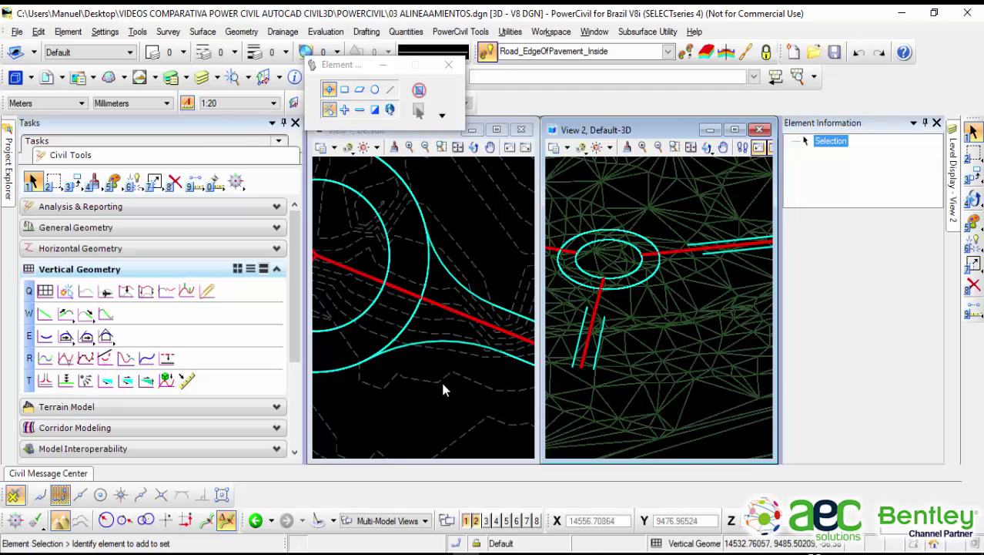
Step: Check the southern fillet between the southeast approach's edge line and the outer roundabout circle, and clear the selection
left_click(439, 354)
mouse_move(439, 339)
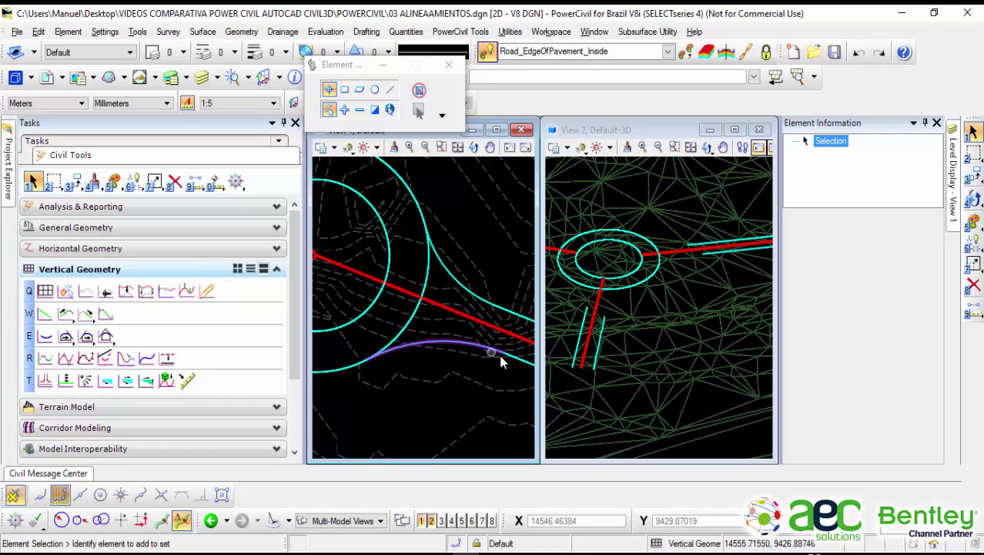
left_click(437, 338)
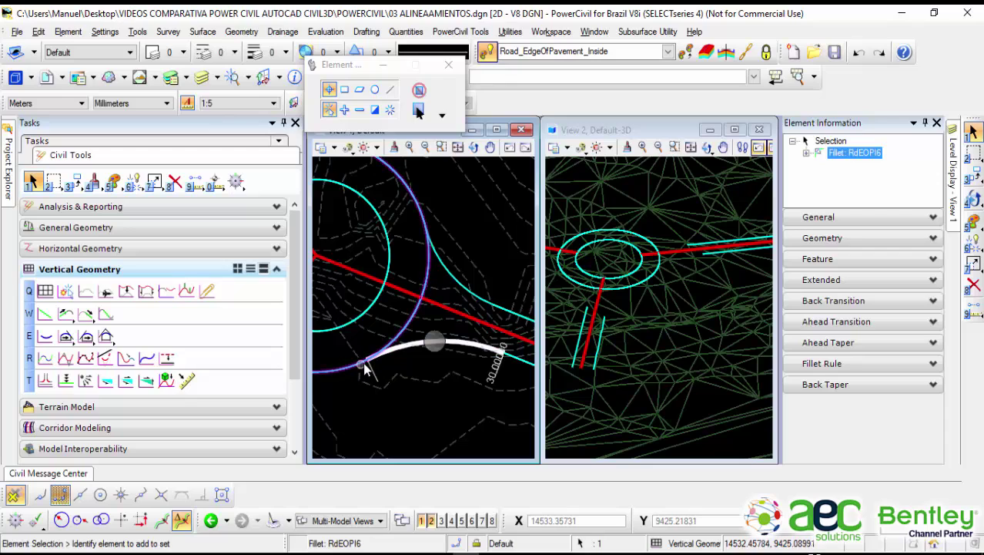
left_click(406, 372)
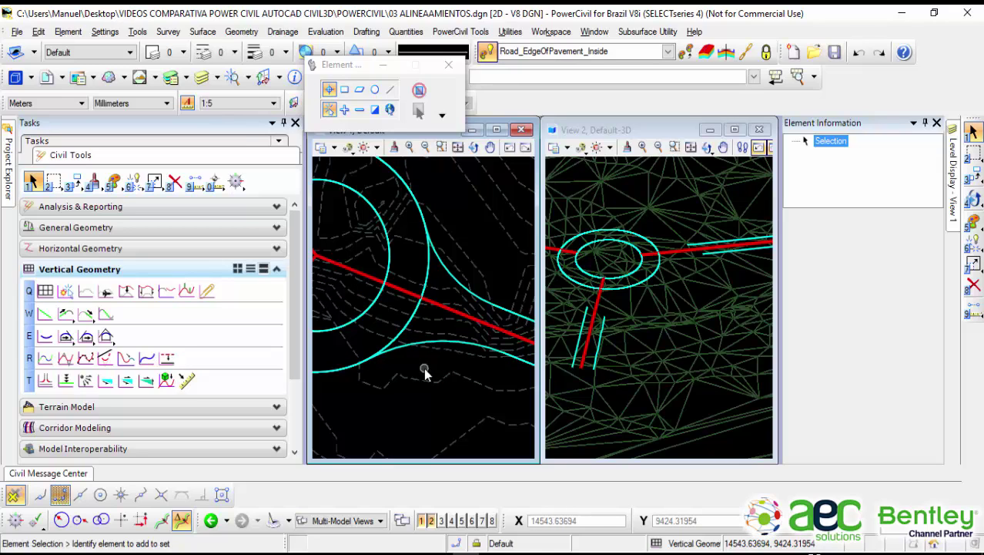
Step: Add parabolic Quick Profile Transitions to the two fillets joining the southeast approach's edge lines to the outer roundabout circle
middle_click_drag(425, 373, 430, 344)
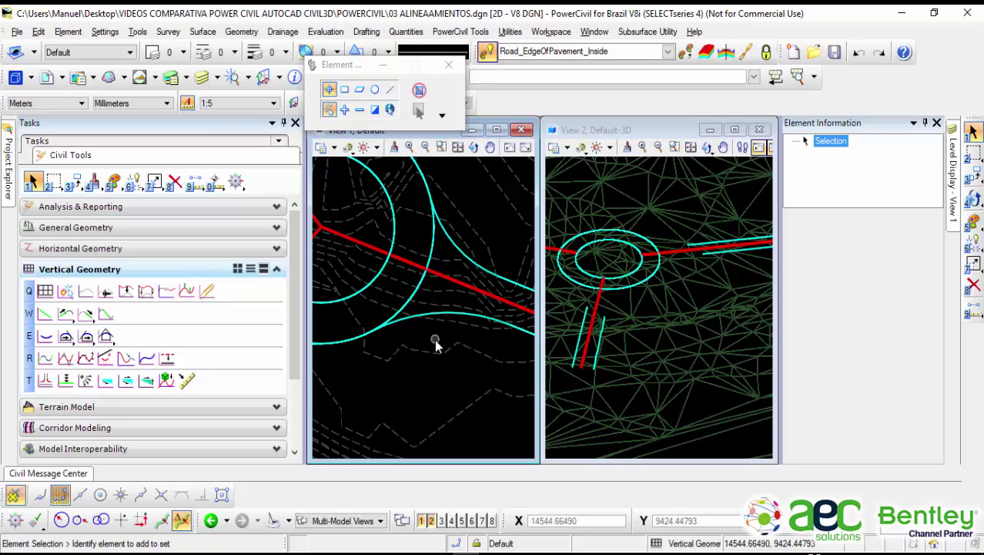
left_click(45, 381)
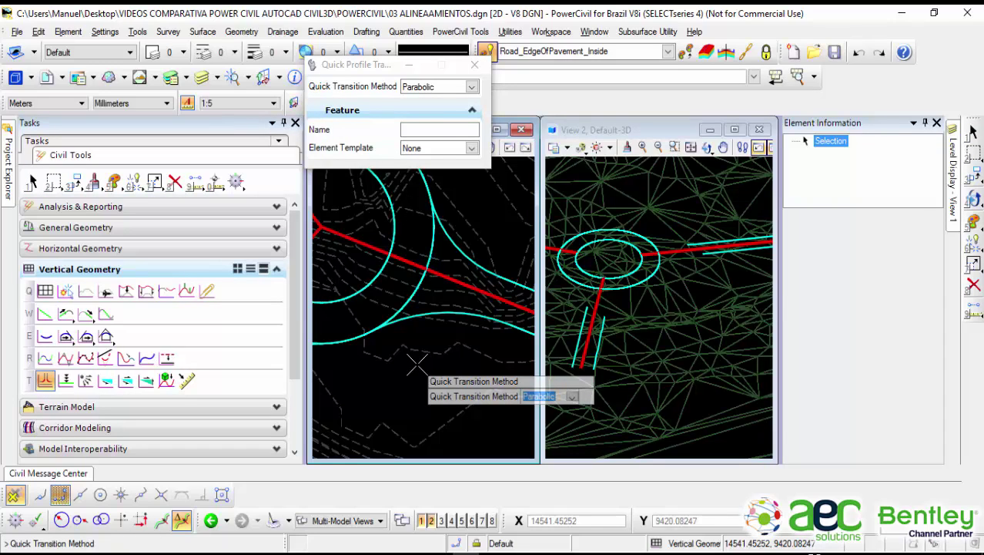
key("Down")
left_click(417, 365)
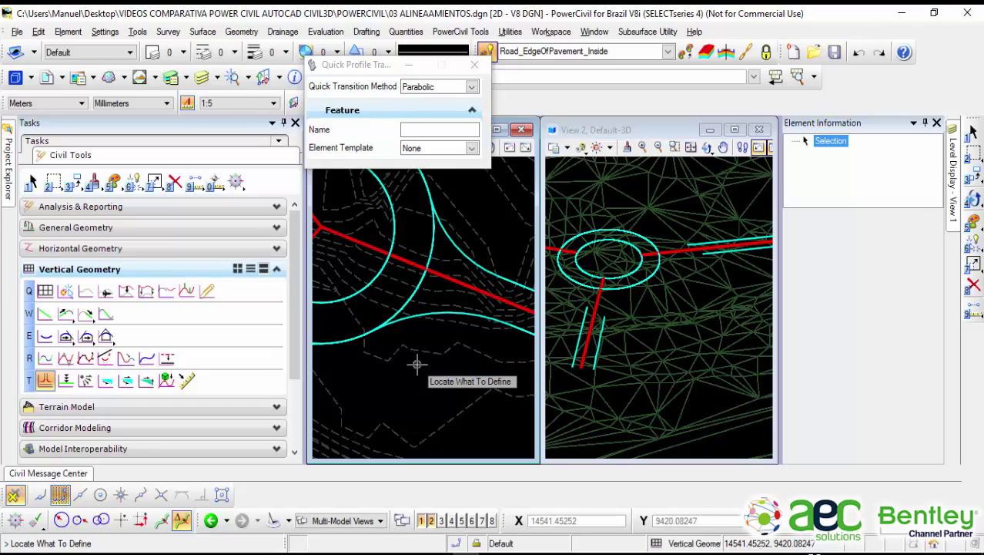
left_click(453, 312)
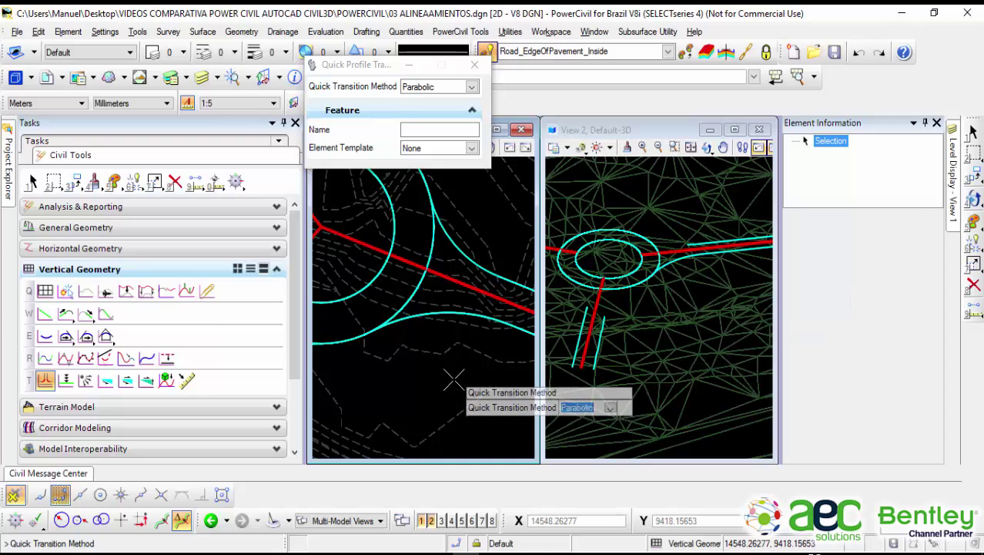
middle_click_drag(451, 380, 446, 400)
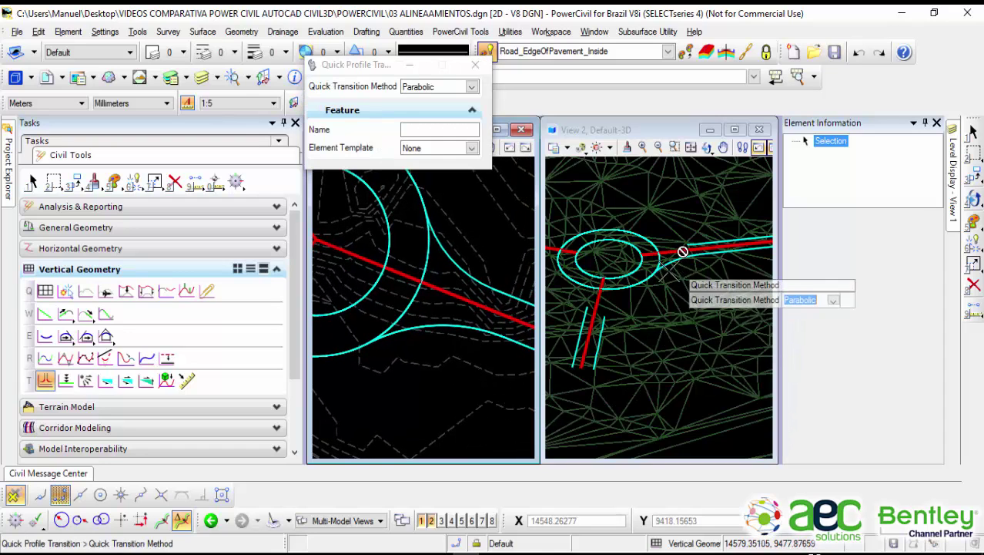
left_click(430, 387)
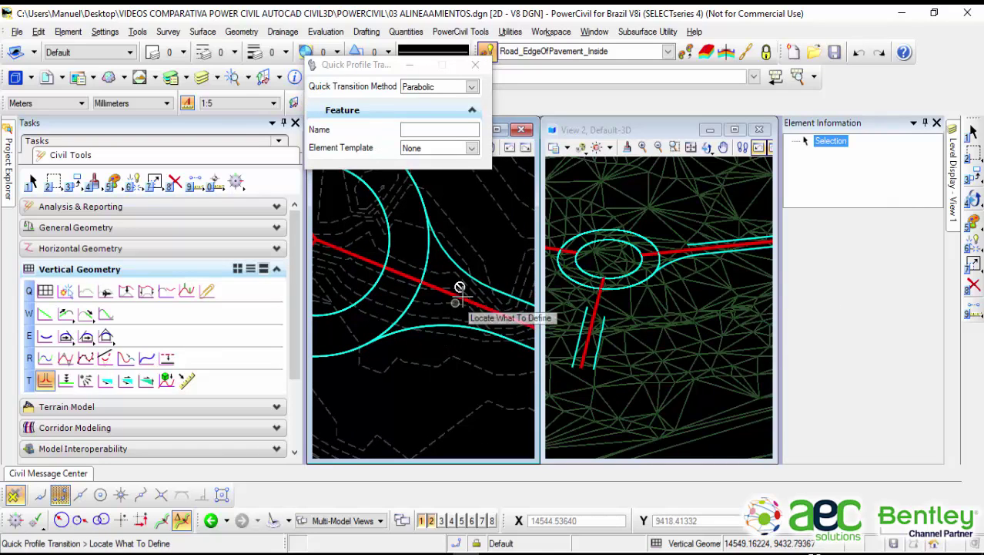
left_click(455, 260)
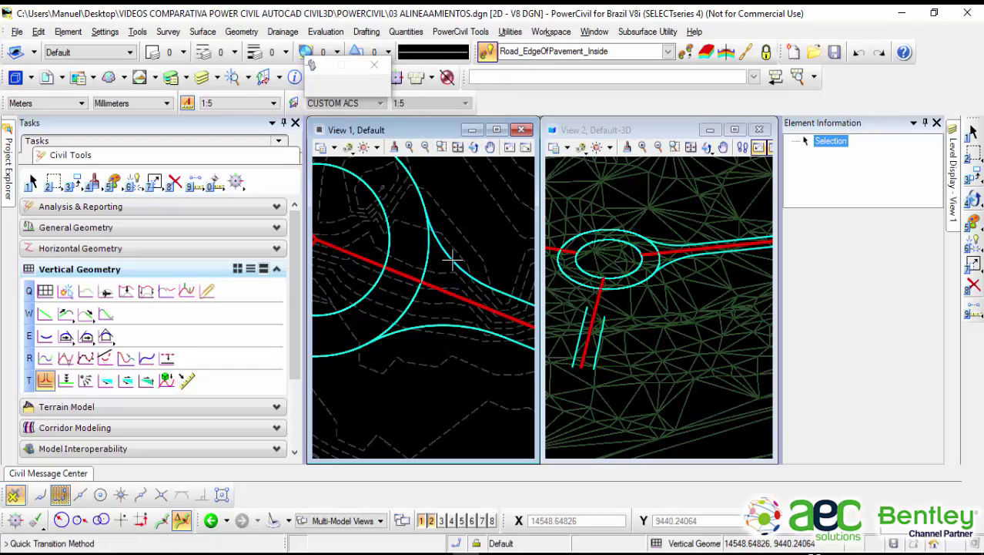
Step: Add parabolic Quick Profile Transitions to the two fillets joining the northwest approach's edge lines to the outer roundabout circle
scroll(554, 287, "down", 3)
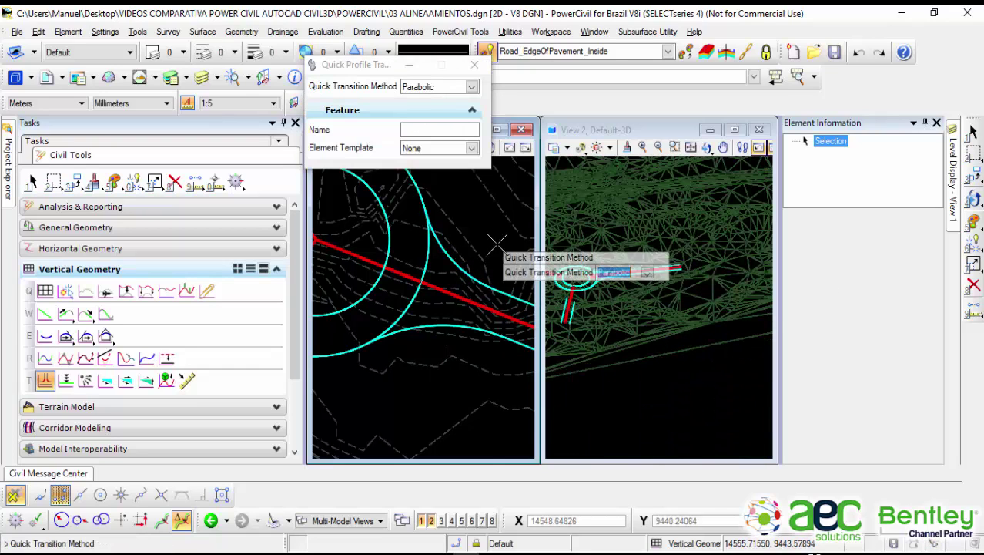
scroll(496, 246, "down", 2)
middle_click_drag(500, 261, 510, 351)
middle_click_drag(395, 241, 460, 277)
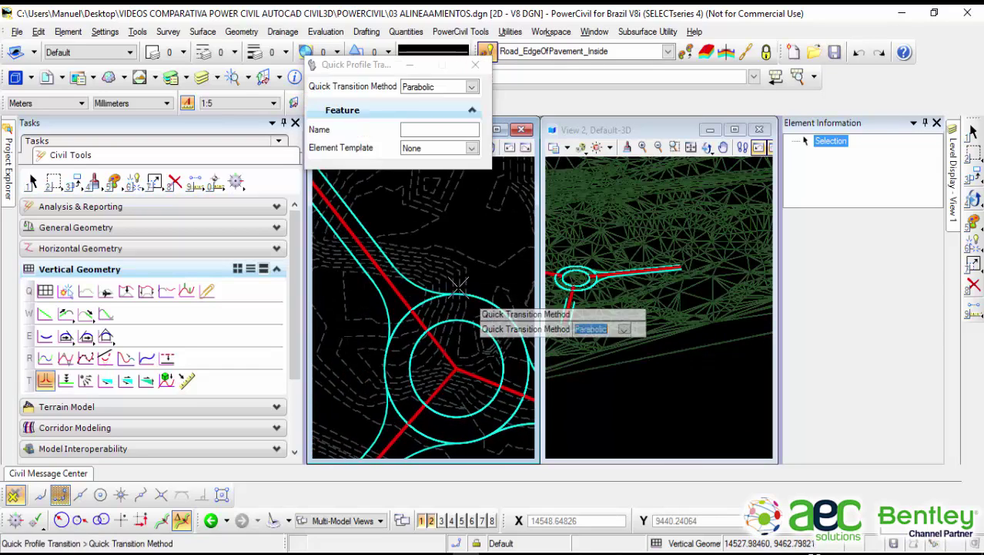
left_click(455, 254)
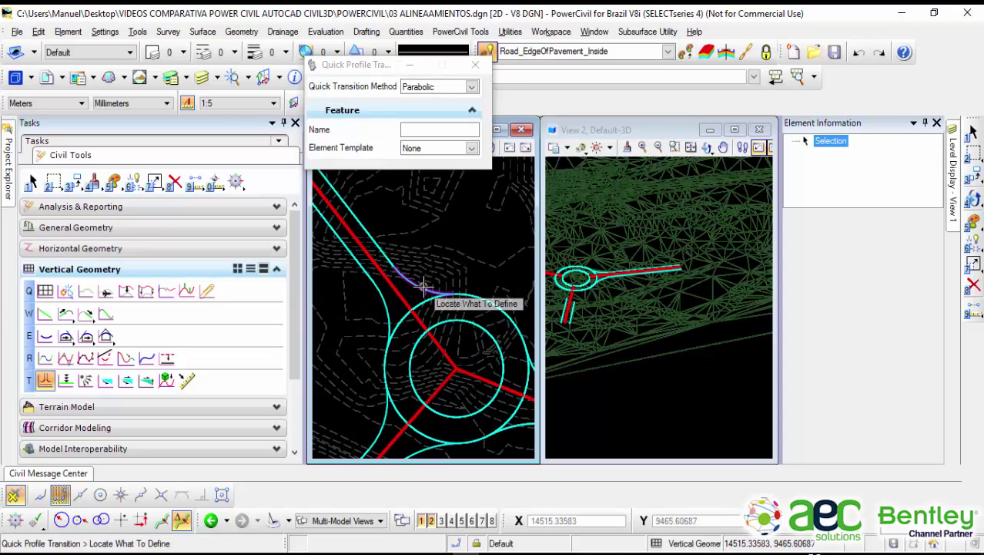
left_click(423, 286)
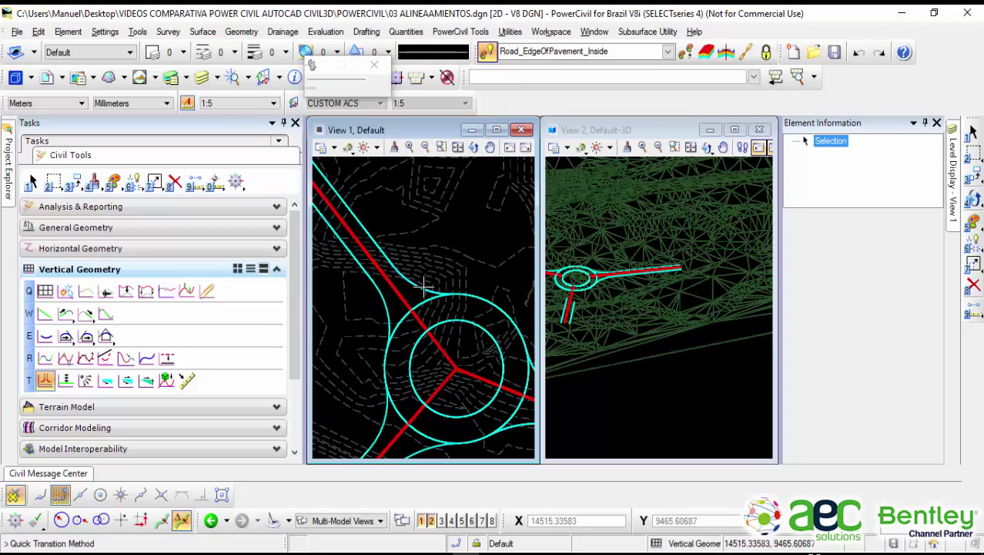
left_click(453, 253)
left_click(386, 305)
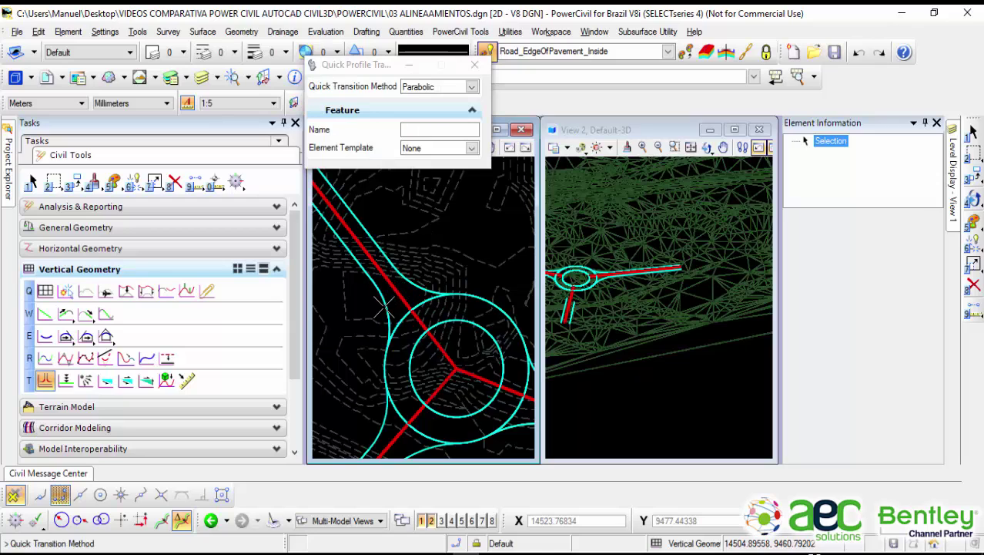
Step: Add parabolic Quick Profile Transitions to the two fillets joining the southwest approach's edge lines to the outer roundabout circle
left_click(358, 336)
left_click(384, 414)
left_click(359, 397)
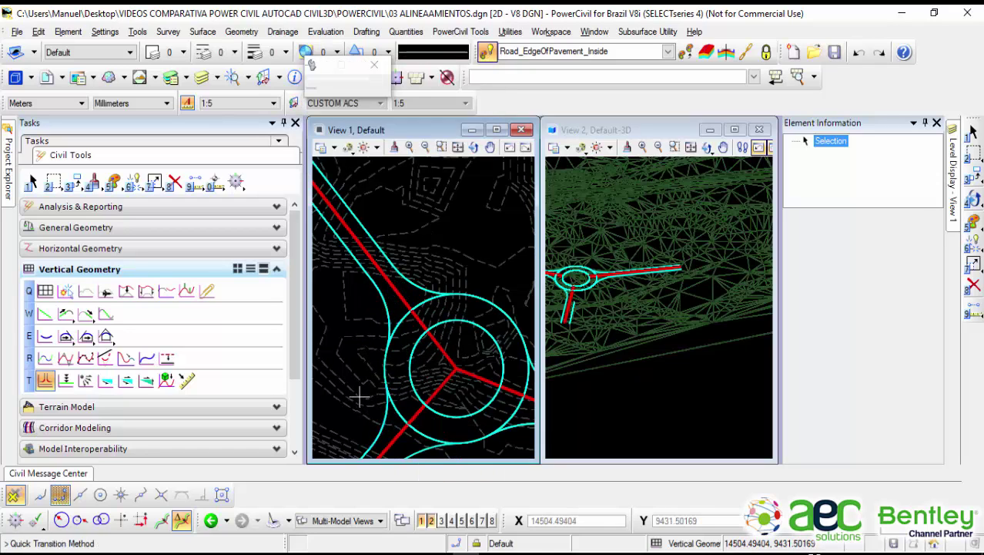
left_click(422, 451)
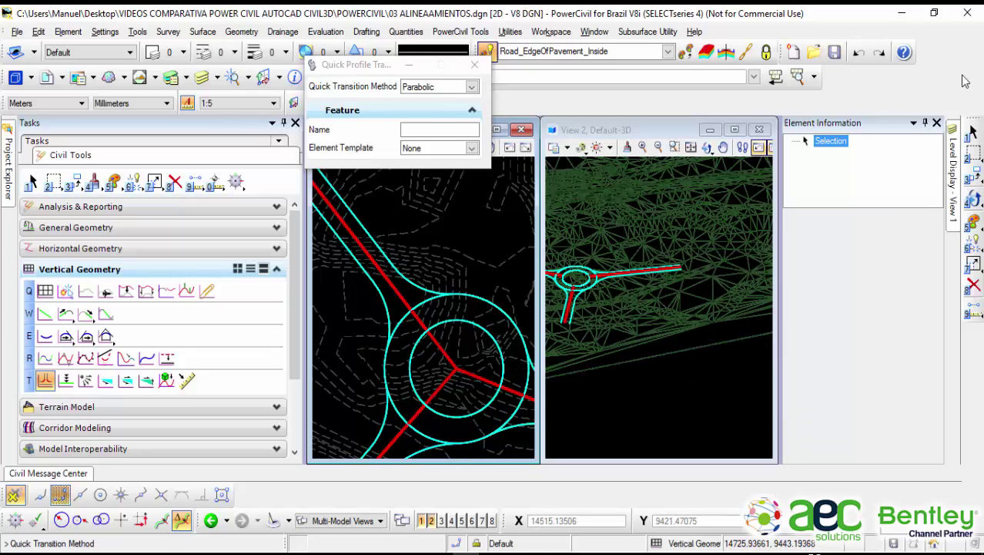
left_click(972, 132)
Step: Set Curve Stroking to 0.00001 for the 3D line of the fillet joining the southwest approach's southern edge to the outer circle
scroll(581, 266, "up", 1)
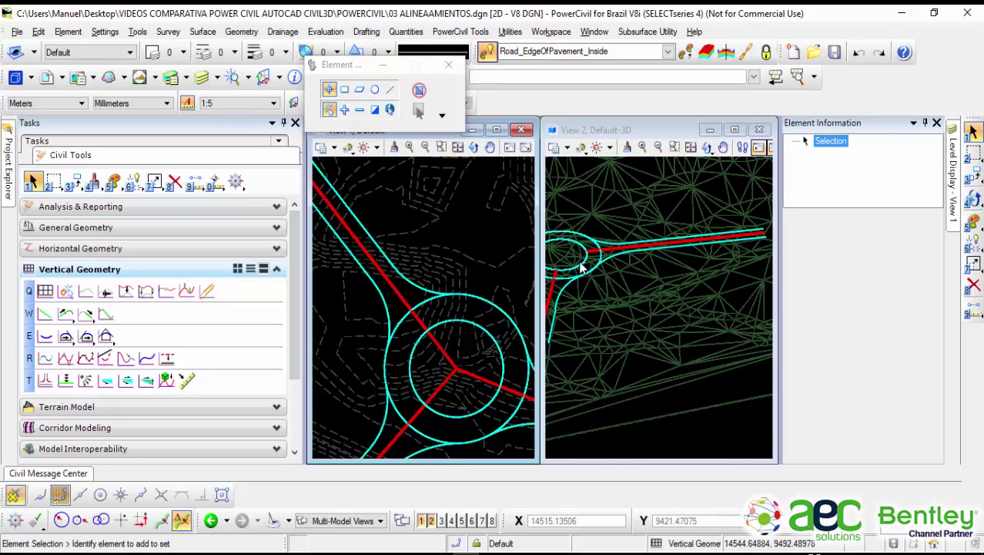
scroll(582, 264, "up", 1)
middle_click_drag(581, 263, 707, 250)
scroll(695, 290, "up", 3)
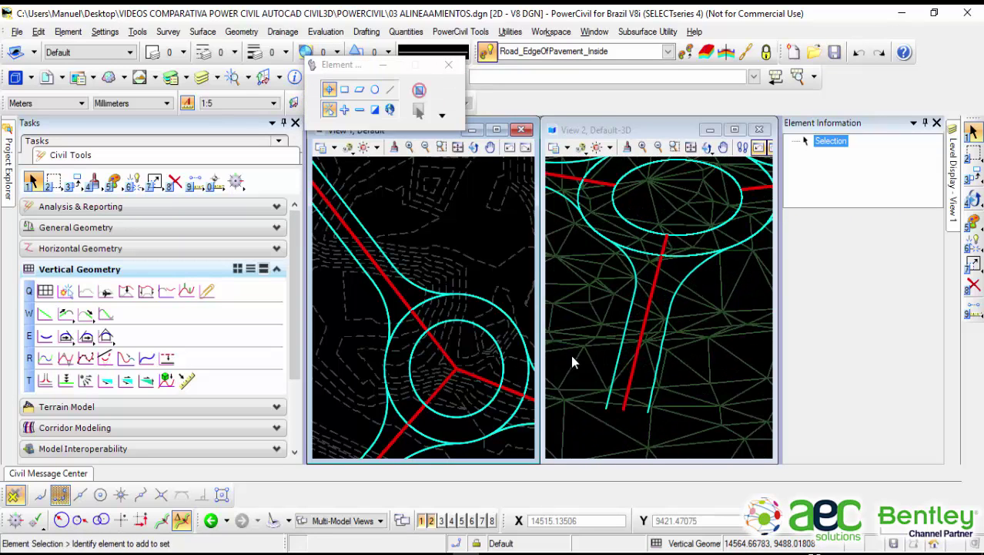
middle_click_drag(506, 410, 472, 329)
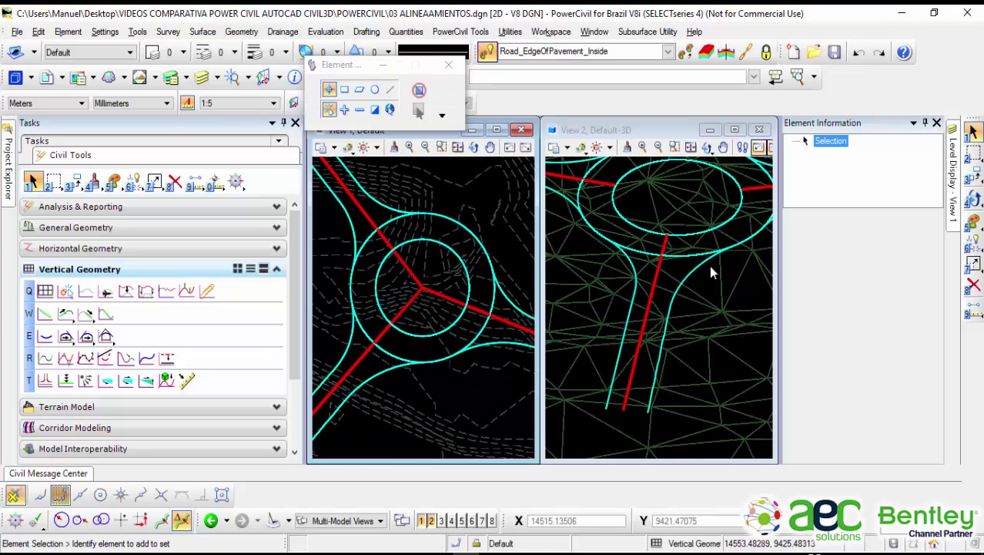
left_click(693, 275)
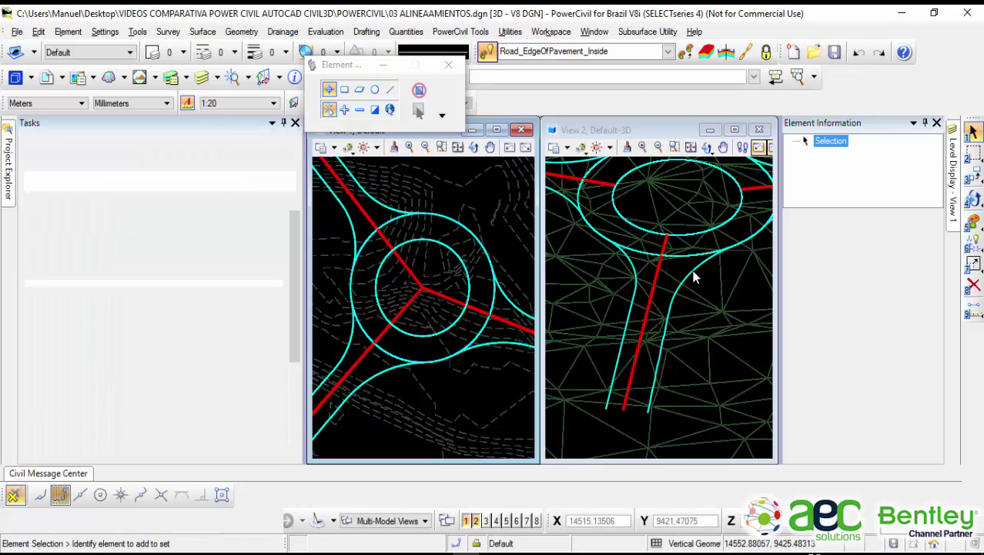
left_click(692, 275)
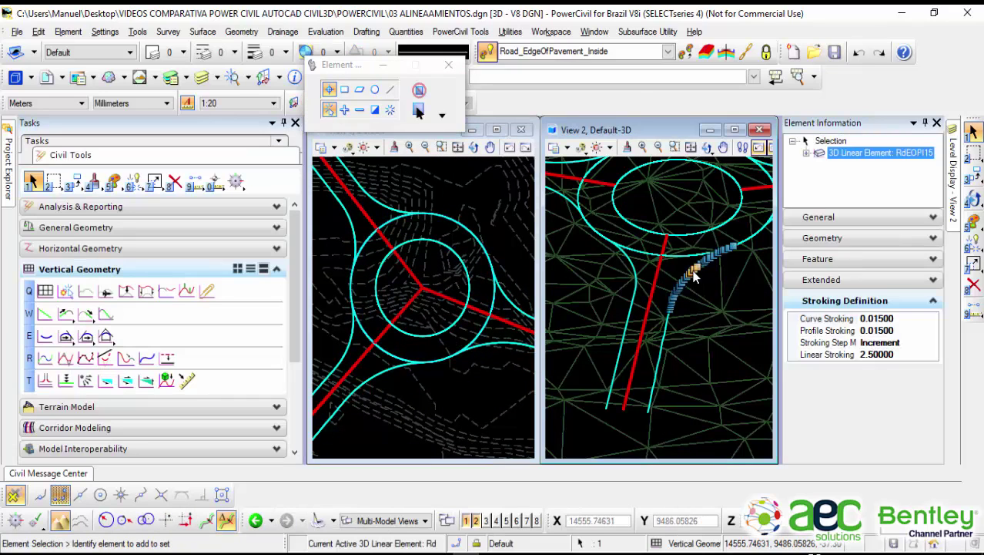
left_click(906, 320)
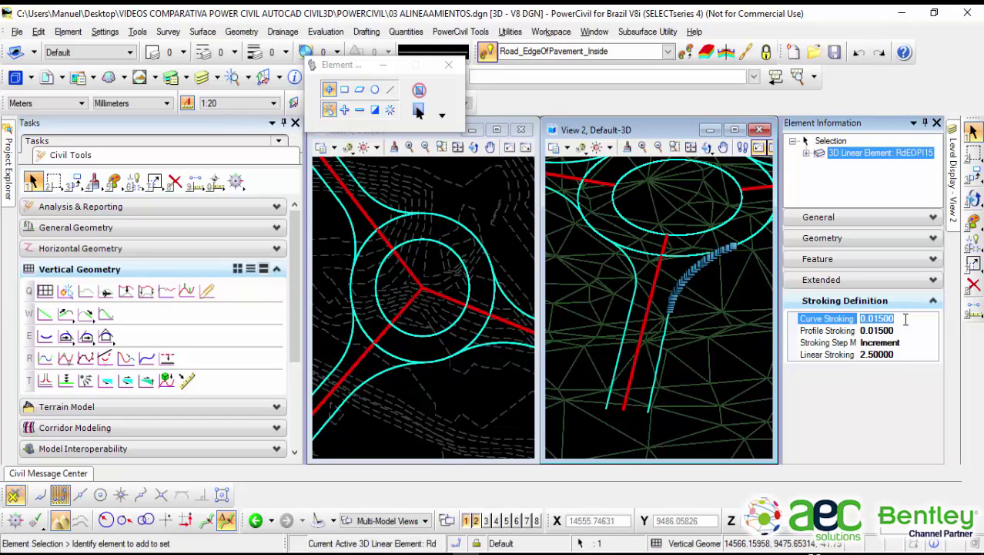
type("0")
key("Return")
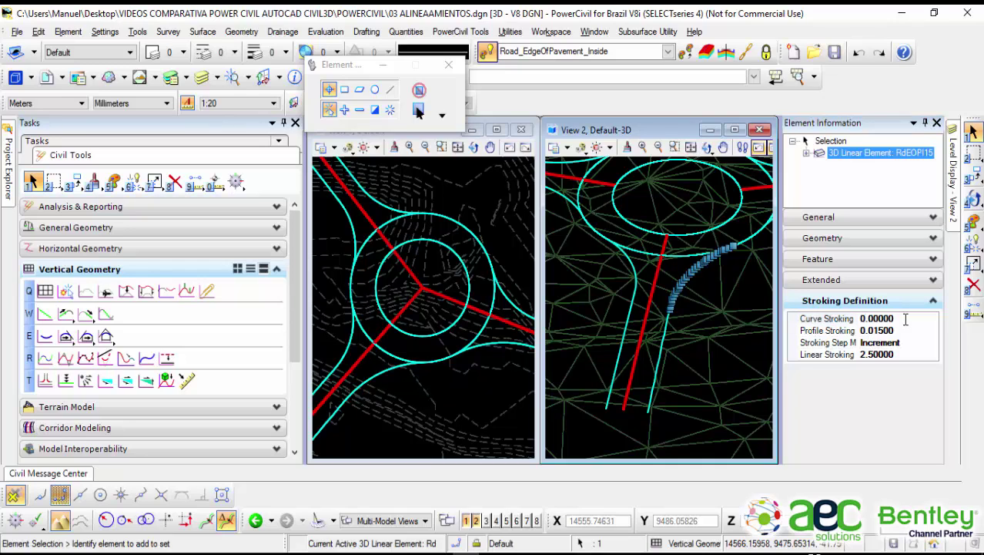
left_click(906, 319)
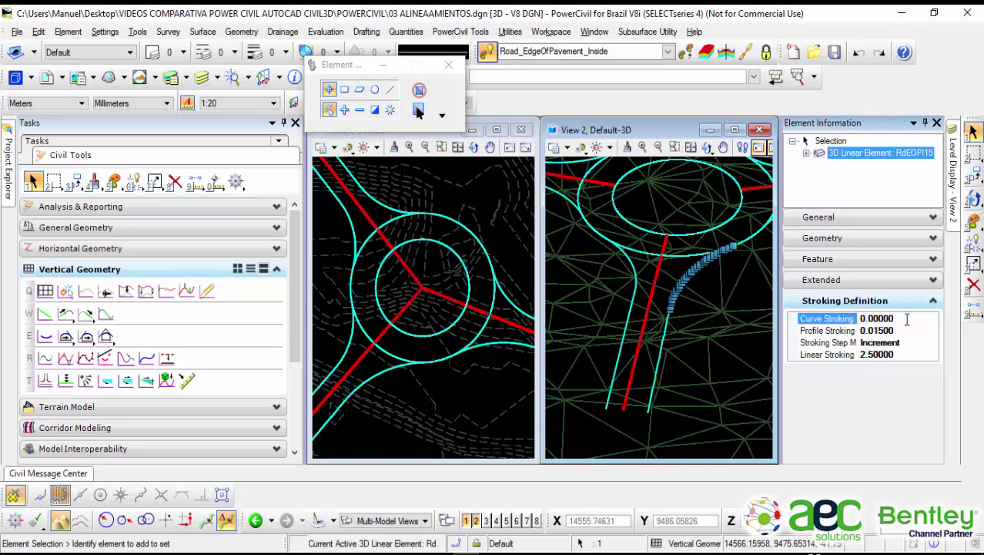
key("BackSpace")
key("Return")
key("Return")
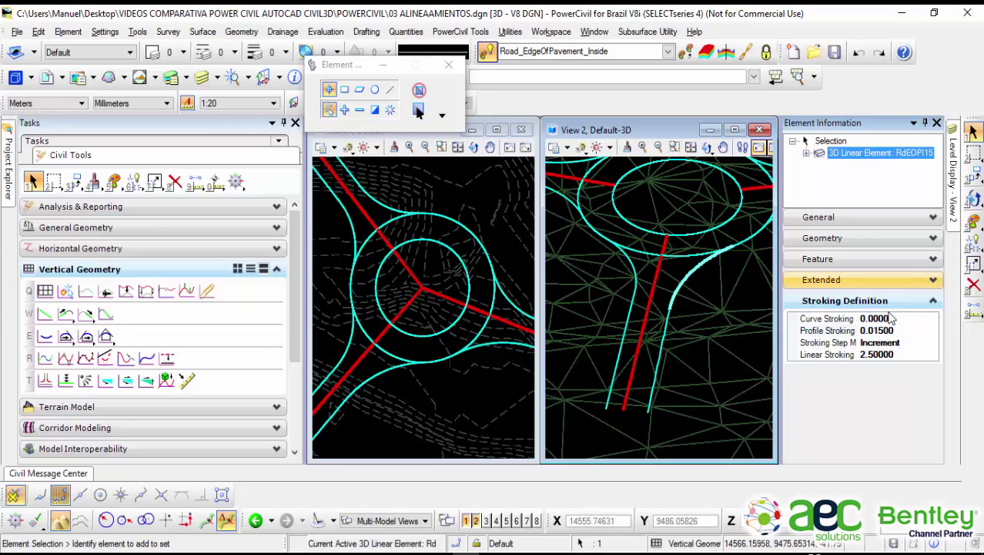
Step: Set the same fillet's Profile Stroking to 0.00001 and deselect the fillet
left_click(899, 330)
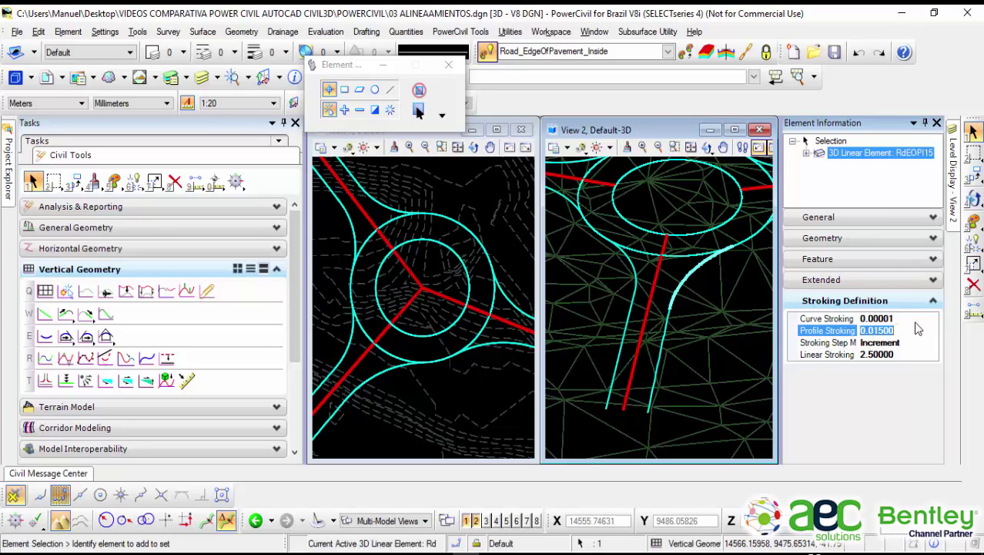
type("0")
key("Return")
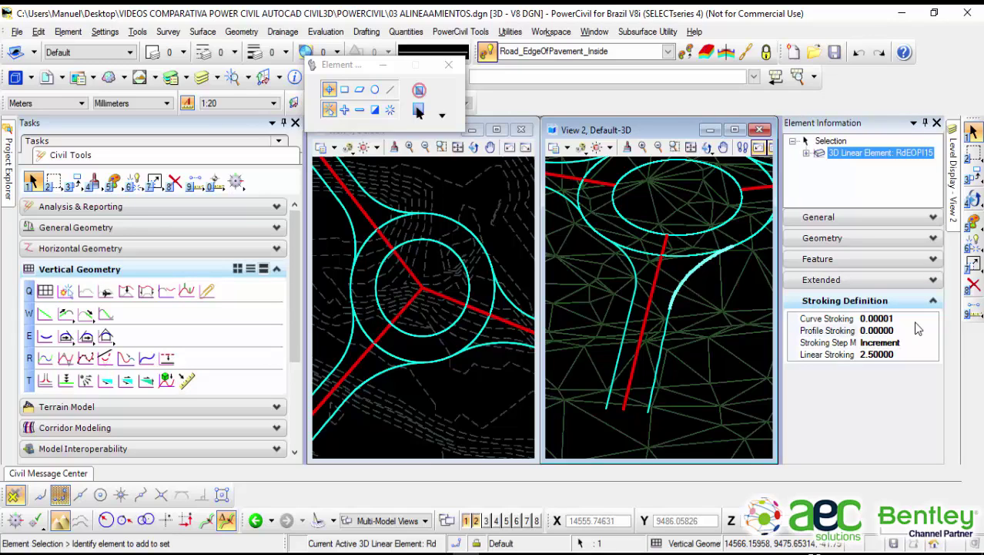
left_click(904, 329)
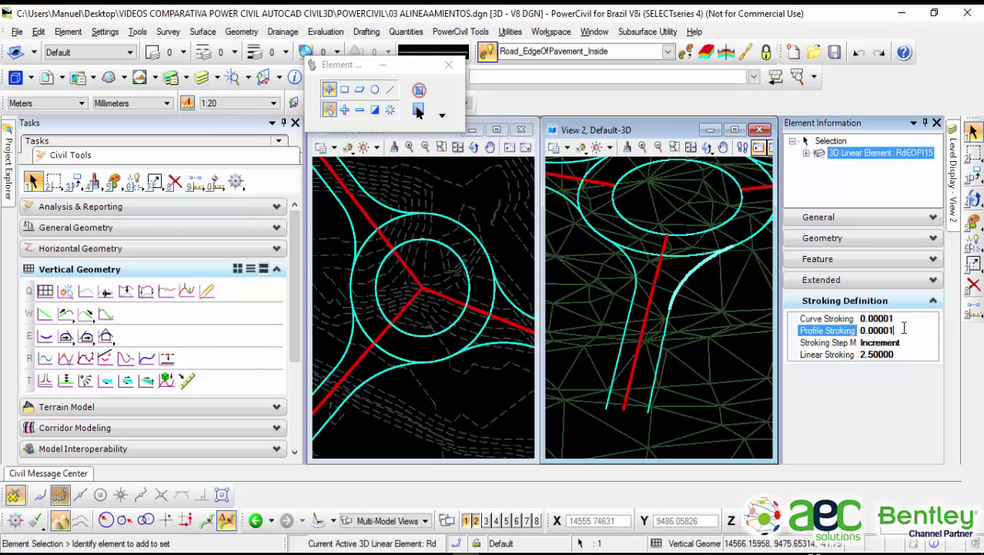
key("Return")
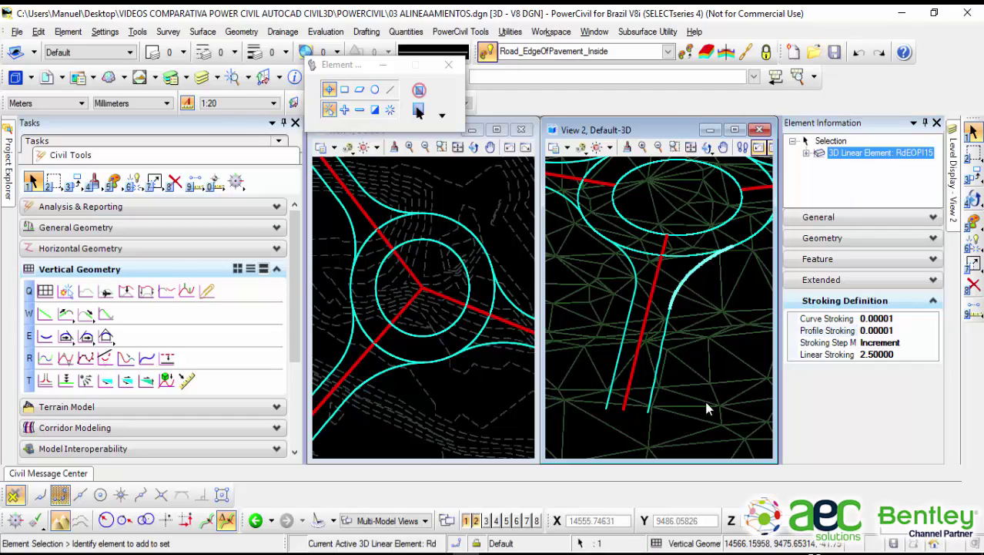
left_click(715, 277)
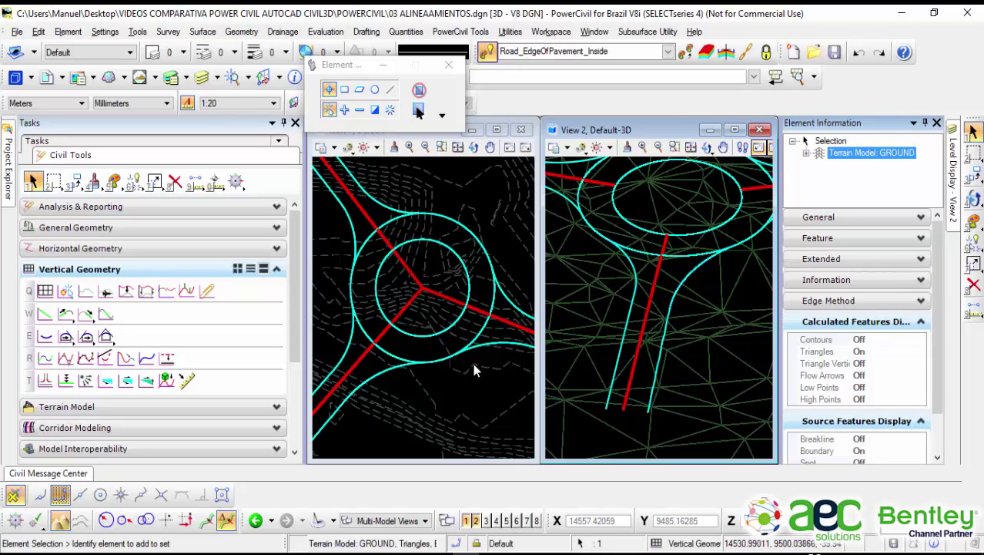
Step: Select the southwest approach's southern fillet in plan and open its profile model in View 8
middle_click_drag(703, 308, 693, 286, "shift")
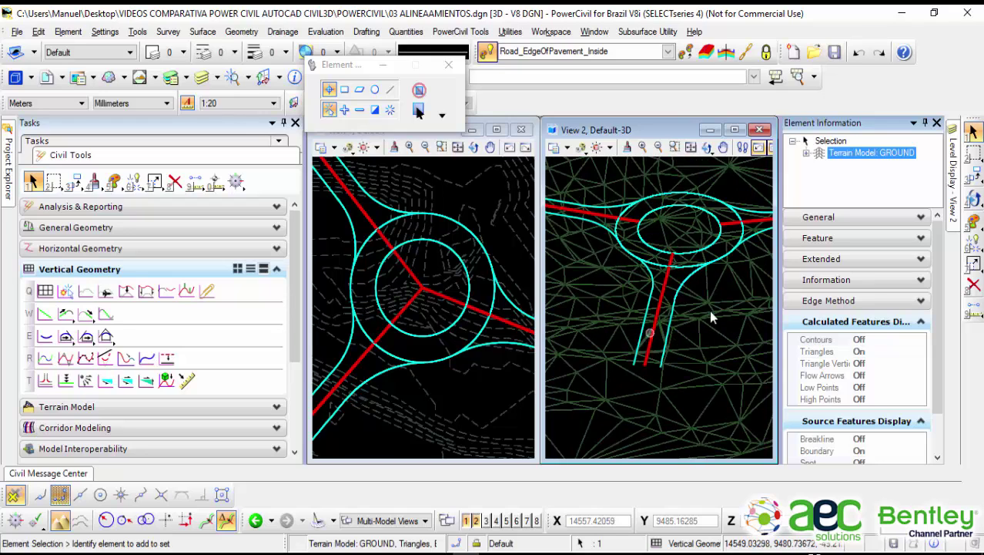
left_click(388, 376)
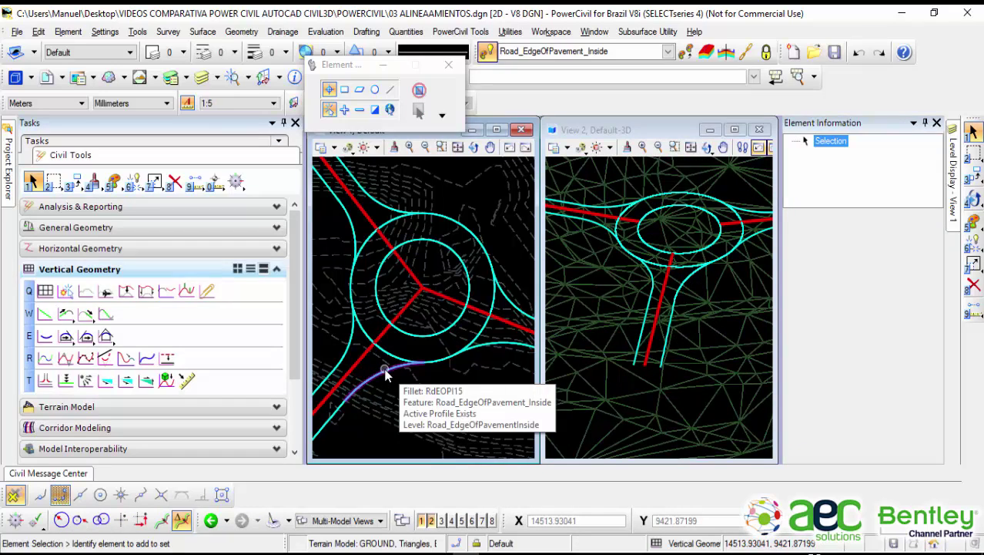
left_click(388, 376)
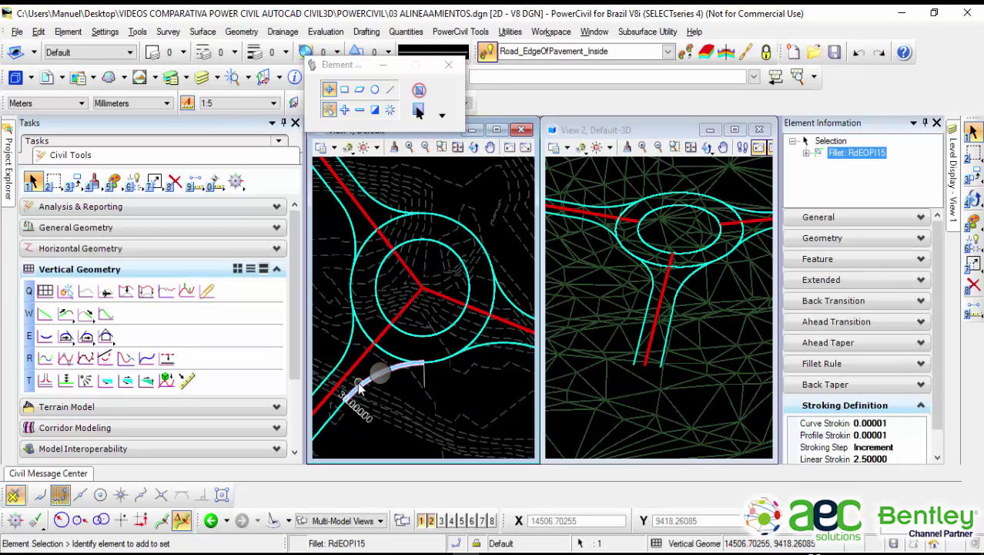
mouse_move(362, 389)
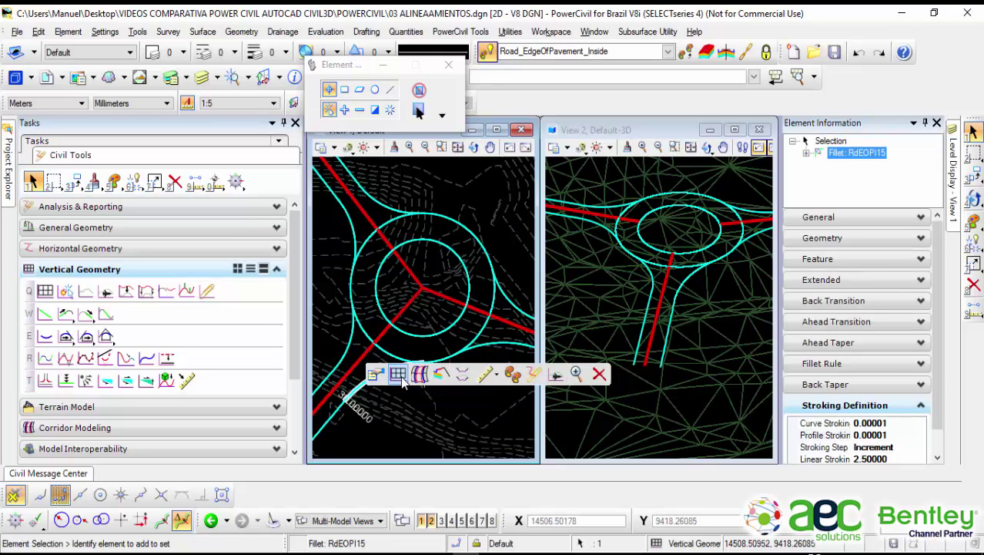
left_click(492, 521)
left_click(600, 377)
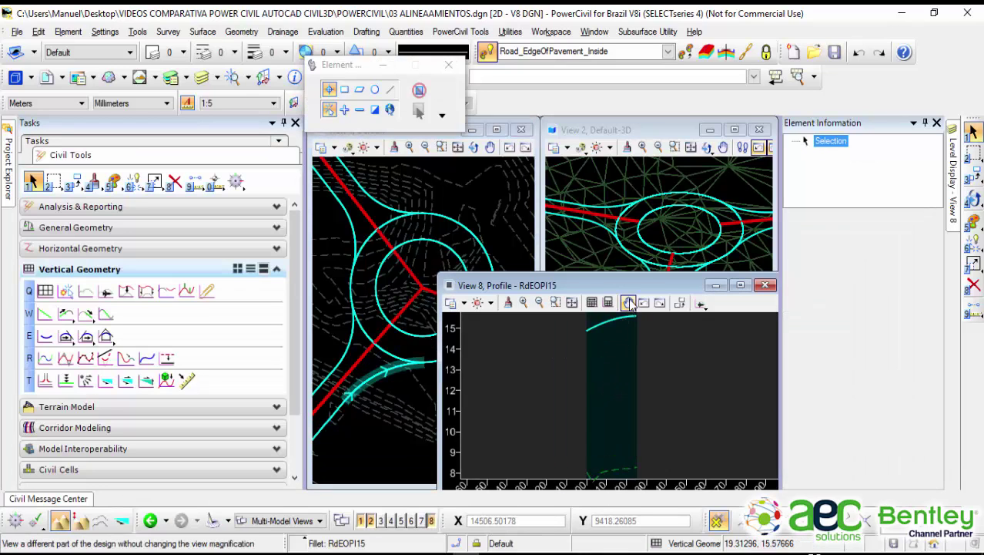
Step: Examine the fillet's profile curve closely at the end that meets the outer roundabout circle
left_click(644, 302)
scroll(620, 329, "up", 1)
middle_click_drag(621, 331, 644, 399)
scroll(655, 376, "up", 2)
left_click(674, 370)
scroll(574, 404, "up", 1)
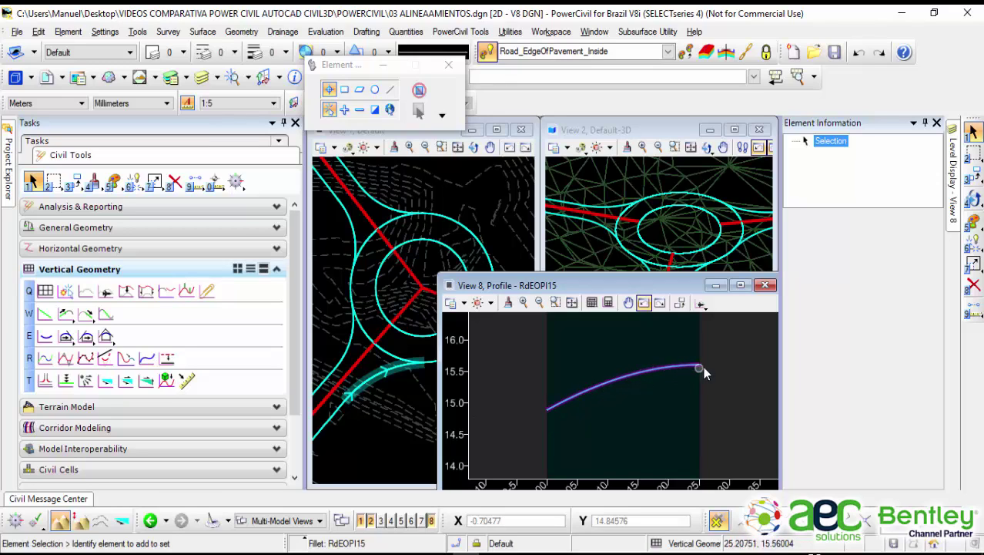
scroll(707, 365, "up", 2)
scroll(708, 362, "up", 1)
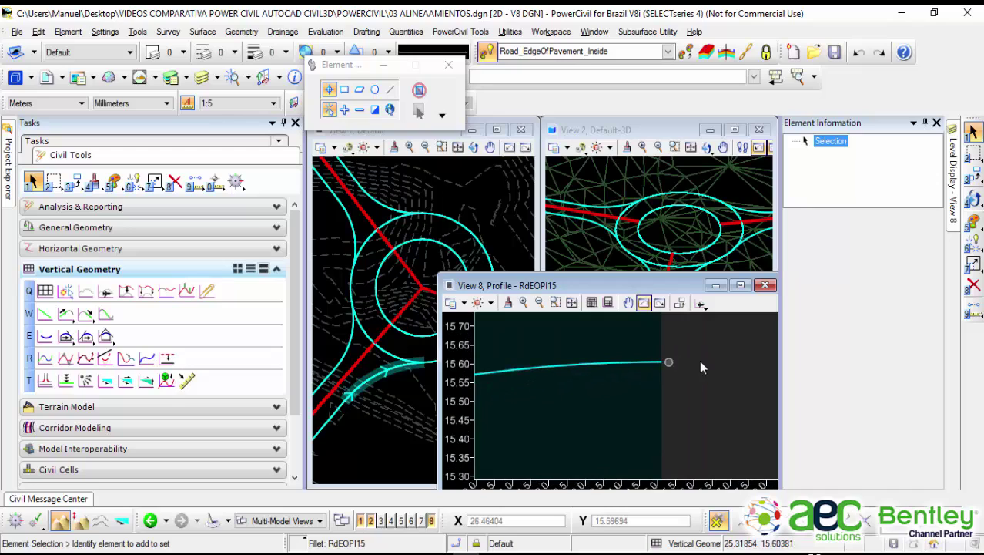
scroll(666, 363, "up", 3)
Step: Select the fillet's active transition profile, check its Geometry properties, and clear the selection
left_click(660, 360)
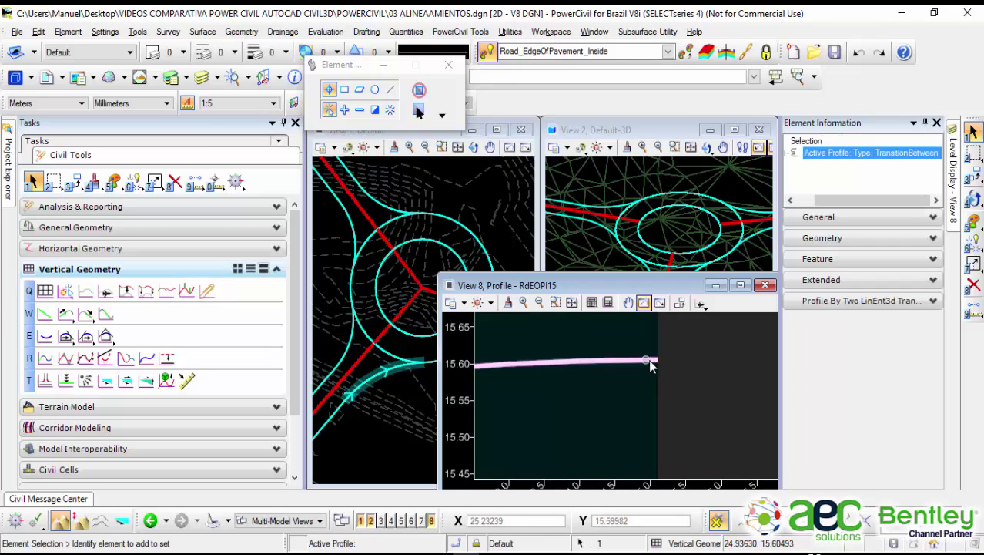
scroll(665, 355, "down", 2)
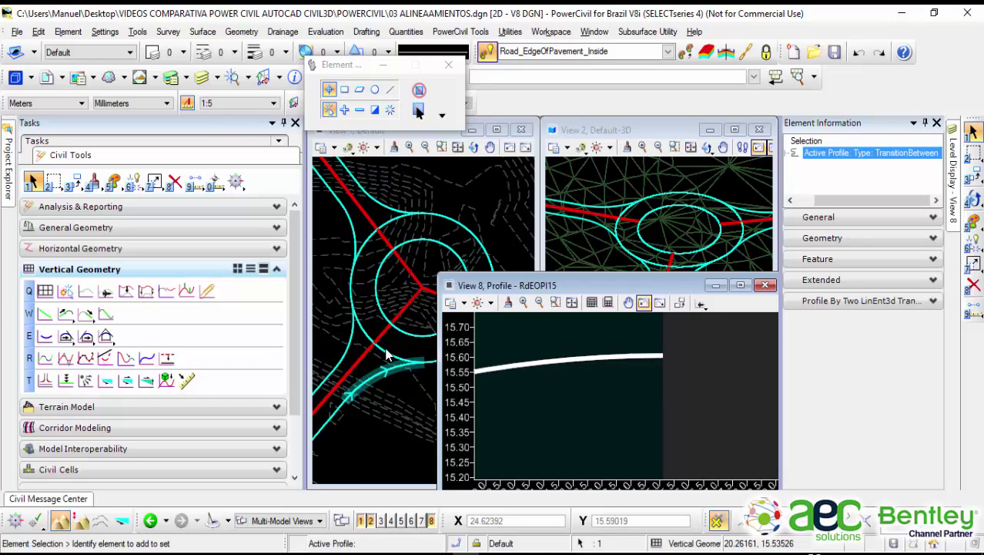
left_click(864, 237)
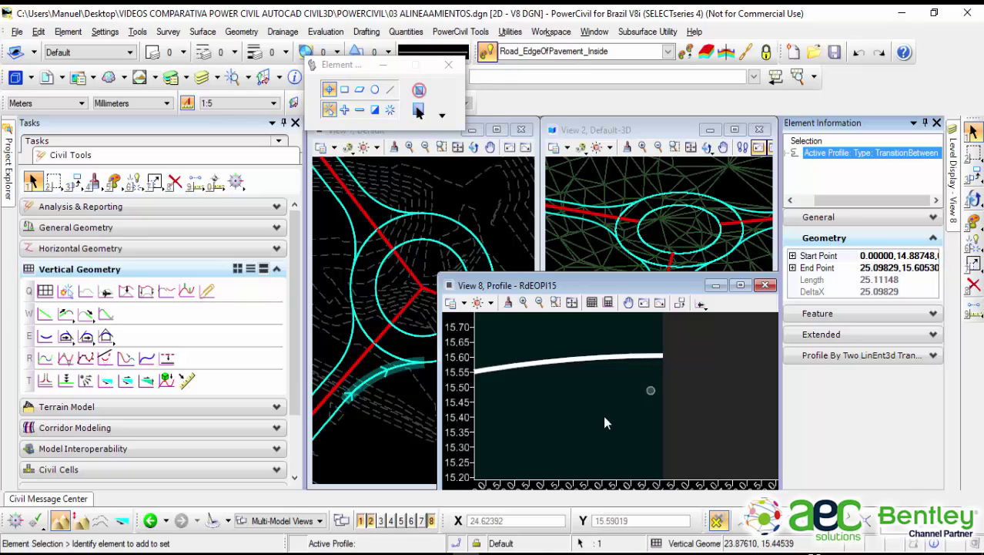
left_click(607, 393)
scroll(614, 380, "down", 1)
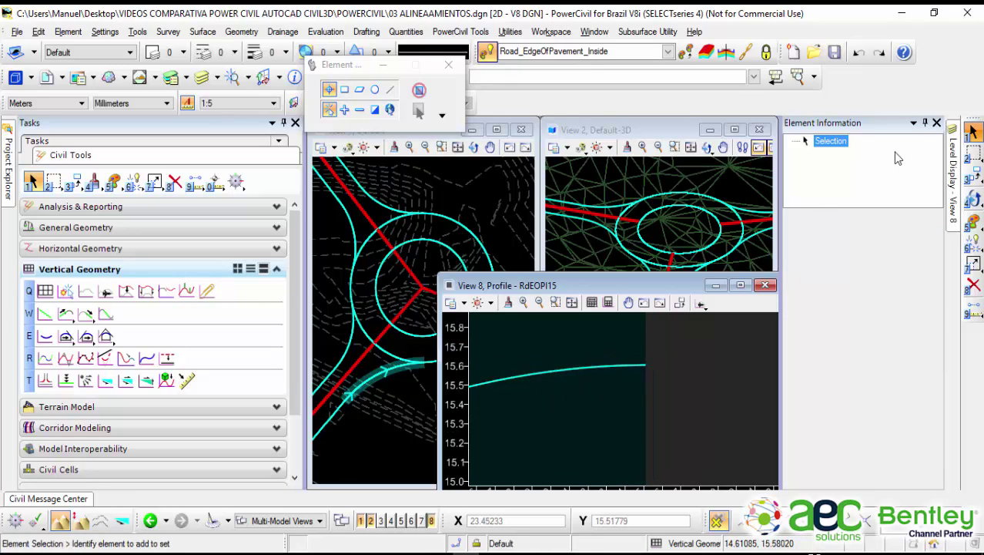
Step: Open the profile model of the northwest approach's western fillet in View 8 and bring its profile into view
left_click(351, 231)
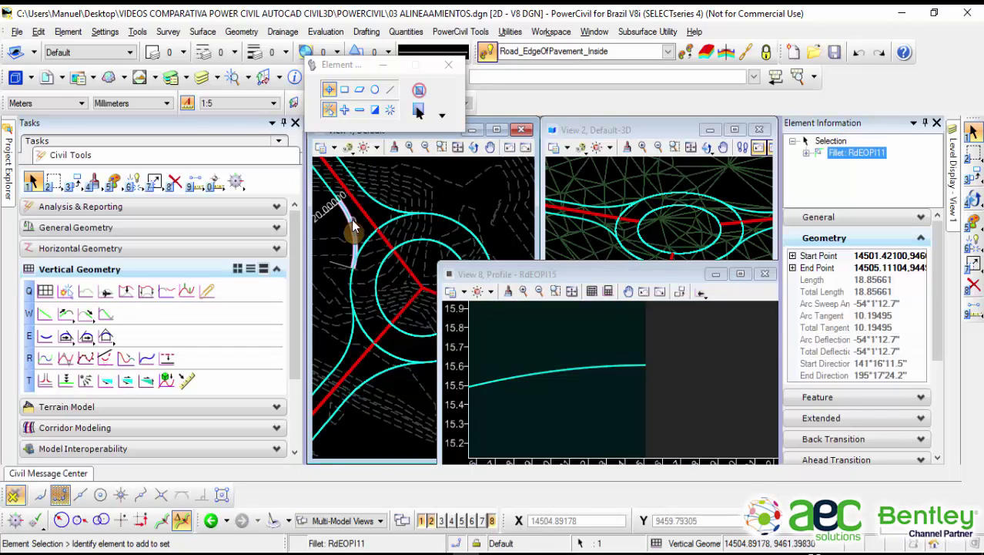
left_click(367, 209)
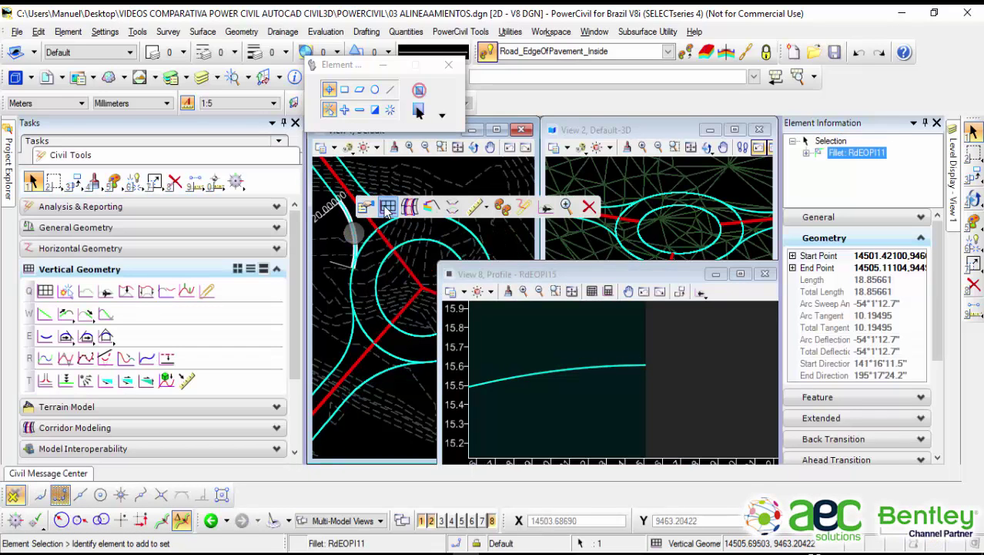
left_click(531, 325)
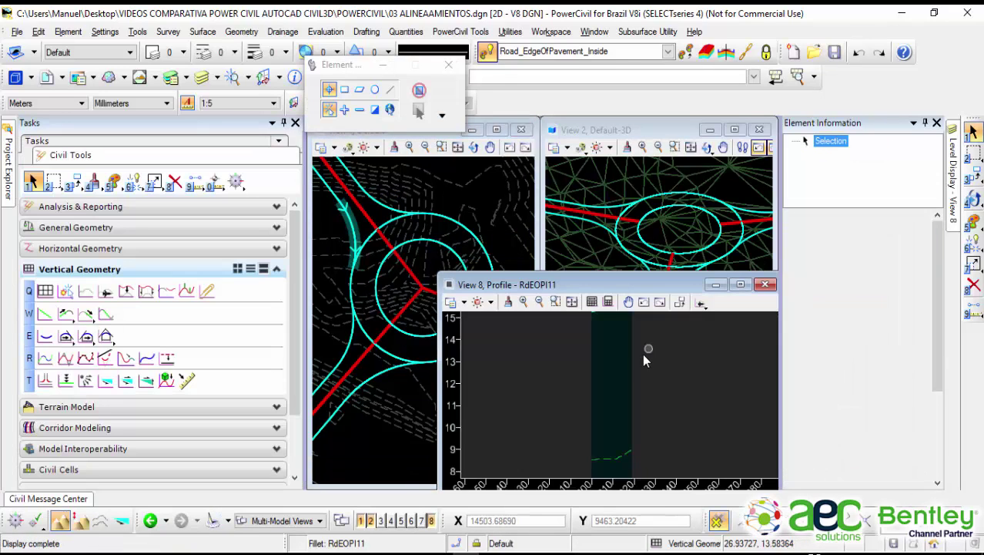
left_click(679, 302)
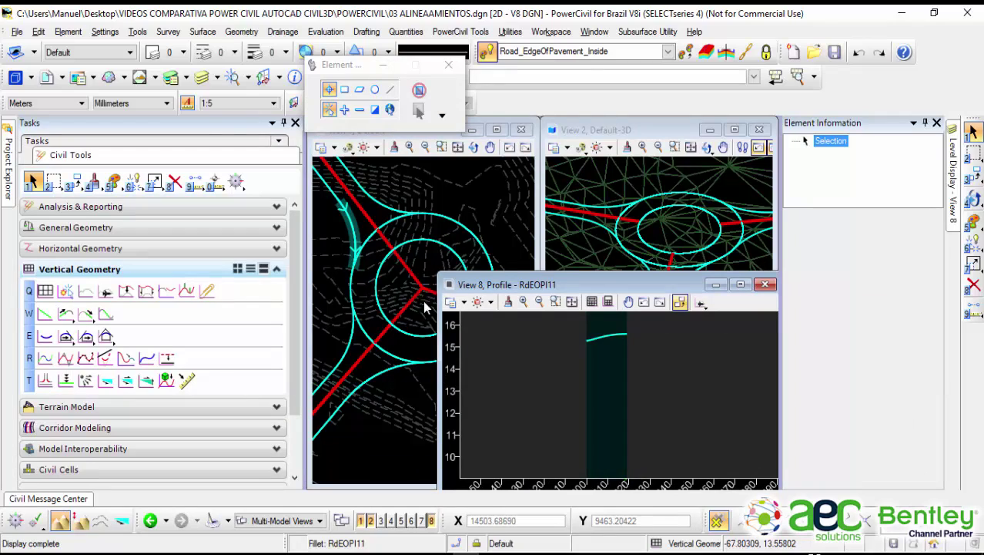
mouse_move(598, 341)
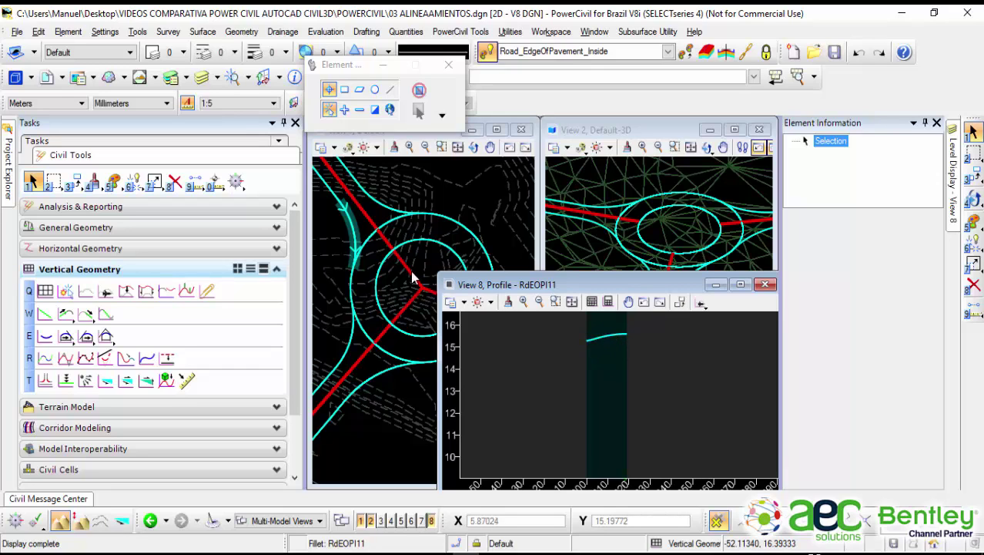
Step: Set the radius of the northwest approach's western fillet to 50 m in plan
left_click(351, 233)
scroll(339, 231, "up", 2)
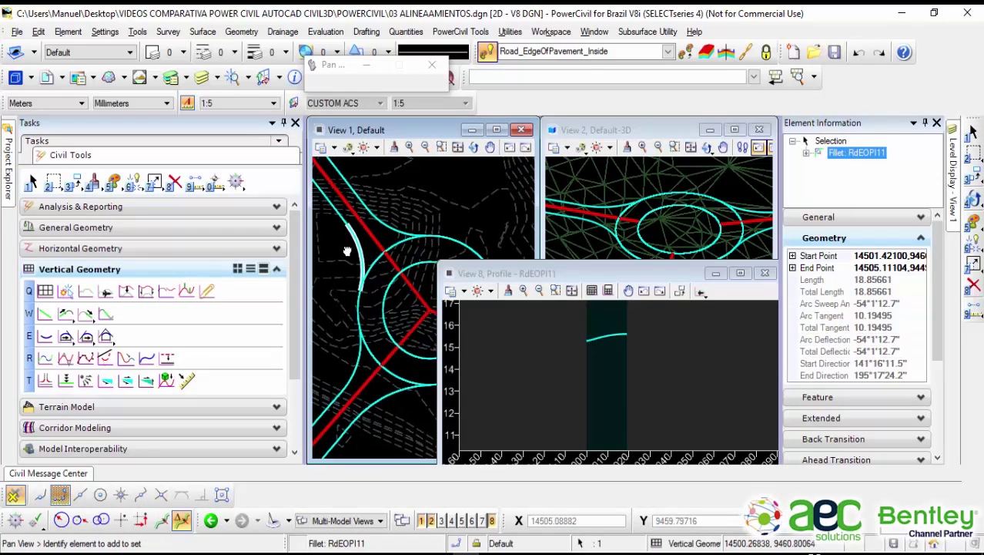
left_click(345, 251)
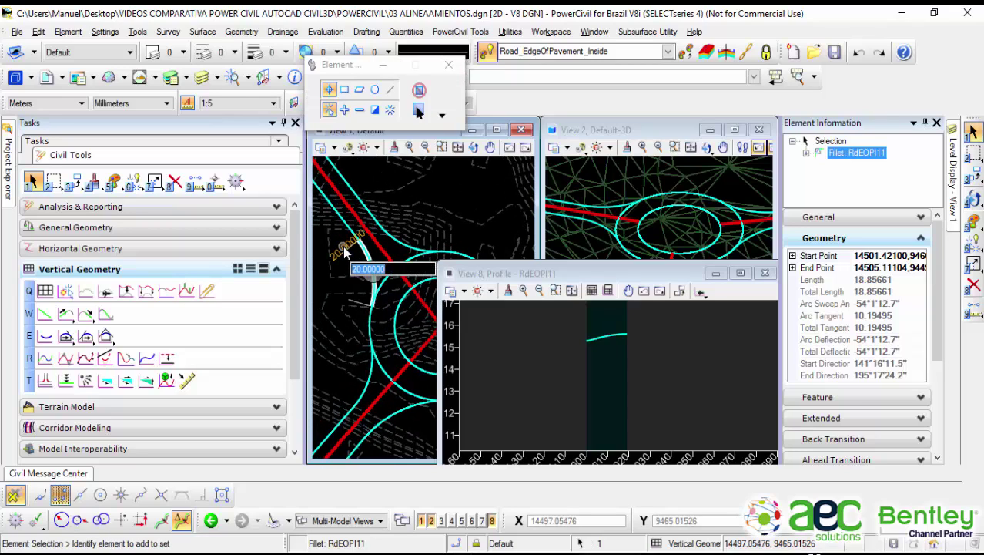
type("5")
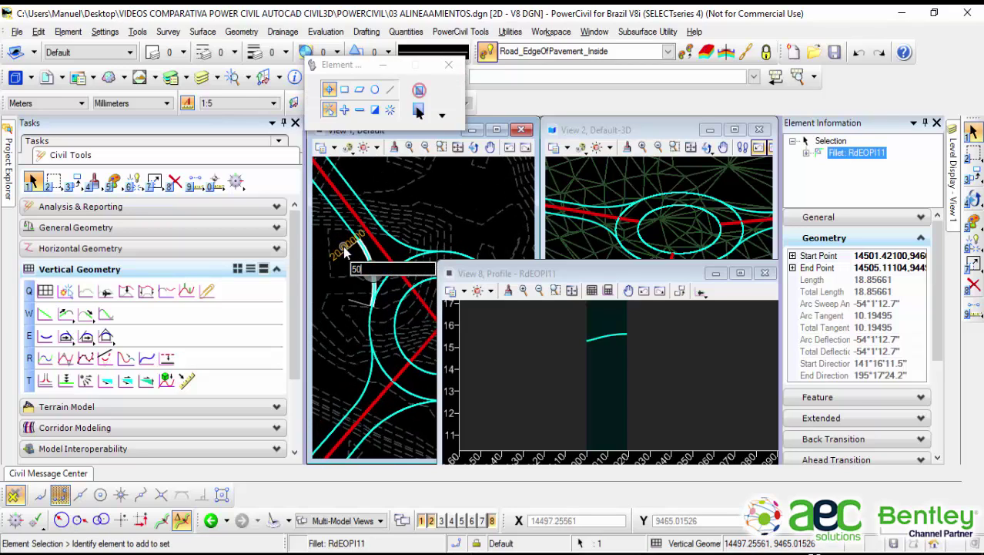
type("0")
key("Return")
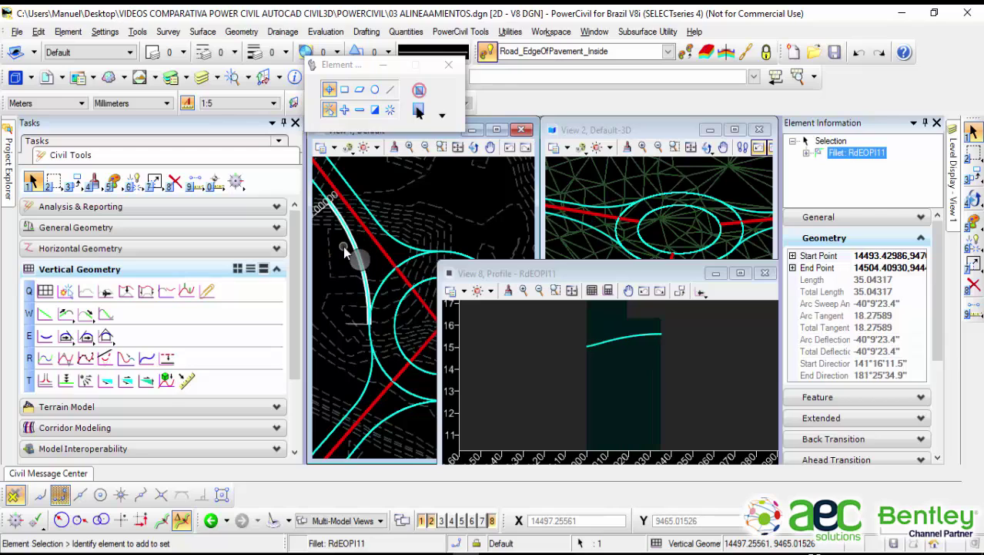
Step: Fit the modified fillet's profile in View 8, examine its curve, clear the selection and close the profile view
left_click(660, 291)
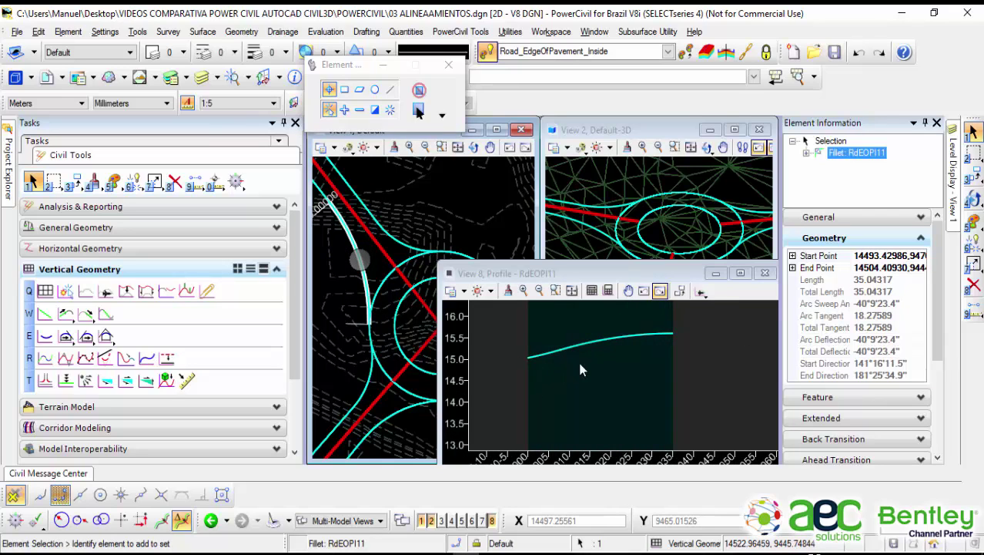
scroll(578, 358, "up", 1)
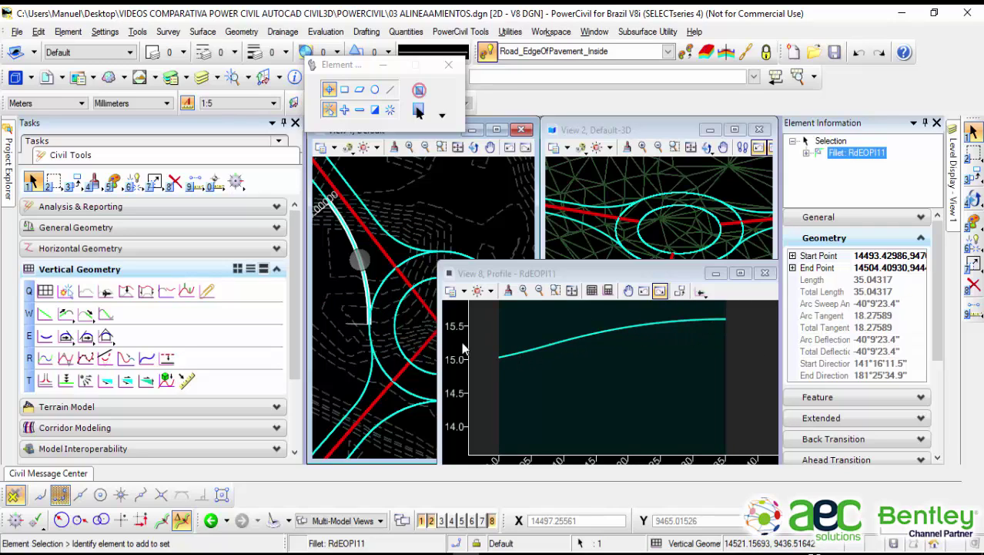
scroll(539, 357, "down", 1)
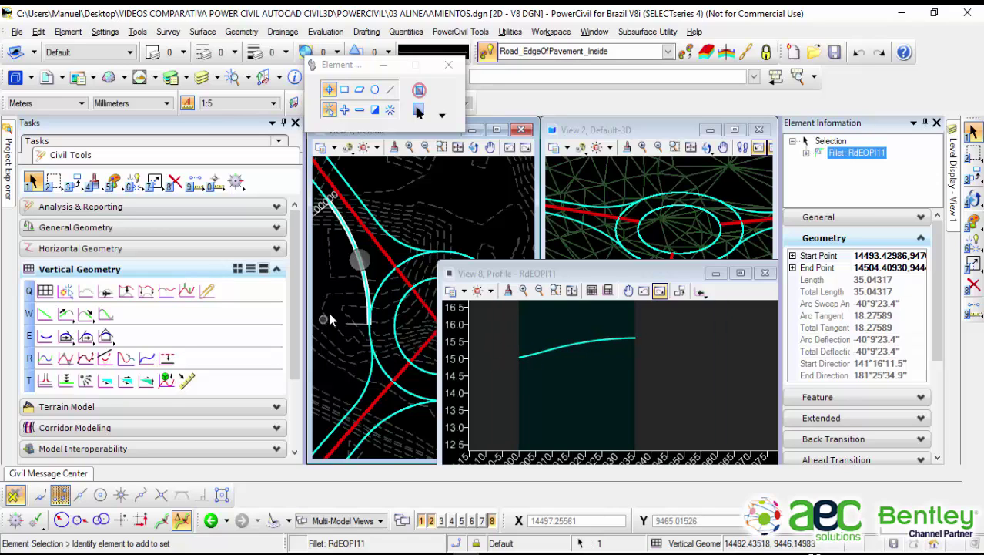
left_click(461, 198)
scroll(435, 228, "down", 2)
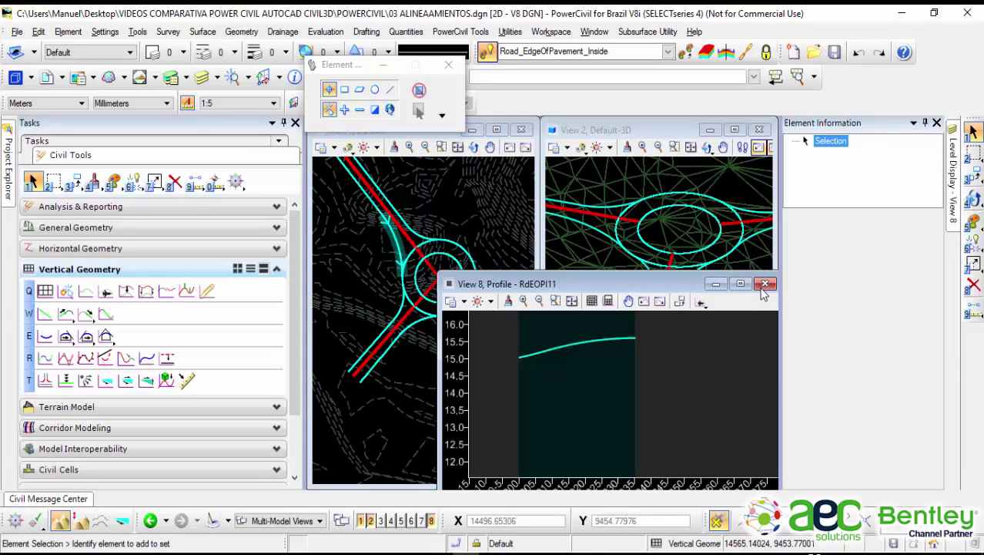
left_click(766, 285)
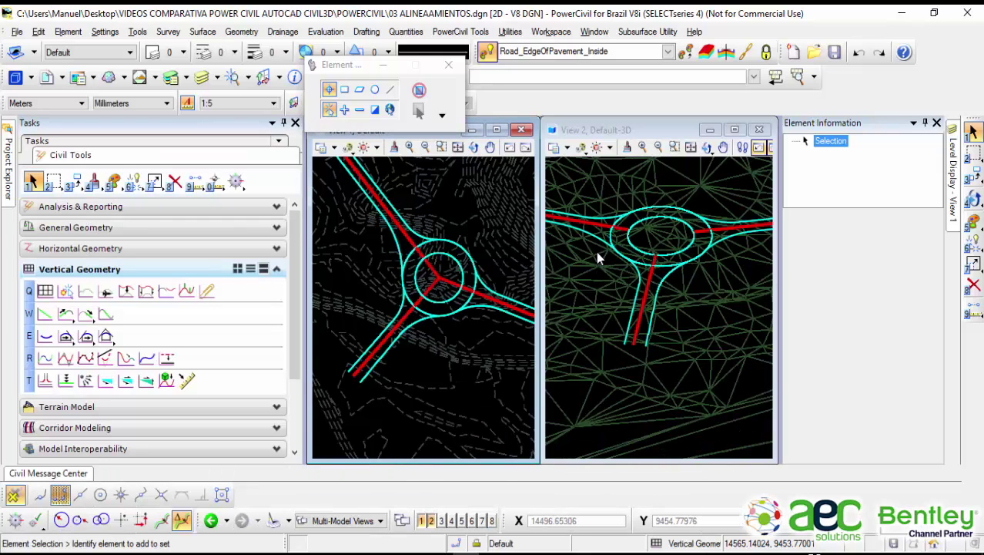
Step: Swing the southwest centreline EJE 1 toward the west by moving its outer end, making it about 52 m long at about 241°
middle_click_drag(622, 257, 662, 270, "shift")
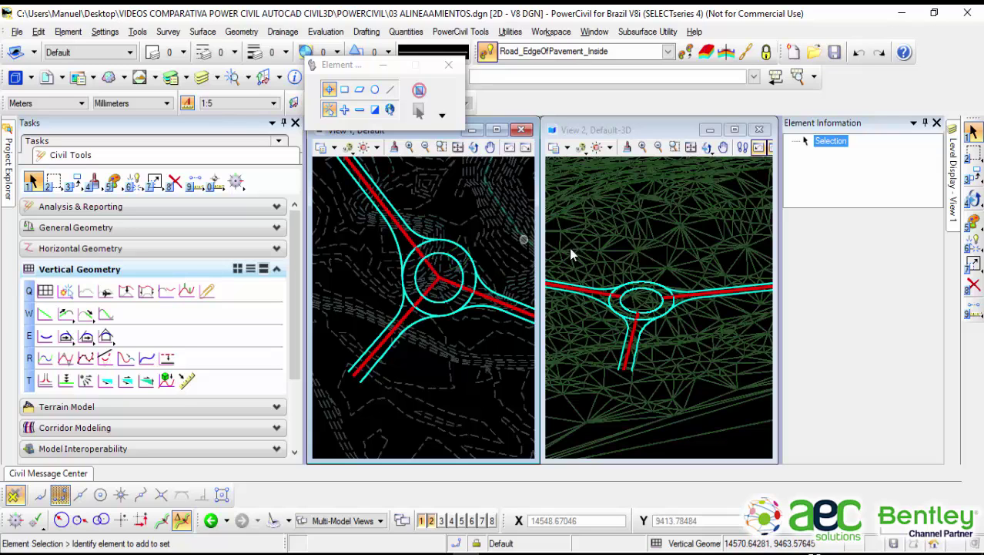
scroll(636, 300, "up", 2)
scroll(659, 291, "up", 2)
scroll(659, 291, "down", 3)
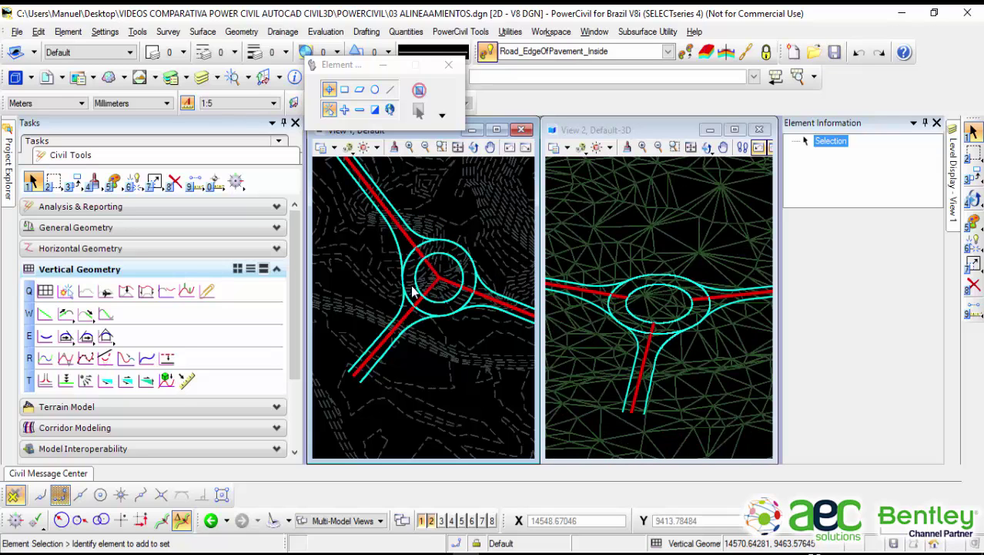
scroll(385, 358, "up", 2)
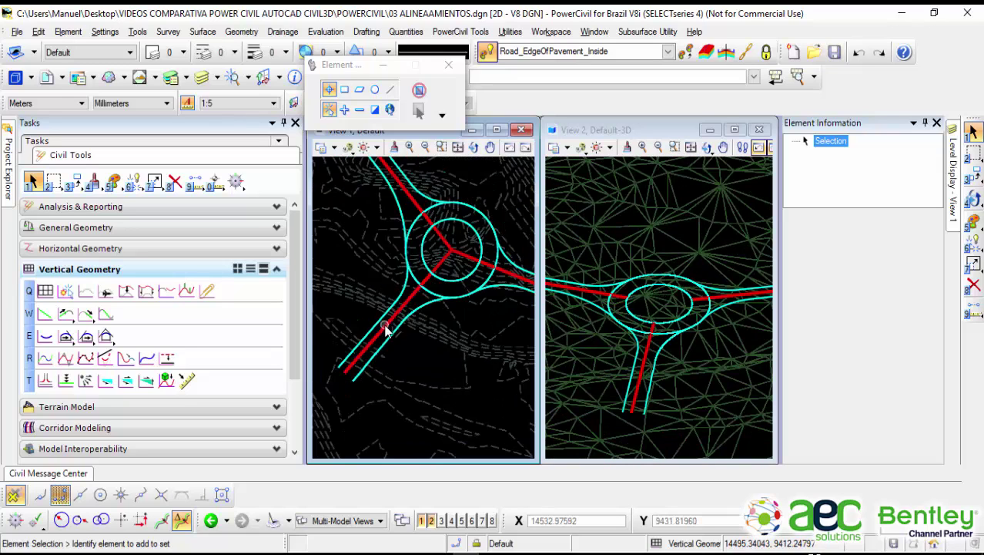
left_click(380, 341)
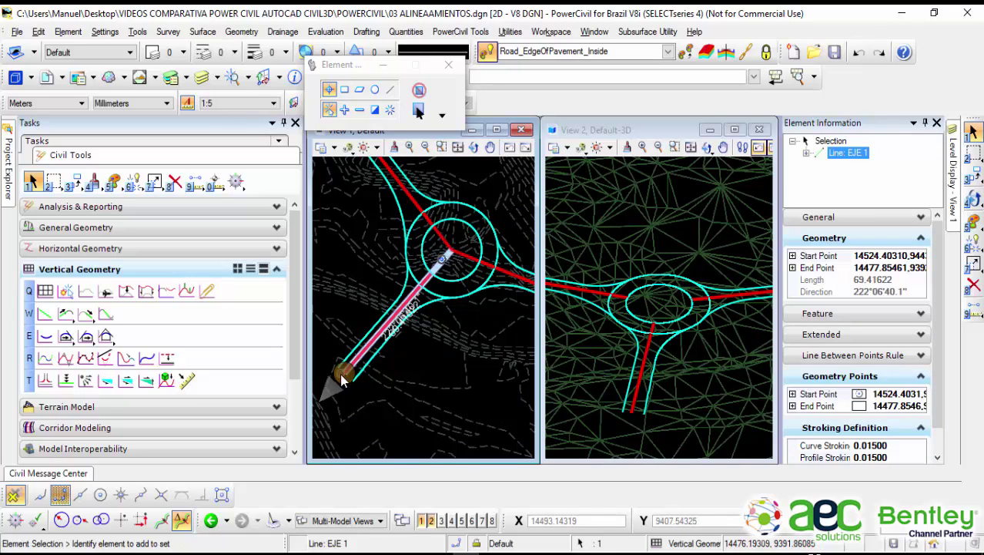
left_click(430, 368)
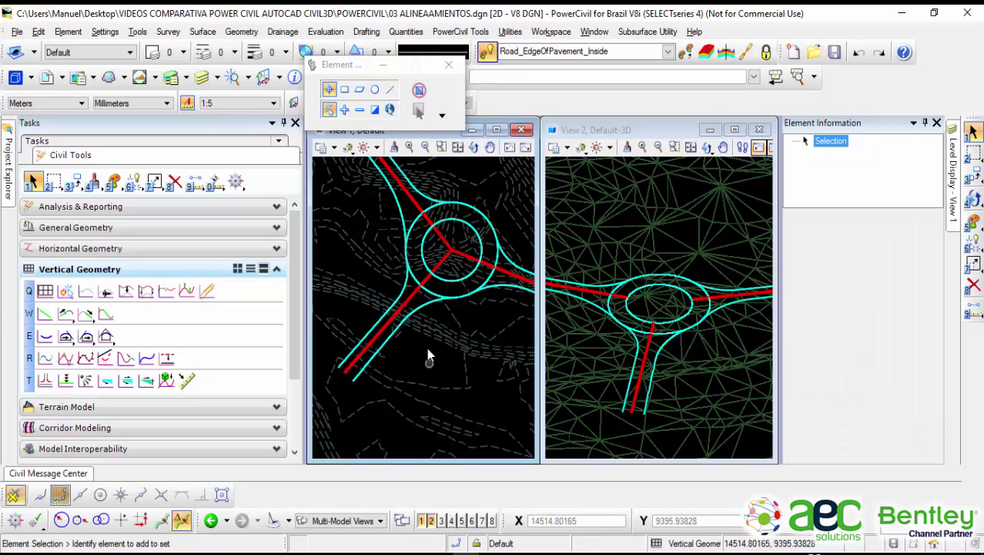
left_click(411, 303)
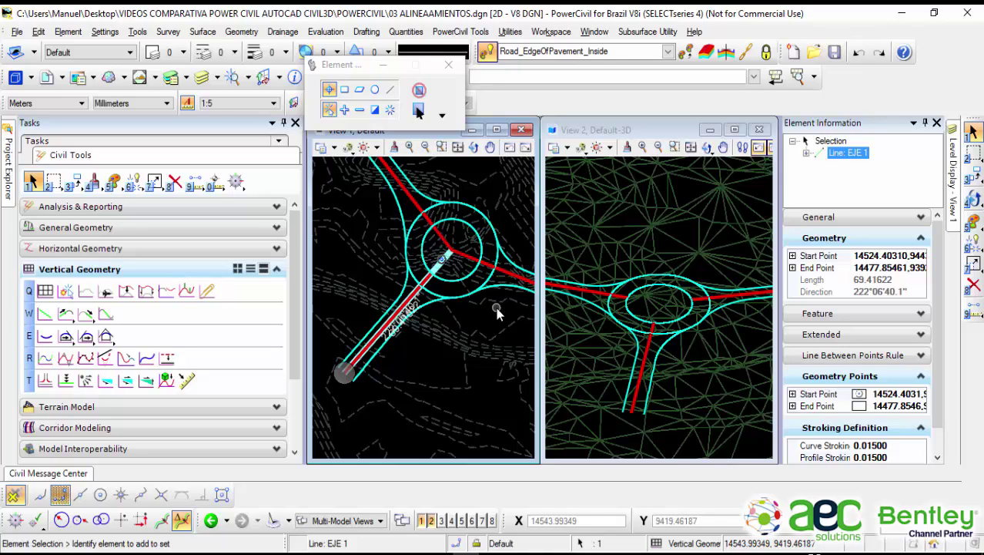
left_click(343, 376)
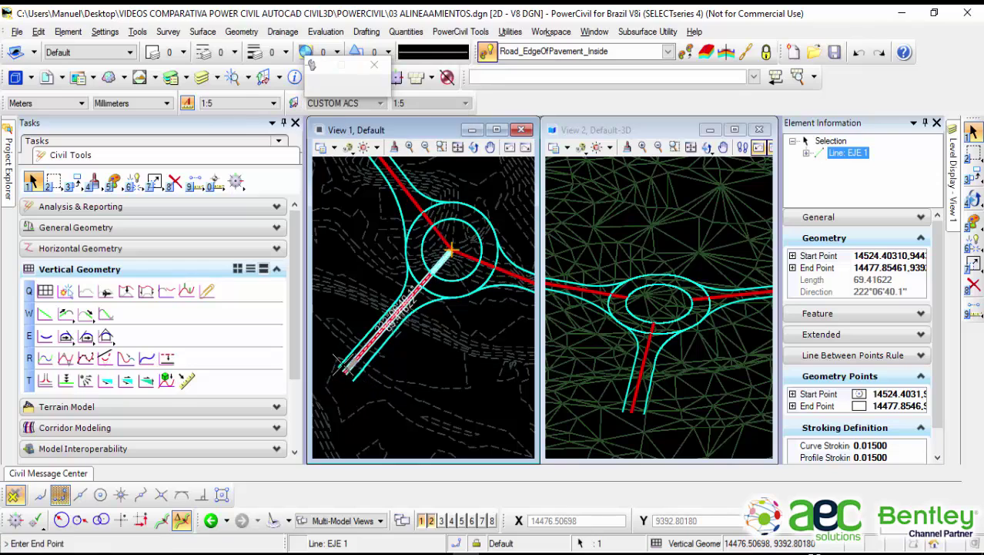
left_click(346, 309)
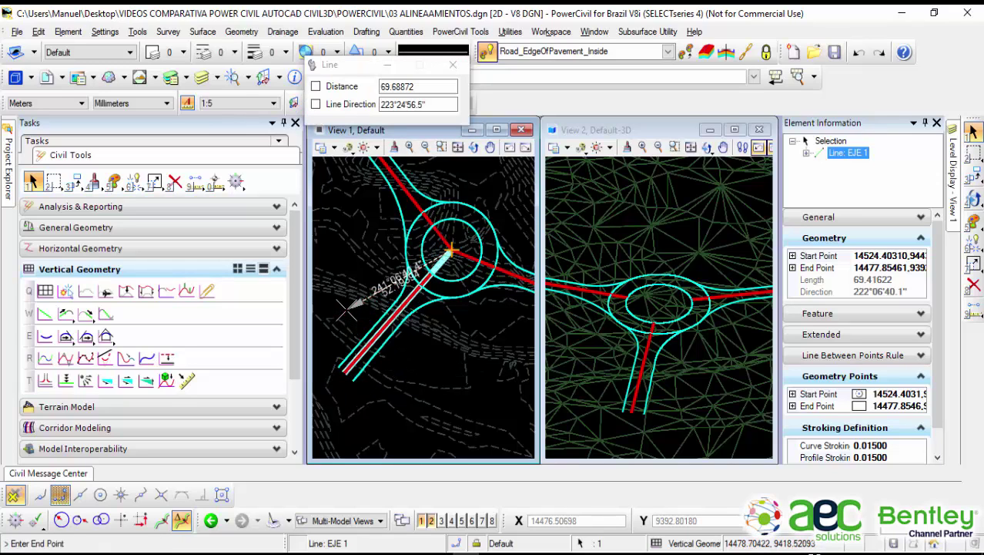
Step: Move the outer end of the southeast centreline RdCL1 northward, making it about 78 m long at about 83°, and clear the selection
scroll(659, 301, "up", 2)
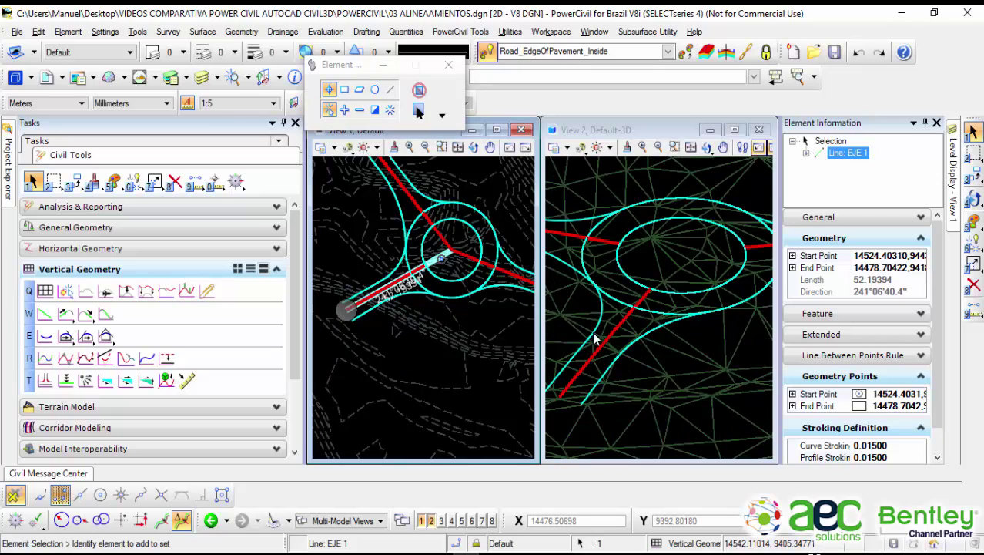
scroll(597, 339, "up", 2)
scroll(599, 338, "down", 2)
scroll(500, 322, "down", 3)
middle_click_drag(493, 319, 390, 325)
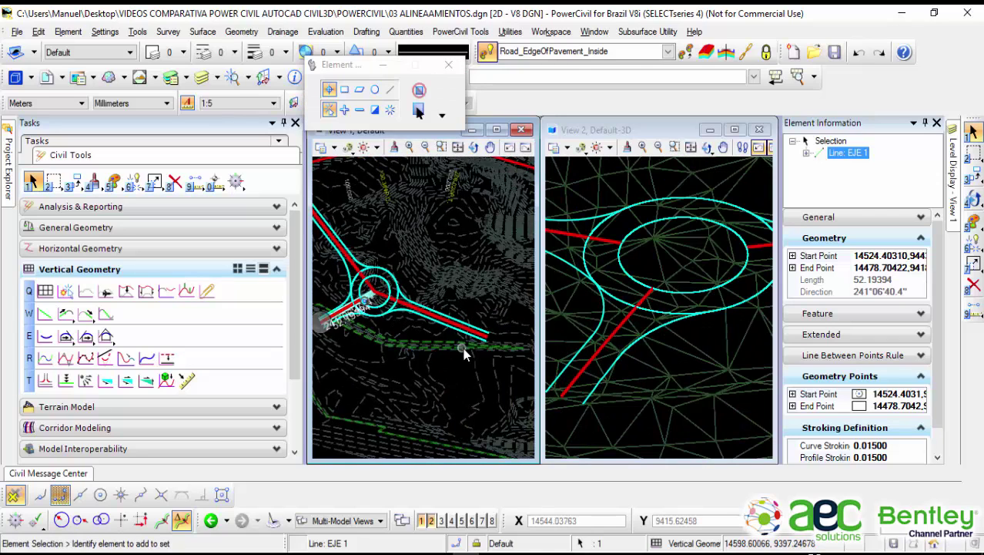
scroll(497, 333, "up", 3)
left_click(476, 340)
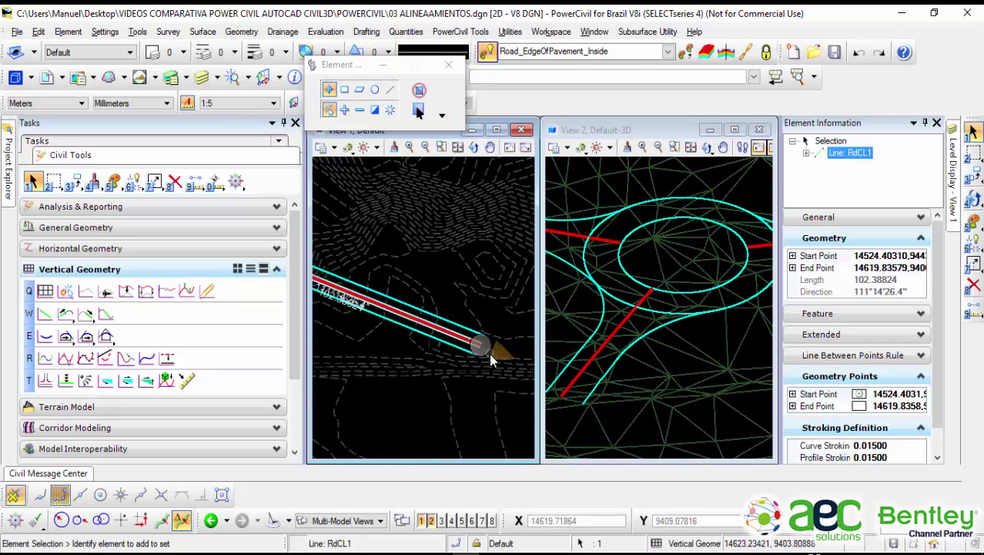
left_click(479, 346)
scroll(473, 319, "down", 2)
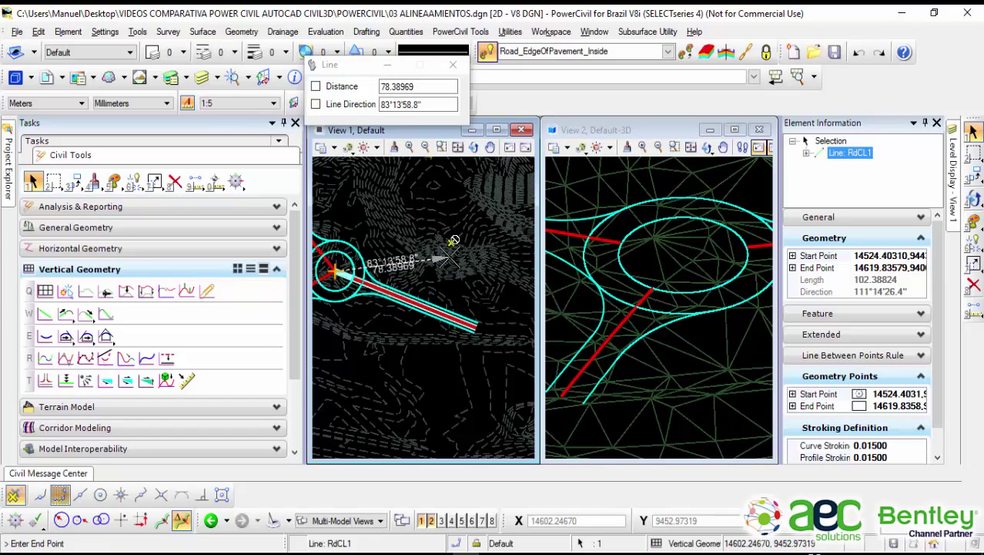
left_click(448, 258)
left_click(429, 364)
Step: Examine how the approach edges, fillets and roundabout follow the moved centrelines in the plan and 3D views
scroll(399, 287, "down", 1)
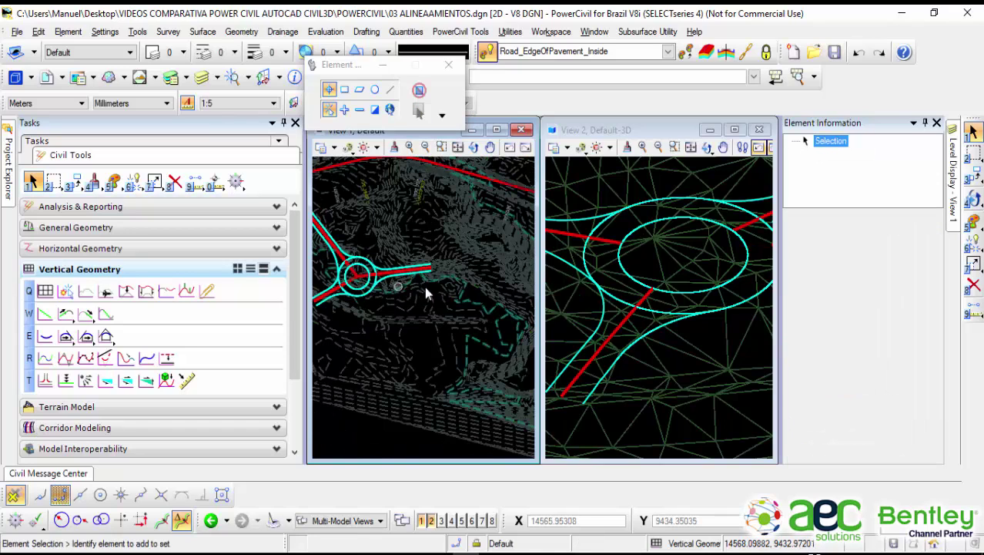
scroll(625, 266, "down", 2)
middle_click_drag(423, 292, 460, 330)
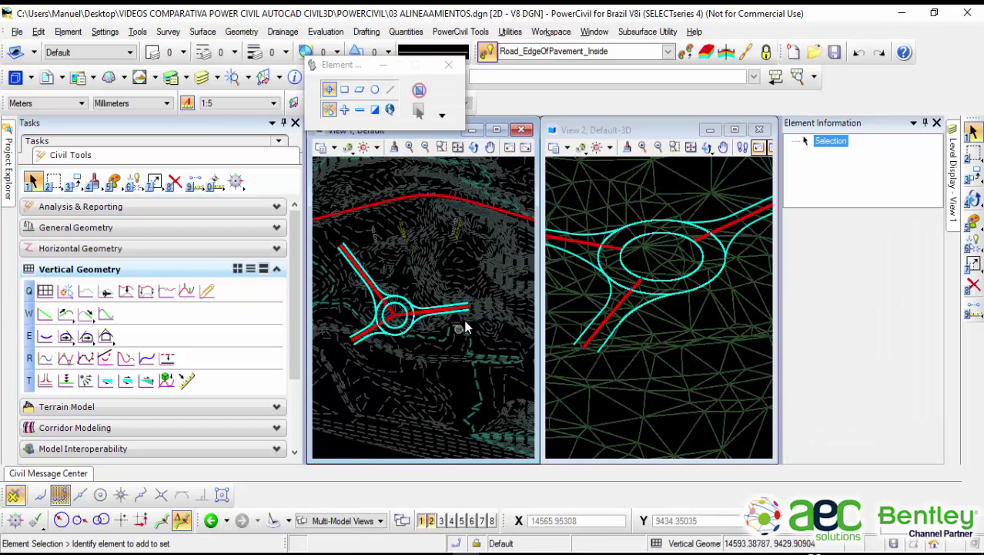
scroll(450, 326, "up", 3)
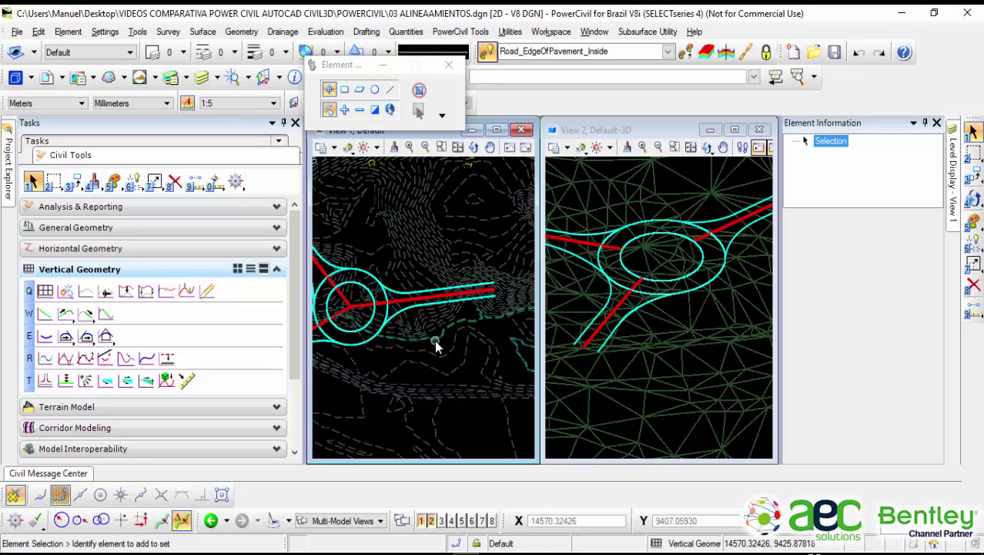
mouse_move(434, 340)
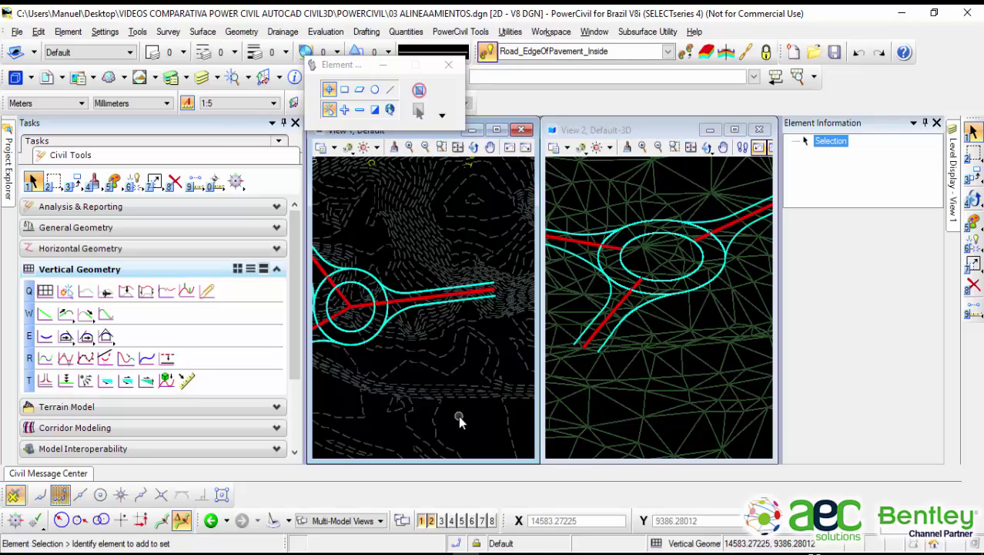
scroll(424, 345, "down", 2)
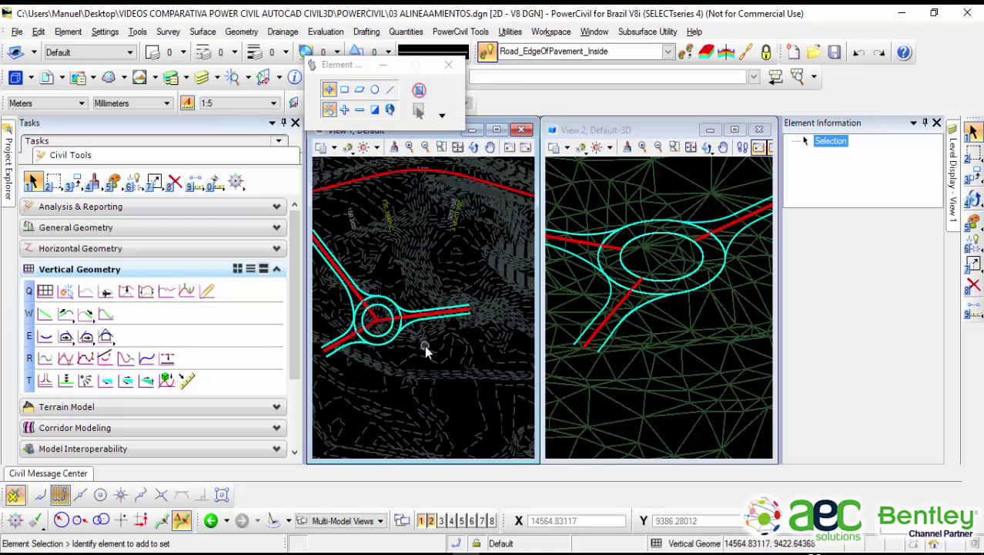
middle_click_drag(424, 345, 462, 345)
scroll(462, 345, "up", 2)
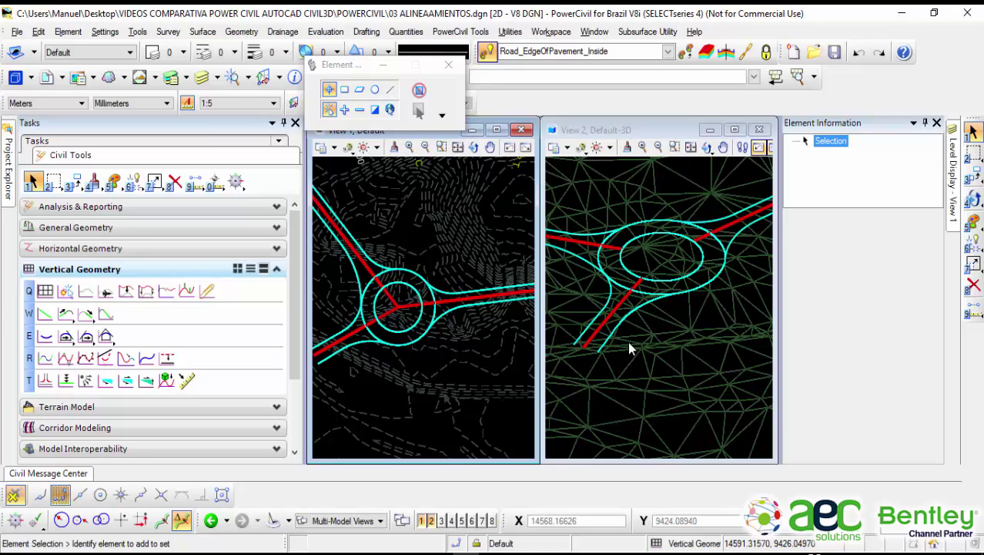
left_click(613, 416)
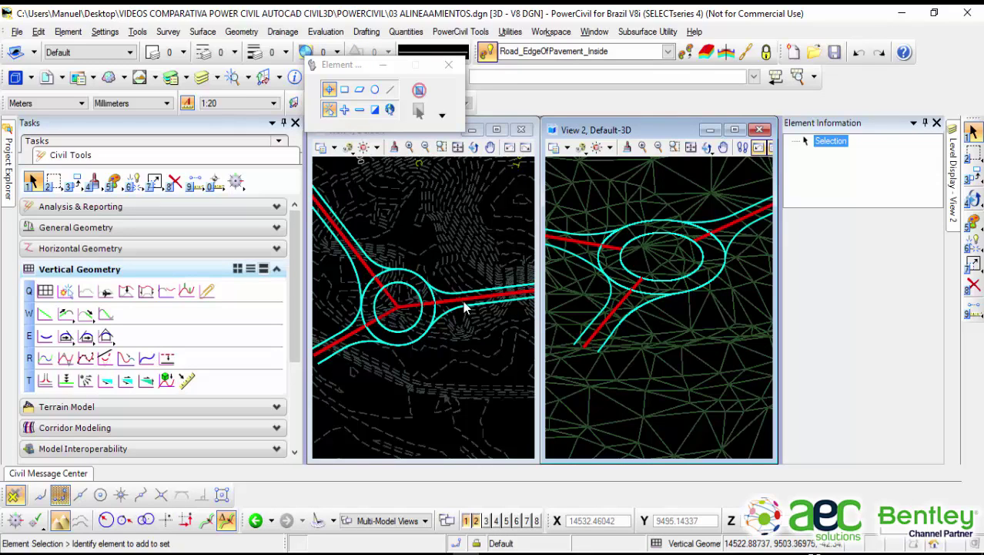
left_click(466, 376)
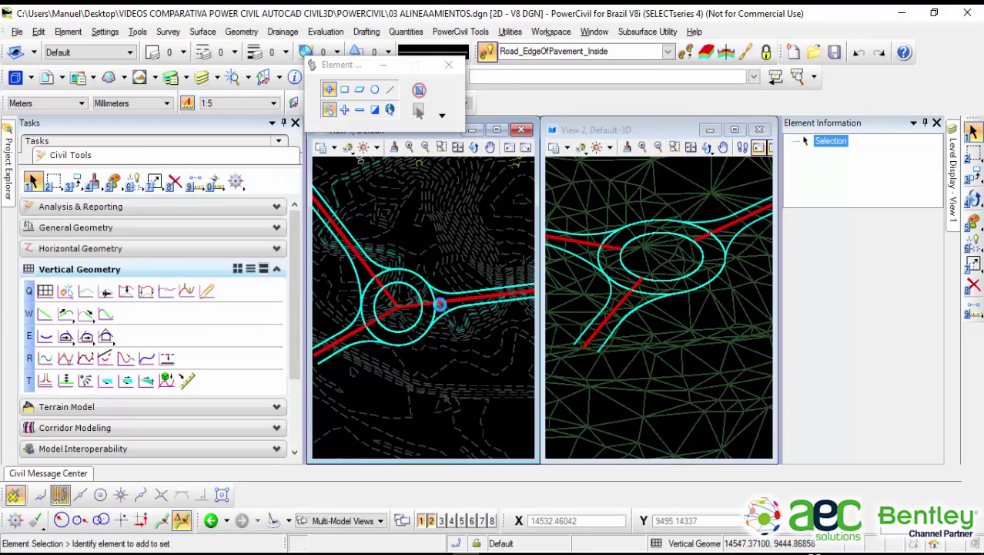
Step: Open the profile model of the eastern centreline RdCL1 in View 5 and select its active profile RASANTE 1
scroll(454, 303, "up", 2)
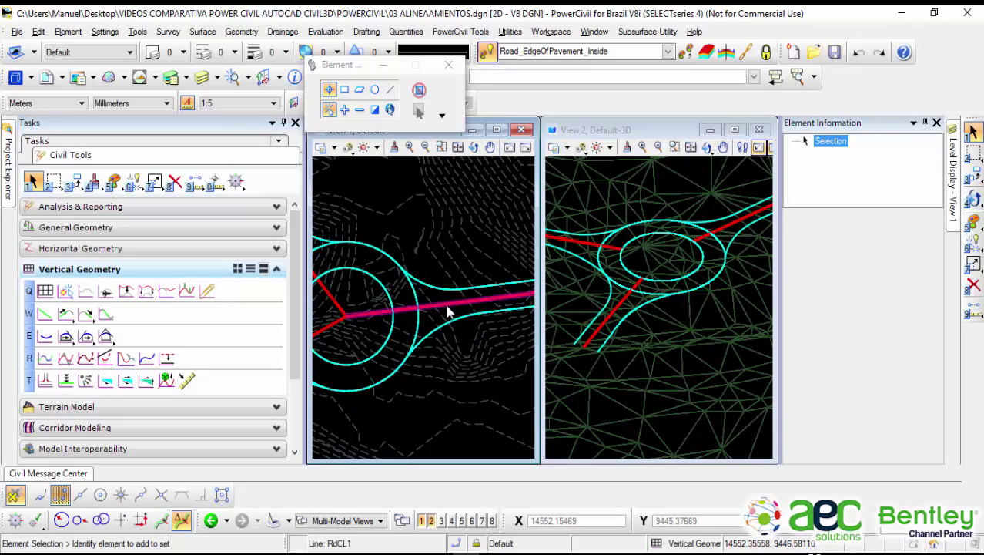
left_click(454, 305)
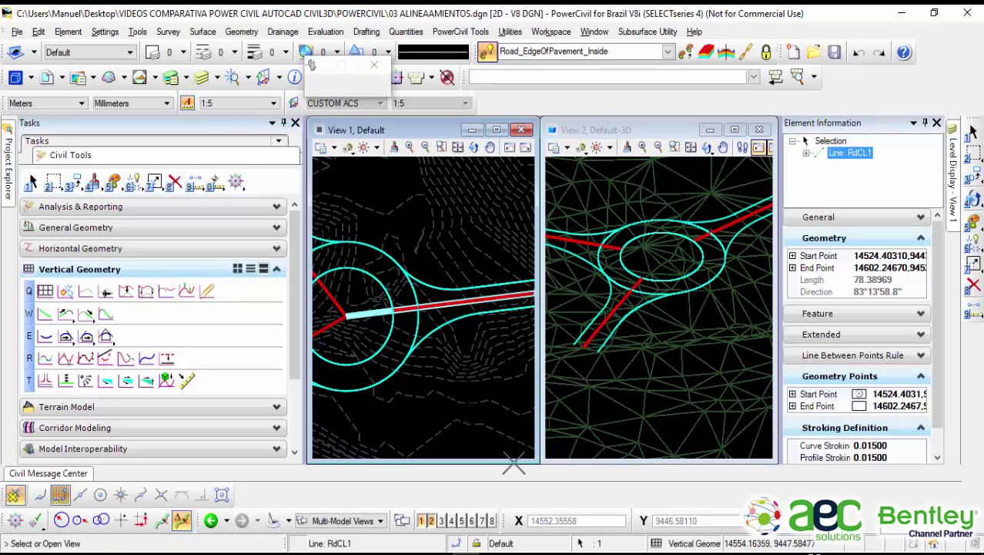
left_click(461, 521)
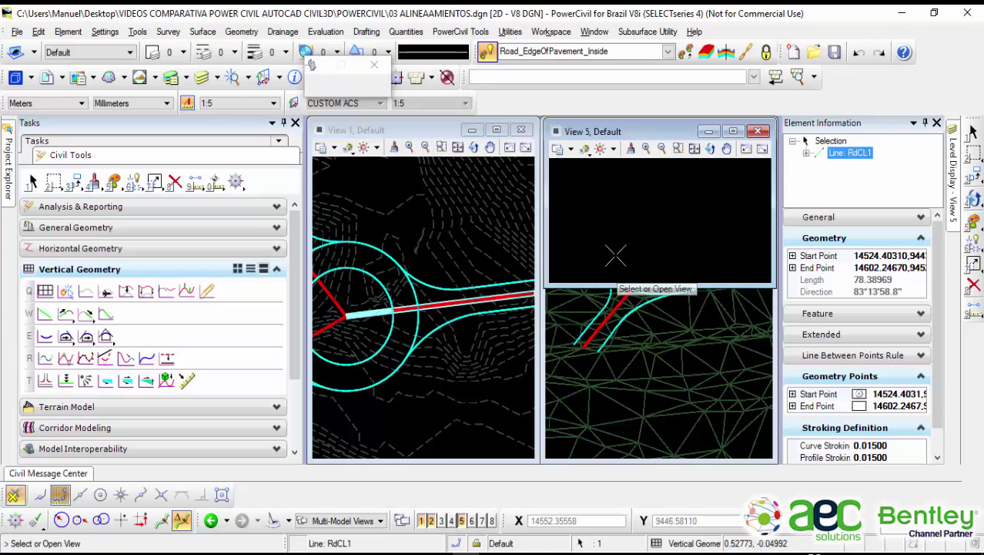
left_click(616, 220)
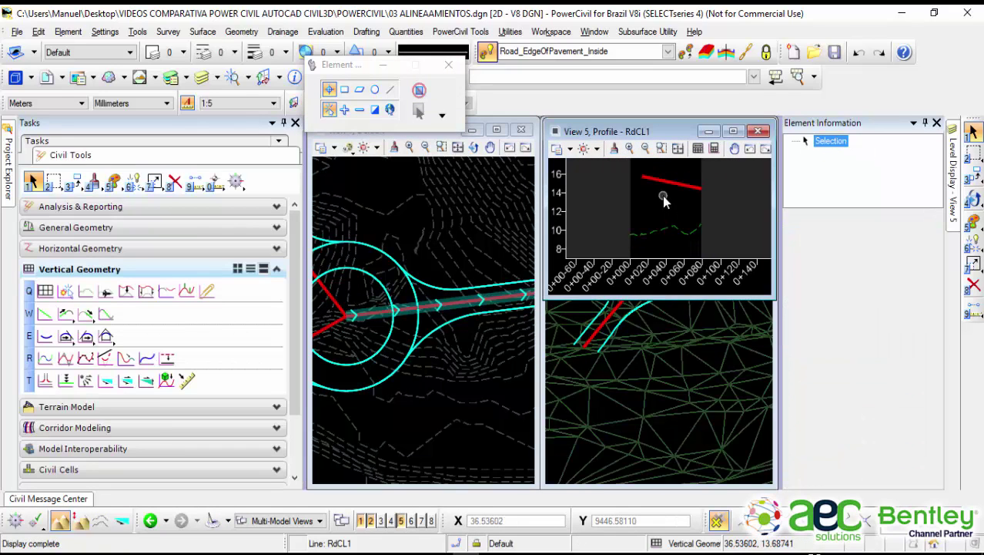
left_click(671, 187)
scroll(651, 195, "up", 3)
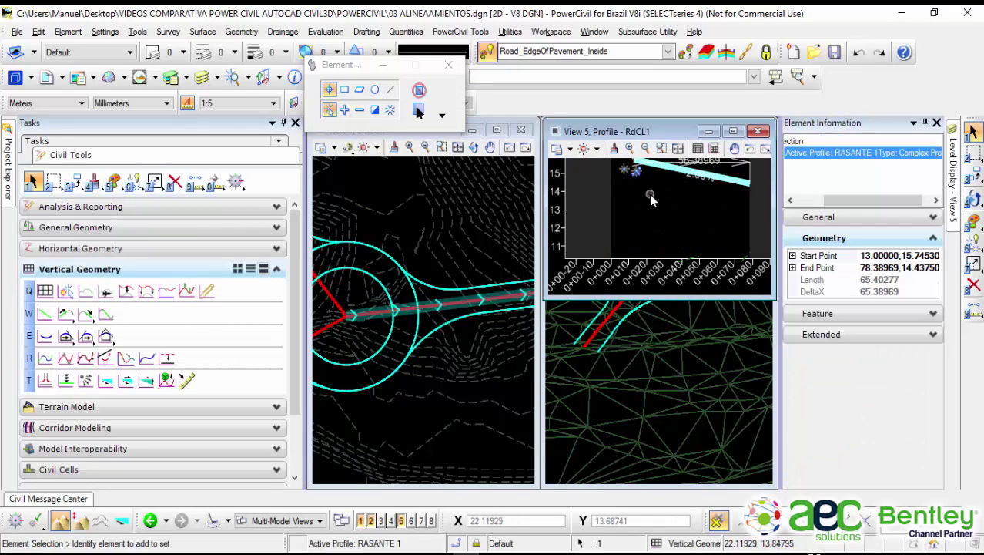
scroll(650, 194, "down", 2)
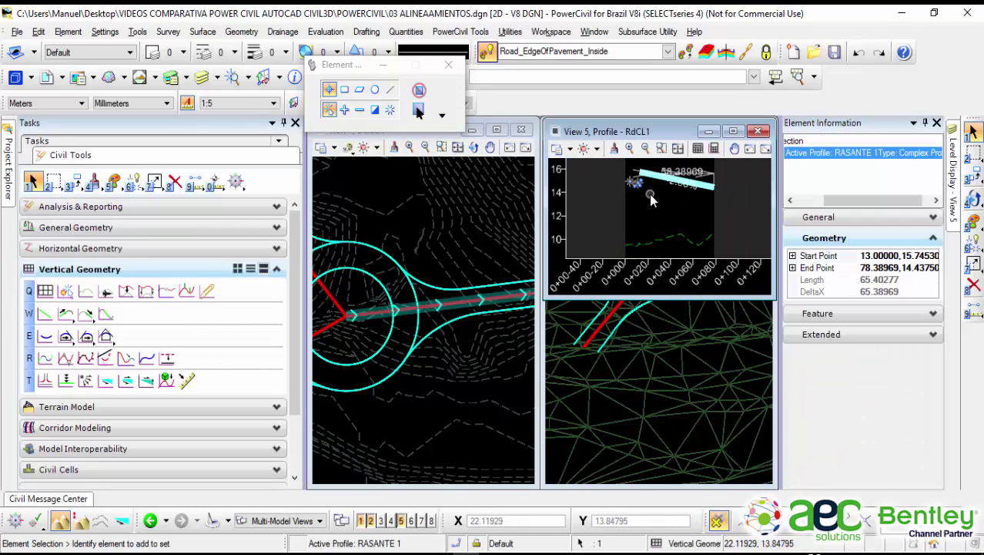
Step: Close the RdCL1 profile view and expand the civil model of 03 ALINEAAMIENTOS.dgn in the Project Explorer
left_click(759, 132)
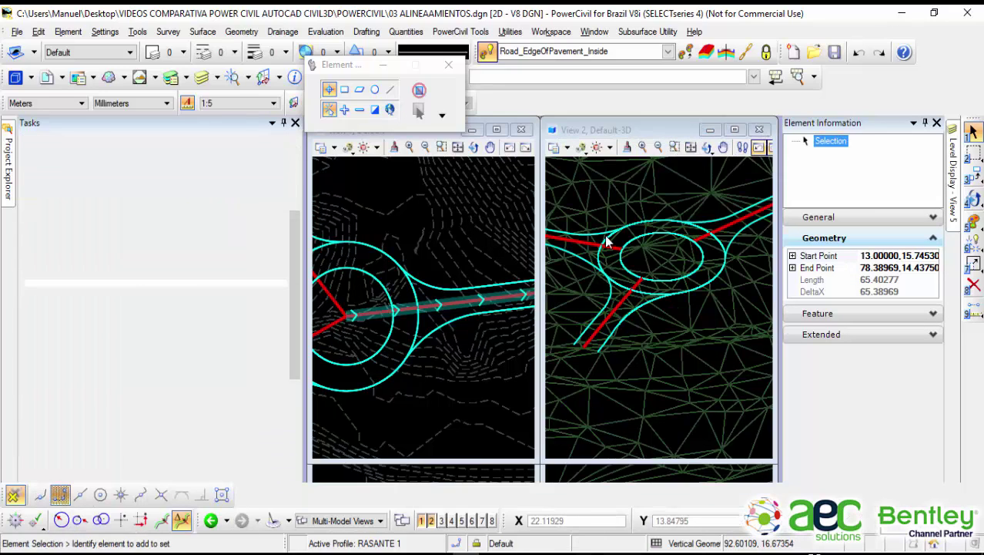
scroll(468, 262, "down", 2)
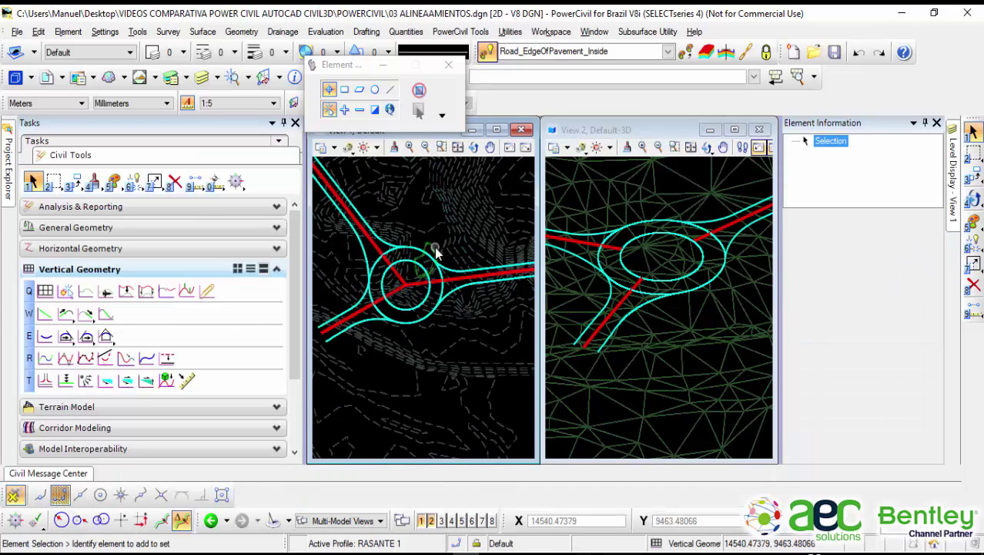
mouse_move(6, 158)
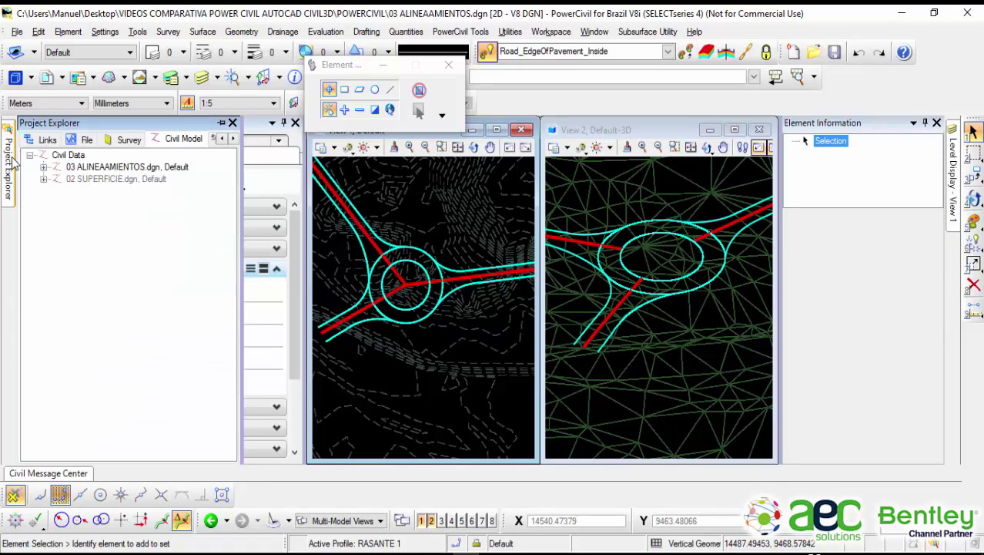
left_click(222, 123)
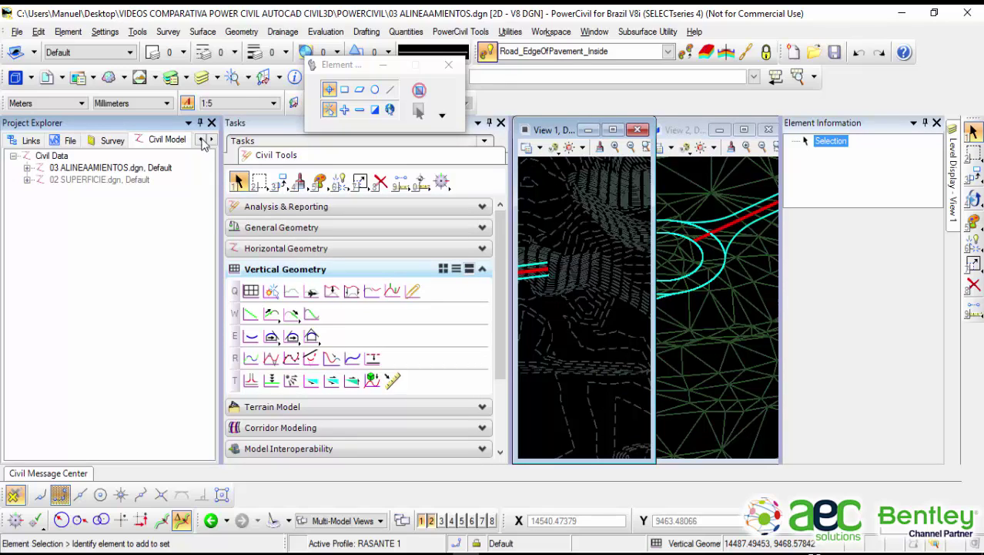
left_click(121, 170)
left_click(27, 167)
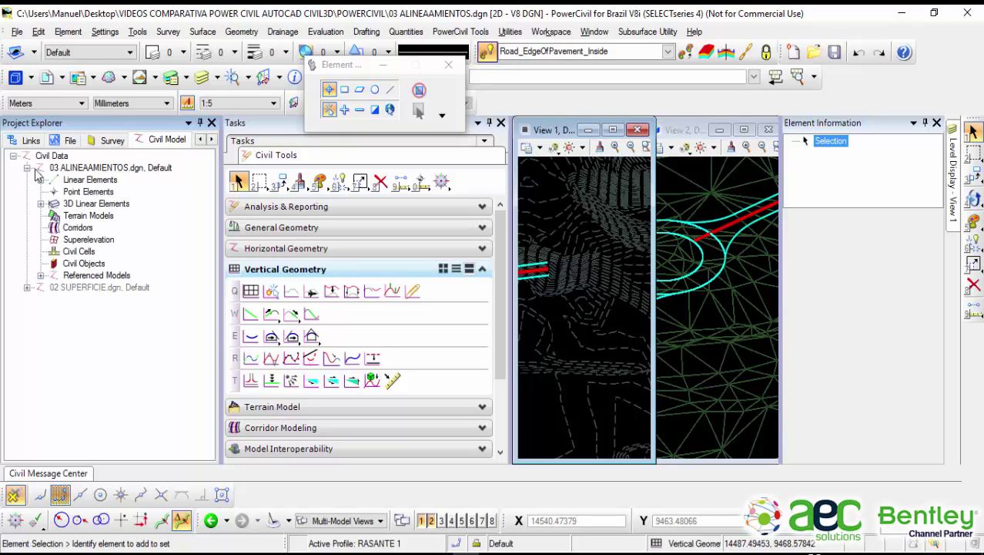
Step: Look through the civil model's categories, list the linear elements and select the line RdEOPI3
left_click(121, 167)
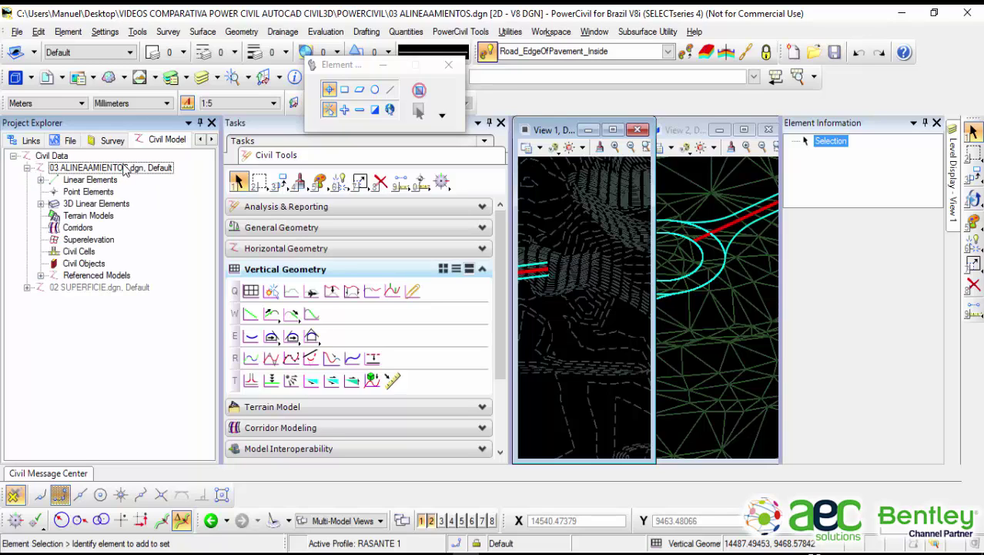
left_click(91, 216)
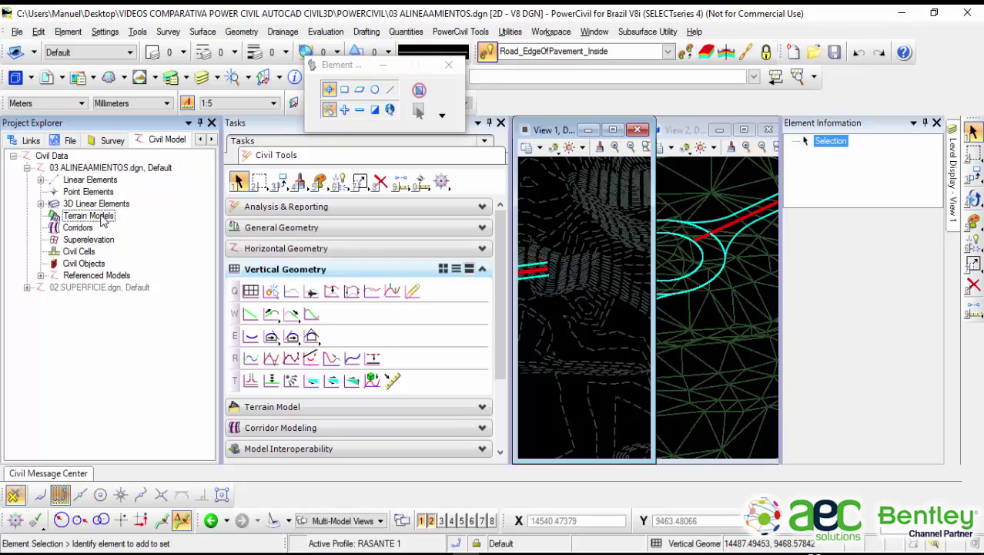
left_click(122, 275)
left_click(77, 288)
left_click(41, 179)
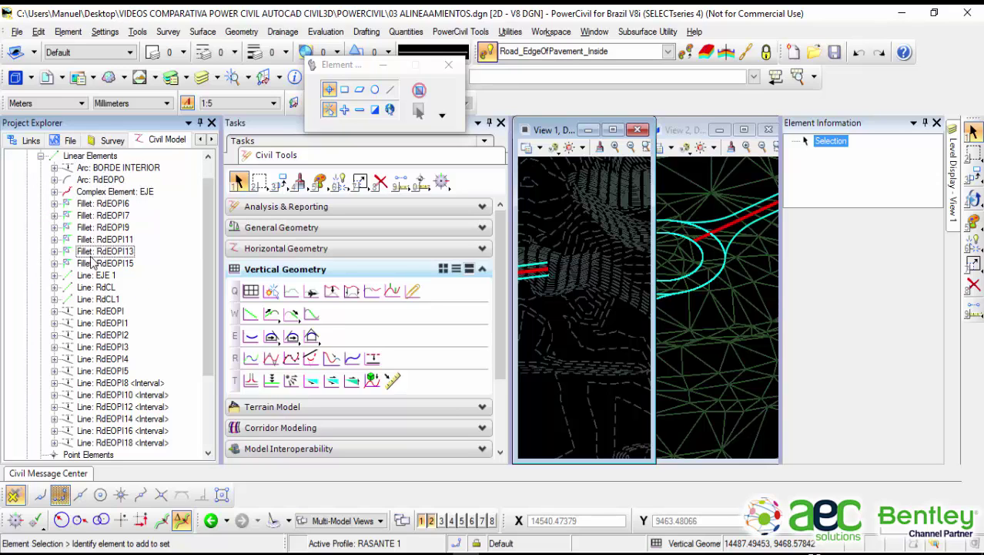
left_click(108, 347)
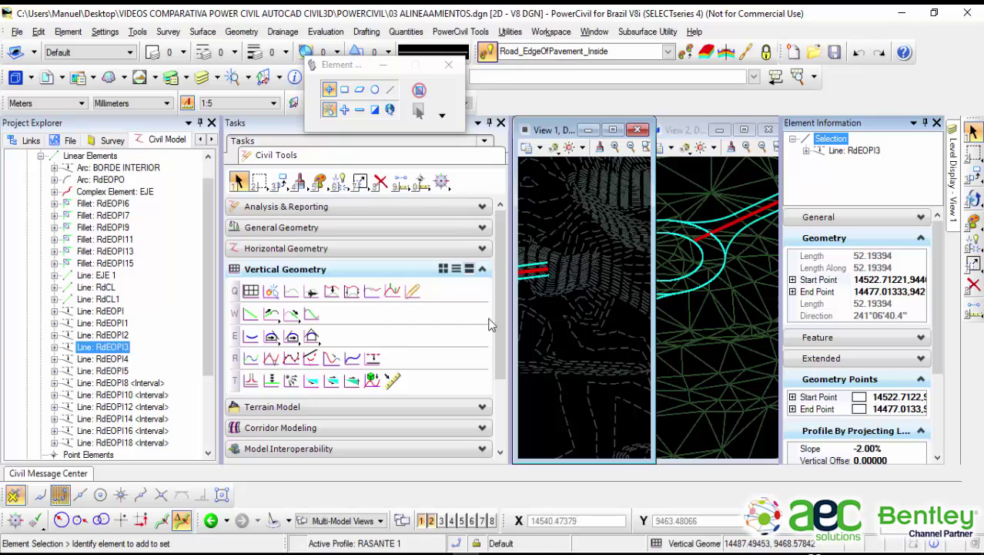
Step: Maximize View 1 on the roundabout with the Project Explorer hidden, and collapse the Vertical Geometry tools
scroll(567, 298, "down", 5)
middle_click_drag(555, 297, 600, 309)
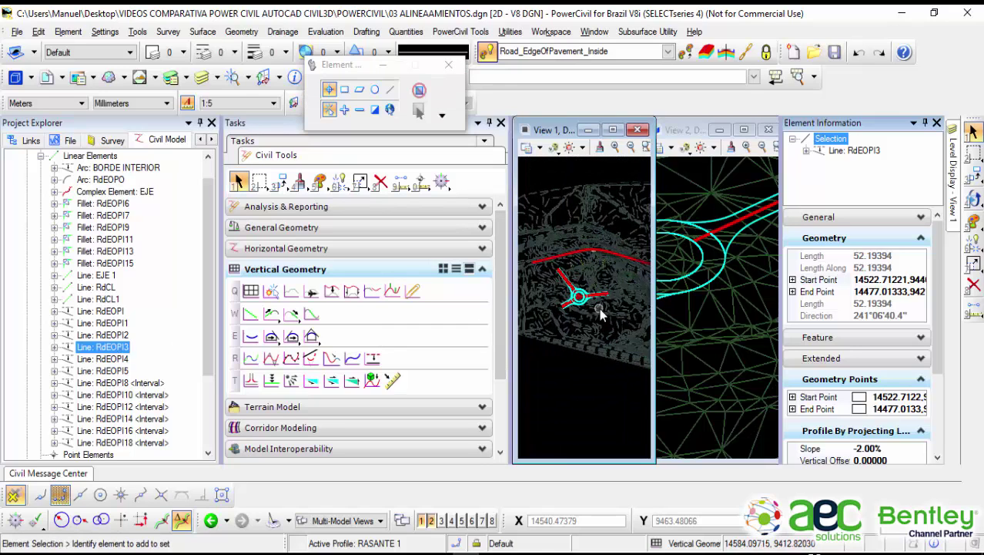
left_click(199, 123)
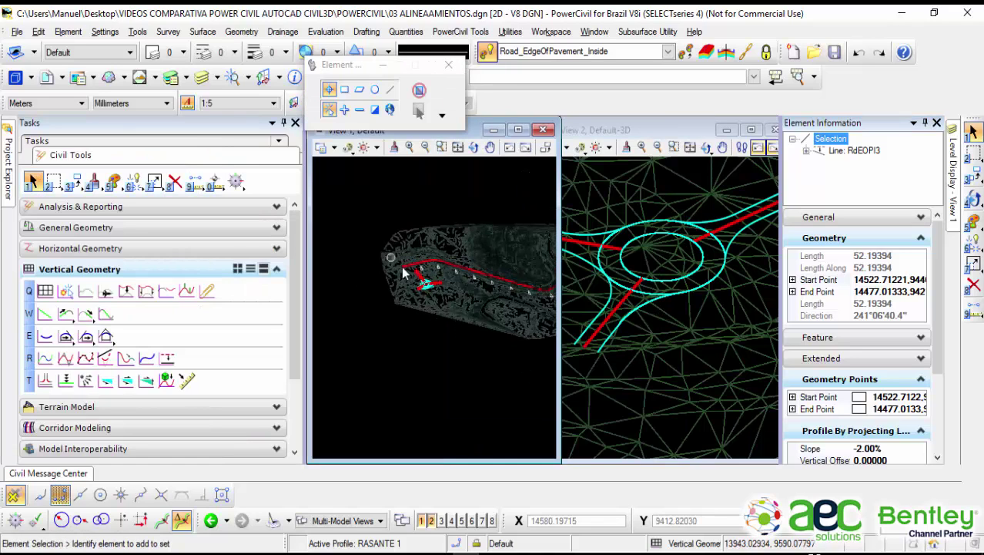
left_click(519, 129)
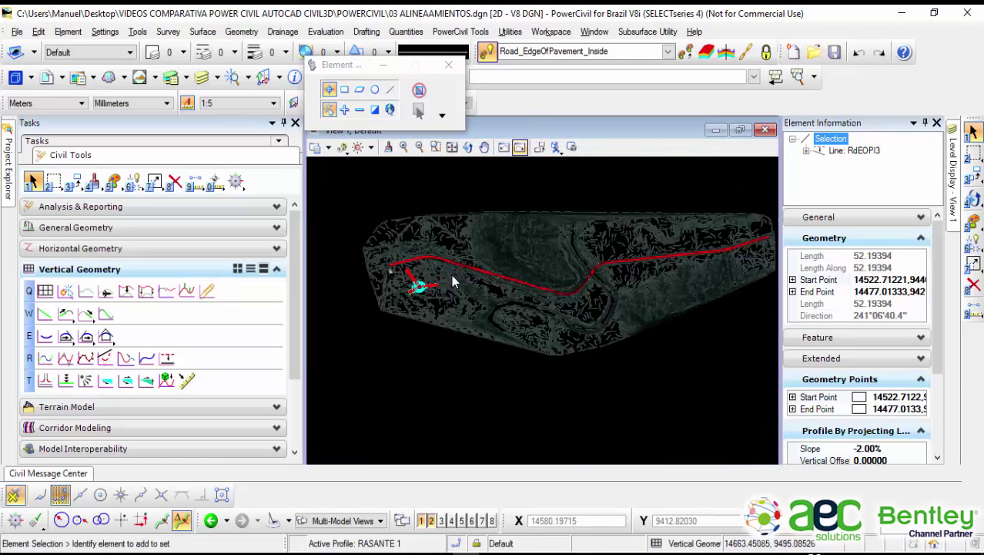
scroll(453, 278, "up", 5)
middle_click_drag(431, 277, 556, 292)
scroll(500, 334, "up", 2)
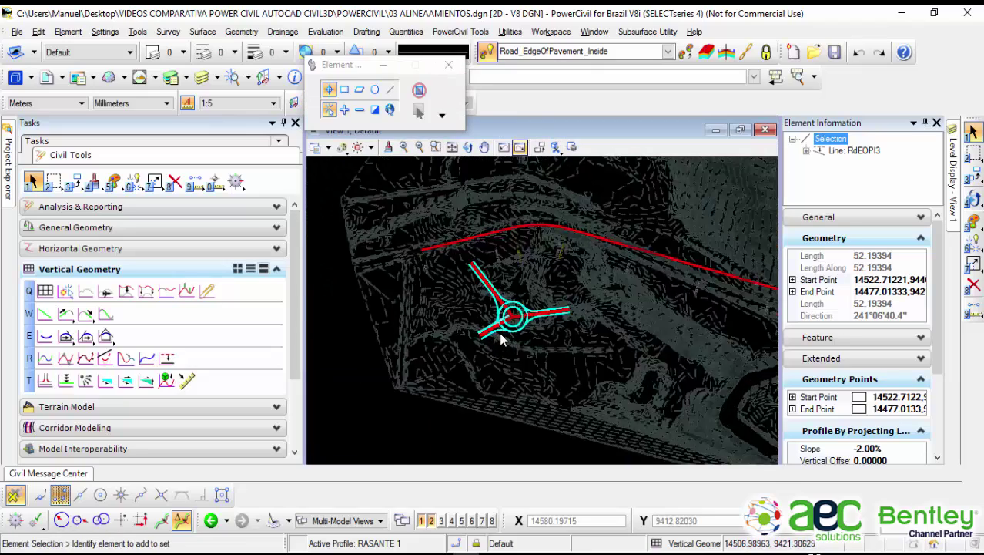
scroll(505, 339, "up", 3)
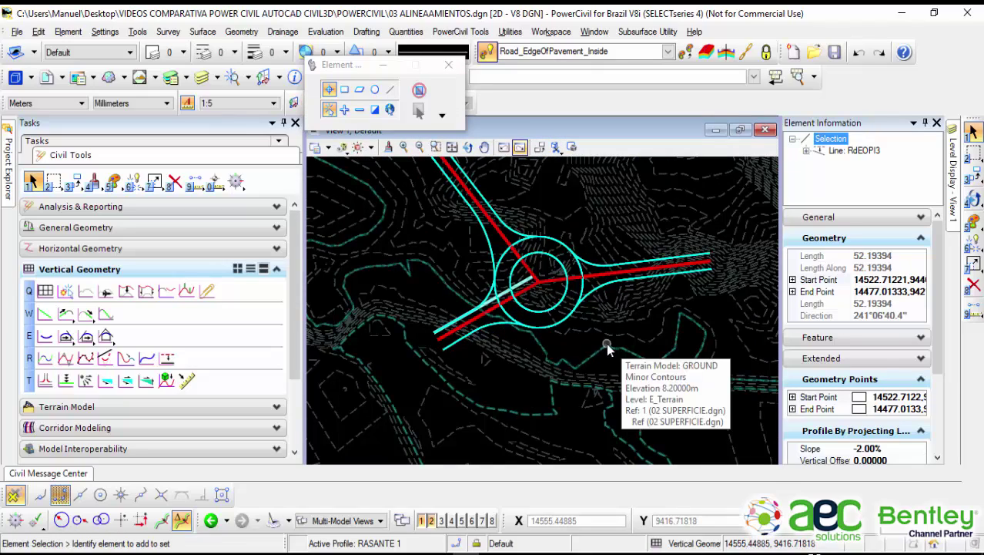
left_click(274, 269)
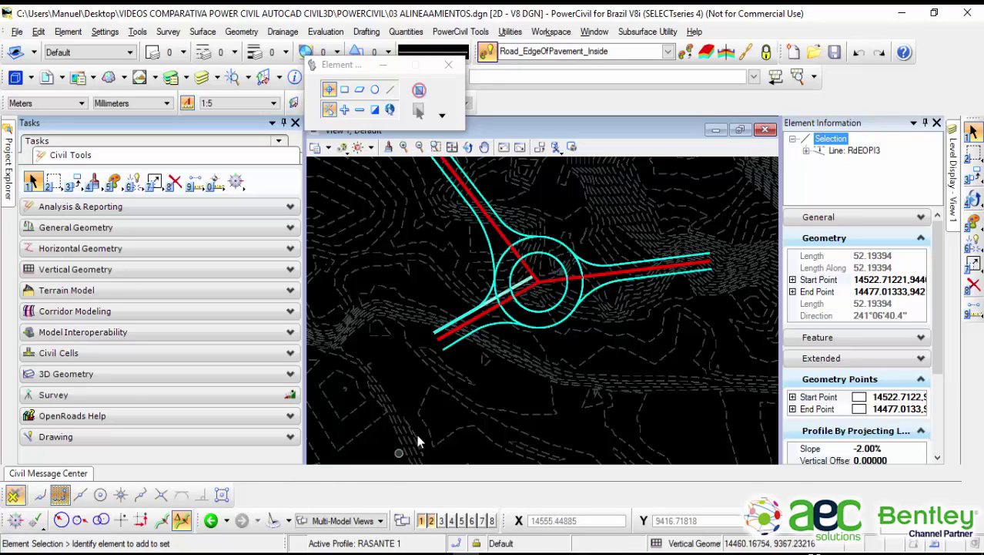
Step: Swing the southwest centreline EJE 1 toward the south by moving its outer end, making it about 59 m long at about 216°, and clear the selection
scroll(512, 275, "up", 3)
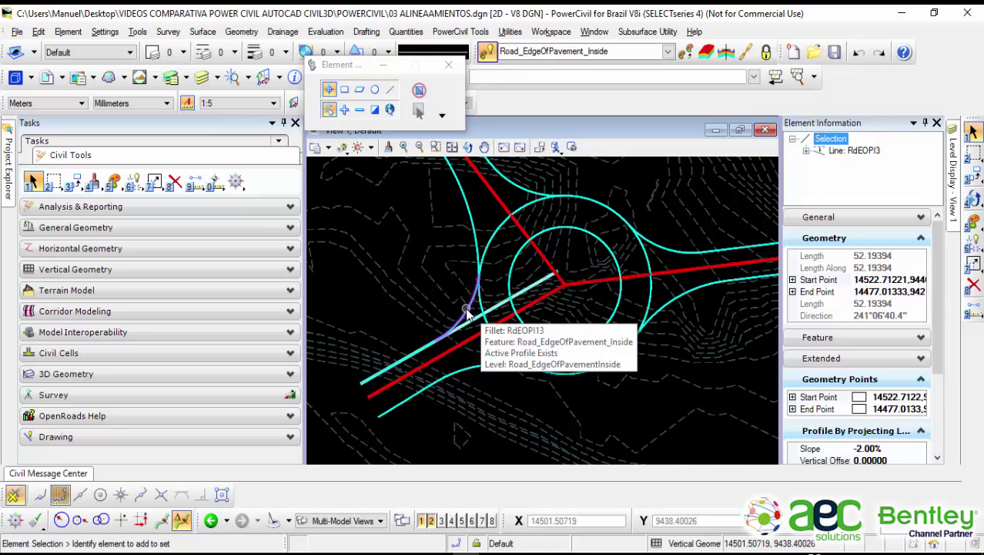
left_click(372, 395)
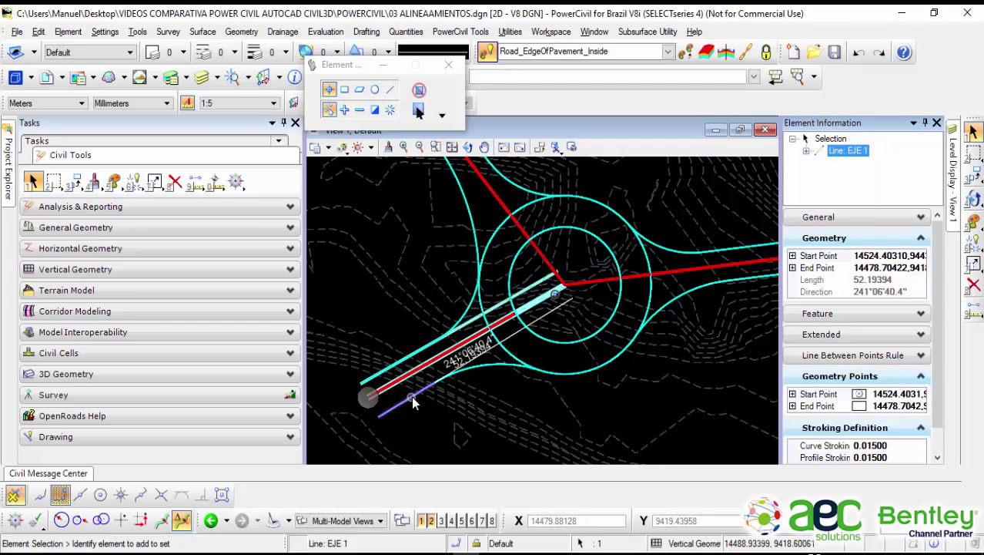
middle_click_drag(373, 394, 415, 311)
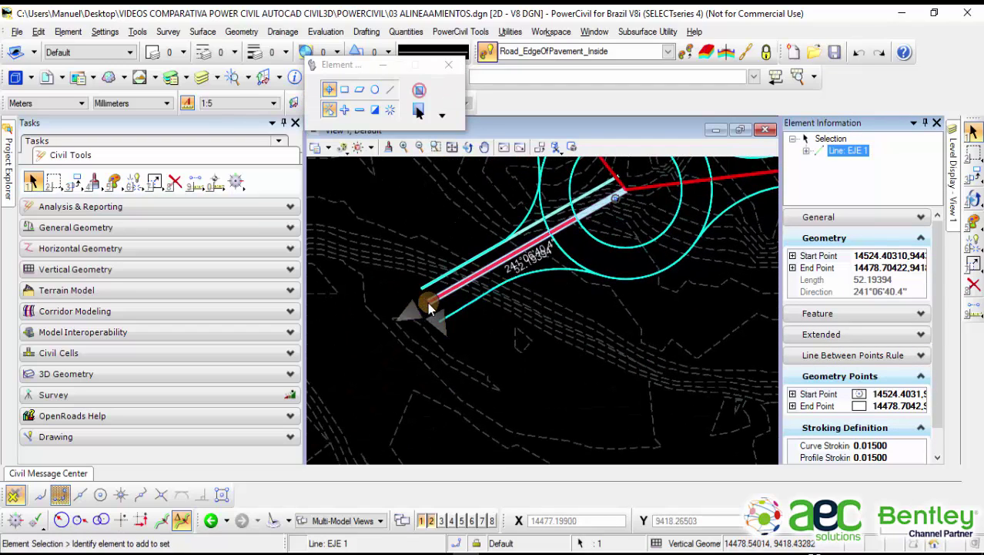
left_click(427, 302)
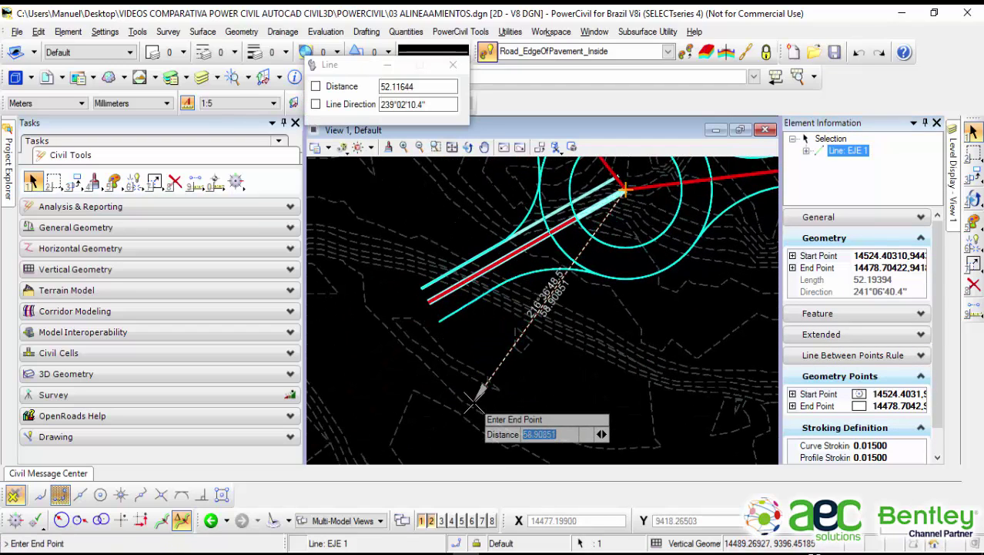
left_click(474, 402)
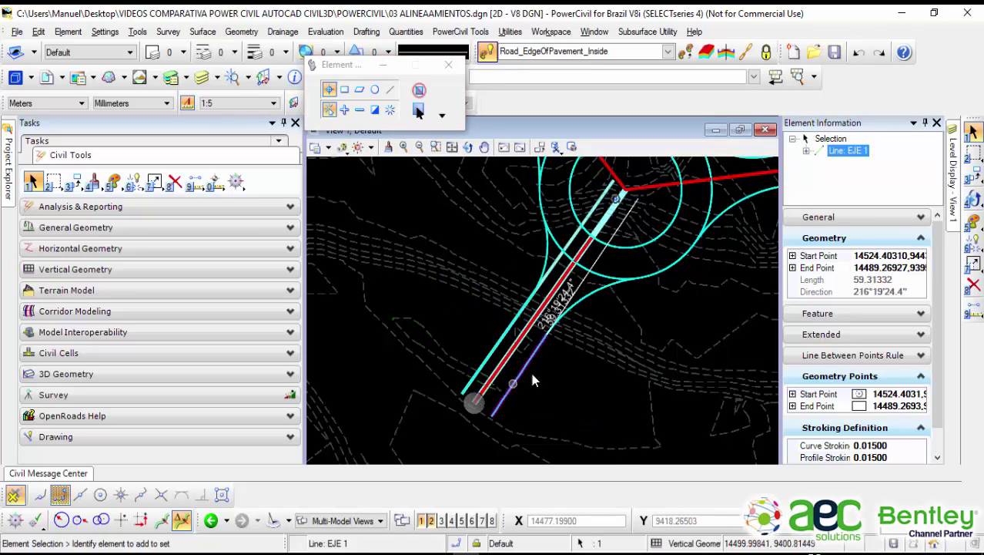
left_click(598, 379)
Step: Select the fillet RdEOPI13 on the west side of approach EJE 1 and examine its properties, including the Fillet Rule settings
scroll(563, 232, "up", 2)
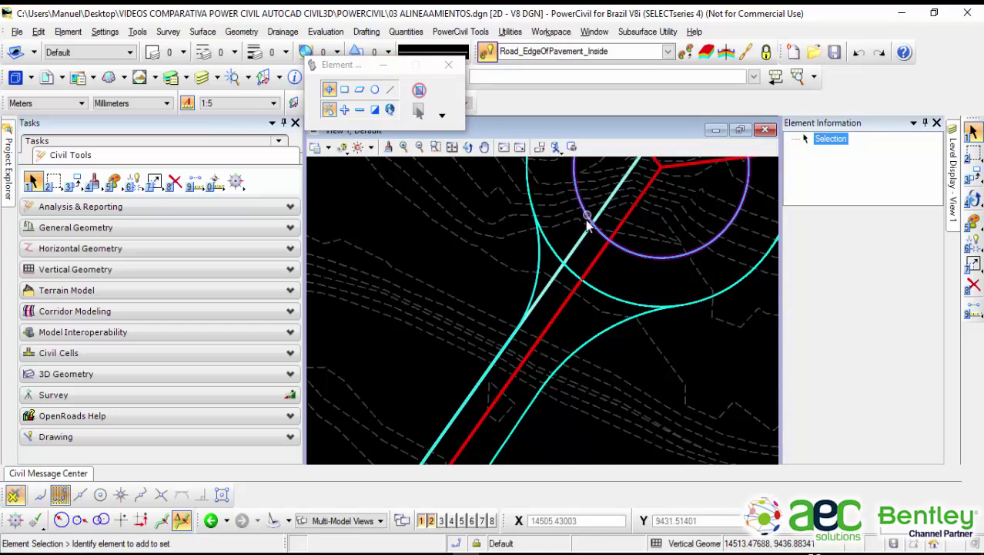
scroll(587, 216, "up", 1)
middle_click_drag(588, 216, 558, 277)
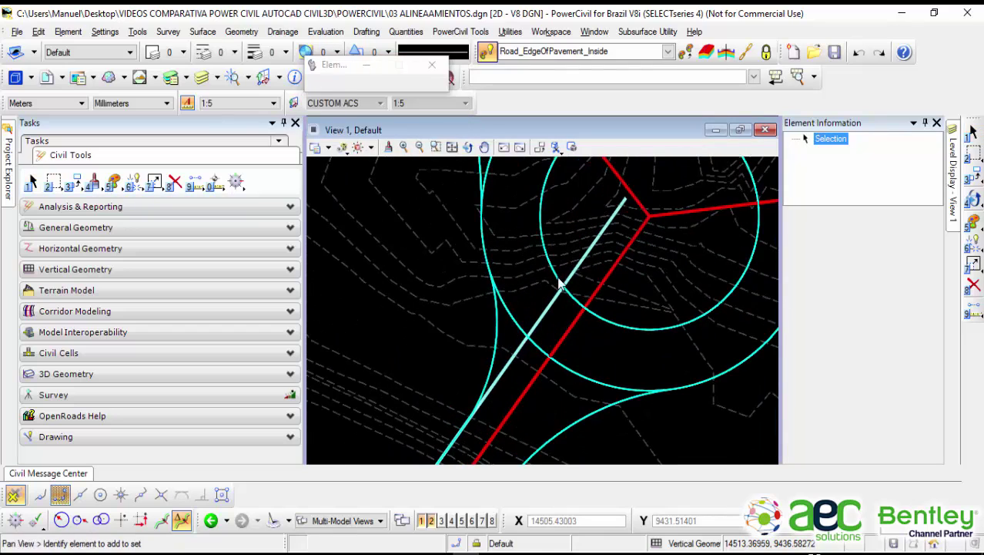
left_click(496, 336)
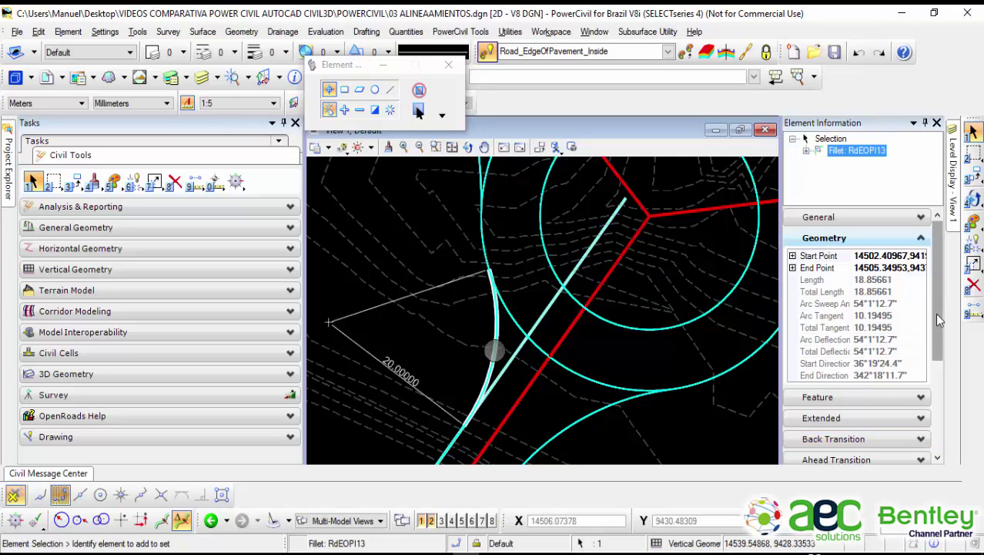
left_click_drag(935, 313, 950, 416)
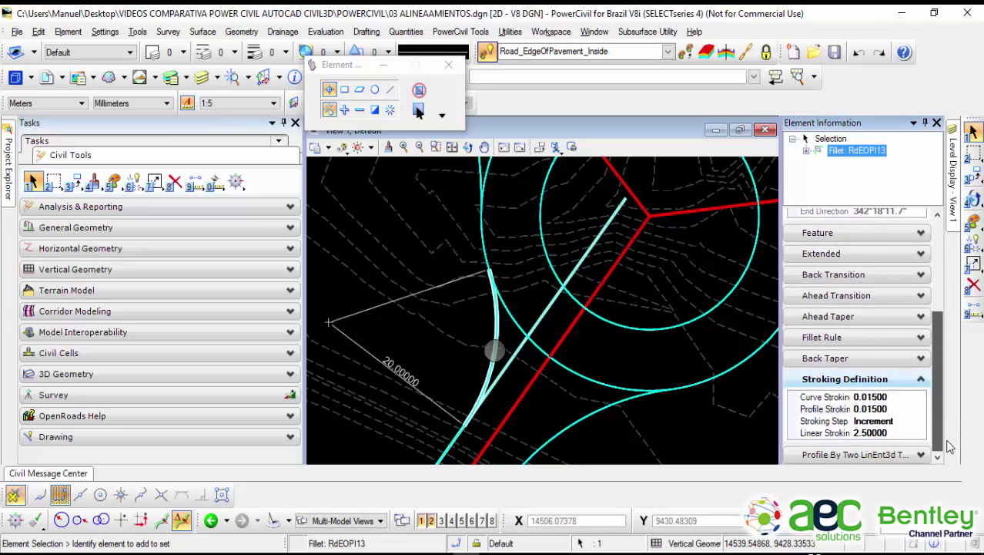
left_click(921, 454)
left_click(939, 456)
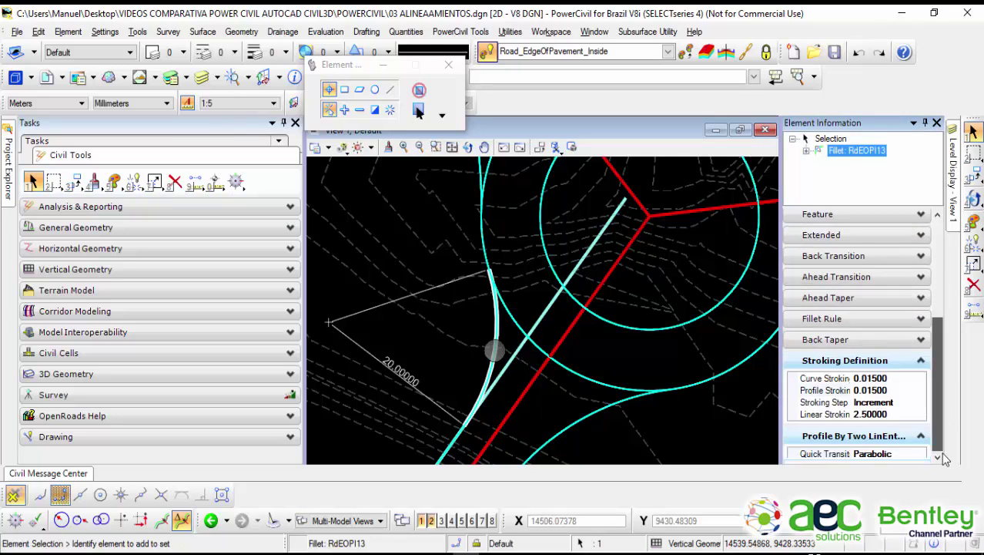
left_click_drag(942, 454, 934, 385)
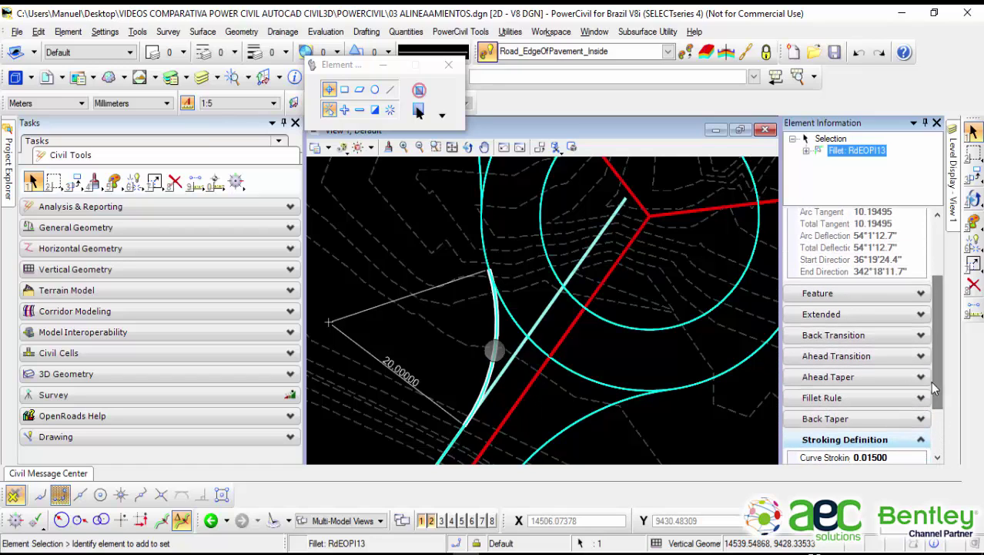
left_click(816, 317)
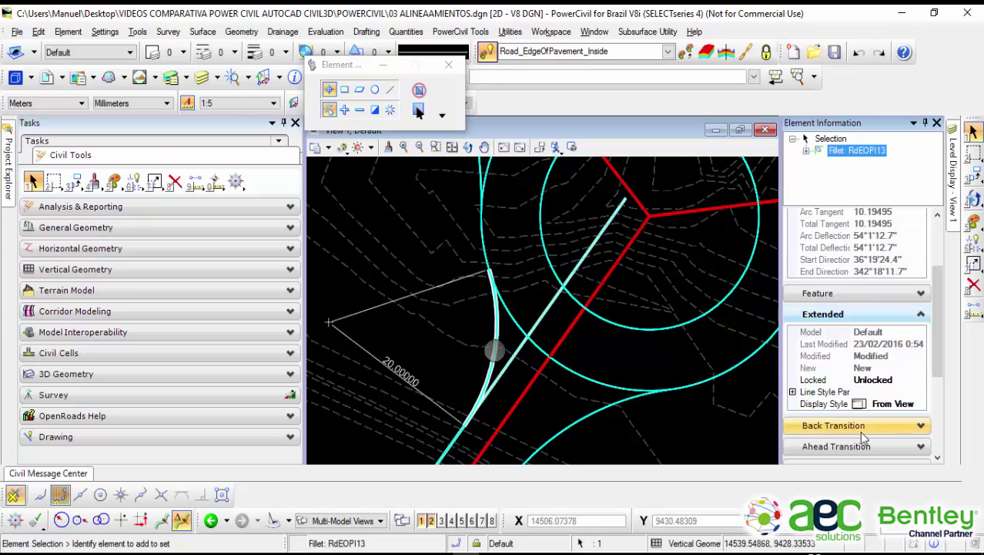
left_click(862, 428)
left_click_drag(937, 289, 935, 406)
left_click(835, 318)
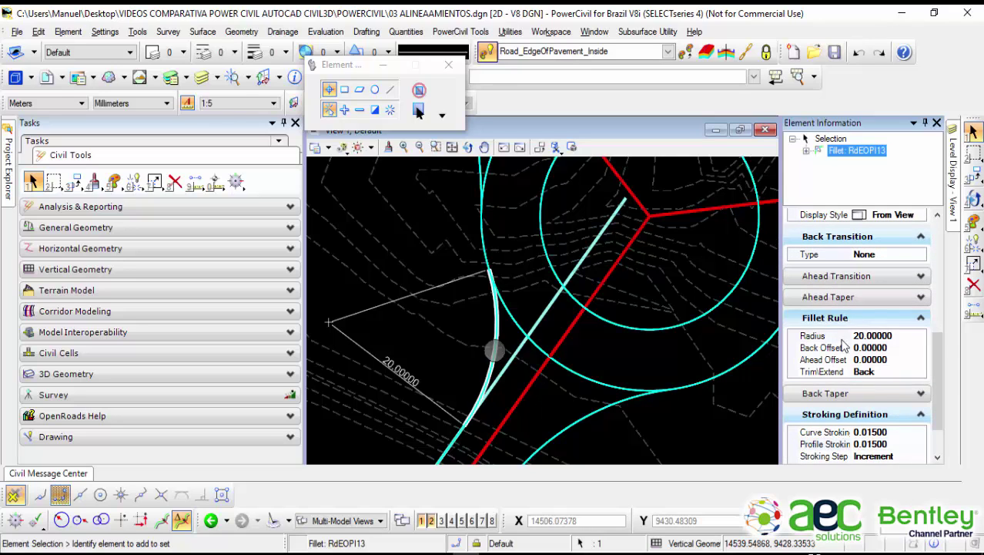
Step: Try Trim/Extend set to None on the fillet, restore it to Back and clear the selection
left_click(880, 376)
left_click(879, 375)
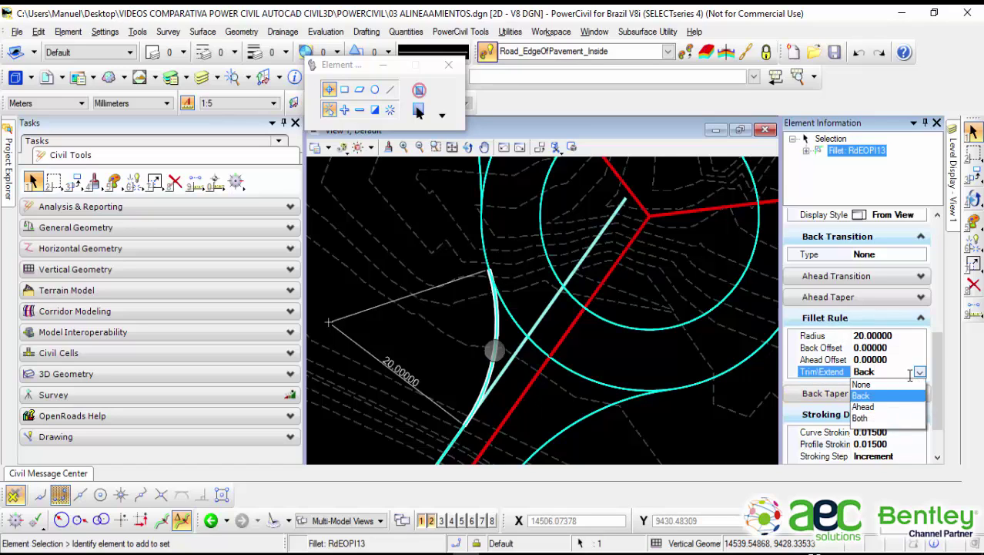
left_click(883, 385)
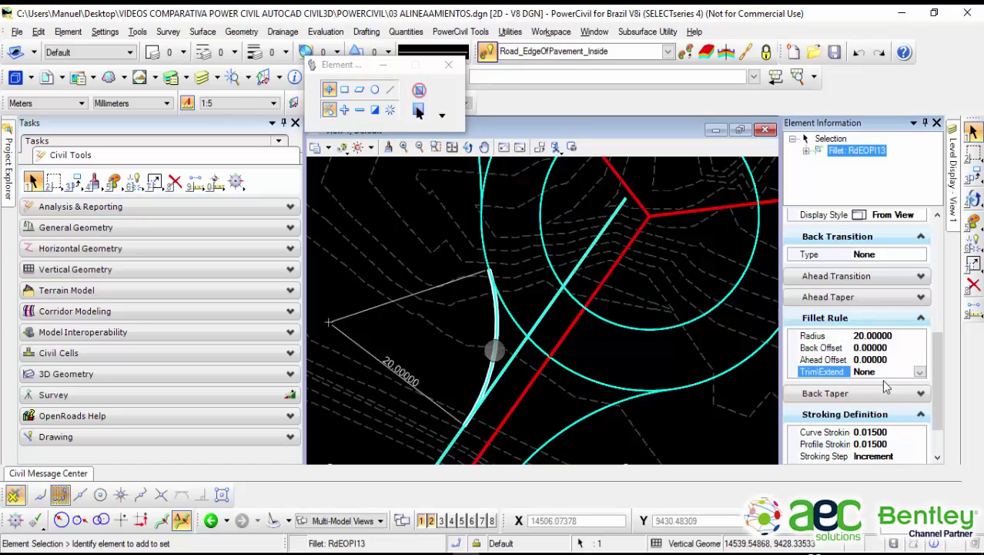
left_click(919, 373)
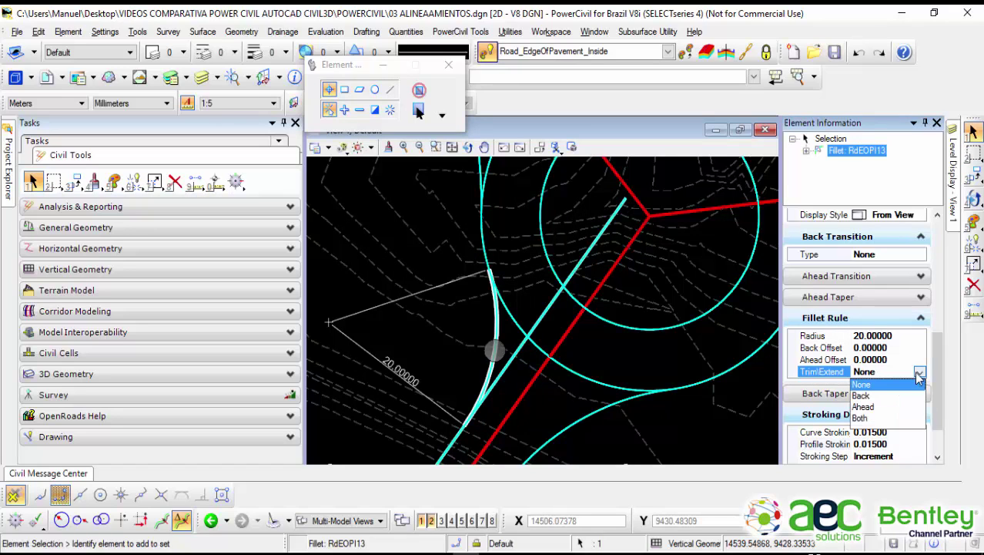
left_click(875, 396)
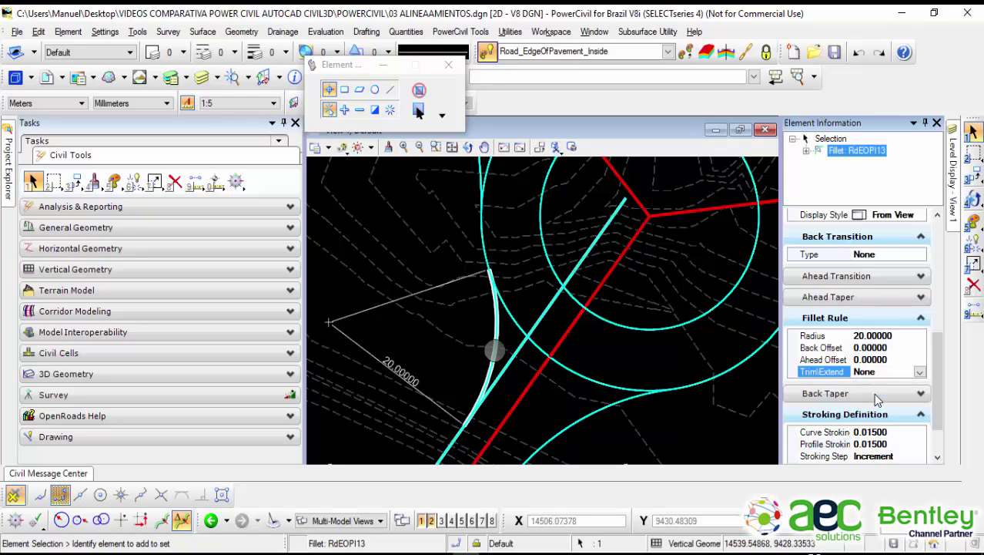
left_click(704, 430)
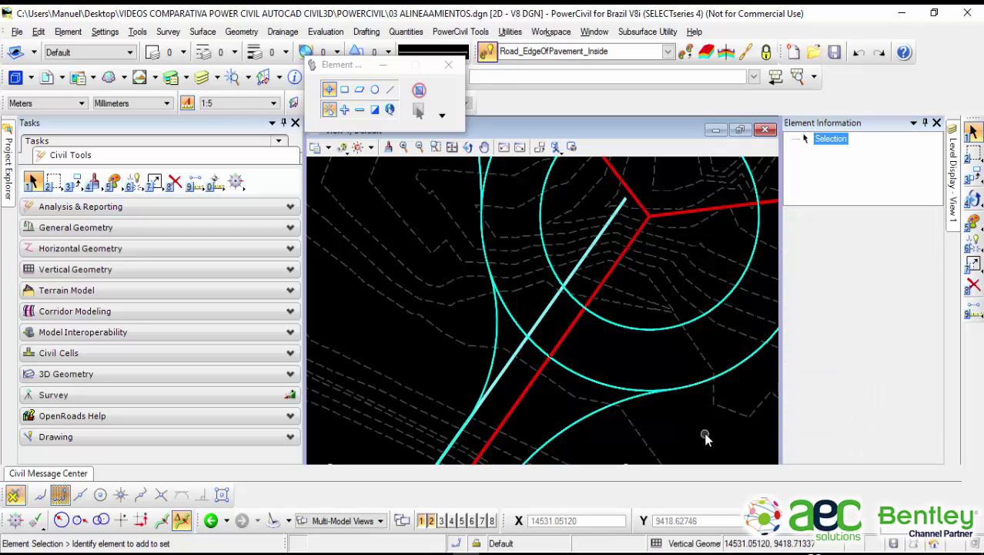
Step: Delete the leftover base line RdEOPI3 that crosses the roundabout and select the adjacent fillet RdEOPI13
left_click(536, 332)
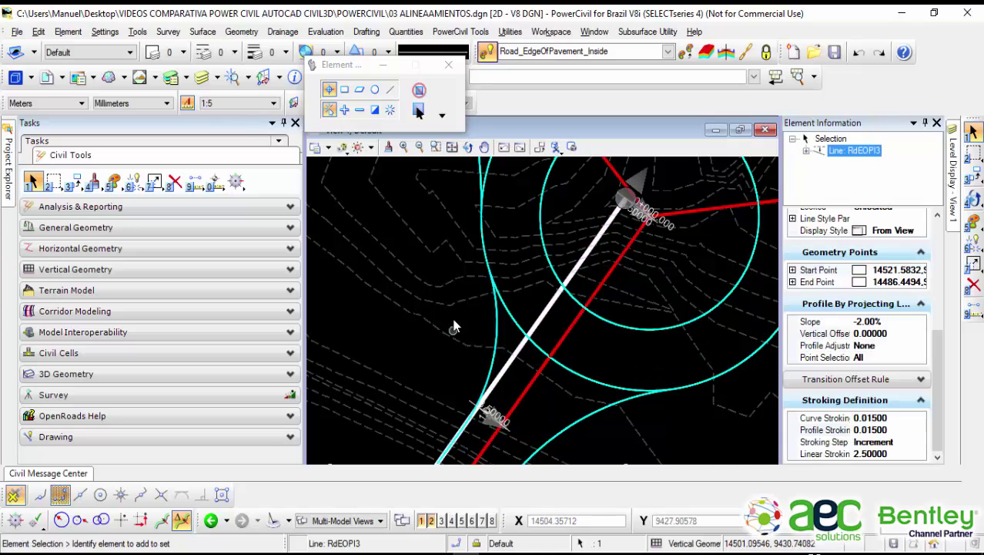
key("Delete")
left_click(498, 327)
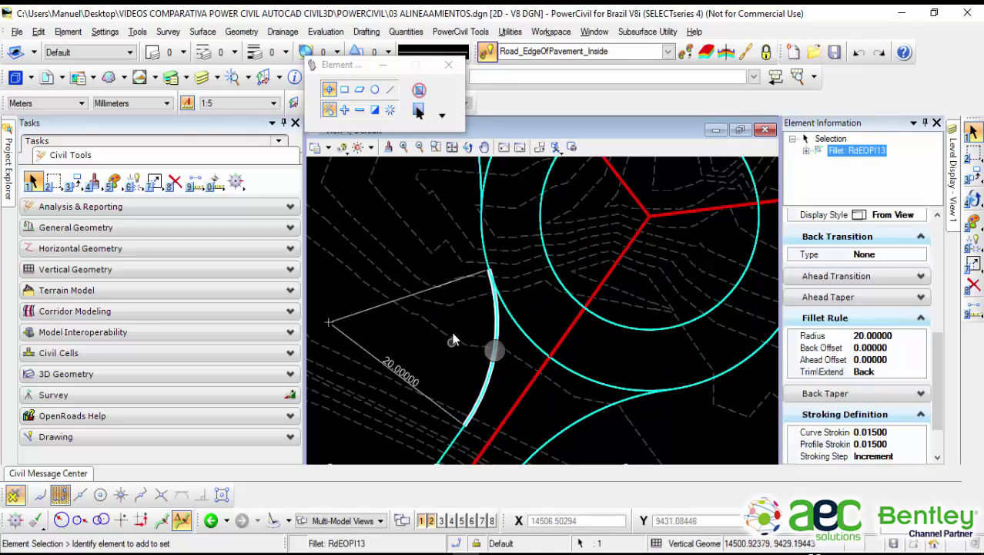
Step: Clear the selection of the fillet on the west side of approach EJE 1
left_click(451, 359)
scroll(451, 359, "down", 2)
scroll(451, 366, "down", 2)
scroll(637, 384, "down", 2)
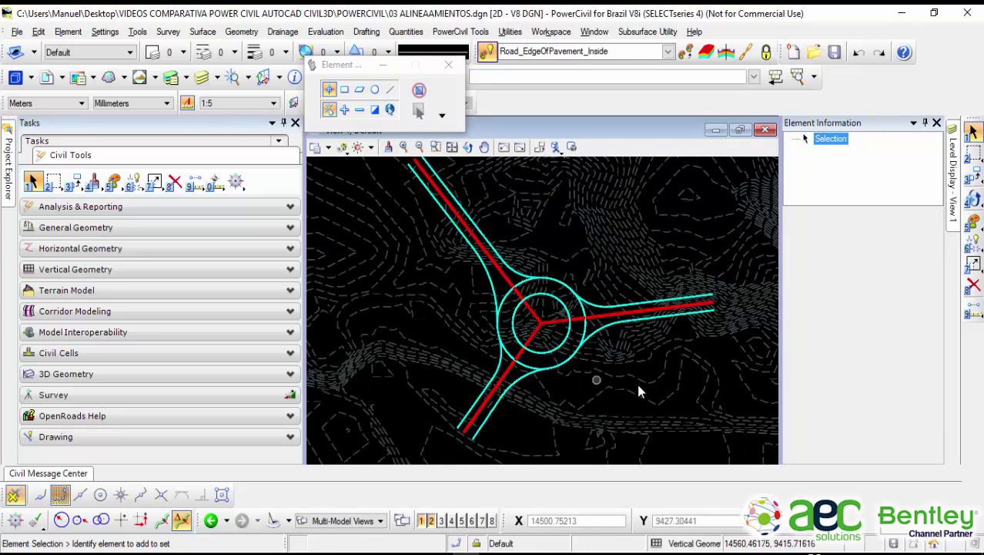
middle_click_drag(637, 384, 639, 325)
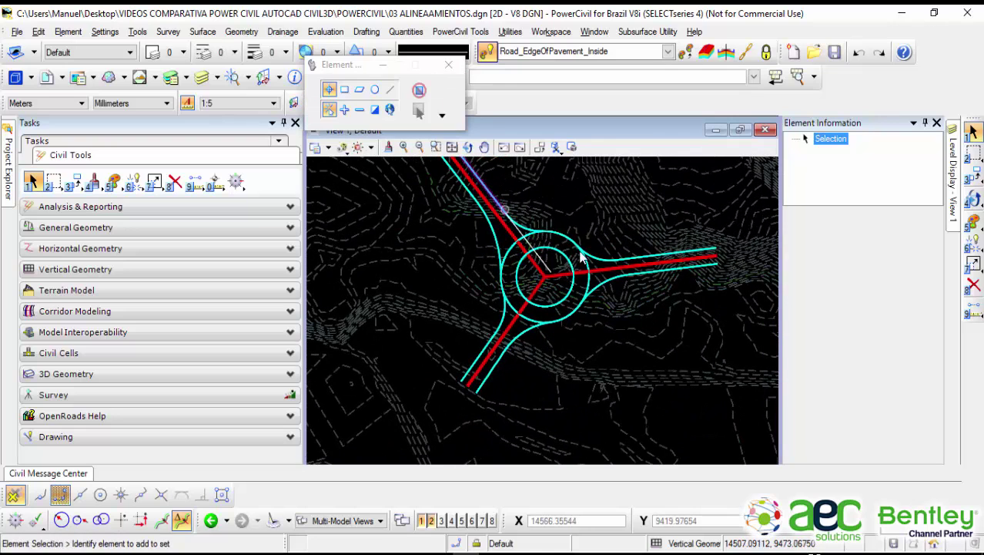
Step: Open the Civil AccuDraw settings and review the Operation, Display and Coordinates options and the list of Favorites
left_click(36, 521)
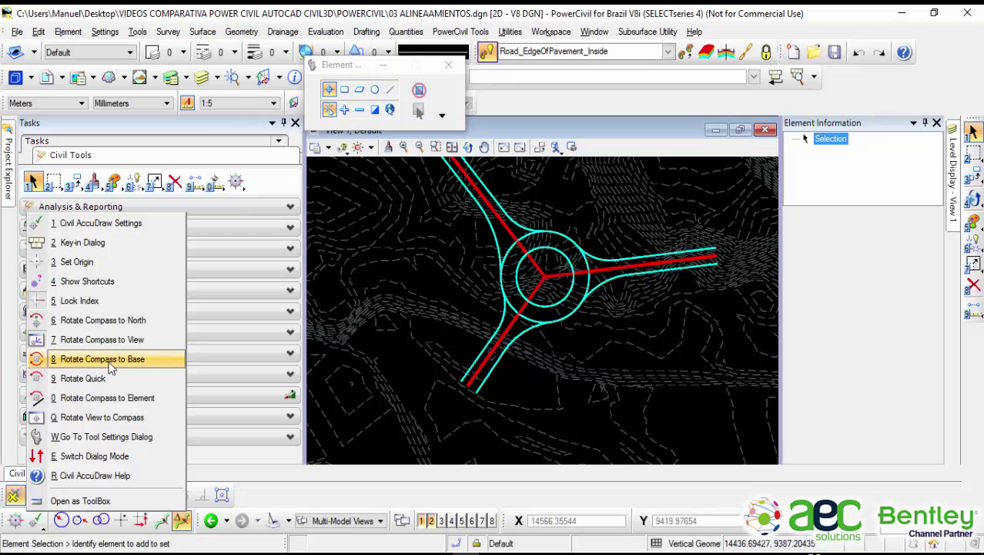
left_click(93, 231)
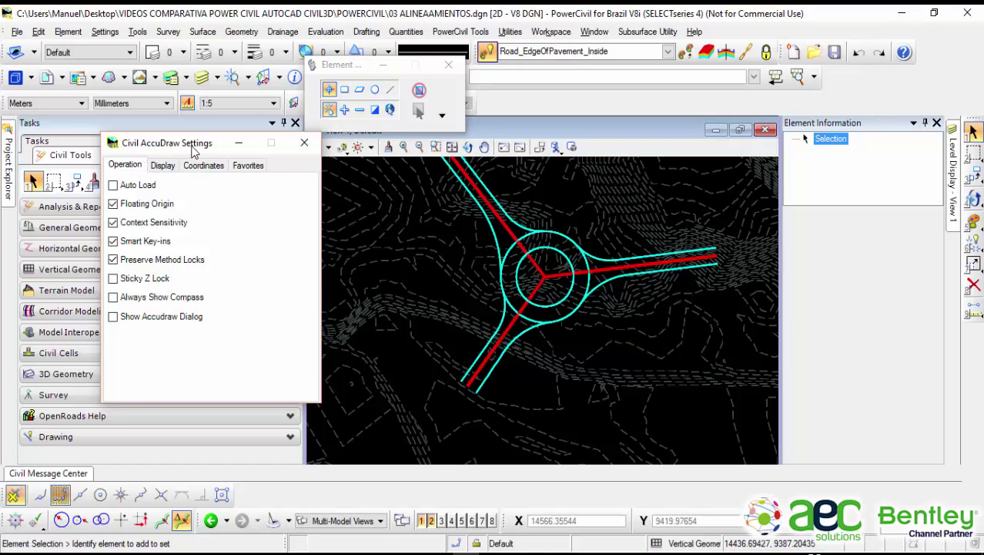
left_click_drag(195, 150, 294, 145)
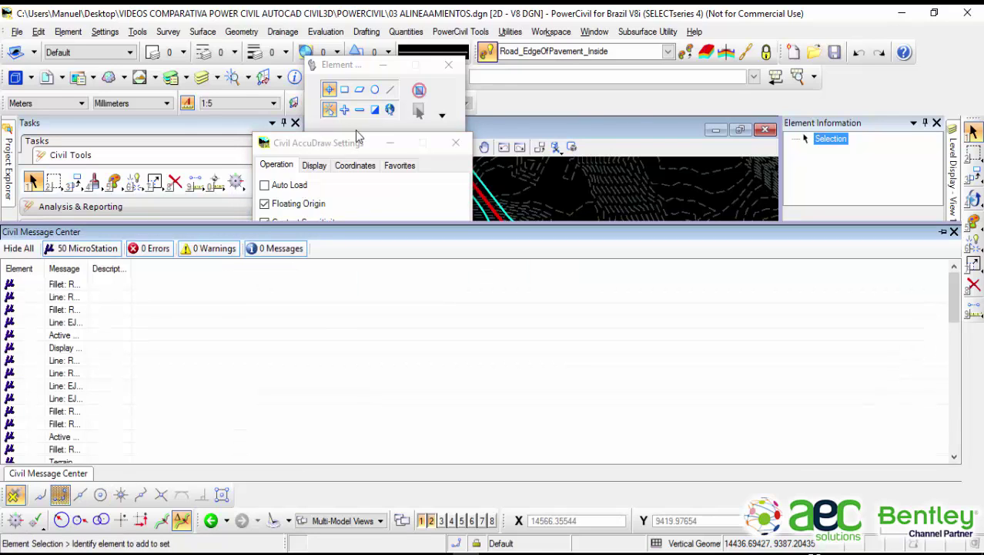
left_click_drag(363, 144, 369, 131)
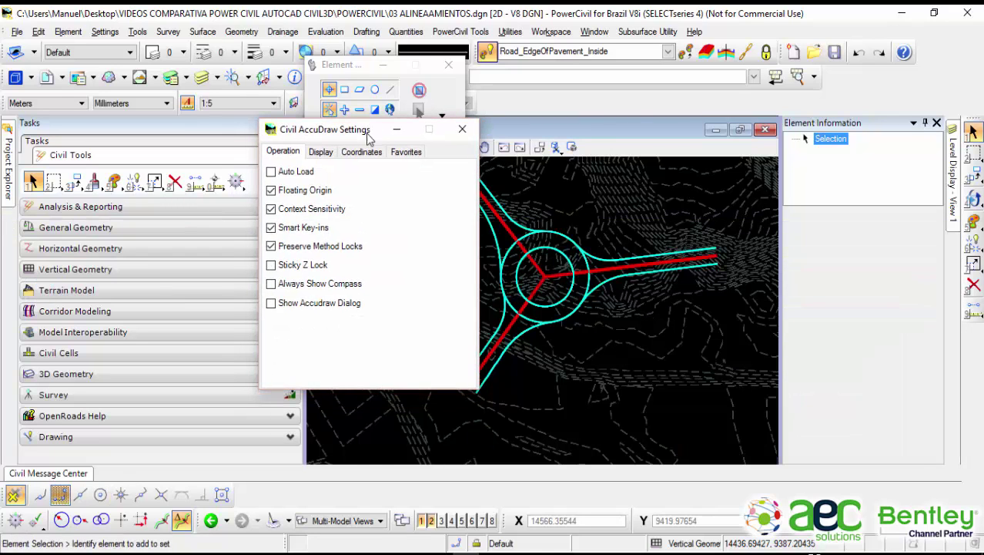
left_click(327, 154)
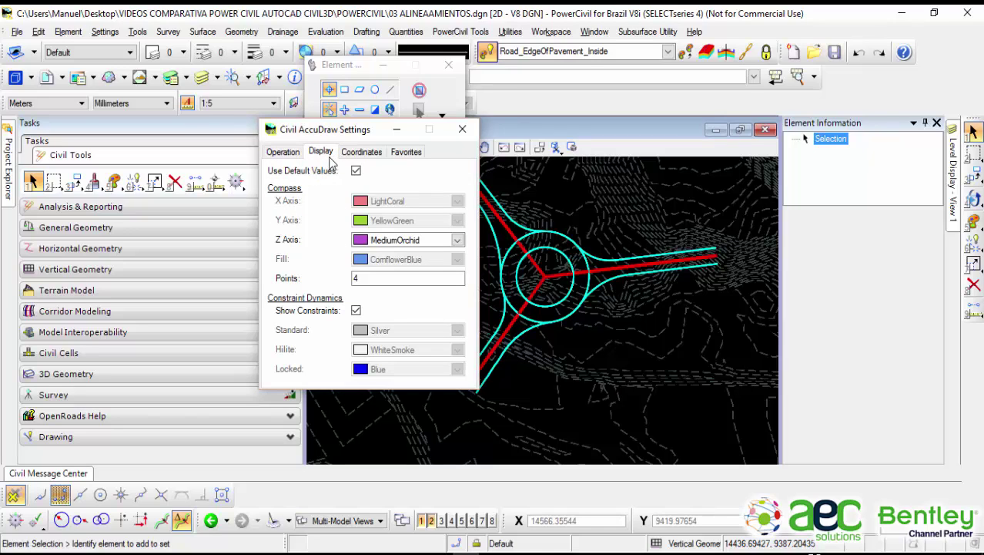
left_click(362, 156)
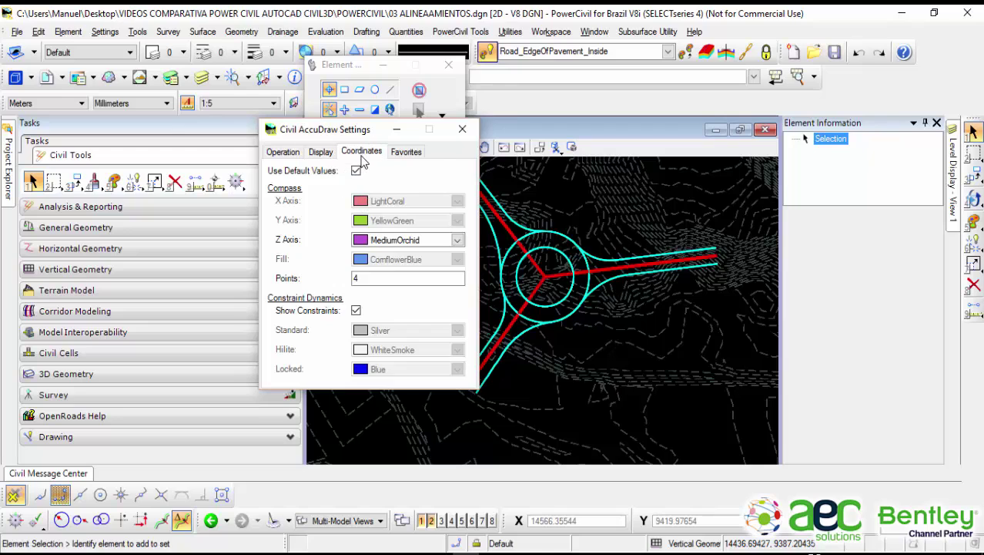
left_click(408, 157)
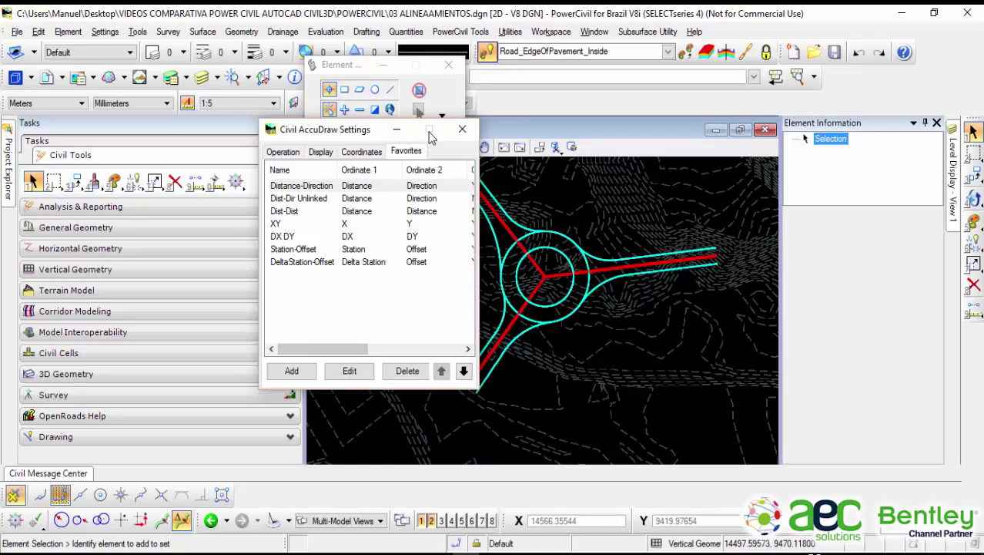
Step: Widen the Civil AccuDraw Settings dialog and the Common Origin column of the favorites, and select the Distance-Direction favorite
left_click_drag(478, 274, 689, 272)
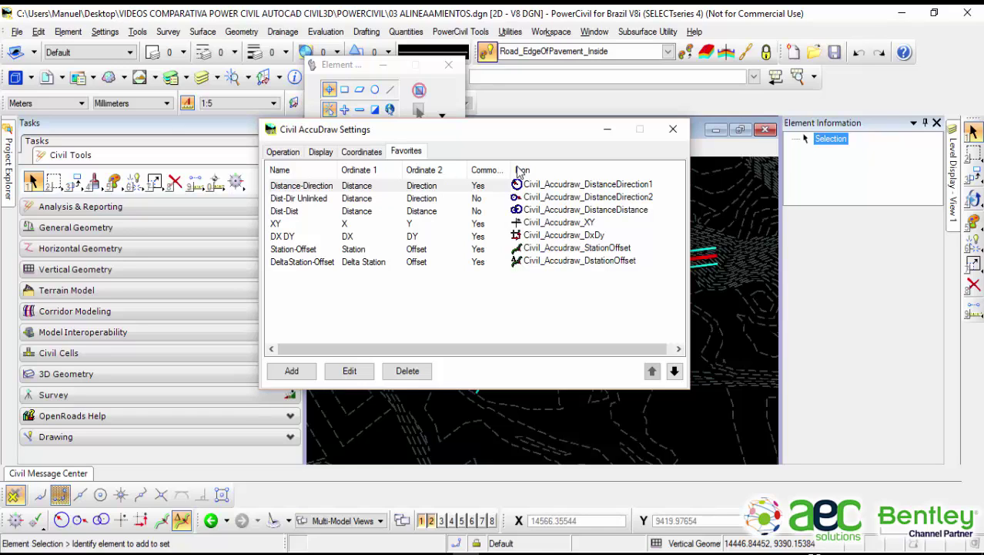
left_click_drag(510, 168, 555, 159)
left_click(462, 186)
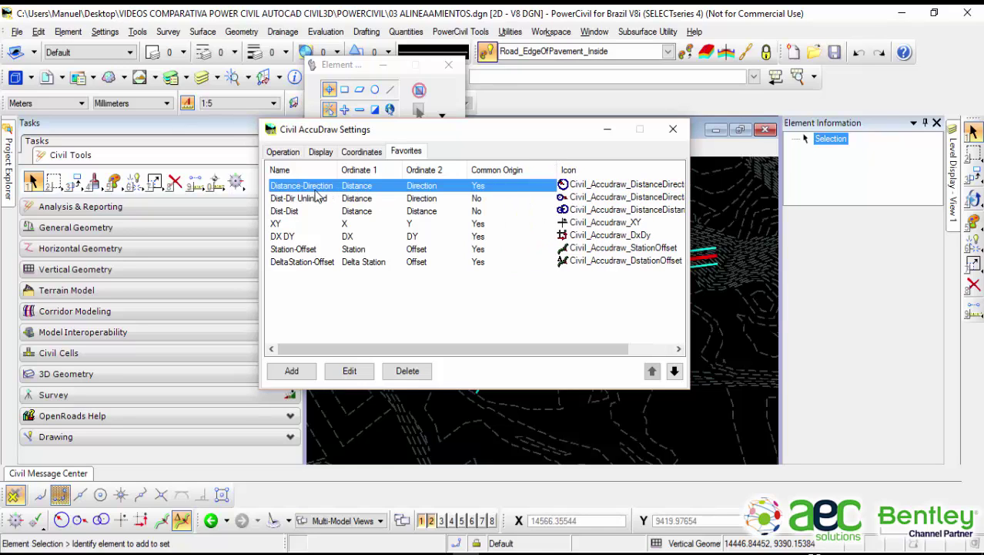
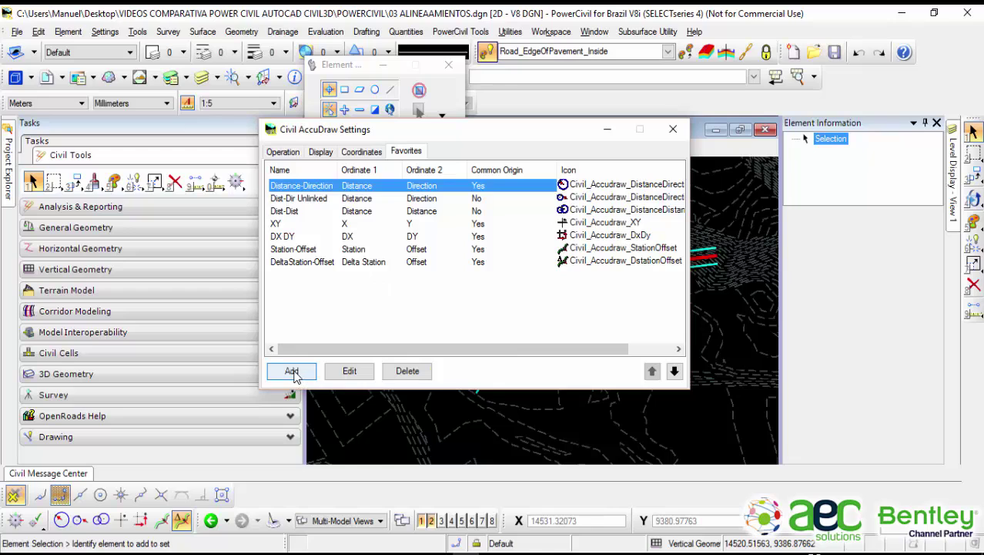
Step: Examine the Ordinate 1 options available for the DeltaStation-Offset favorite, leaving Delta Station selected
left_click(377, 263)
left_click(393, 262)
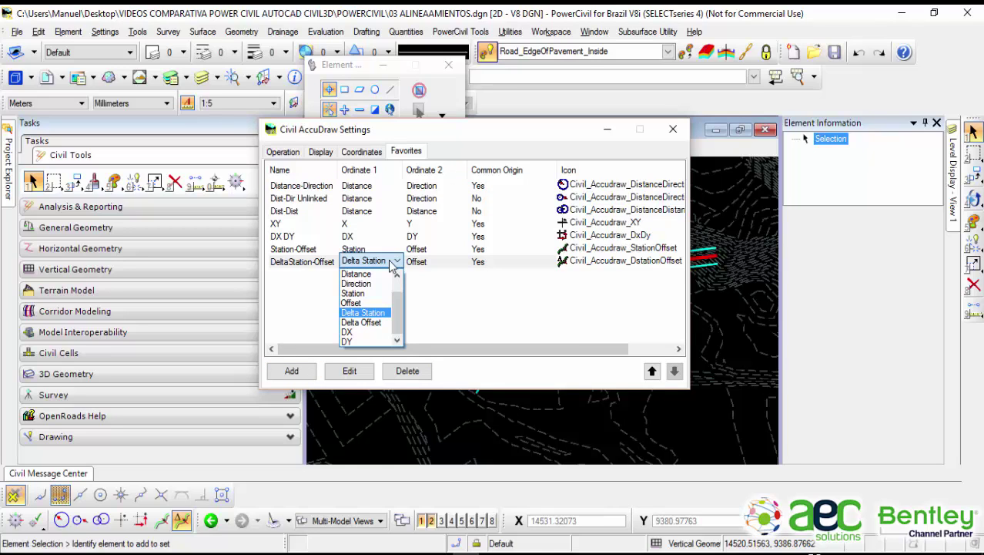
left_click(441, 281)
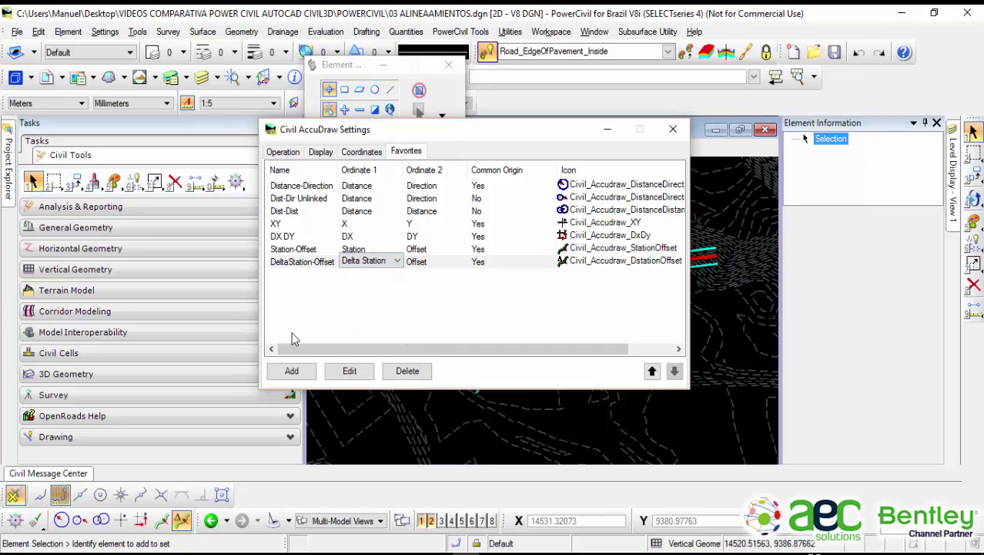
left_click(393, 263)
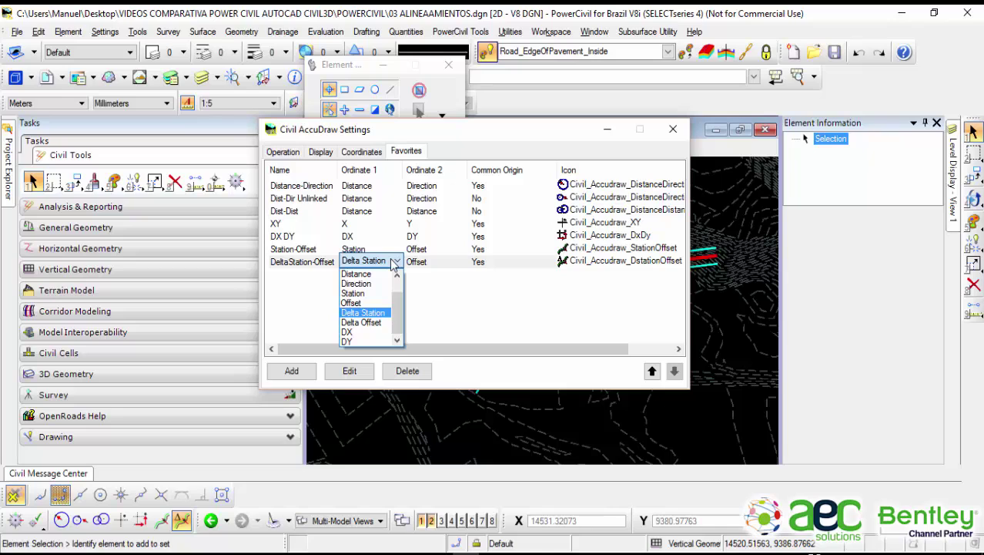
left_click(394, 263)
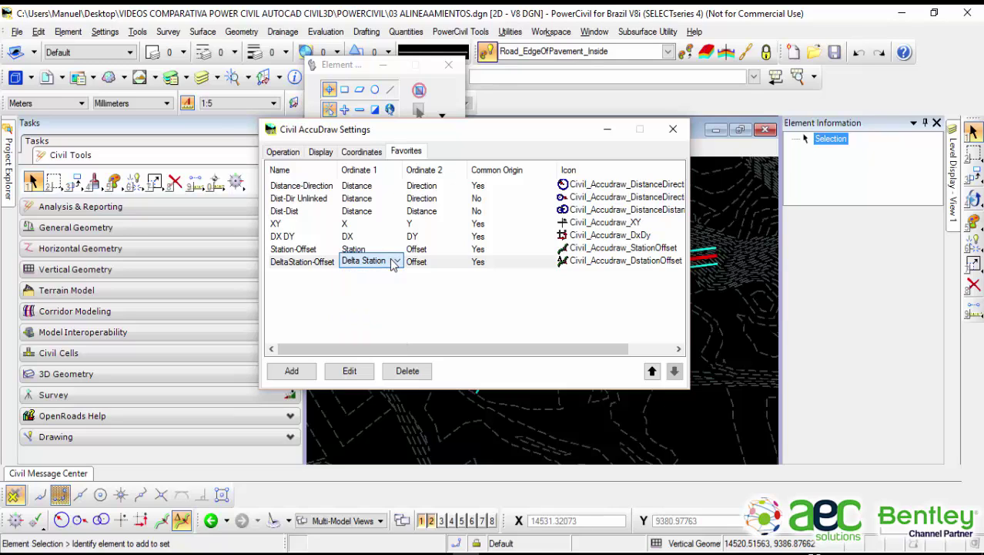
Step: Add a new Civil AccuDraw favorite and name it desplazamiento-desplazamiento
left_click(307, 373)
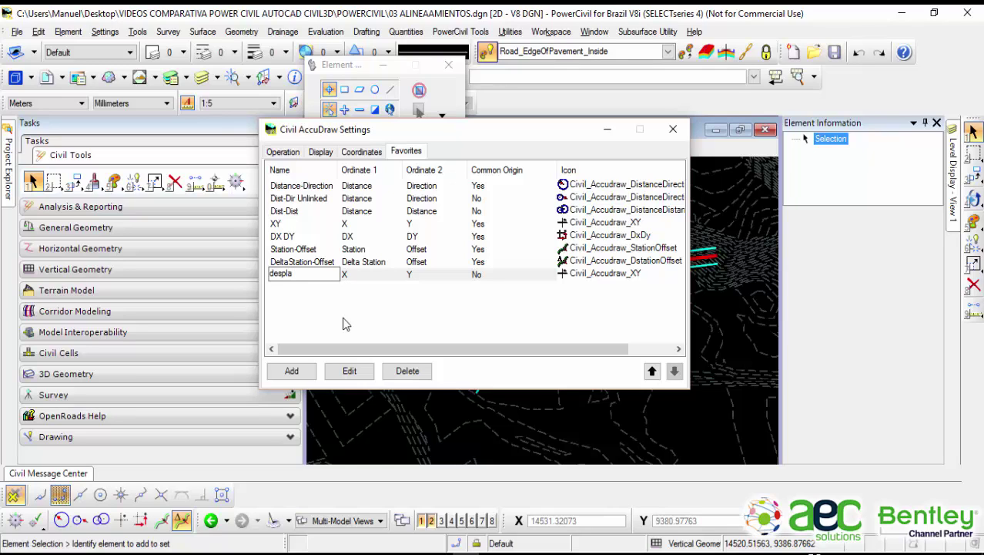
type("za")
key("BackSpace")
key("BackSpace")
key("BackSpace")
key("BackSpace")
key("BackSpace")
key("BackSpace")
key("BackSpace")
key("BackSpace")
key("BackSpace")
key("BackSpace")
key("BackSpace")
key("BackSpace")
key("BackSpace")
Step: Set both Ordinate 1 and Ordinate 2 of the new desplazamiento-desplazamiento favorite to Offset
left_click(369, 275)
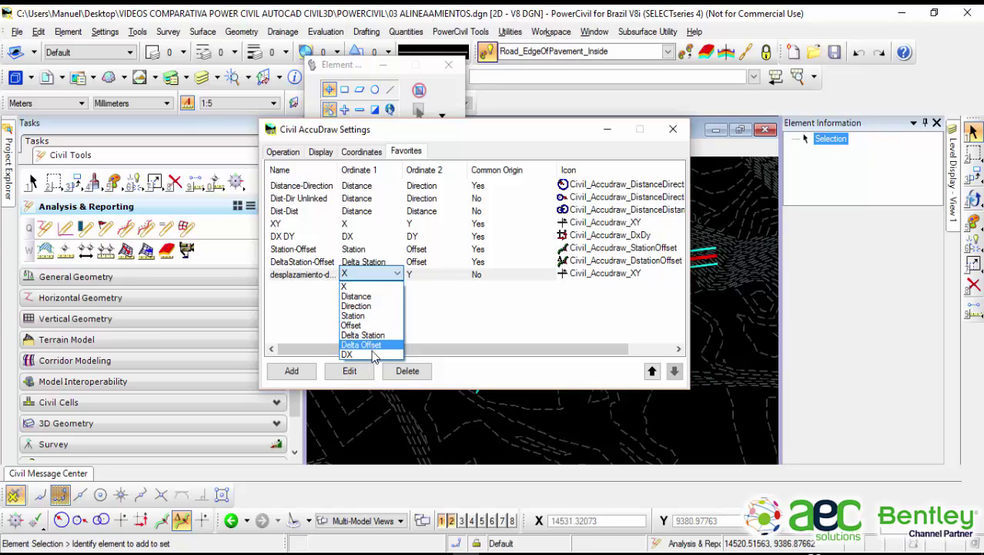
left_click(374, 325)
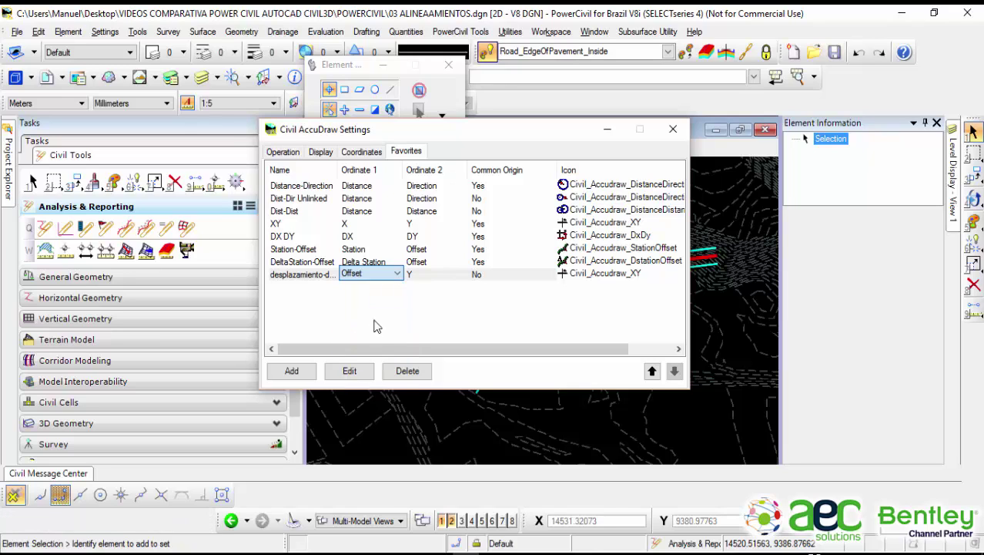
left_click(432, 276)
left_click(433, 276)
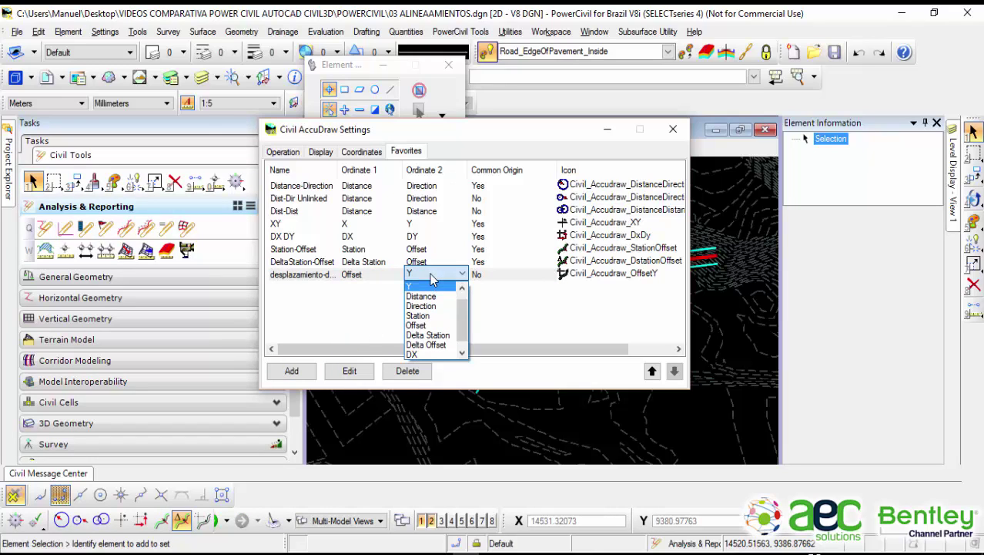
left_click(431, 325)
Step: Leave the new favorite's Common Origin at No and close the Civil AccuDraw settings
left_click(481, 279)
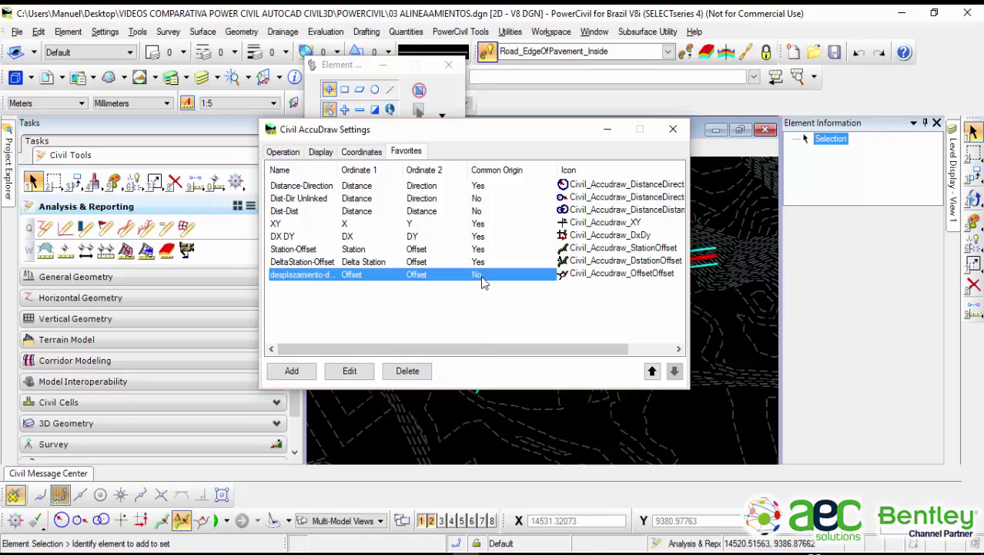
left_click(482, 277)
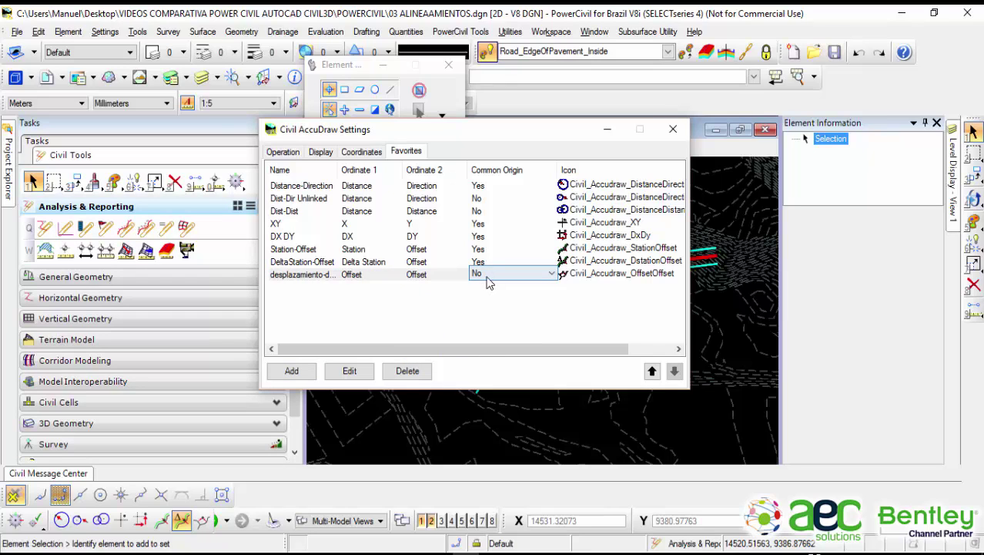
left_click(482, 302)
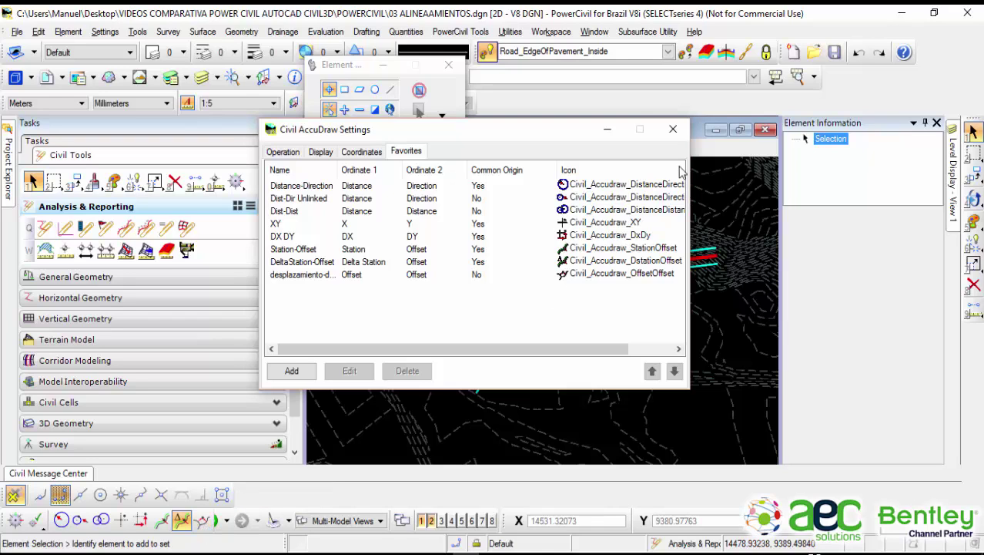
left_click(673, 129)
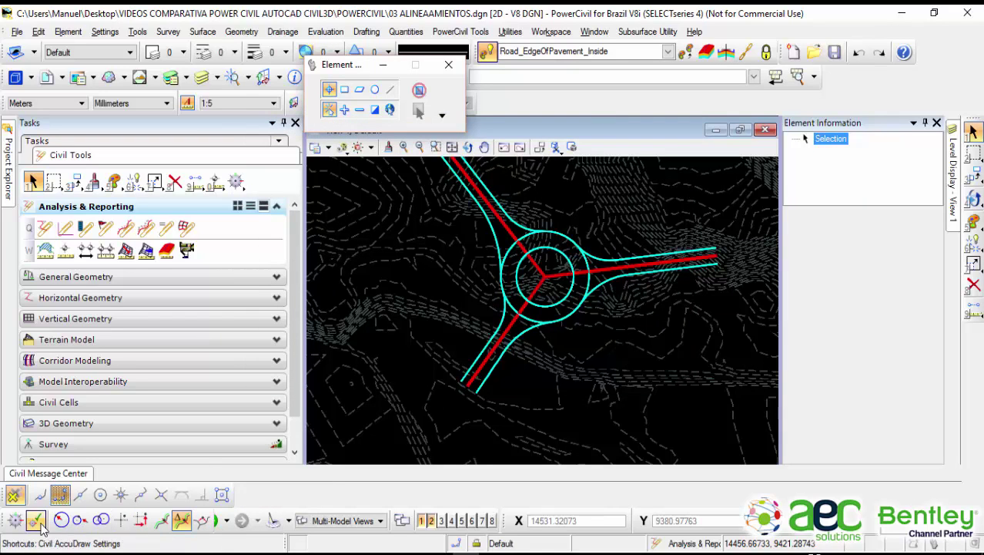
Step: Re-dock the Civil AccuDraw toolbar so the new favorite is fully accessible, and move the Element Selection window off the drawing view
left_click(185, 521)
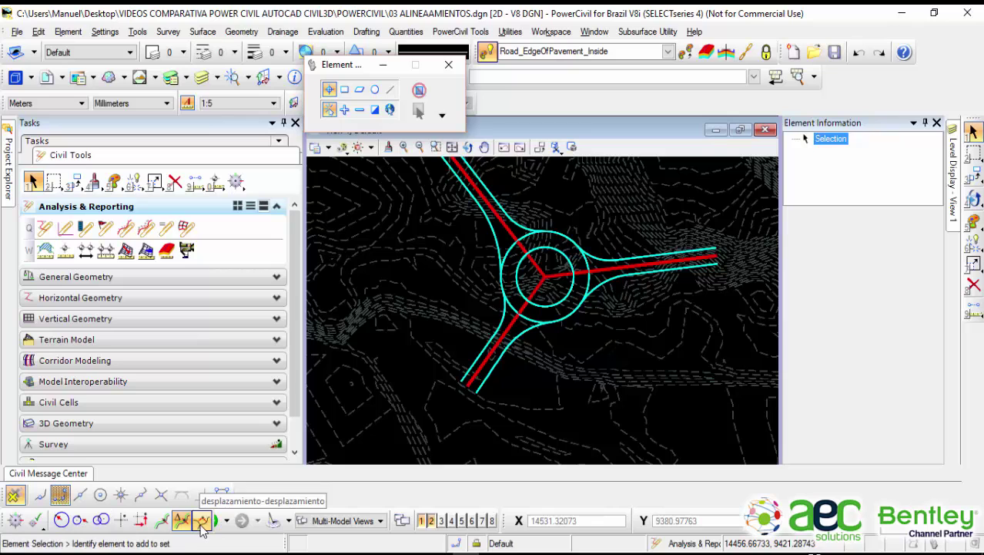
left_click_drag(3, 516, 624, 497)
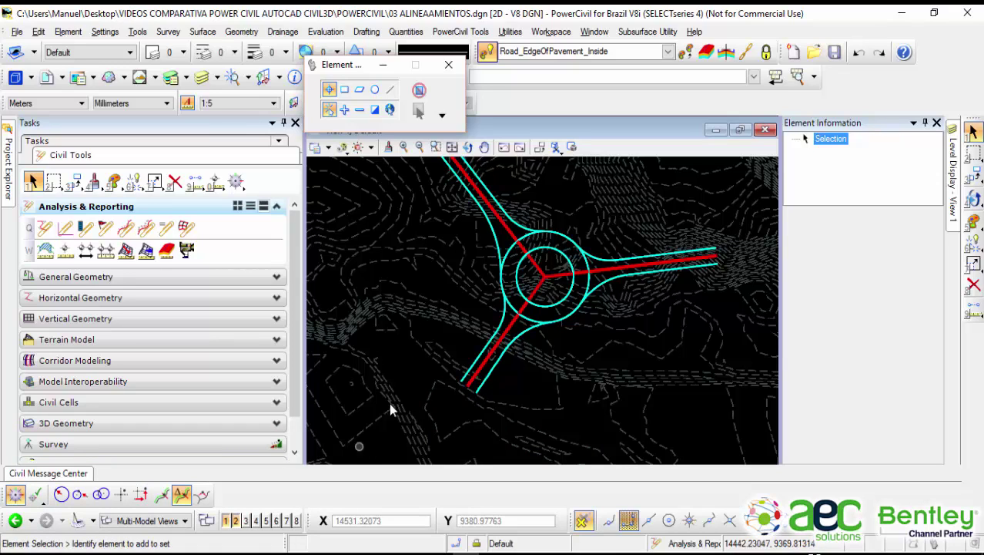
left_click_drag(356, 68, 219, 74)
Step: Set the active feature definition to Road_Centerline from the Roadway group
left_click(669, 54)
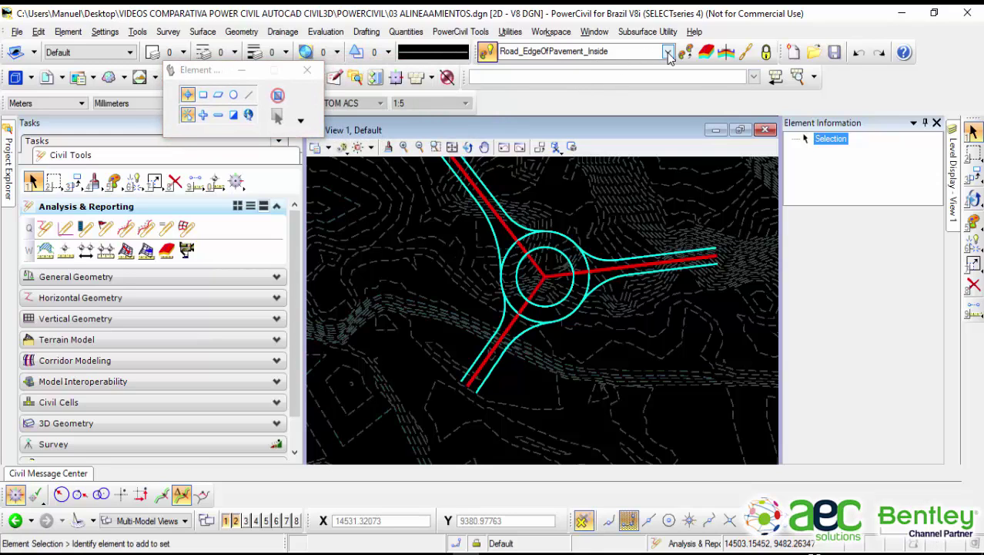
left_click(669, 54)
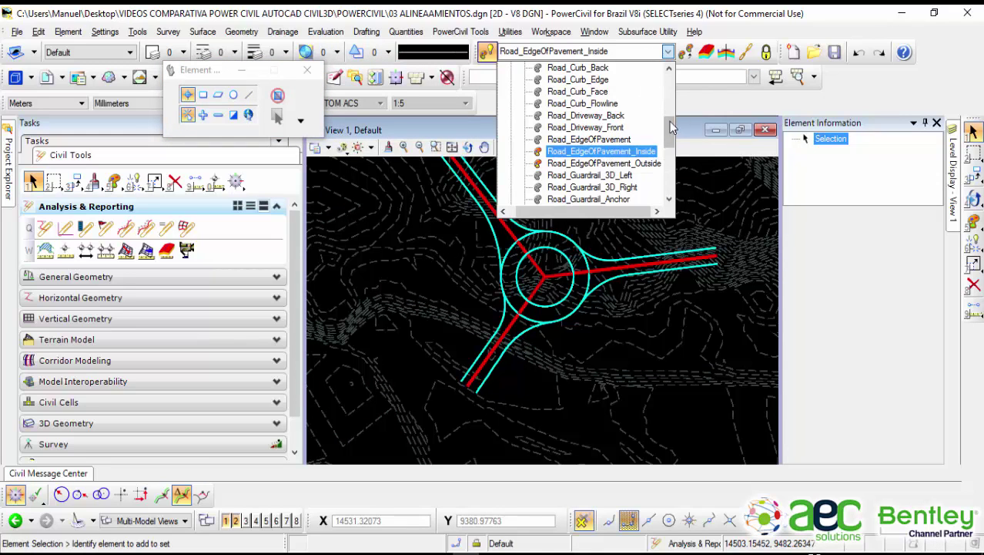
left_click_drag(671, 126, 673, 110)
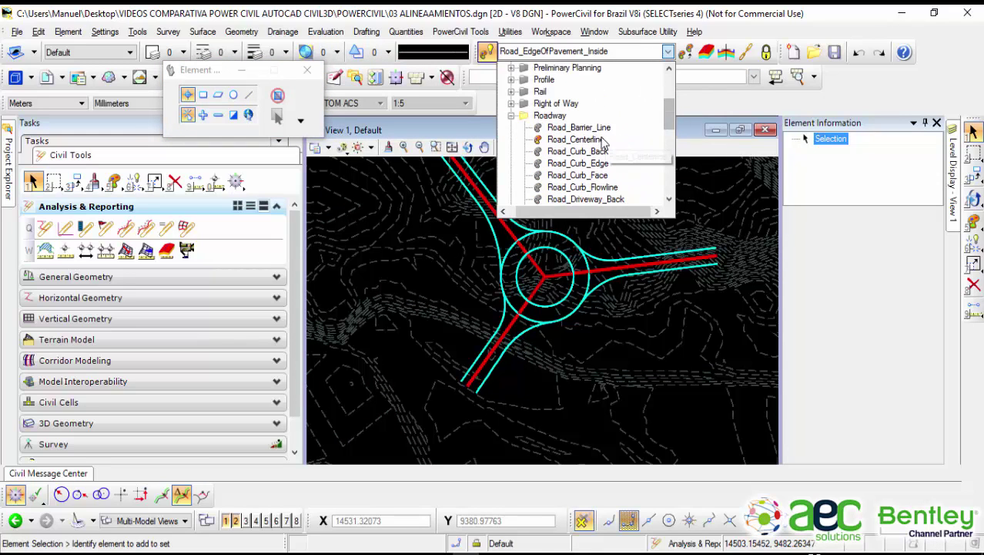
left_click(576, 139)
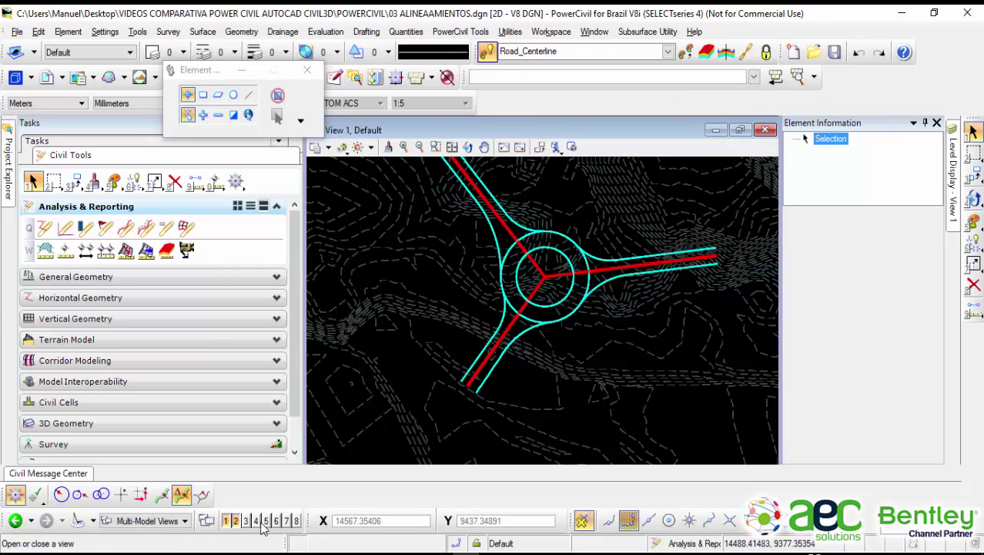
Step: Start a horizontal geometry line and activate the custom offset-offset Civil AccuDraw favorite for its start point
left_click(112, 278)
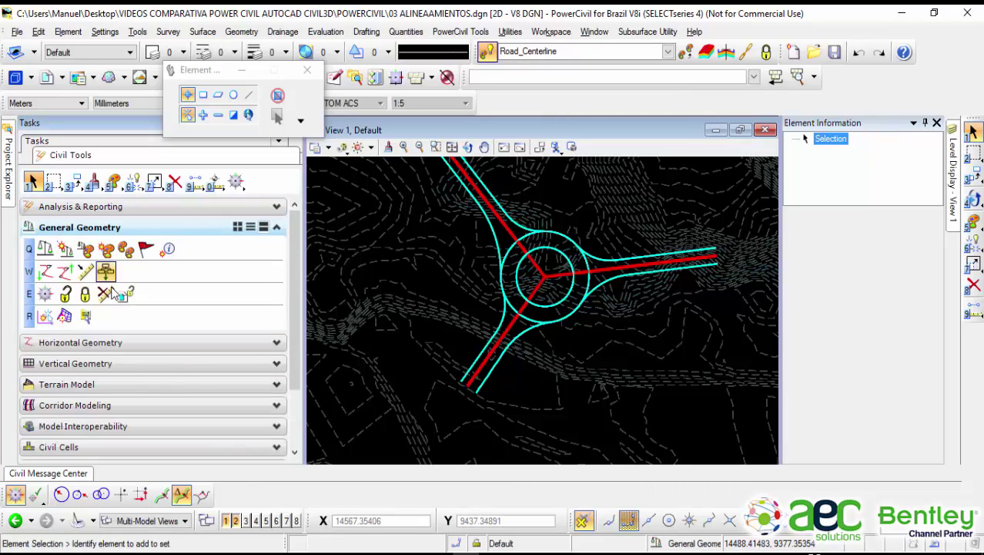
left_click(68, 344)
left_click(47, 316)
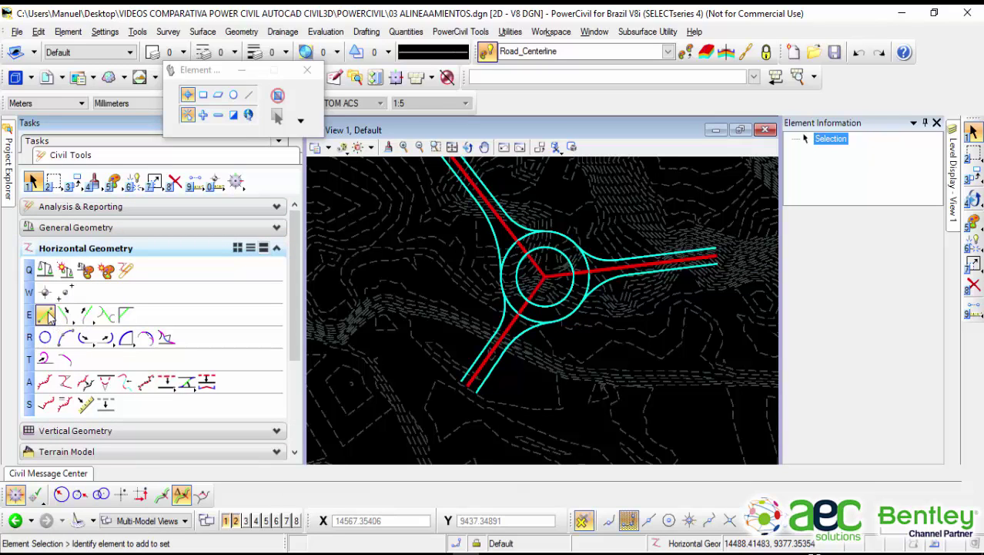
left_click(205, 498)
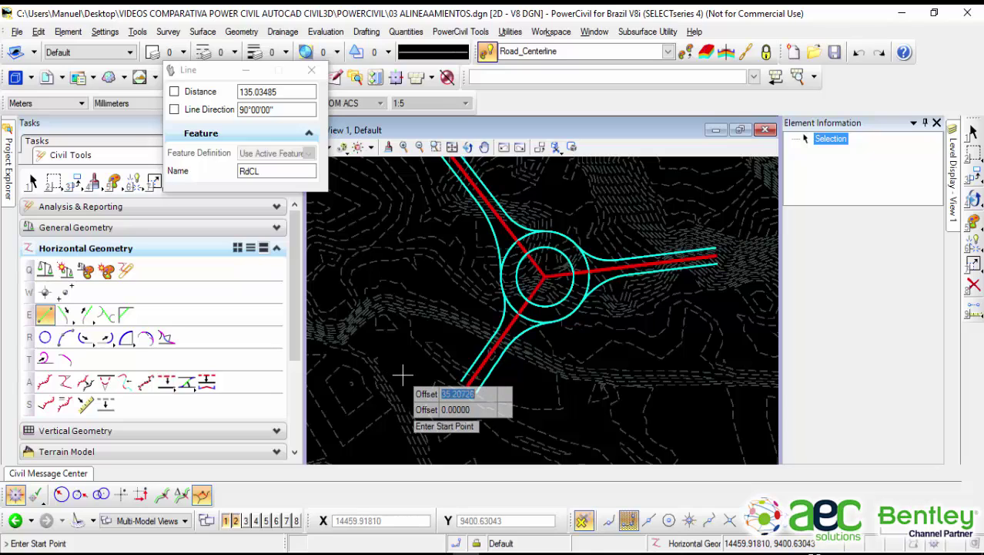
Step: Reference the first offset to the roundabout's edge curve between the southwest and east legs and lock it at 8
left_click(402, 376)
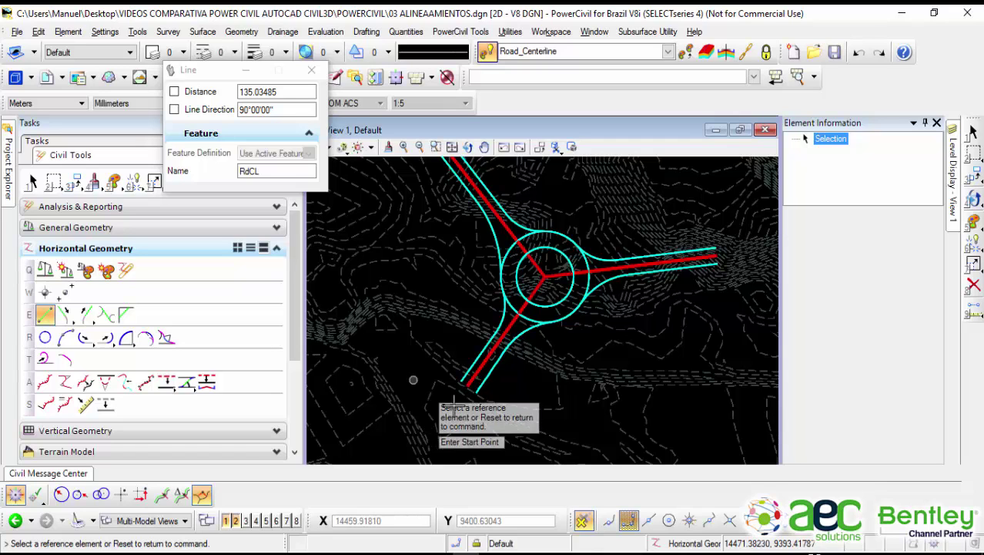
scroll(509, 365, "up", 1)
scroll(509, 365, "up", 1)
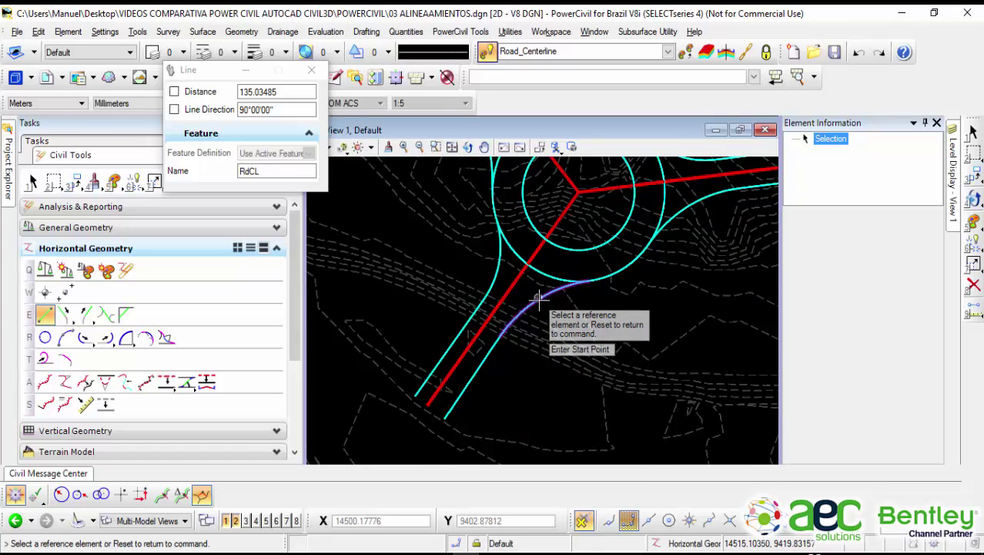
left_click(540, 299)
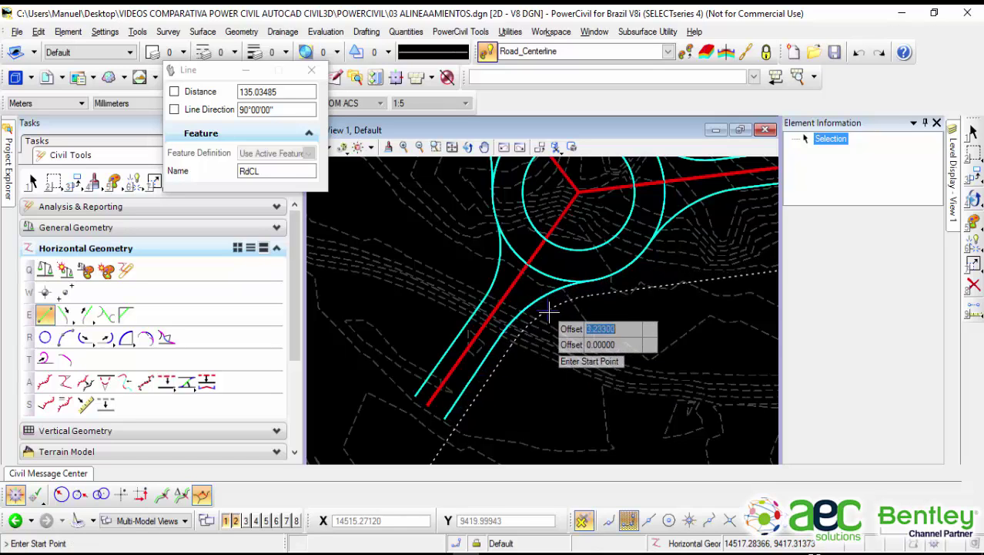
scroll(553, 318, "down", 1)
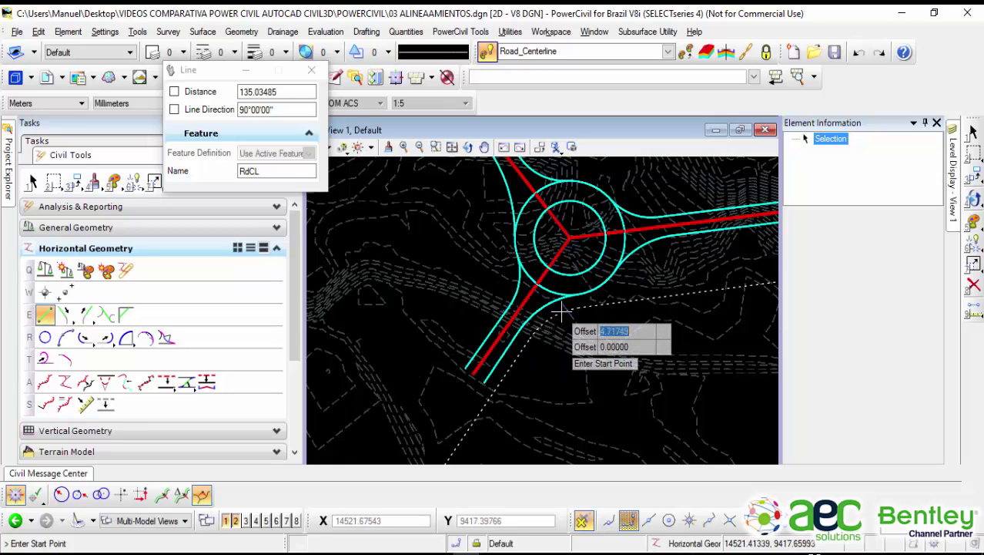
scroll(563, 313, "up", 1)
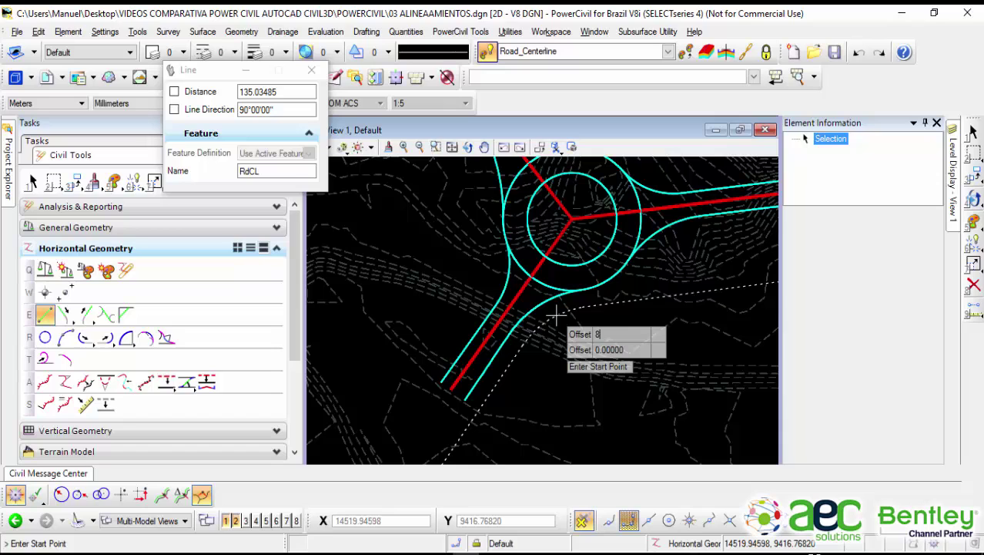
key("Tab")
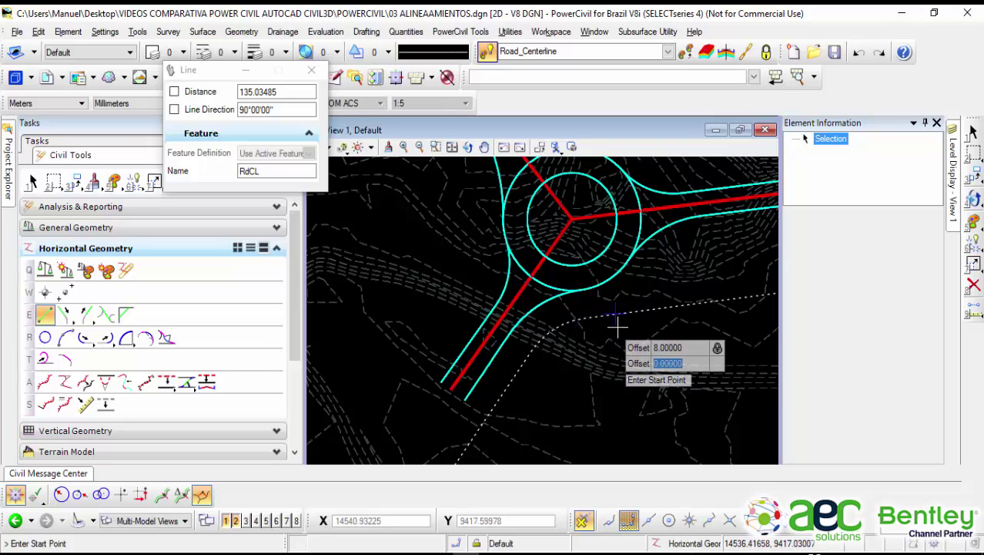
Step: Assign the east leg's red centerline as the reference element for the start point's second offset
scroll(617, 327, "up", 5)
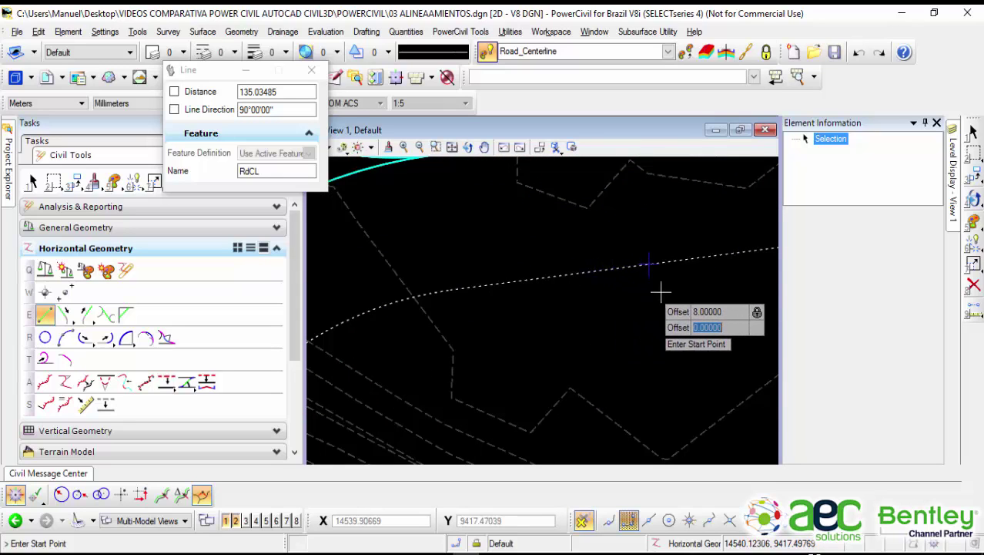
scroll(574, 301, "down", 1)
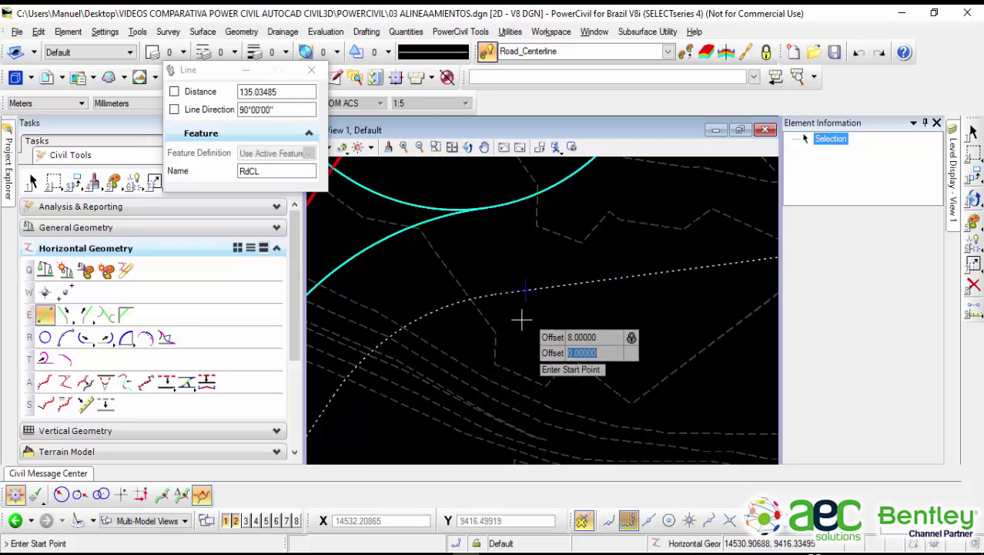
scroll(558, 301, "down", 1)
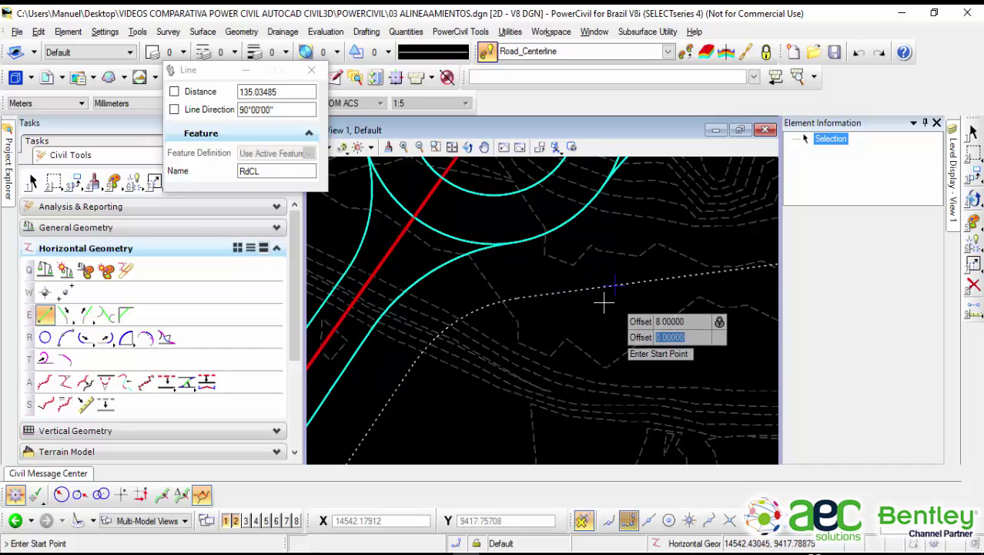
scroll(423, 413, "down", 1)
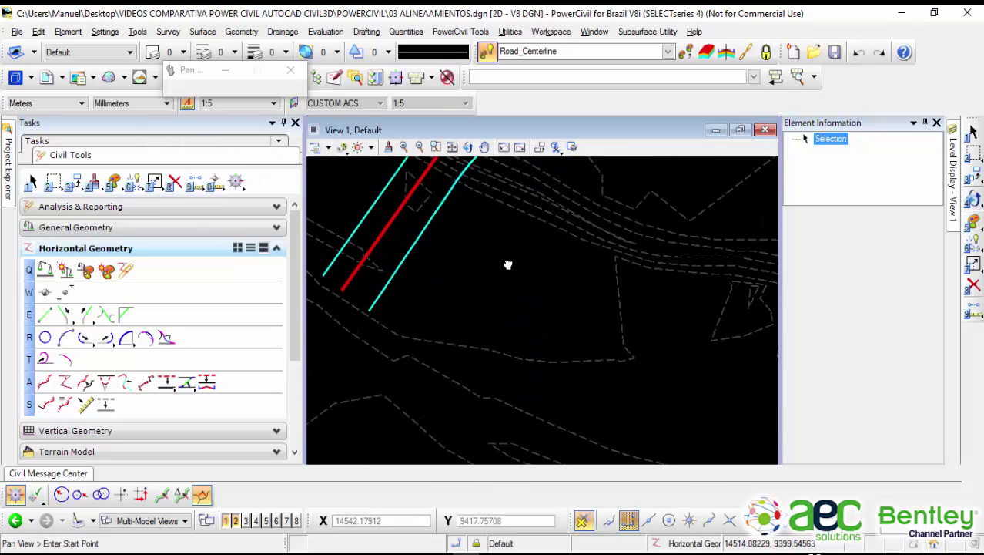
scroll(465, 310, "down", 1)
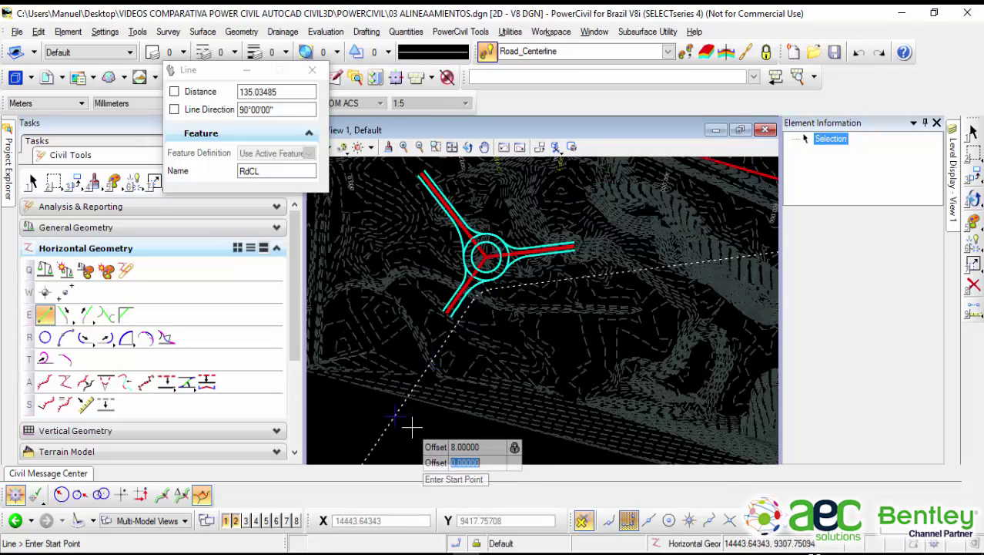
scroll(528, 287, "up", 1)
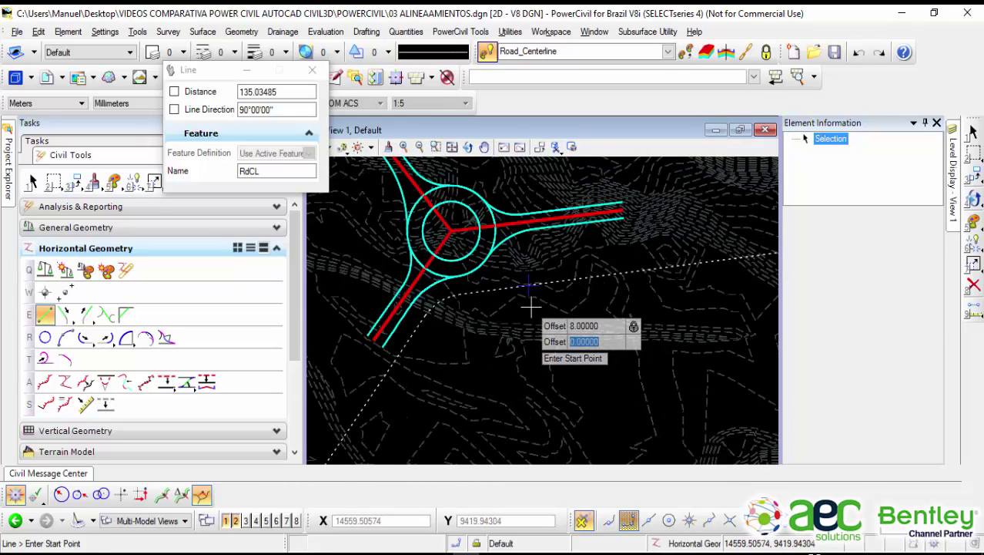
key("o")
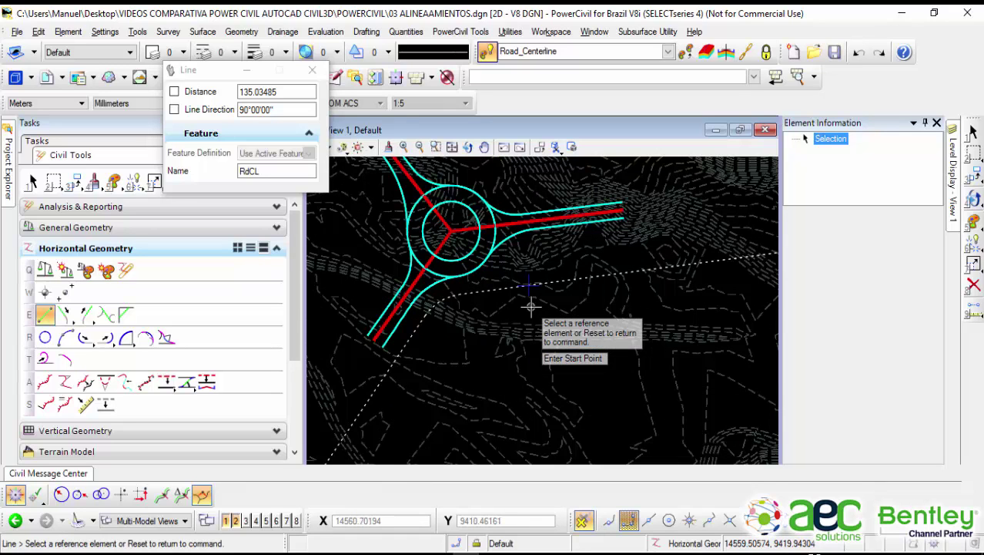
scroll(556, 243, "up", 2)
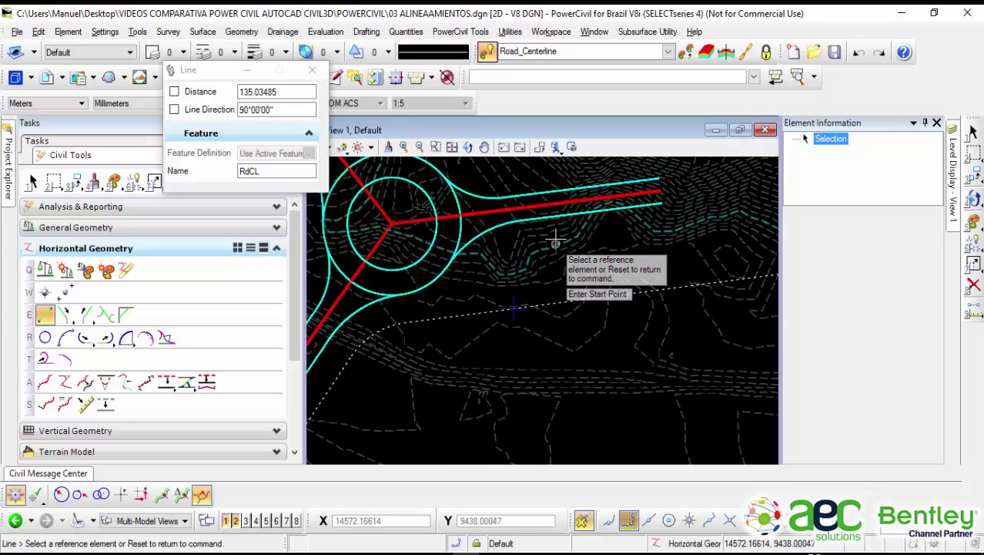
left_click(556, 203)
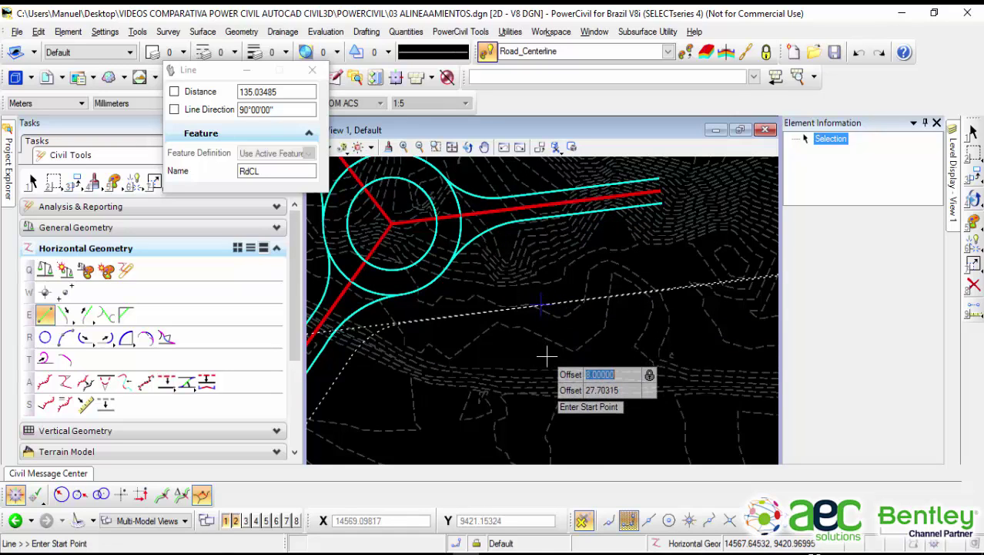
Step: Lock the second offset at 40 and place the line's start point southeast of the southwest leg
scroll(555, 350, "down", 1)
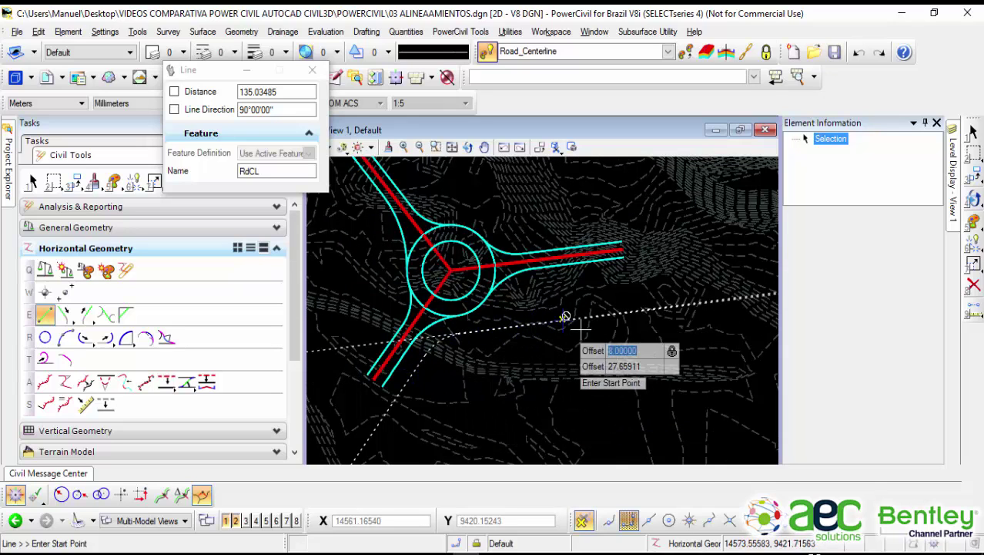
scroll(616, 328, "up", 3)
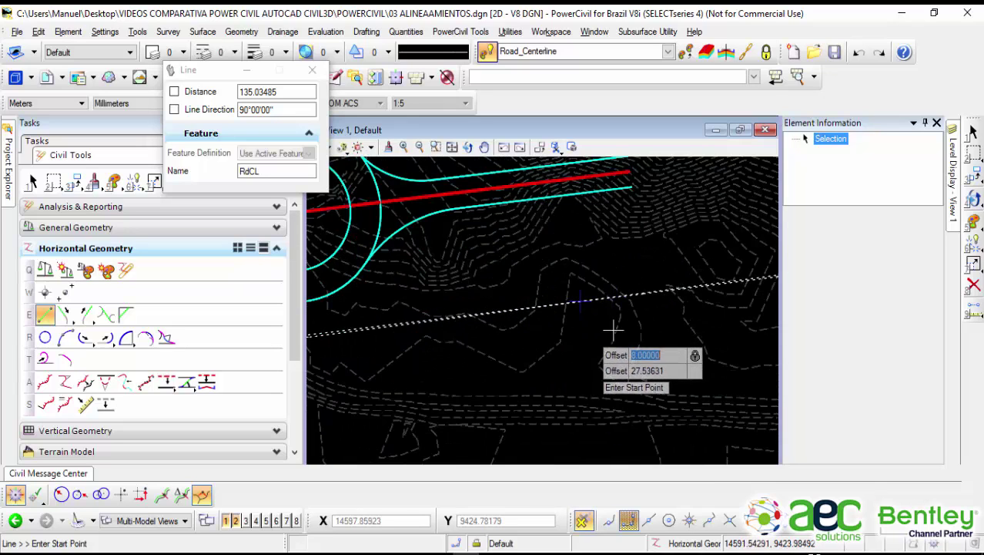
scroll(560, 333, "down", 1)
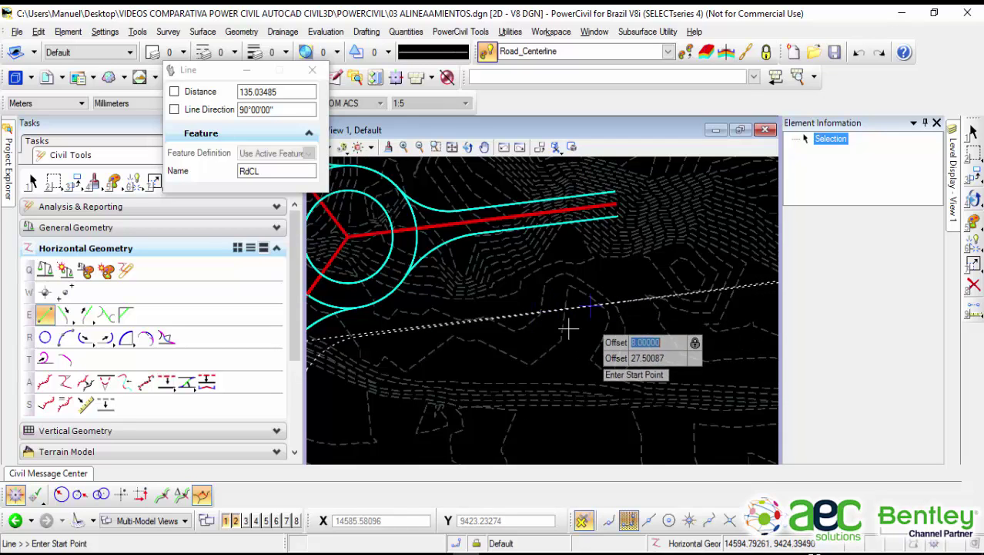
middle_click_drag(516, 345, 578, 308)
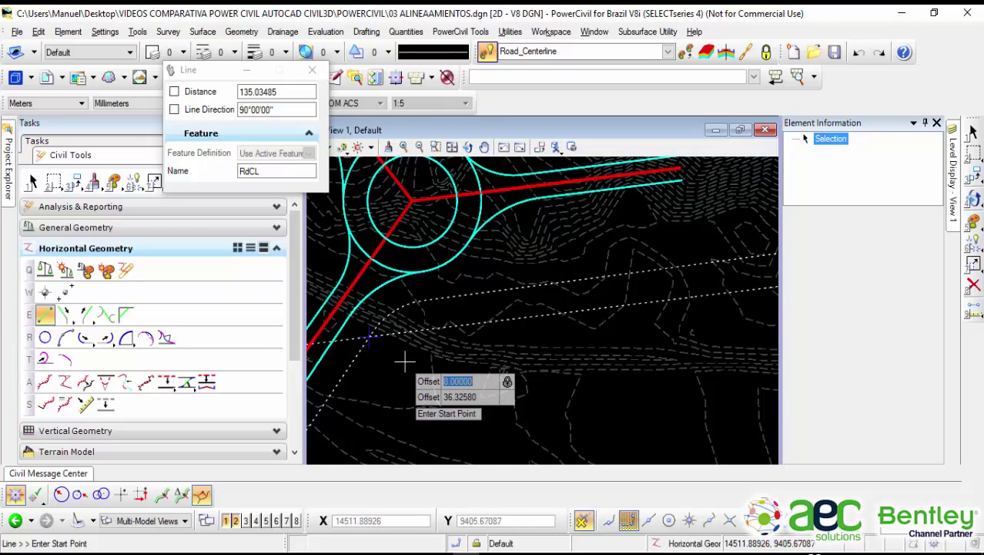
middle_click_drag(505, 244, 486, 329)
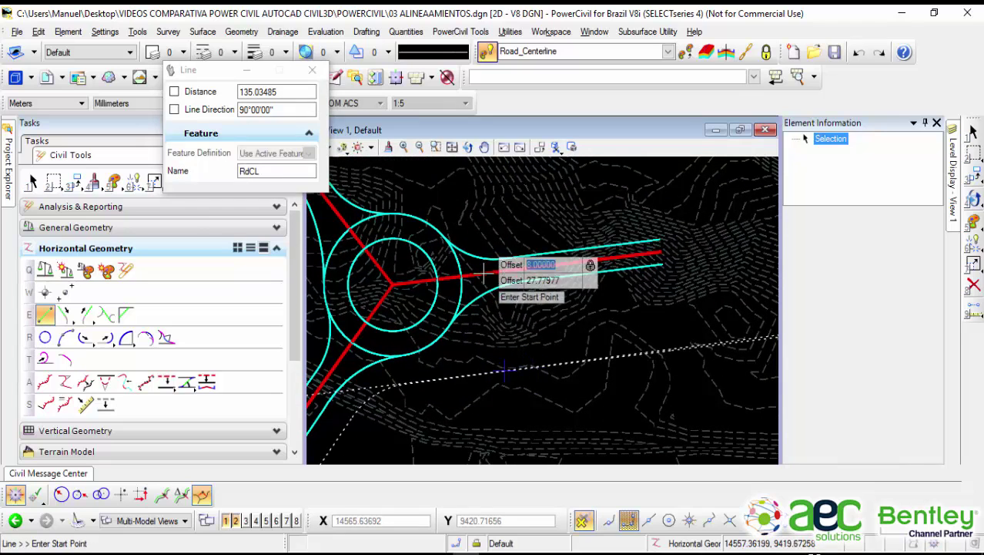
middle_click_drag(486, 371, 552, 280)
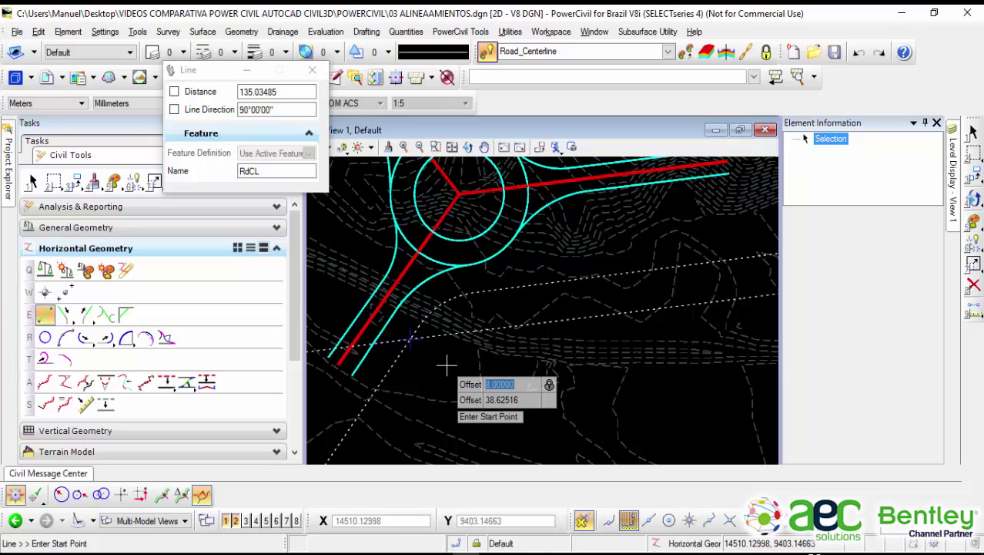
key("Tab")
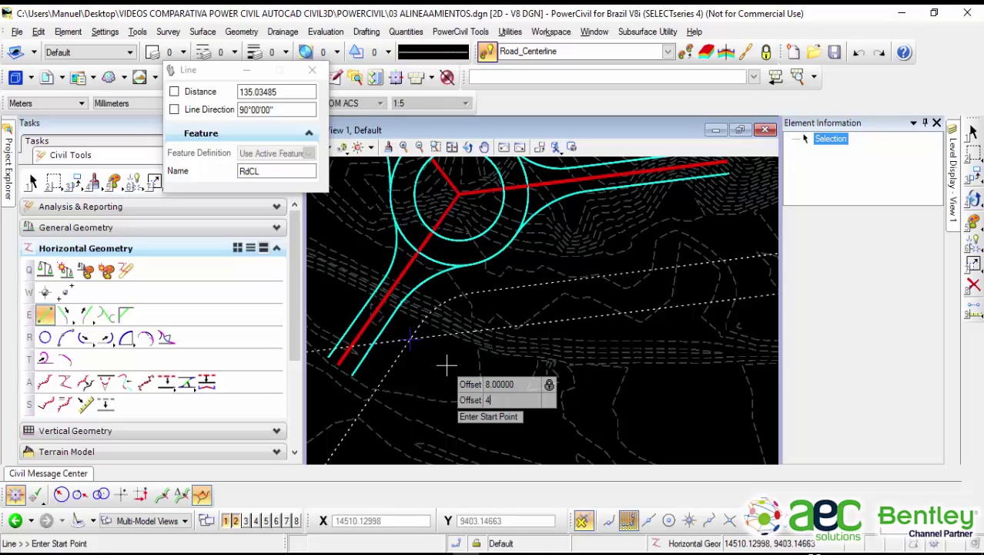
key("Tab")
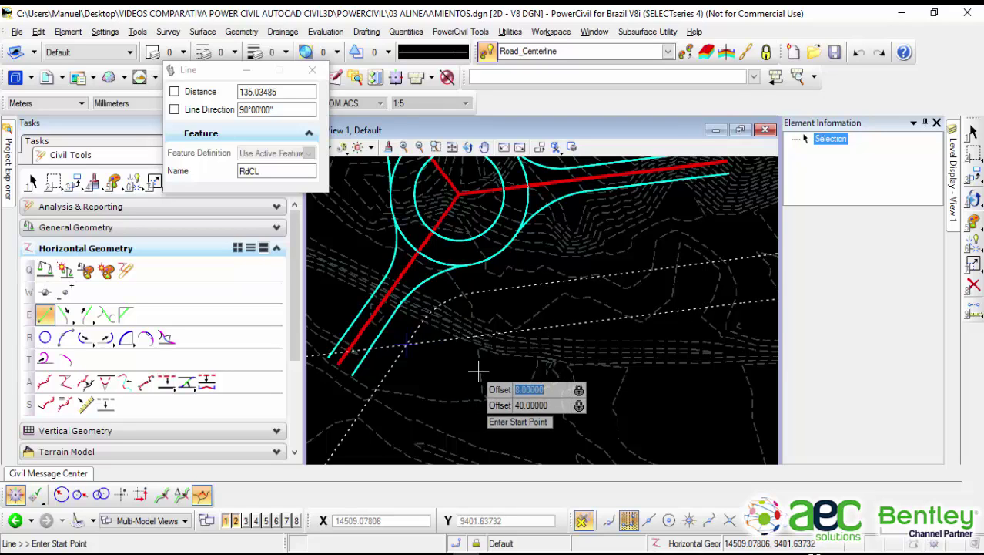
scroll(422, 348, "up", 2)
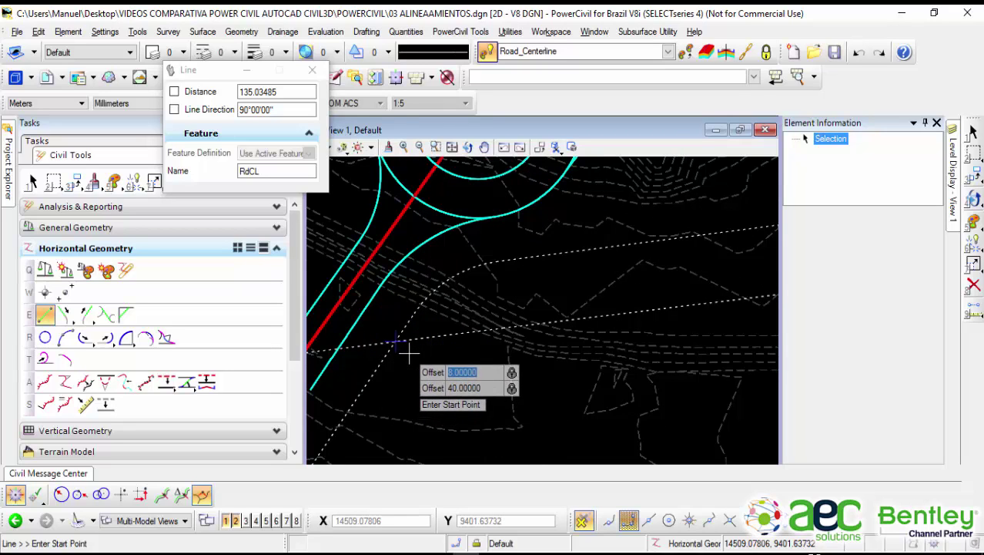
left_click(408, 353)
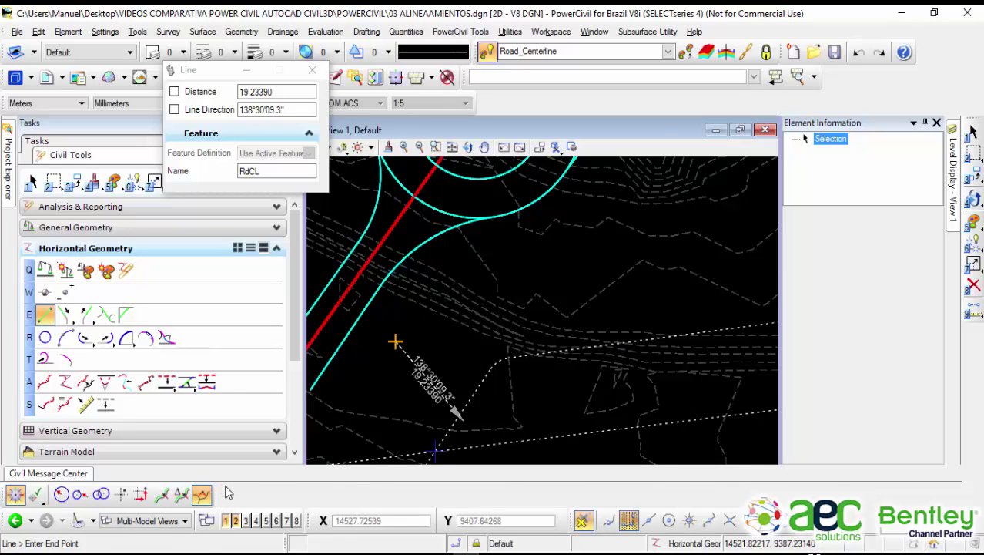
Step: Switch the line's end point to station-offset input and assign the roundabout's outer circle as its reference element
left_click(162, 495)
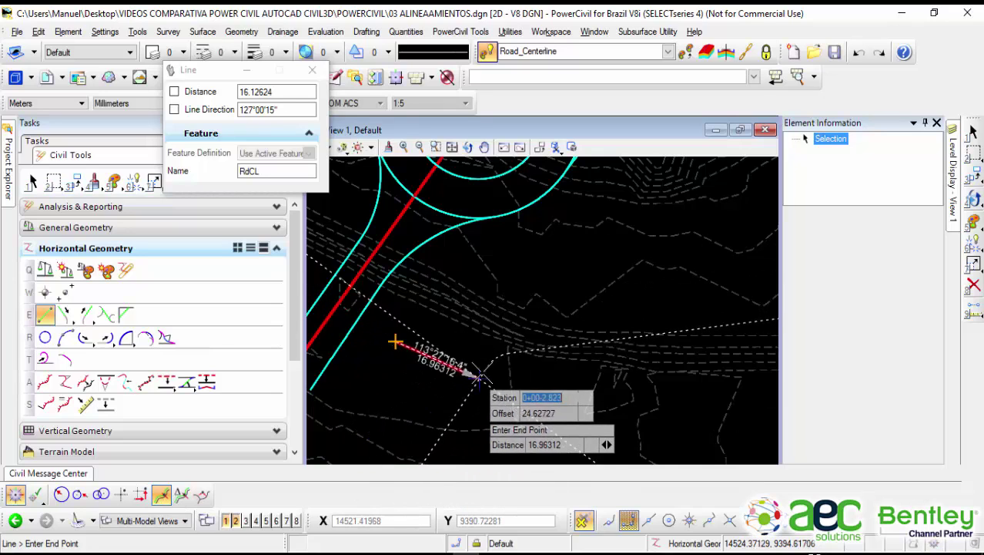
key("o")
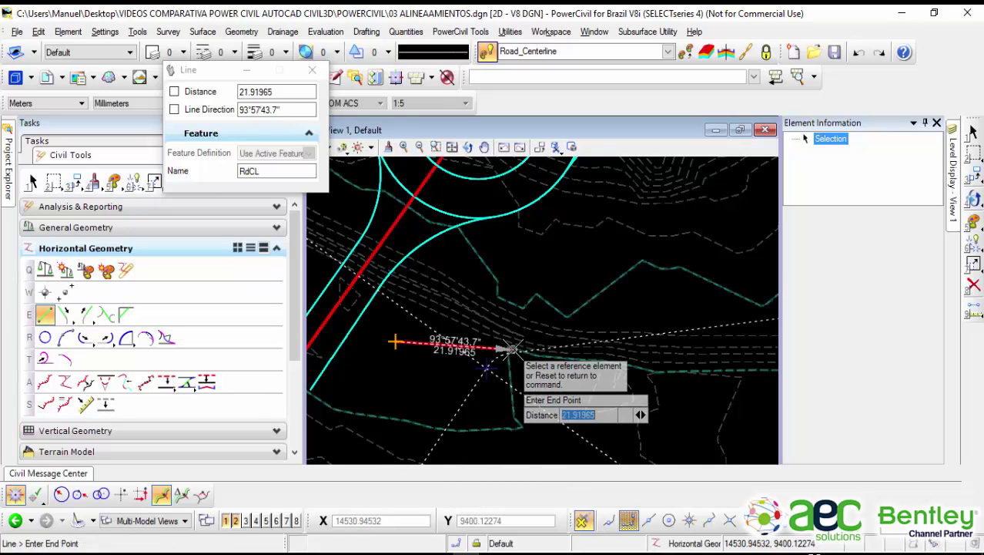
middle_click_drag(543, 290, 525, 314)
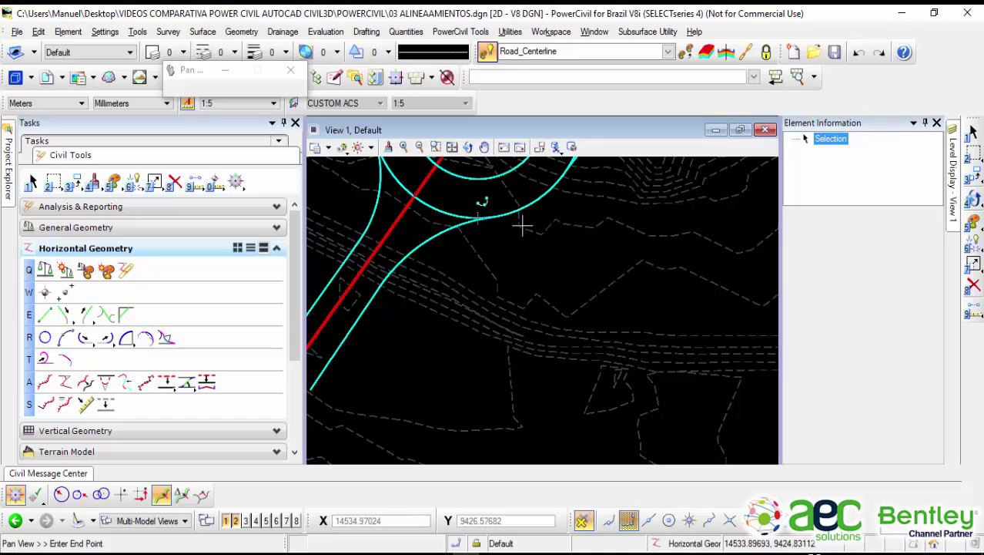
right_click(541, 275)
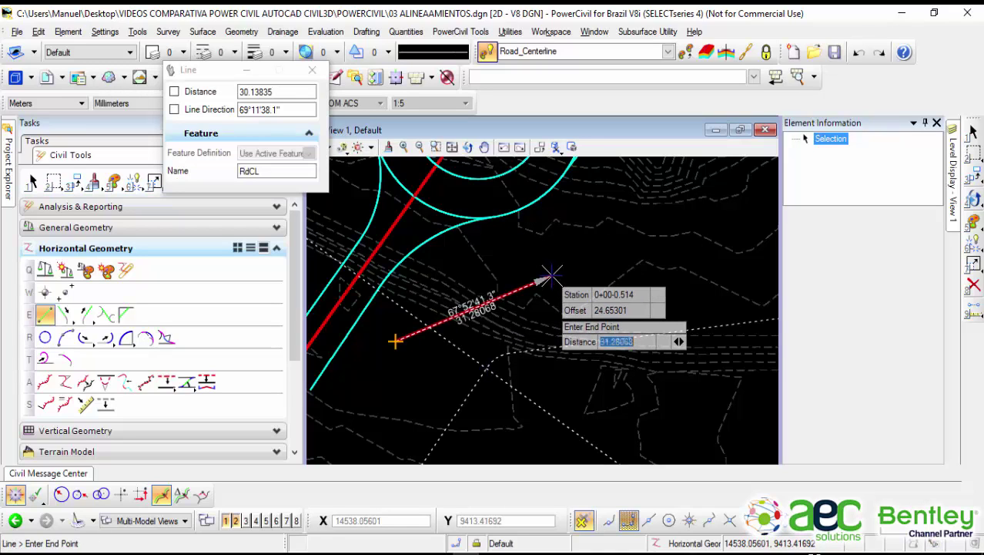
key("Tab")
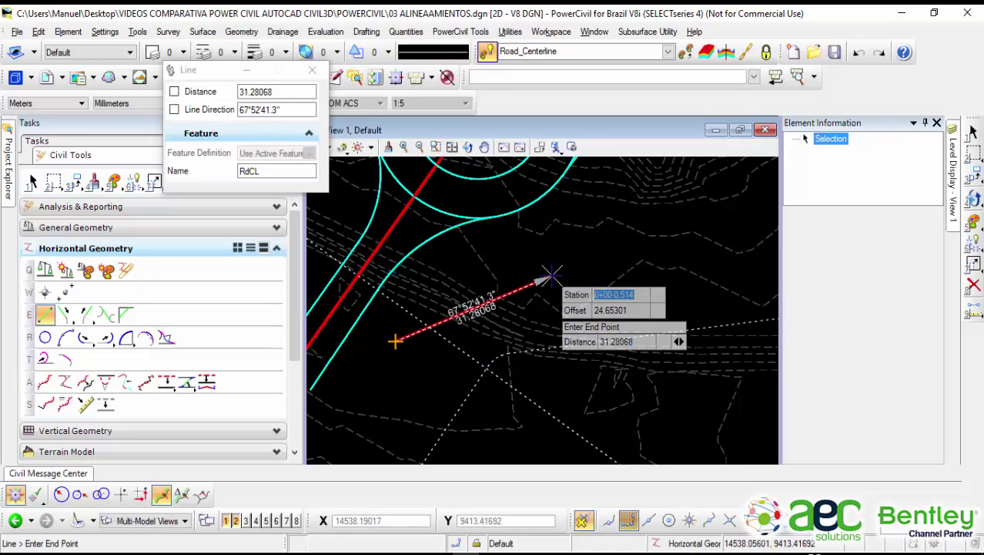
key("o")
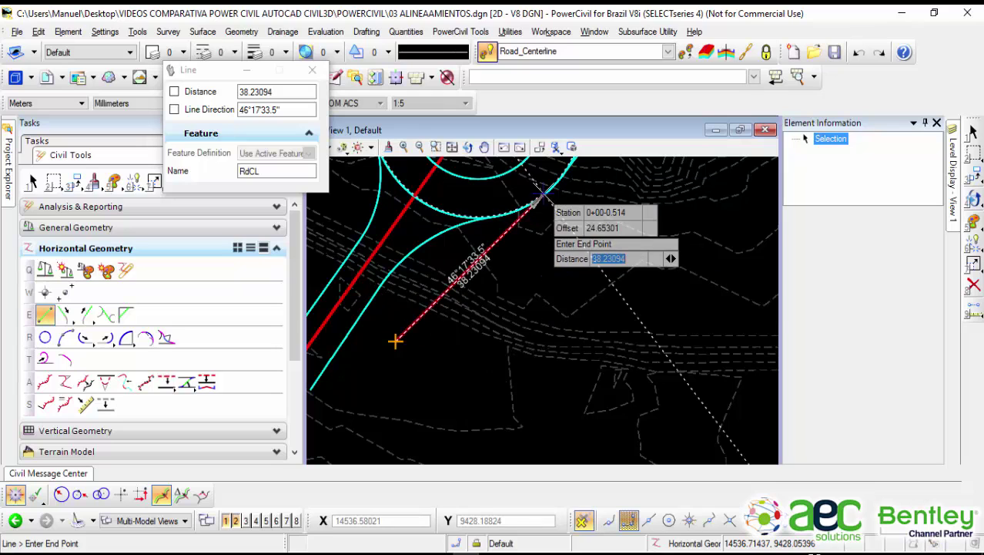
Step: Lock the end point's offset from the outer circle at 20
scroll(591, 260, "down", 2)
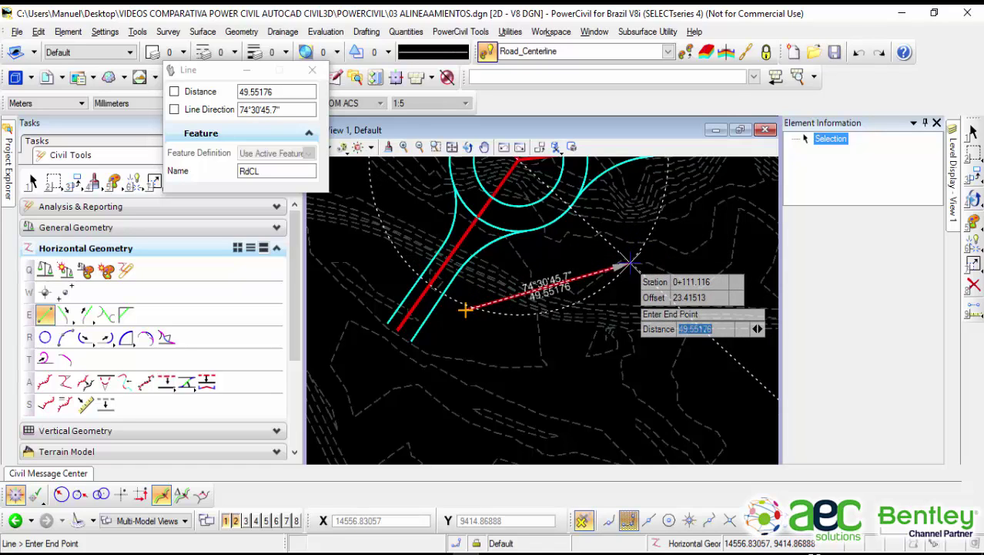
key("Tab")
key("Tab")
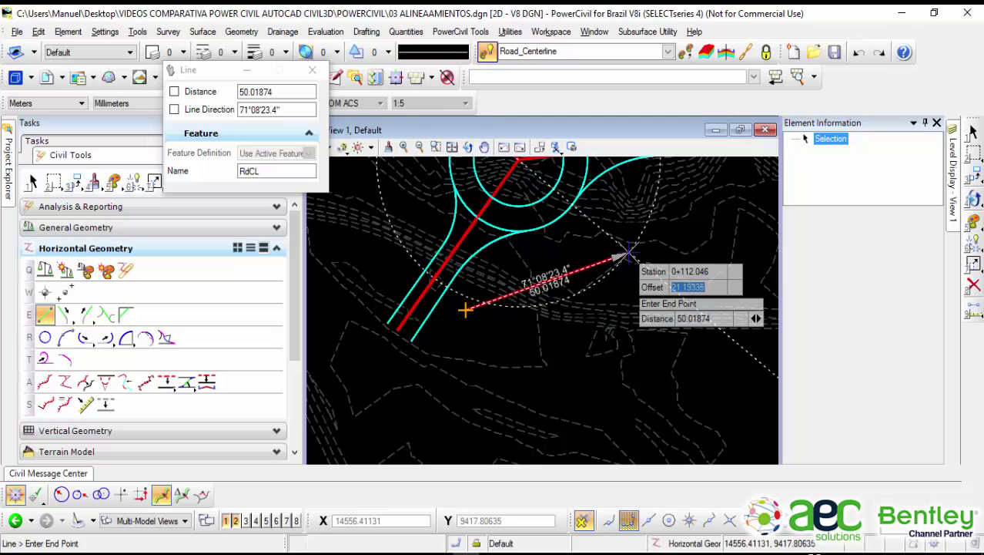
type("20")
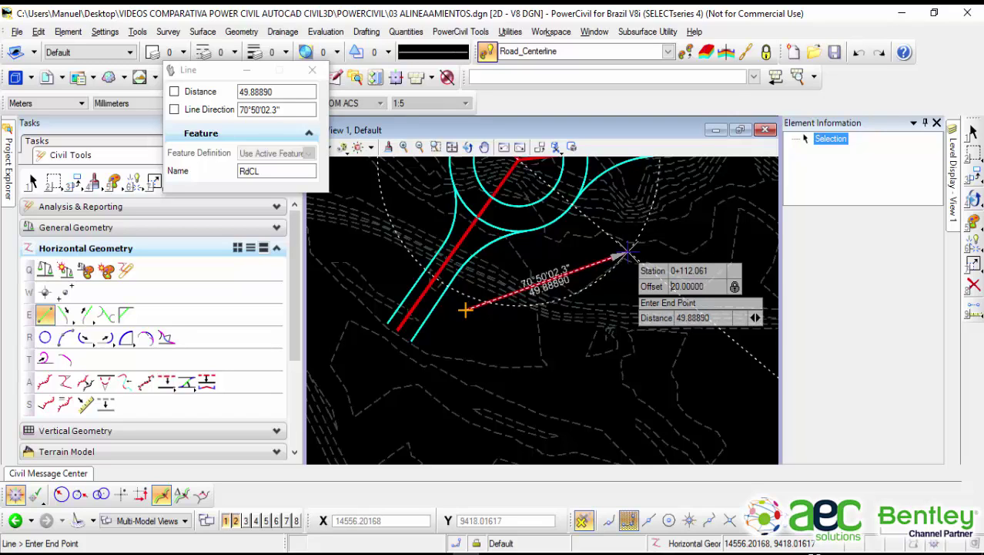
key("Tab")
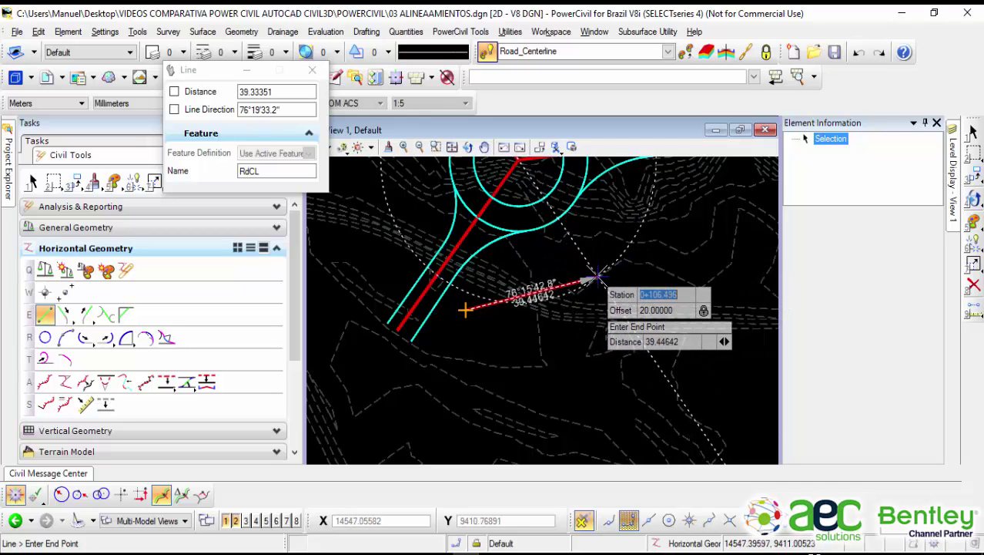
Step: Lock the station at 101 and place the line's end point south of the roundabout
scroll(570, 235, "up", 2)
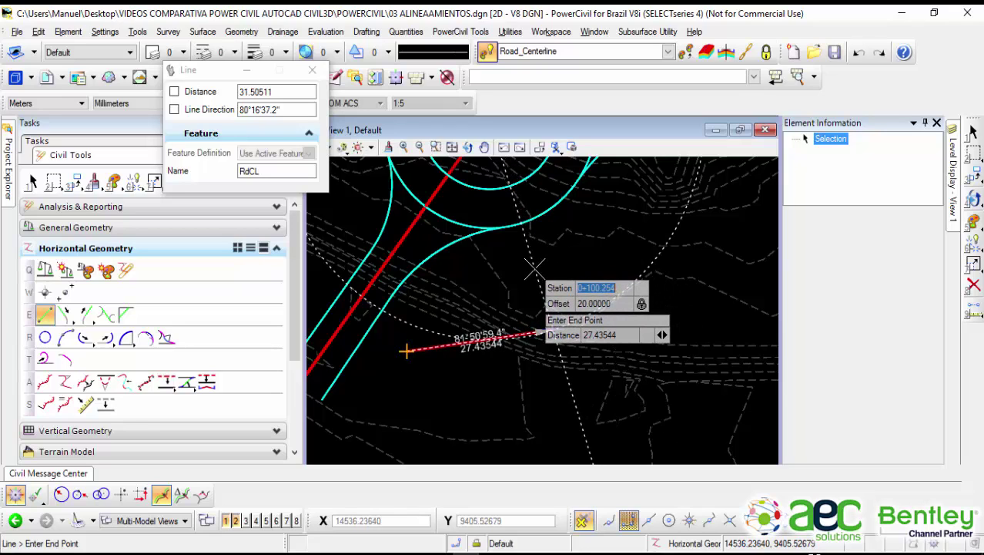
type("1")
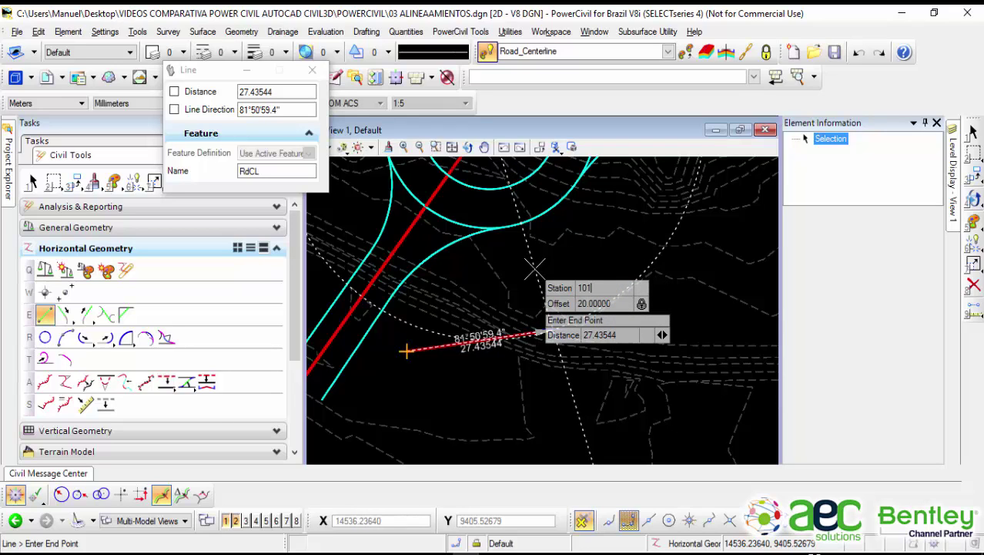
type("01")
key("Tab")
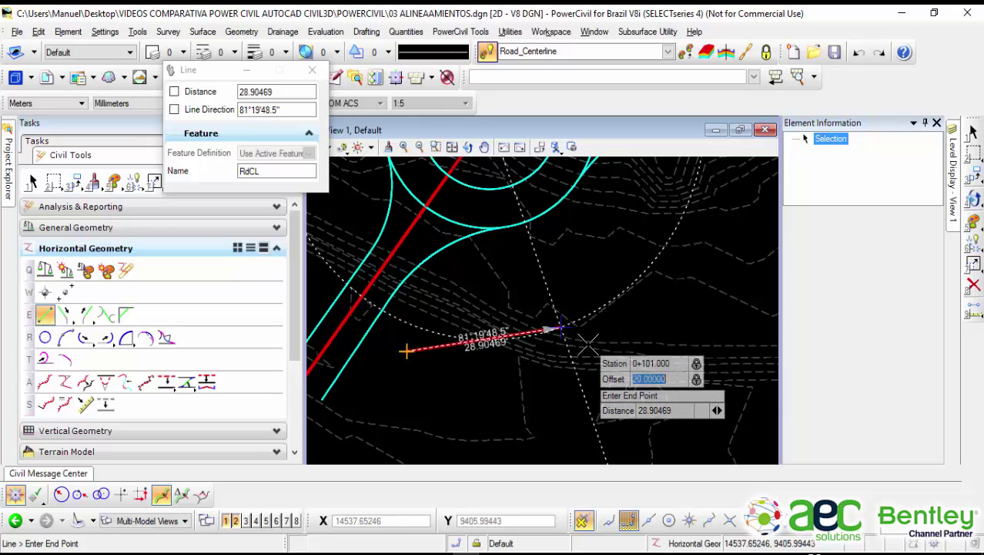
left_click(590, 335)
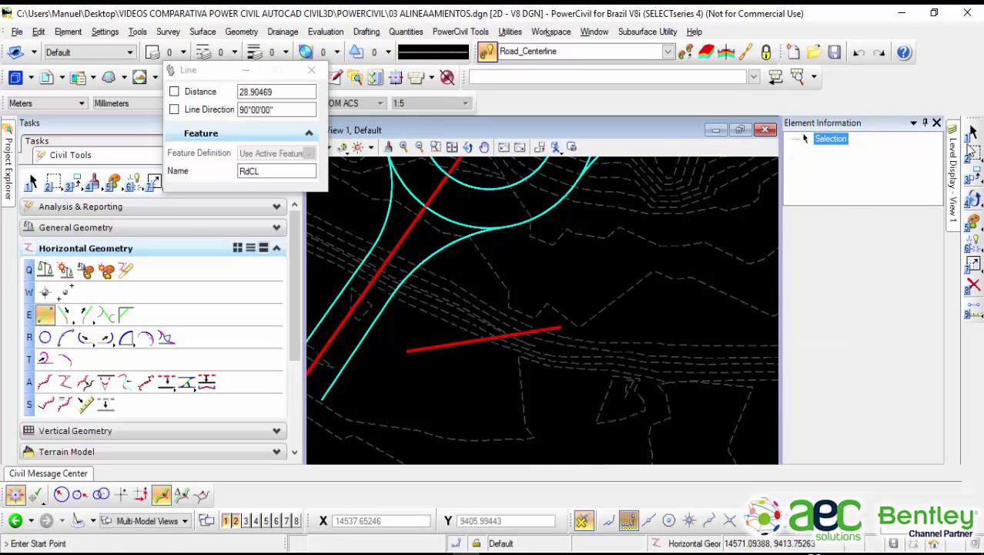
Step: Select the new line and examine the two offset constraints at its start point
left_click(974, 134)
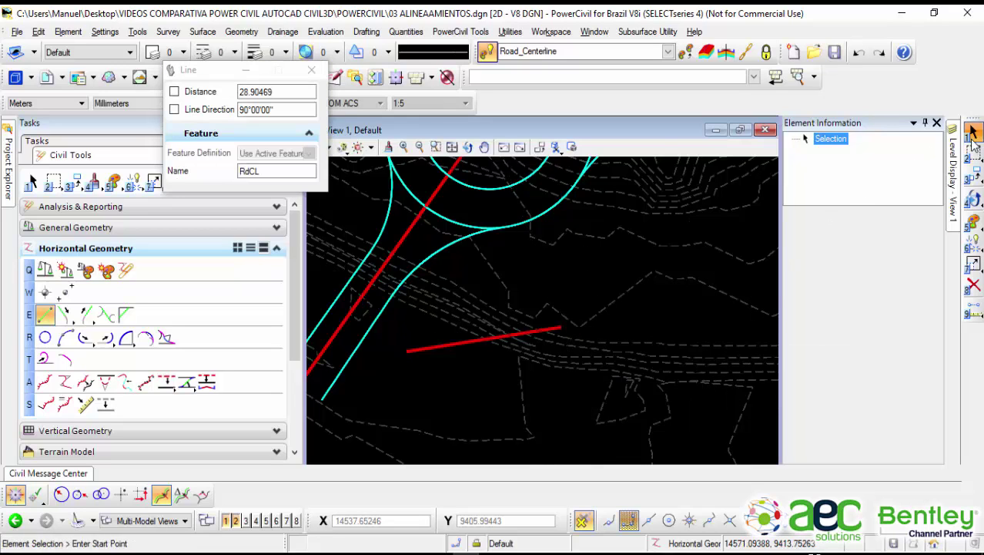
left_click(459, 349)
scroll(401, 379, "up", 1)
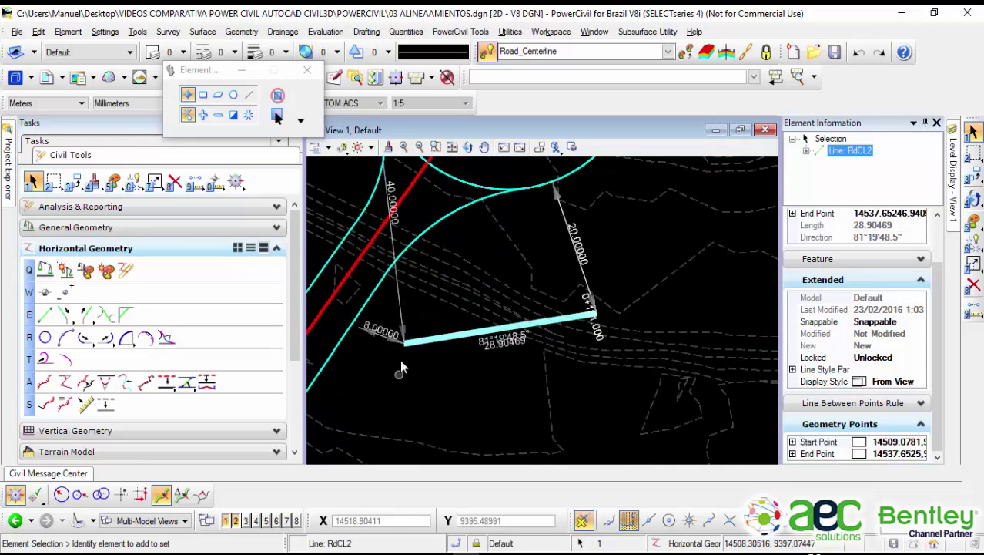
middle_click_drag(432, 292, 545, 308)
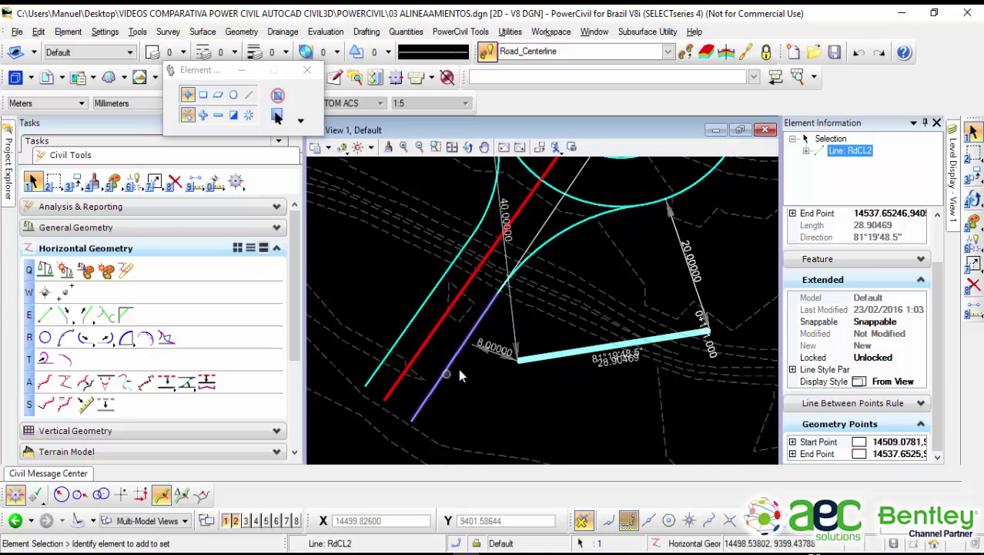
scroll(575, 273, "down", 2)
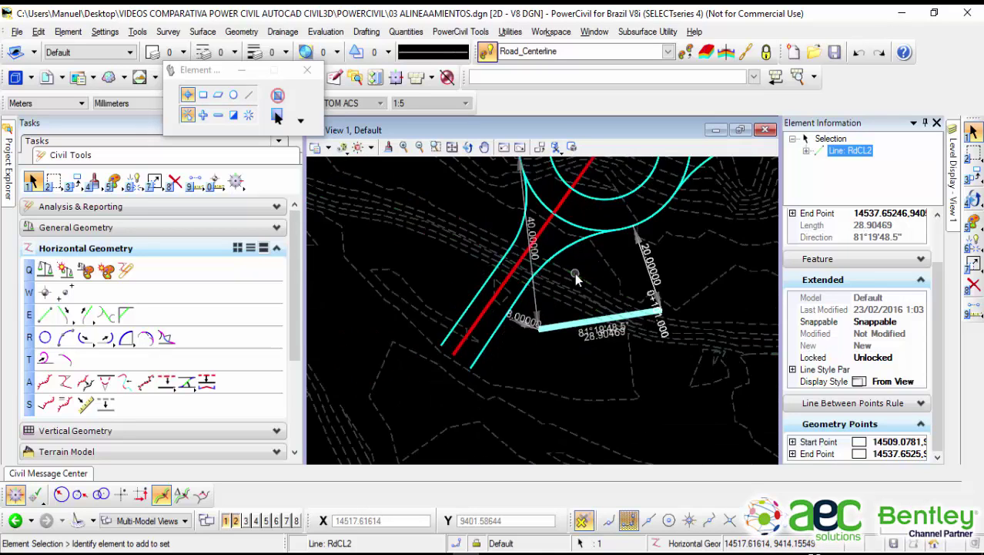
Step: Examine the offset and station constraints at the new line's end point
middle_click_drag(575, 273, 497, 323)
scroll(608, 319, "up", 2)
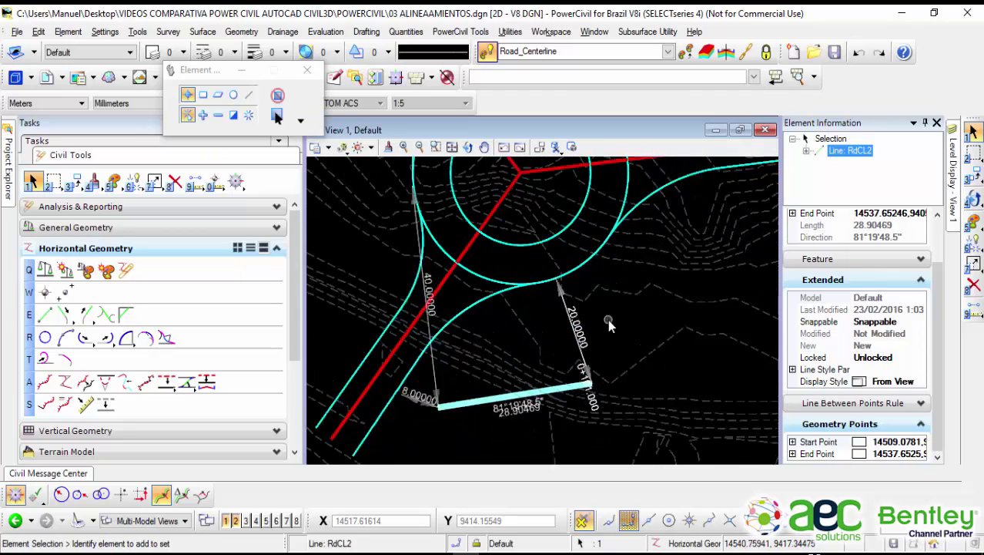
middle_click_drag(599, 333, 579, 286)
scroll(593, 353, "up", 2)
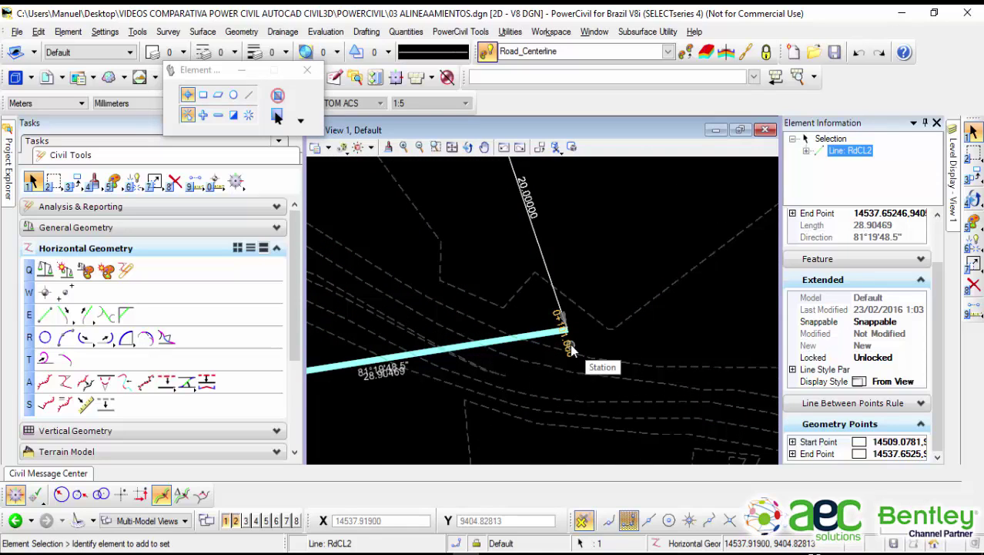
scroll(571, 351, "up", 2)
middle_click_drag(567, 329, 569, 345)
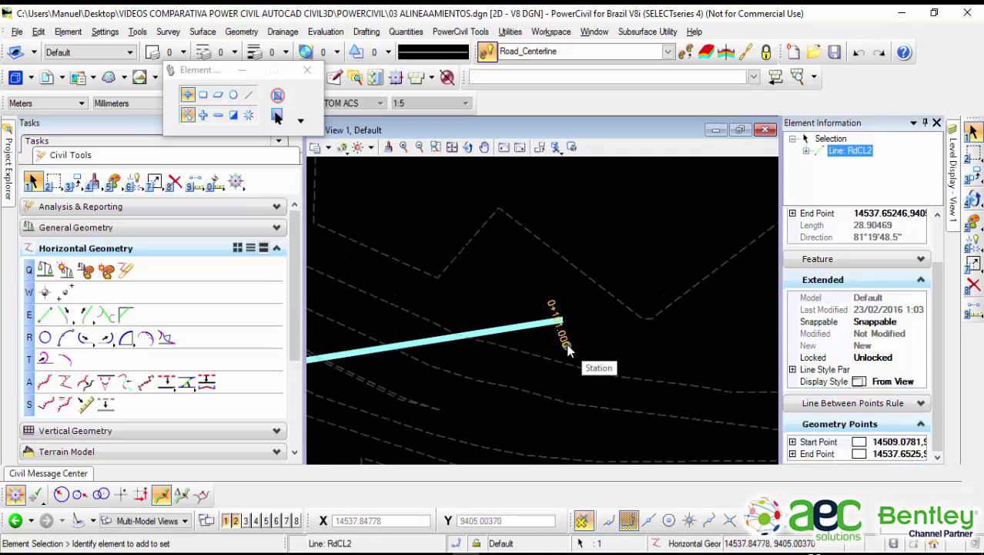
scroll(585, 333, "down", 2)
middle_click_drag(434, 384, 473, 368)
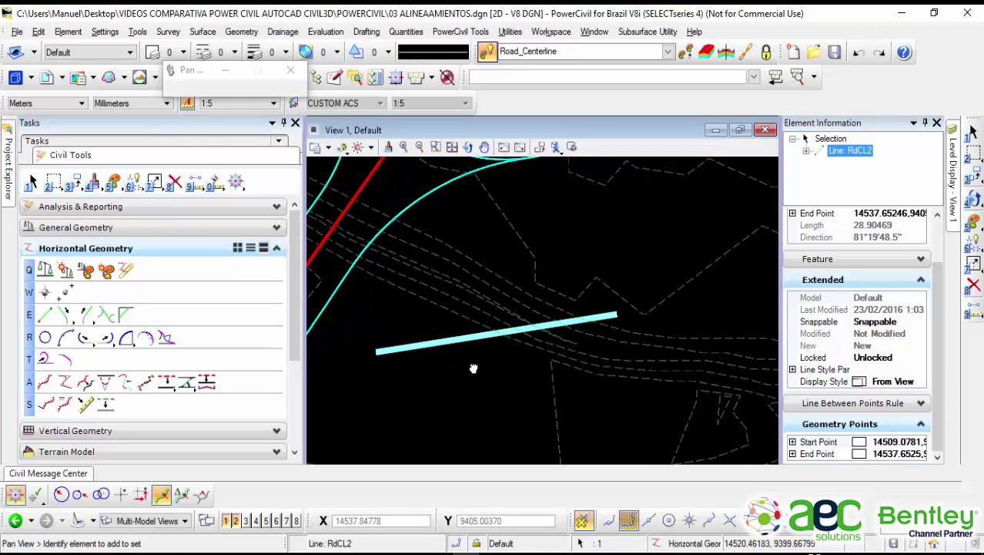
Step: Review the new line's Line Between Points Rule properties with the Extended section collapsed, and deselect the line
left_click_drag(937, 284, 933, 269)
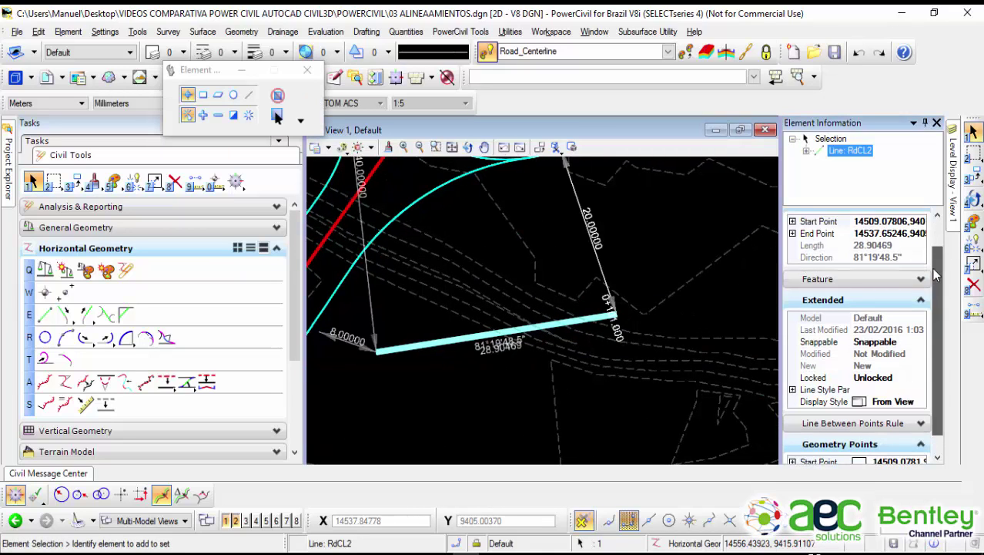
left_click(921, 300)
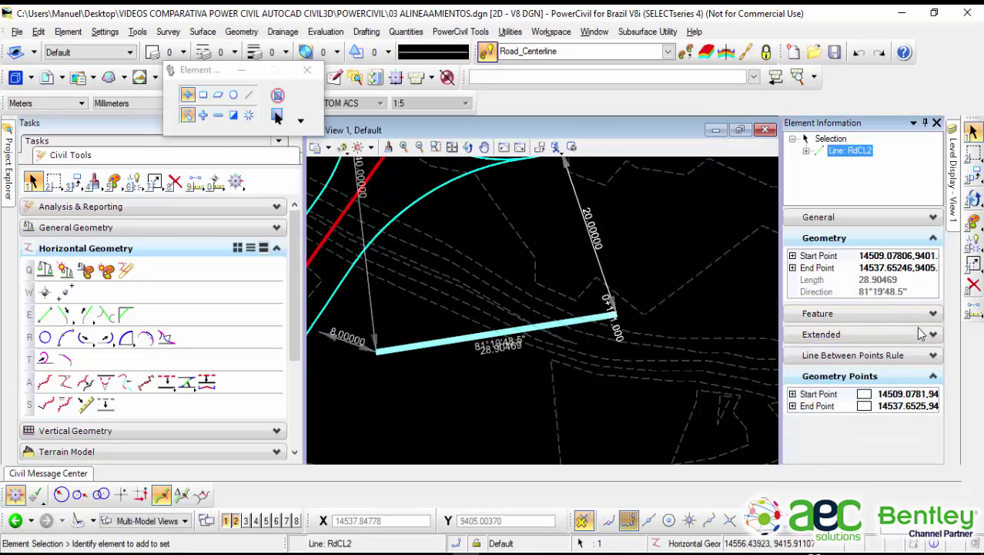
left_click(905, 354)
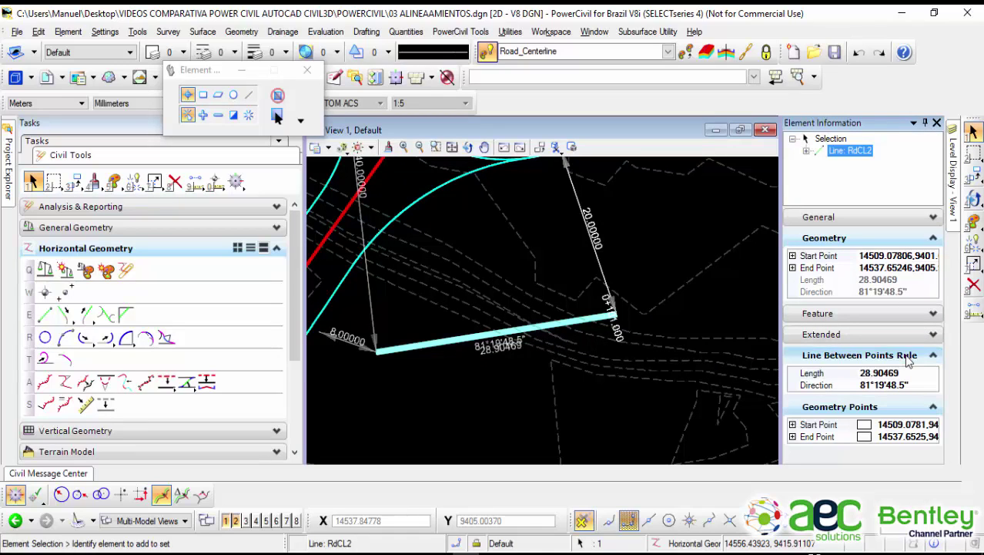
left_click(866, 355)
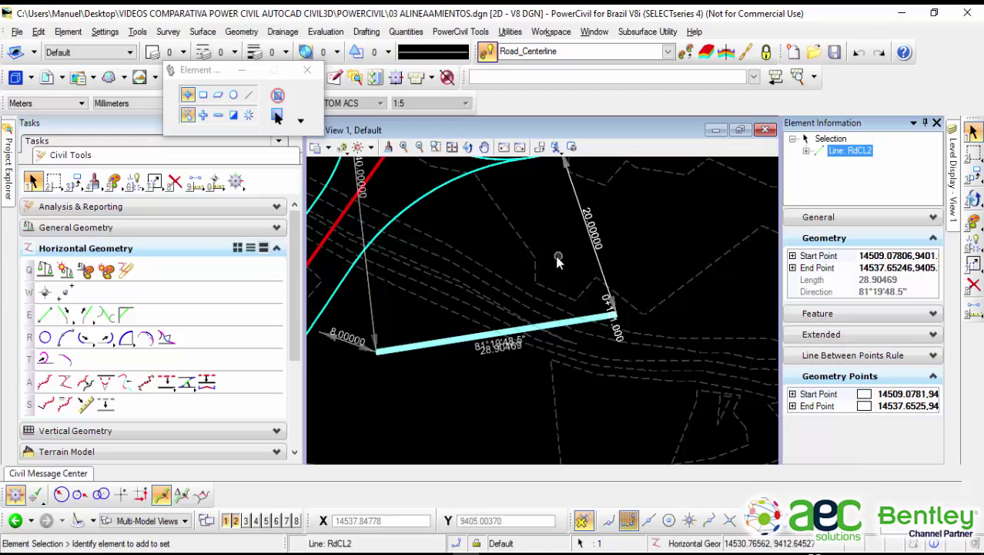
middle_click_drag(624, 255, 646, 309)
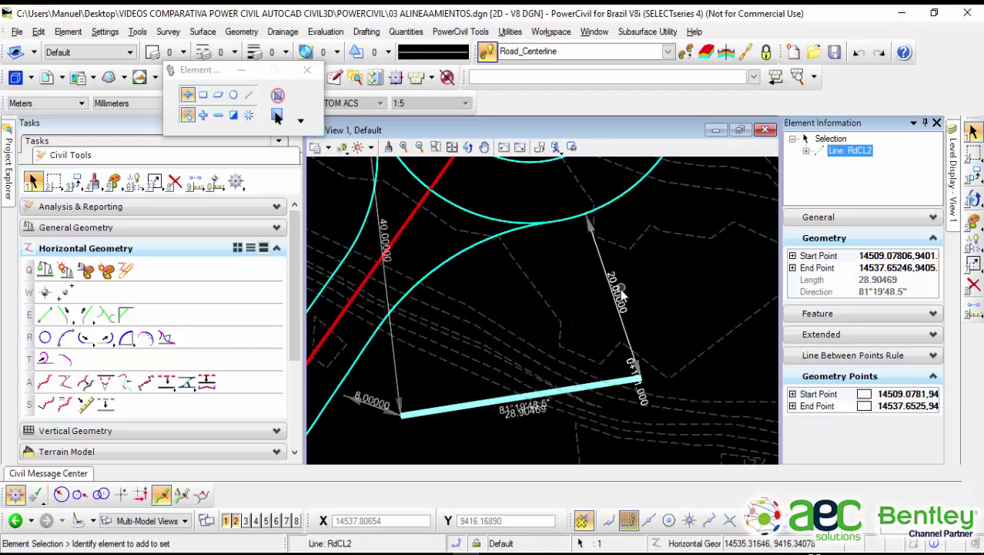
left_click(643, 288)
Step: Select the roundabout's outer circle and try to move it by its center point
scroll(574, 318, "down", 3)
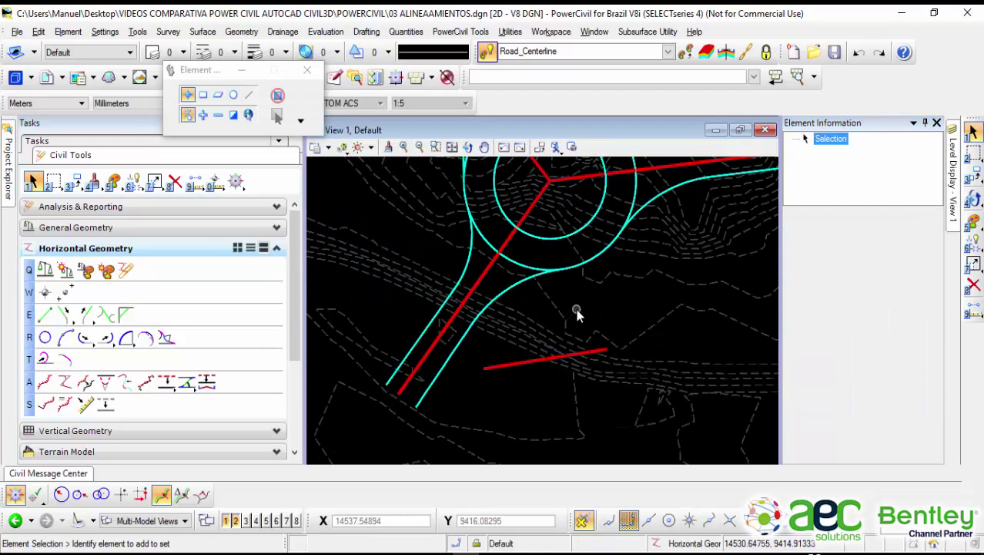
scroll(571, 288, "down", 1)
middle_click_drag(572, 261, 545, 305)
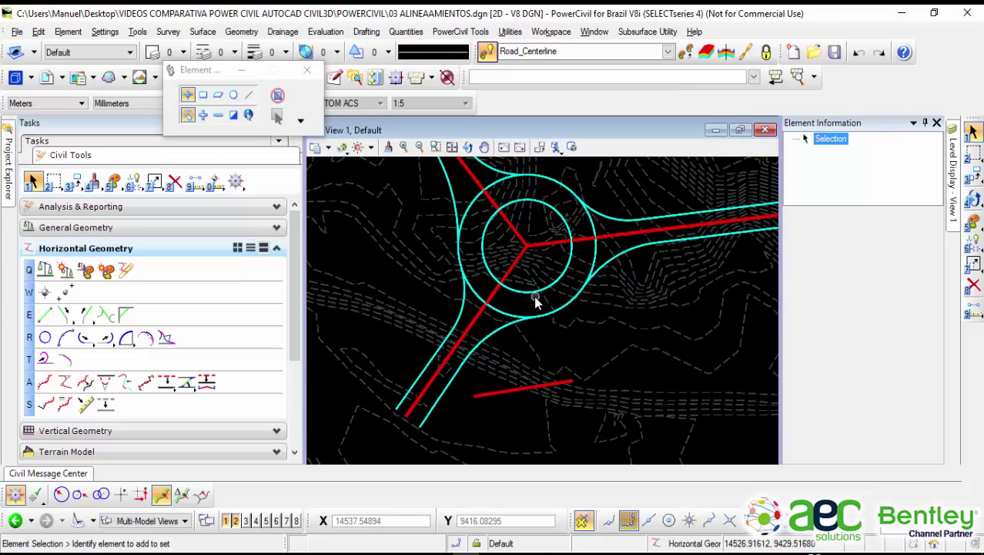
left_click(533, 291)
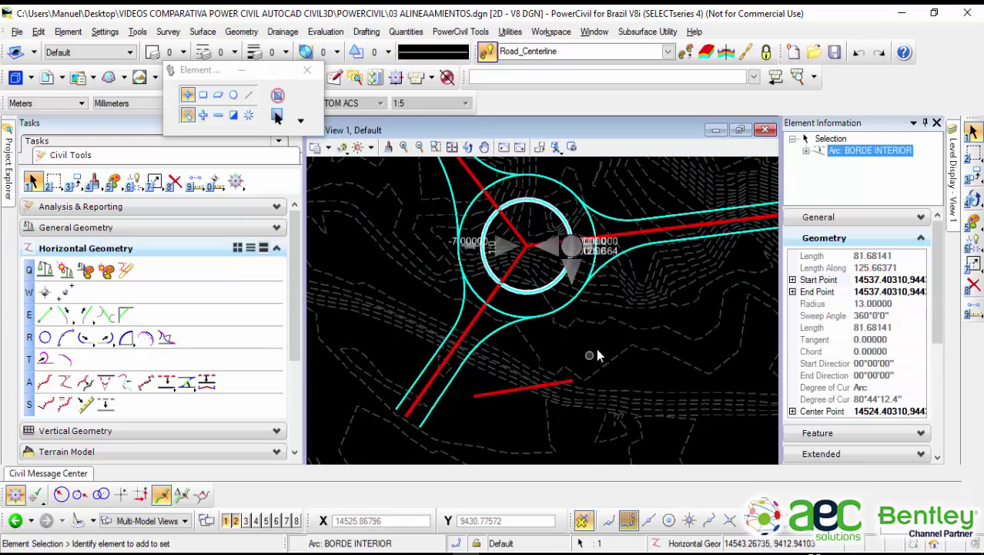
left_click(590, 339)
left_click(505, 313)
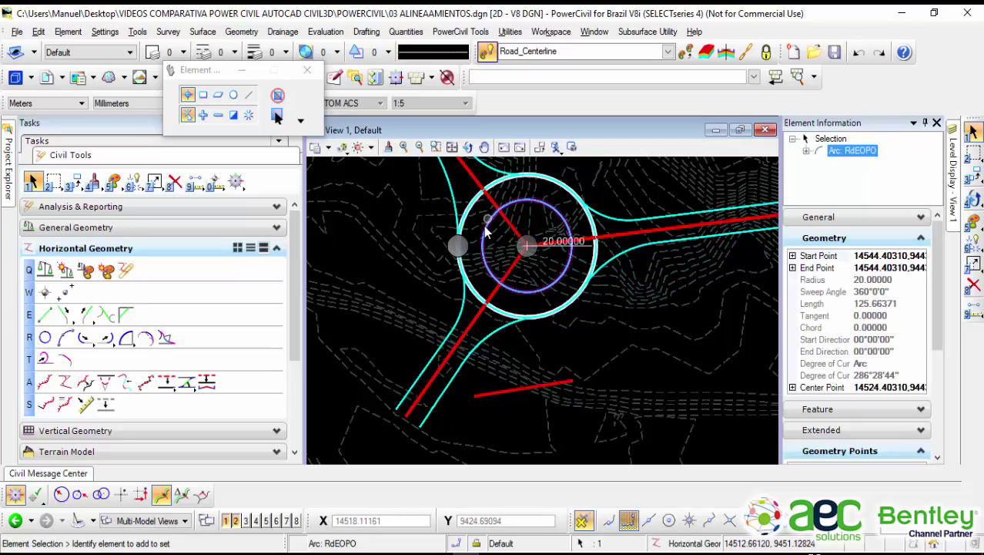
left_click(528, 246)
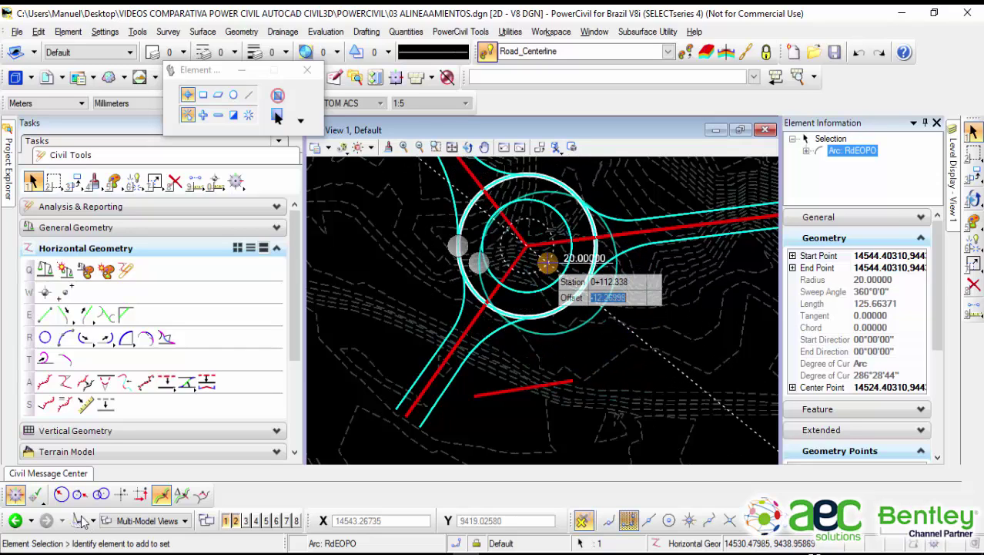
Step: Turn off Civil AccuDraw and reselect the roundabout's outer circle
left_click(15, 495)
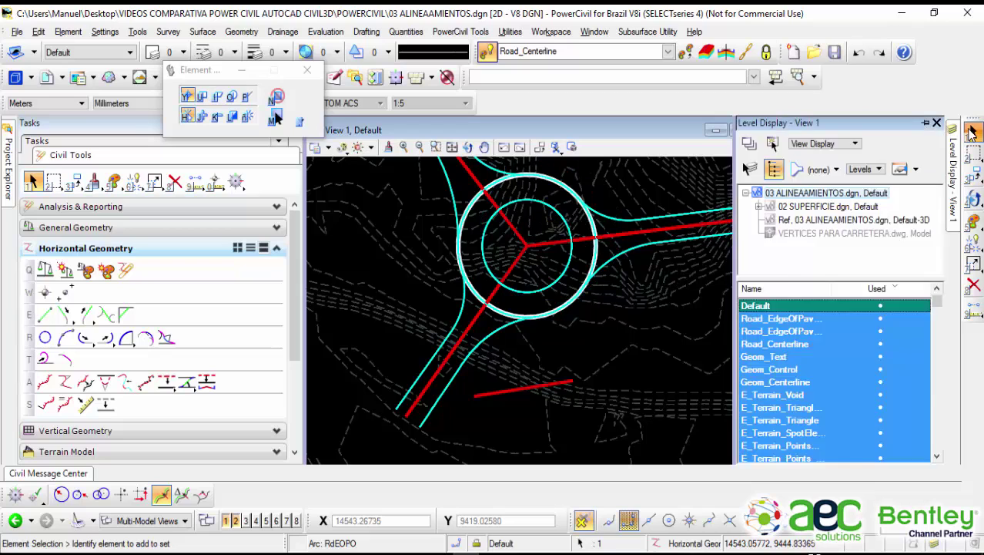
left_click(611, 329)
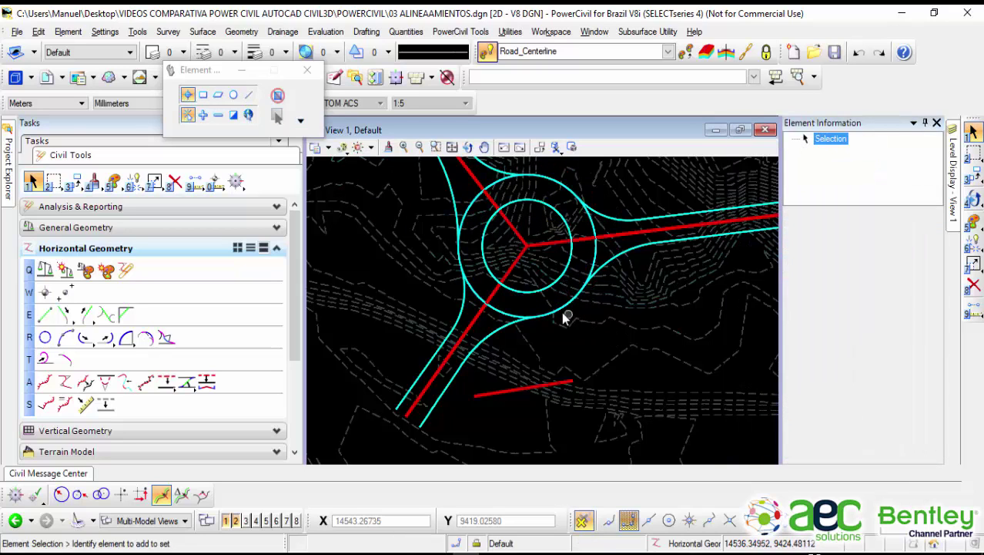
left_click(557, 309)
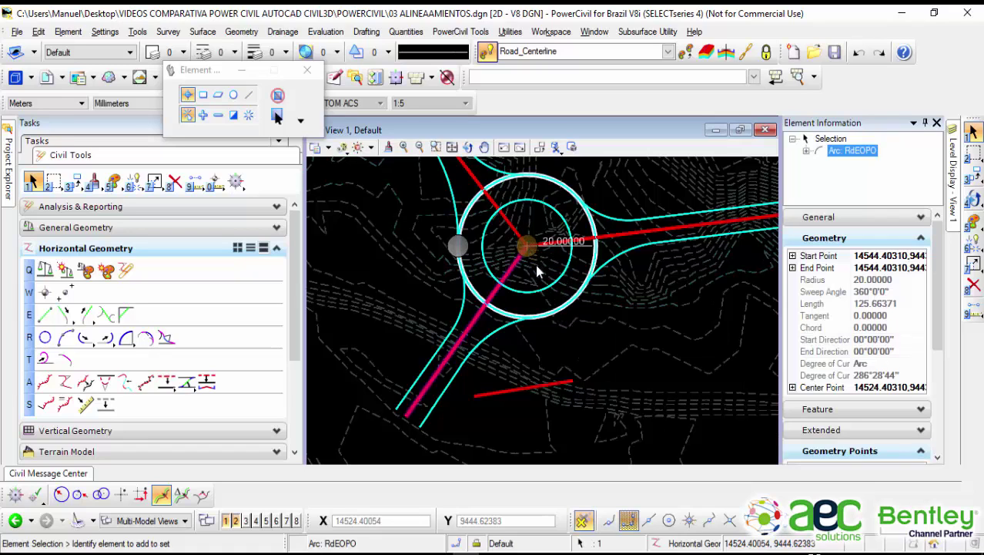
Step: Move the roundabout's outer circle by its center point to about X 14528.17, Y 9434.55
left_click_drag(526, 242, 541, 279)
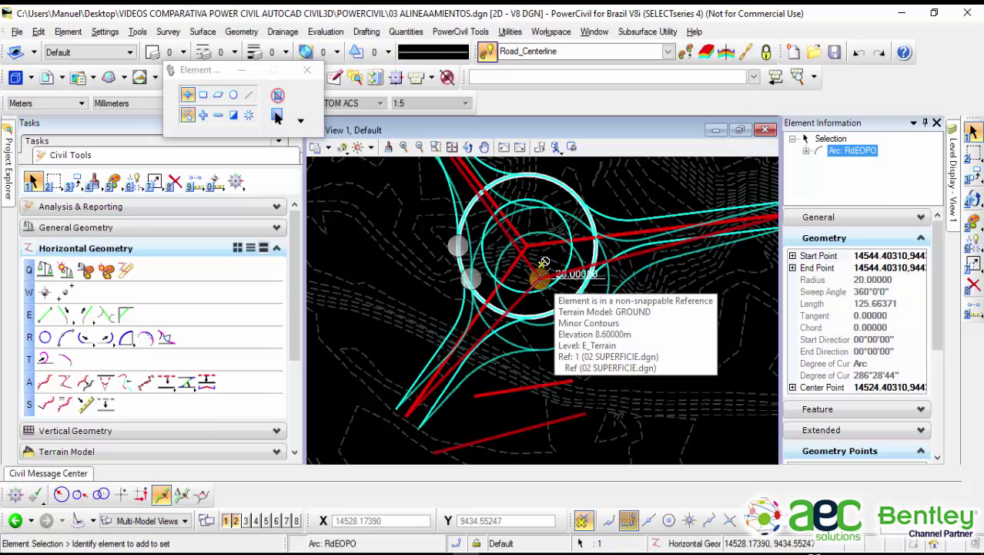
left_click_drag(540, 278, 540, 278)
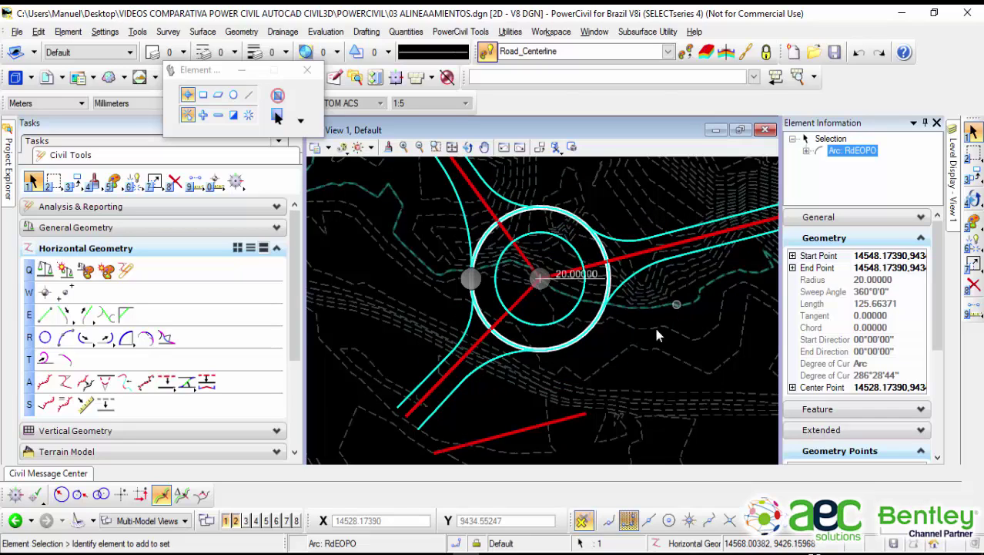
Step: Inspect the offset and station constraints of the dependent Road_Centerline line south of the roundabout, and deselect it
scroll(568, 379, "down", 8)
scroll(619, 352, "up", 3)
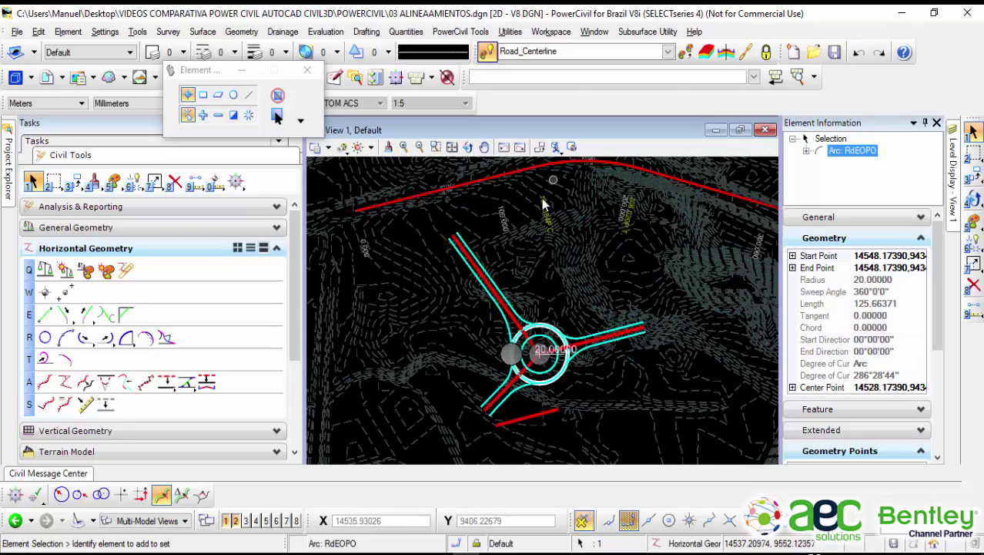
scroll(554, 423, "up", 3)
left_click(527, 404)
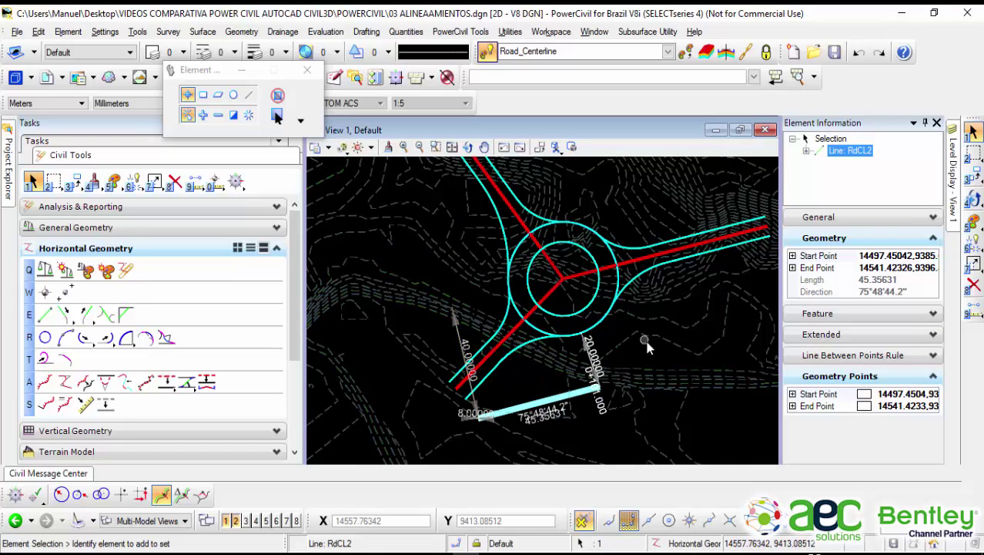
left_click(670, 354)
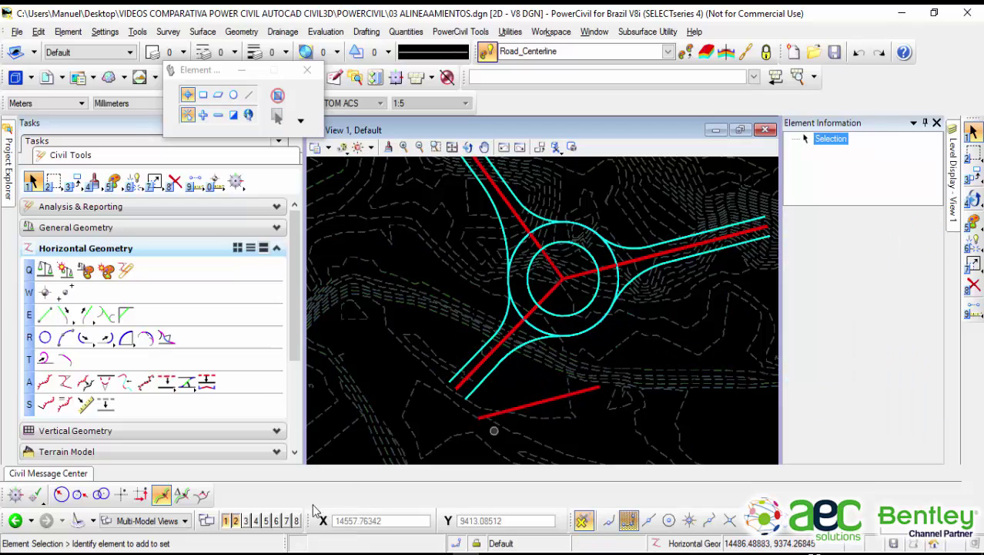
Step: Show the Default-3D view 2 beside the plan view and examine the moved roundabout and its dependent line in both
left_click(235, 521)
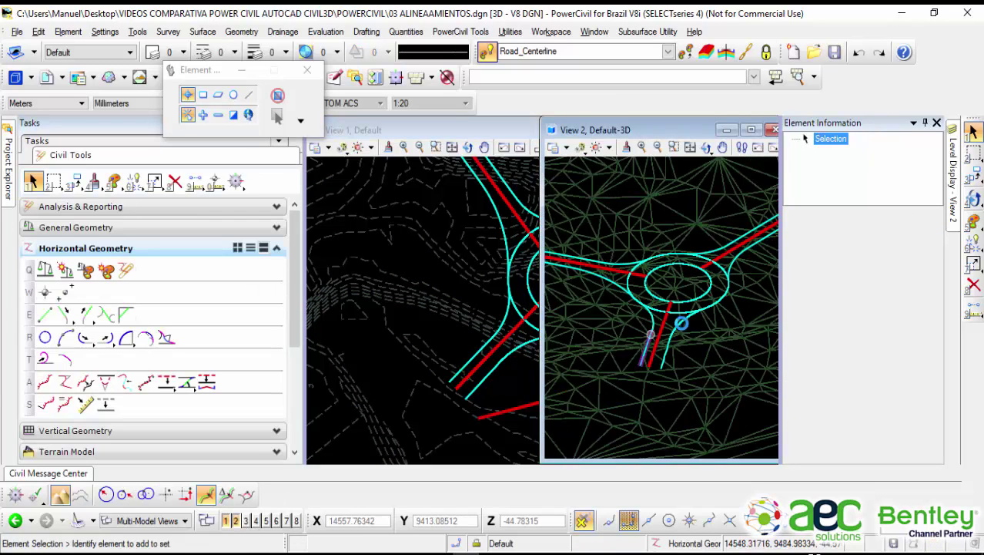
scroll(731, 254, "down", 1)
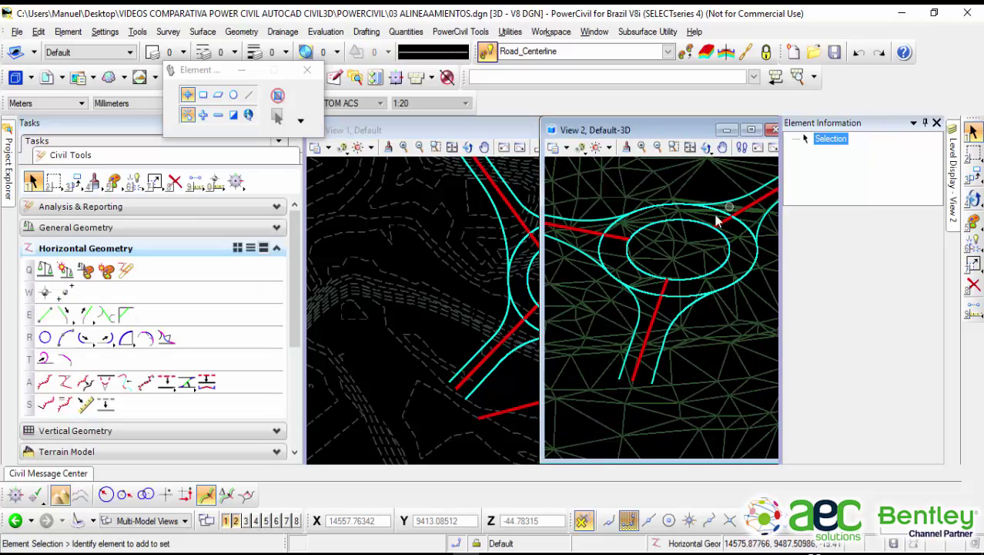
scroll(415, 264, "down", 2)
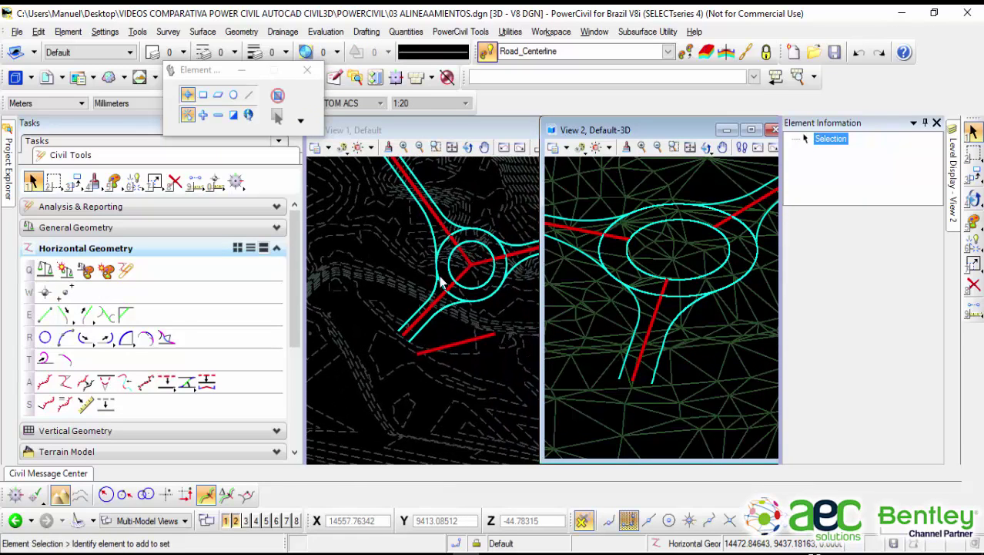
scroll(460, 310, "down", 2)
middle_click_drag(499, 298, 459, 333)
scroll(443, 309, "up", 2)
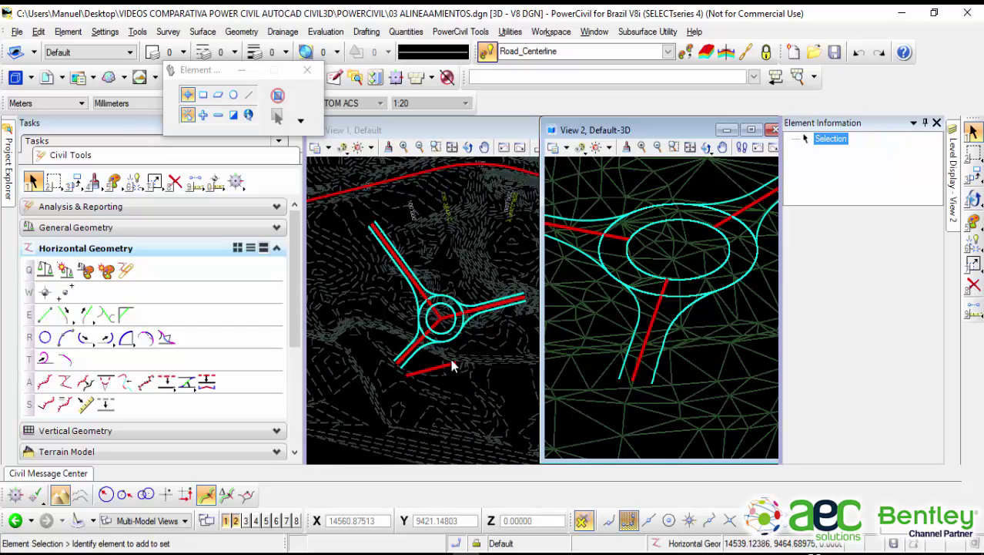
middle_click_drag(437, 221, 445, 225)
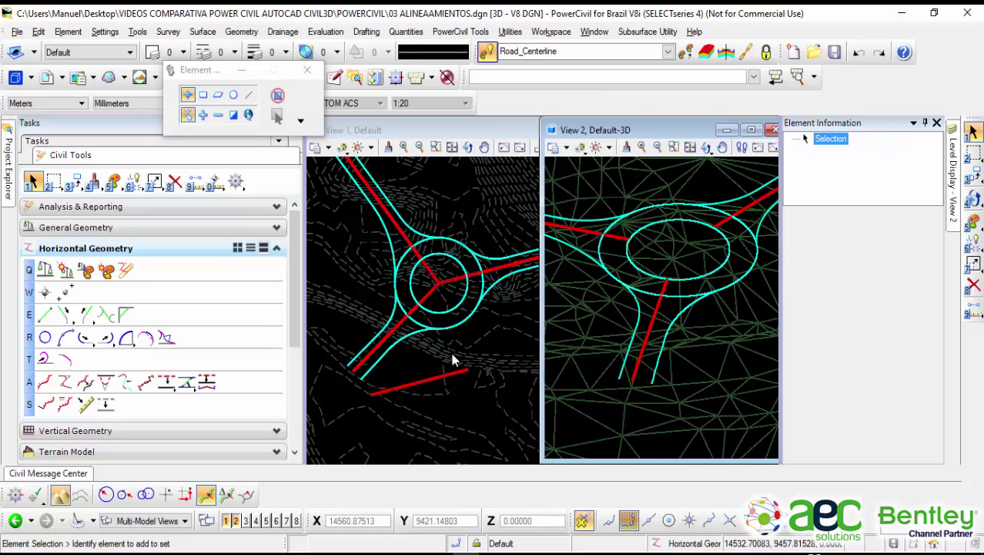
scroll(456, 321, "down", 2)
scroll(457, 321, "up", 2)
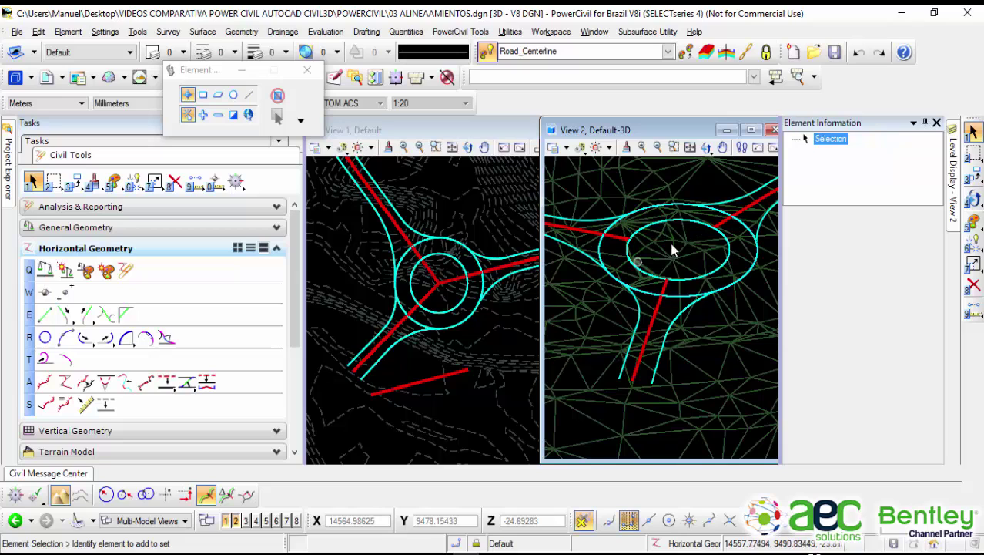
Step: Make the plan view active and review the Civil AccuDraw modes from station-offset to offset-offset
left_click(416, 361)
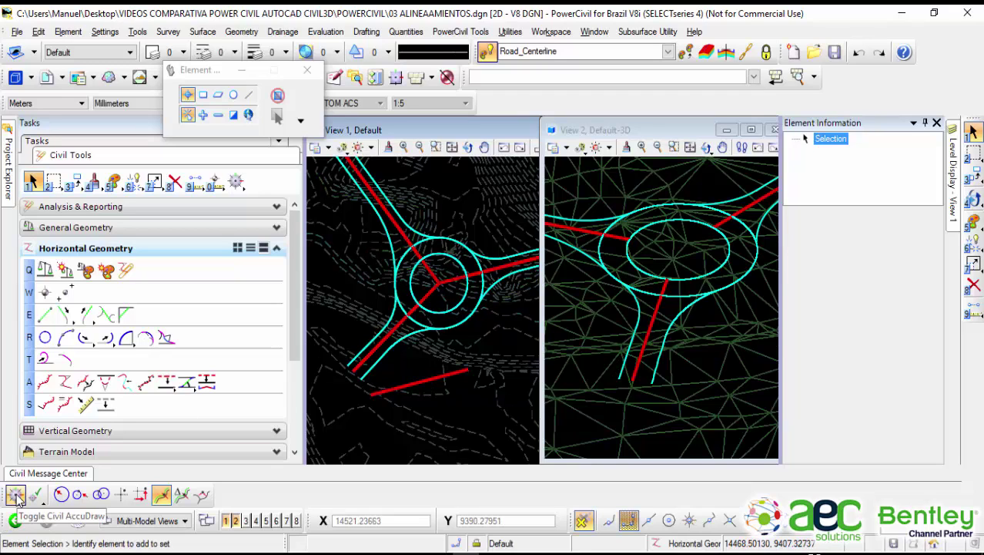
left_click(163, 497)
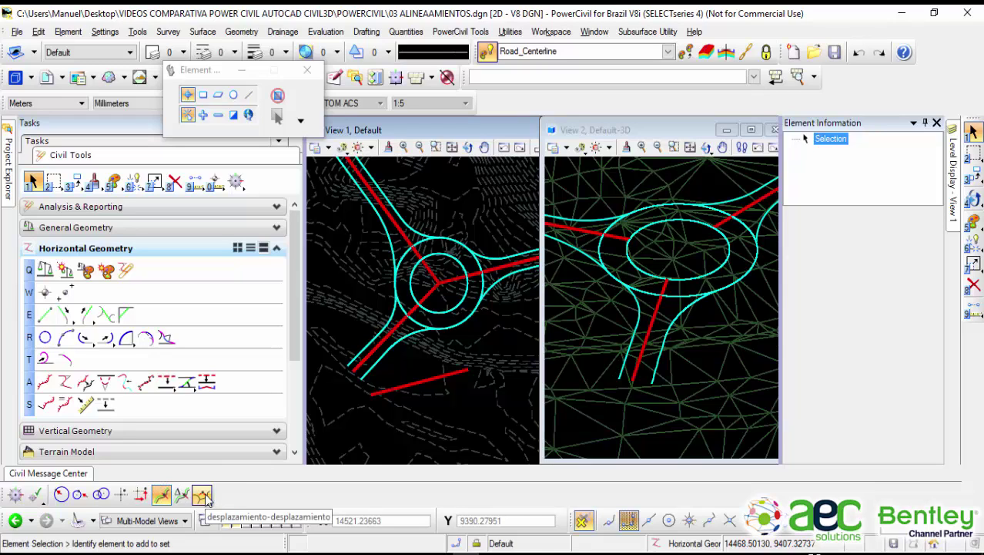